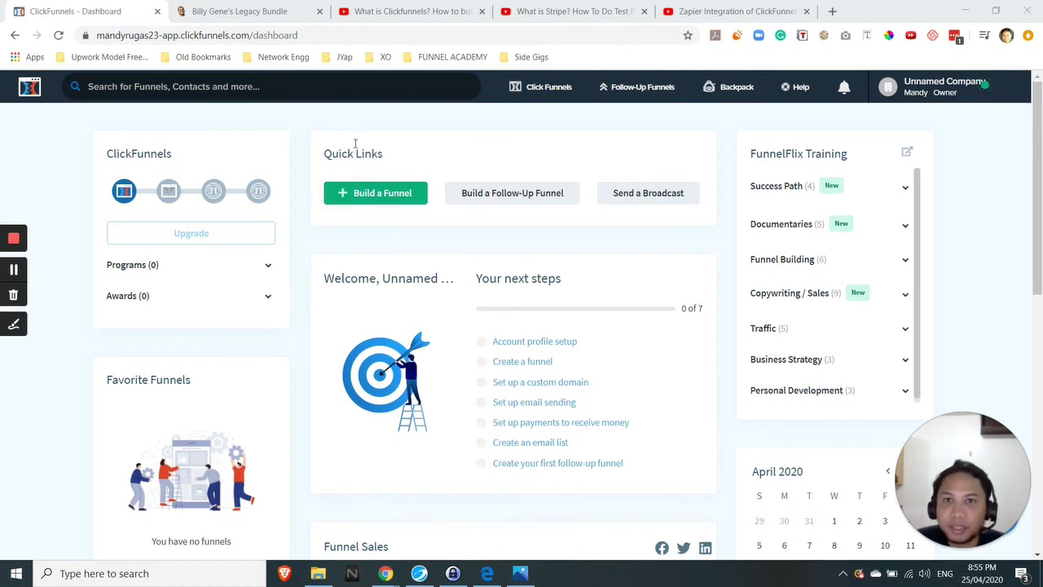
# Look over the opened YouTube videos on building a ClickFunnels funnel, Stripe test purchases and the Zapier integration.
pyautogui.click(415, 8)
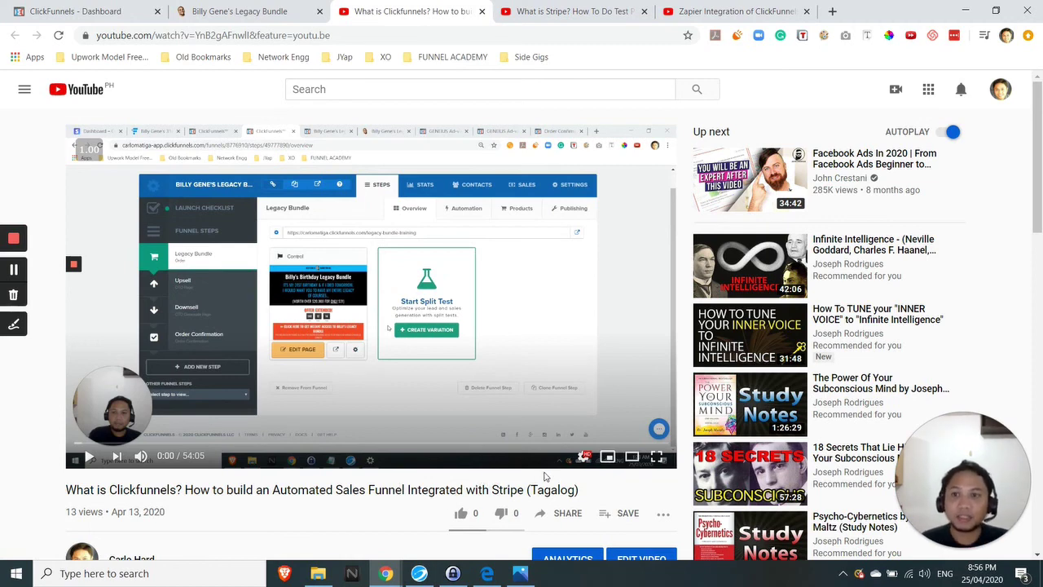
pyautogui.click(572, 10)
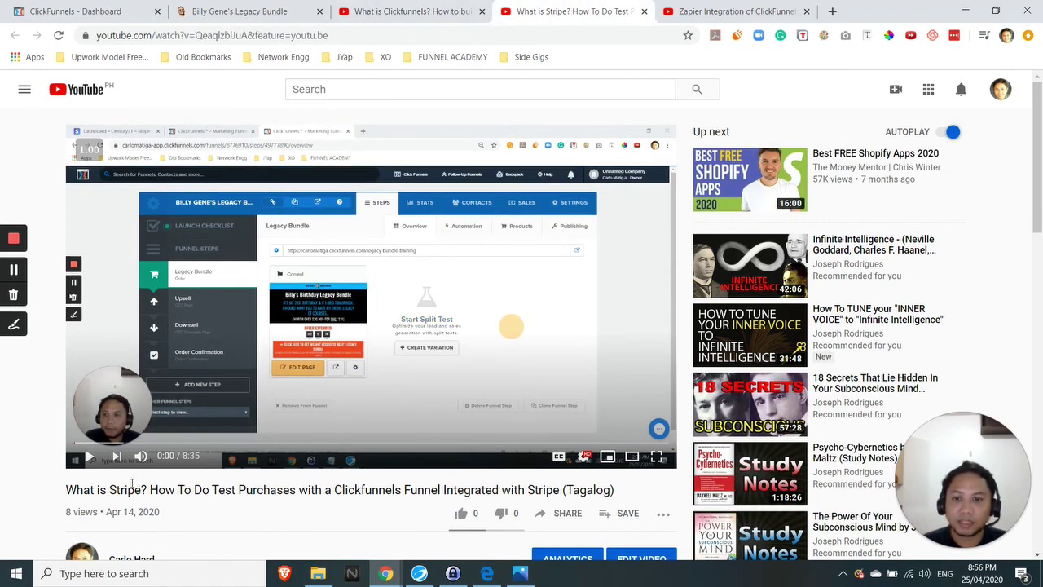
pyautogui.click(756, 8)
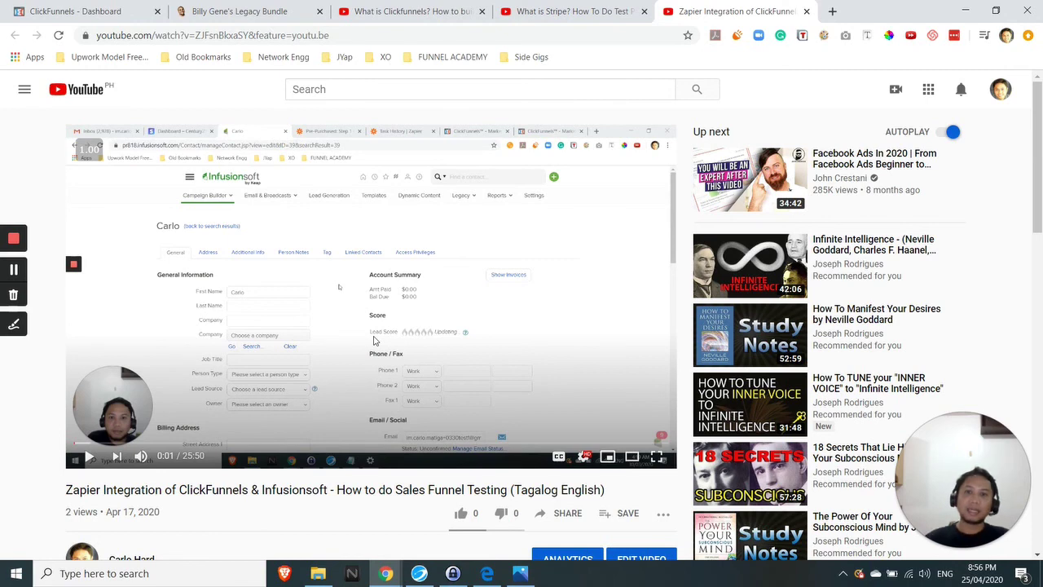
# Close the three YouTube video tabs, keeping the ClickFunnels dashboard and Billy Gene's Legacy Bundle page open.
pyautogui.click(407, 11)
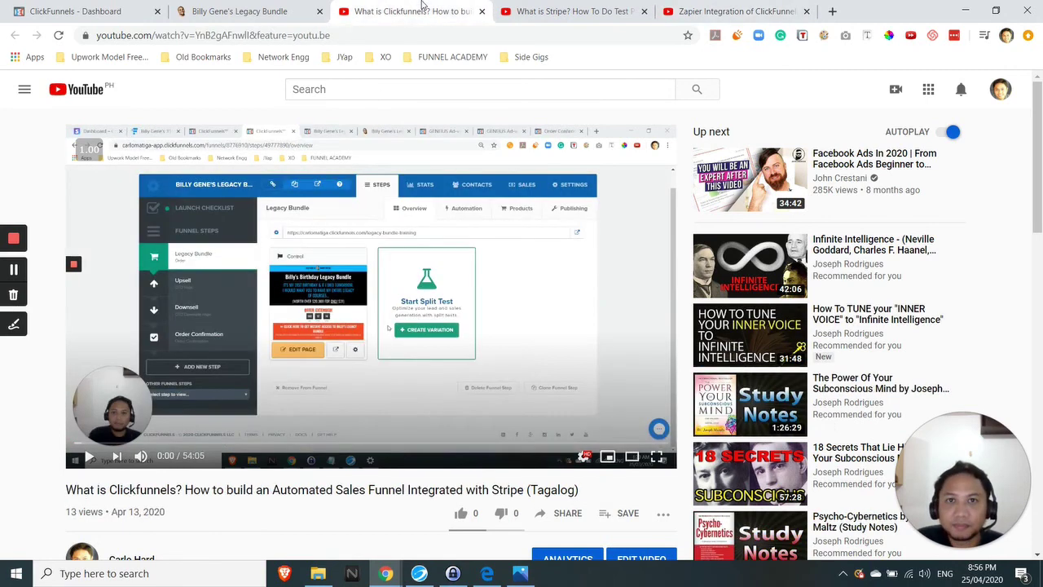
pyautogui.click(481, 13)
pyautogui.click(482, 12)
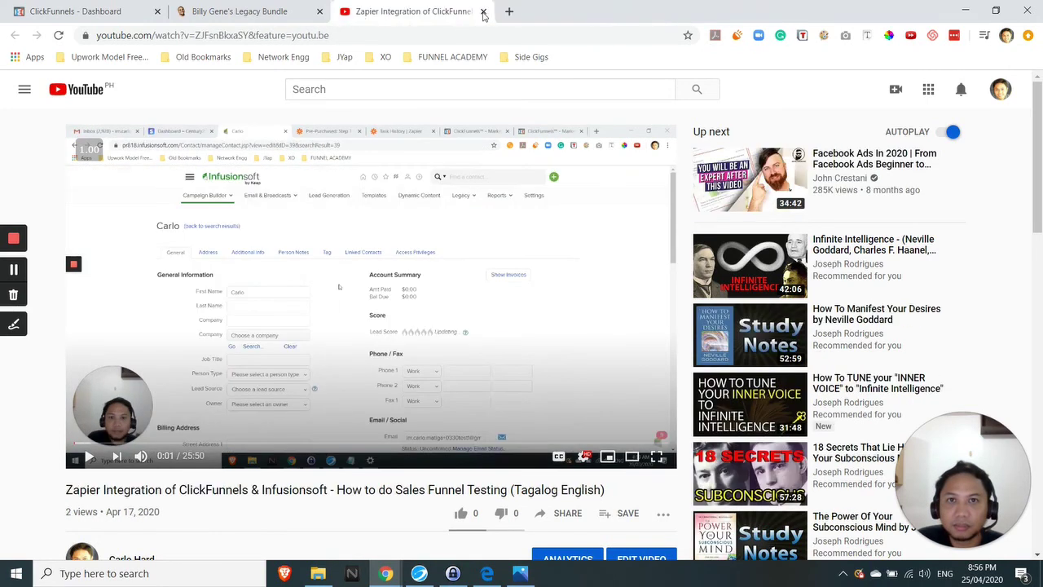
pyautogui.click(482, 13)
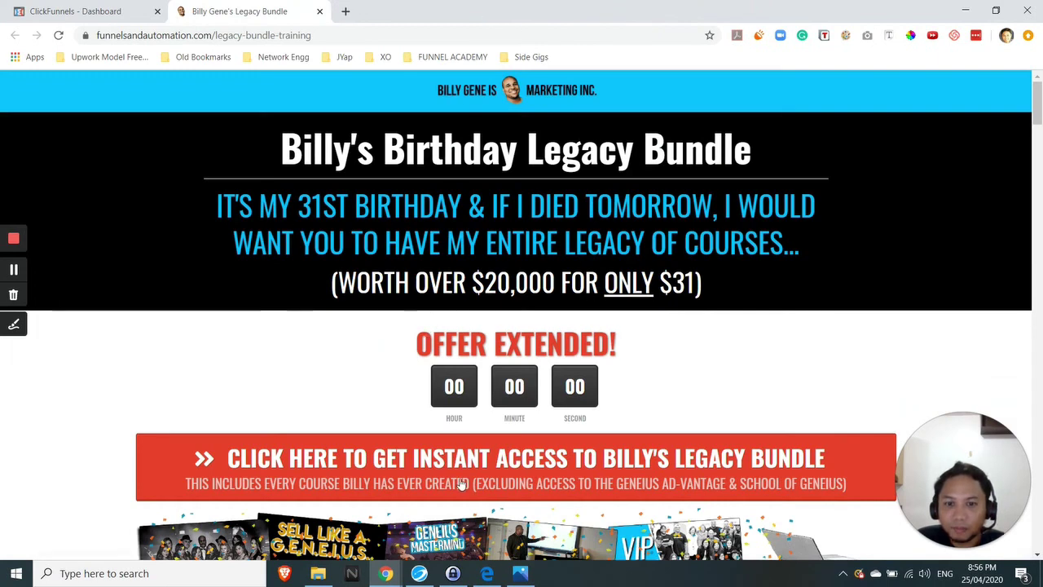
# Switch to Photos to examine the My Funnel.png flow diagram, and return to the ClickFunnels dashboard.
pyautogui.click(521, 576)
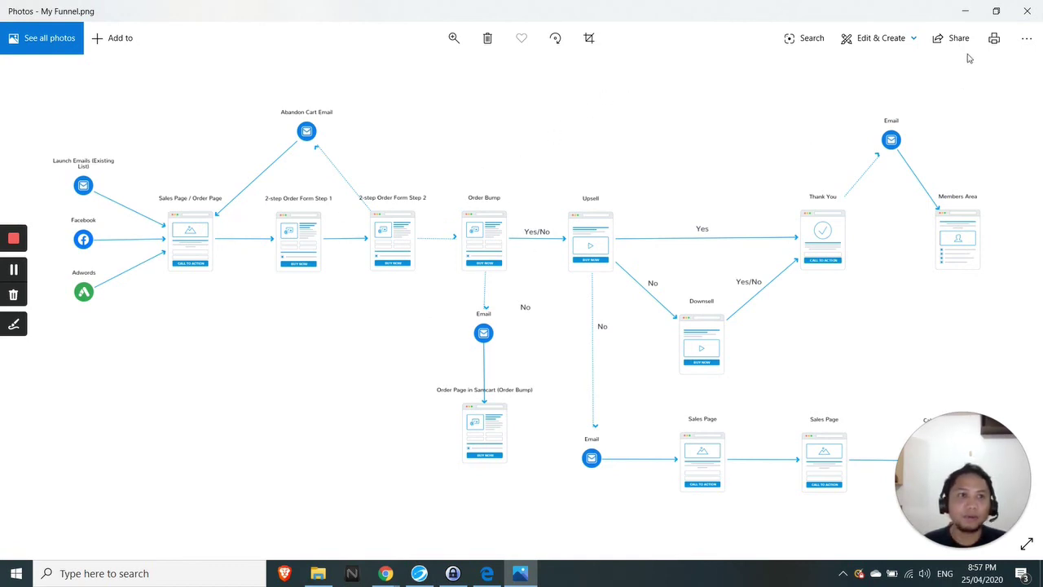
pyautogui.click(968, 14)
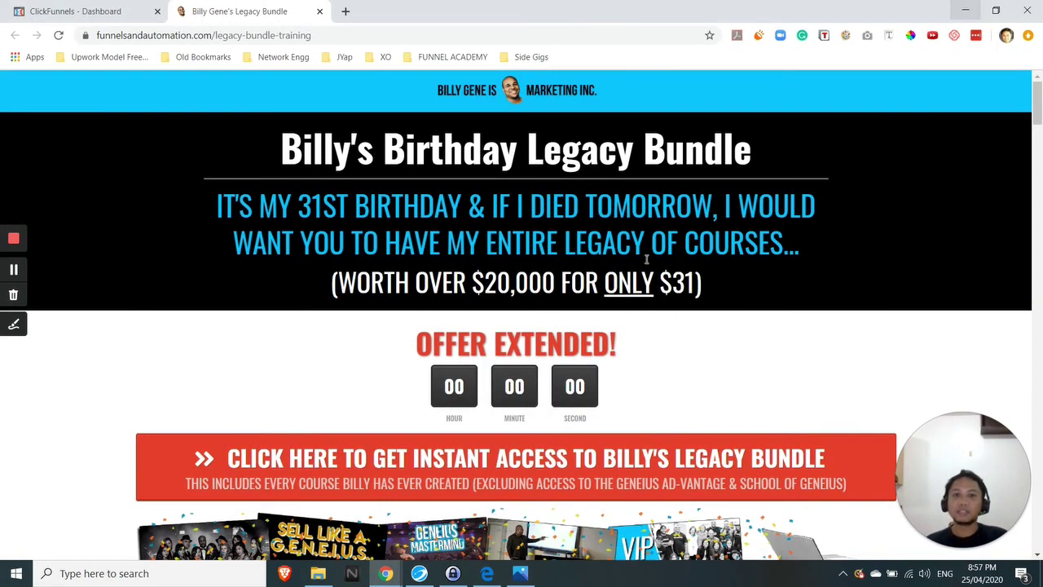
pyautogui.click(63, 11)
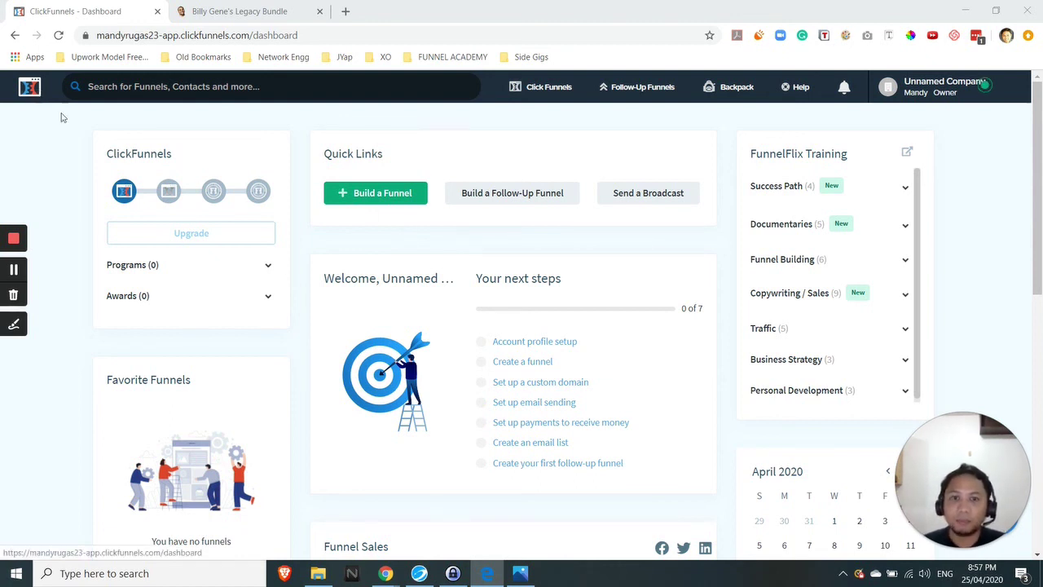
# From the funnels list, start a new custom funnel with the Classic Funnel Builder, ready for its name.
pyautogui.moveTo(548, 98)
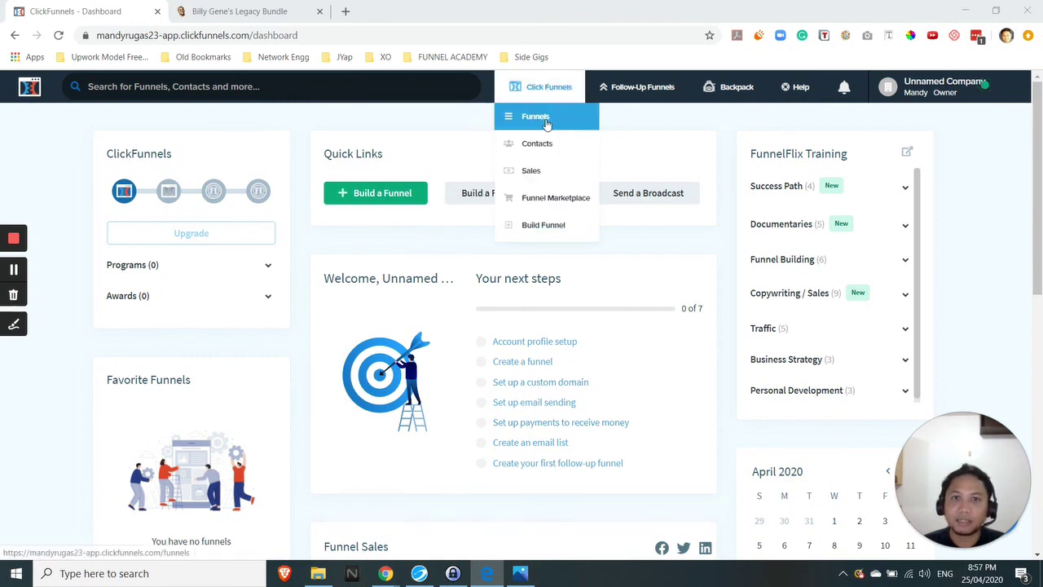
pyautogui.click(546, 121)
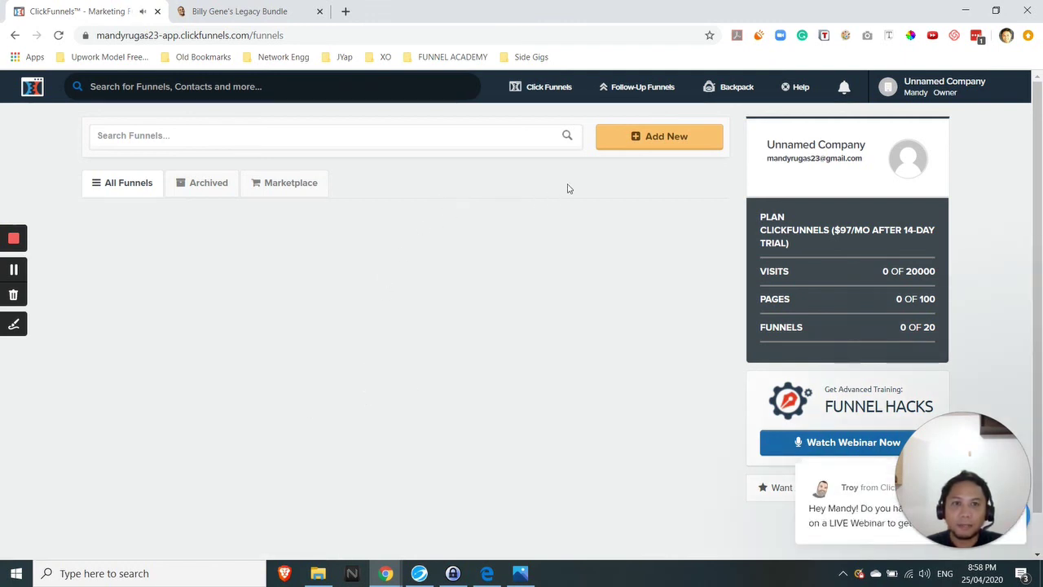
pyautogui.click(665, 141)
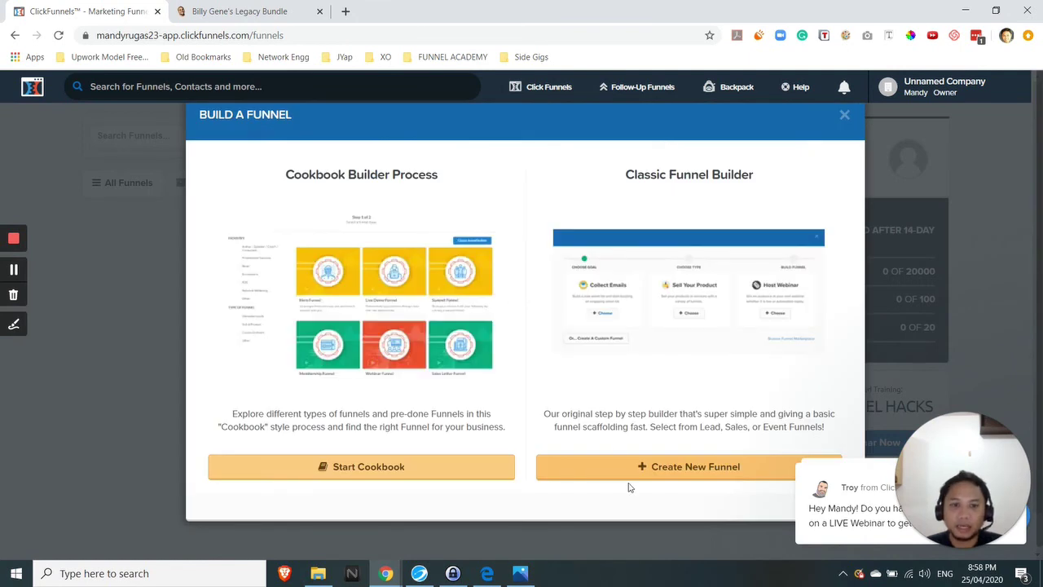
pyautogui.click(685, 469)
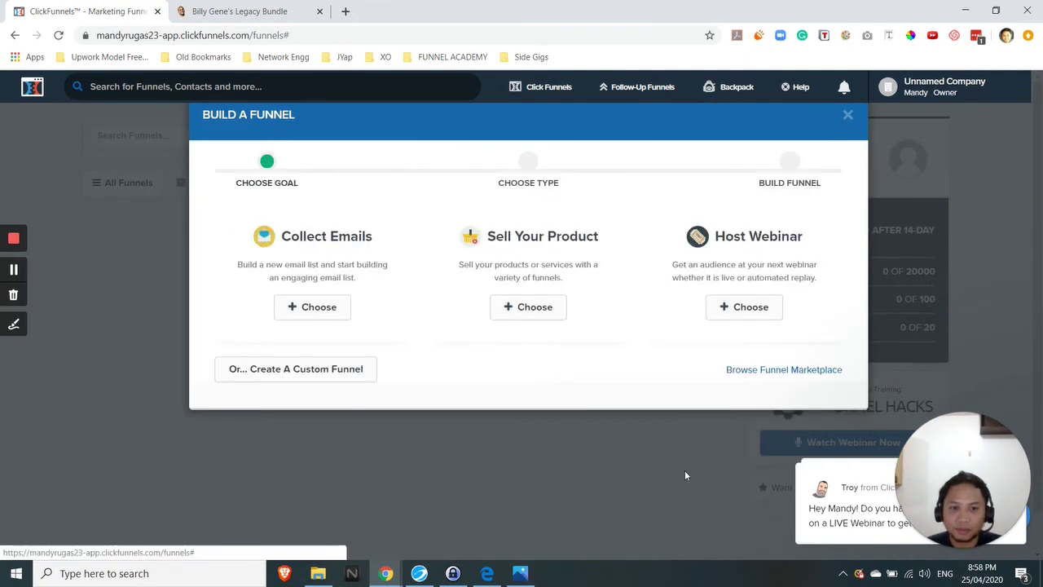
pyautogui.click(301, 371)
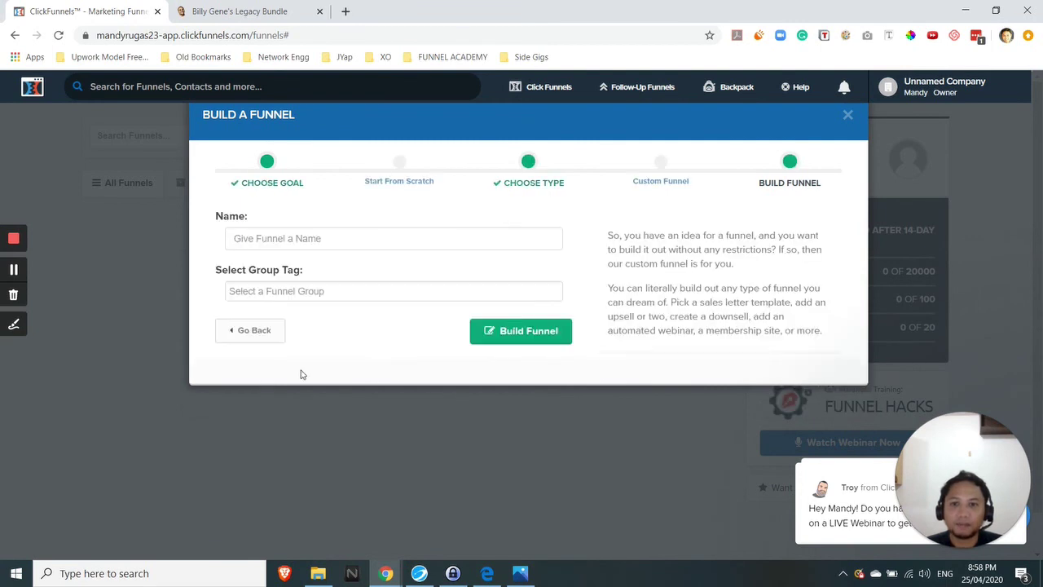
pyautogui.click(327, 245)
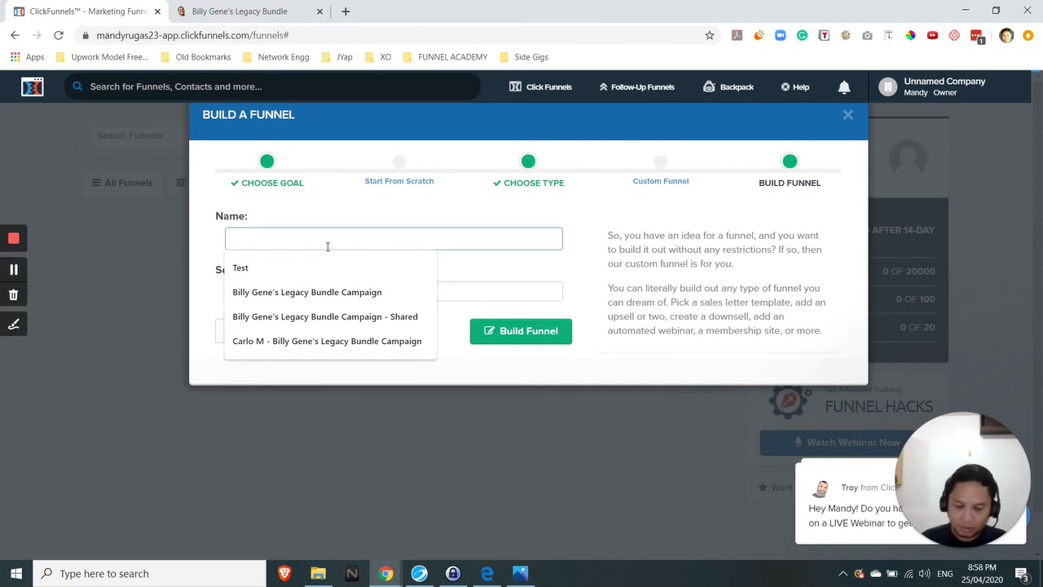
pyautogui.write('Test 1')
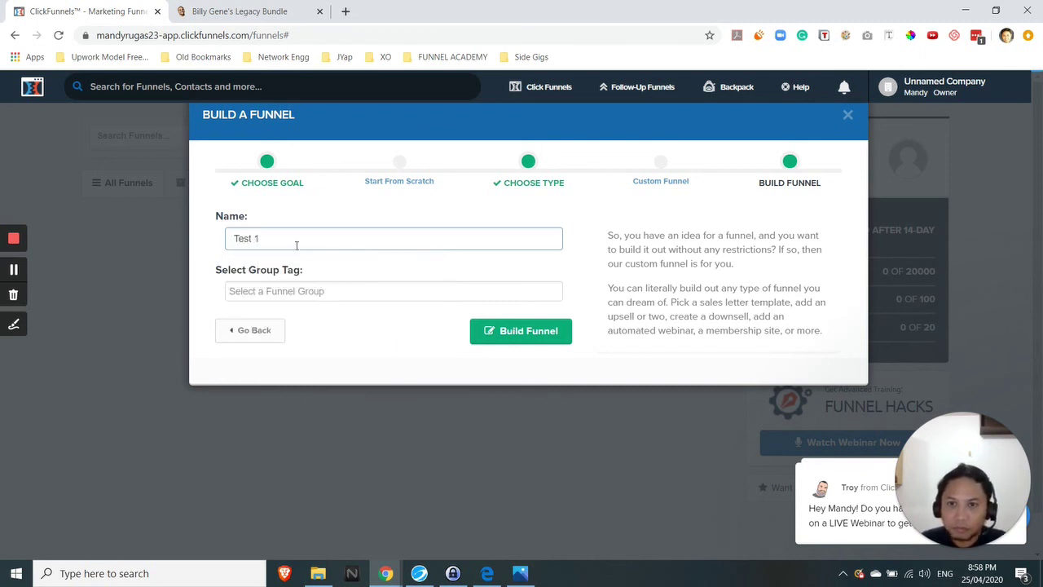
pyautogui.moveTo(259, 243); pyautogui.dragTo(189, 247)
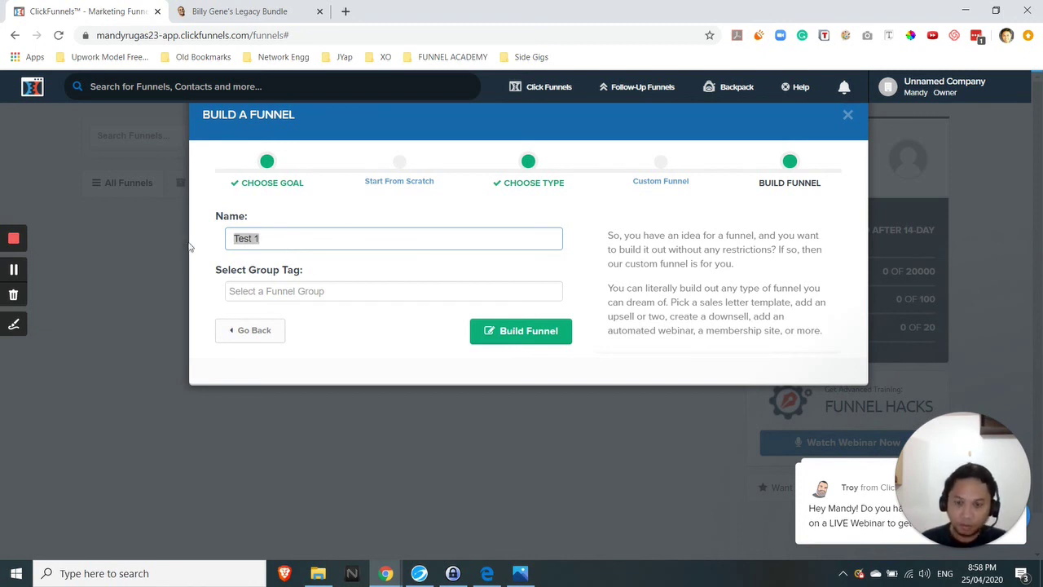
pyautogui.write('Youtub')
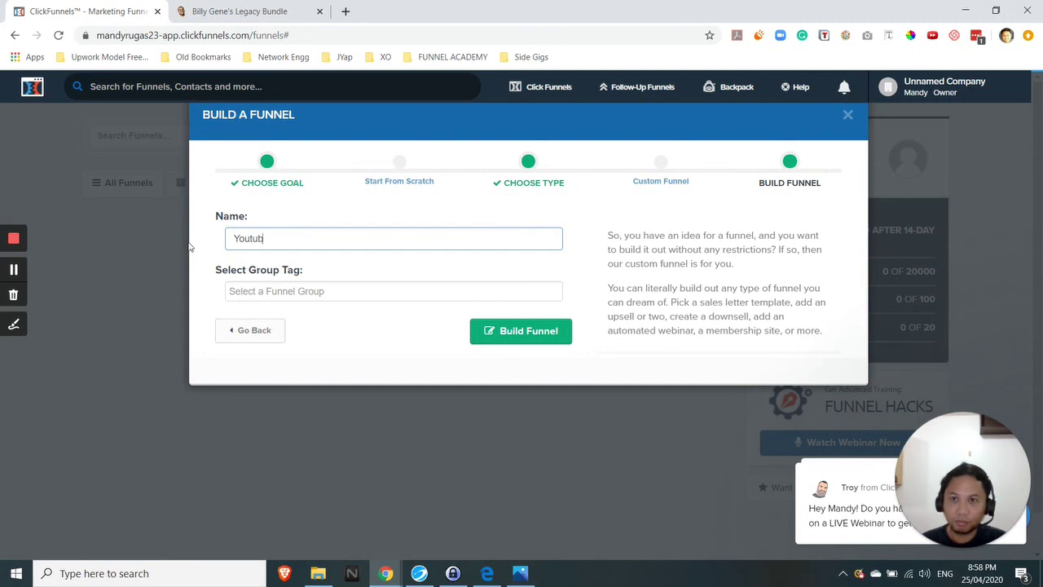
pyautogui.write('e')
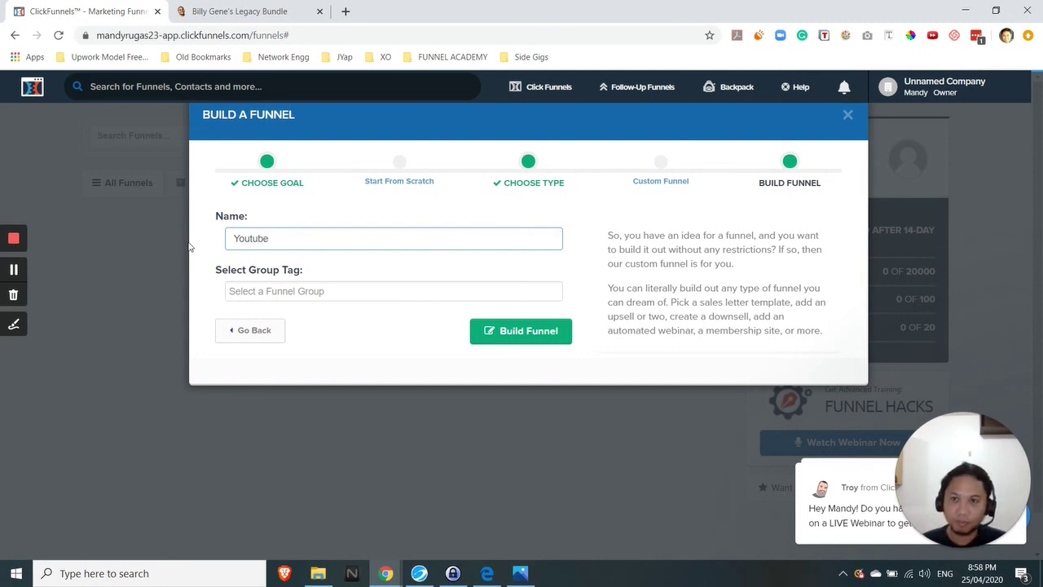
pyautogui.press('BackSpace')
pyautogui.press('BackSpace')
pyautogui.press('BackSpace')
pyautogui.press('BackSpace')
pyautogui.press('BackSpace')
pyautogui.press('BackSpace')
pyautogui.press('BackSpace')
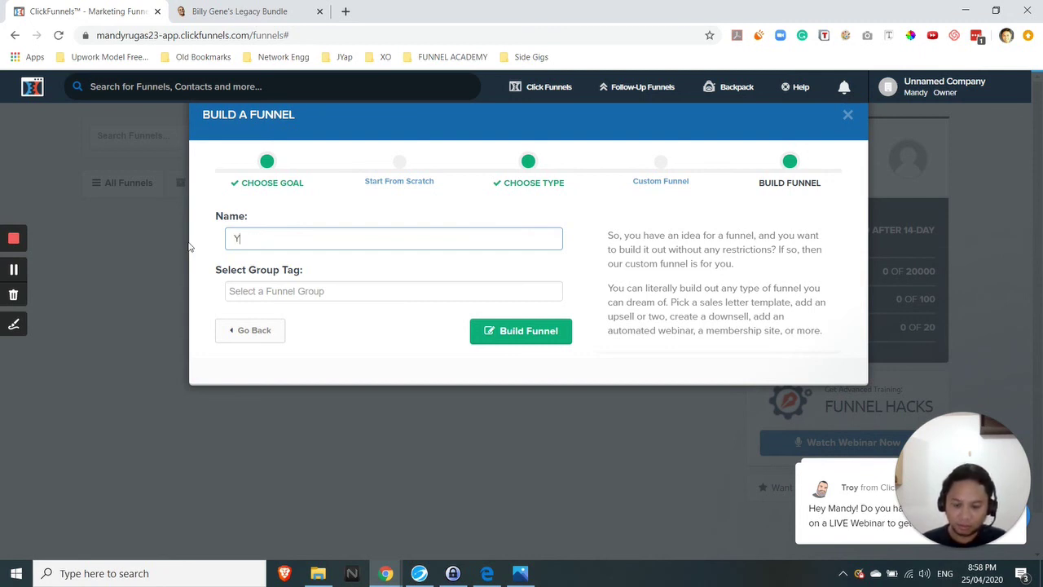
# Name the funnel Test1, build it without a group tag, and dismiss the new badge window.
pyautogui.write('Test1')
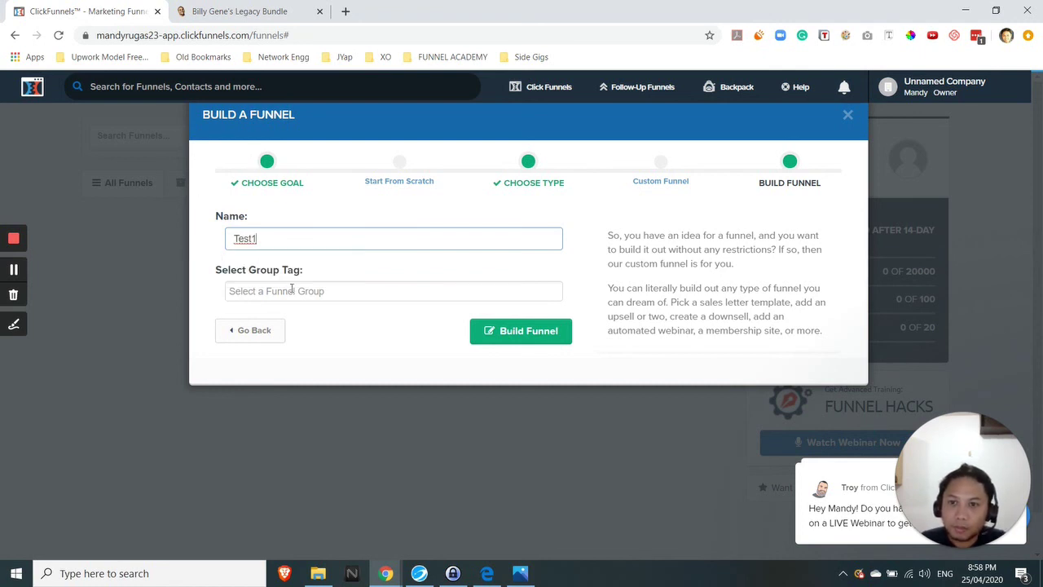
pyautogui.click(535, 332)
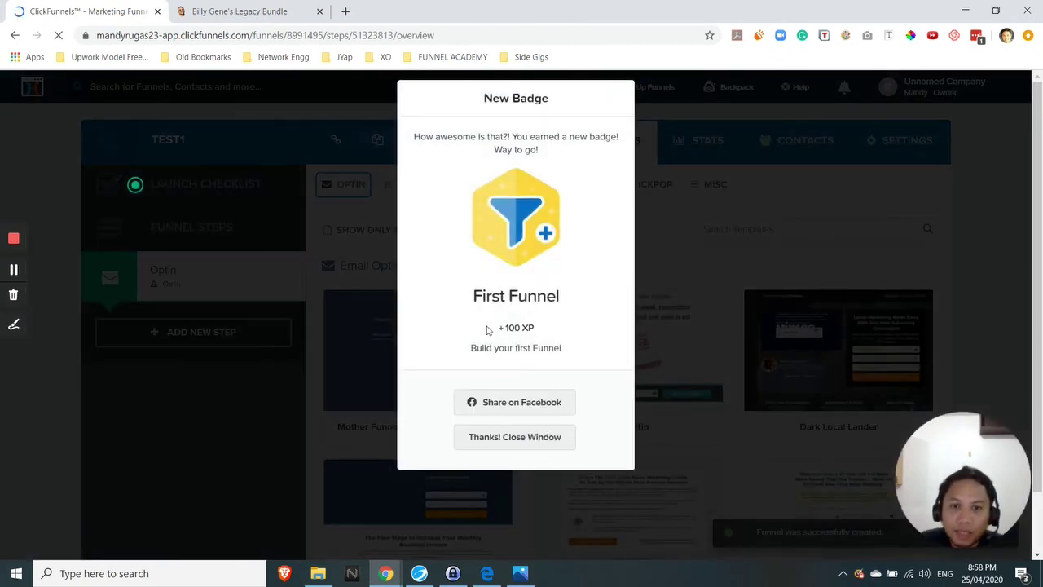
pyautogui.click(505, 439)
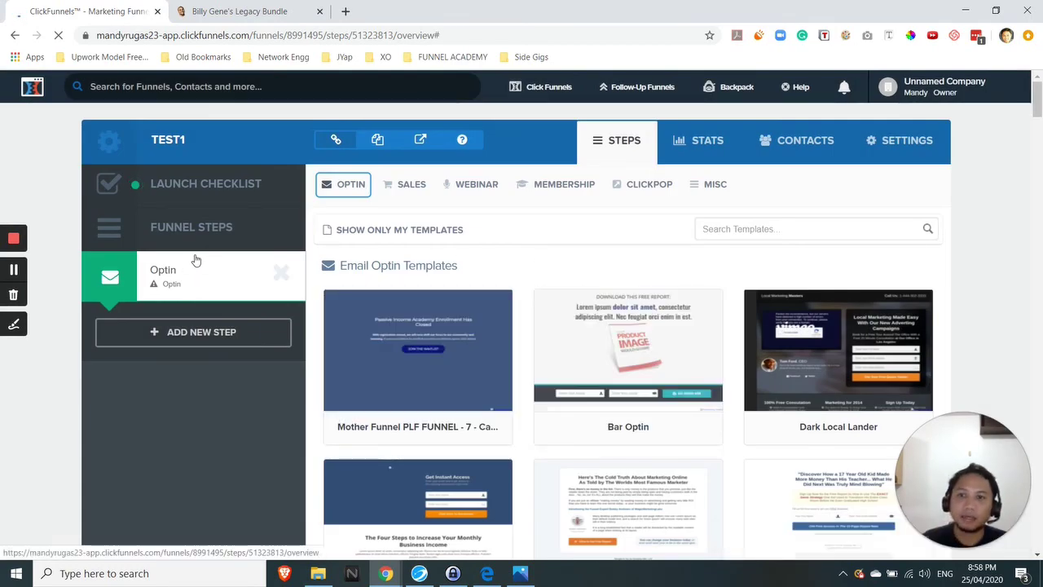
# Show the Order Form templates from the sales category for the funnel's first step.
pyautogui.moveTo(611, 318)
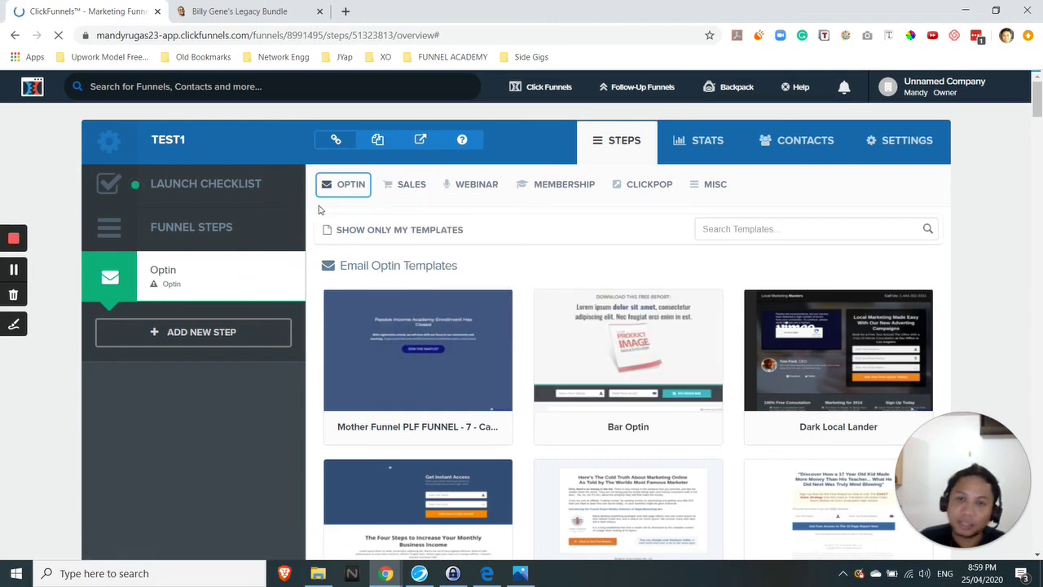
pyautogui.moveTo(413, 185)
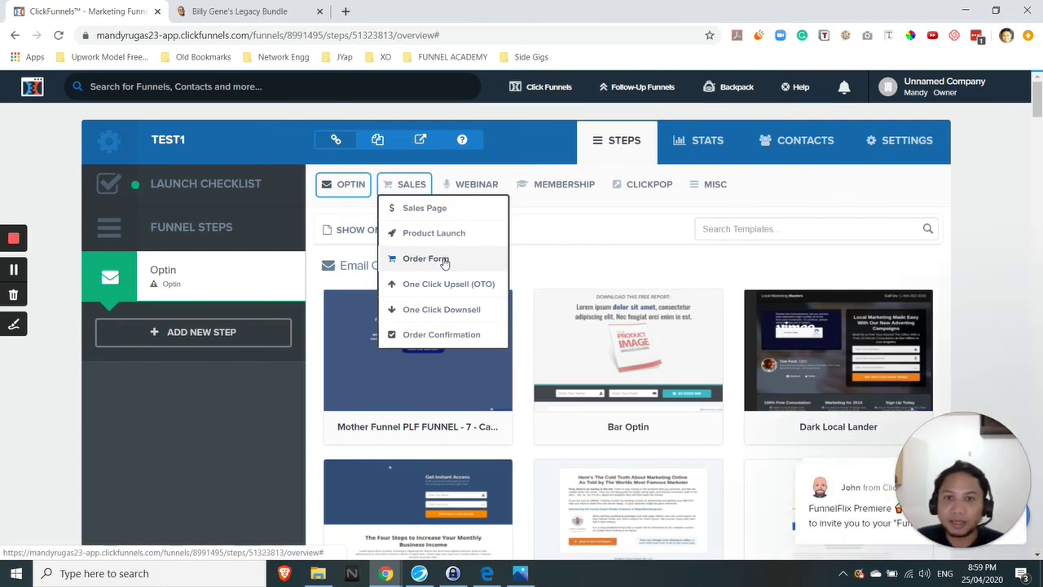
pyautogui.click(444, 260)
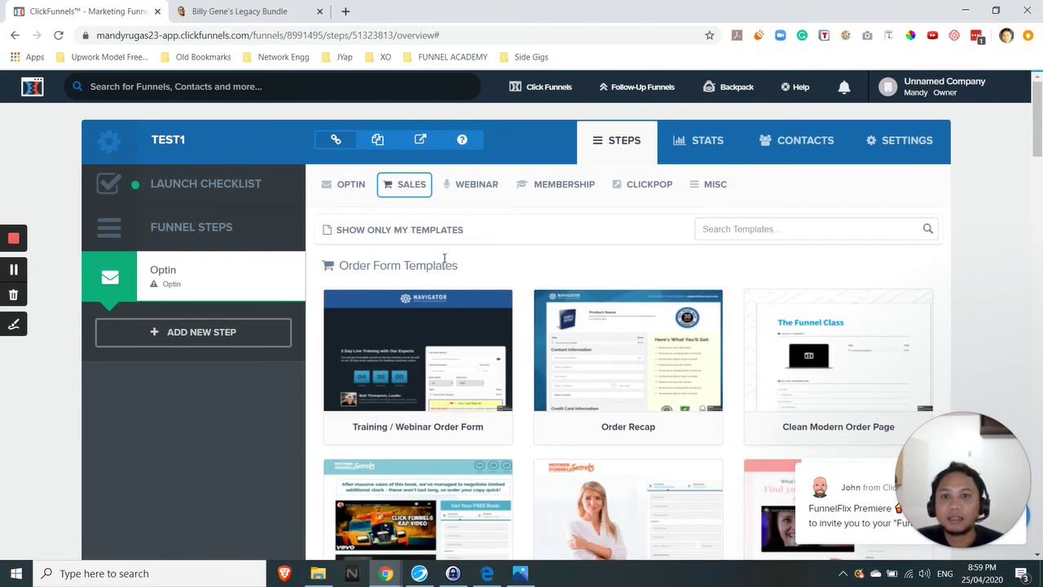
pyautogui.moveTo(582, 335)
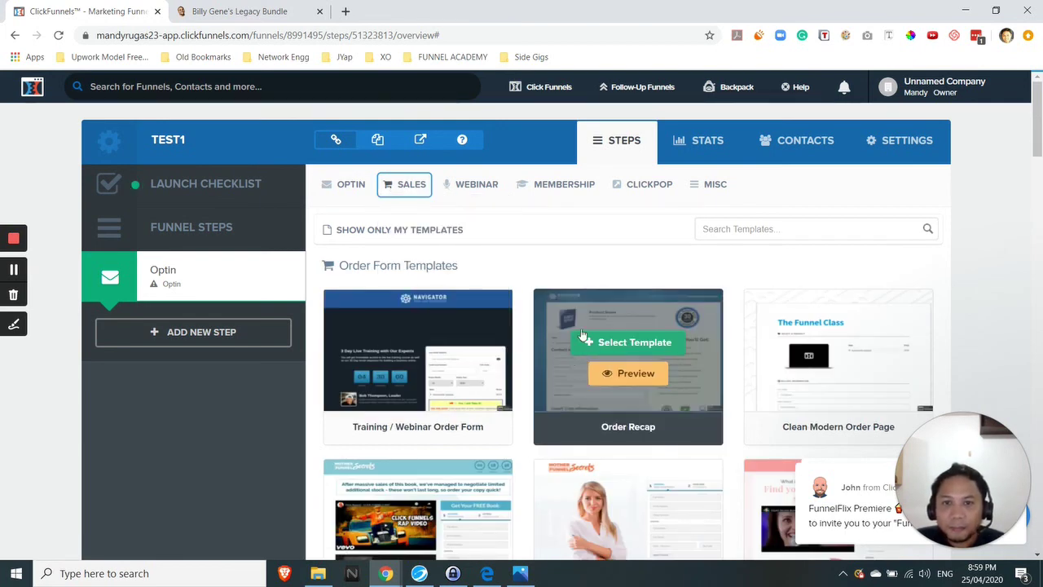
pyautogui.scroll(-2, 628, 310)
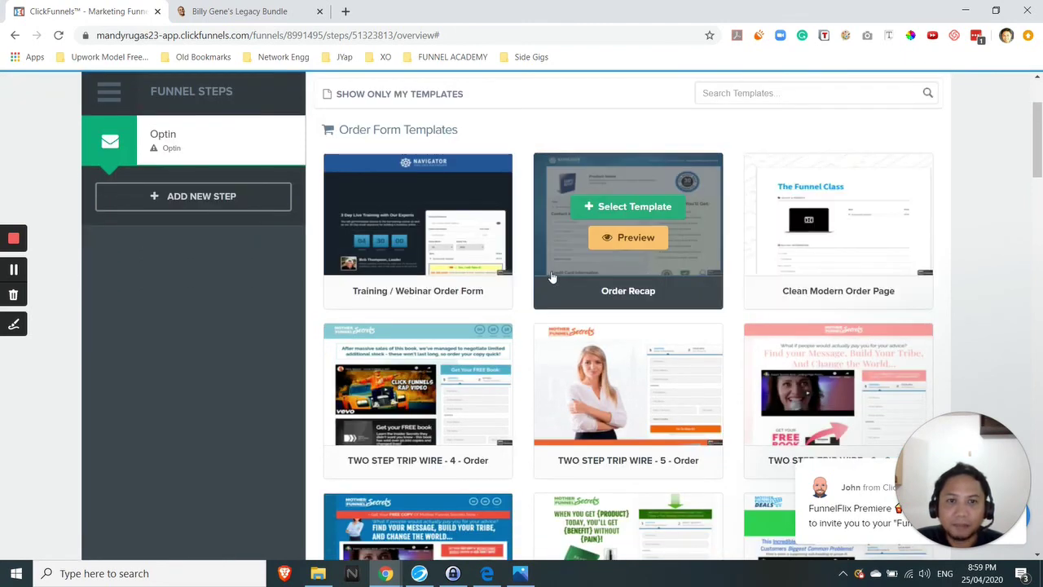
# Preview the Training / Webinar Order Form template from header to footer, and close the preview to return to the template list.
pyautogui.click(411, 247)
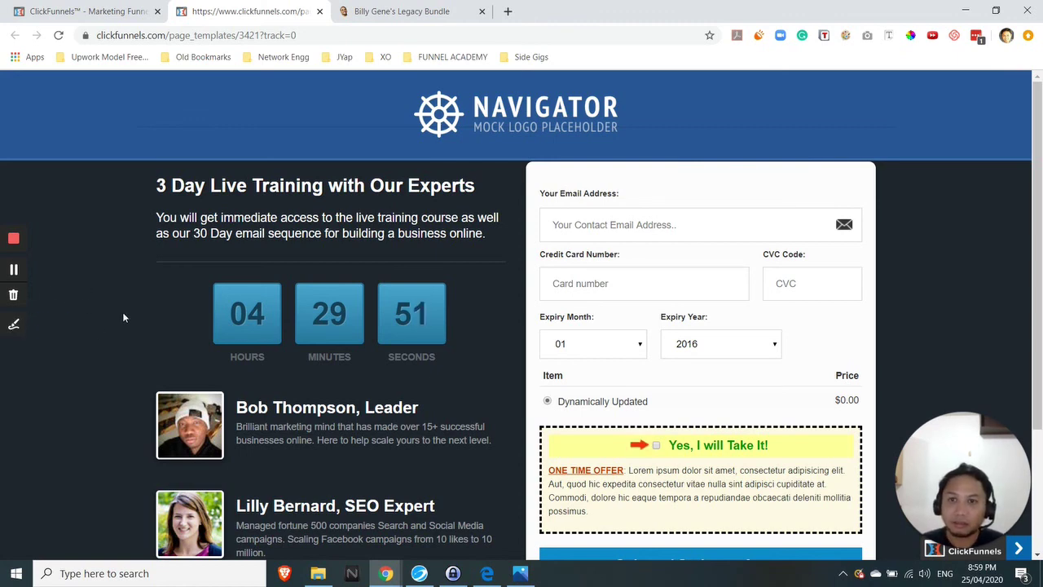
pyautogui.scroll(-3, 155, 300)
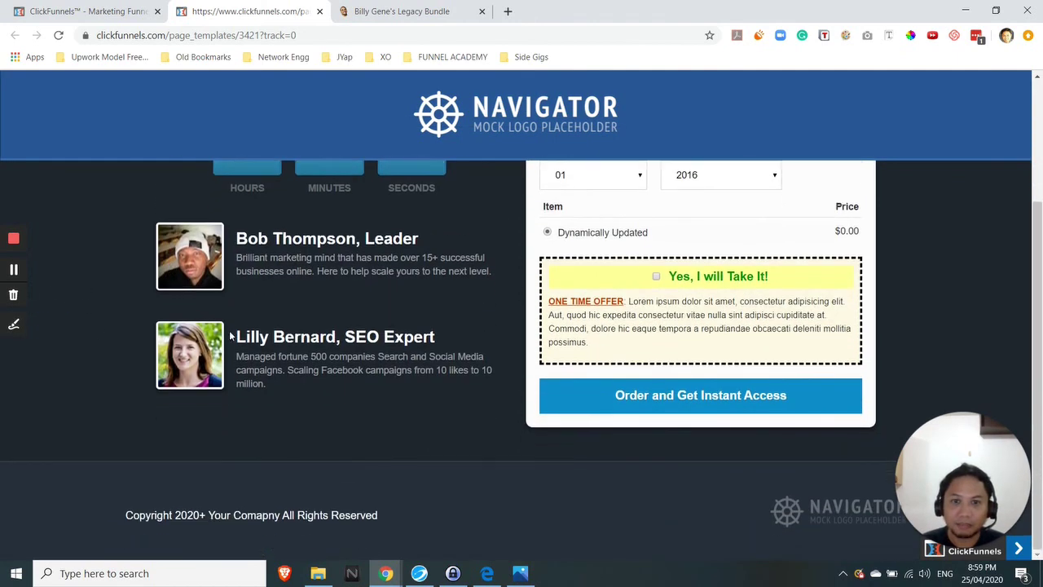
pyautogui.scroll(3, 388, 389)
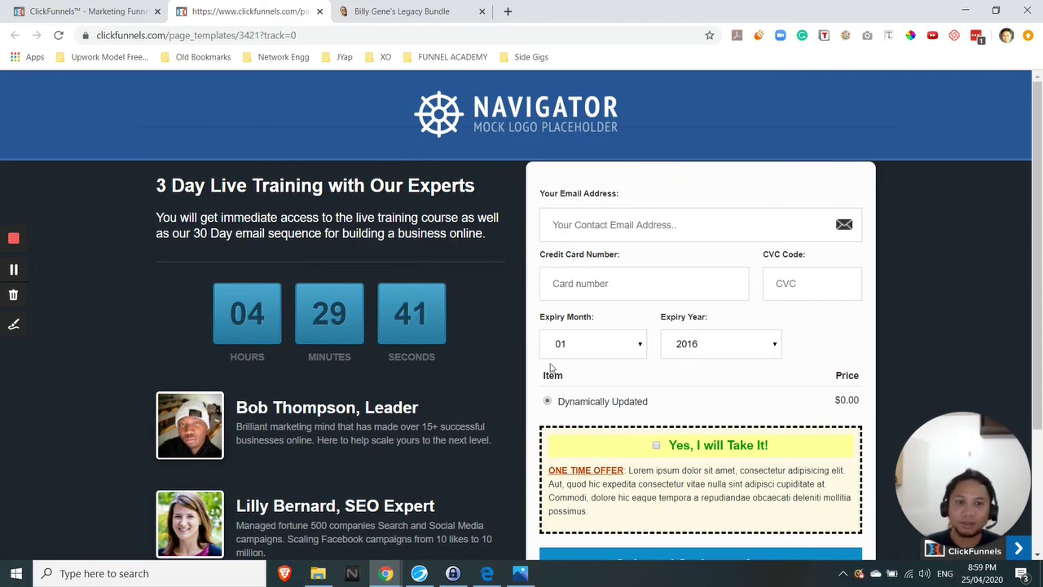
pyautogui.scroll(-3, 608, 417)
pyautogui.scroll(3, 590, 422)
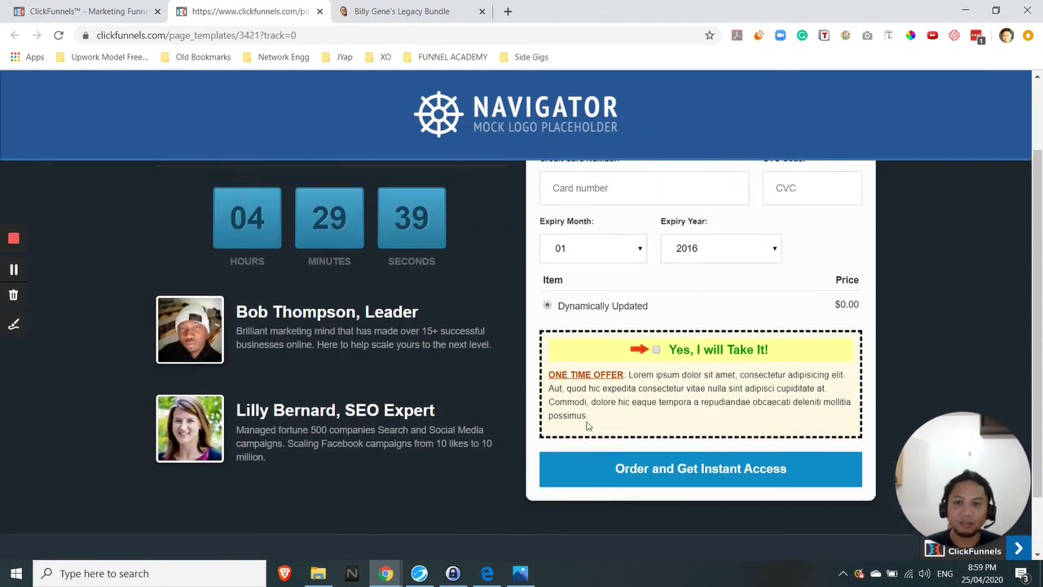
pyautogui.click(87, 8)
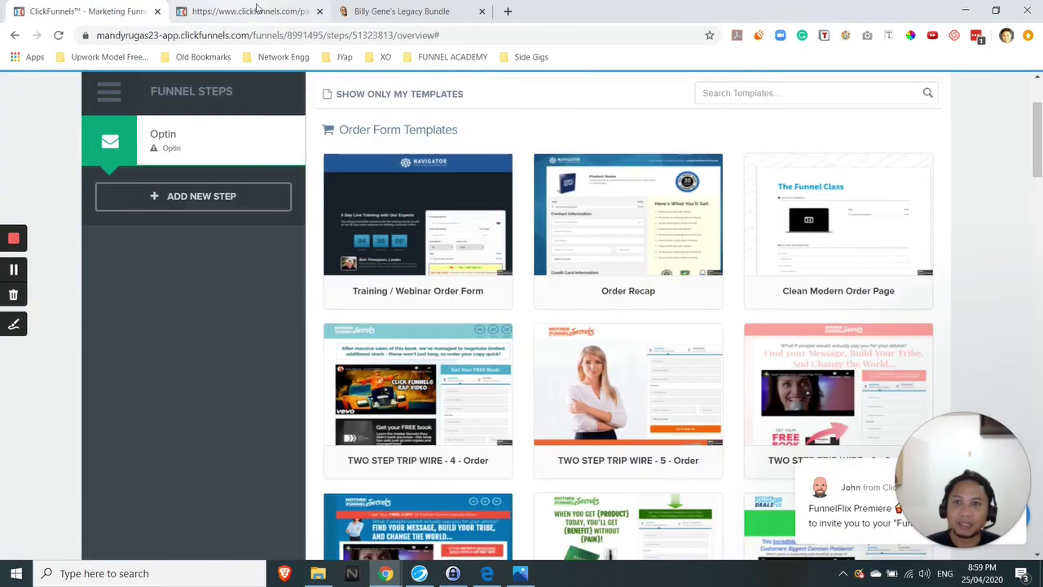
pyautogui.click(319, 11)
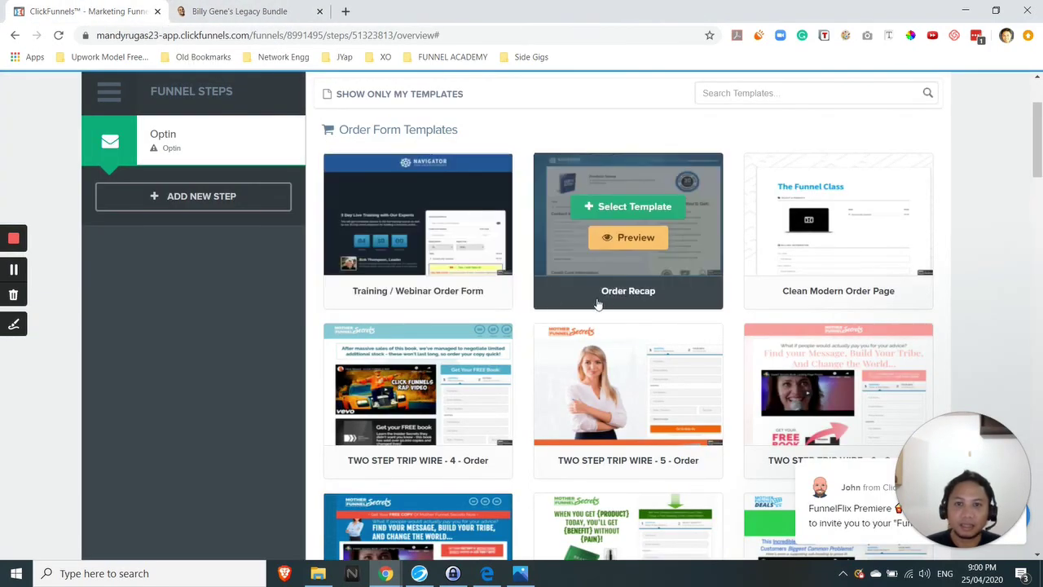
pyautogui.scroll(2, 619, 273)
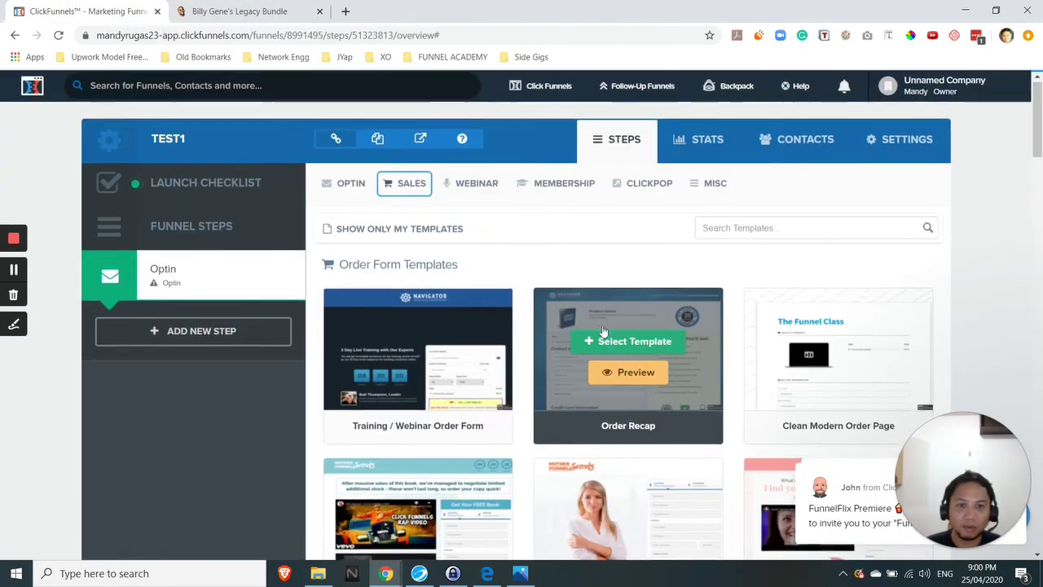
# Preview the TWO STEP TRIP WIRE - 5 - Order template from header to footer, and close the preview.
pyautogui.scroll(-2, 609, 333)
pyautogui.scroll(1, 609, 333)
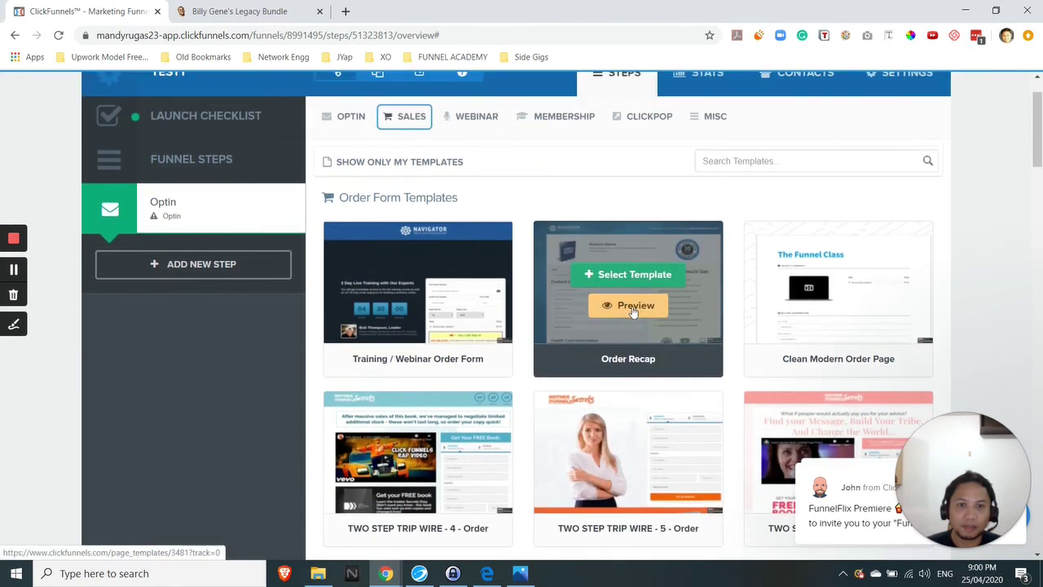
pyautogui.scroll(-2, 603, 440)
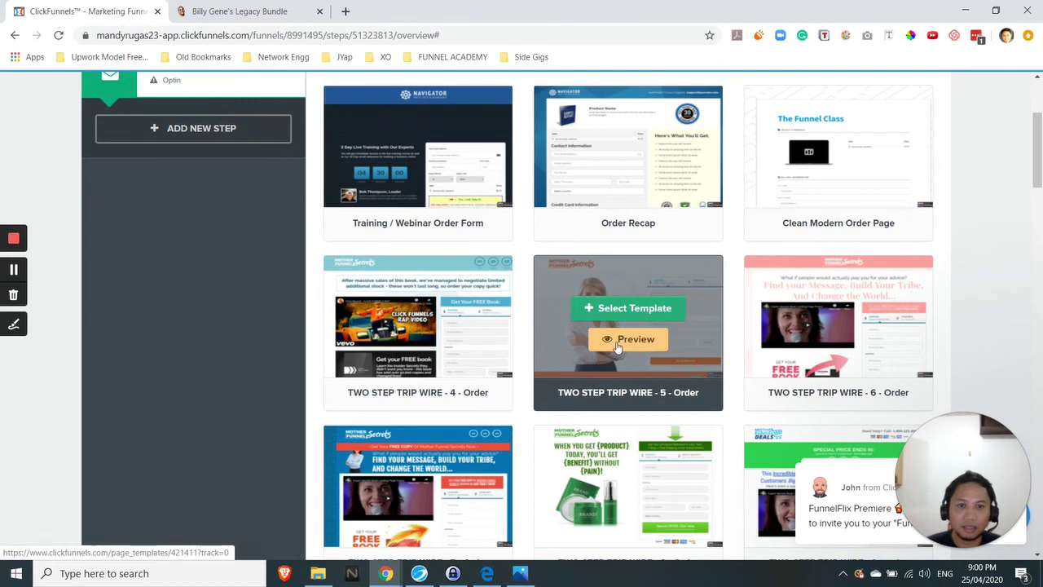
pyautogui.click(617, 344)
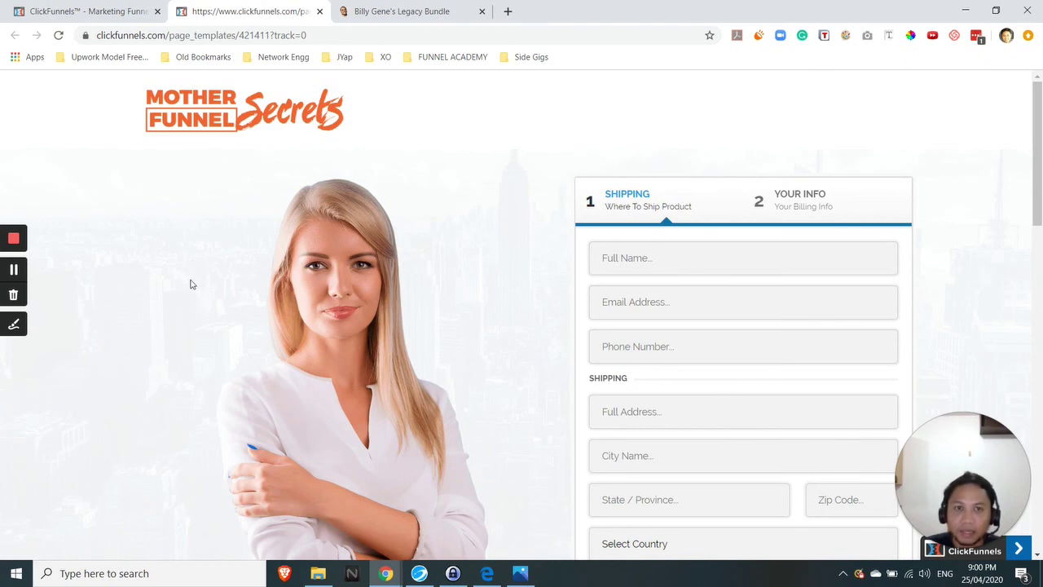
pyautogui.scroll(-5, 192, 282)
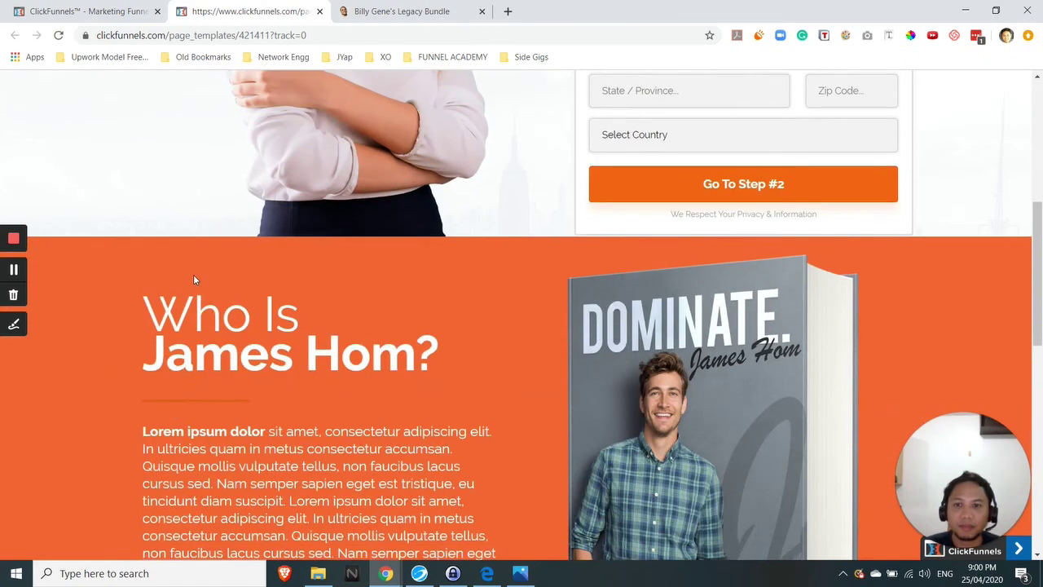
pyautogui.scroll(-2, 193, 280)
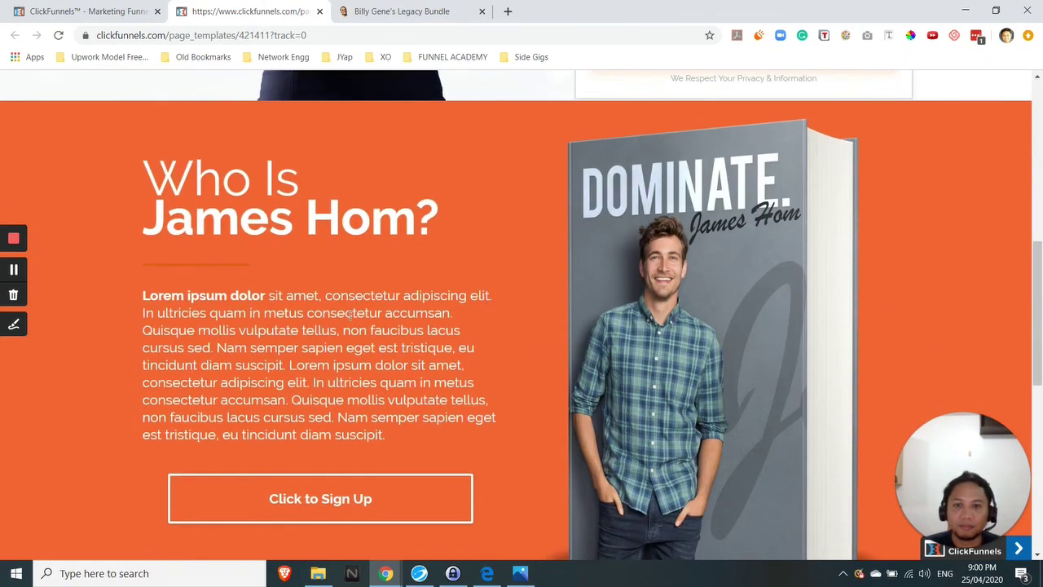
pyautogui.scroll(-6, 191, 293)
pyautogui.scroll(-2, 255, 324)
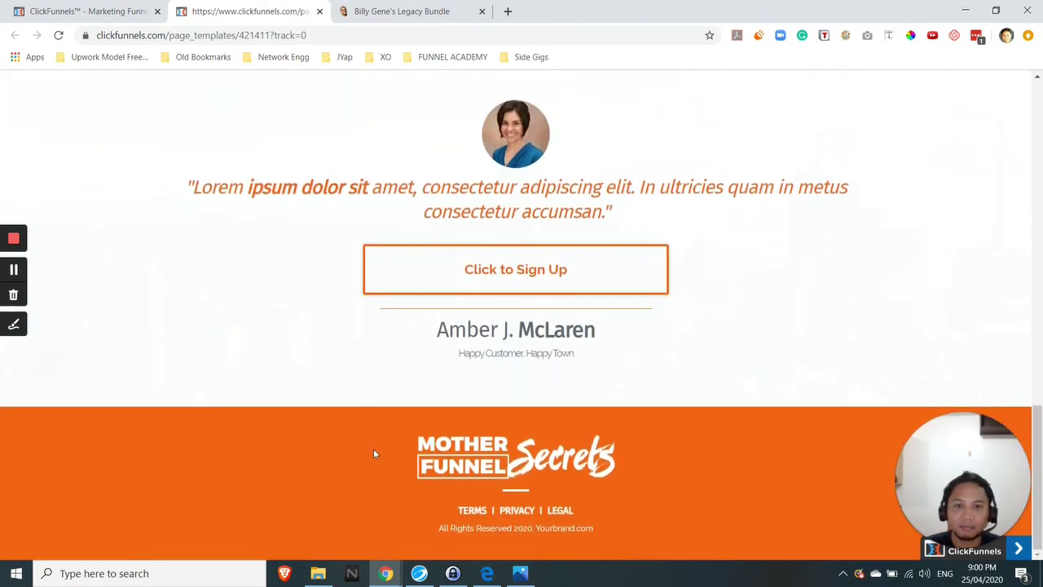
pyautogui.scroll(8, 278, 359)
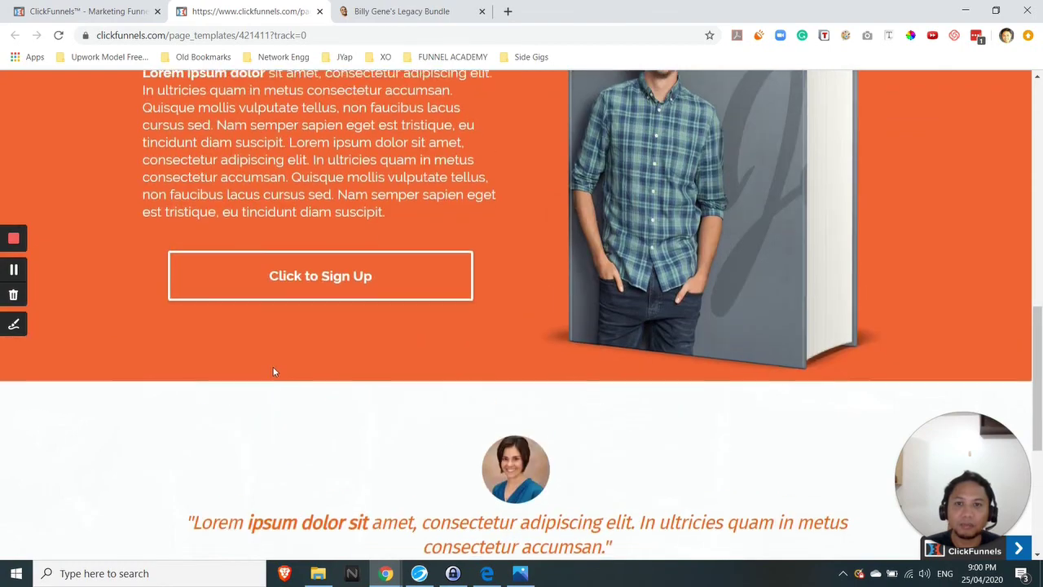
pyautogui.scroll(6, 286, 345)
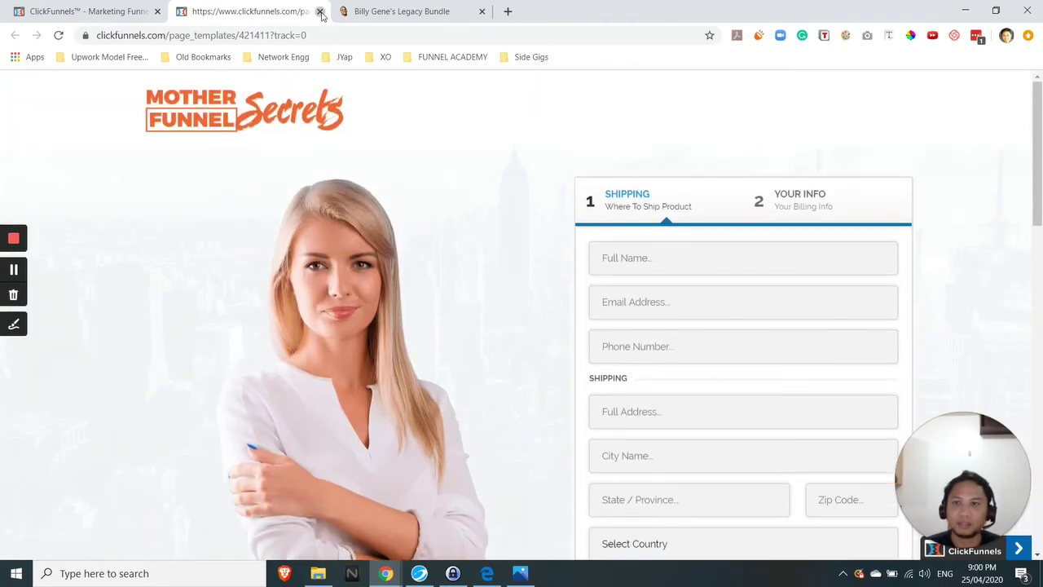
pyautogui.click(321, 11)
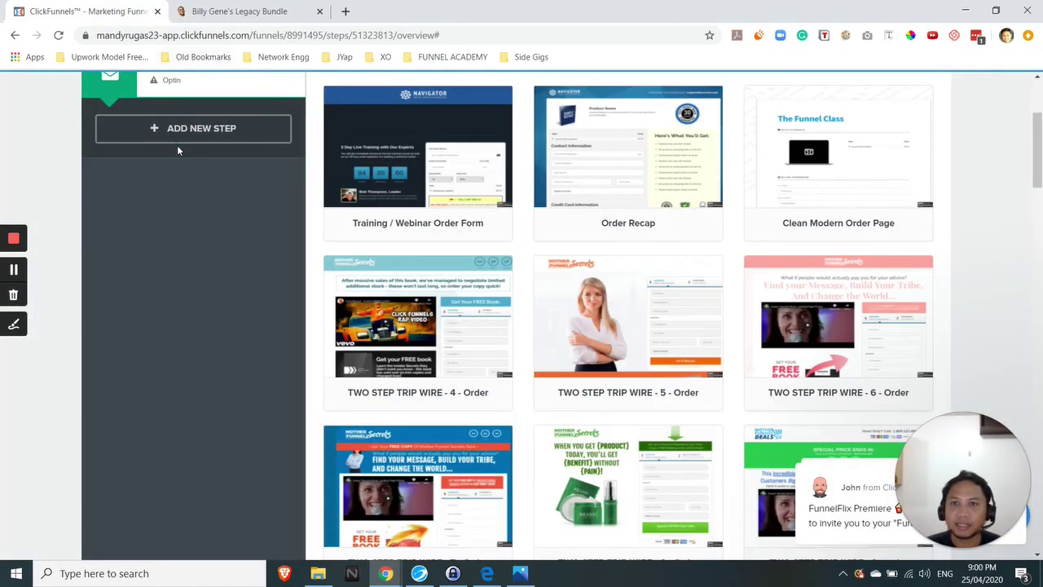
# Apply the Training / Webinar Order Form template to the Optin step and open its page editor in a new browser tab.
pyautogui.scroll(3, 208, 295)
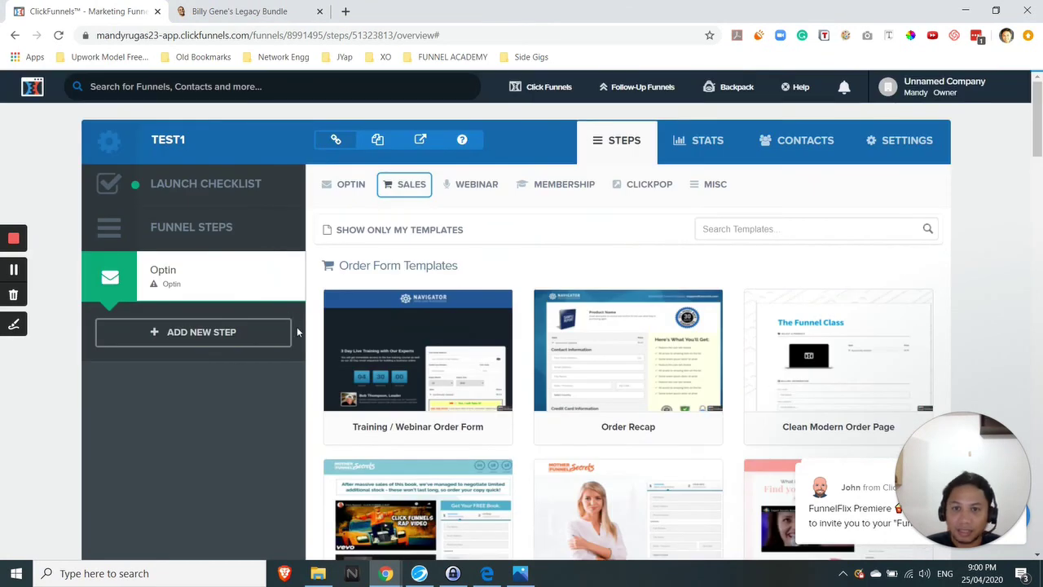
pyautogui.moveTo(404, 427)
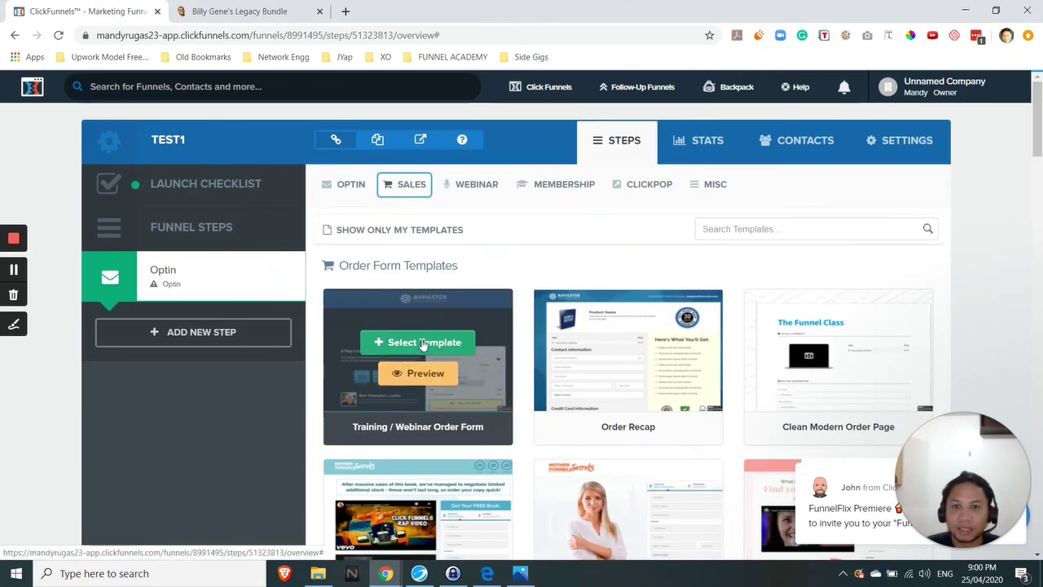
pyautogui.click(423, 343)
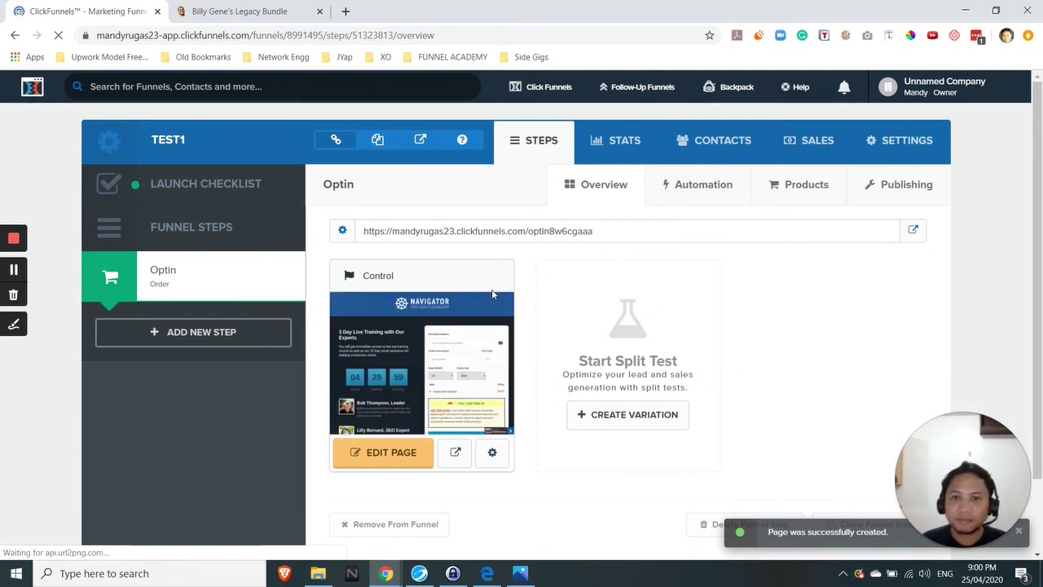
pyautogui.rightClick(389, 455)
pyautogui.click(440, 323)
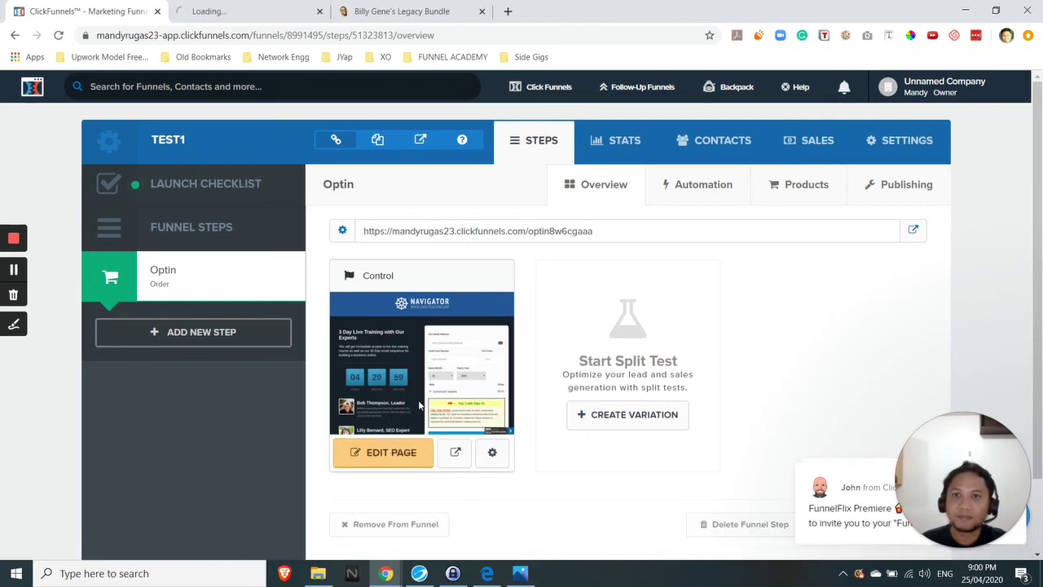
pyautogui.click(245, 11)
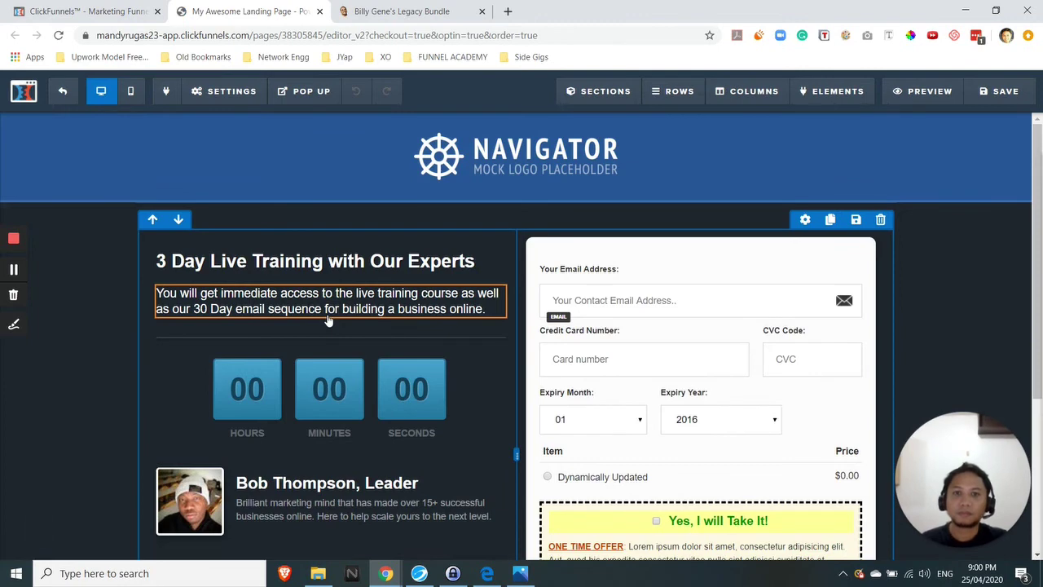
# Delete the template's Navigator logo header, the training and order form section, and the copyright footer, confirming each deletion.
pyautogui.moveTo(342, 313)
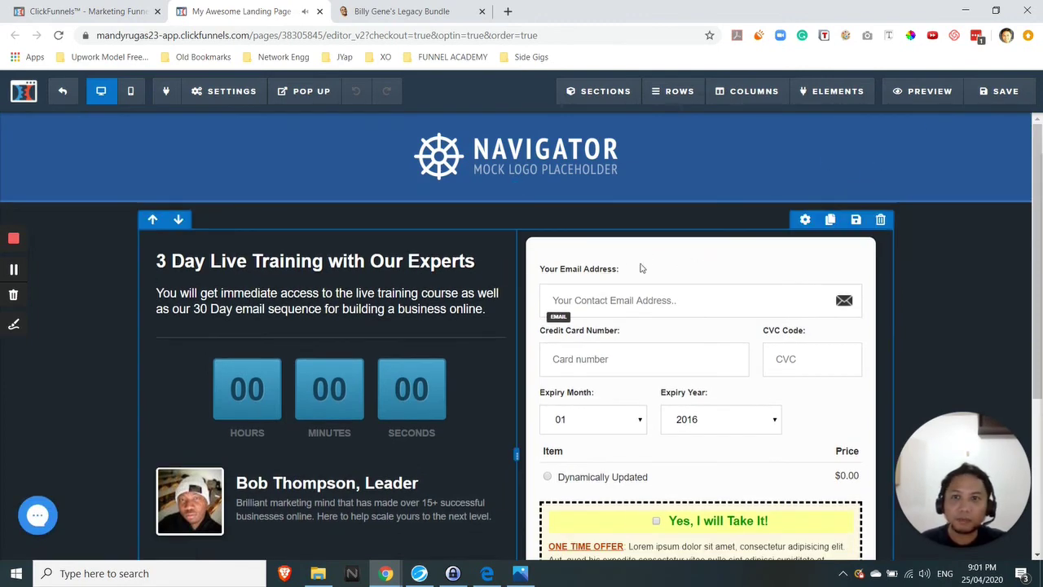
pyautogui.moveTo(637, 143)
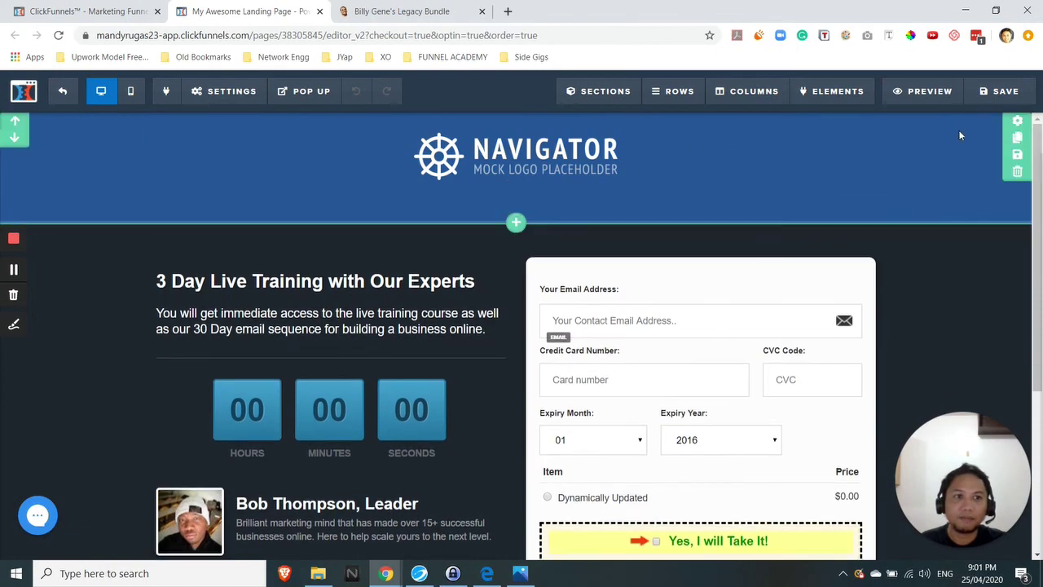
pyautogui.scroll(-3, 687, 261)
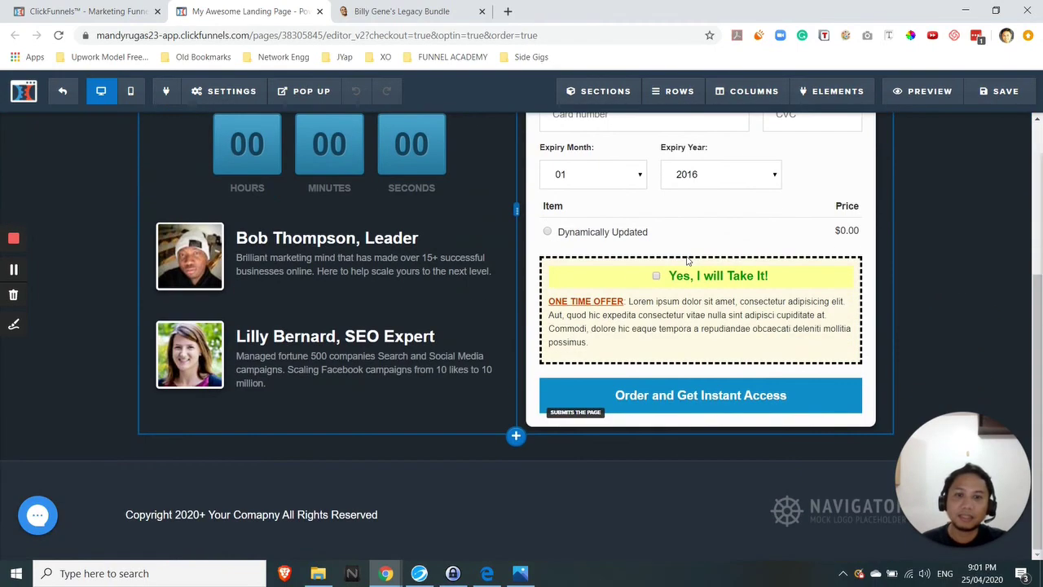
pyautogui.scroll(3, 687, 261)
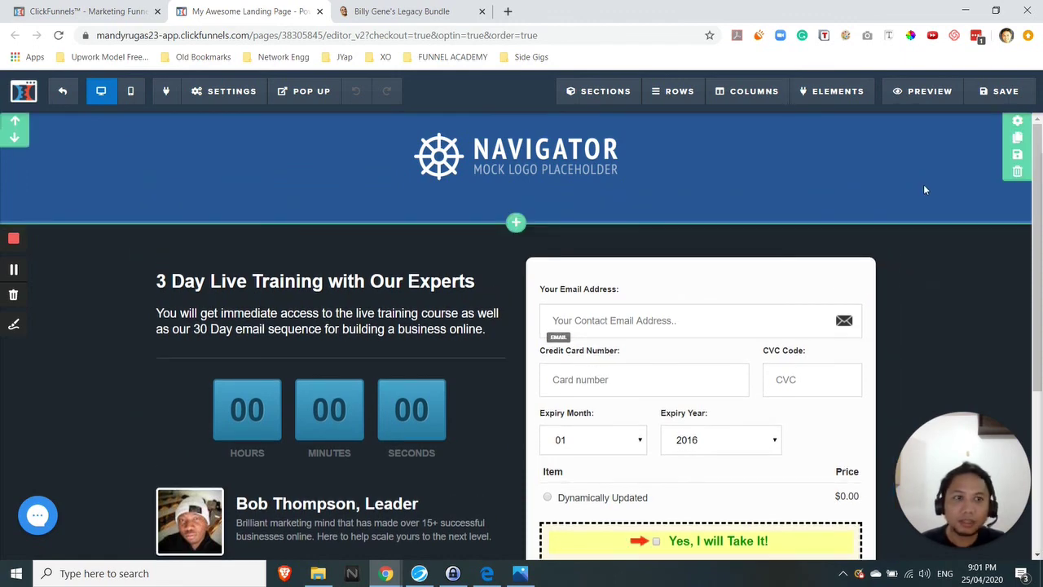
pyautogui.click(1015, 173)
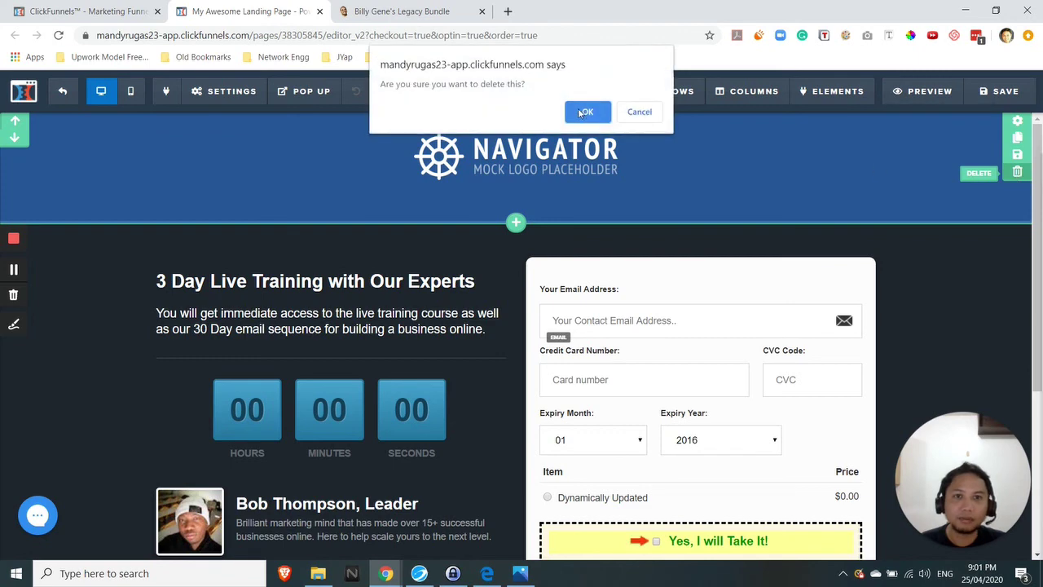
pyautogui.click(584, 112)
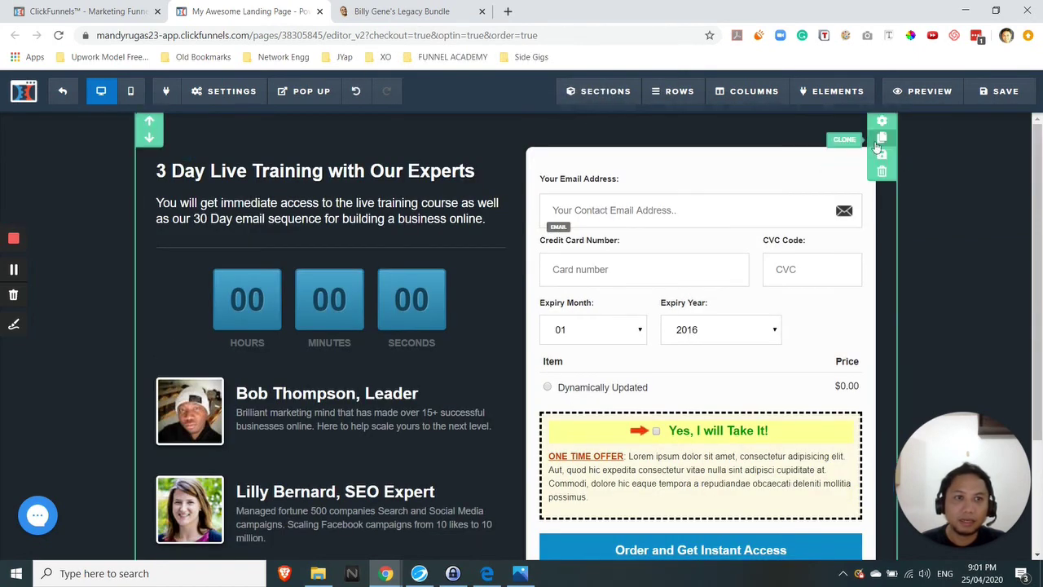
pyautogui.click(881, 173)
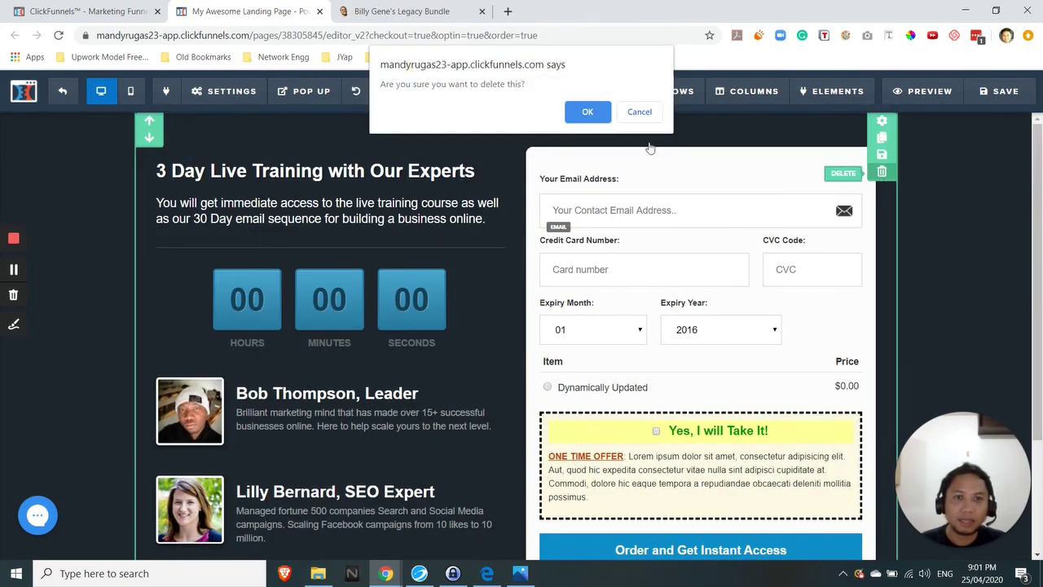
pyautogui.click(588, 119)
pyautogui.click(1017, 172)
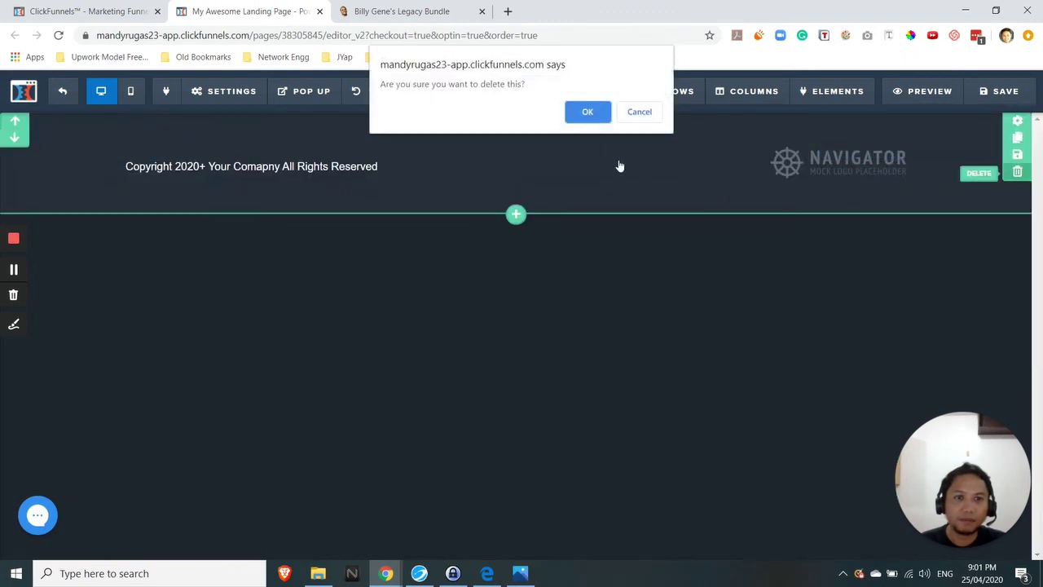
pyautogui.click(589, 114)
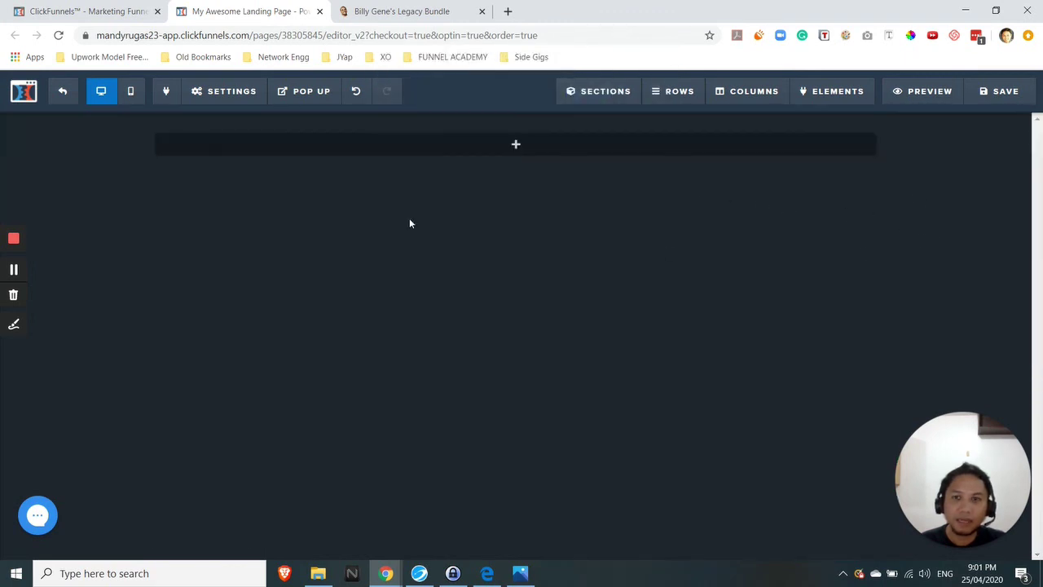
# Examine the page's background settings, including the background image field, and close them.
pyautogui.moveTo(225, 96)
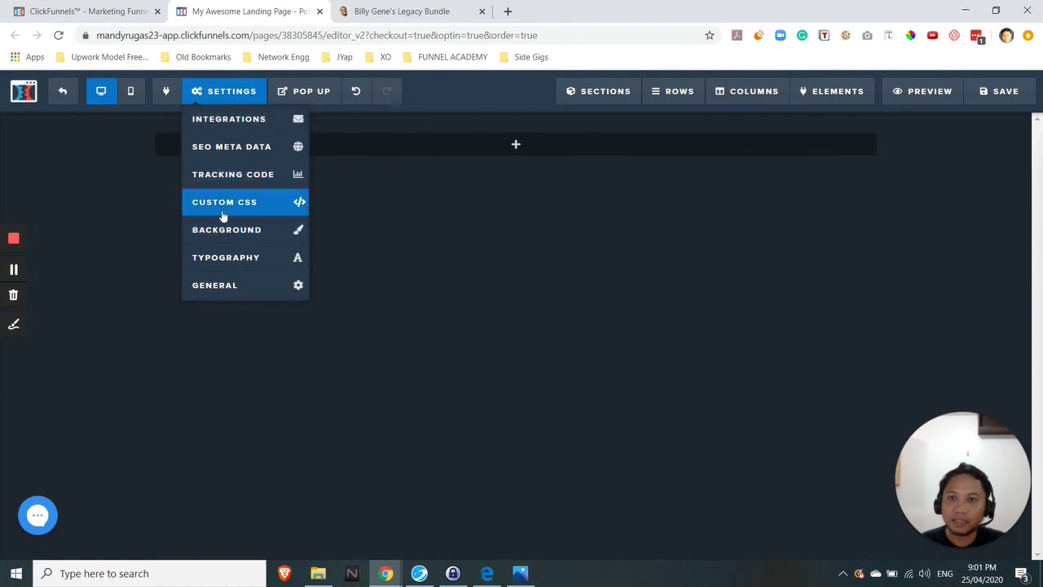
pyautogui.click(224, 231)
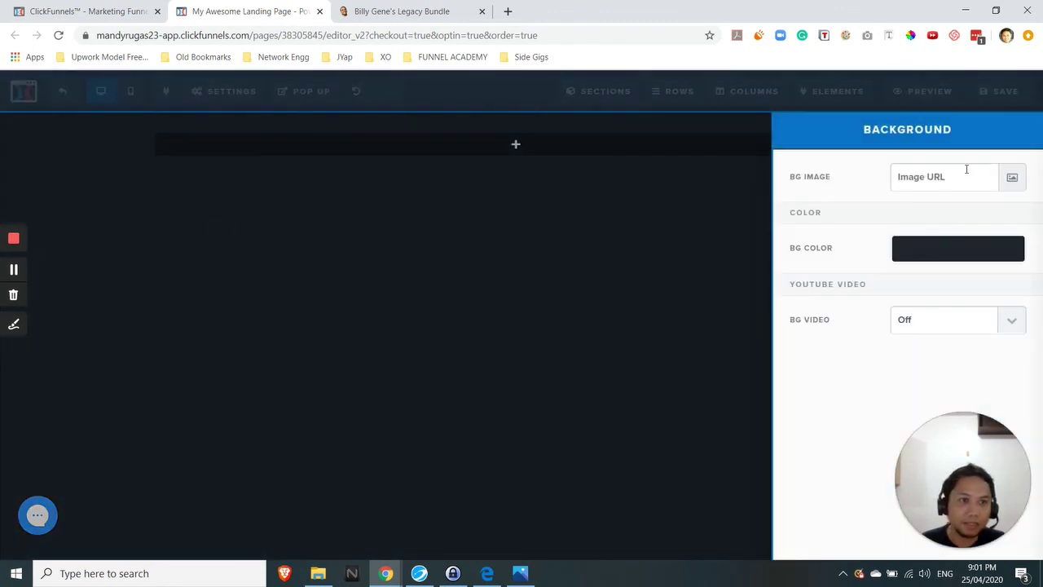
pyautogui.click(970, 173)
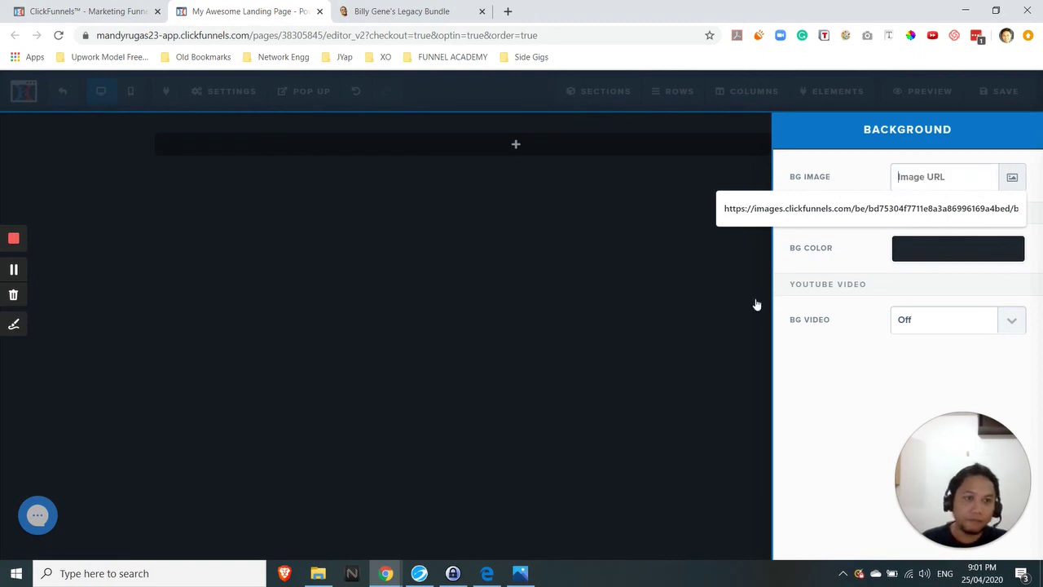
pyautogui.click(660, 360)
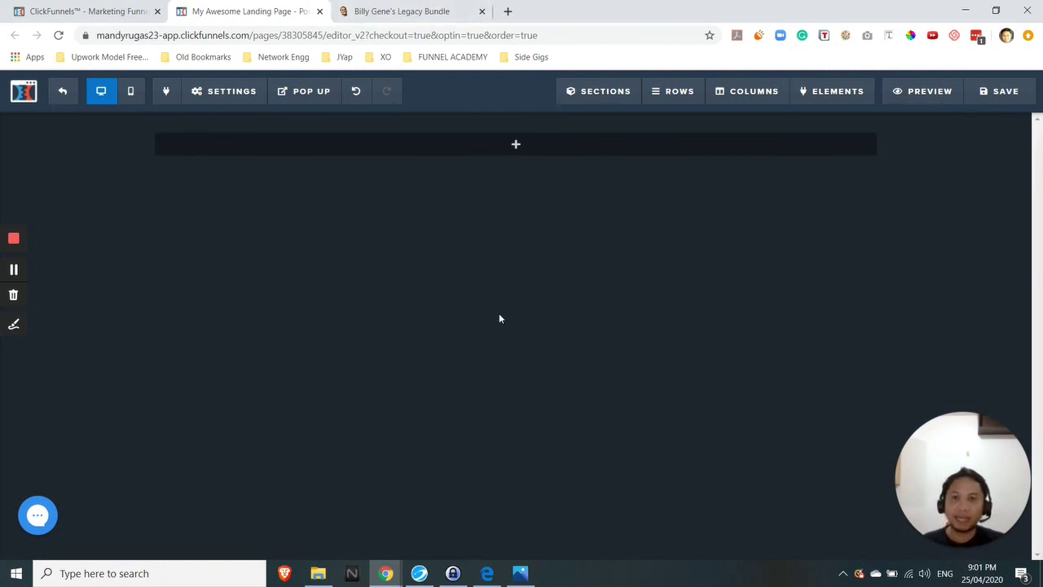
# Examine Billy Gene's Legacy Bundle page from its logo header through the course listings and testimonials to the footer.
pyautogui.click(423, 9)
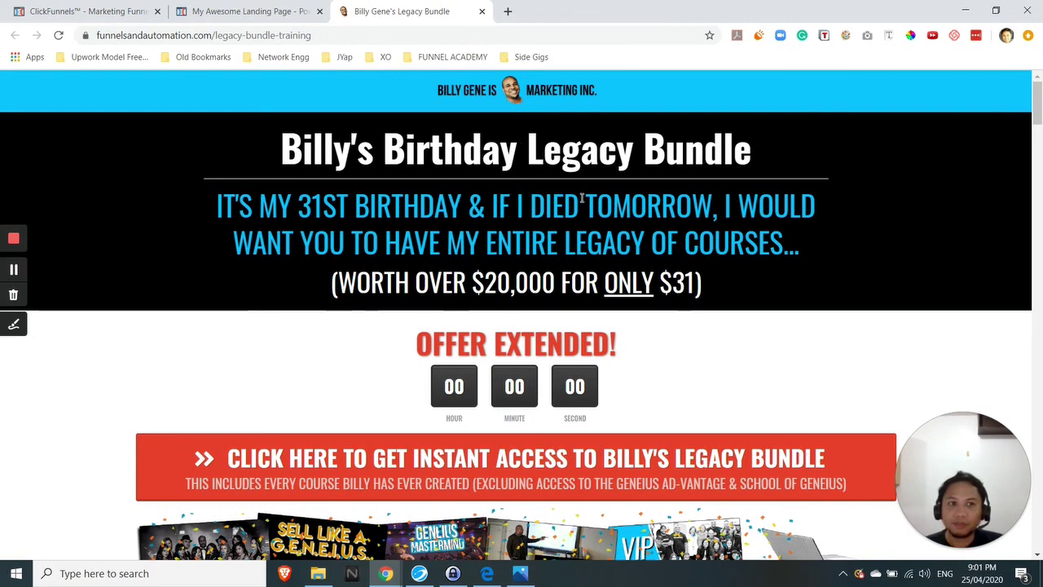
pyautogui.scroll(-4, 582, 199)
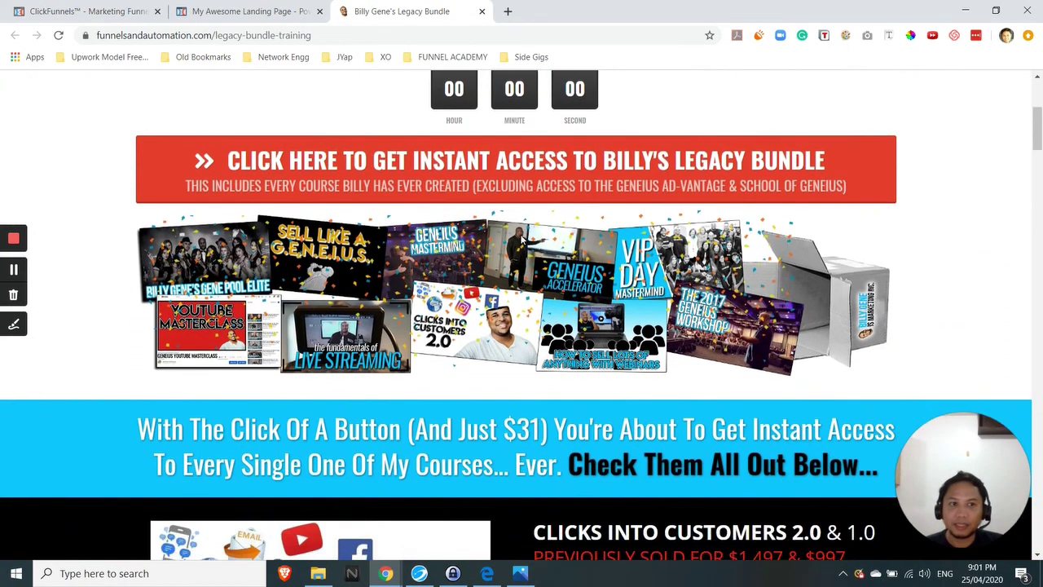
pyautogui.scroll(-8, 523, 238)
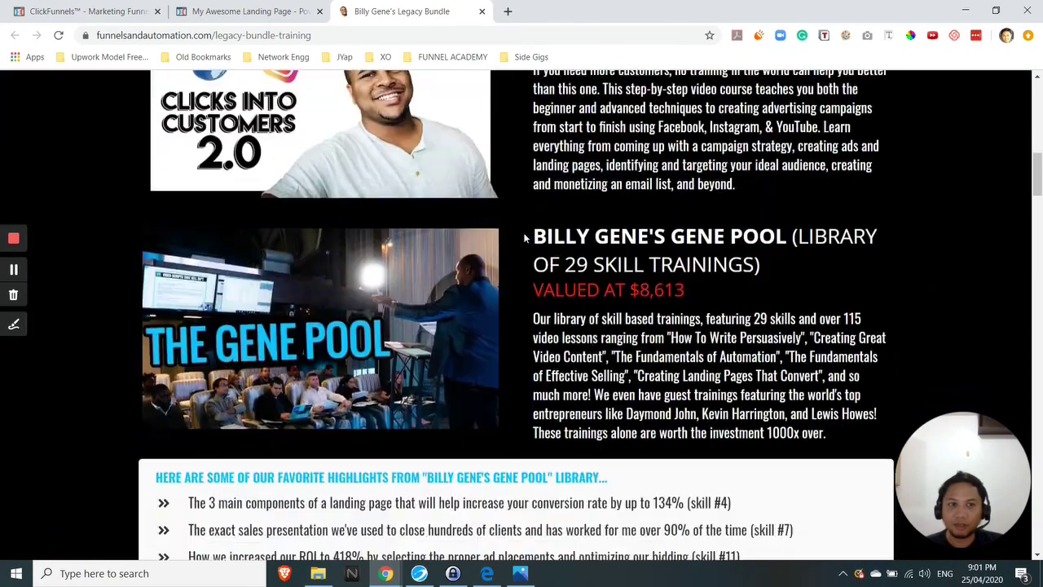
pyautogui.scroll(-16, 523, 232)
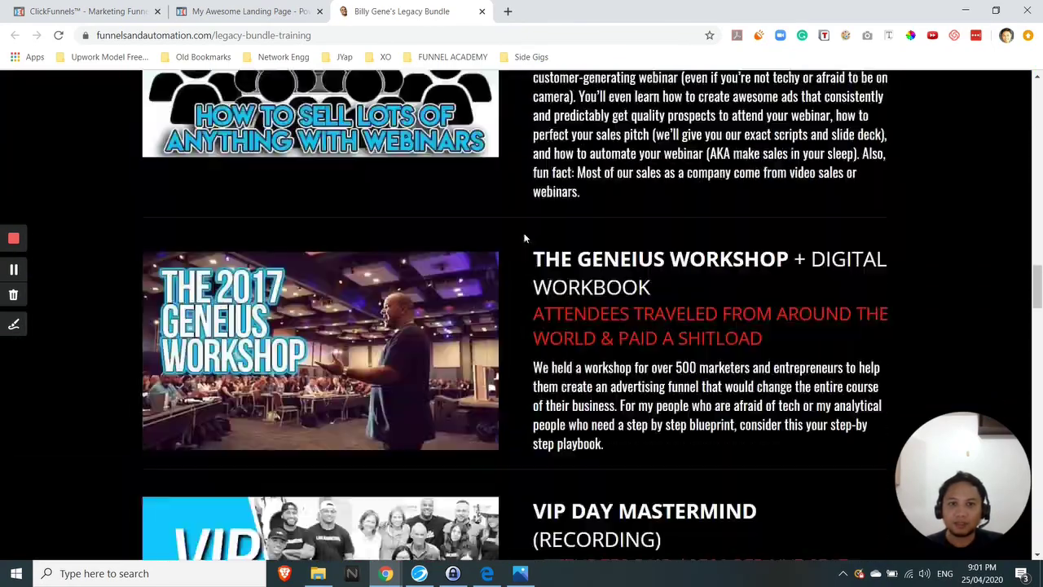
pyautogui.scroll(-10, 524, 237)
pyautogui.scroll(-10, 524, 237)
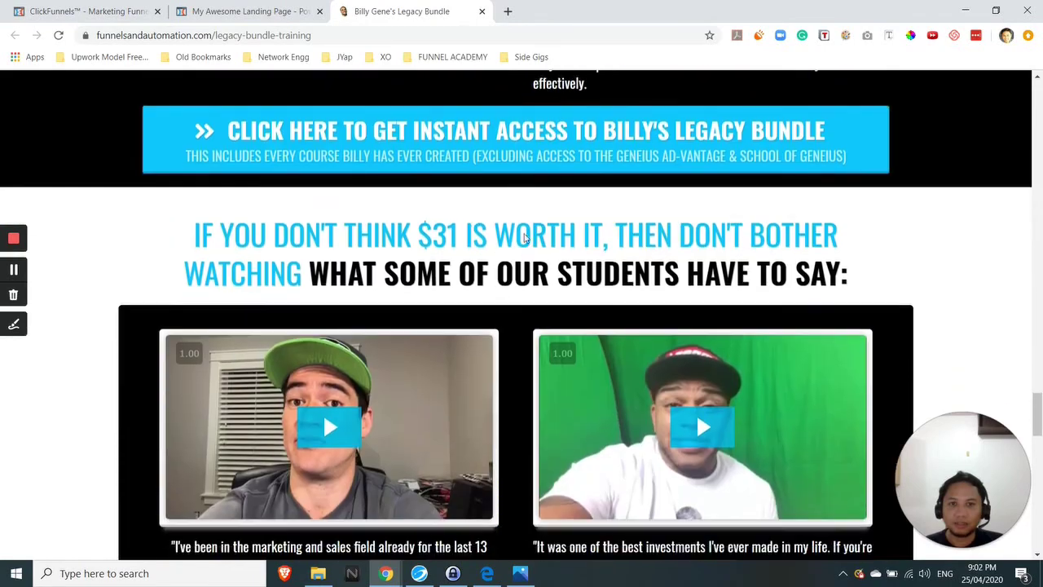
pyautogui.scroll(-5, 524, 237)
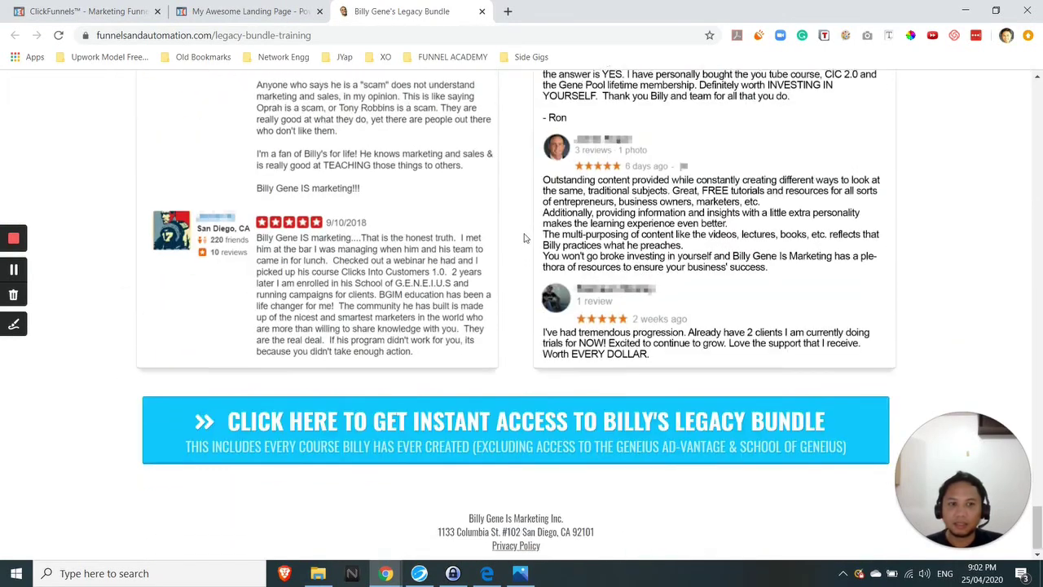
# Review the Legacy Bundle page's section layouts in reverse, from the customer reviews and student videos through the course rows to the headline.
pyautogui.scroll(2, 524, 237)
pyautogui.scroll(5, 461, 458)
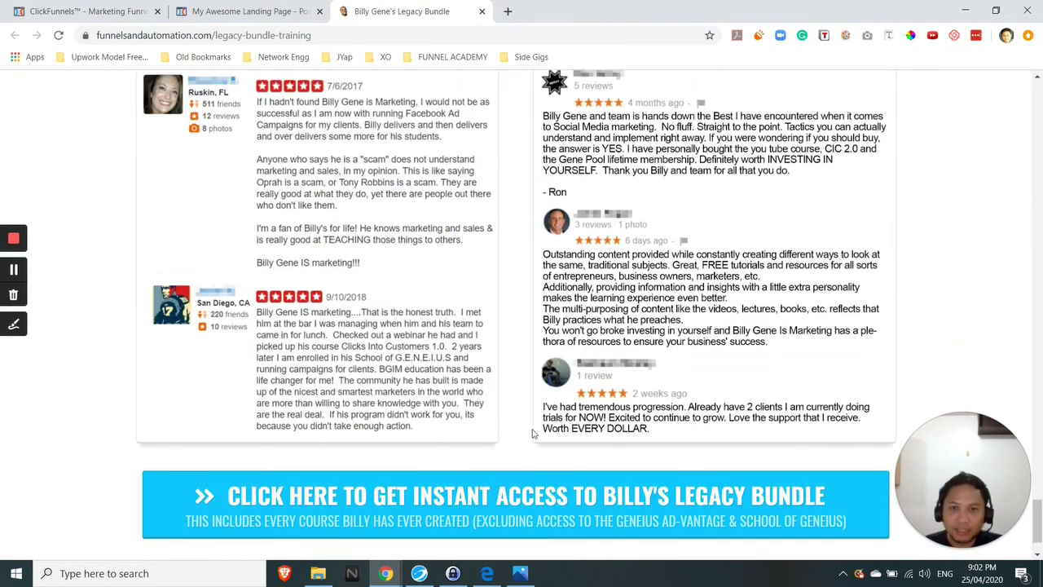
pyautogui.scroll(6, 526, 278)
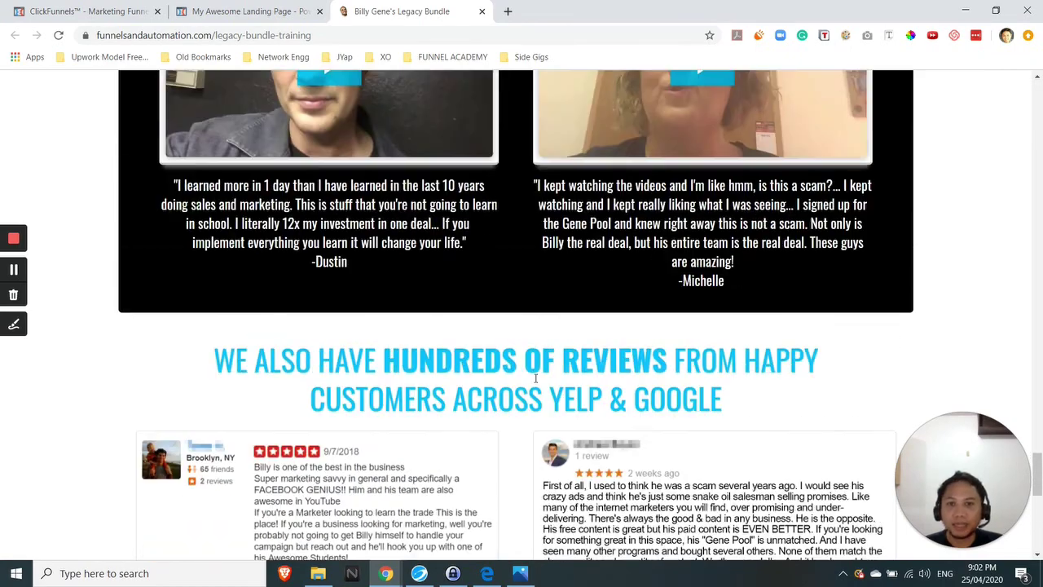
pyautogui.scroll(5, 484, 324)
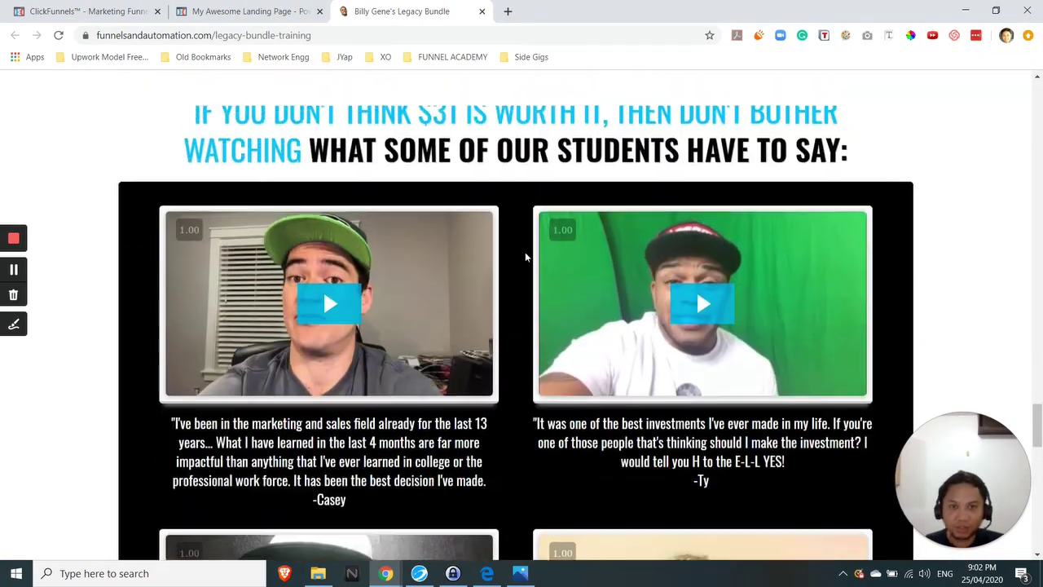
pyautogui.scroll(2, 581, 275)
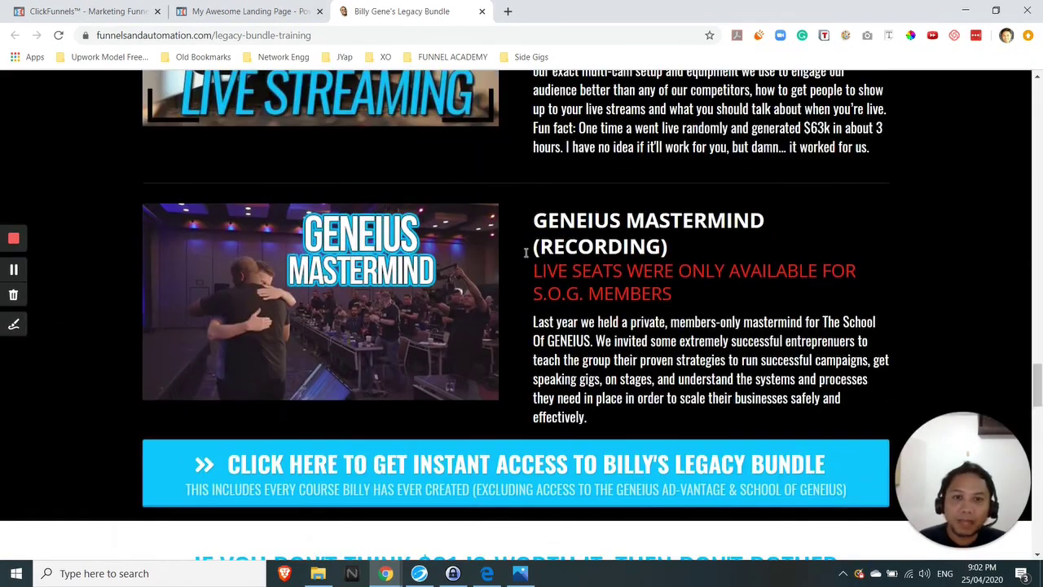
pyautogui.scroll(2, 587, 277)
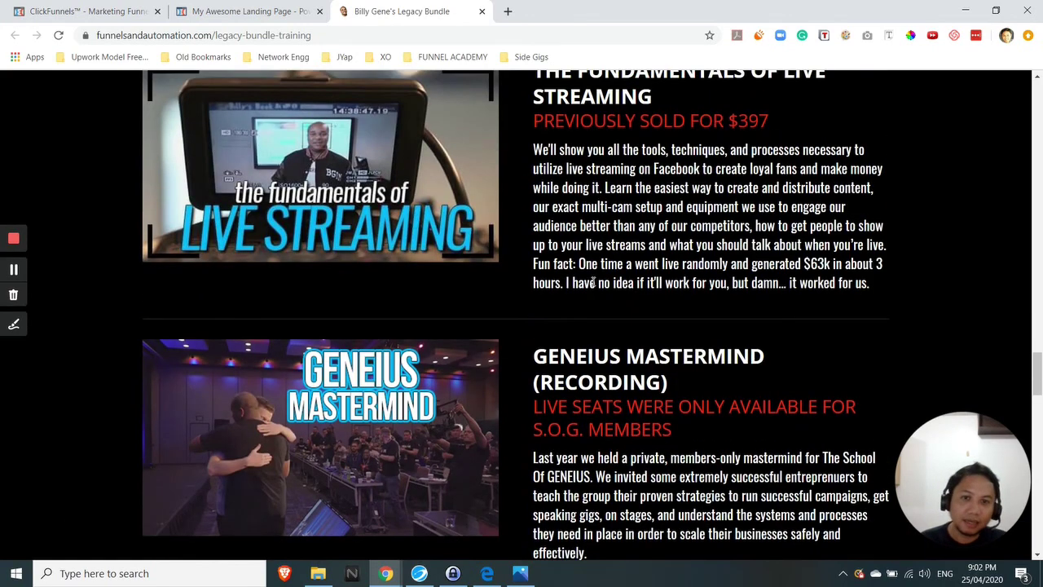
pyautogui.scroll(2, 592, 281)
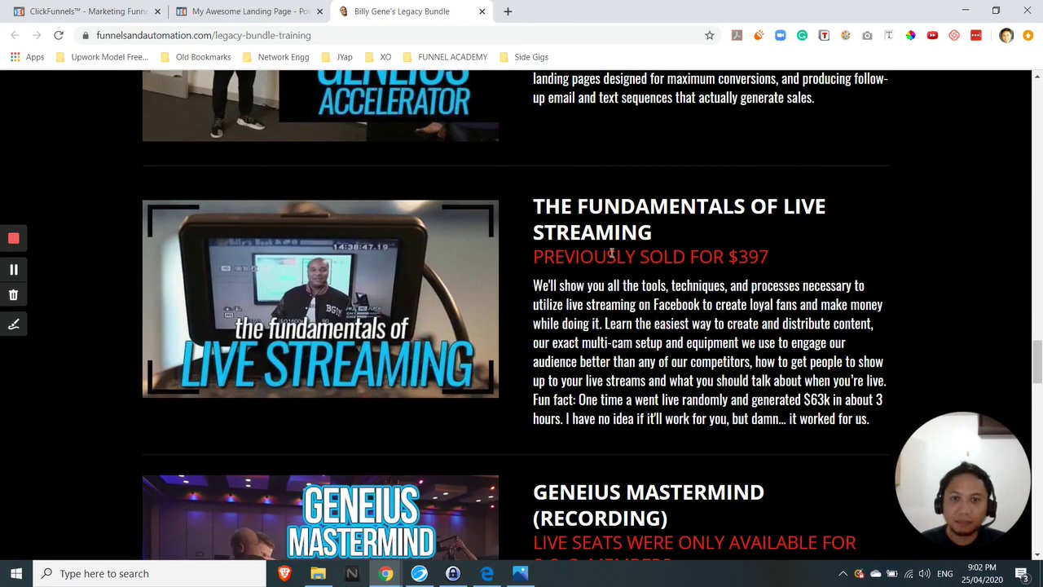
pyautogui.scroll(6, 611, 254)
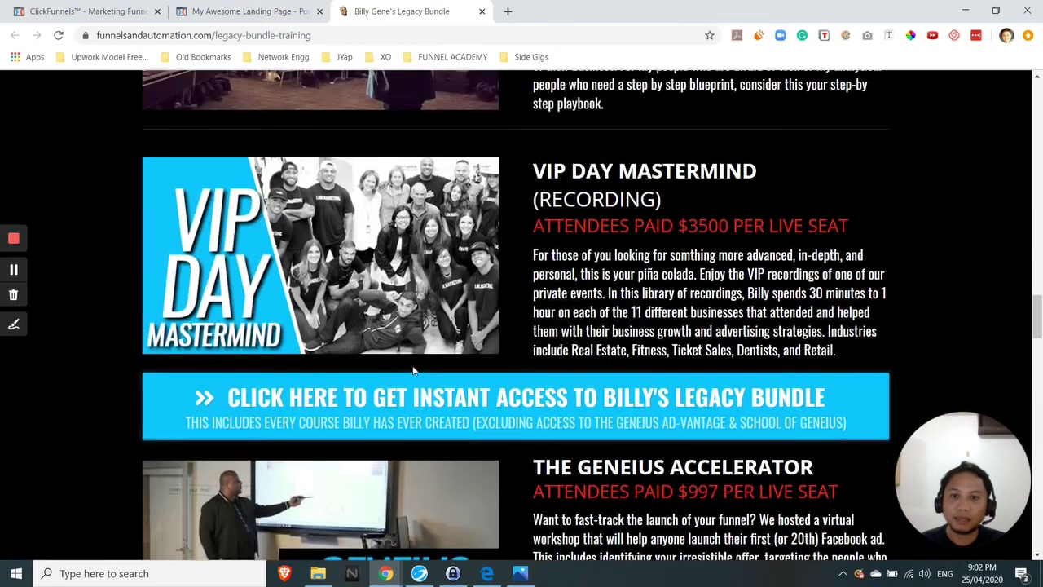
pyautogui.scroll(5, 413, 371)
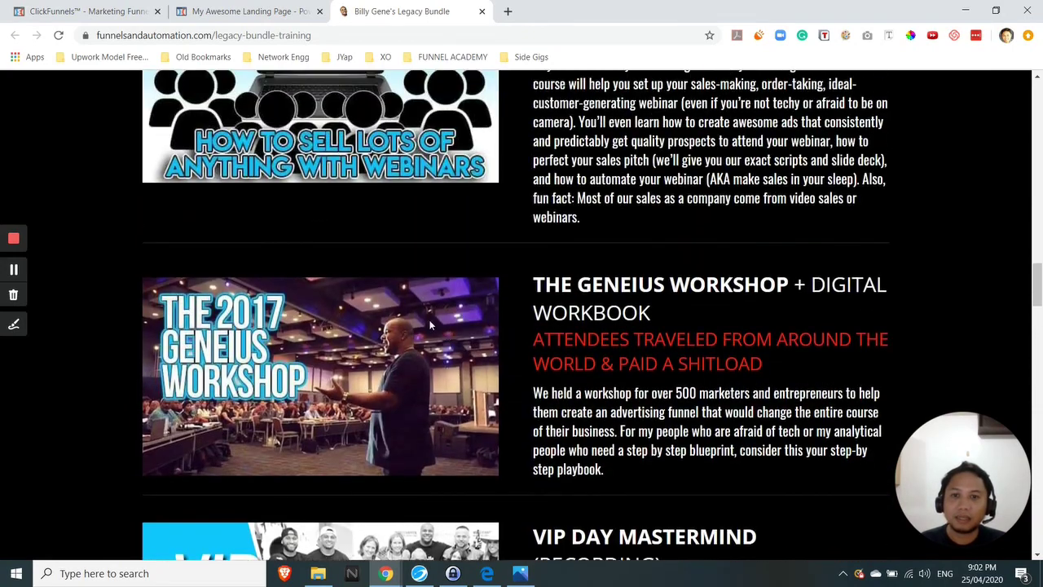
pyautogui.scroll(12, 436, 315)
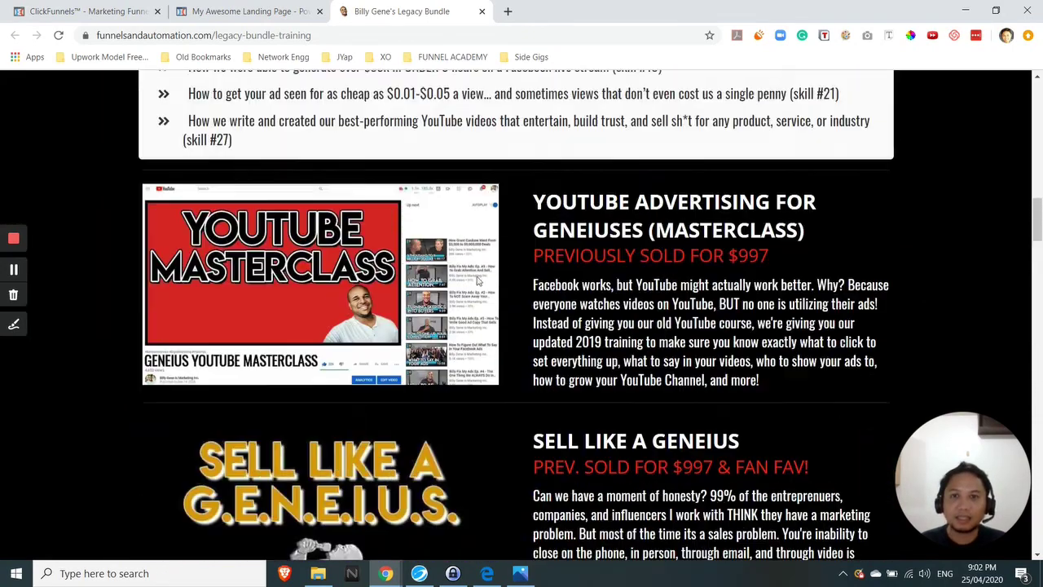
pyautogui.scroll(4, 479, 280)
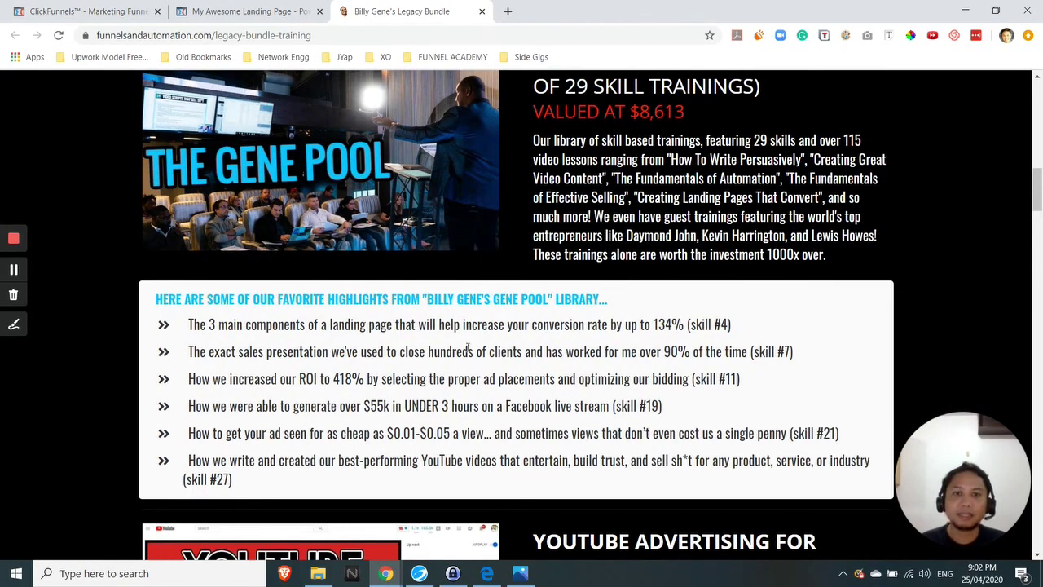
pyautogui.scroll(15, 469, 349)
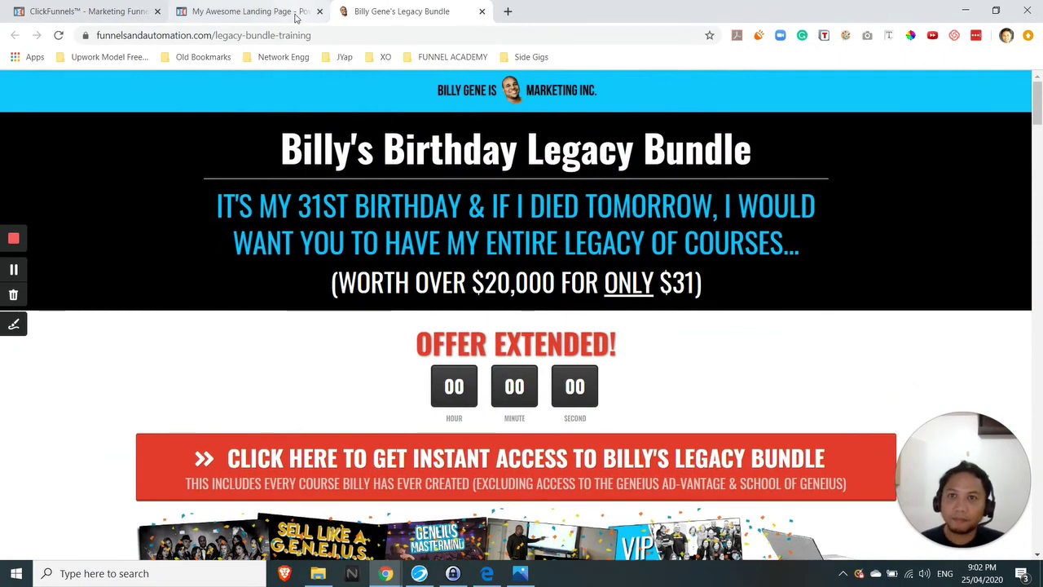
# Compare the emptied page in the editor with the blue logo header of the Legacy Bundle page.
pyautogui.click(247, 5)
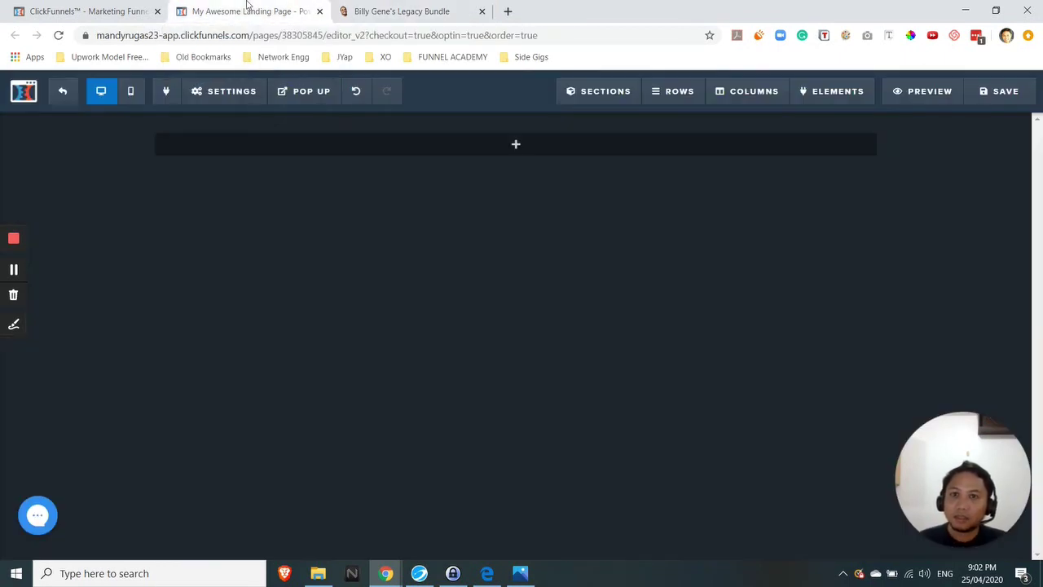
pyautogui.click(415, 12)
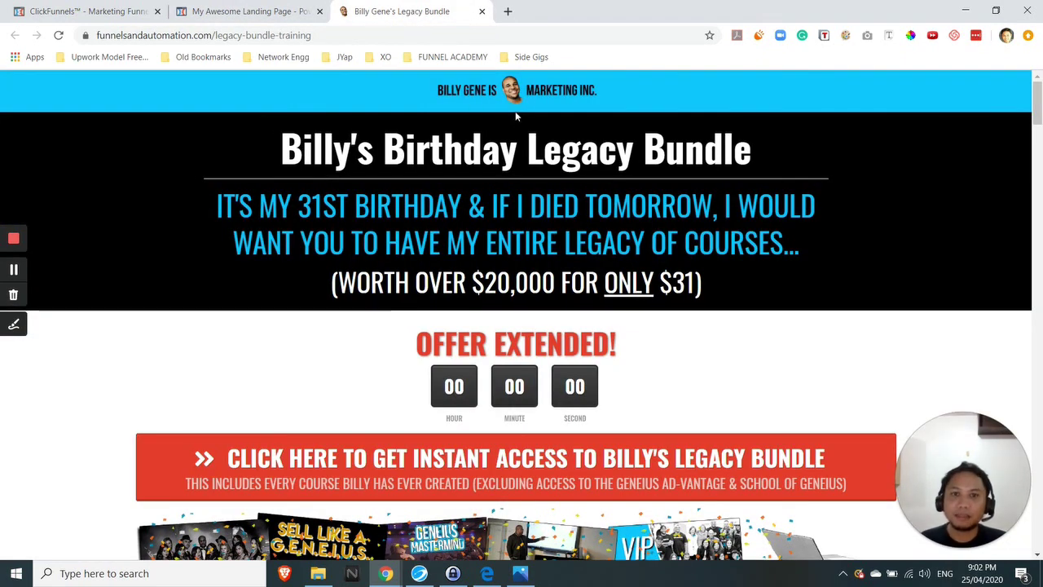
pyautogui.click(236, 12)
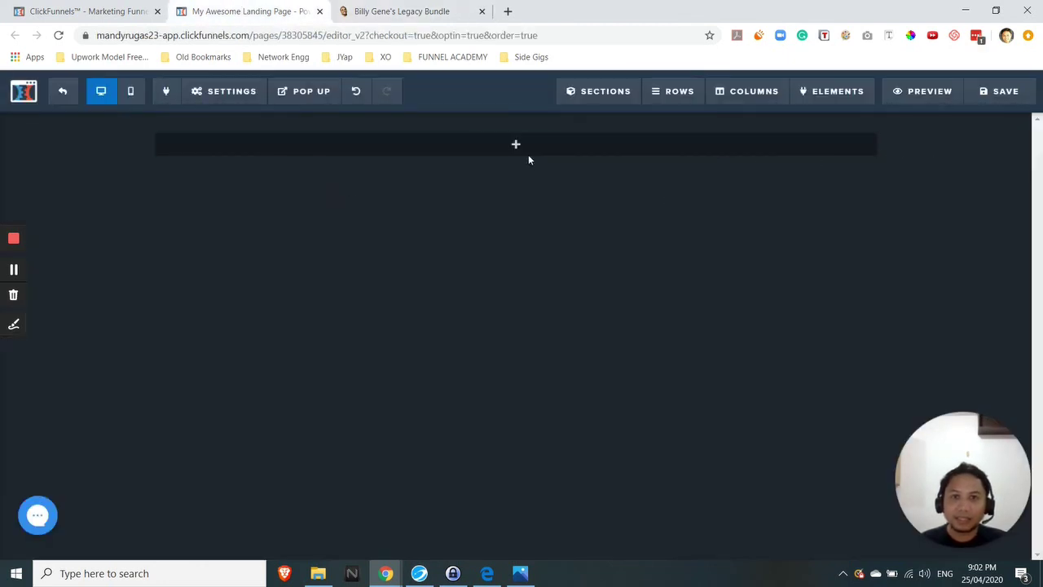
pyautogui.moveTo(526, 146)
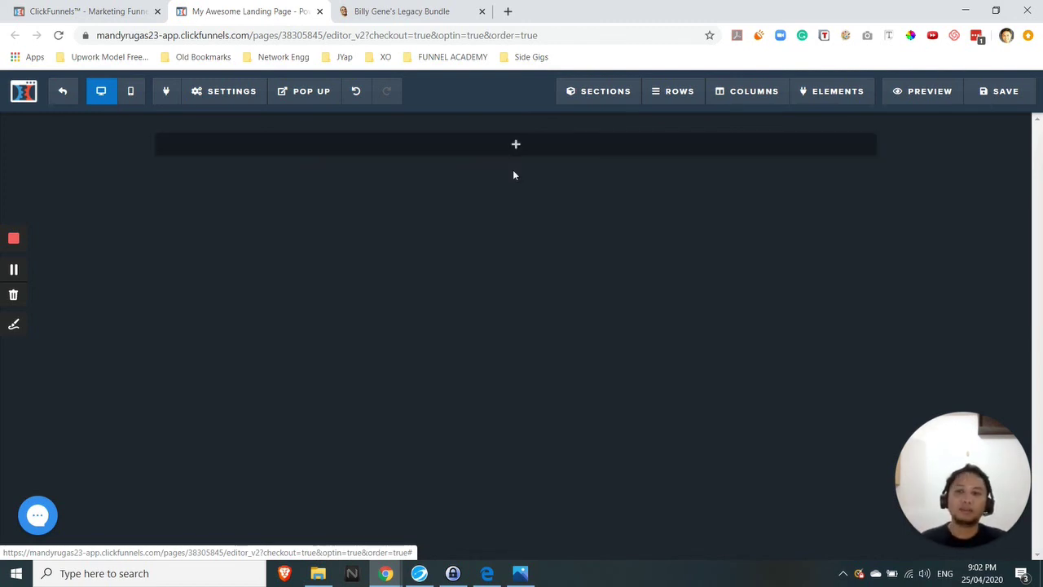
pyautogui.click(407, 11)
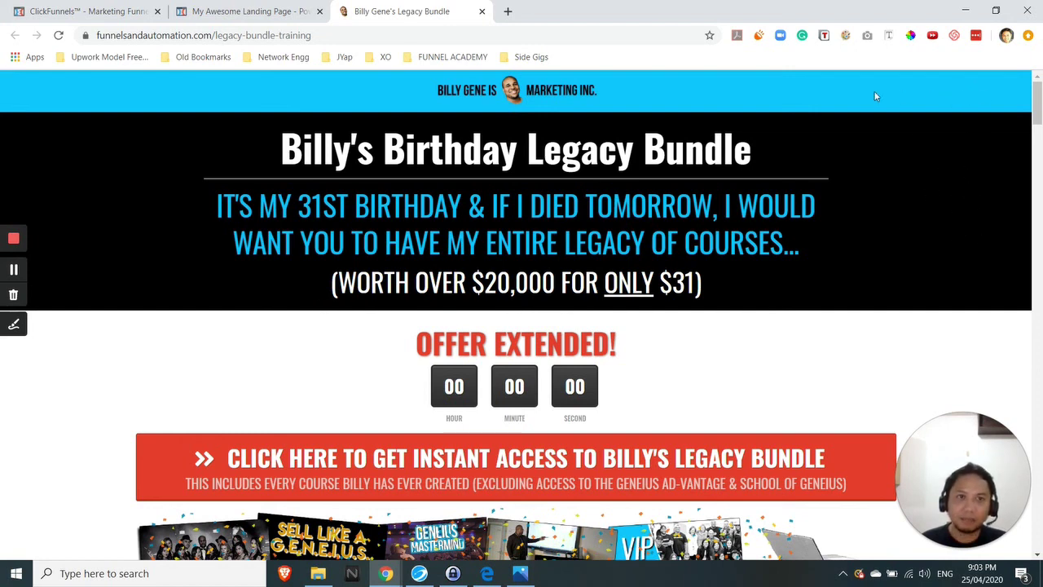
# Add a full-width section to the emptied page in the ClickFunnels editor.
pyautogui.click(252, 4)
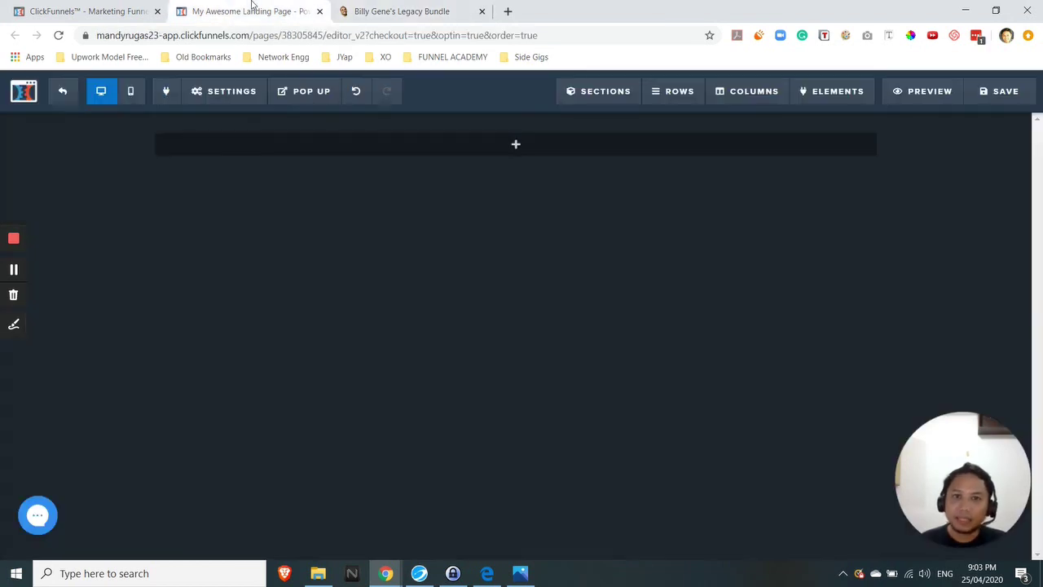
pyautogui.click(512, 145)
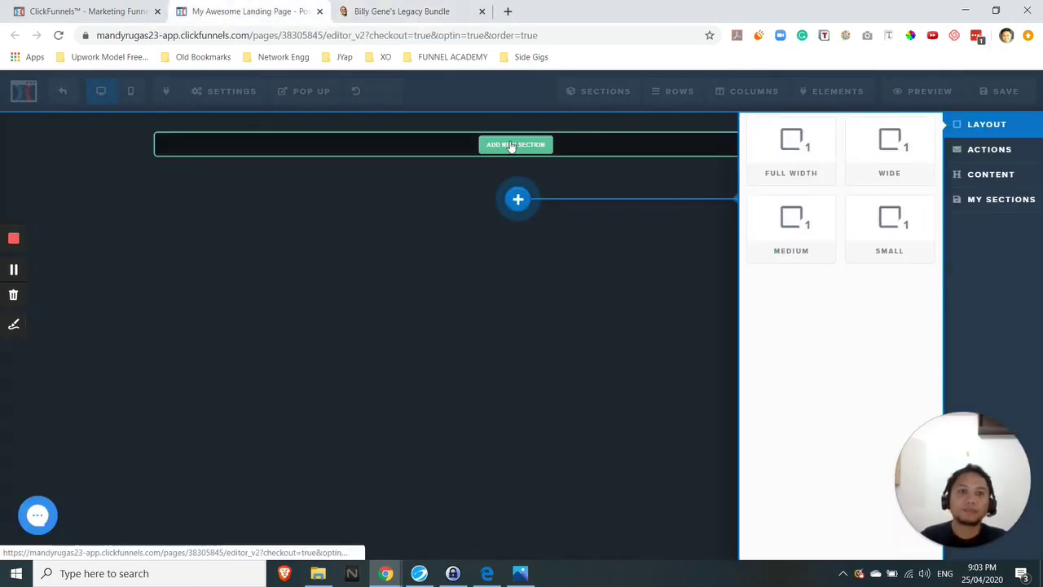
pyautogui.click(784, 149)
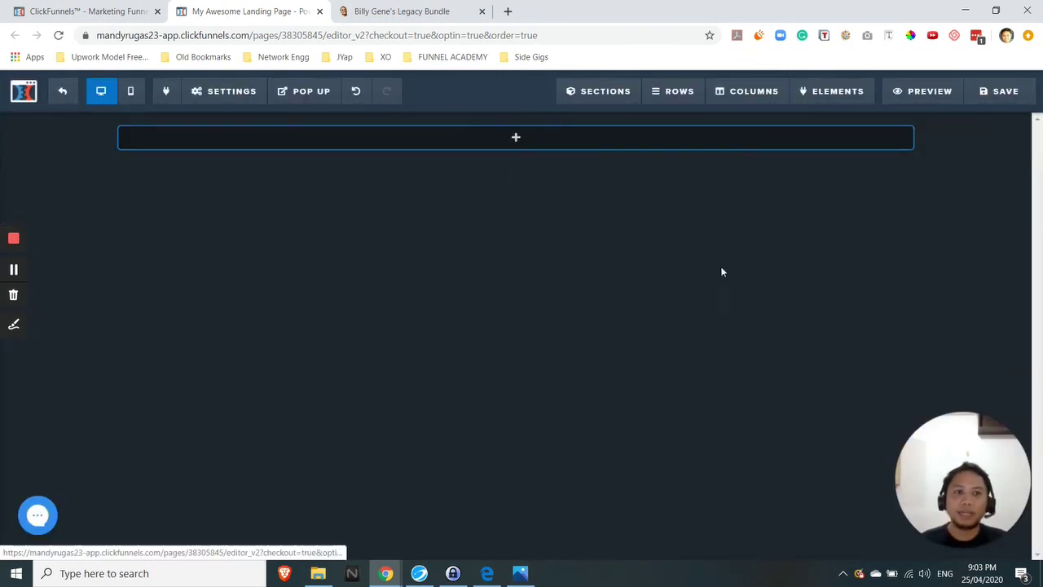
# Check the Legacy Bundle page's header again, and add a one-column row inside the new full-width section.
pyautogui.click(406, 10)
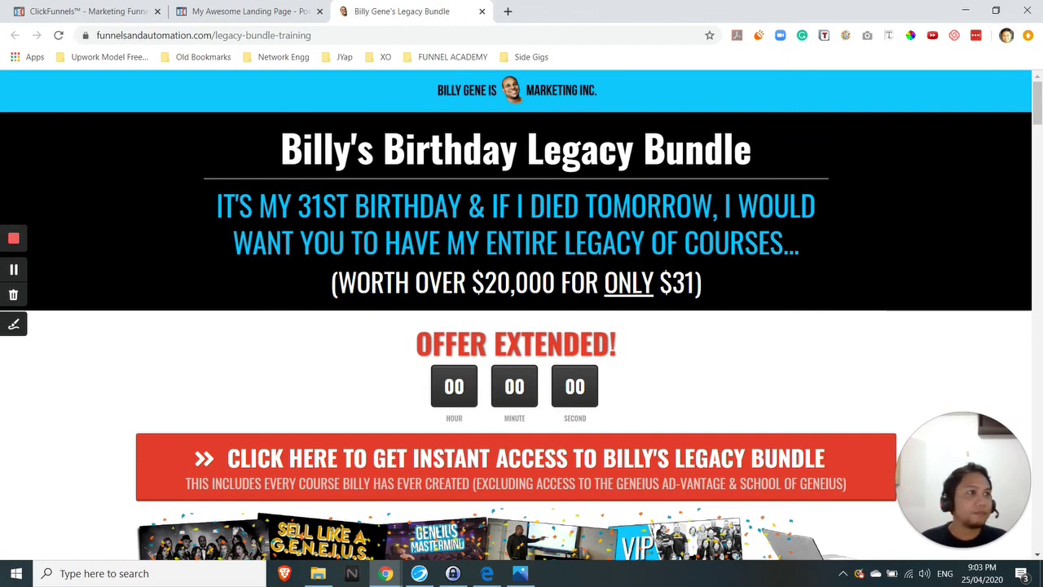
pyautogui.hotkey('alt', 'Tab')
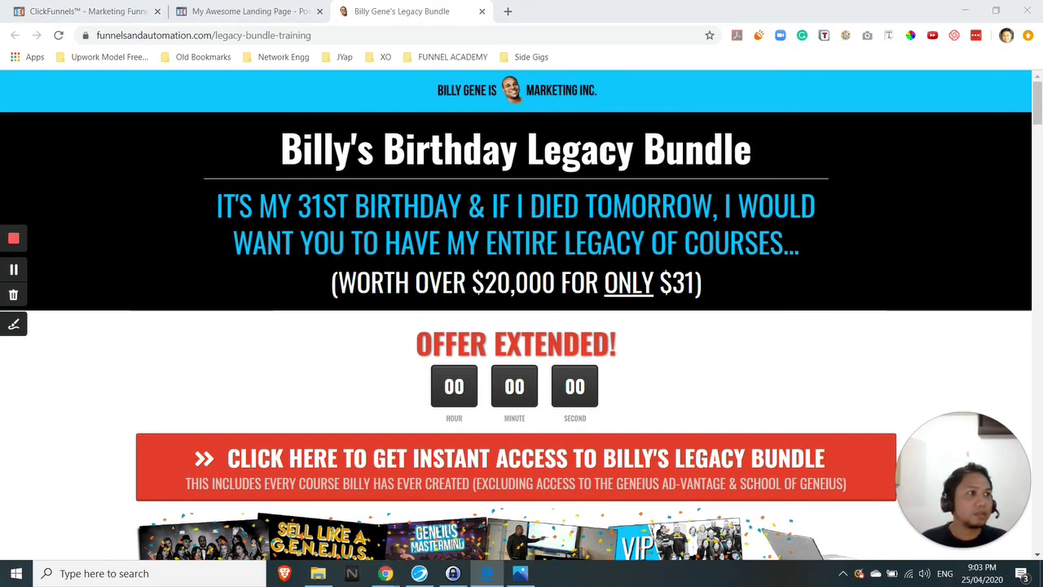
pyautogui.click(251, 11)
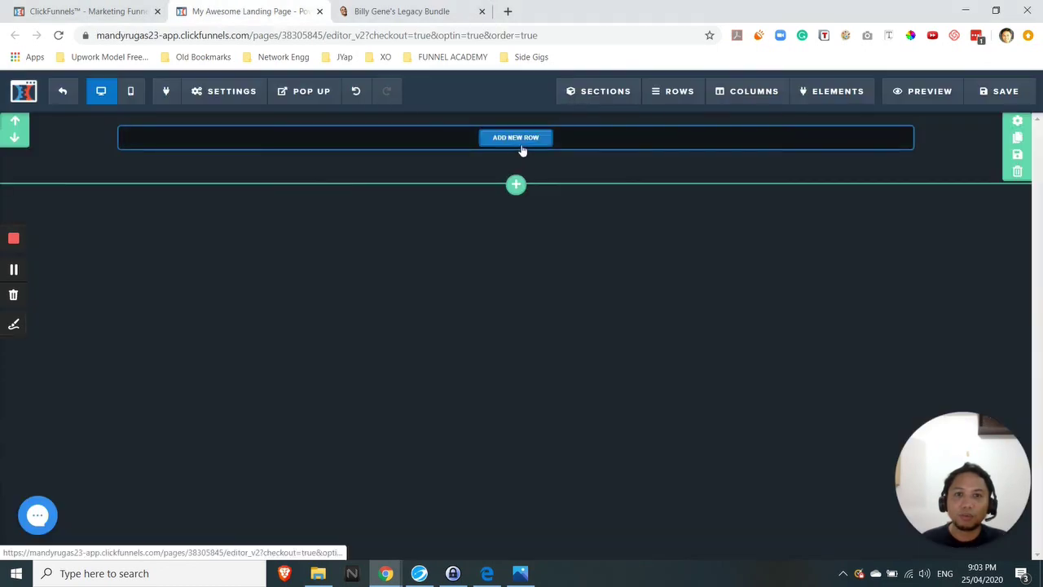
pyautogui.click(400, 11)
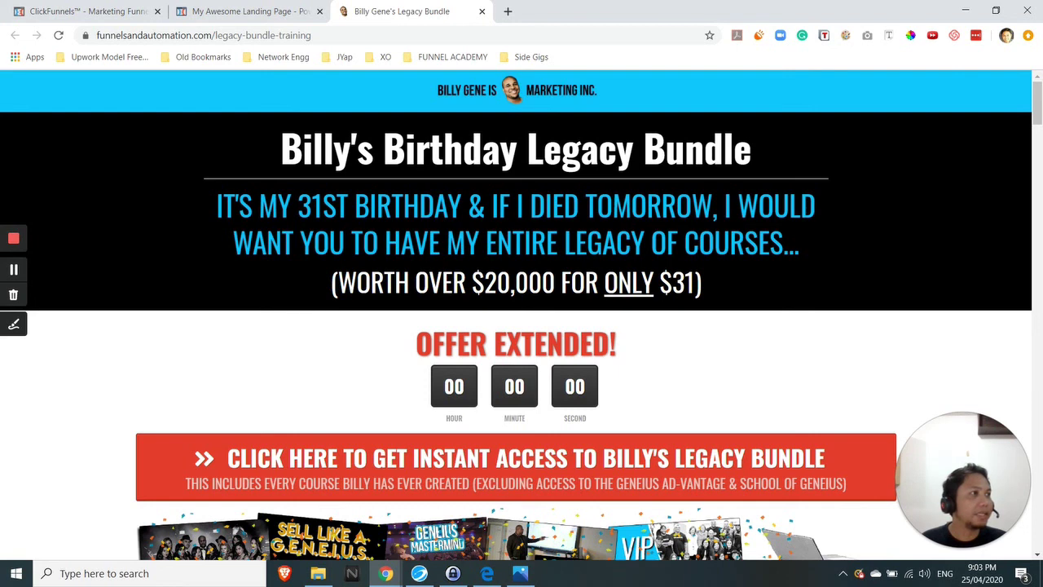
pyautogui.click(486, 573)
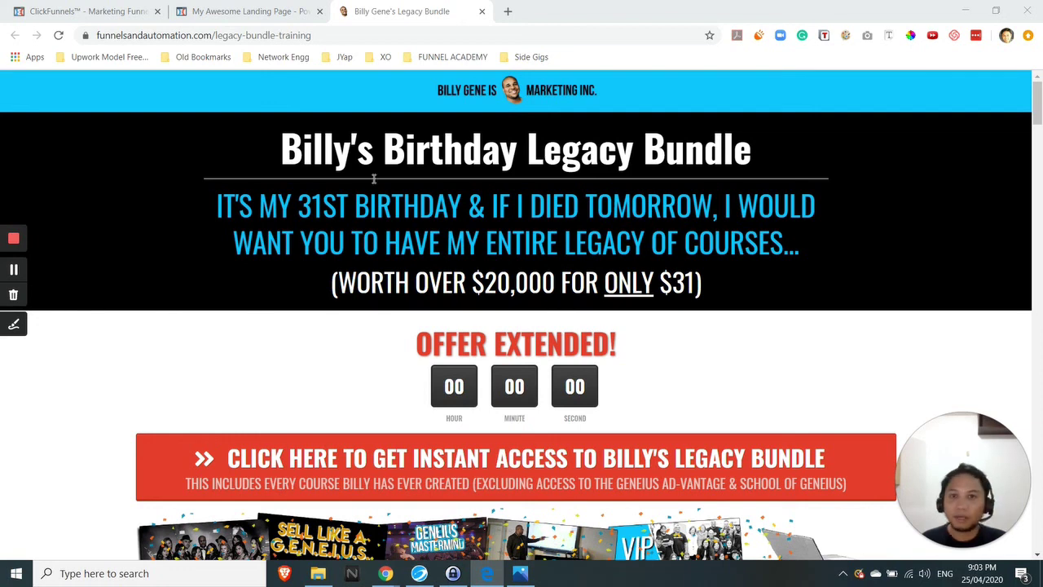
pyautogui.click(254, 10)
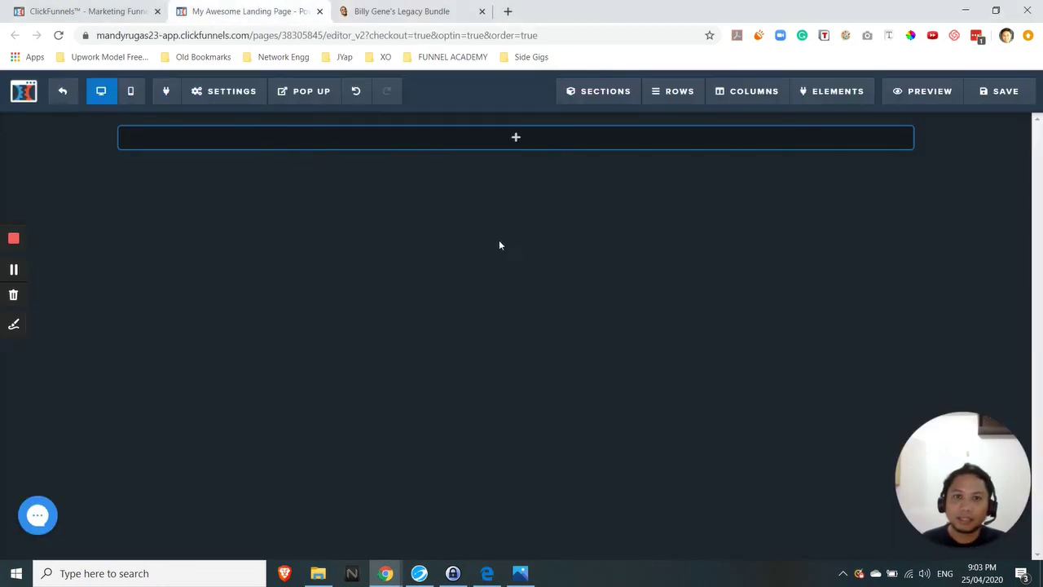
pyautogui.click(516, 139)
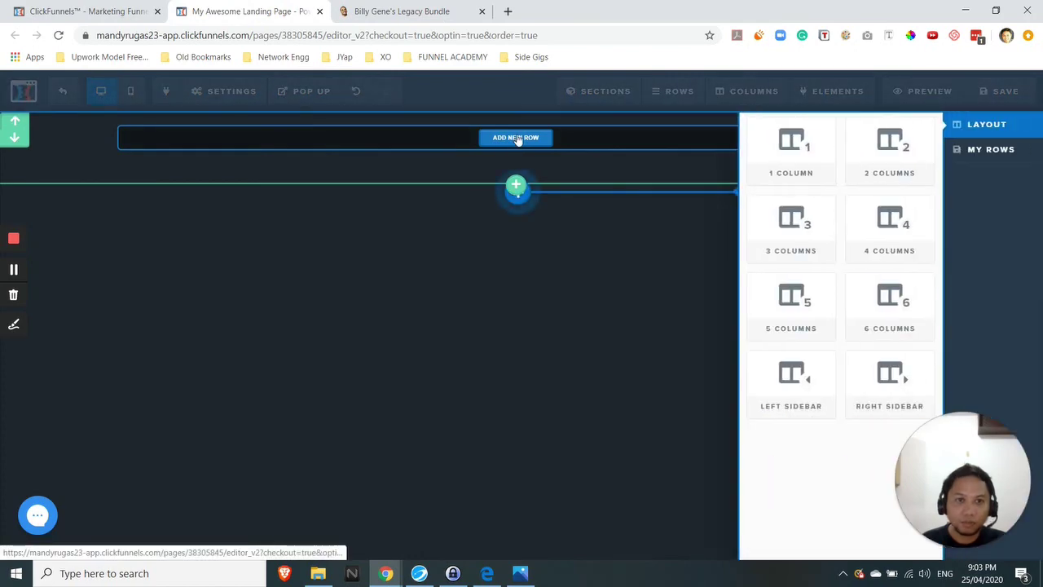
pyautogui.click(768, 143)
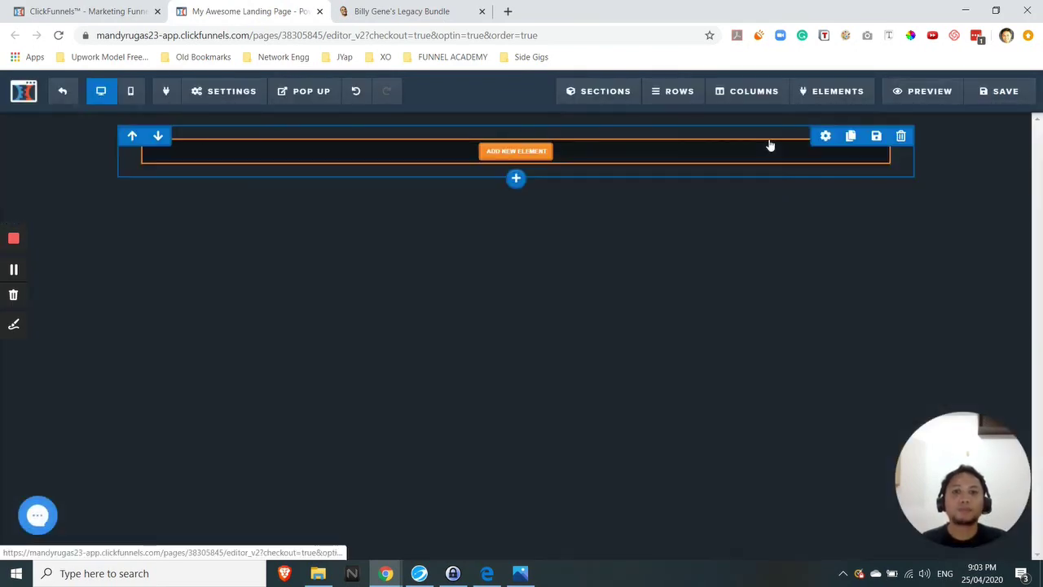
# Check the Legacy Bundle page's logo header, and add an Image element to the one-column row in the editor.
pyautogui.click(401, 10)
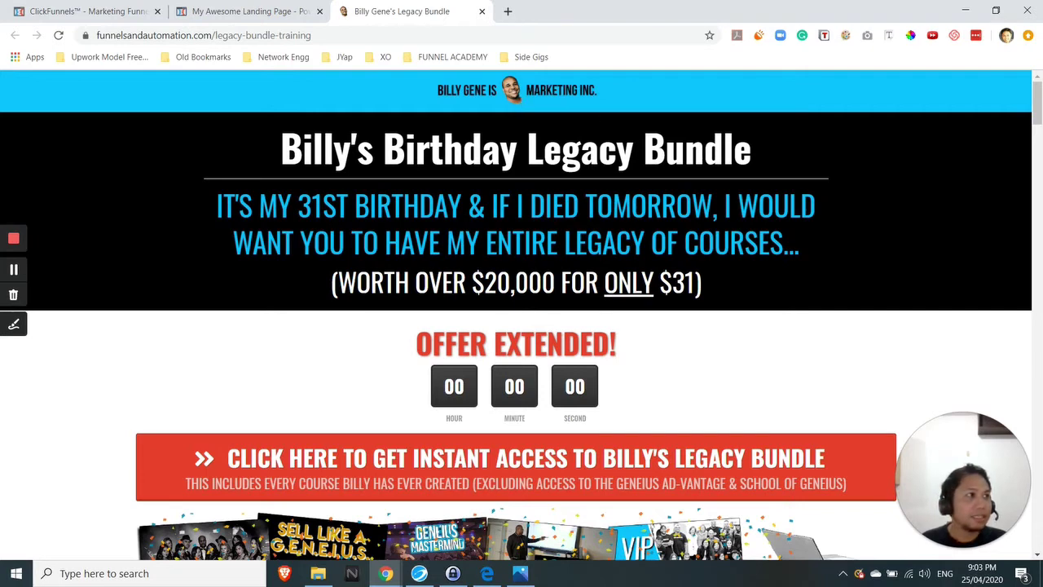
pyautogui.click(486, 573)
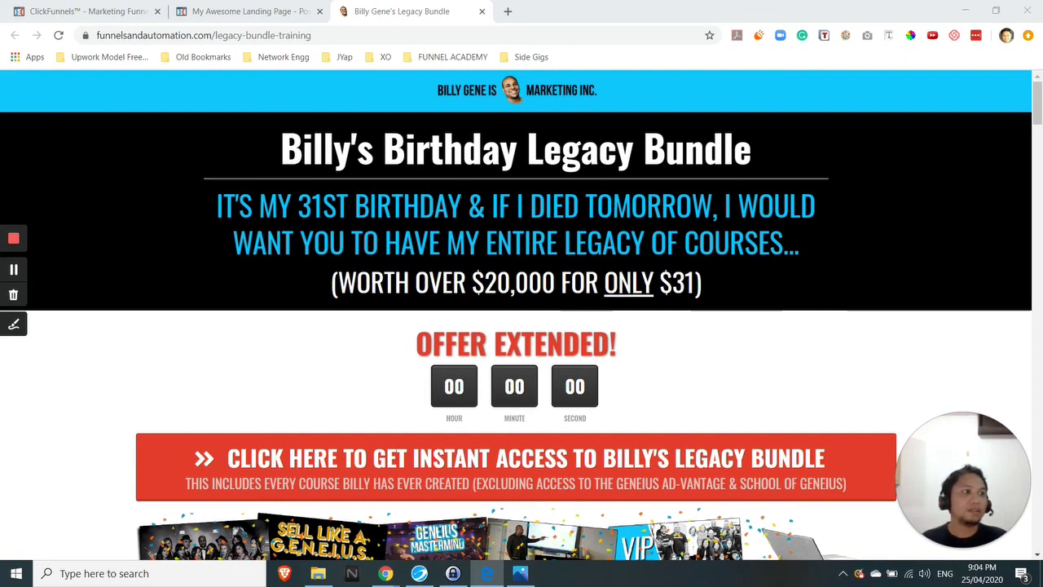
pyautogui.click(251, 10)
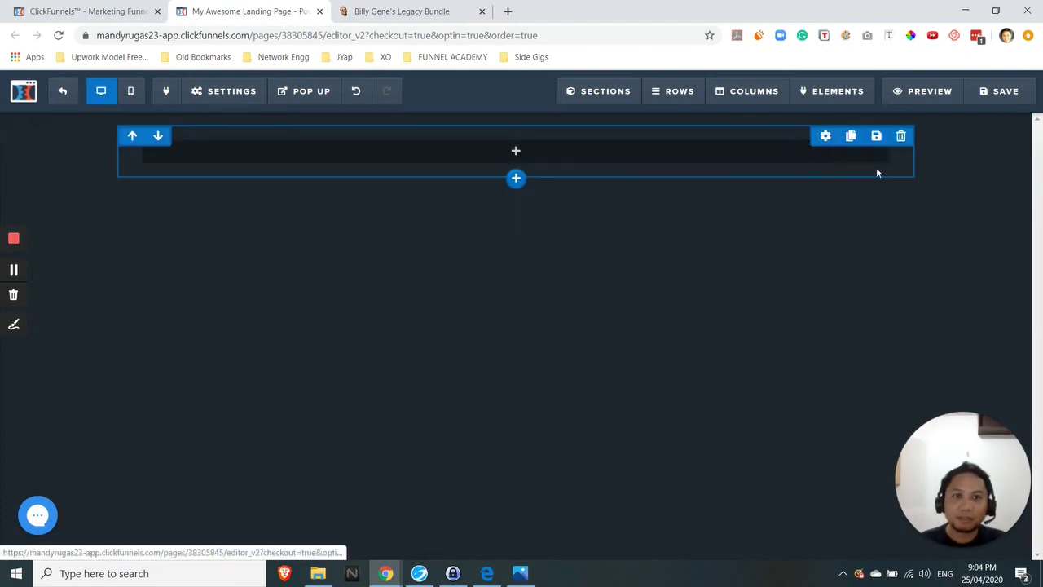
pyautogui.click(516, 151)
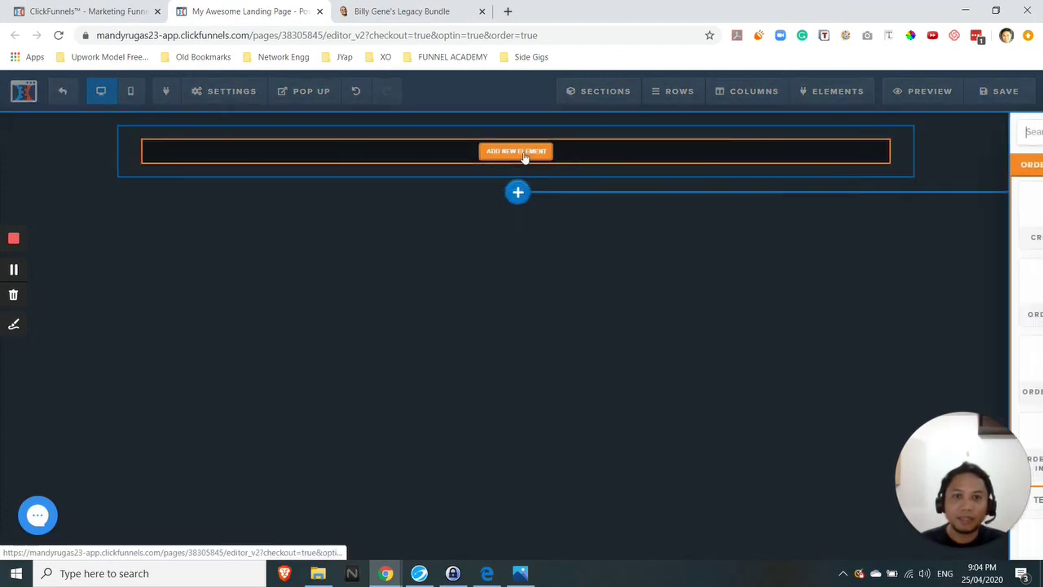
pyautogui.scroll(-6, 789, 305)
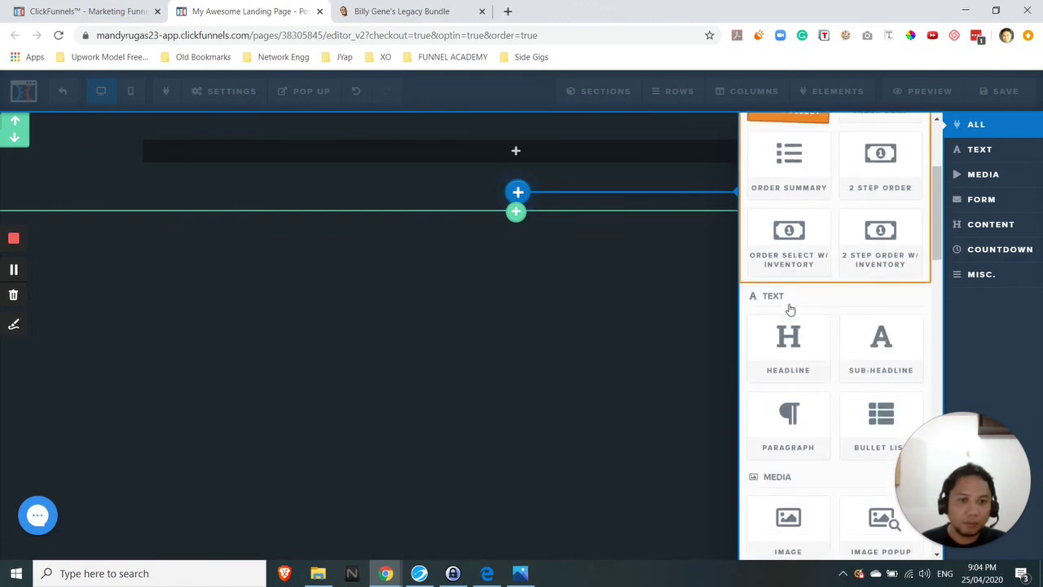
pyautogui.click(787, 248)
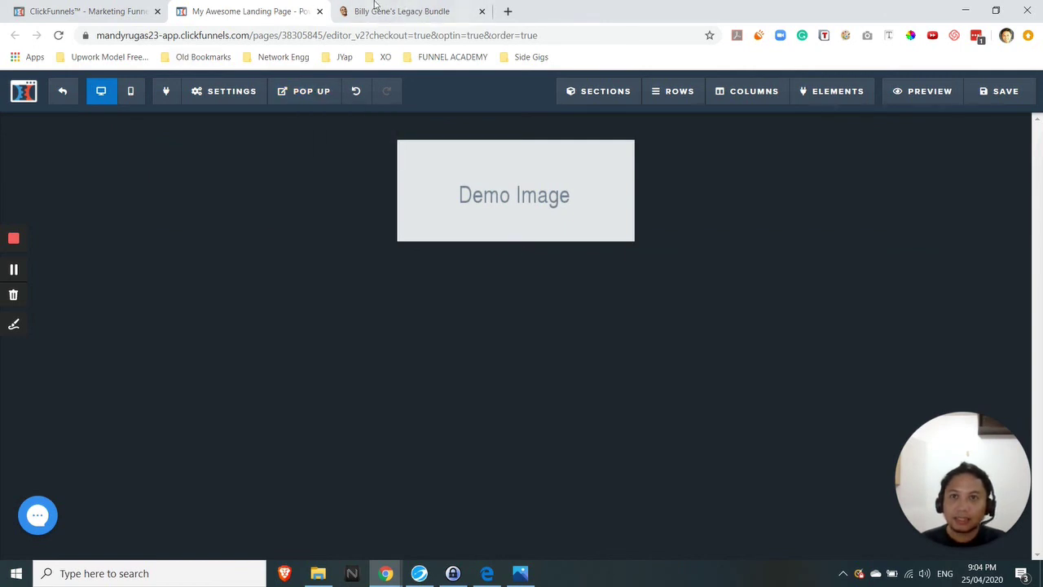
pyautogui.click(400, 10)
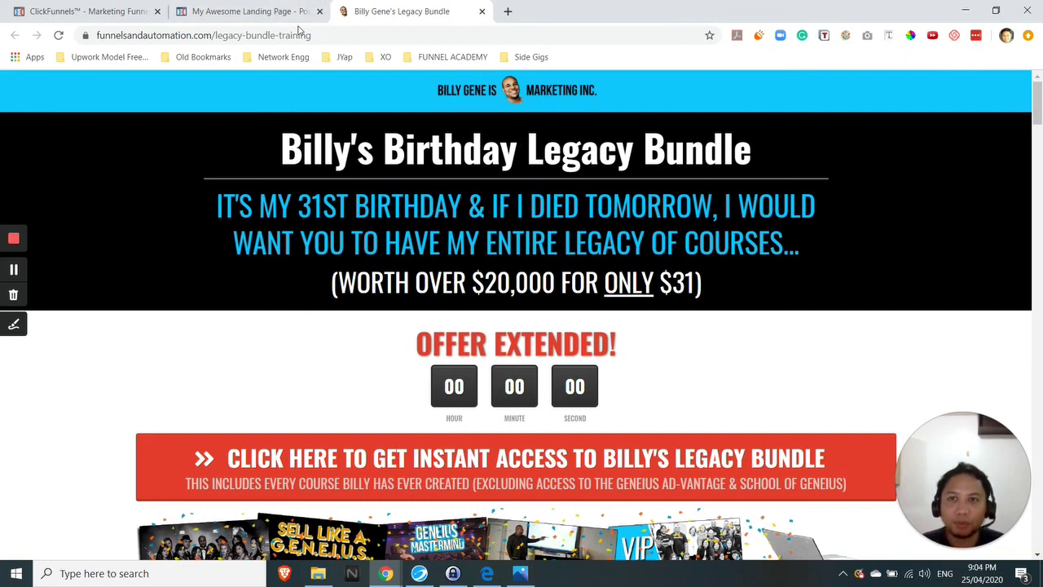
pyautogui.click(278, 11)
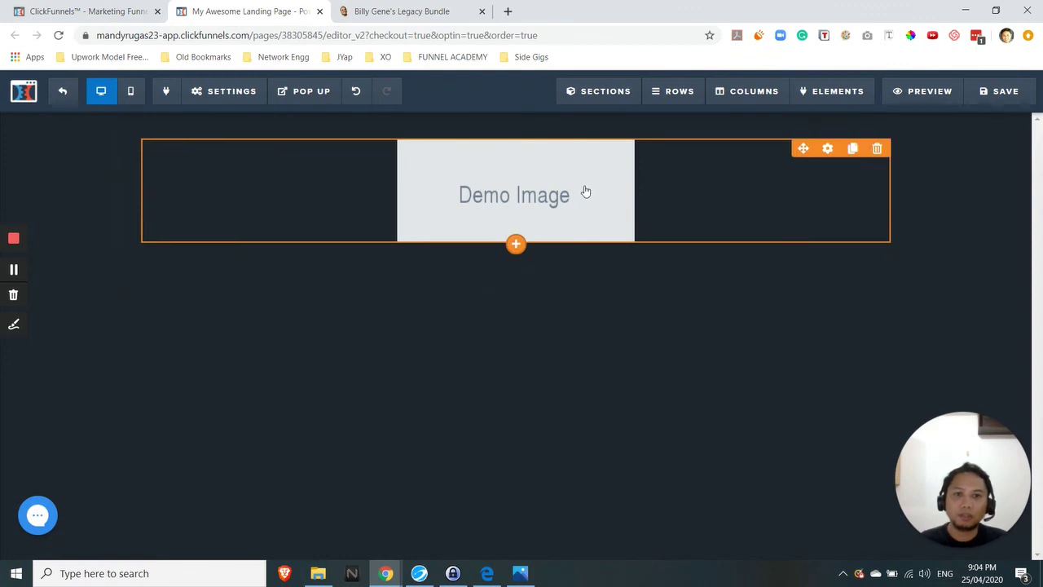
# Upload the New-BGIM-Logo-inc image from the desktop's BG Sales Page from Scratch folder into the image library for the demo image.
pyautogui.click(827, 150)
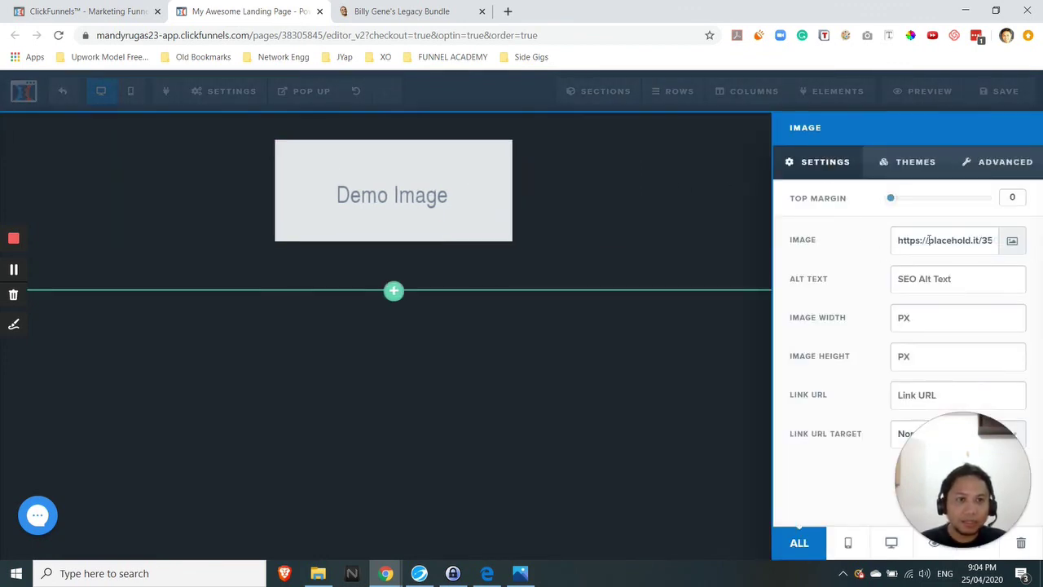
pyautogui.click(1011, 243)
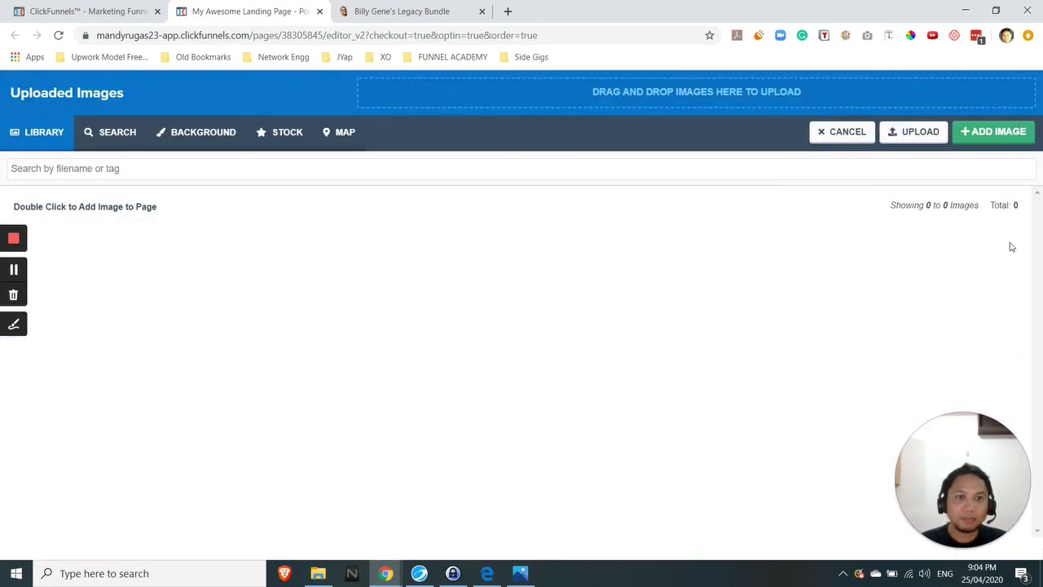
pyautogui.click(911, 133)
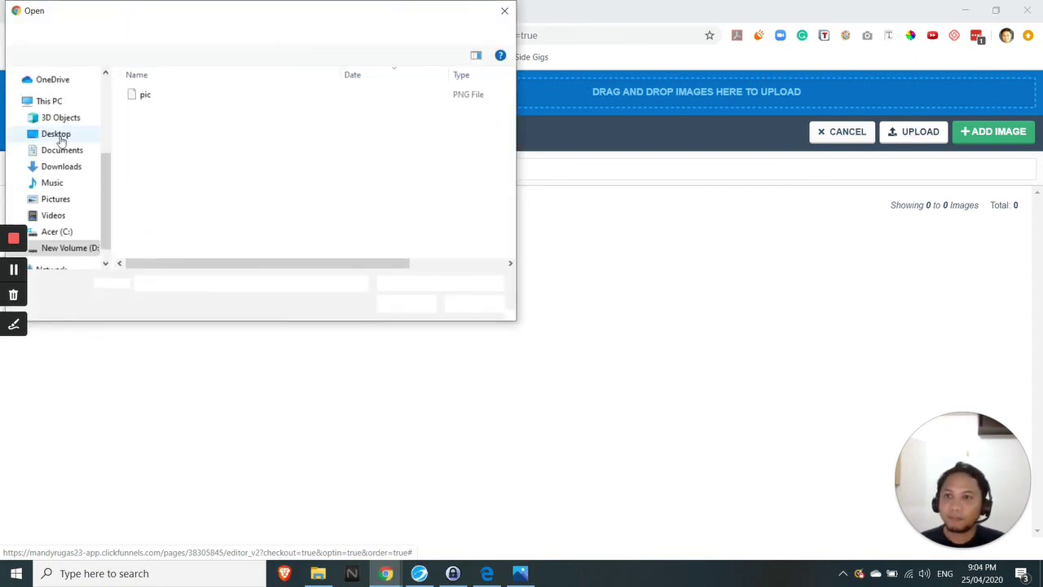
pyautogui.click(60, 138)
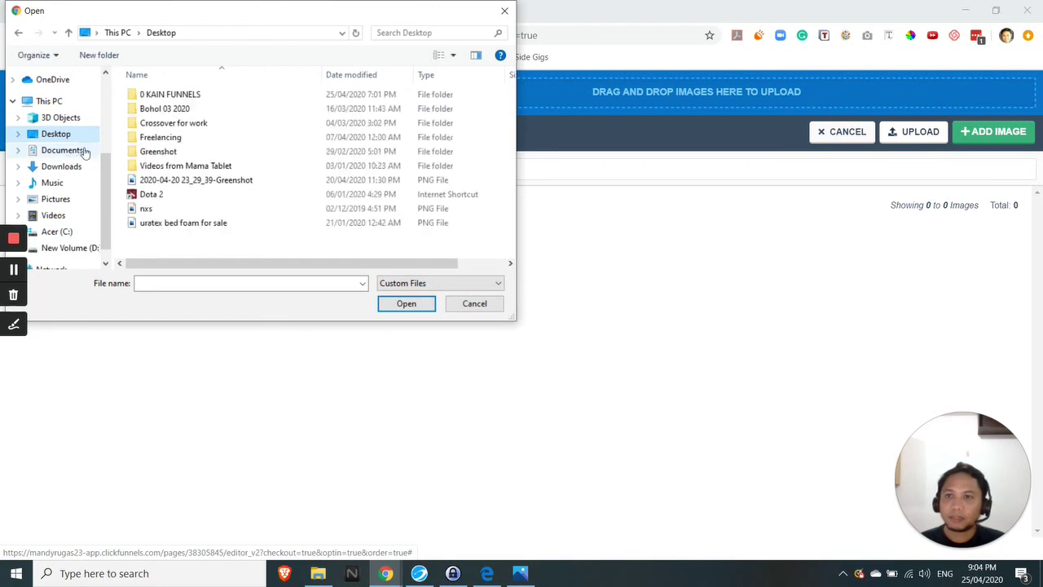
pyautogui.doubleClick(169, 100)
pyautogui.scroll(-2, 295, 186)
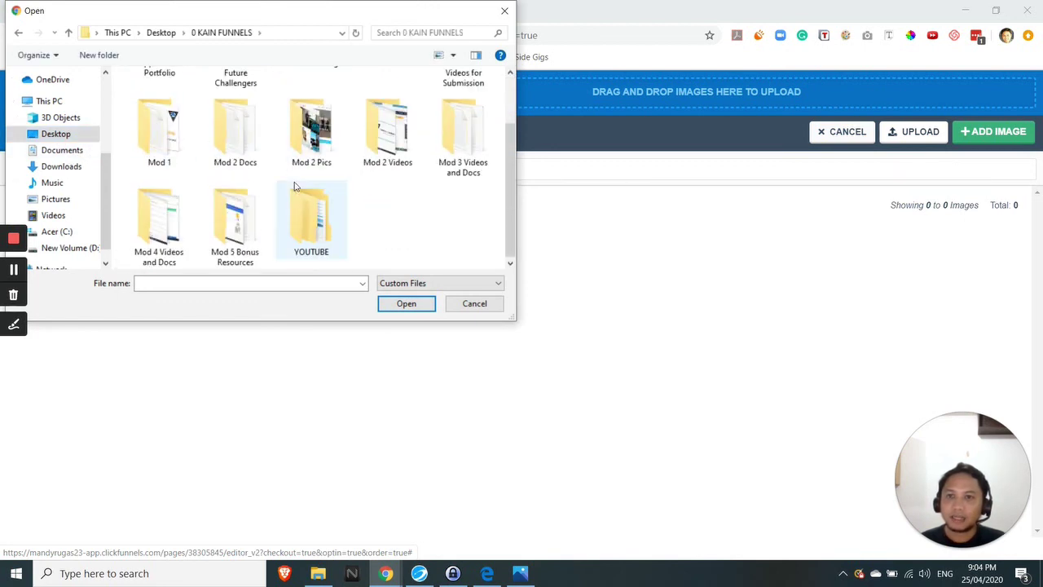
pyautogui.doubleClick(299, 209)
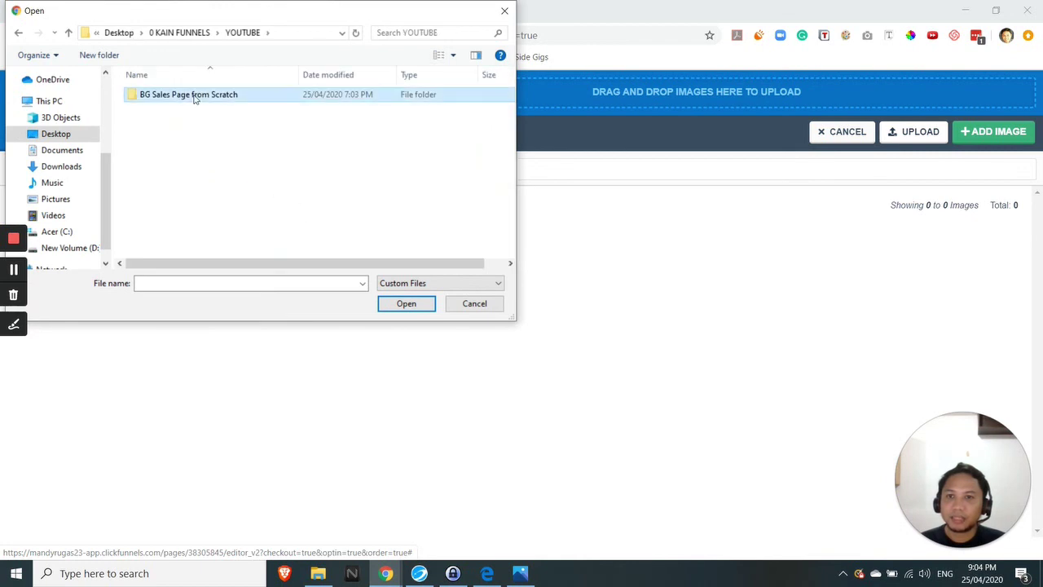
pyautogui.doubleClick(194, 100)
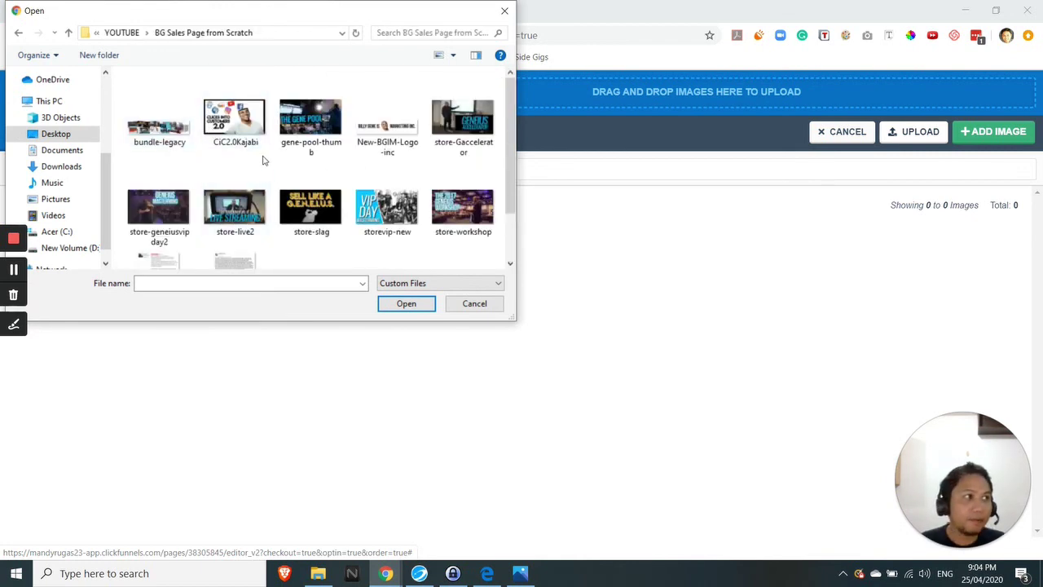
pyautogui.scroll(-1, 269, 179)
pyautogui.scroll(1, 326, 212)
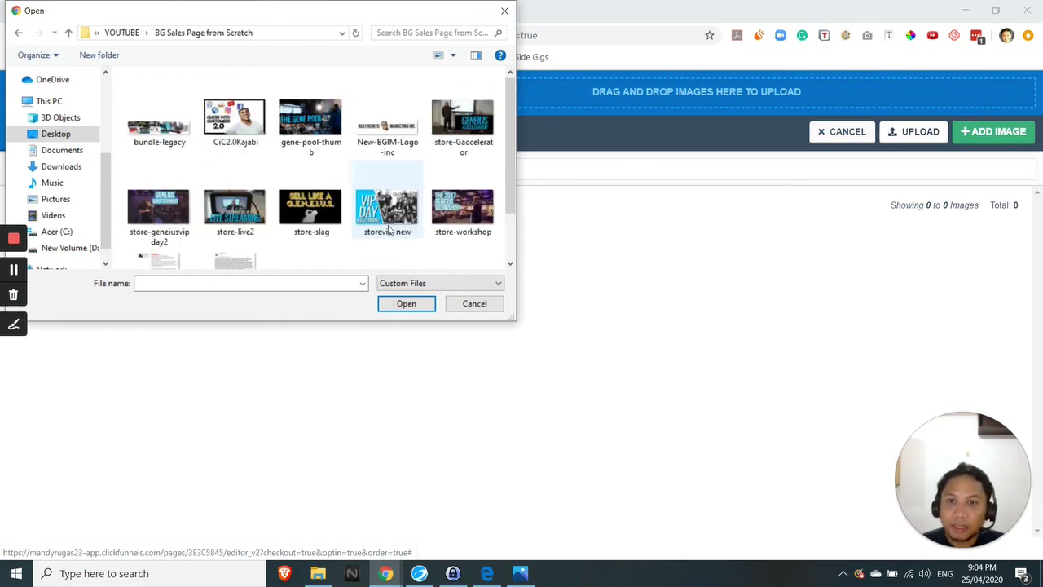
pyautogui.doubleClick(383, 129)
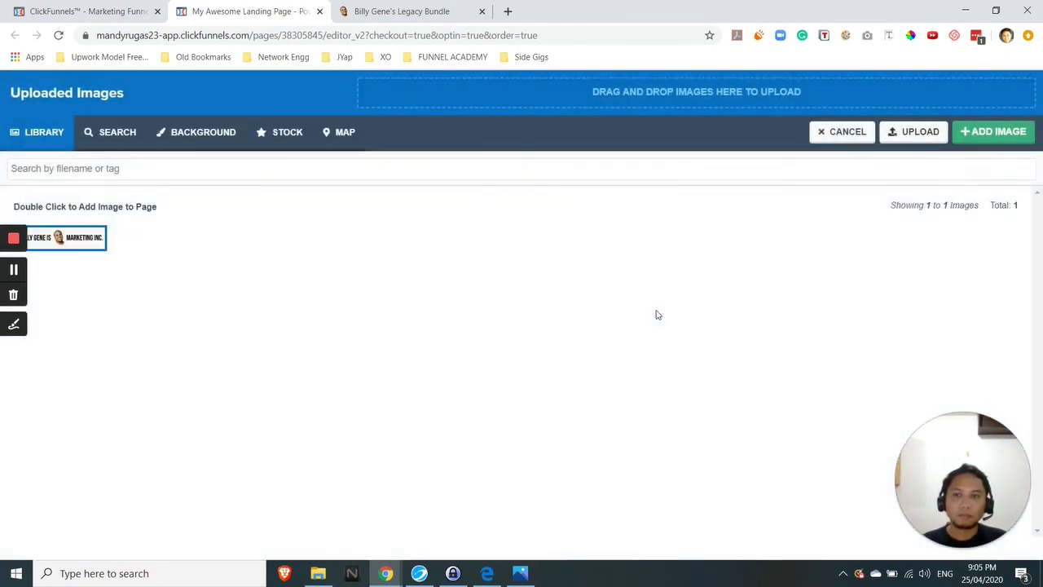
# Replace the demo image with the uploaded Billy Gene logo and close the image settings.
pyautogui.click(81, 264)
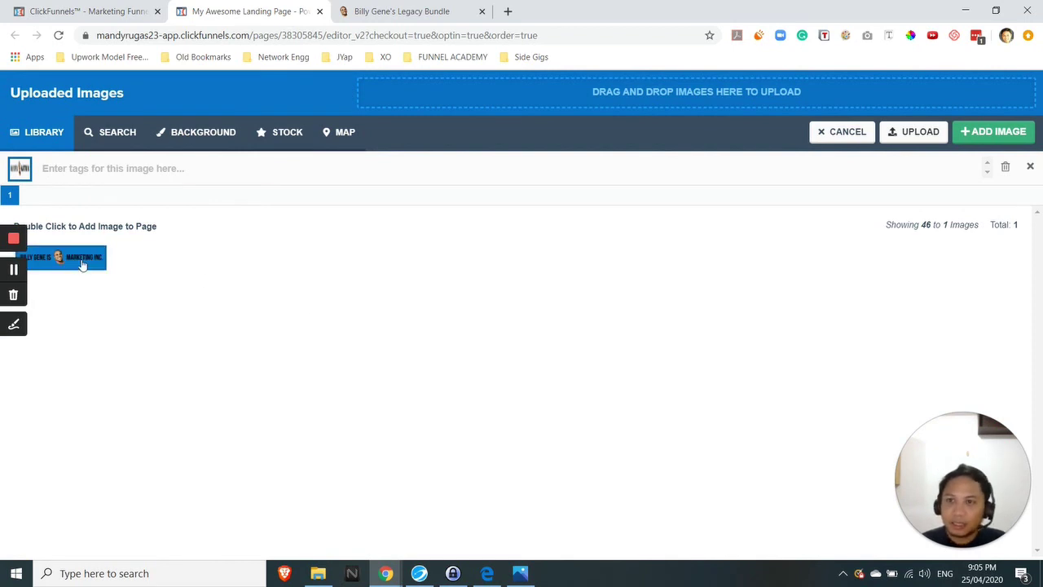
pyautogui.doubleClick(81, 264)
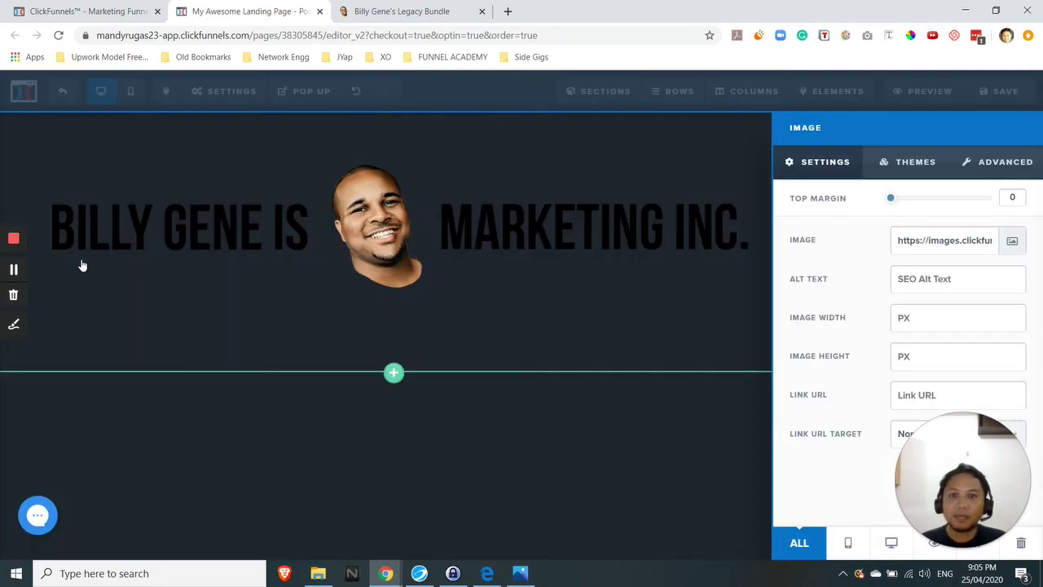
pyautogui.click(626, 413)
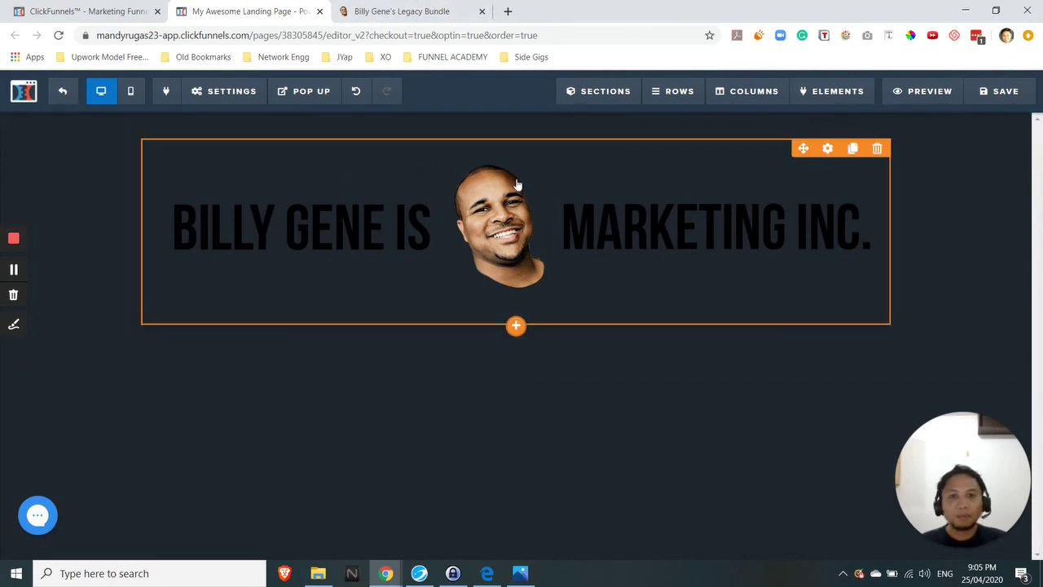
# Sample the blue background of the Legacy Bundle page's header with the ColorPick eyedropper and copy its hex code.
pyautogui.click(411, 8)
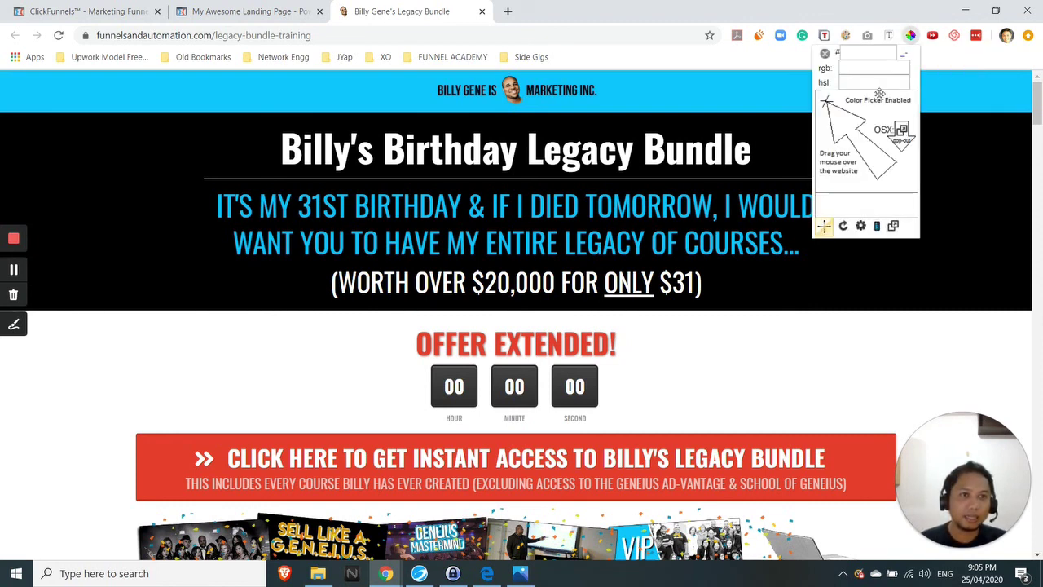
pyautogui.click(939, 88)
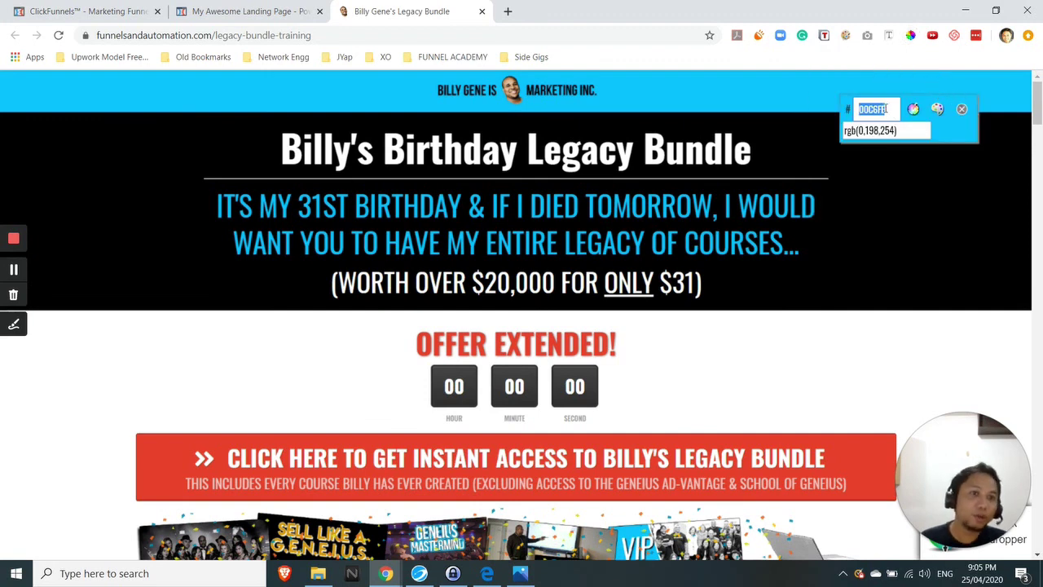
pyautogui.click(886, 122)
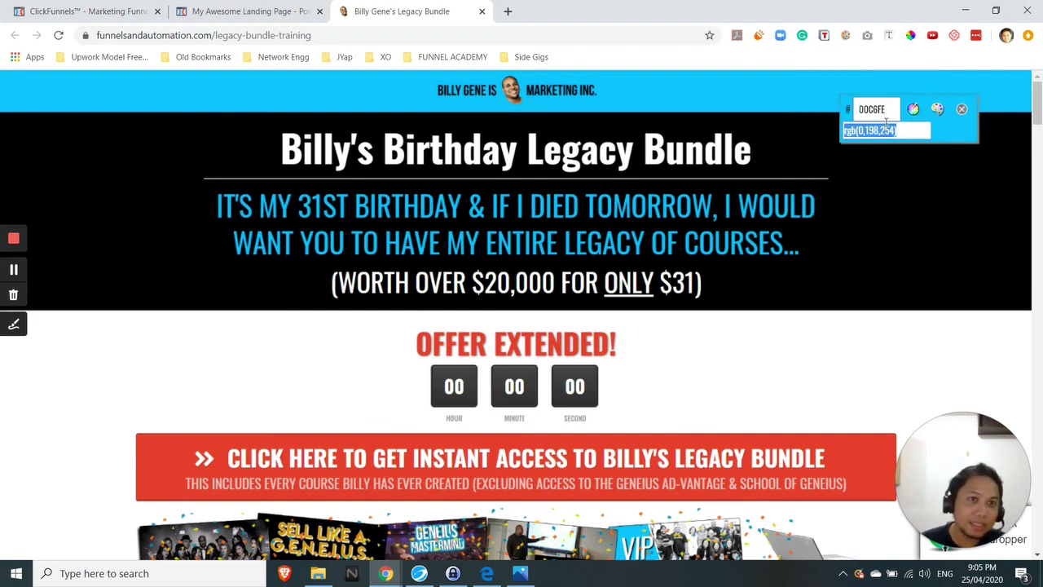
pyautogui.click(884, 114)
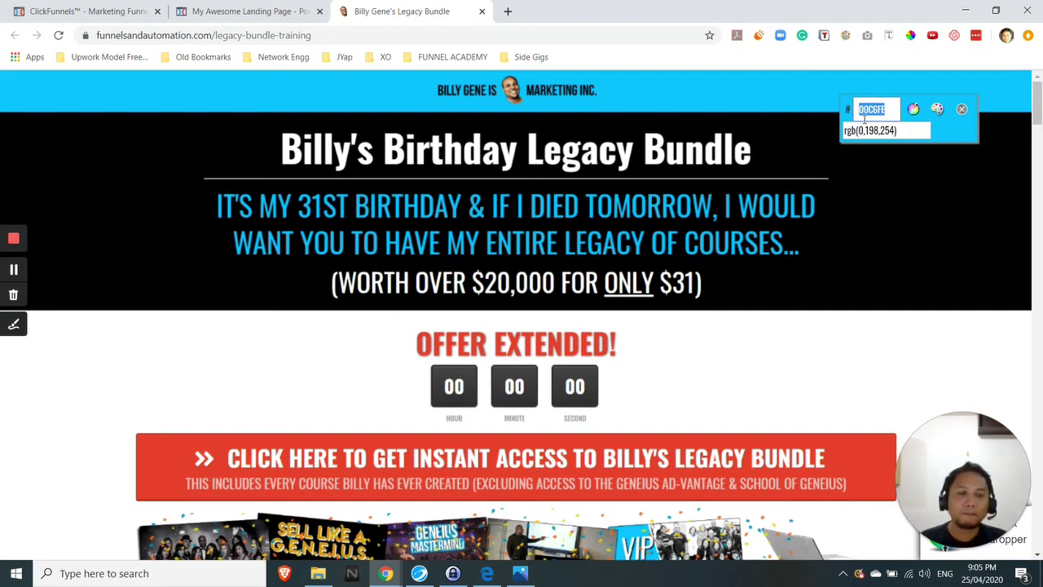
pyautogui.click(866, 123)
pyautogui.click(888, 109)
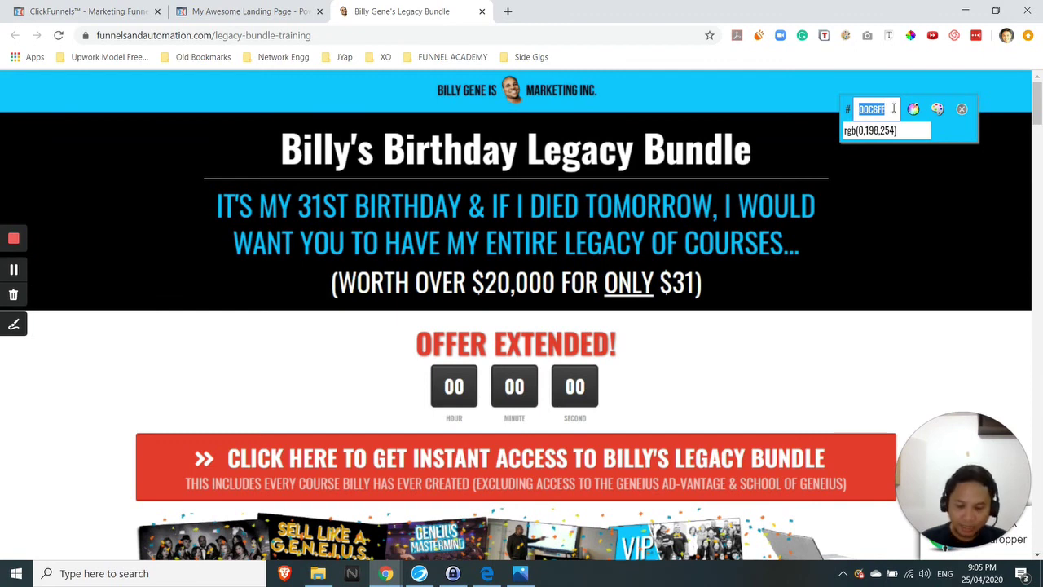
# Set the background color of the editor page's full-width logo section to #00c6fe.
pyautogui.click(262, 10)
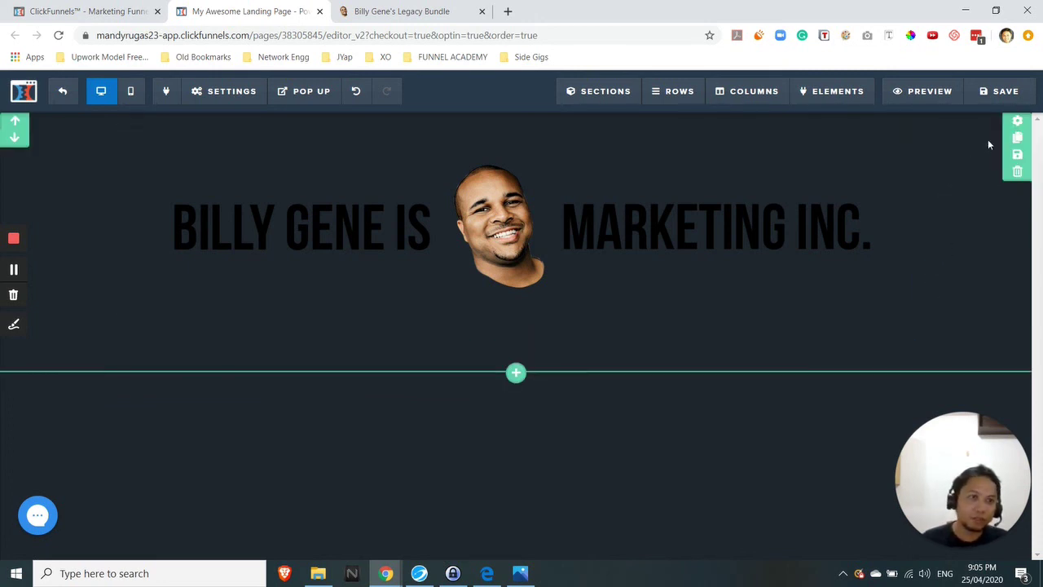
pyautogui.click(1018, 122)
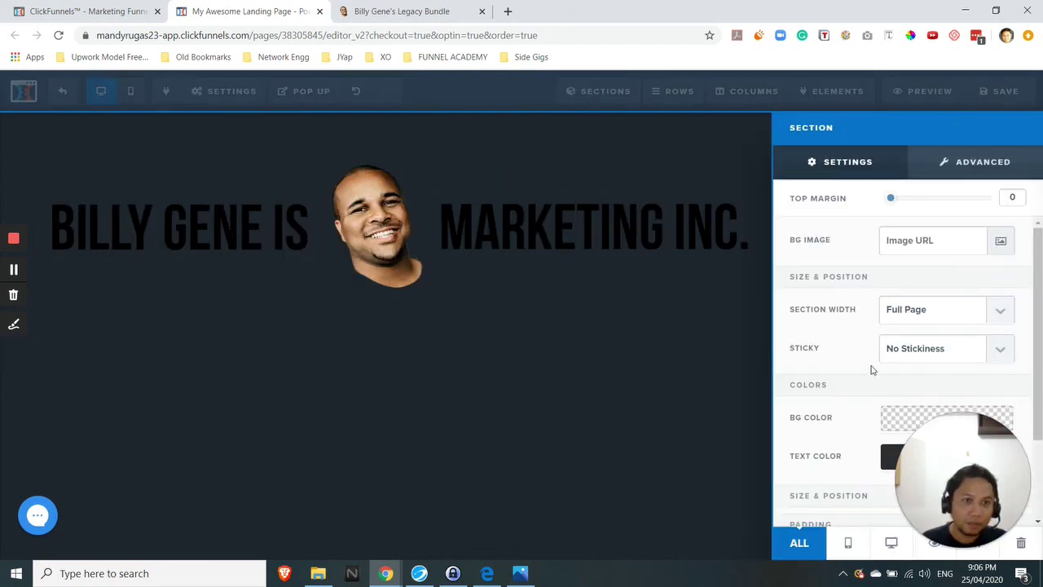
pyautogui.scroll(-3, 858, 390)
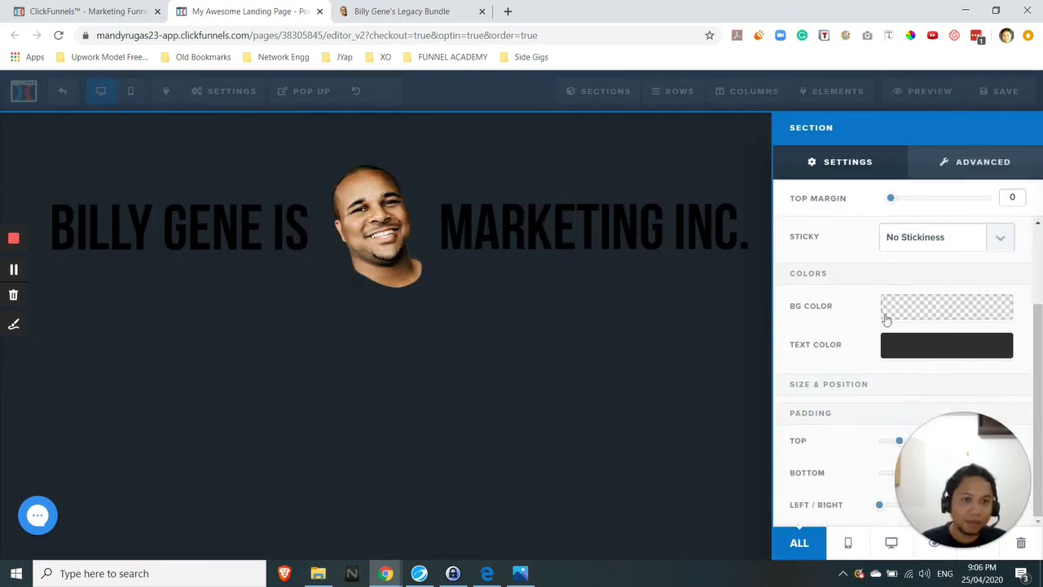
pyautogui.click(951, 317)
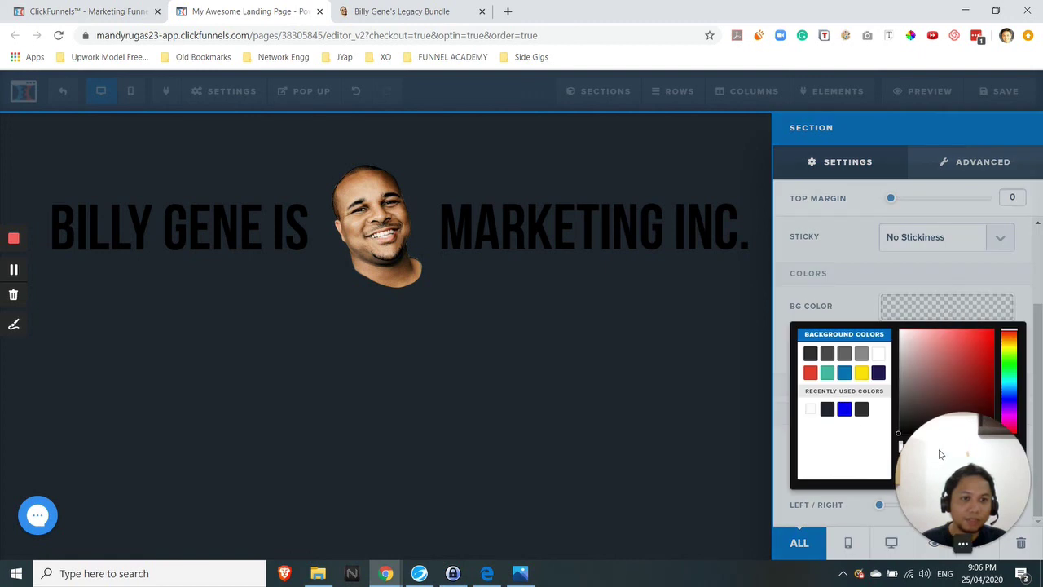
pyautogui.moveTo(931, 457); pyautogui.dragTo(939, 50)
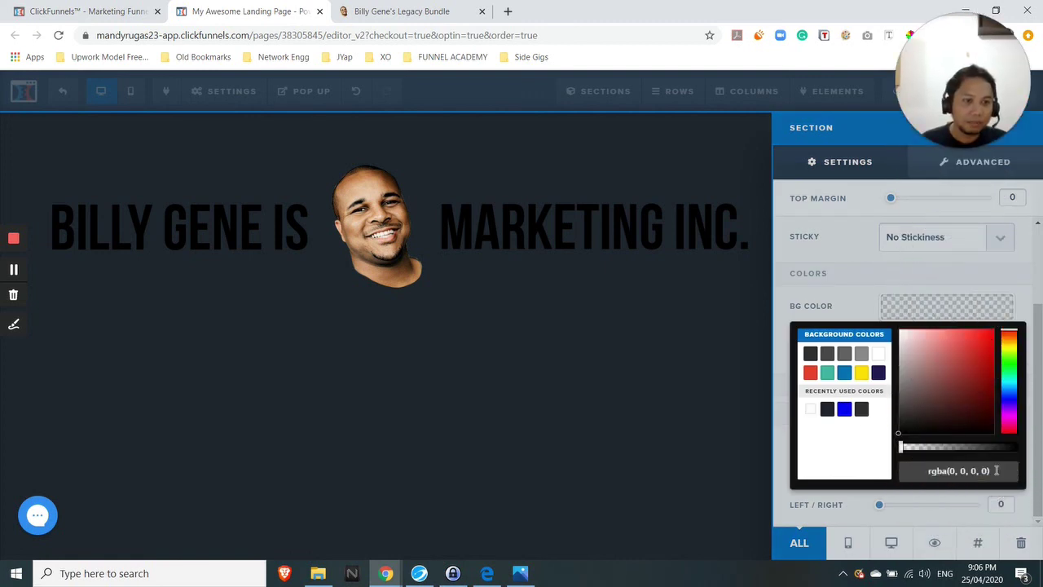
pyautogui.click(905, 478)
pyautogui.write('#00c6fe')
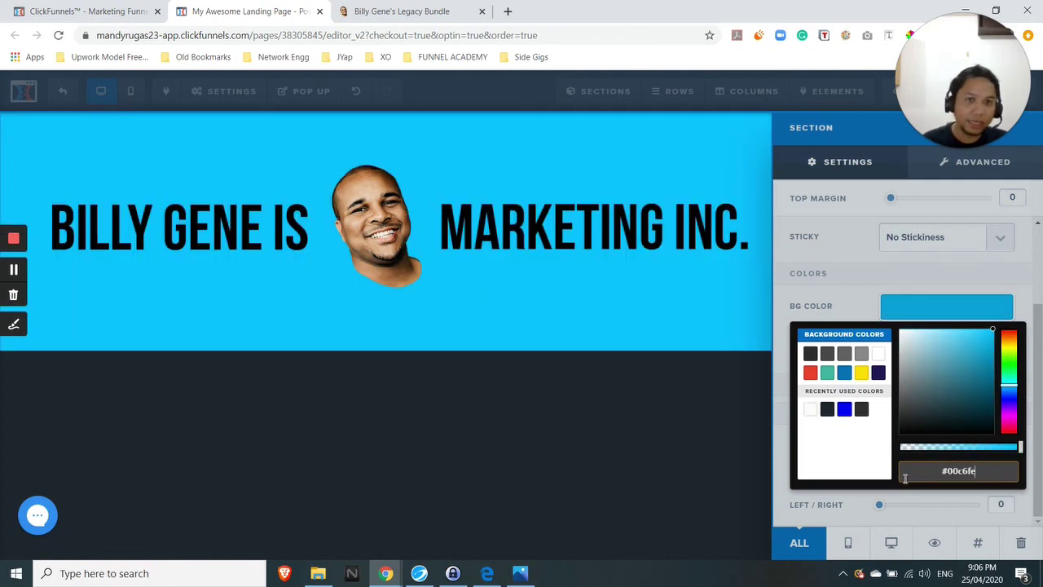
pyautogui.click(694, 313)
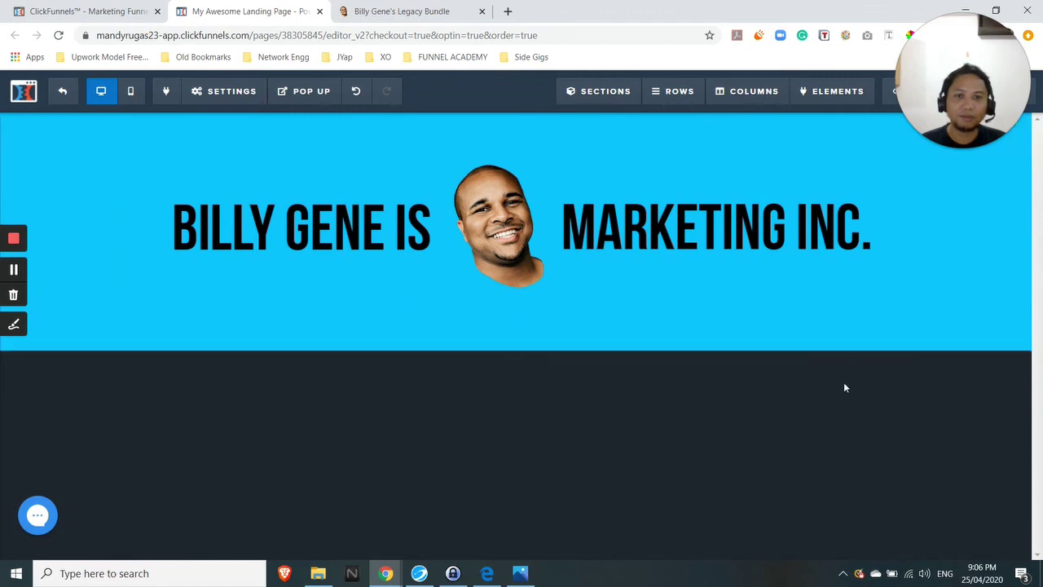
# Compare the blue logo section in the editor with the header of the Legacy Bundle page.
pyautogui.click(398, 11)
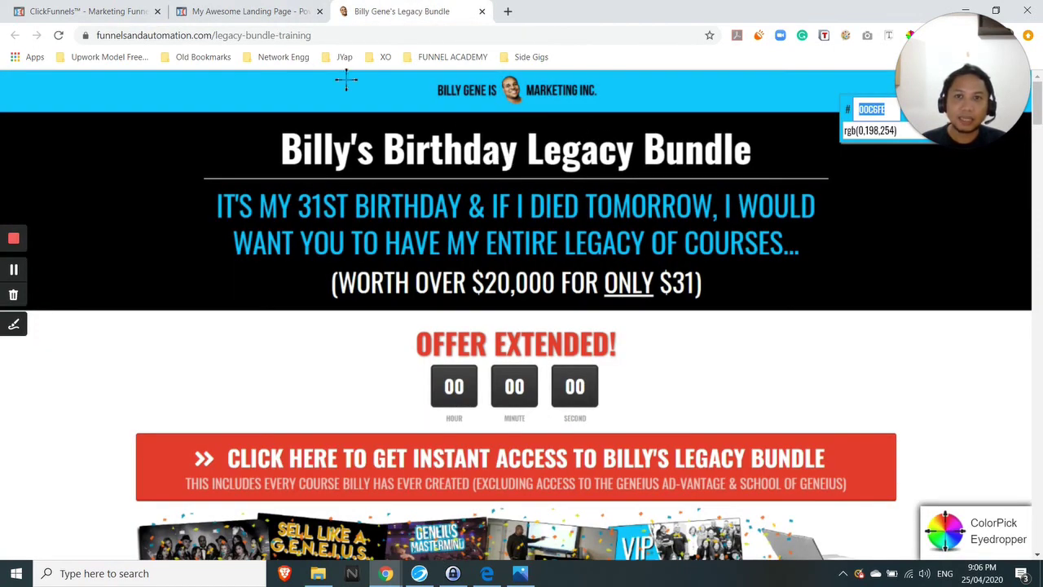
pyautogui.click(264, 11)
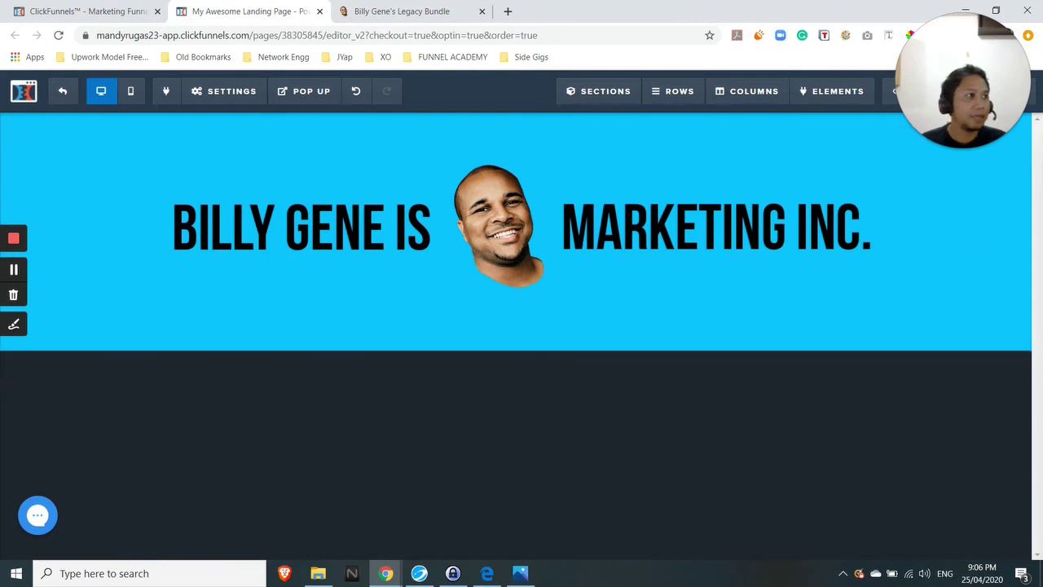
pyautogui.click(487, 573)
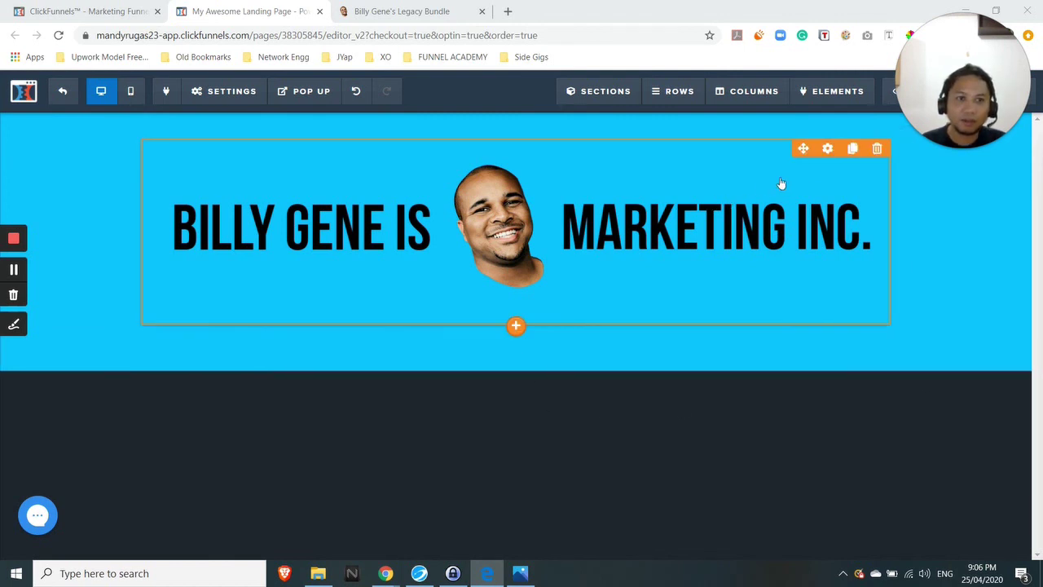
# Set the image height of the Billy Gene logo to 70 px, using the Legacy Bundle page's header as reference.
pyautogui.click(826, 149)
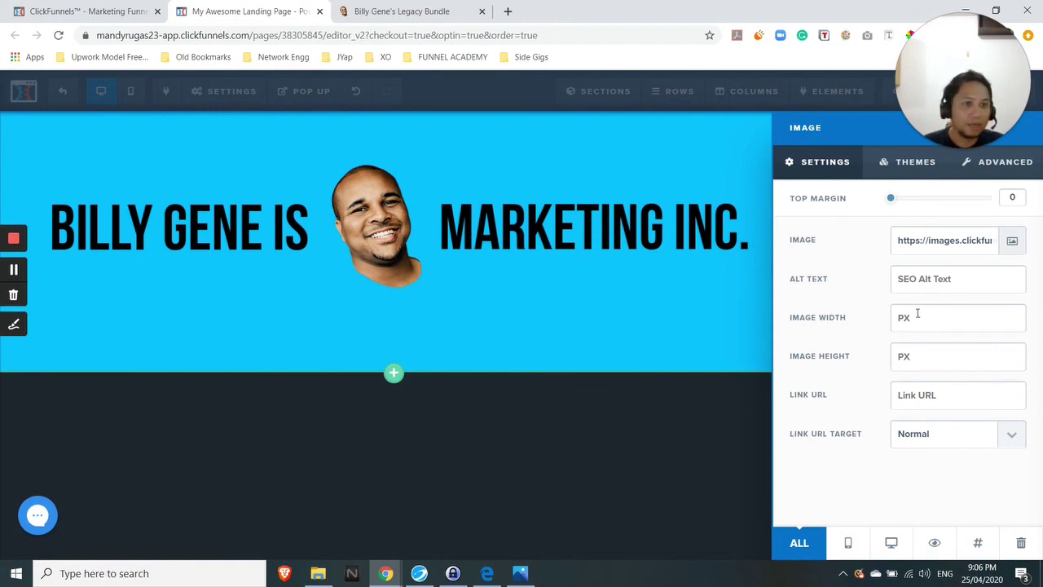
pyautogui.click(400, 10)
pyautogui.click(211, 6)
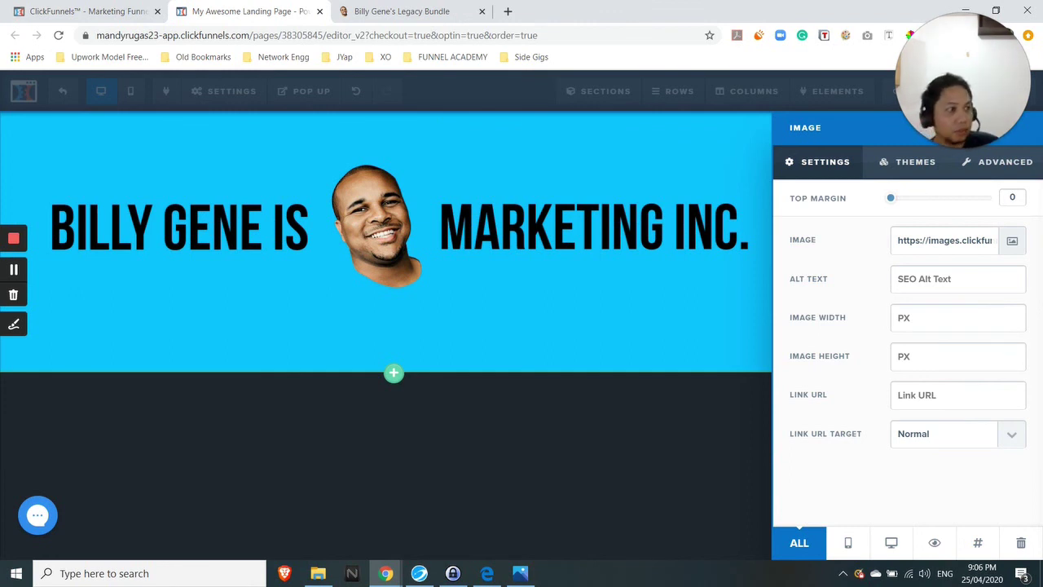
pyautogui.click(930, 359)
pyautogui.write('70')
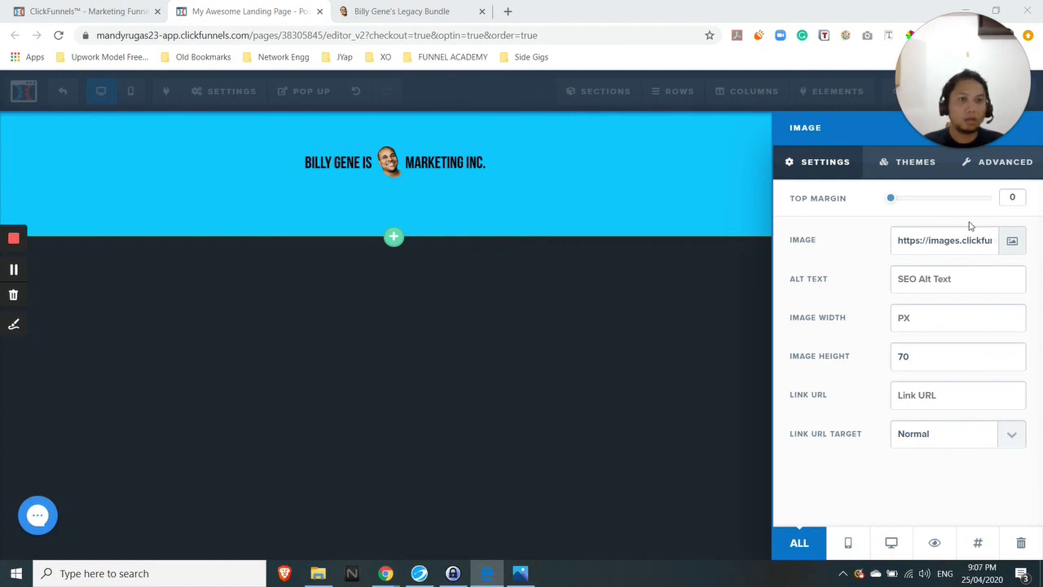
# Try left and right alignment on the logo image and return it to Center.
pyautogui.click(1004, 163)
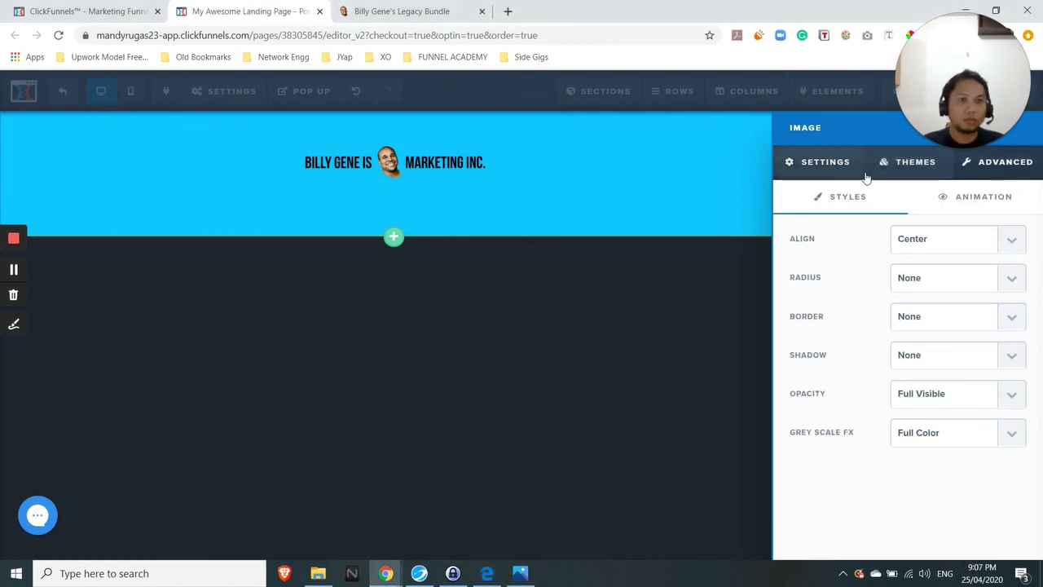
pyautogui.click(825, 162)
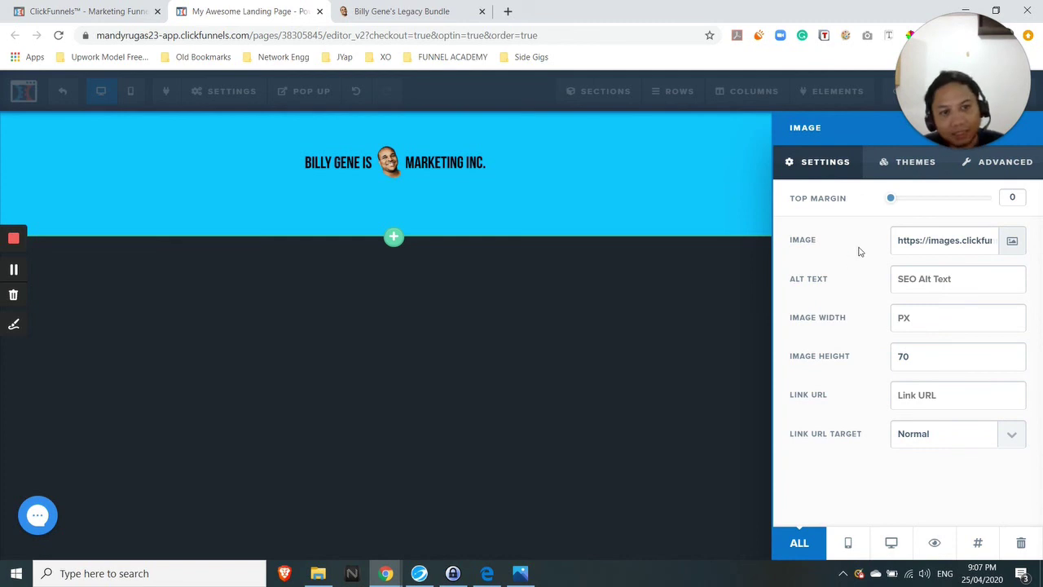
pyautogui.click(1000, 162)
pyautogui.click(1010, 242)
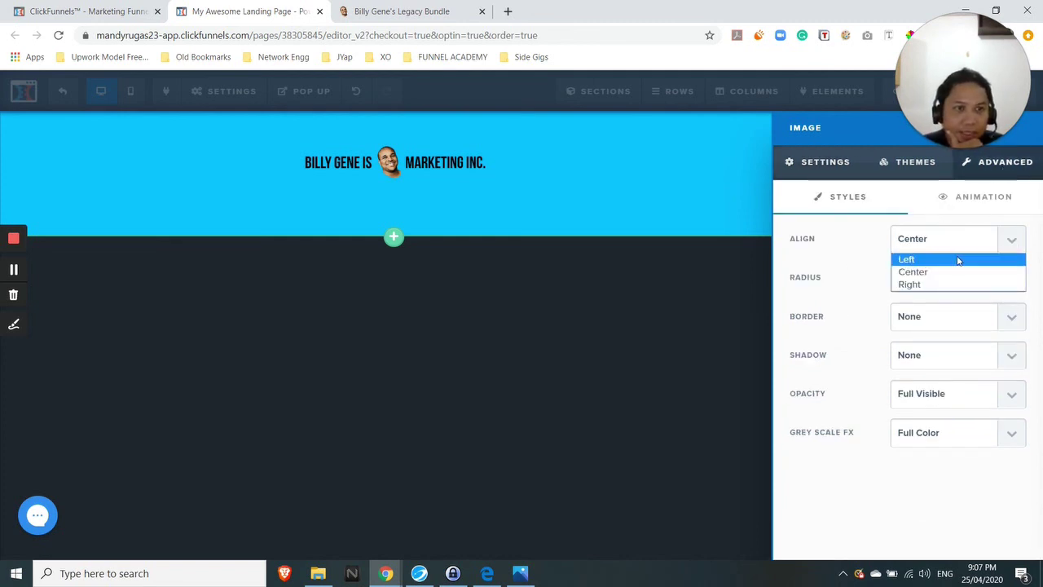
pyautogui.click(955, 260)
pyautogui.click(1014, 236)
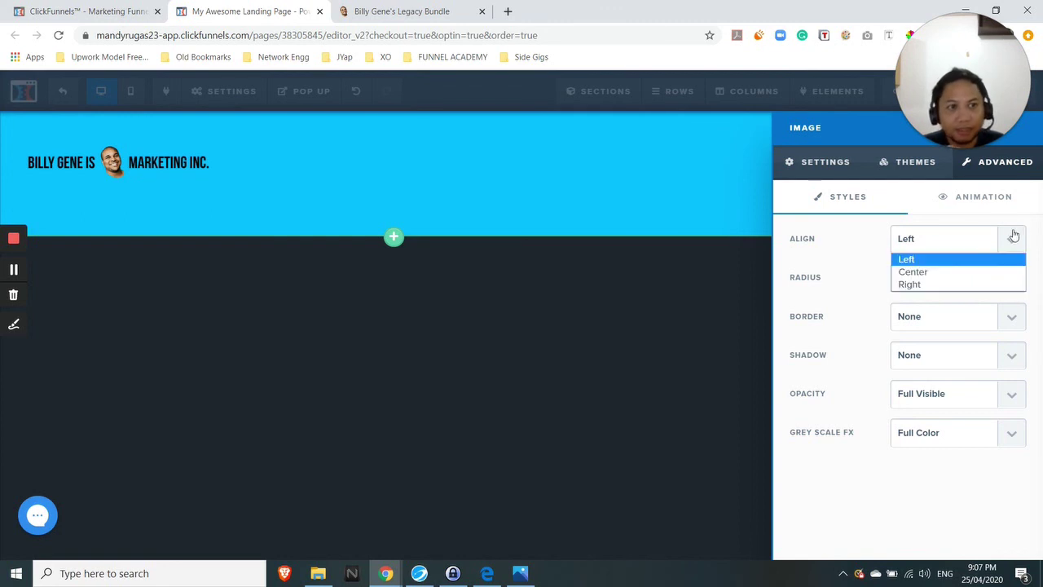
pyautogui.click(938, 282)
pyautogui.click(1020, 240)
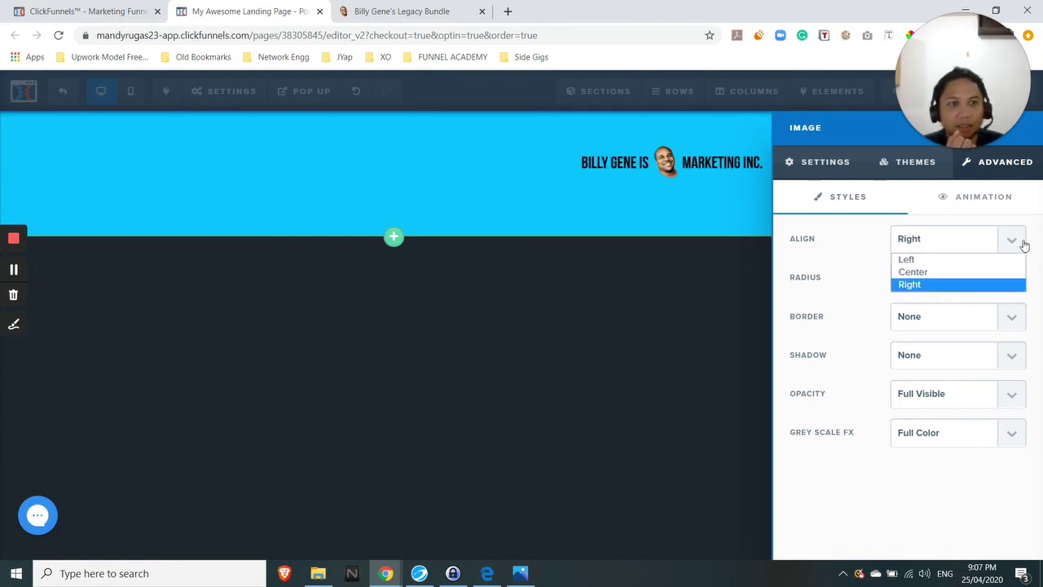
pyautogui.click(953, 271)
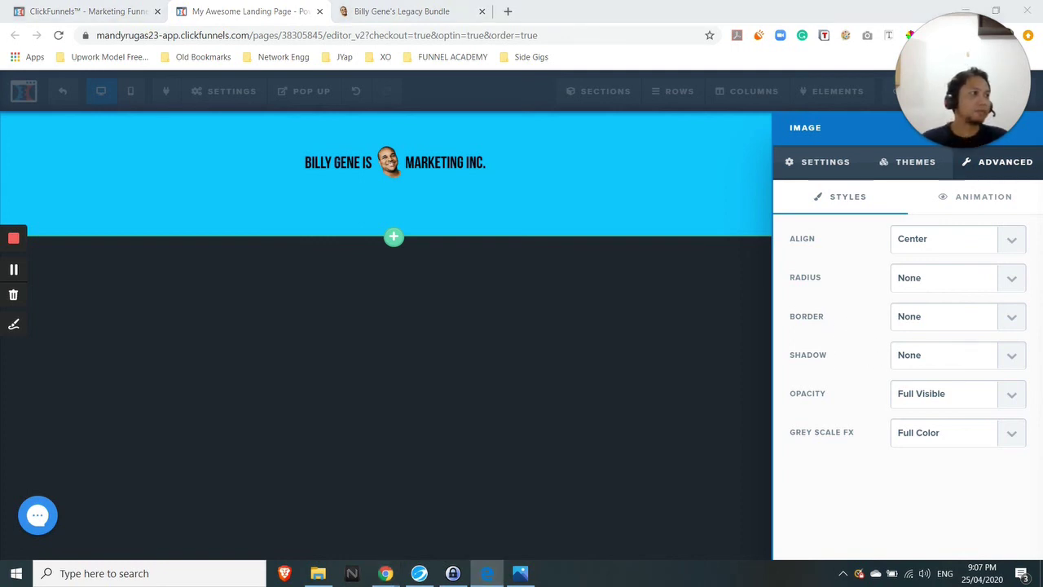
# Browse the themes offered for the logo image without applying one, and close the image settings.
pyautogui.click(905, 166)
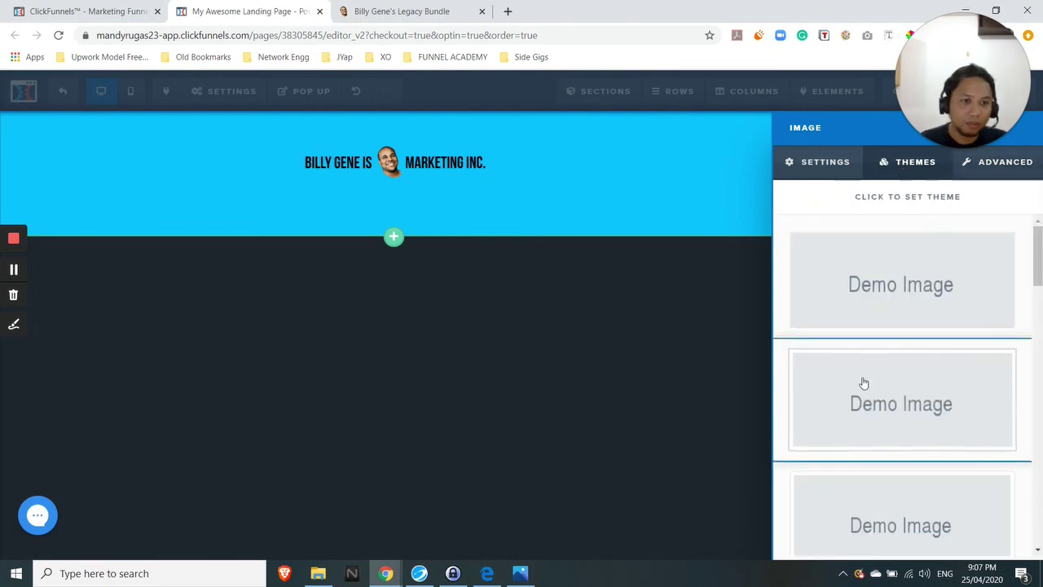
pyautogui.scroll(-2, 864, 383)
pyautogui.scroll(-3, 864, 383)
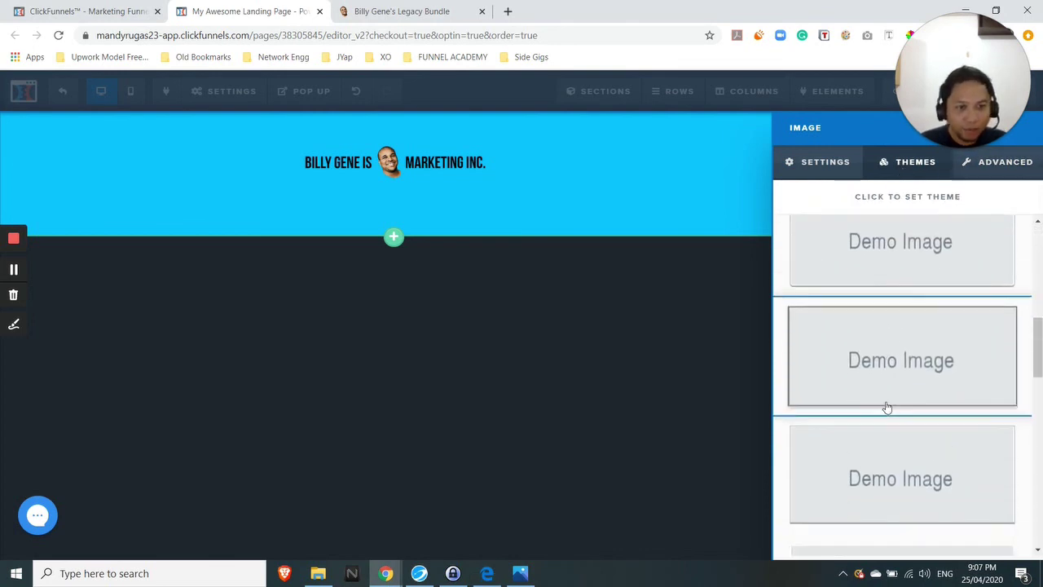
pyautogui.scroll(-2, 887, 408)
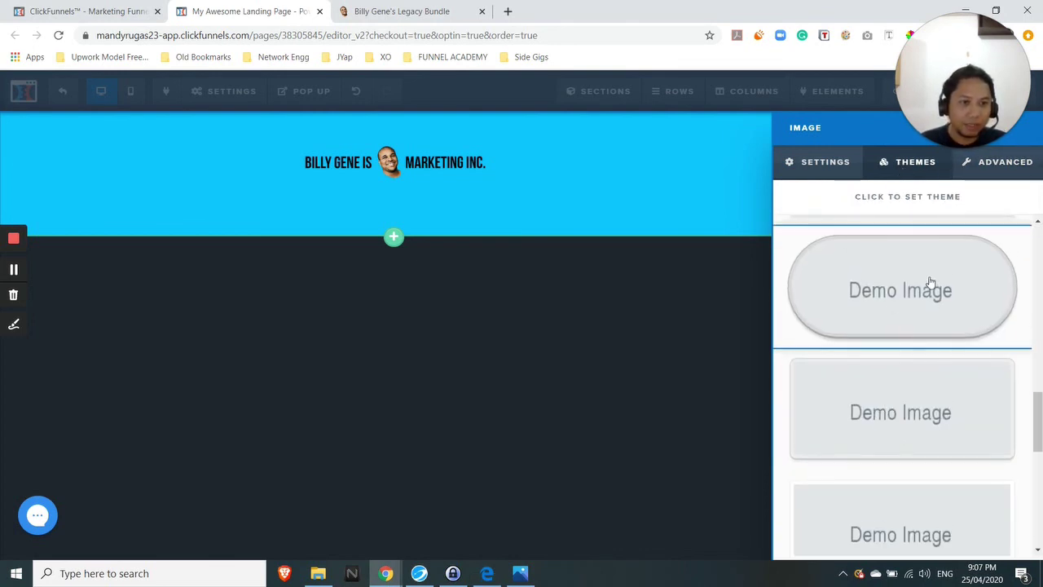
pyautogui.scroll(-3, 896, 398)
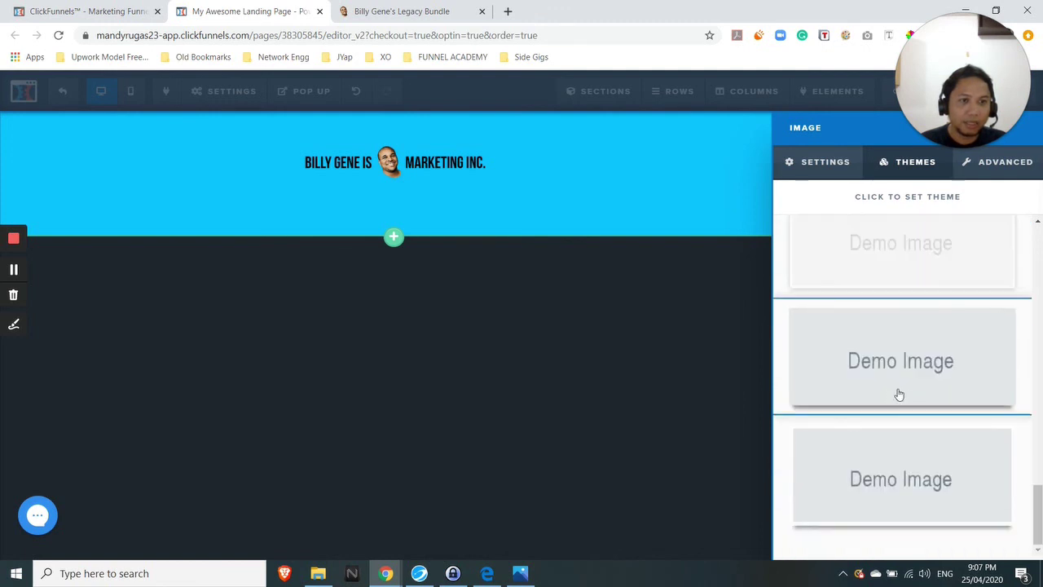
pyautogui.scroll(10, 889, 489)
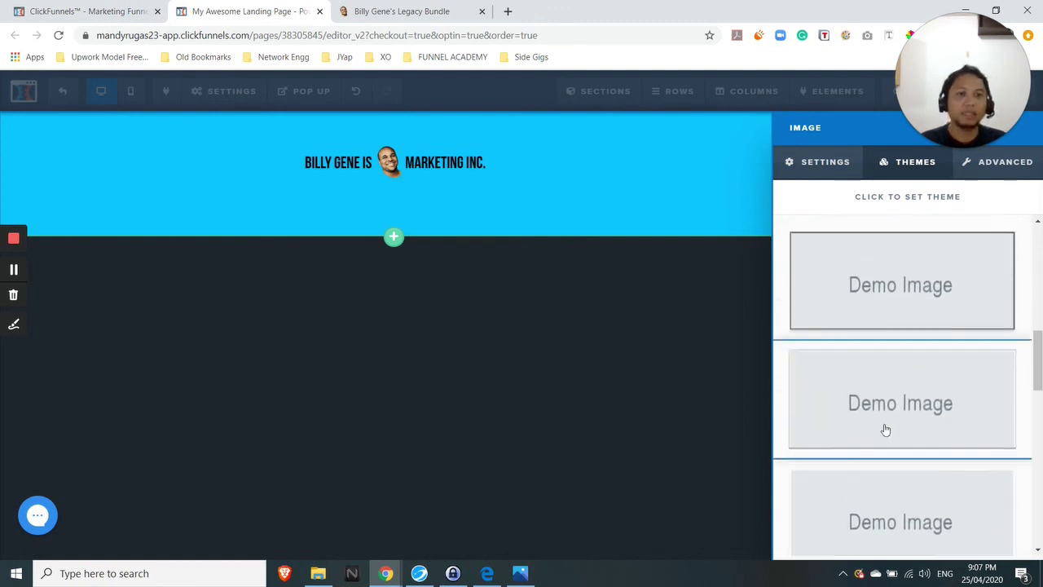
pyautogui.click(728, 199)
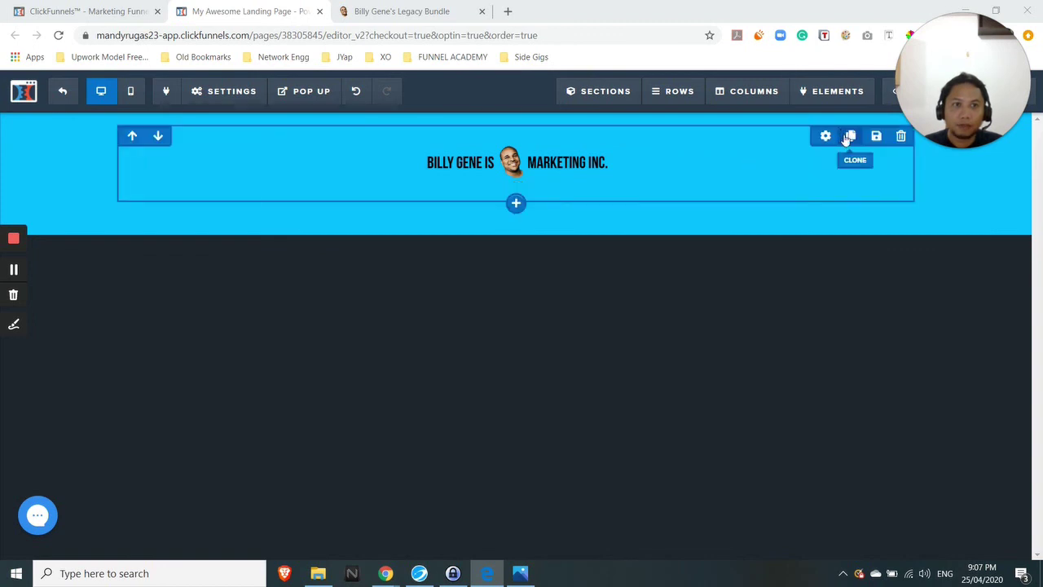
# Set the top and bottom padding of the logo's one-column row to 0 and close the row settings.
pyautogui.click(823, 137)
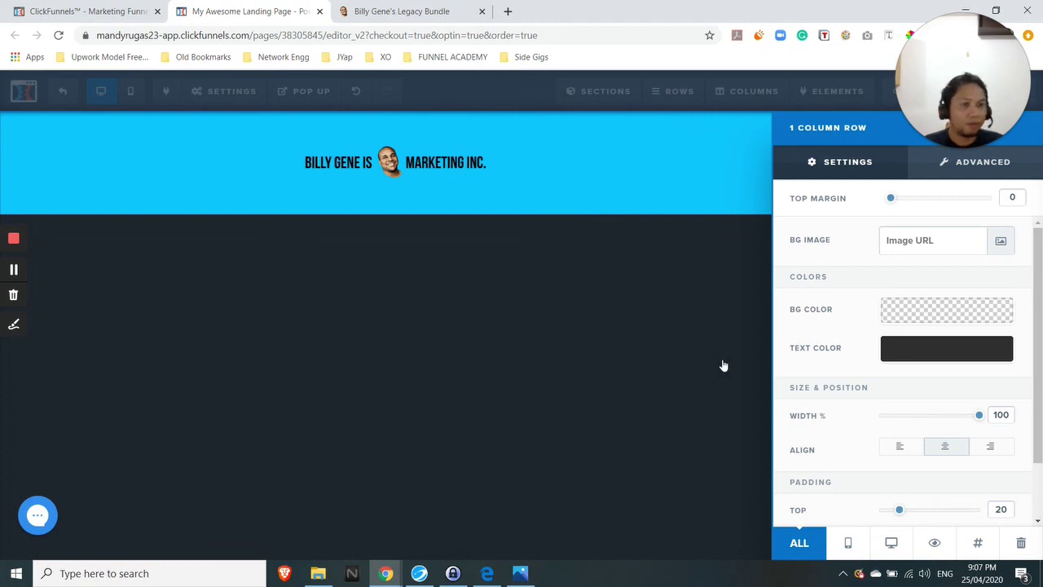
pyautogui.scroll(-1, 839, 343)
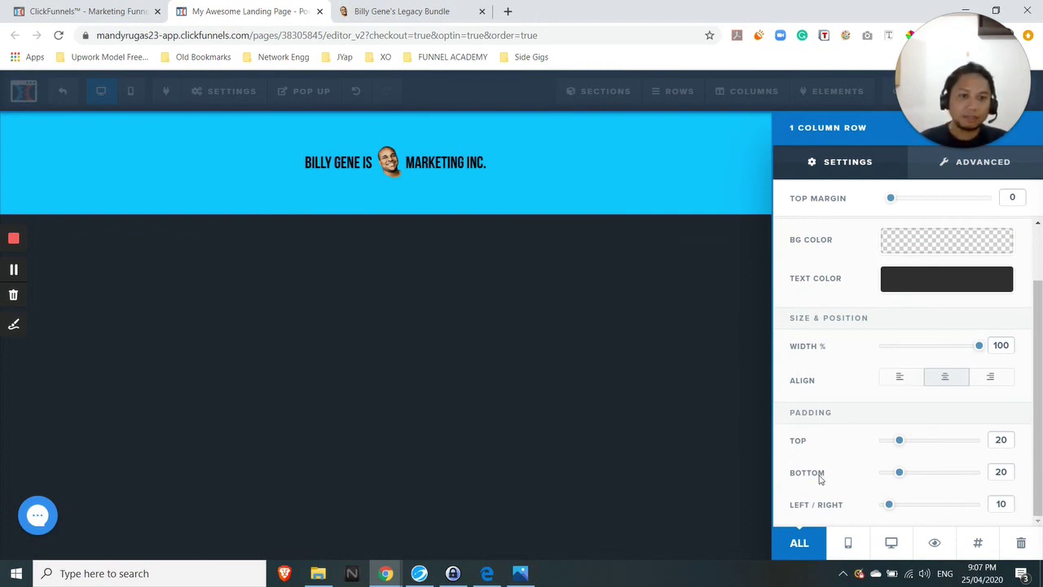
pyautogui.doubleClick(1001, 439)
pyautogui.write('0')
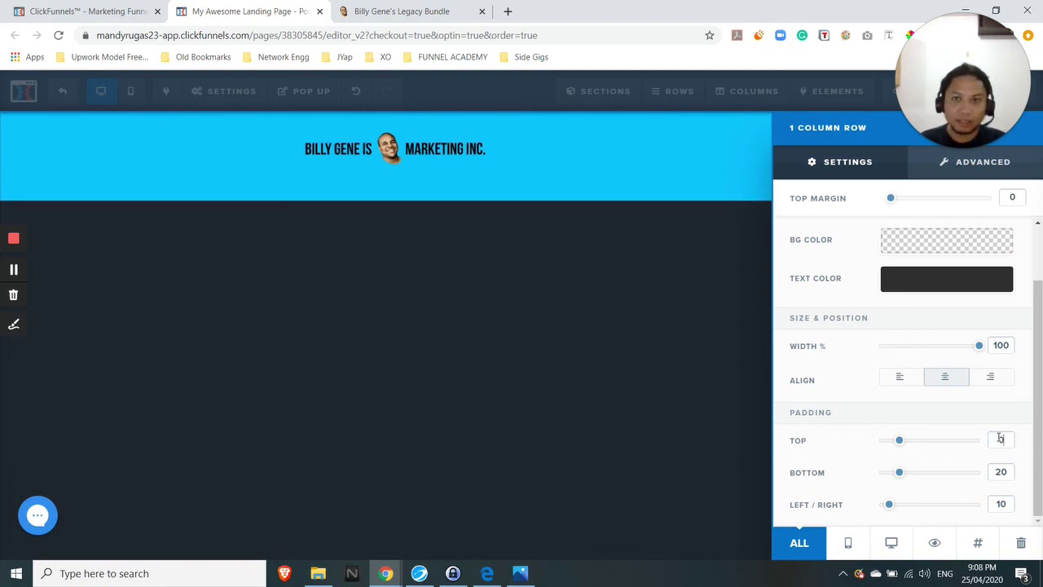
pyautogui.doubleClick(1002, 472)
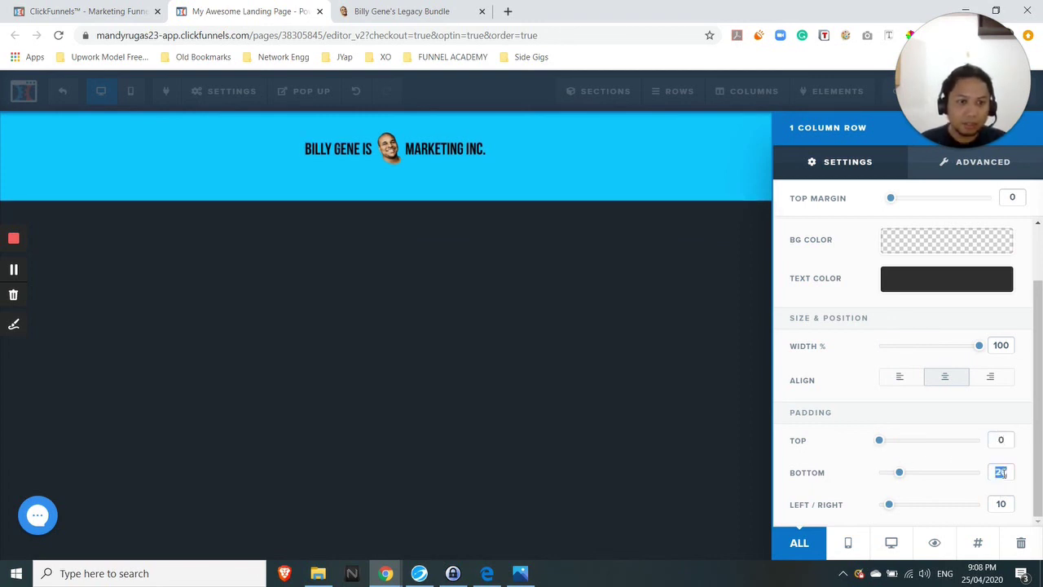
pyautogui.write('0')
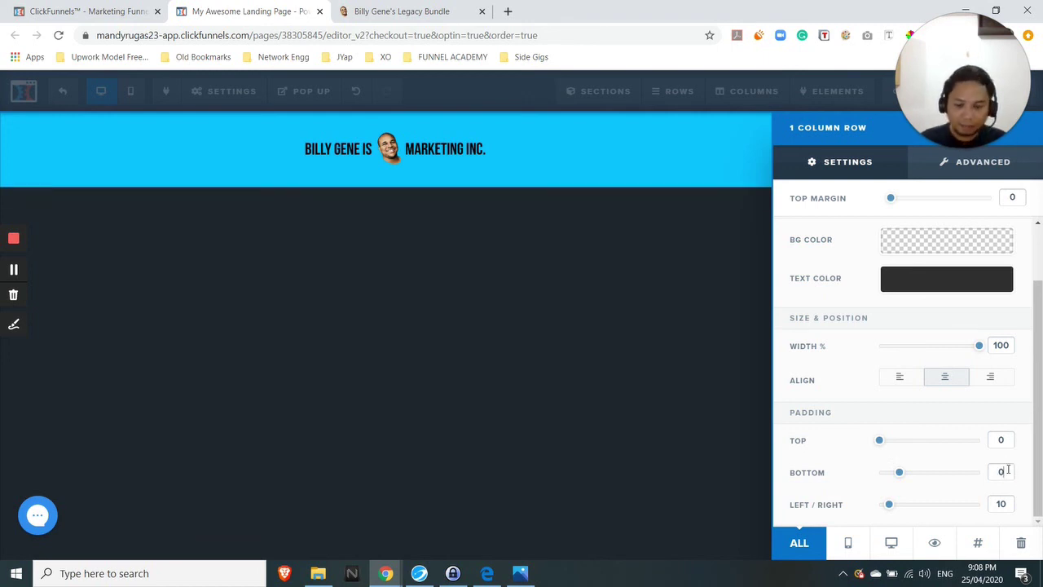
pyautogui.press('BackSpace')
pyautogui.write('10')
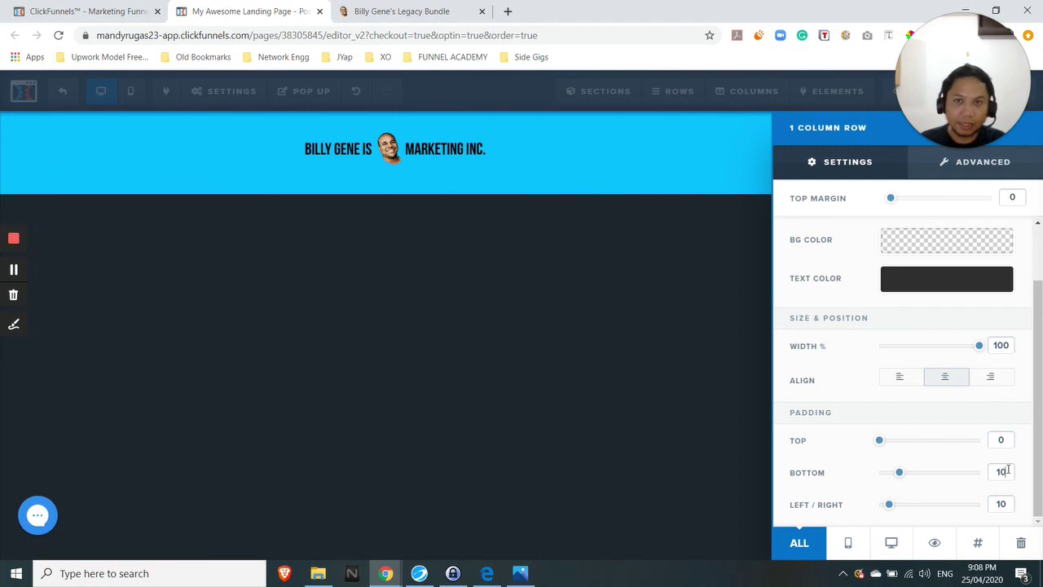
pyautogui.press('BackSpace')
pyautogui.press('BackSpace')
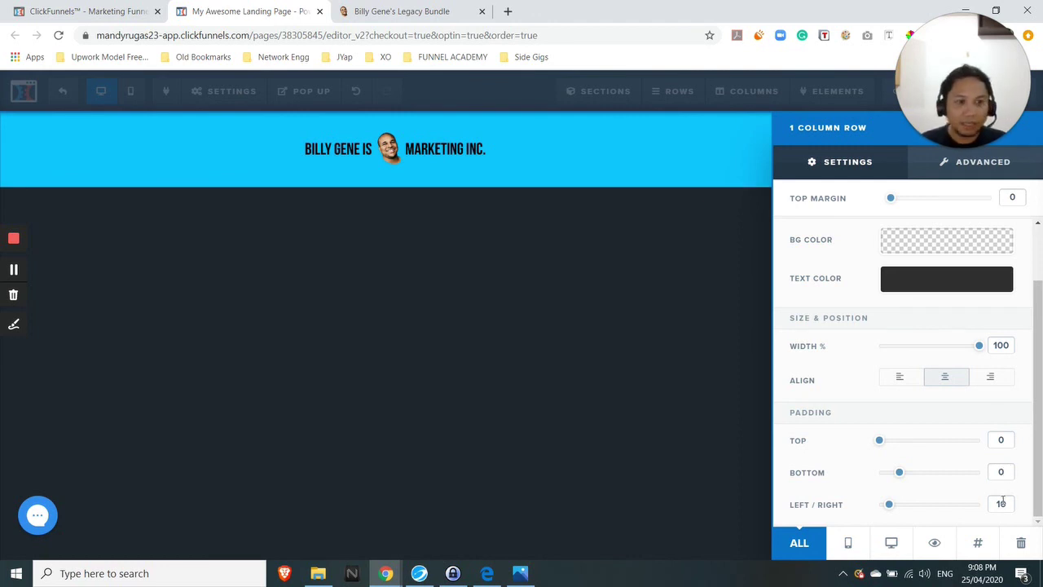
pyautogui.click(619, 254)
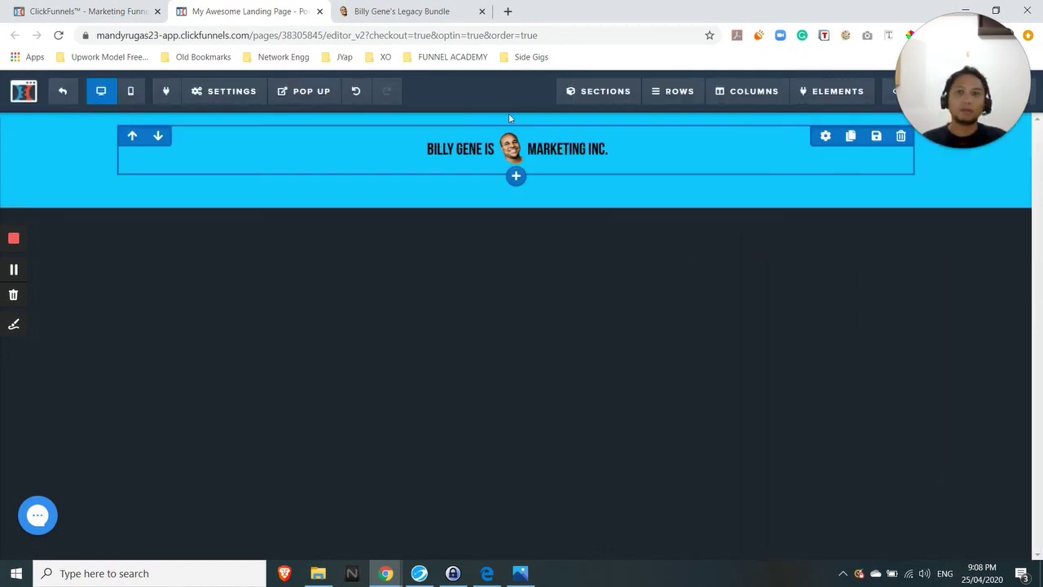
# Compare the height of the editor's blue logo header with the header on the Legacy Bundle page.
pyautogui.click(421, 10)
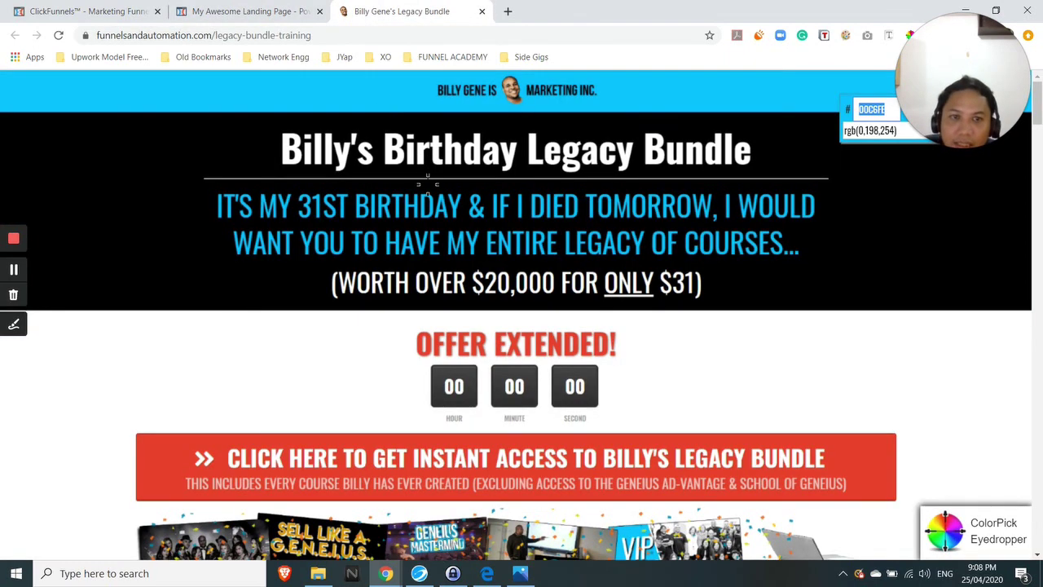
pyautogui.click(245, 8)
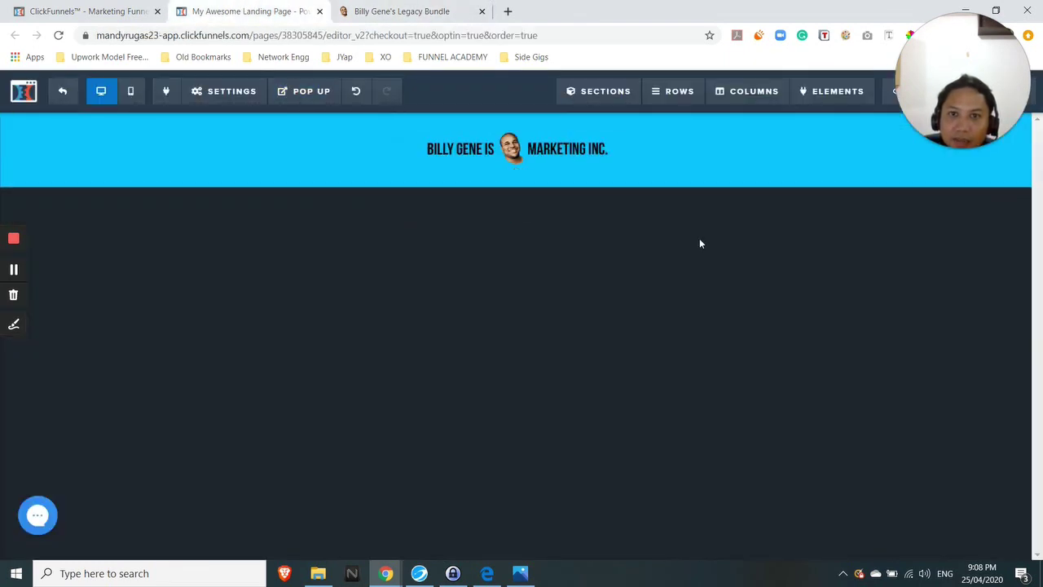
pyautogui.click(440, 10)
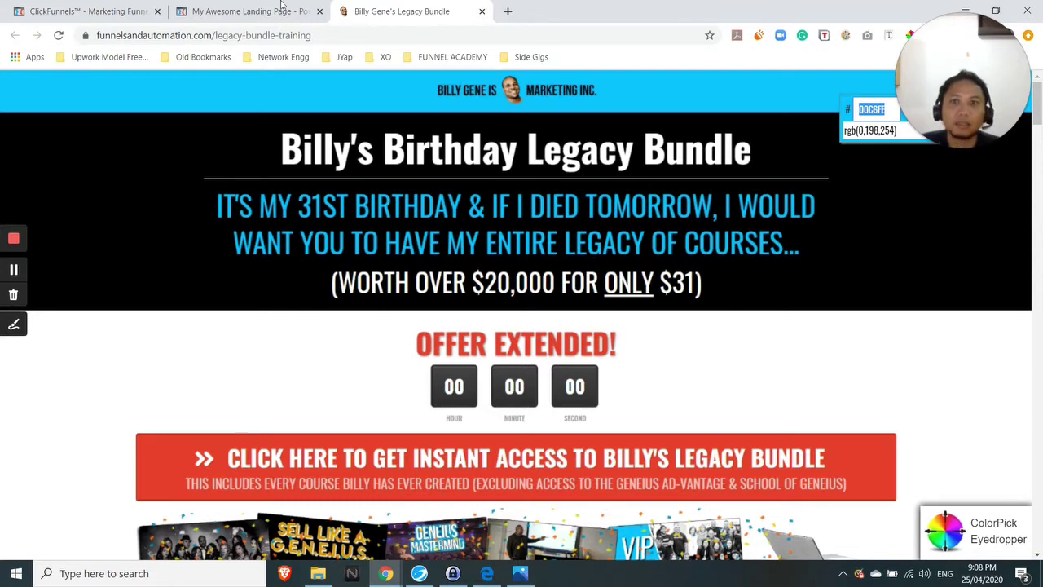
pyautogui.click(245, 10)
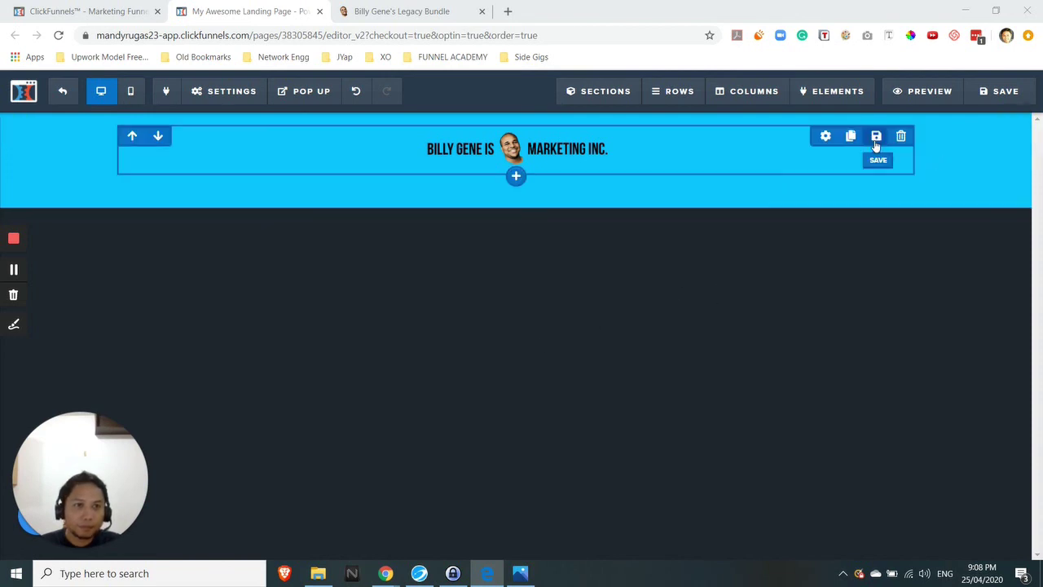
# Review the logo row's size, padding and advanced style options for anything affecting its height, and close the settings.
pyautogui.click(826, 137)
pyautogui.scroll(-1, 978, 299)
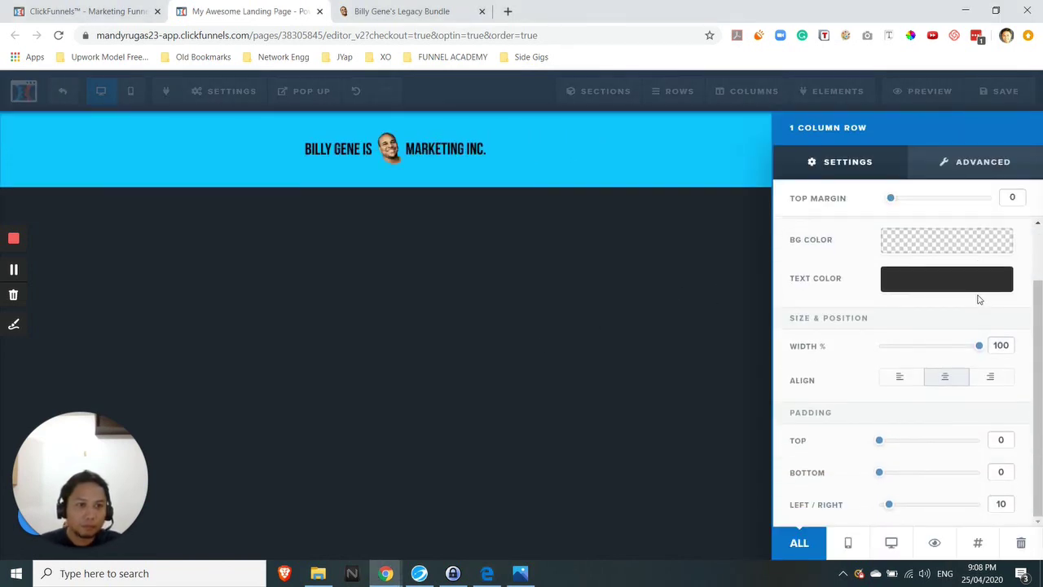
pyautogui.click(964, 183)
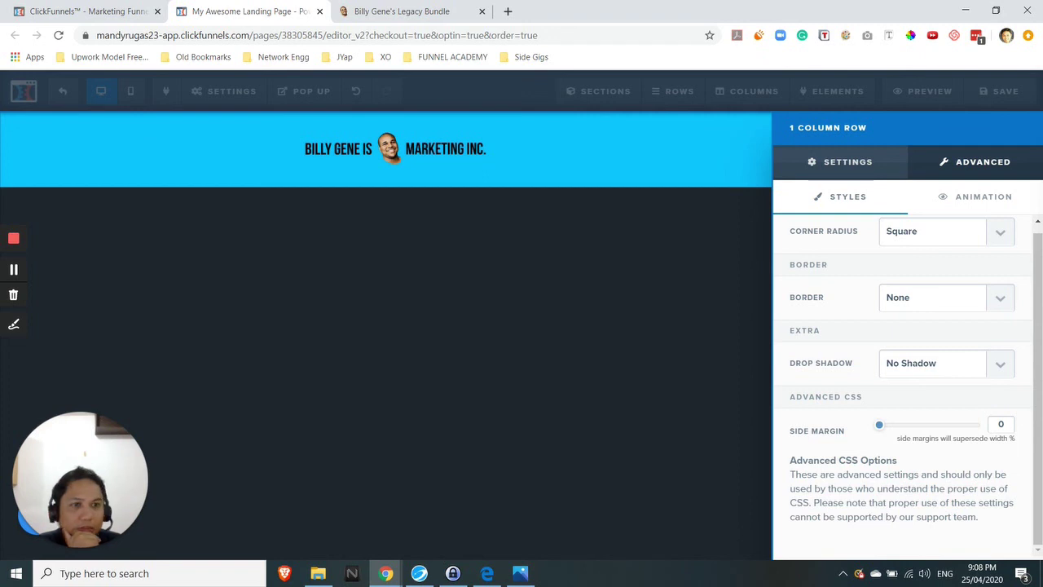
pyautogui.scroll(1, 867, 421)
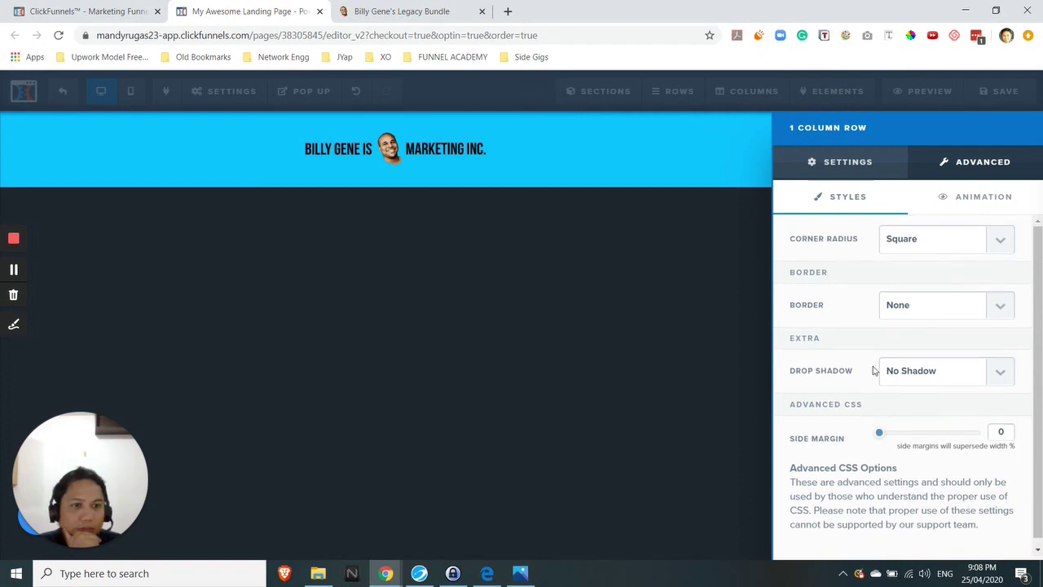
pyautogui.click(851, 167)
pyautogui.scroll(1, 872, 391)
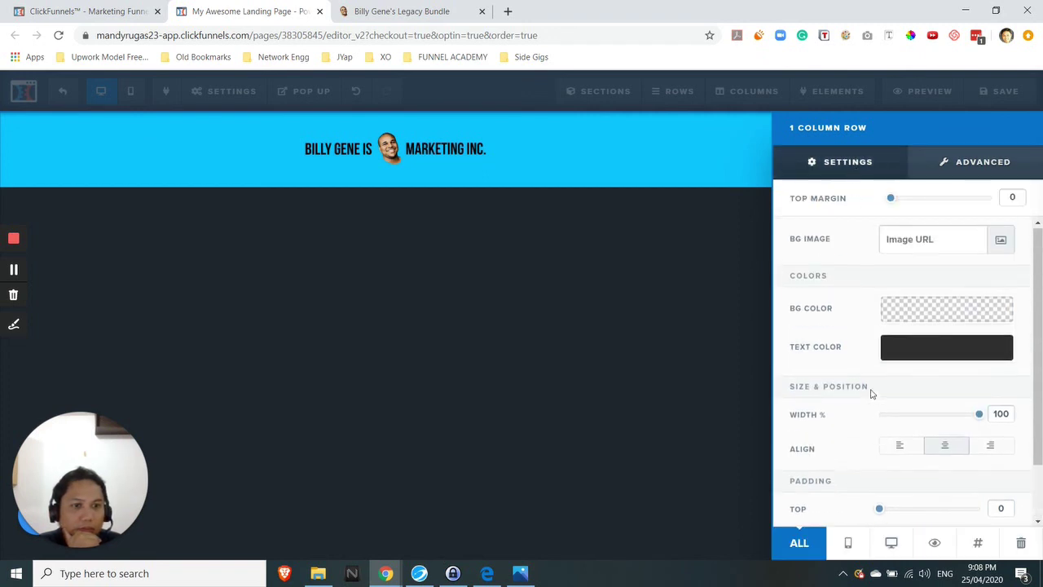
pyautogui.click(644, 298)
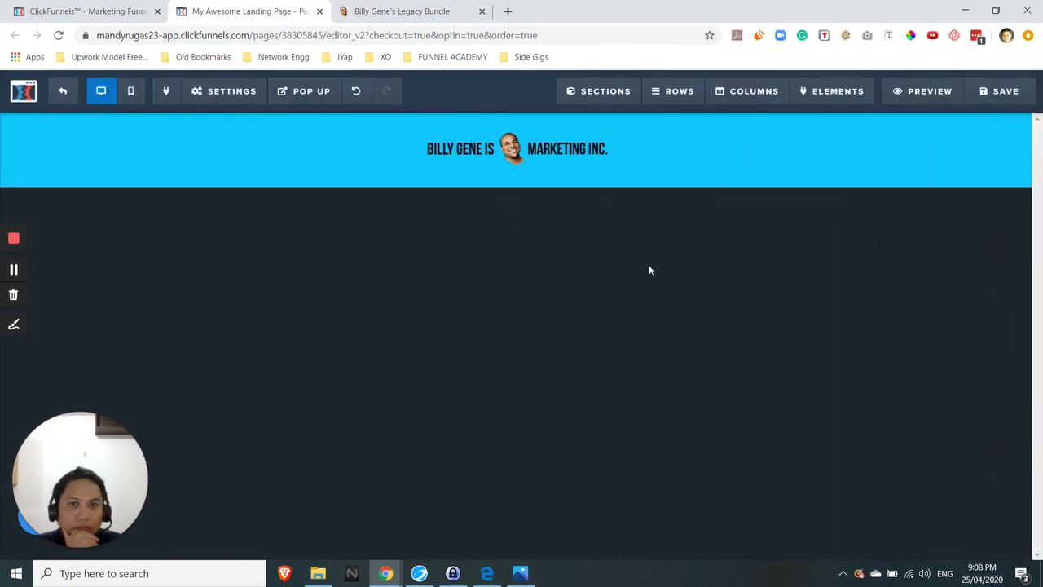
# Examine the layout of the sections below the header on the Legacy Bundle page and return to the editor.
pyautogui.click(405, 6)
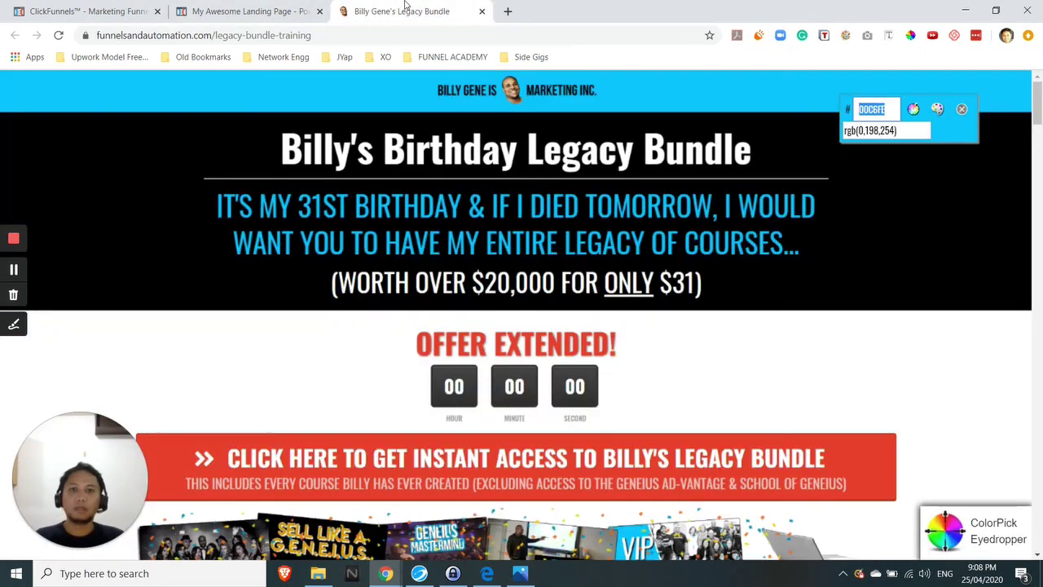
pyautogui.scroll(-4, 472, 298)
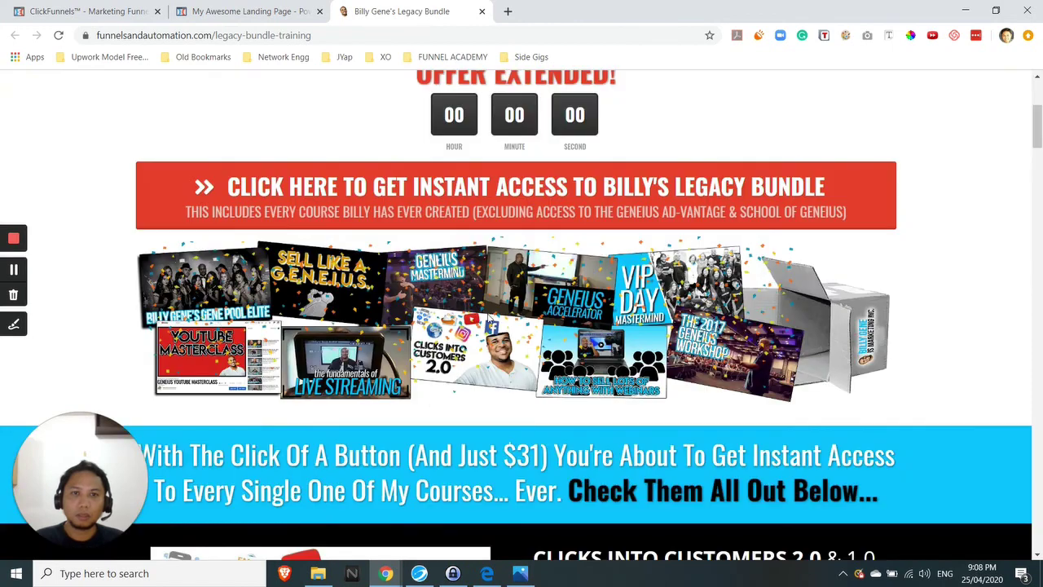
pyautogui.scroll(4, 481, 306)
pyautogui.scroll(-2, 487, 312)
pyautogui.click(259, 11)
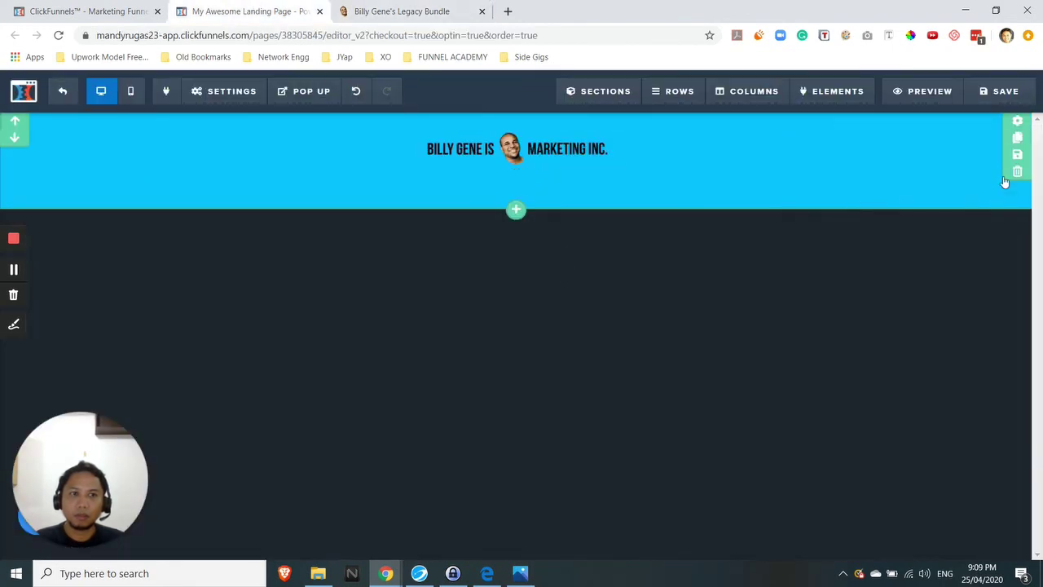
# Set the blue logo section's top and bottom padding to 0 and close the section settings.
pyautogui.click(1017, 121)
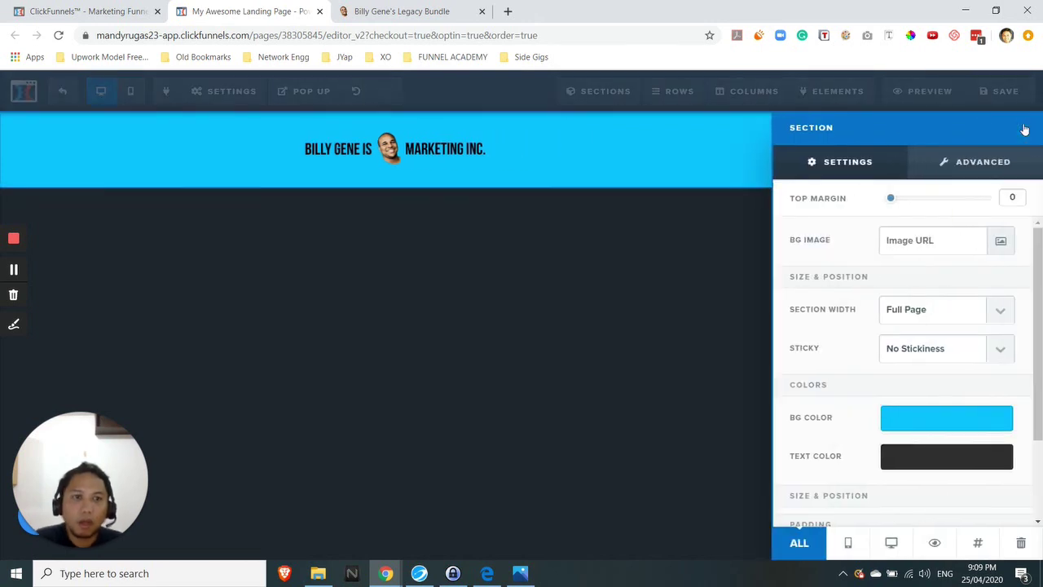
pyautogui.scroll(-2, 844, 323)
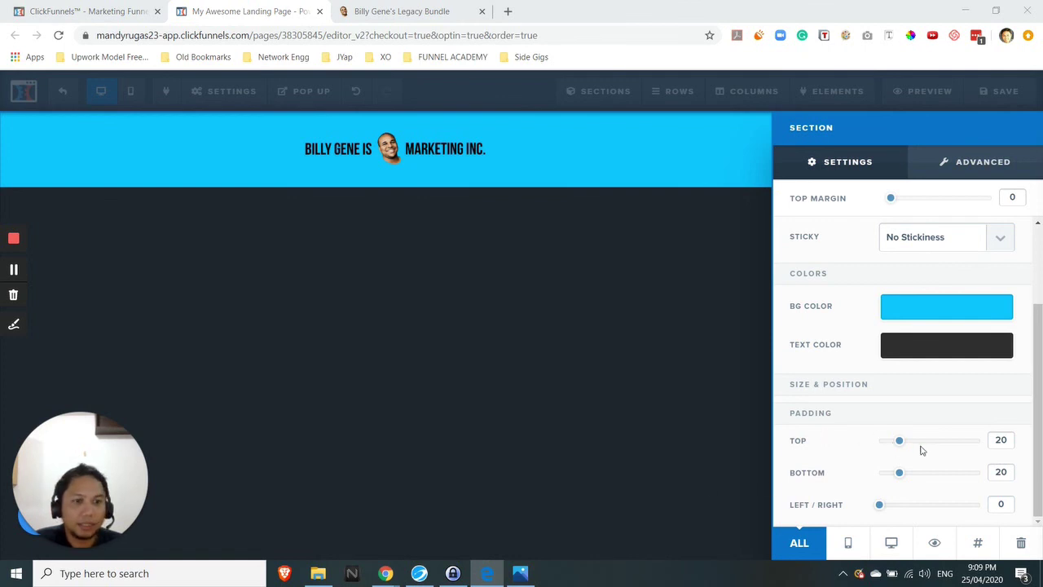
pyautogui.doubleClick(1009, 438)
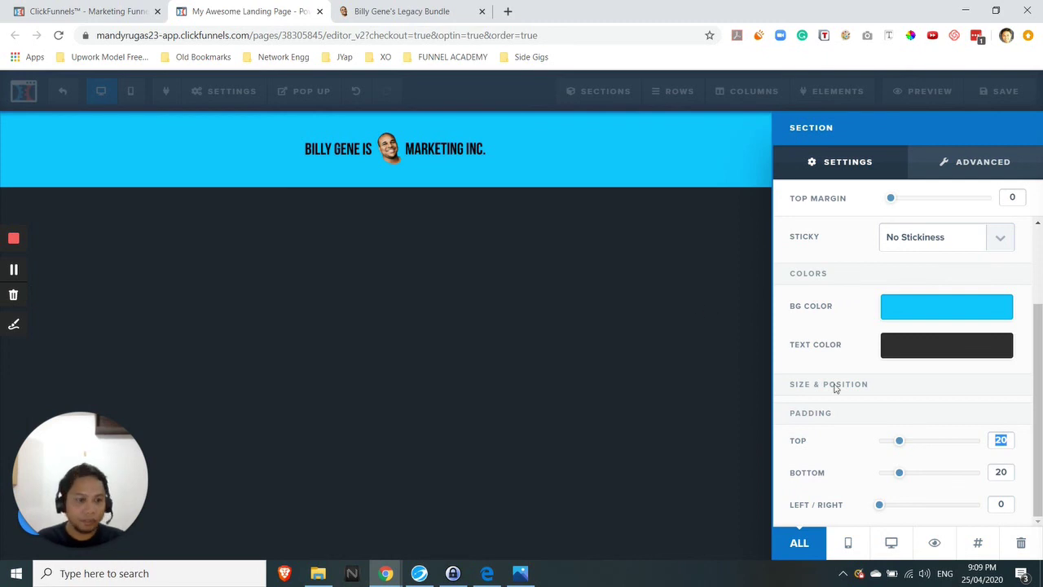
pyautogui.write('0')
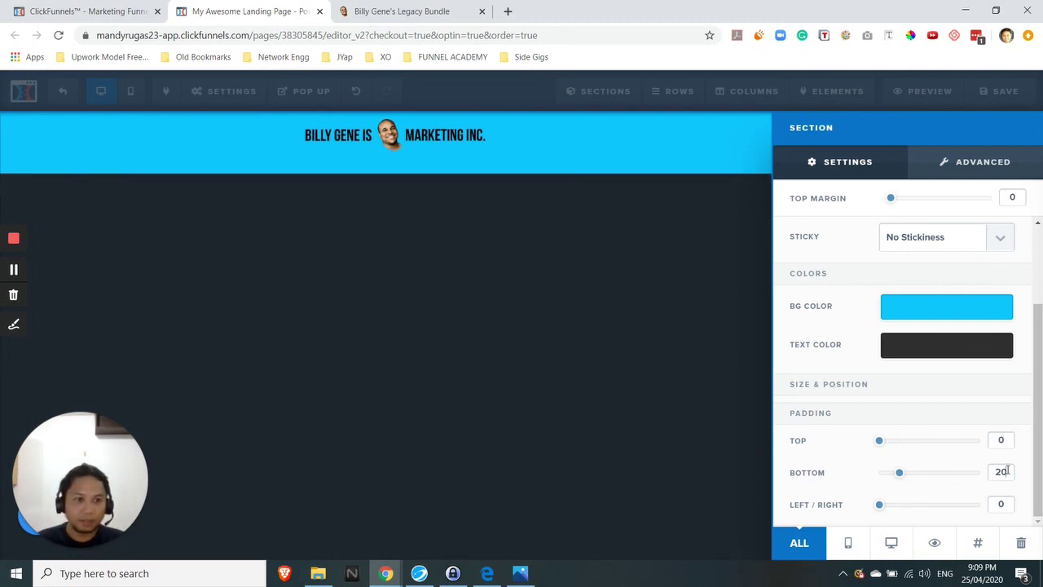
pyautogui.doubleClick(1008, 471)
pyautogui.write('0')
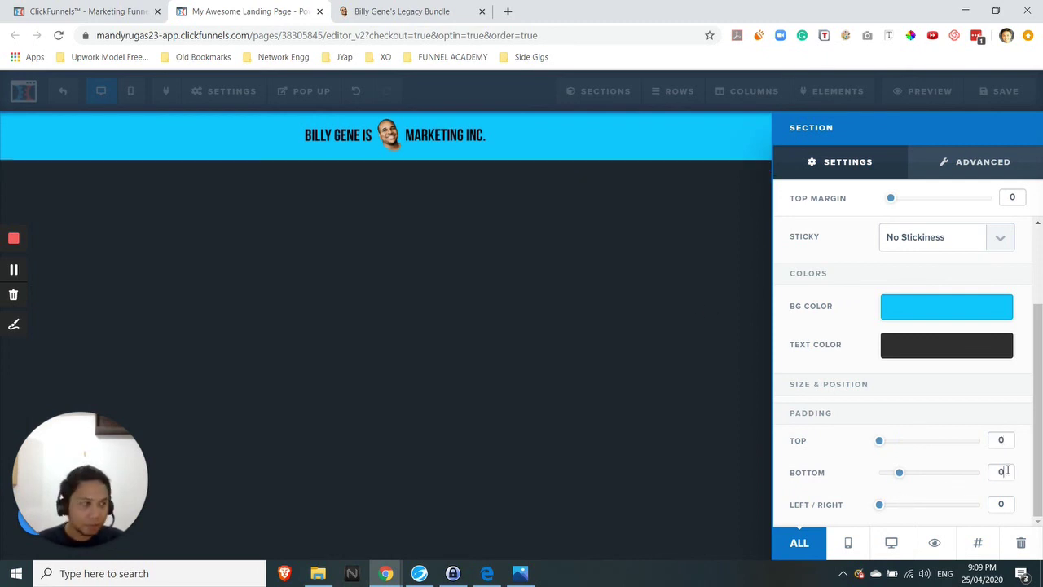
pyautogui.click(861, 468)
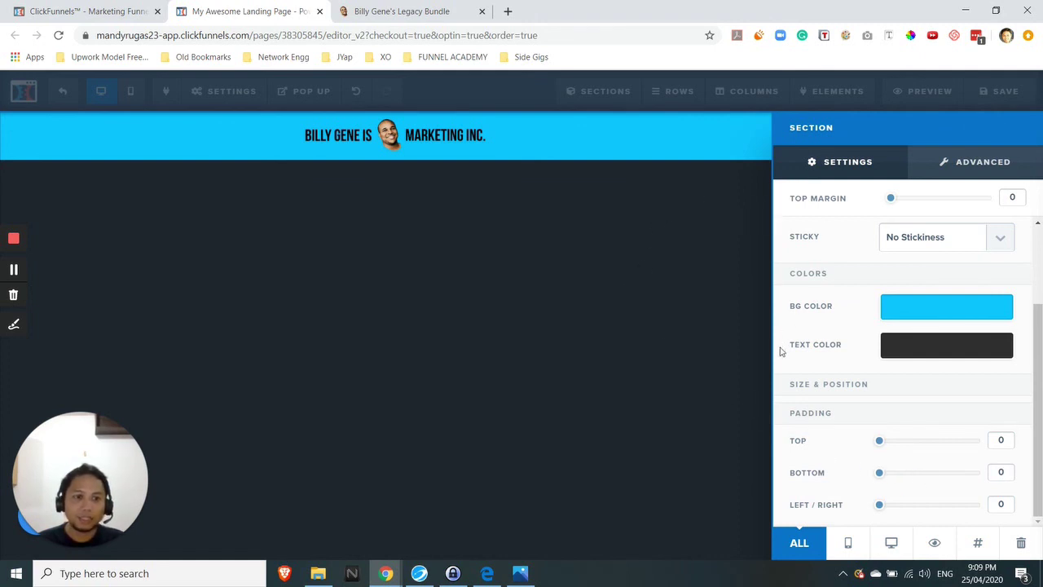
pyautogui.click(688, 321)
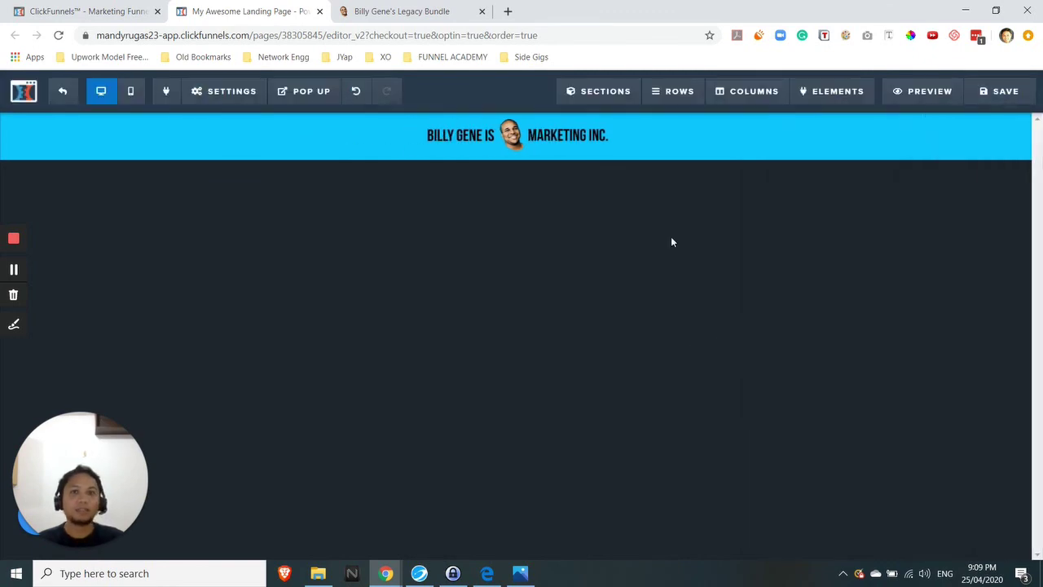
# Compare the resized logo header with the Legacy Bundle page, dismiss the colour picker overlay there, and return to the editor.
pyautogui.click(437, 10)
pyautogui.click(262, 8)
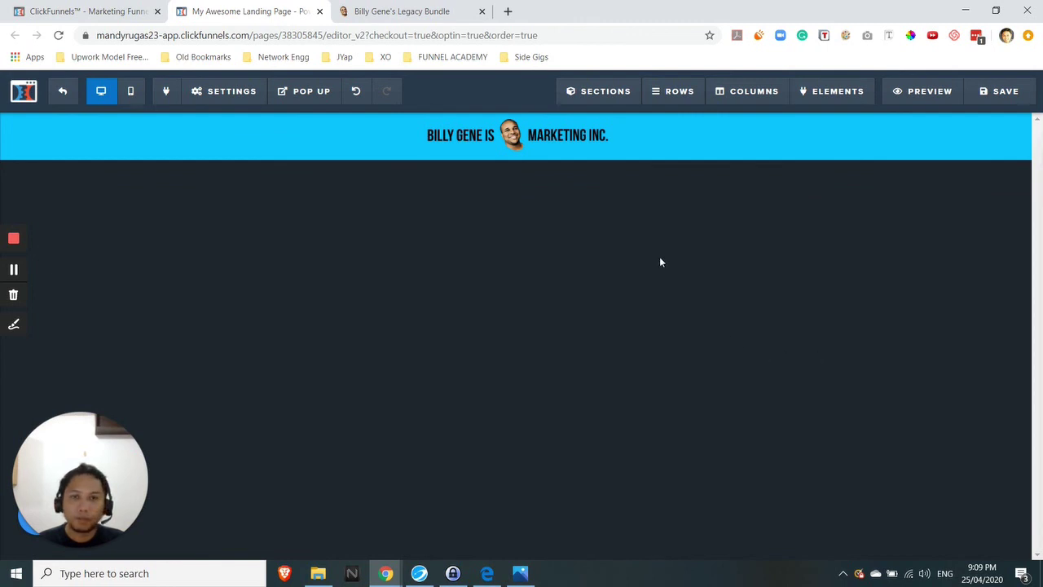
pyautogui.click(427, 10)
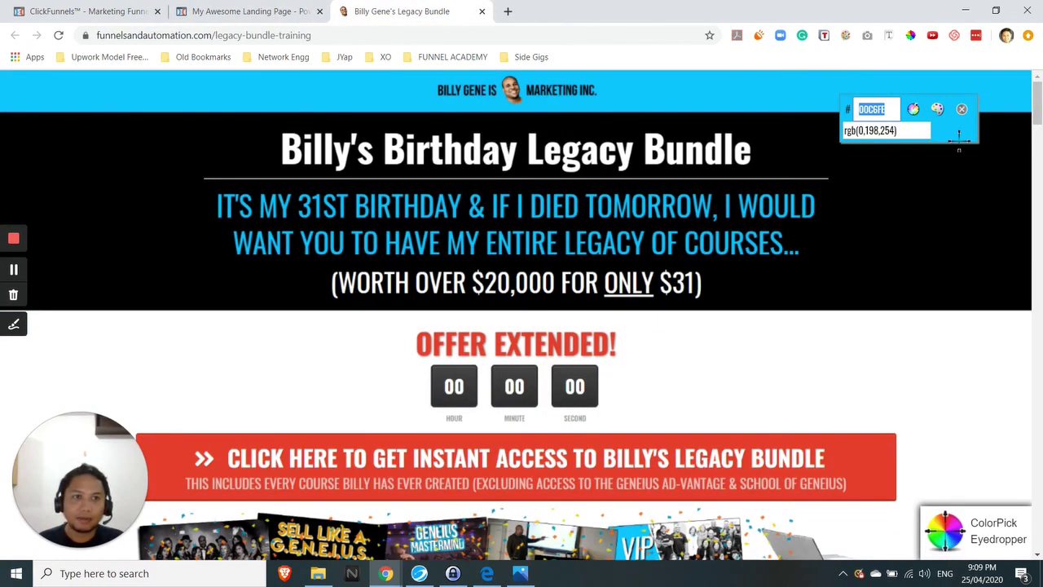
pyautogui.click(962, 109)
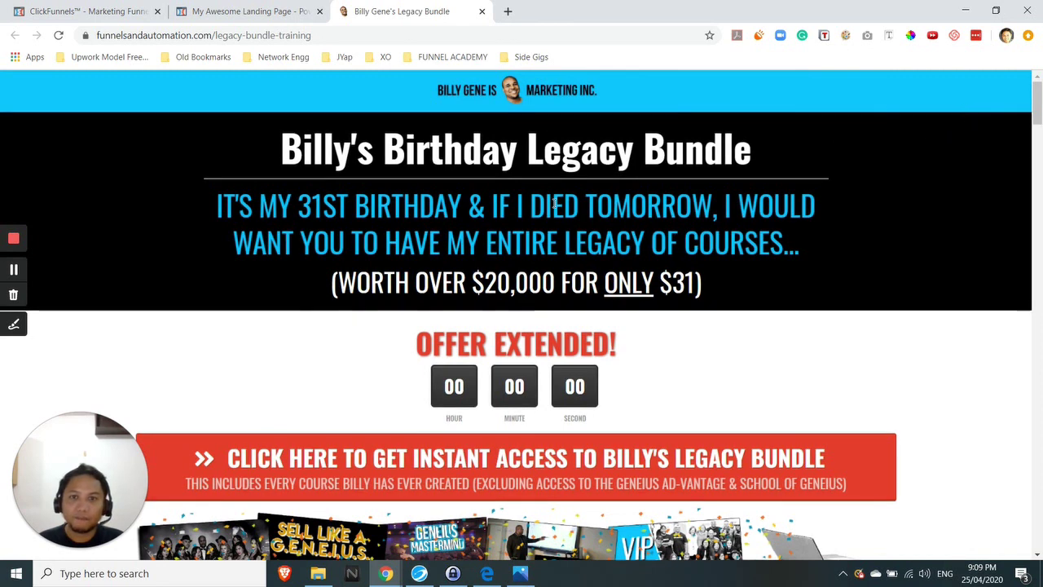
pyautogui.click(237, 10)
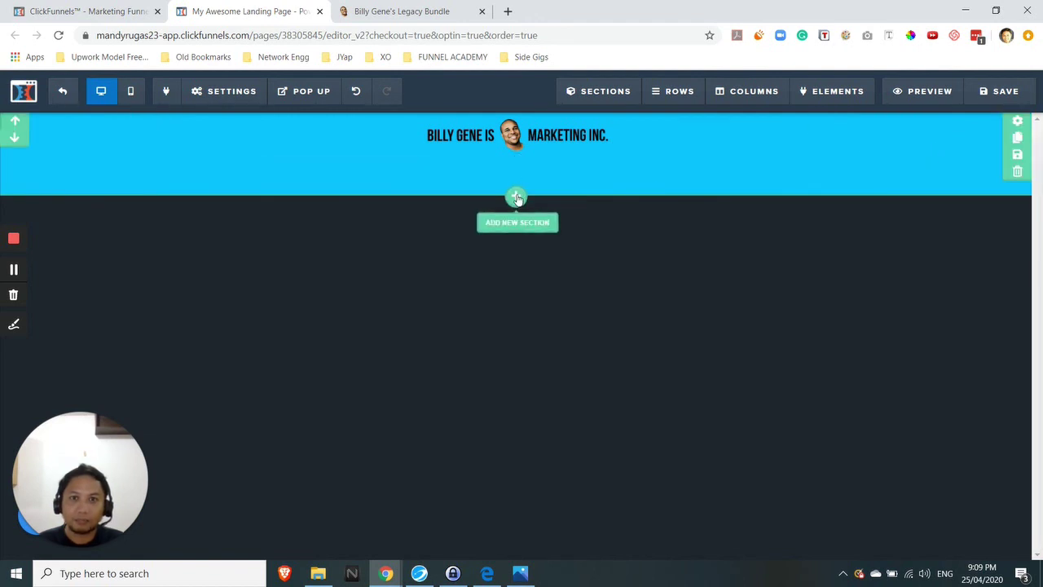
# Add a full-width section below the blue header and insert a one-column row in it, using the Legacy Bundle page as reference.
pyautogui.click(516, 198)
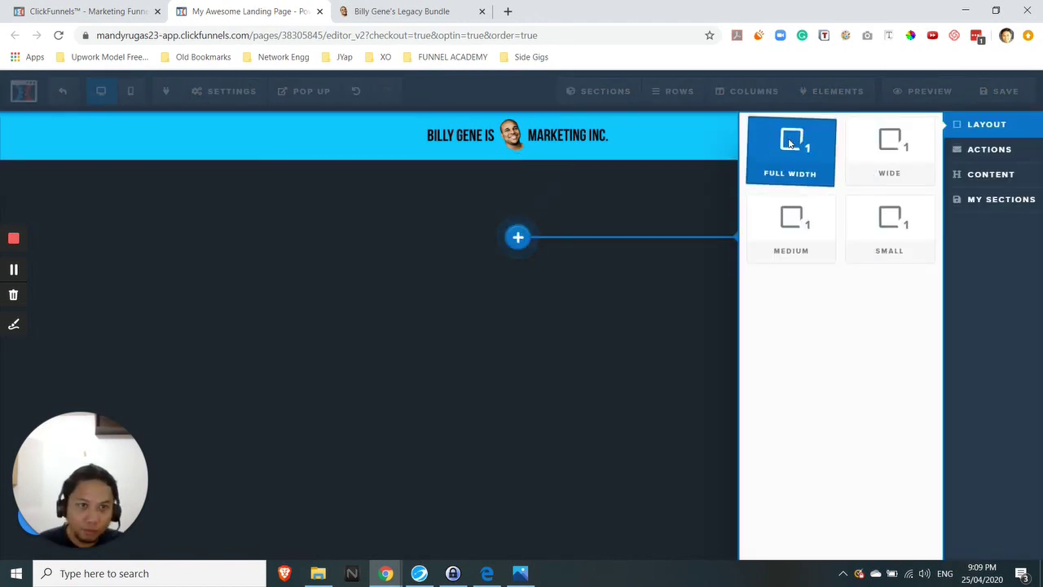
pyautogui.click(790, 143)
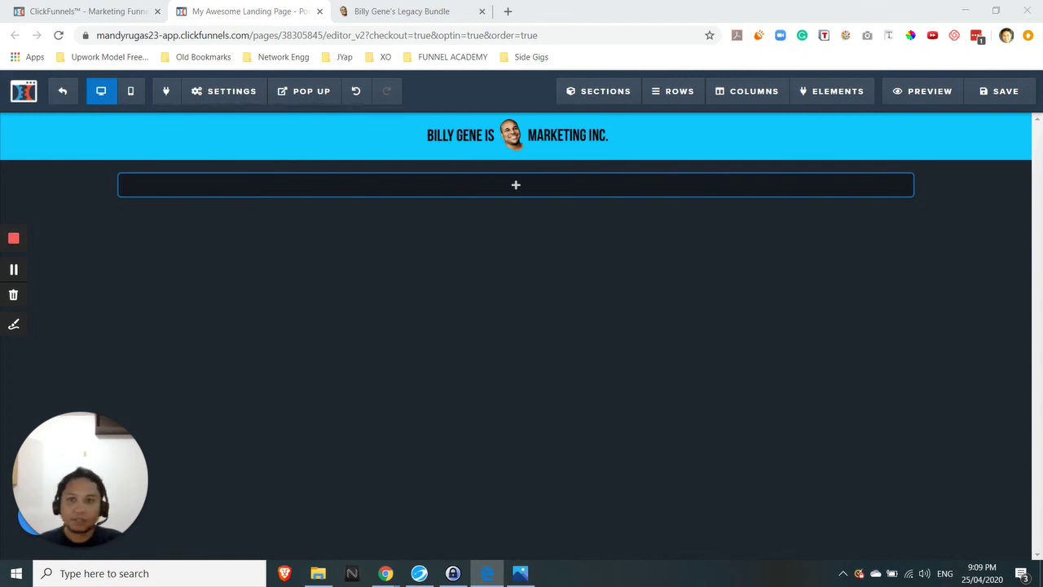
pyautogui.click(410, 10)
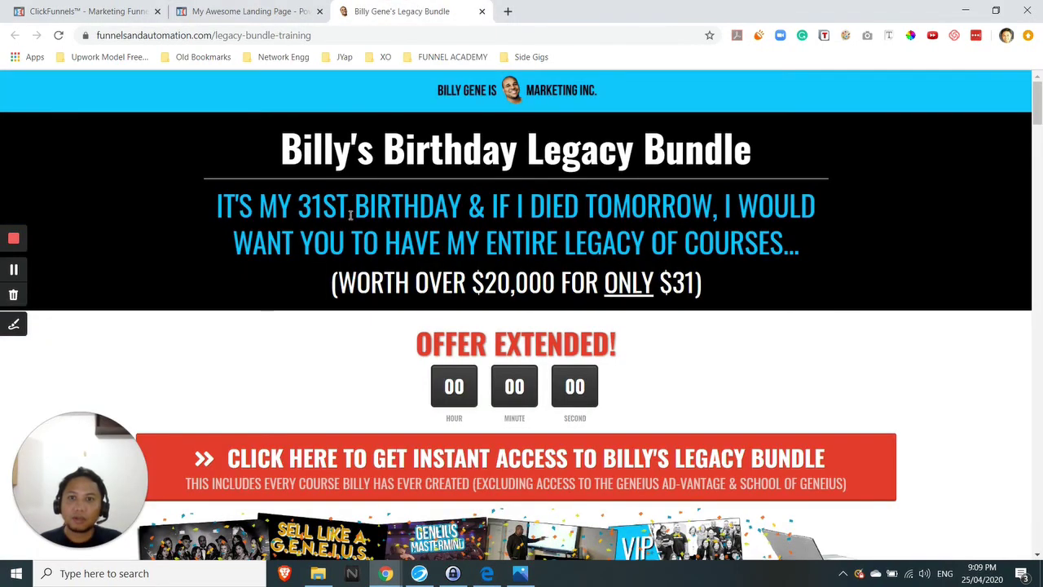
pyautogui.click(242, 10)
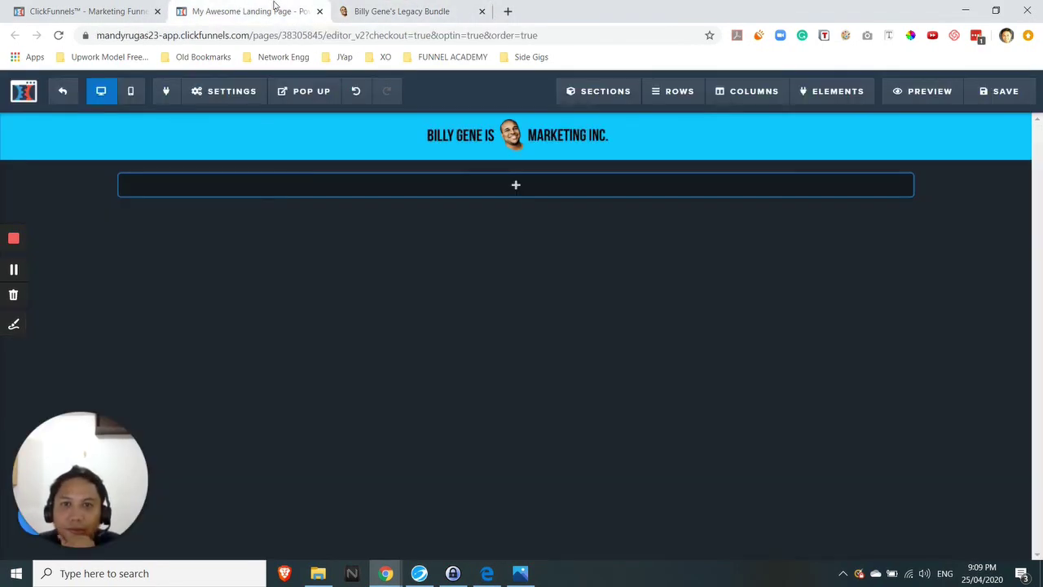
pyautogui.click(382, 8)
pyautogui.click(235, 10)
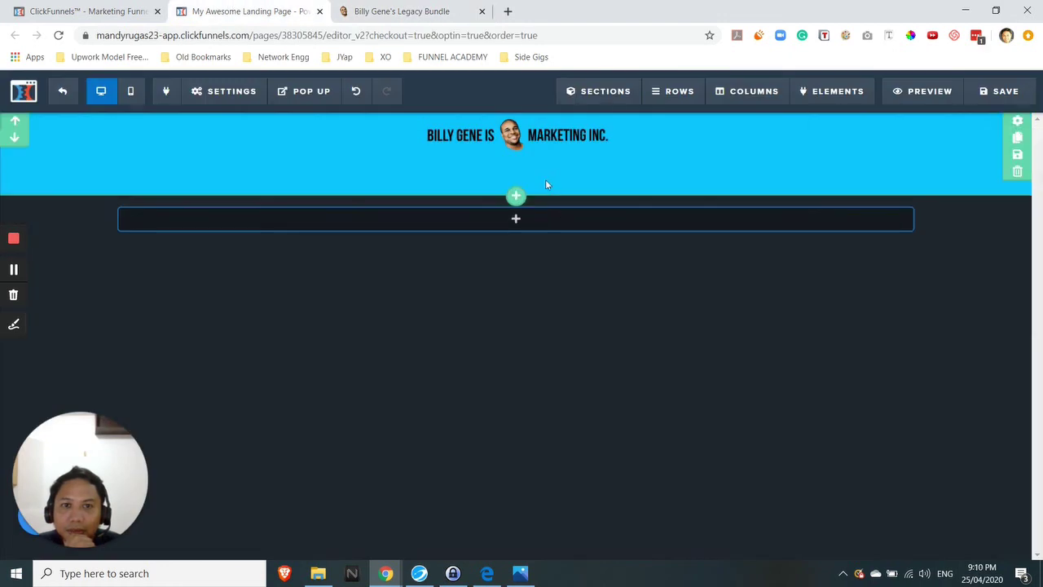
pyautogui.click(514, 193)
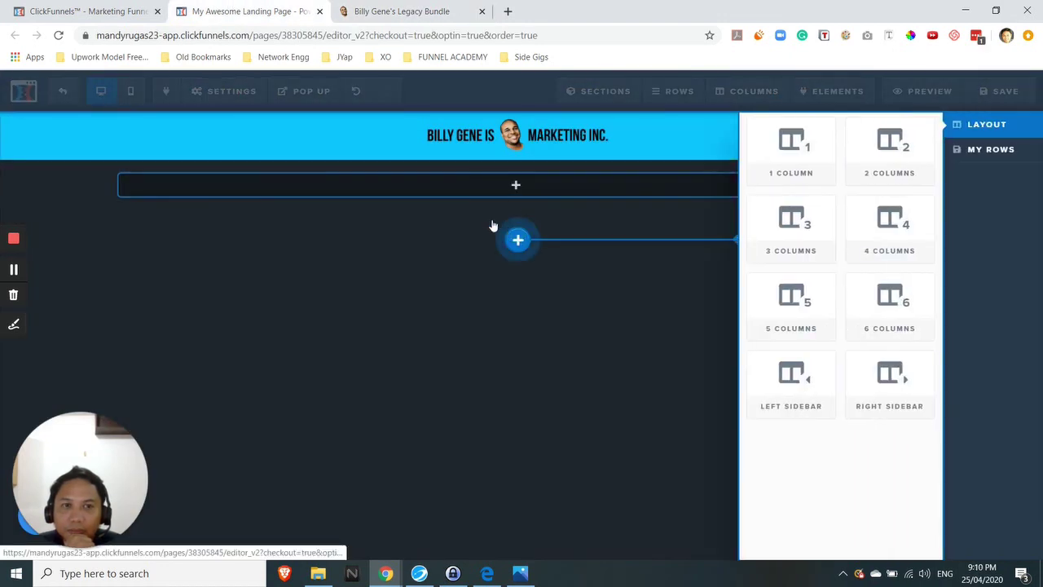
pyautogui.click(792, 169)
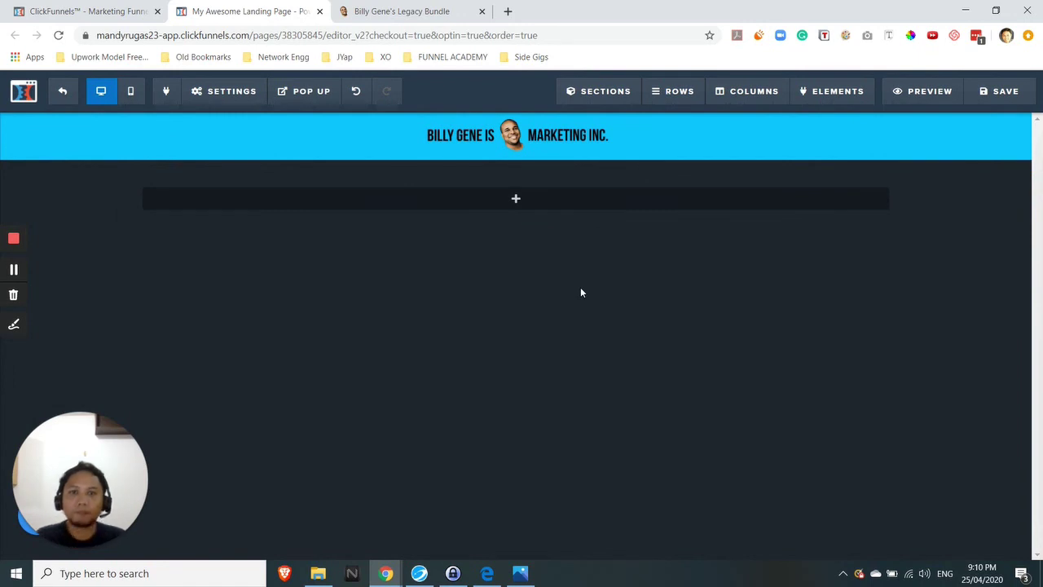
# Add a Headline element to the new one-column row, following the Legacy Bundle page's title area.
pyautogui.click(417, 12)
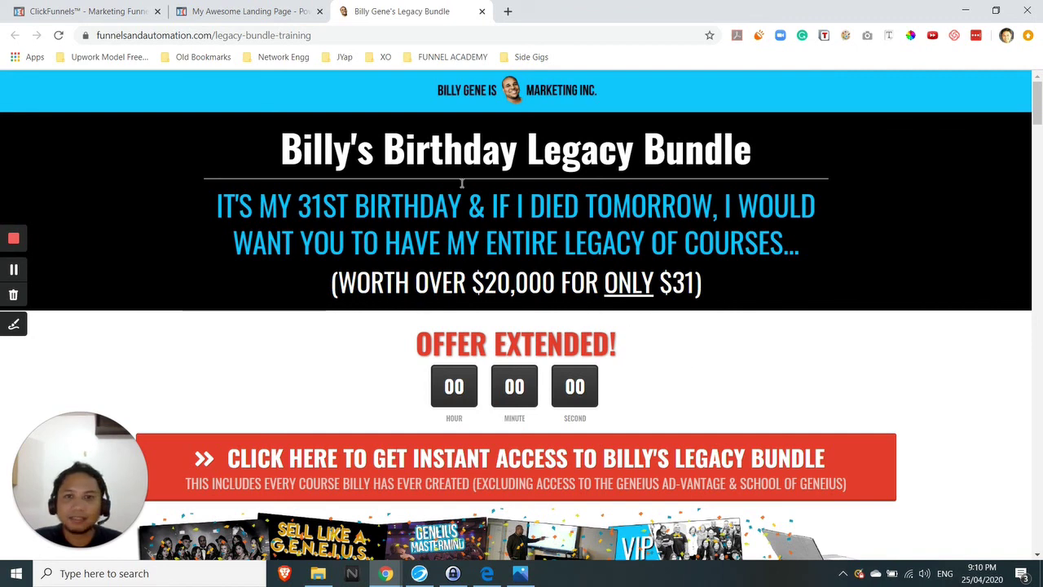
pyautogui.click(249, 12)
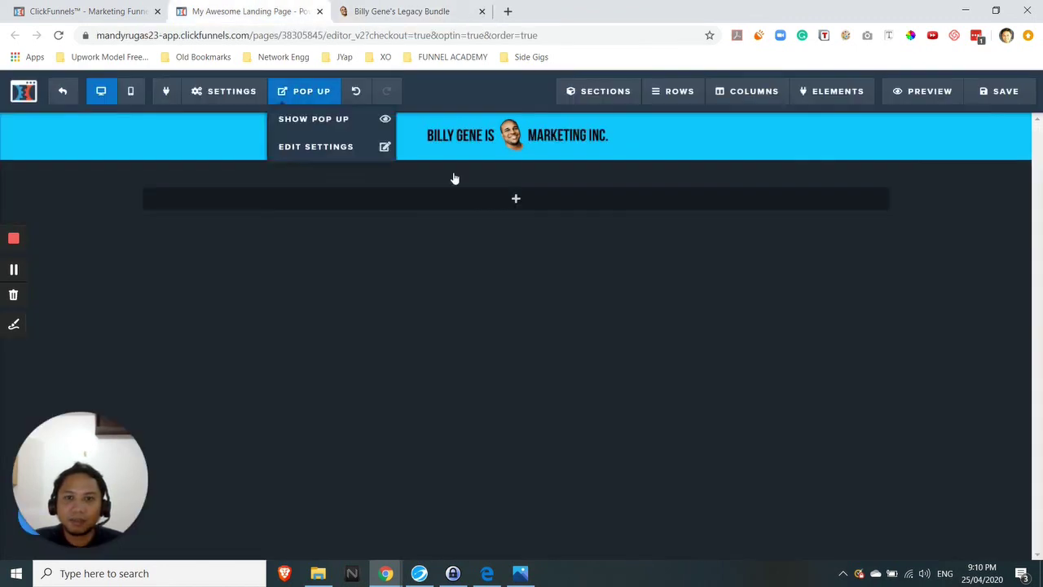
pyautogui.click(516, 199)
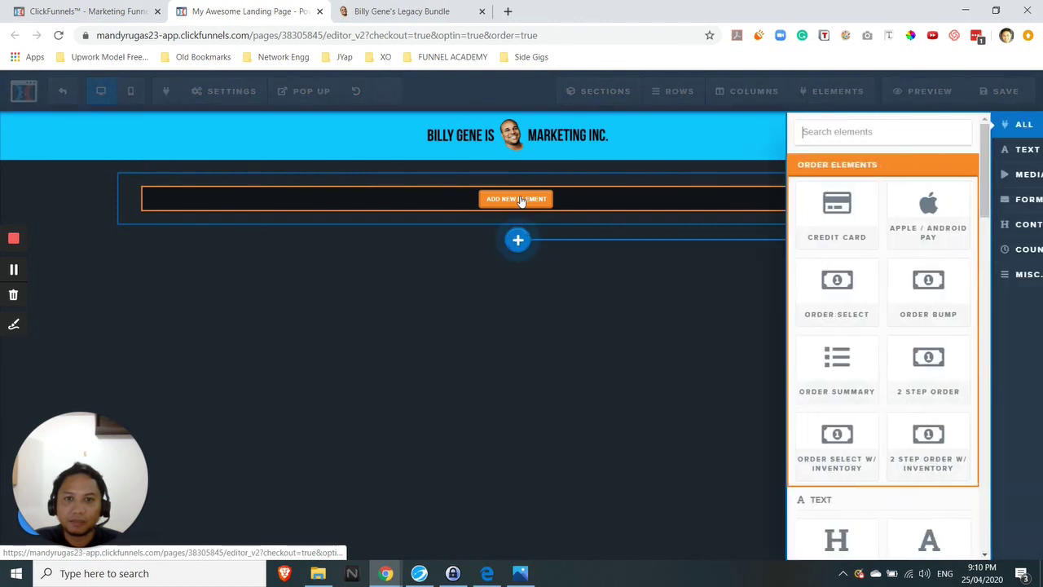
pyautogui.scroll(-3, 808, 236)
pyautogui.scroll(3, 823, 232)
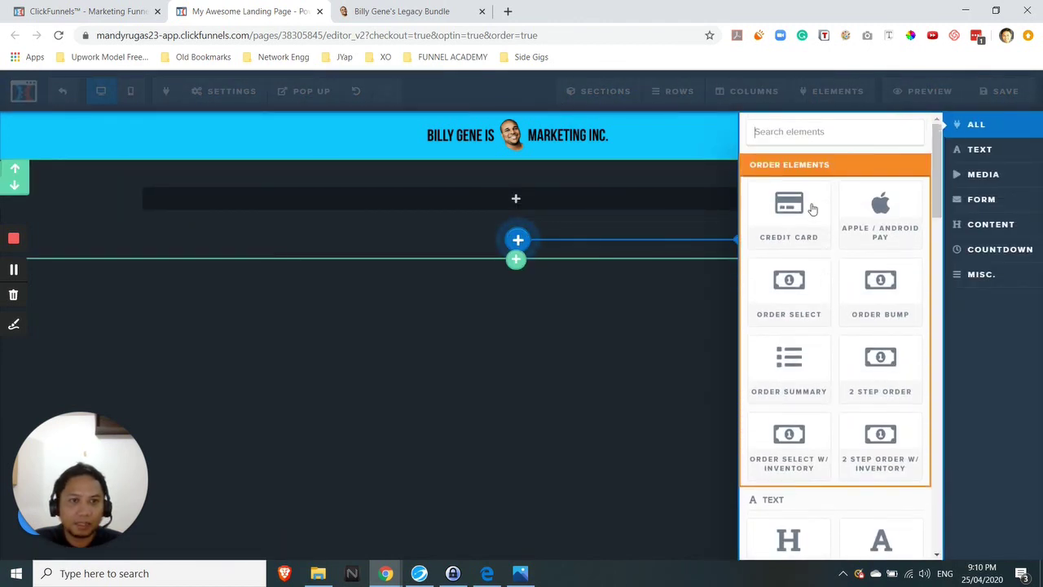
pyautogui.moveTo(943, 194); pyautogui.dragTo(938, 240)
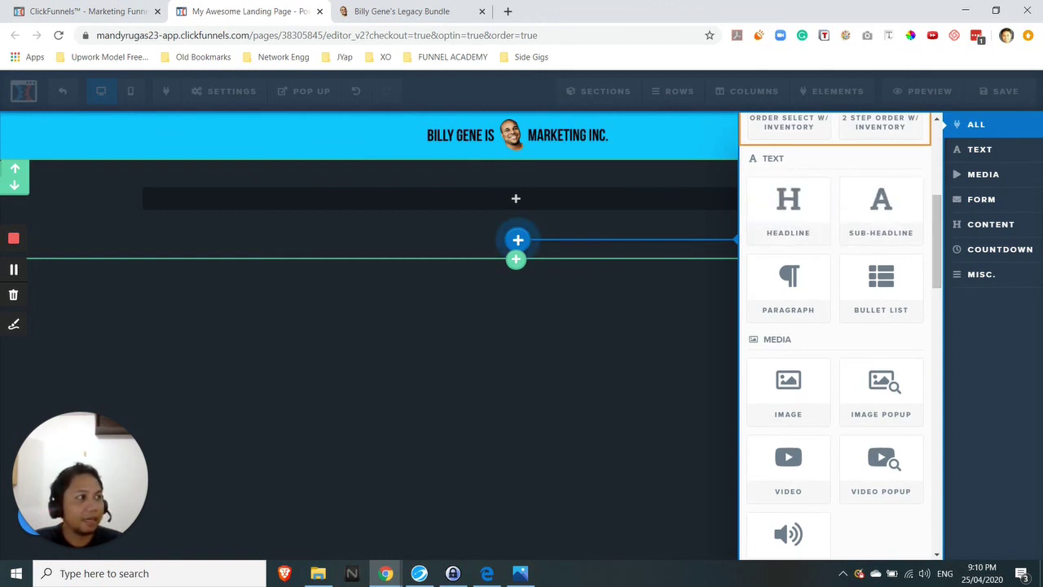
pyautogui.click(399, 11)
pyautogui.click(245, 11)
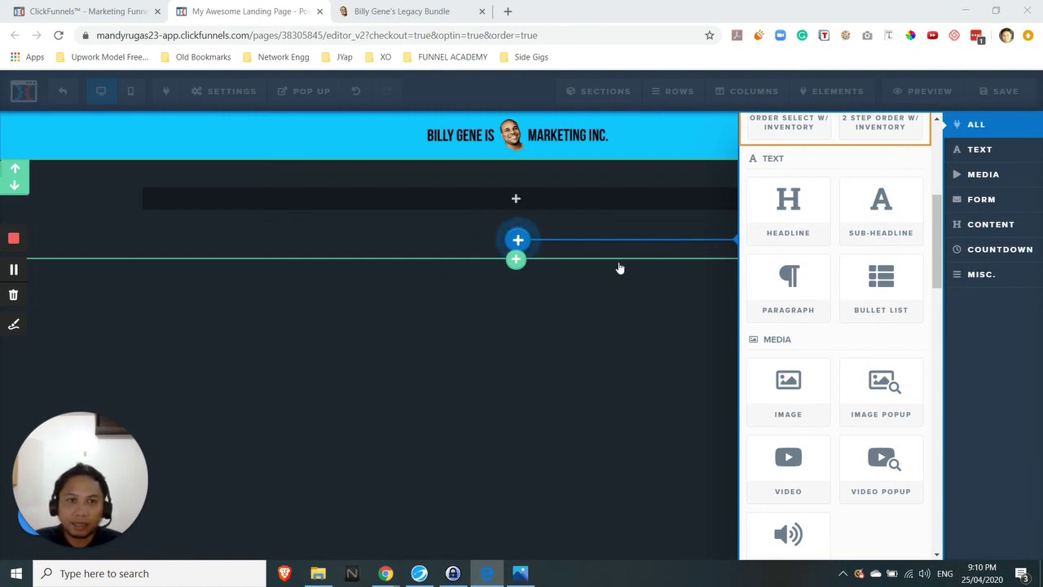
pyautogui.click(789, 220)
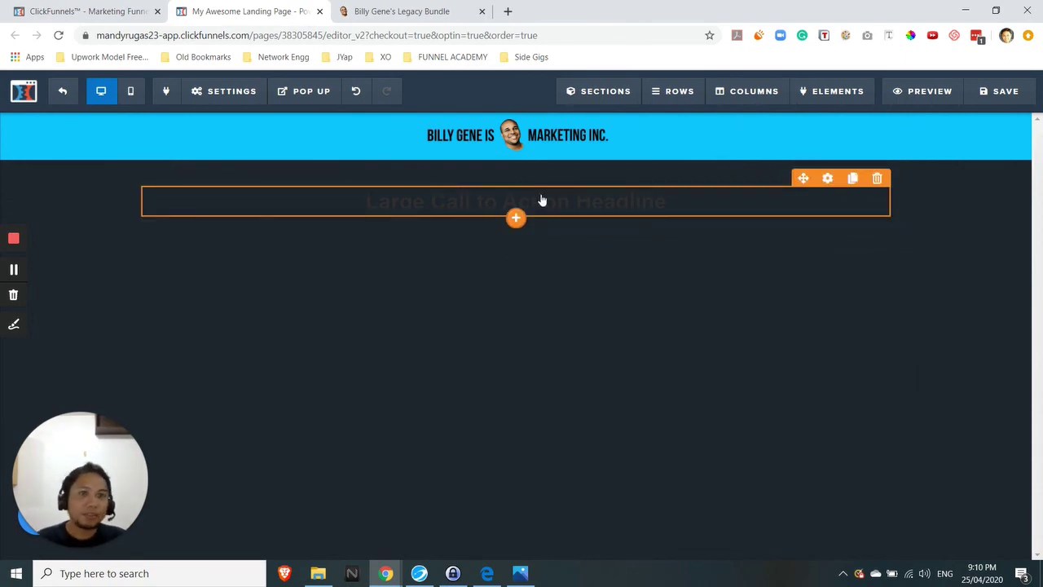
# Add a Divider element beneath the headline to match the line under the Legacy Bundle page's title.
pyautogui.click(416, 8)
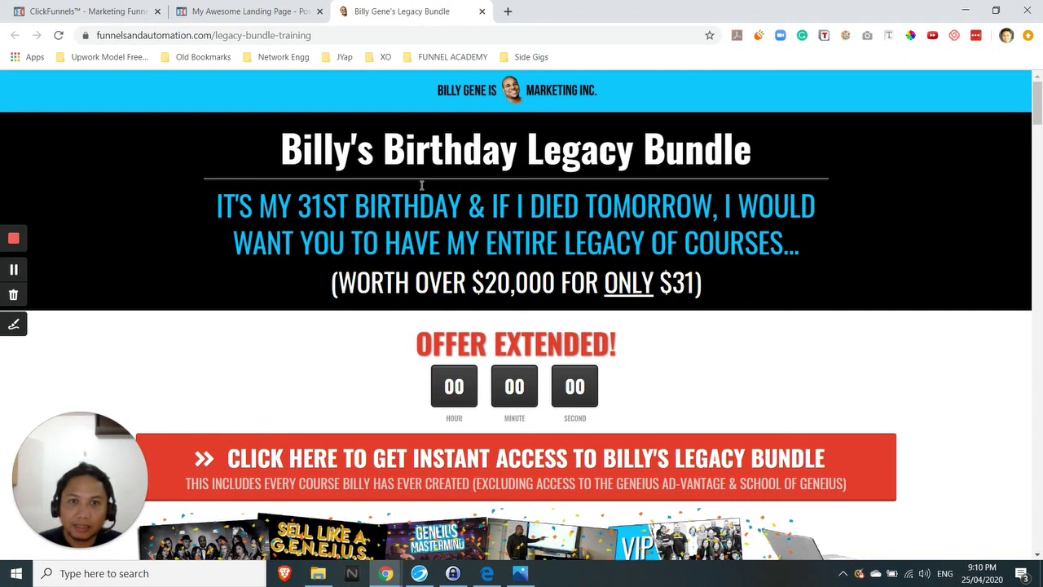
pyautogui.click(247, 10)
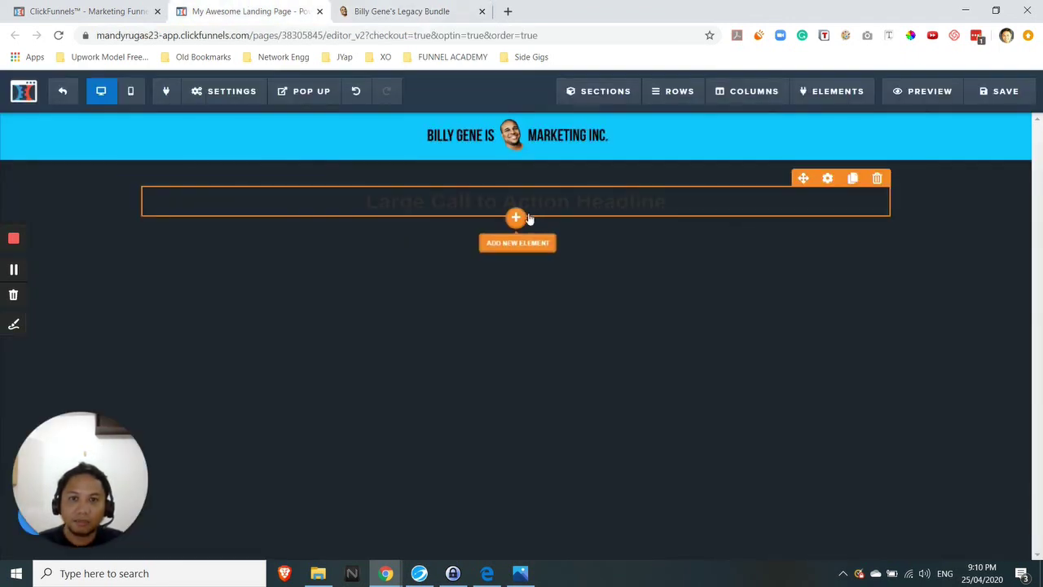
pyautogui.click(516, 218)
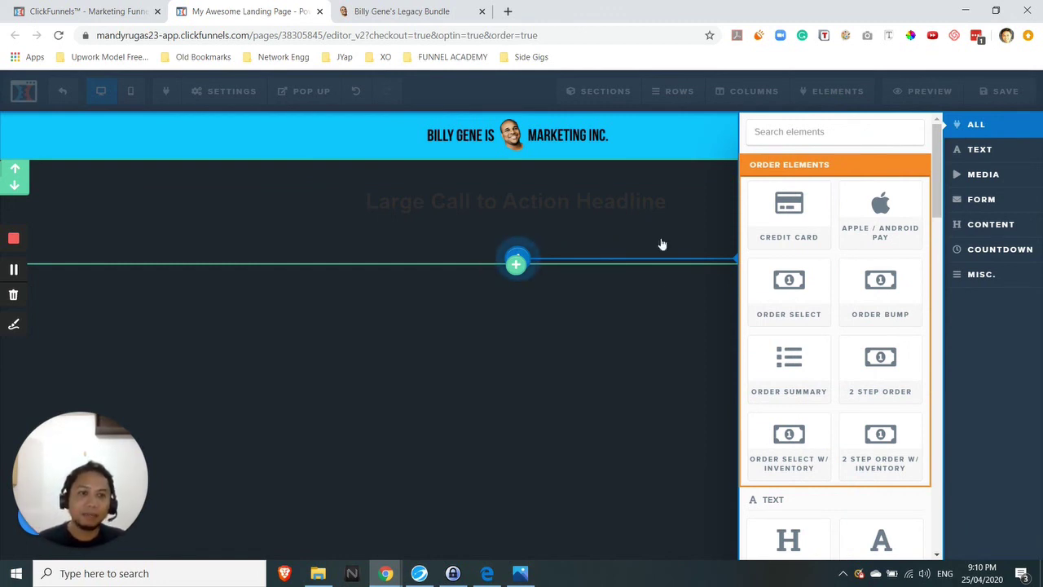
pyautogui.scroll(-6, 799, 277)
pyautogui.scroll(-8, 835, 287)
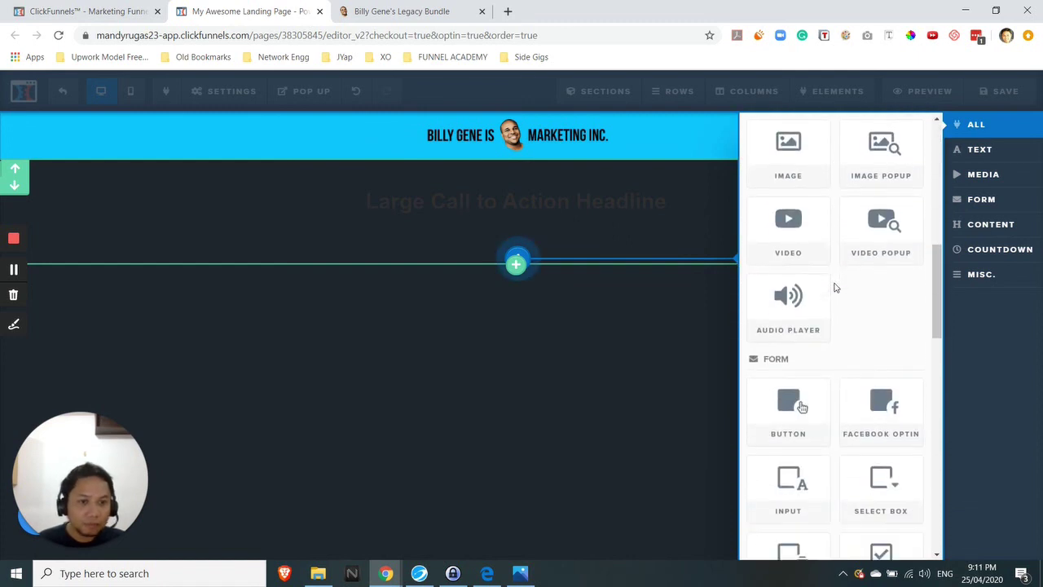
pyautogui.scroll(-6, 834, 287)
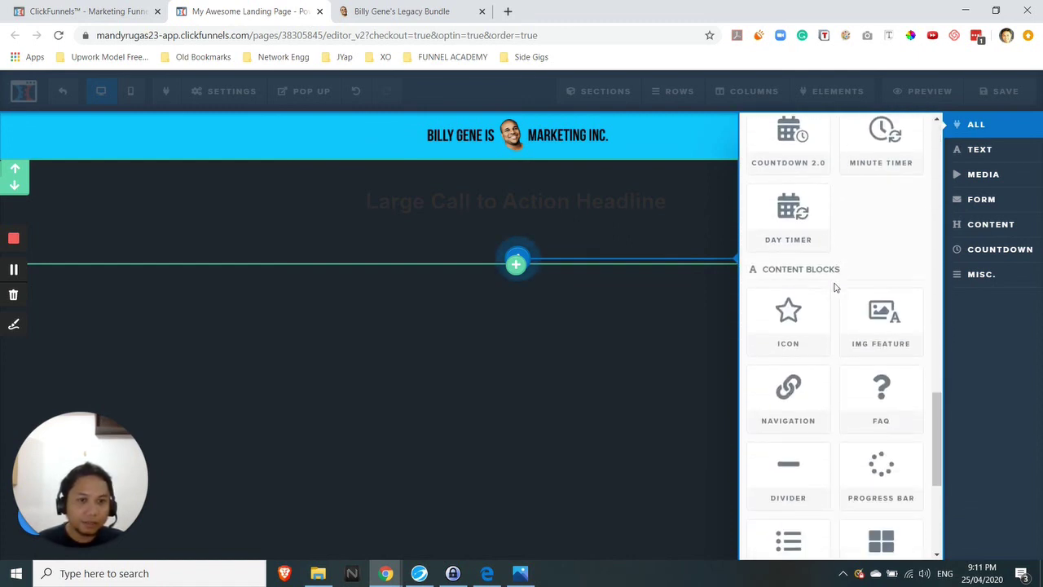
pyautogui.click(789, 280)
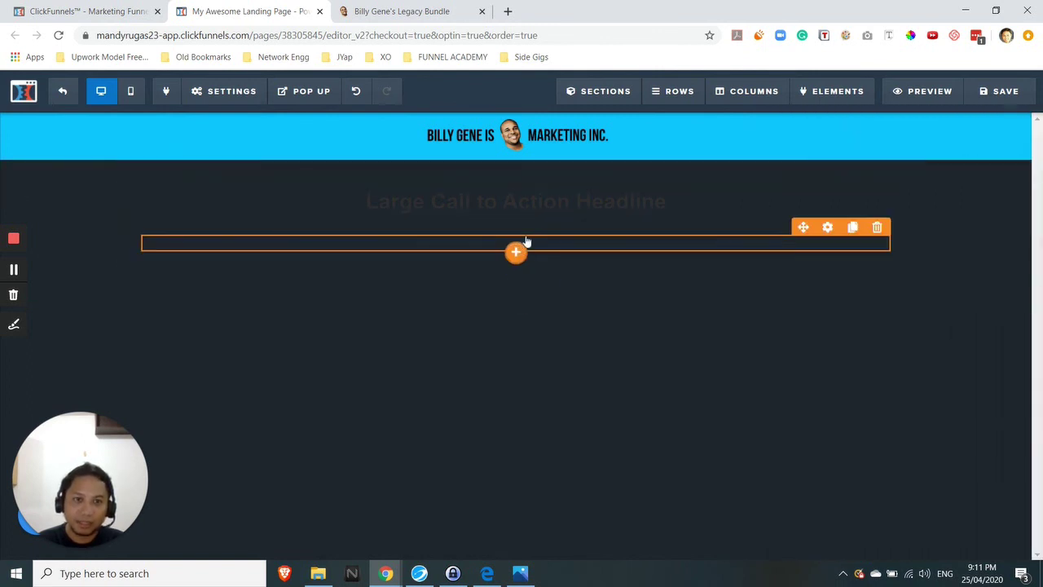
# Add a second Headline element below the divider.
pyautogui.click(516, 255)
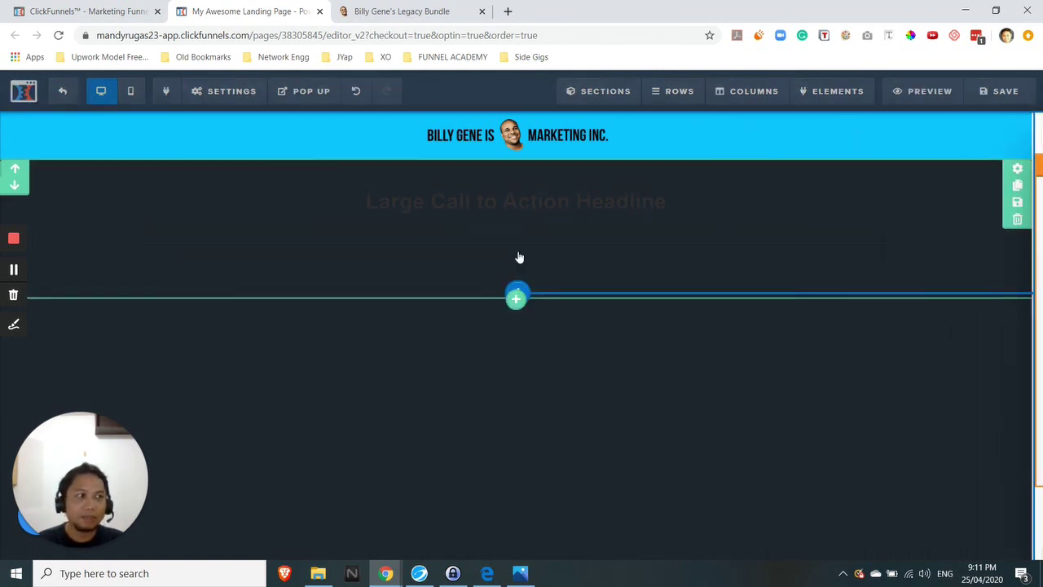
pyautogui.scroll(-3, 783, 249)
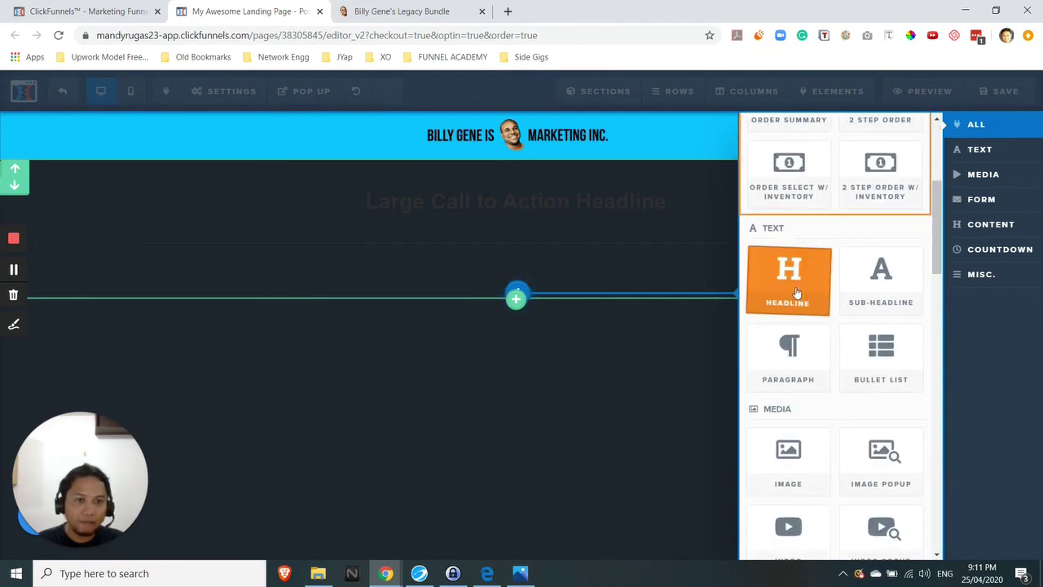
pyautogui.click(788, 273)
# Add a third Headline element beneath the second one, following the text lines in the Legacy Bundle page's title area.
pyautogui.click(399, 11)
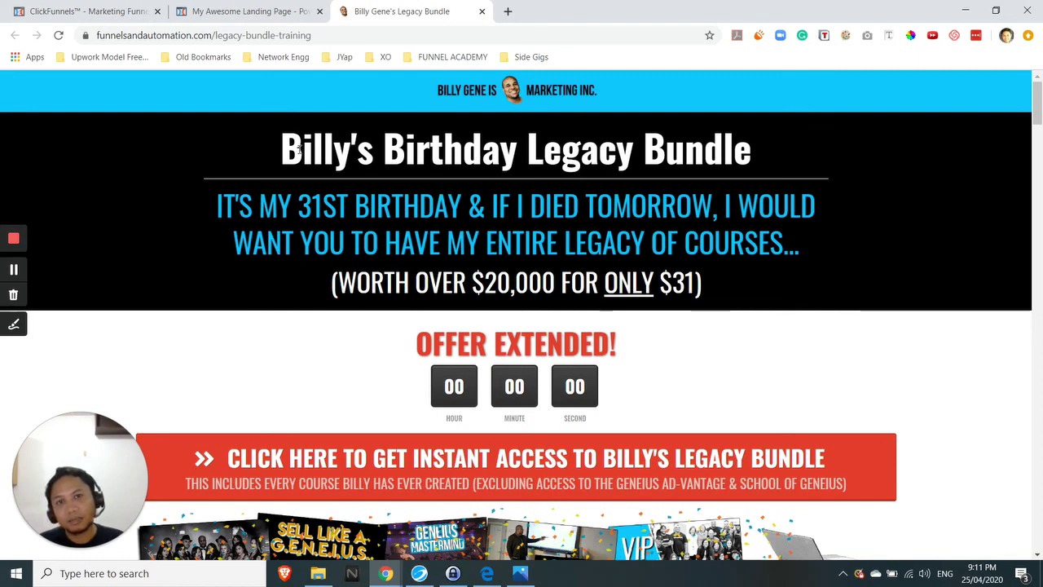
pyautogui.moveTo(281, 149); pyautogui.dragTo(704, 151)
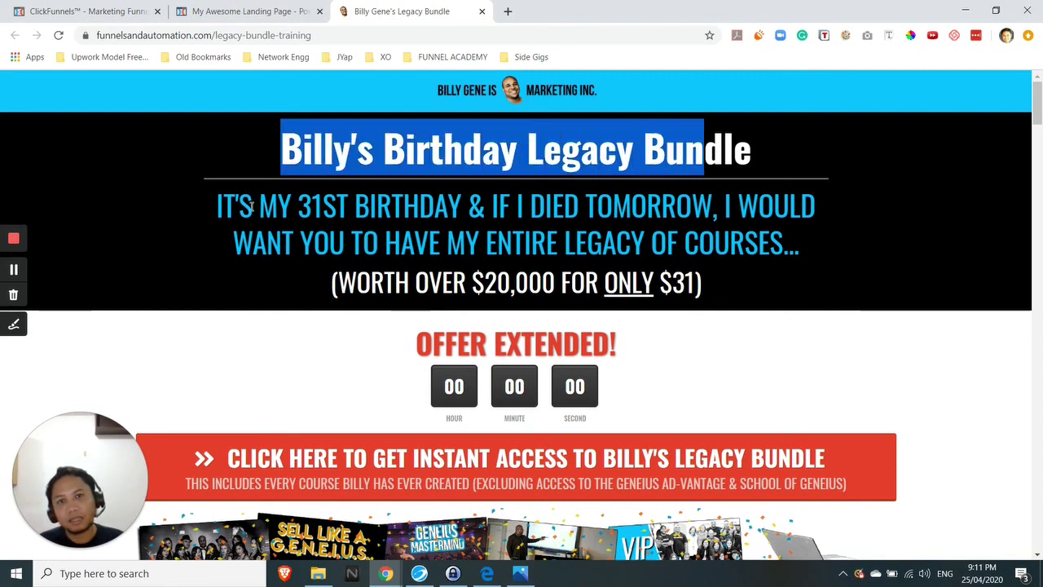
pyautogui.moveTo(257, 206); pyautogui.dragTo(629, 245)
pyautogui.moveTo(371, 281); pyautogui.dragTo(599, 266)
pyautogui.click(514, 232)
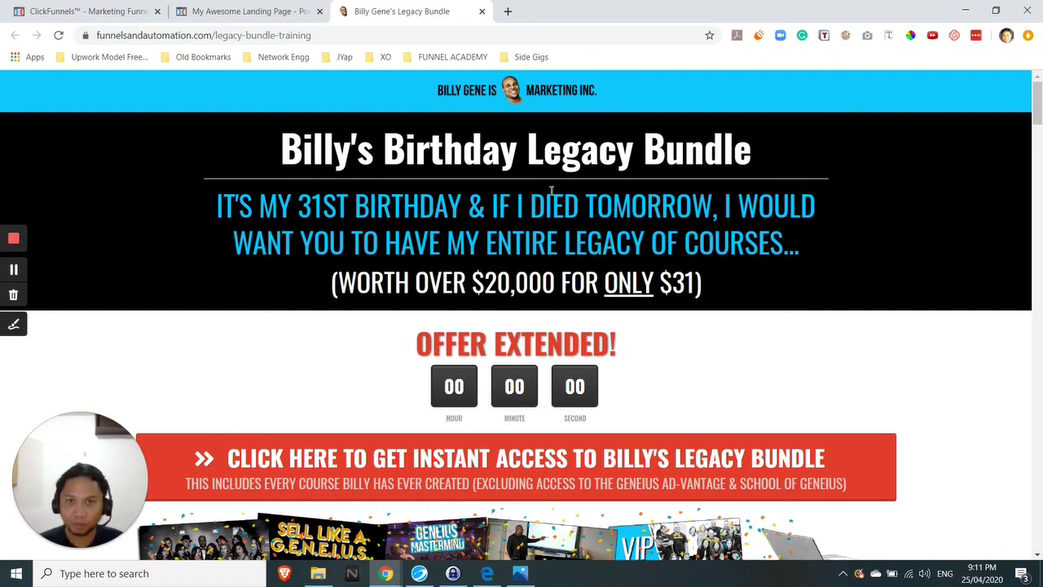
pyautogui.click(241, 11)
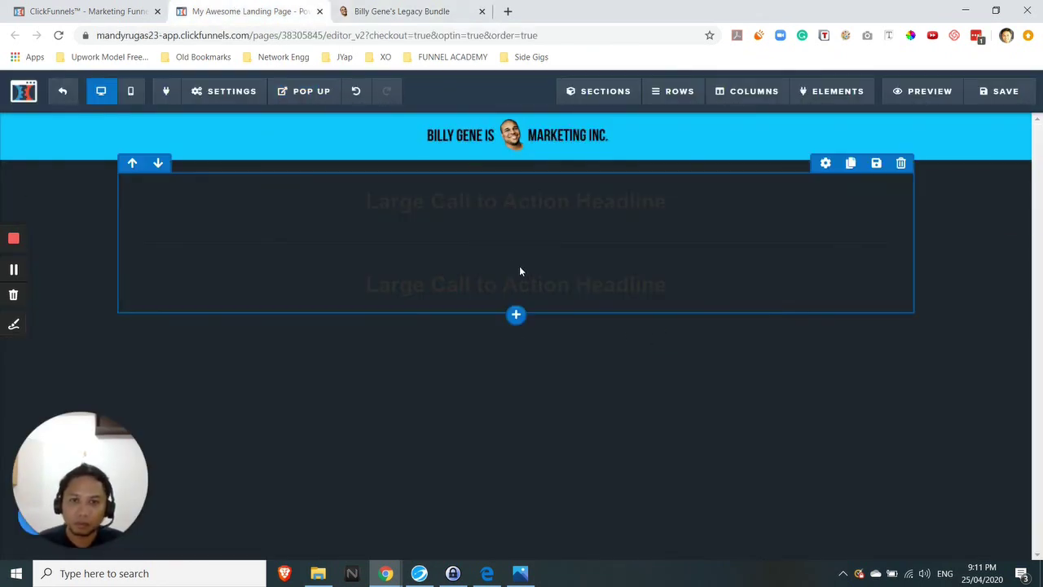
pyautogui.click(516, 302)
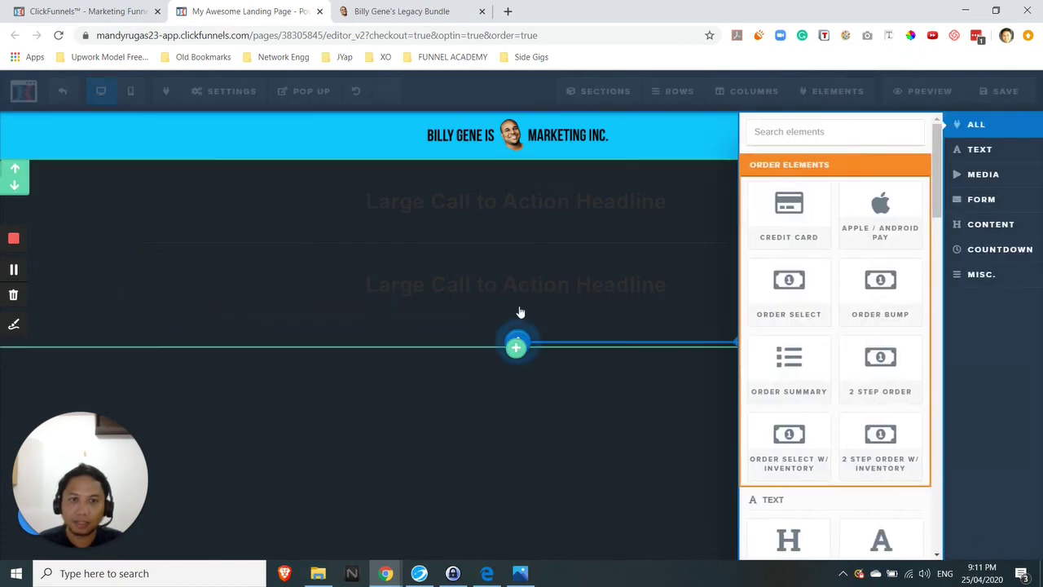
pyautogui.scroll(-3, 820, 321)
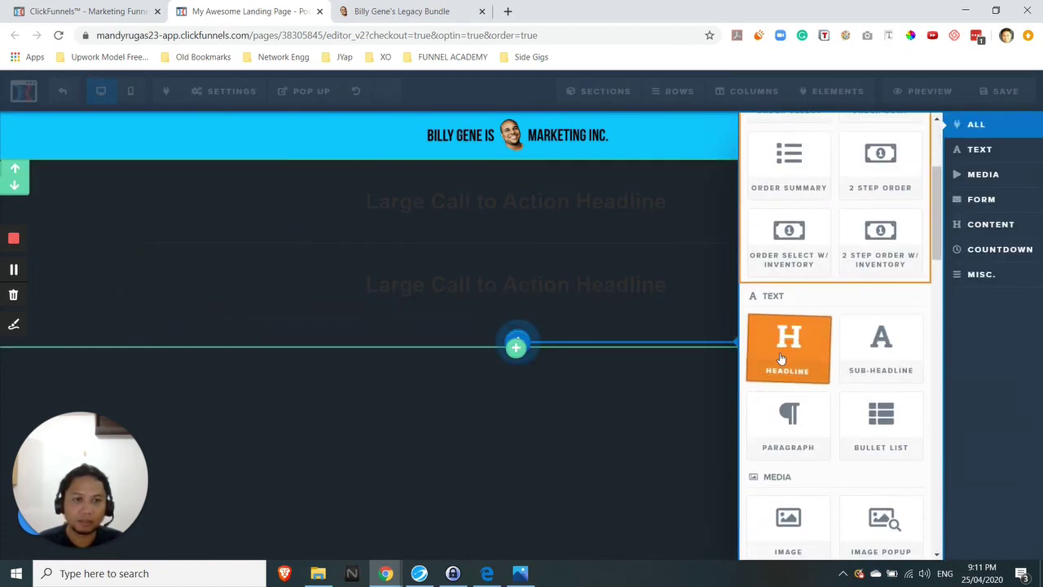
pyautogui.click(781, 358)
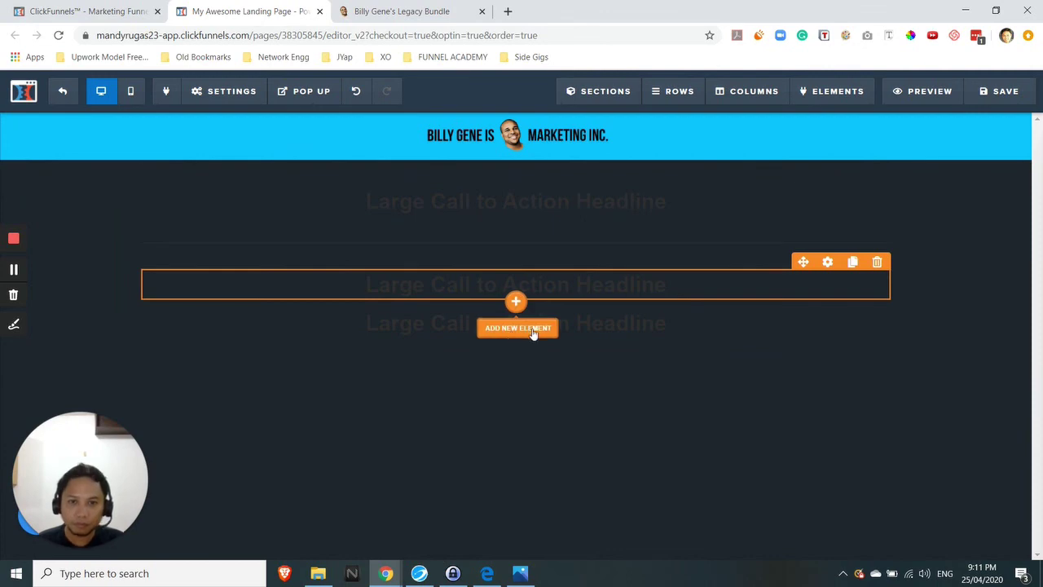
# Replace the first headline's placeholder with "Billy's Birthday Legacy Bundle", copied from the Legacy Bundle page.
pyautogui.click(346, 10)
pyautogui.click(238, 6)
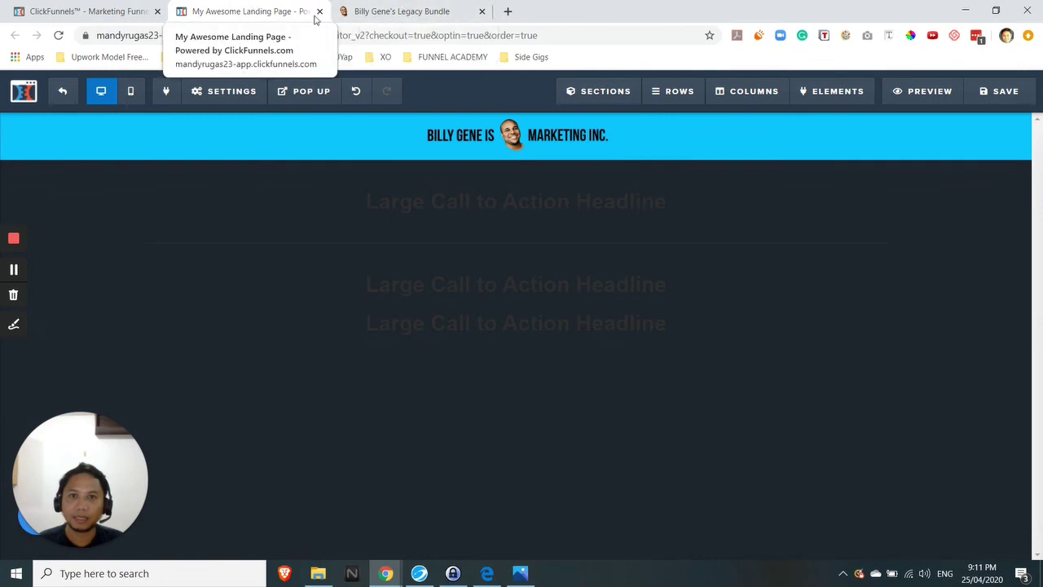
pyautogui.click(435, 8)
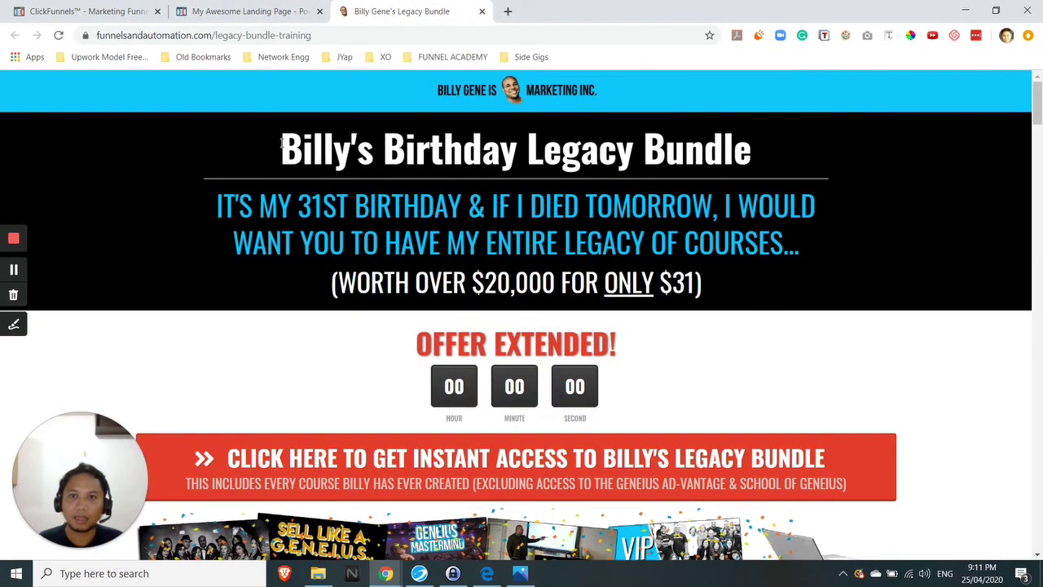
pyautogui.moveTo(282, 142); pyautogui.dragTo(745, 150)
pyautogui.hotkey('ctrl', 'c')
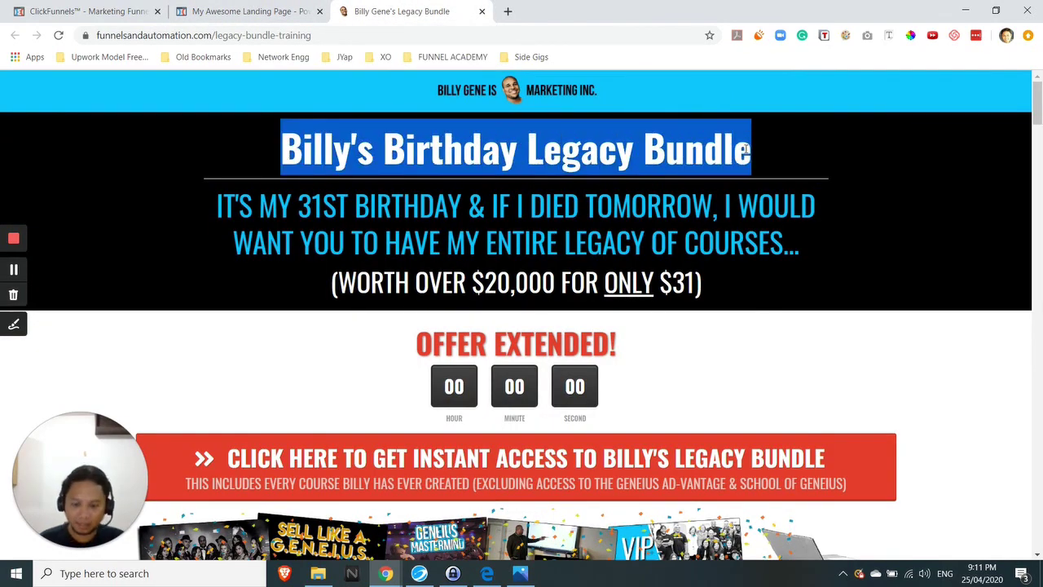
pyautogui.click(308, 5)
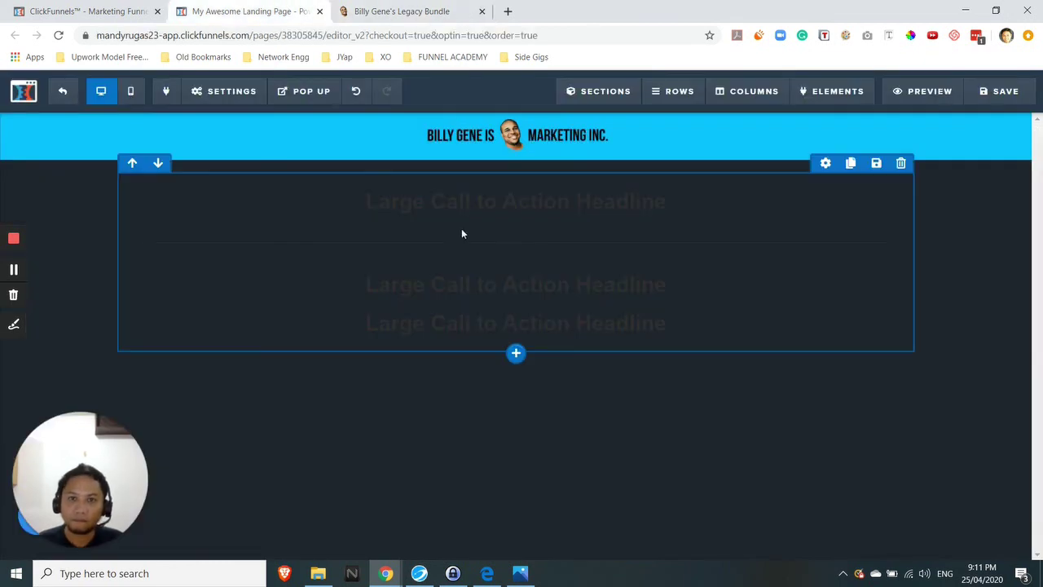
pyautogui.click(481, 200)
pyautogui.moveTo(669, 200); pyautogui.dragTo(371, 193)
pyautogui.hotkey('ctrl', 'v')
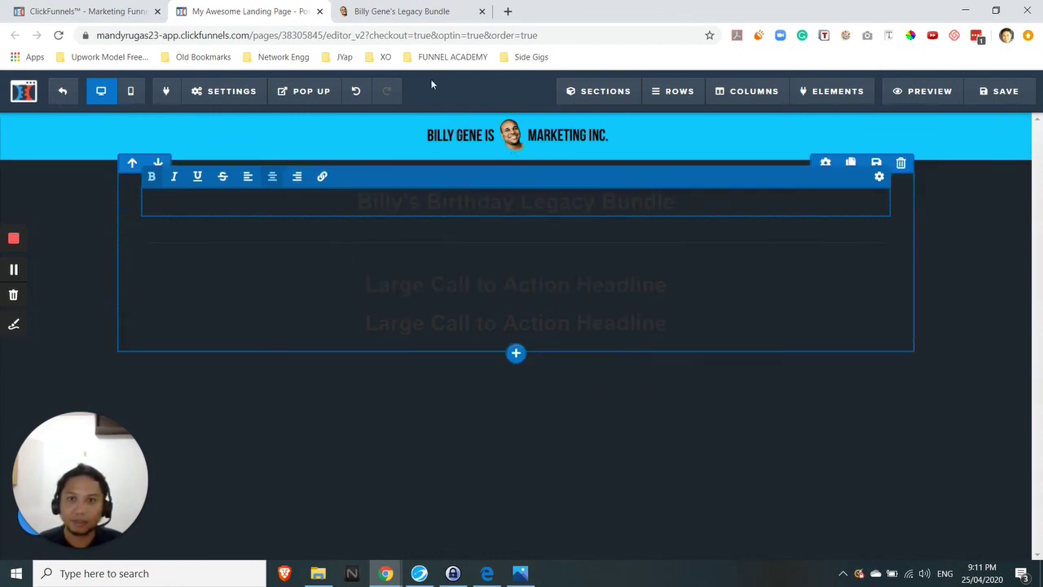
# Replace the second headline's text with the copied line "IT'S MY 31ST BIRTHDAY & IF I DIED TOMORROW, I WOULD WANT YOU TO HAVE MY ENTIRE LEGACY OF COURSES...".
pyautogui.click(412, 9)
pyautogui.moveTo(218, 204); pyautogui.dragTo(801, 244)
pyautogui.hotkey('ctrl', 'c')
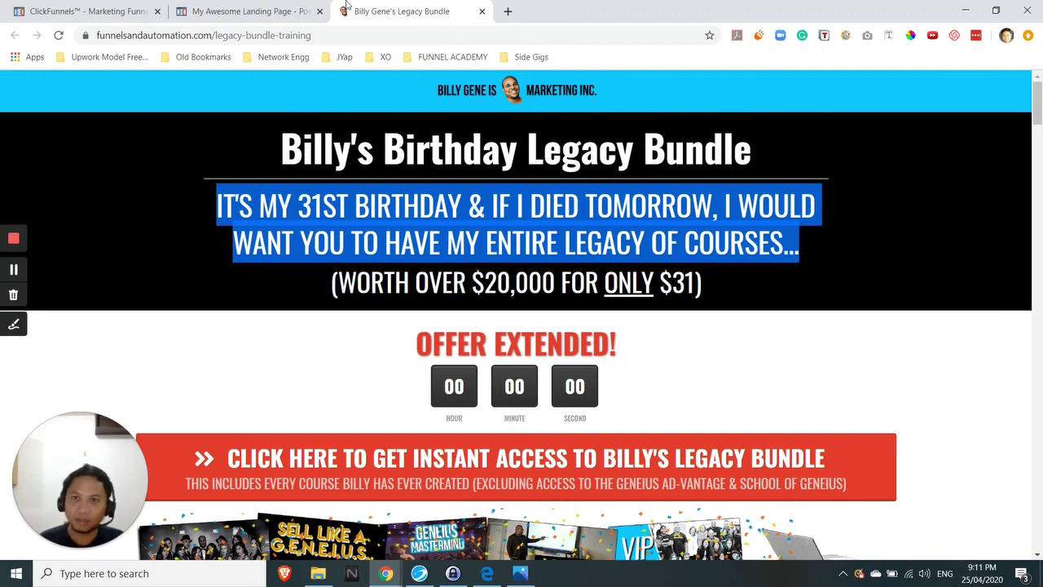
pyautogui.click(253, 10)
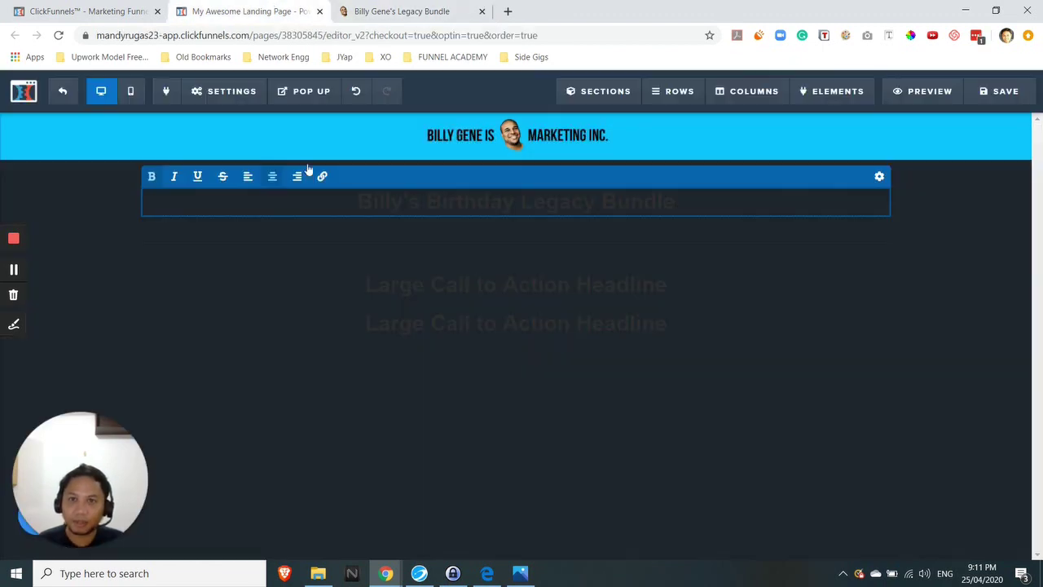
pyautogui.click(675, 283)
pyautogui.moveTo(669, 282); pyautogui.dragTo(358, 289)
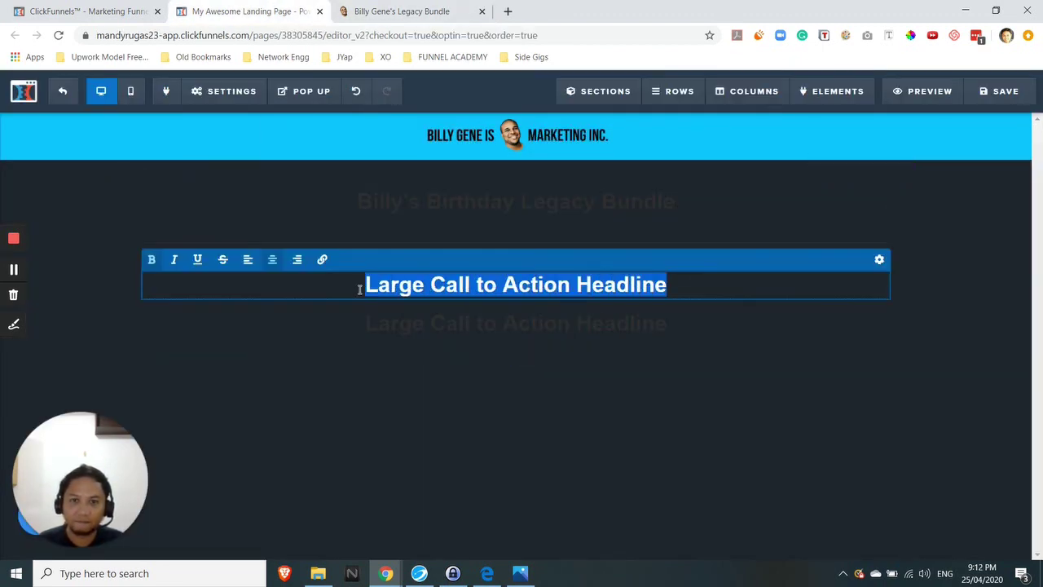
pyautogui.hotkey('ctrl', 'v')
# Replace the third headline's placeholder with "(WORTH OVER $20,000 FOR ONLY $31)", copied from the Legacy Bundle page.
pyautogui.click(397, 16)
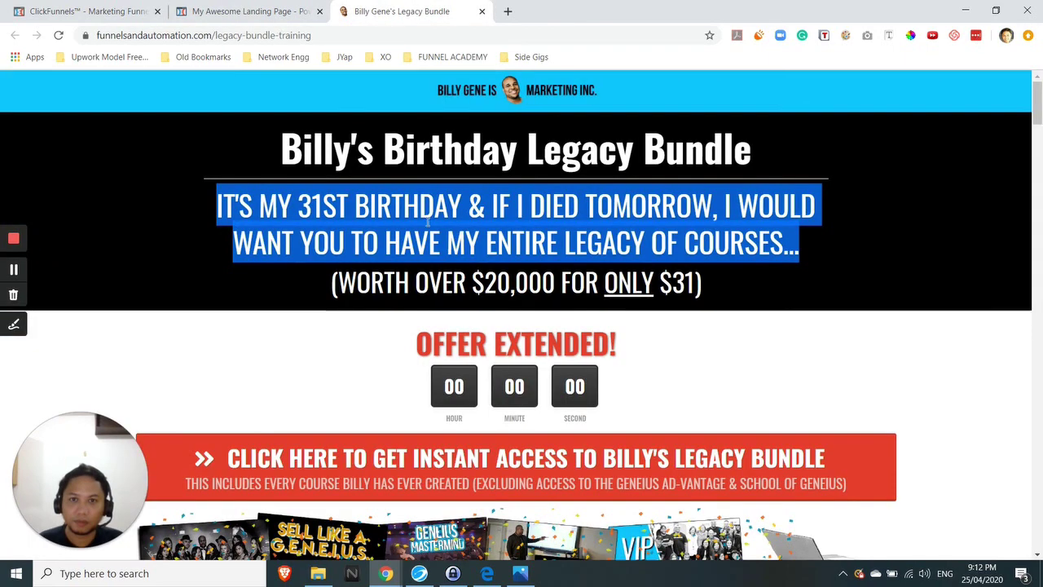
pyautogui.moveTo(334, 283); pyautogui.dragTo(708, 282)
pyautogui.hotkey('ctrl', 'c')
pyautogui.click(248, 12)
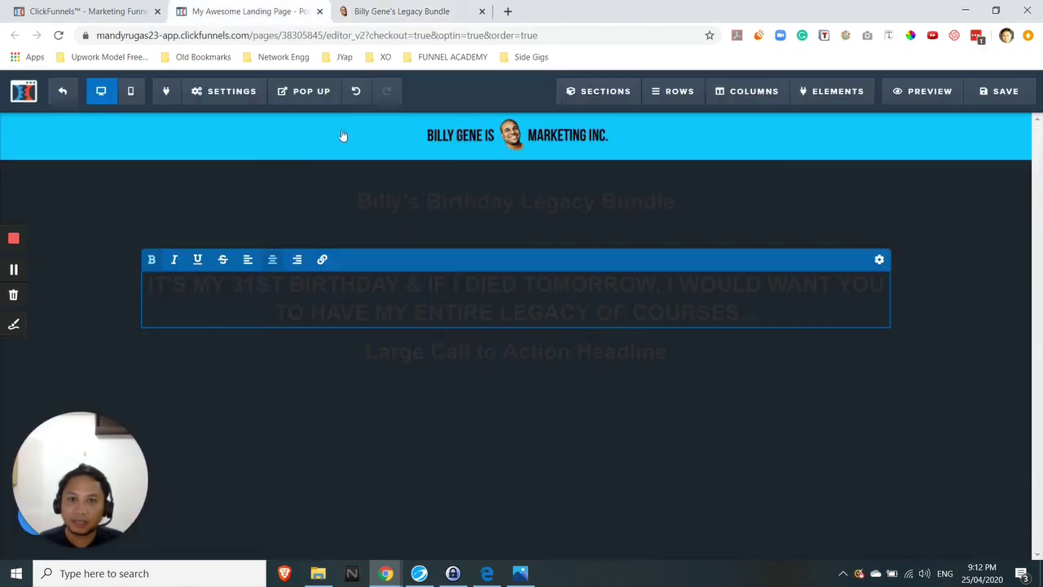
pyautogui.click(424, 355)
pyautogui.click(371, 353)
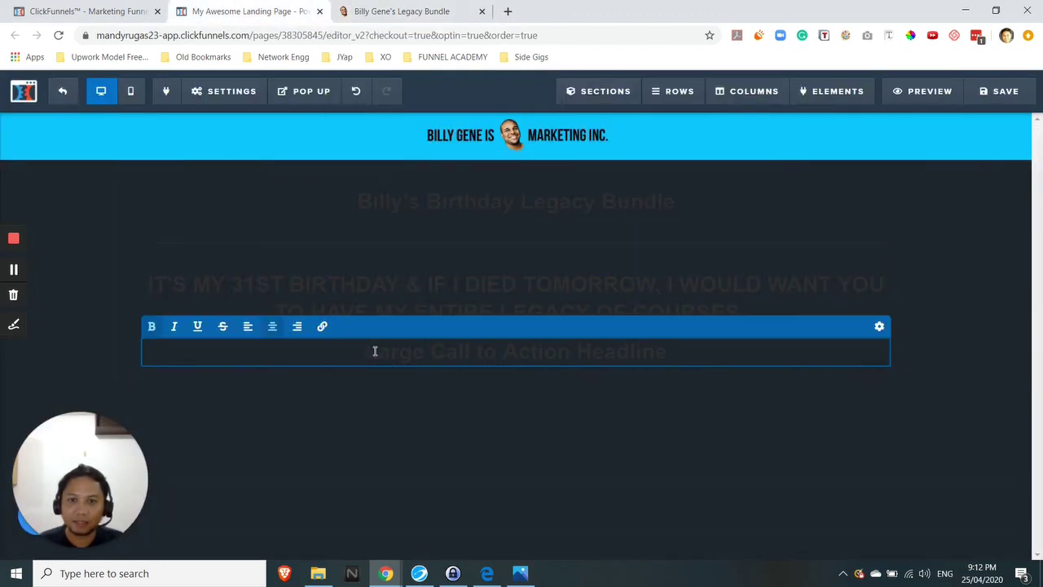
pyautogui.moveTo(371, 351); pyautogui.dragTo(695, 345)
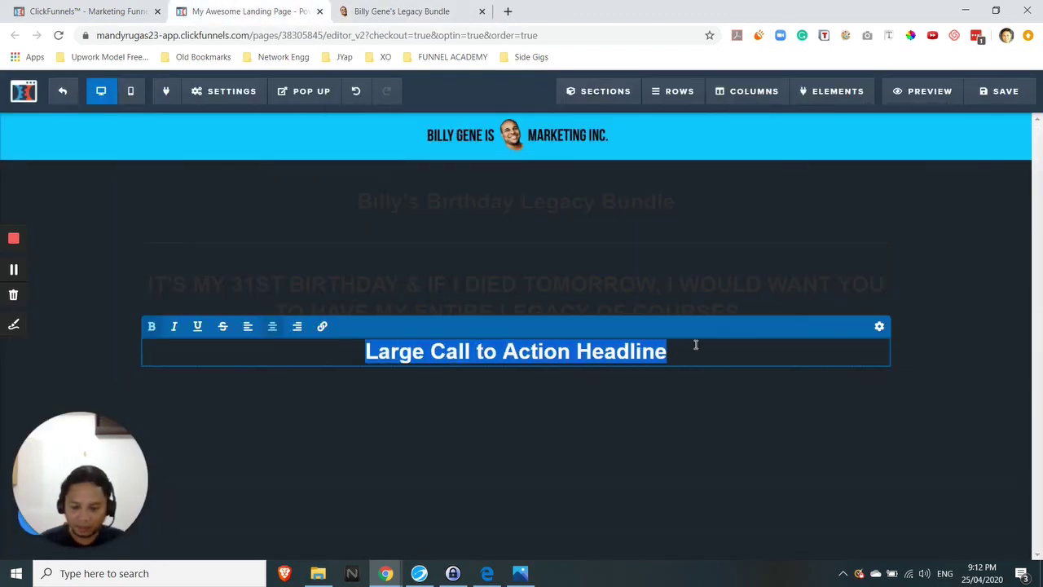
pyautogui.hotkey('ctrl', 'v')
pyautogui.click(963, 295)
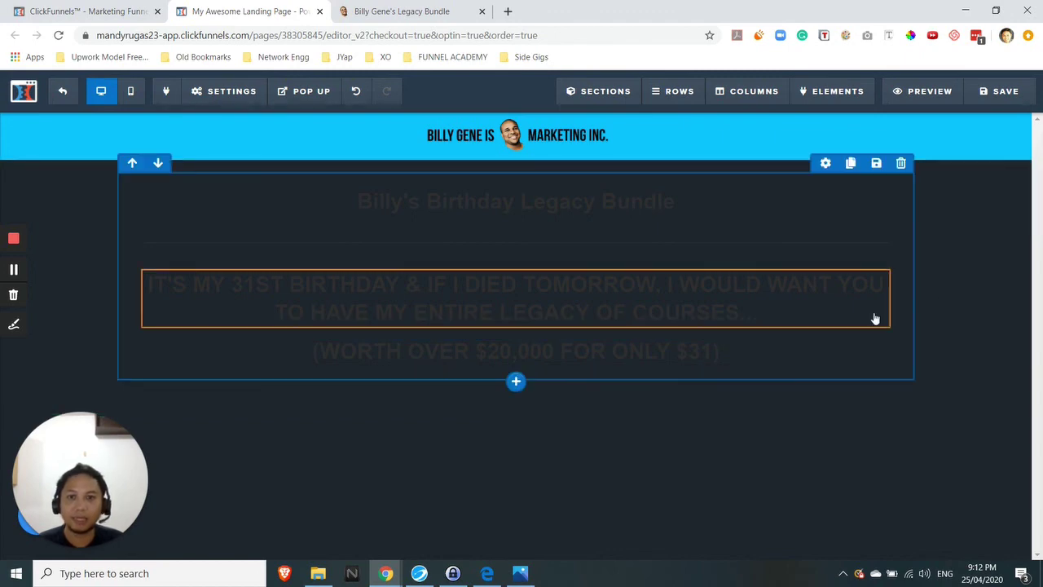
# Inspect the Legacy Bundle page's title with Font Finder and copy its text colour code.
pyautogui.click(391, 11)
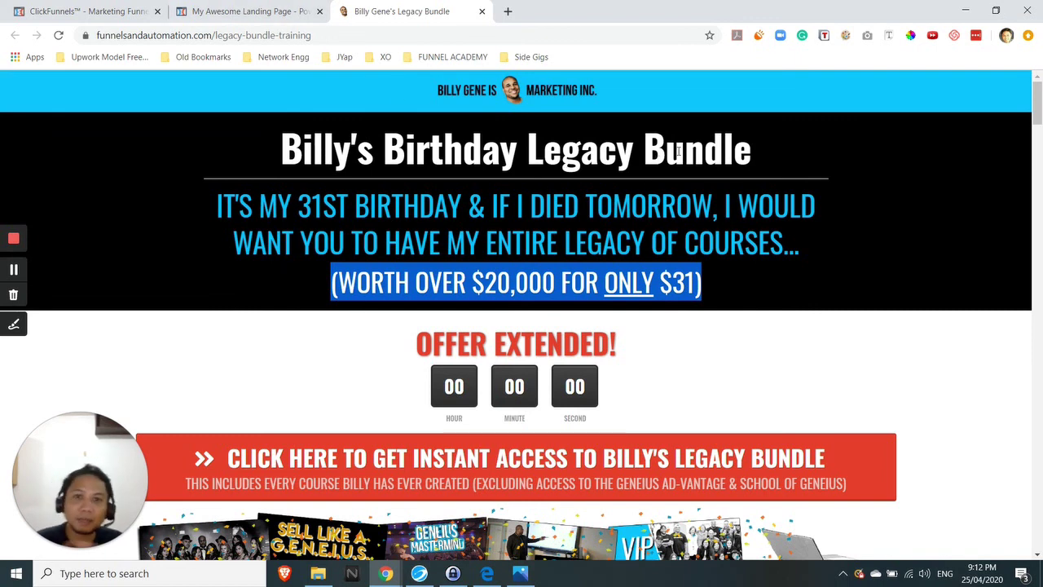
pyautogui.click(888, 36)
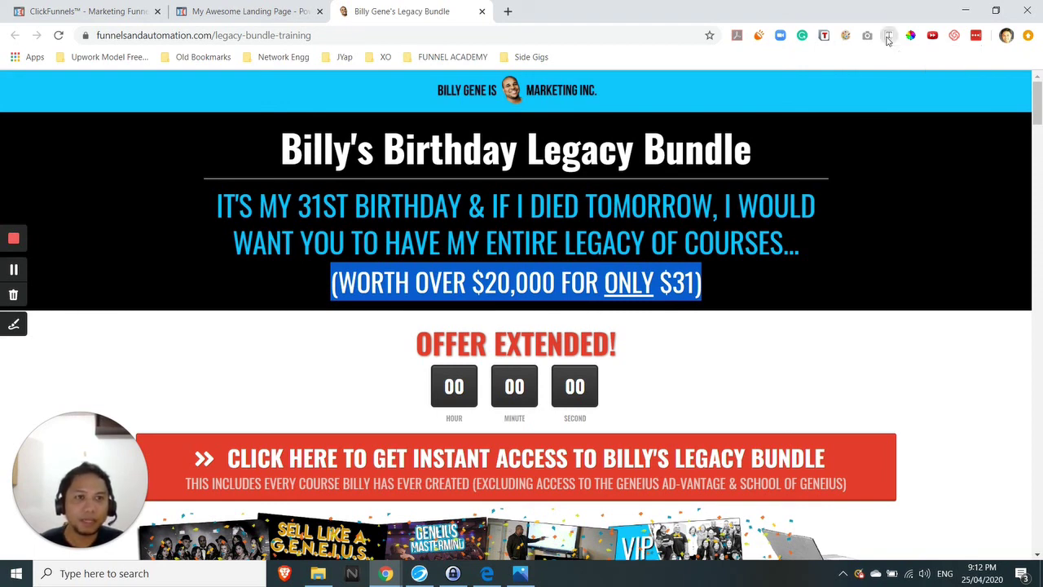
pyautogui.click(554, 148)
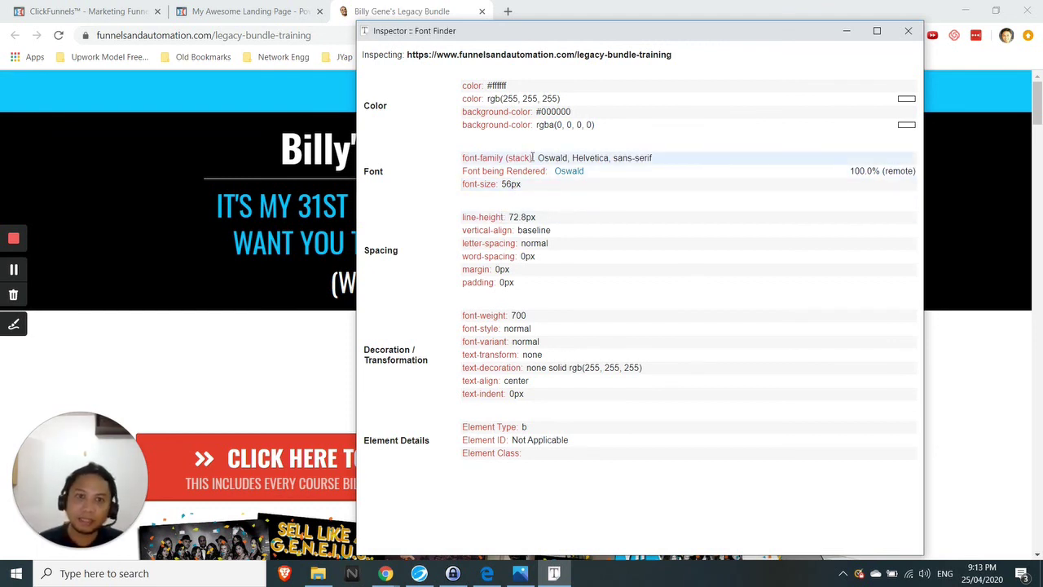
pyautogui.doubleClick(499, 84)
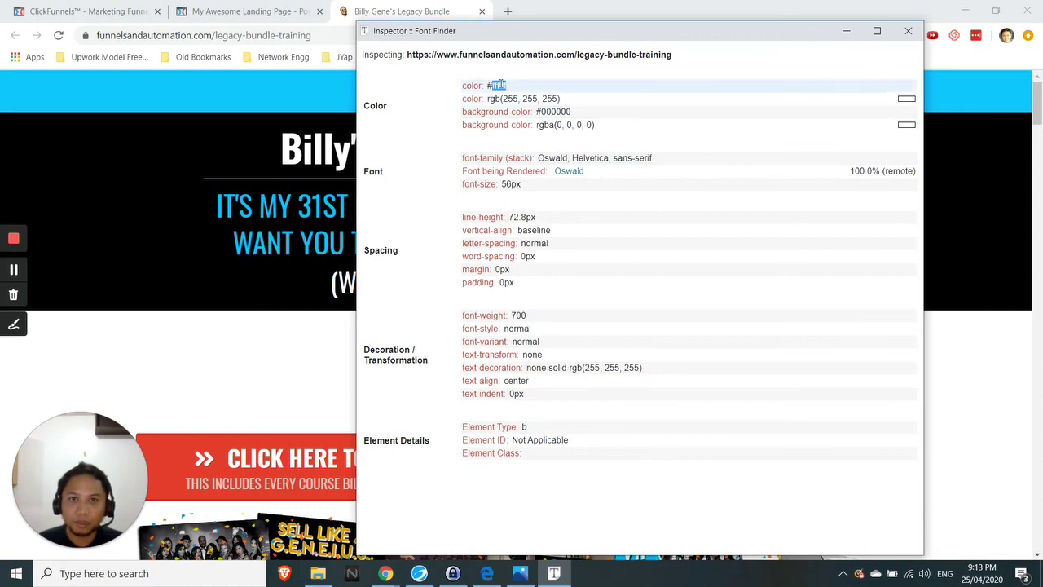
# Set the bold colour of the "Billy's Birthday Legacy Bundle" headline to #ffffff in its settings.
pyautogui.hotkey('ctrl', 'shift', 'Tab')
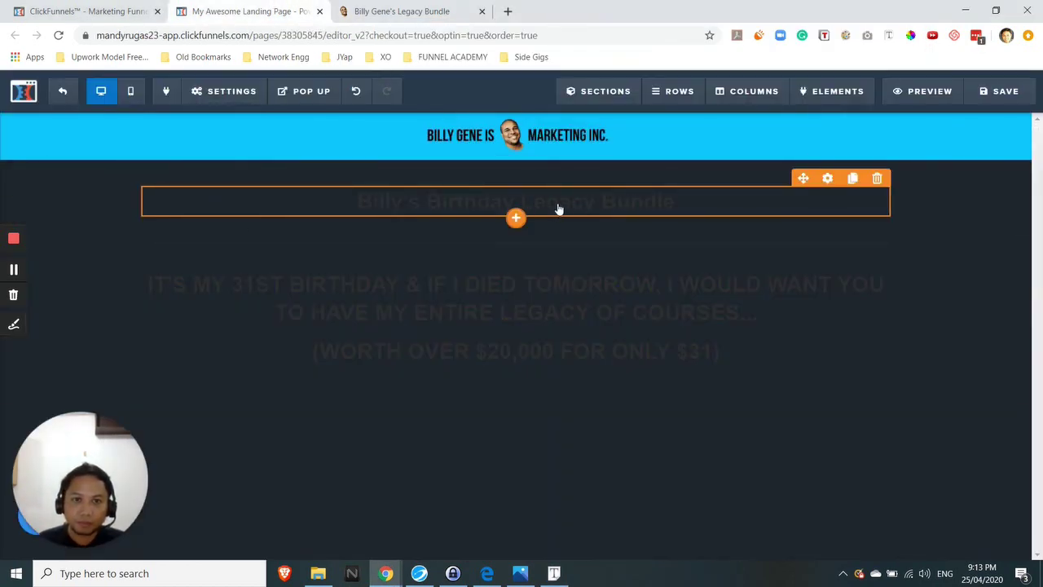
pyautogui.click(828, 178)
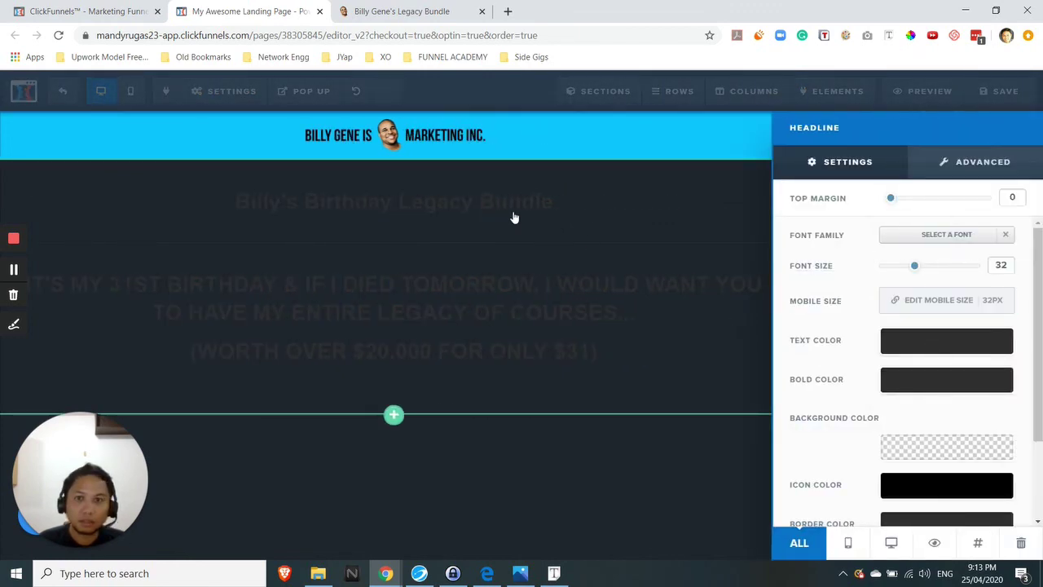
pyautogui.click(939, 387)
pyautogui.doubleClick(960, 347)
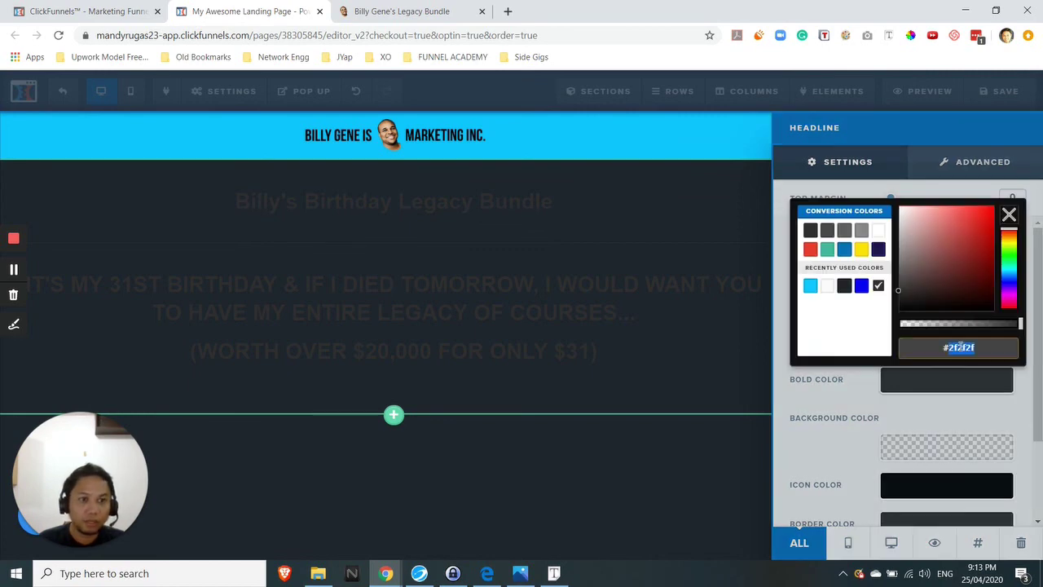
pyautogui.write('ffffff')
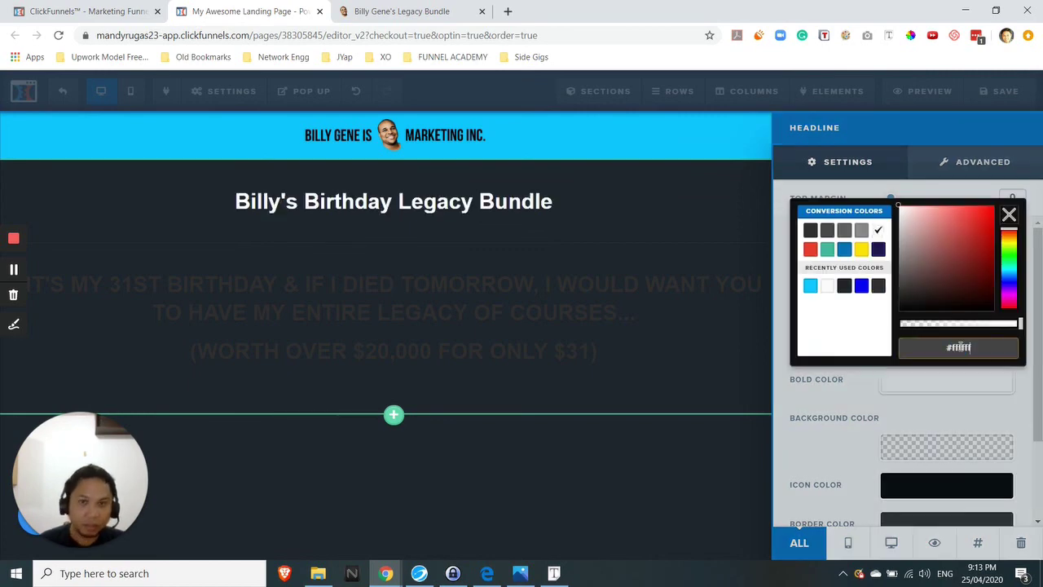
pyautogui.click(430, 200)
# Select the "Billy's Birthday Legacy Bundle" headline text to check its bold formatting, and deselect it.
pyautogui.click(462, 204)
pyautogui.moveTo(684, 203); pyautogui.dragTo(359, 201)
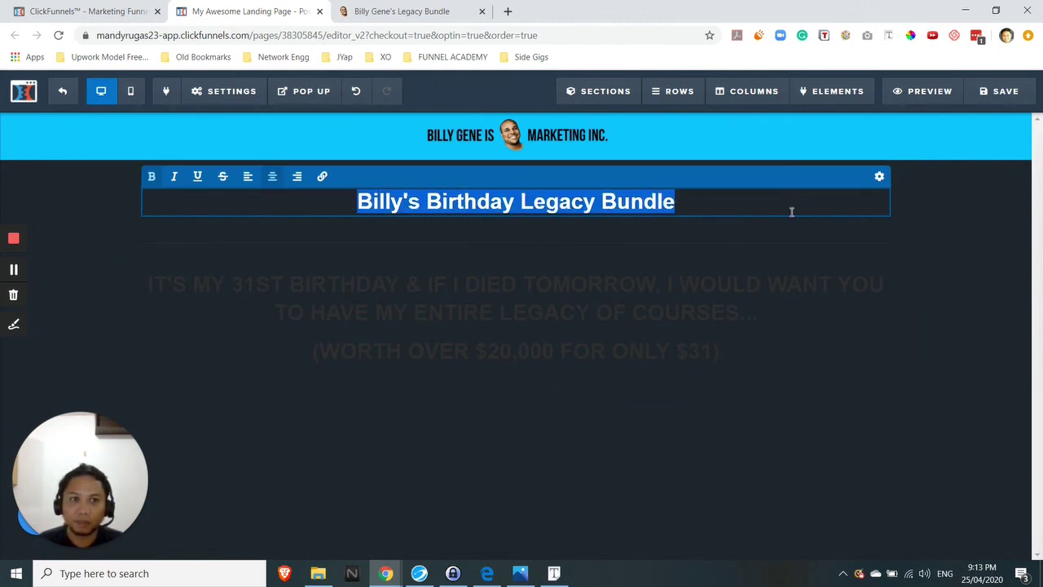
pyautogui.click(692, 202)
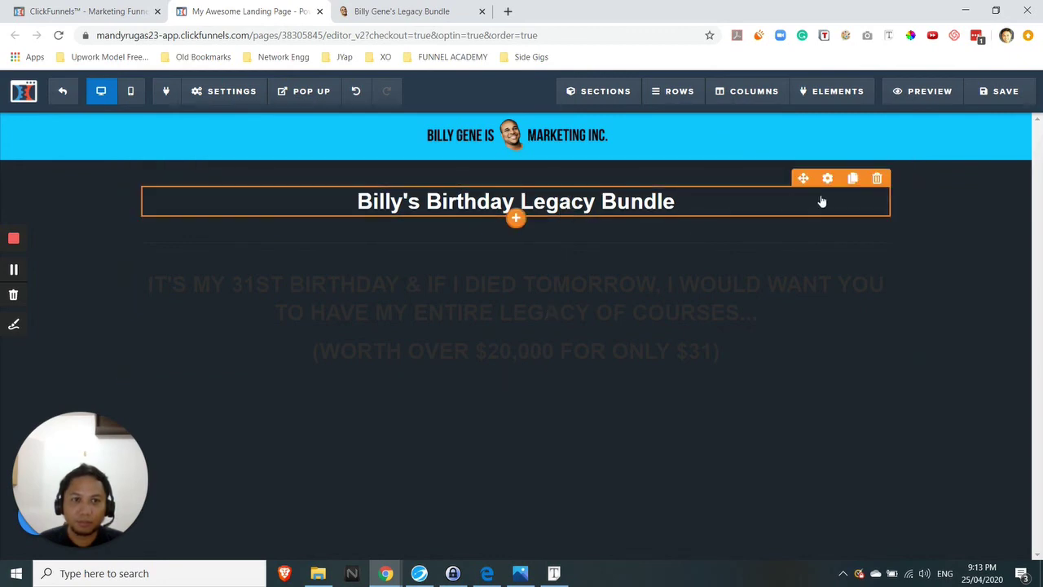
# Set the "Billy's Birthday Legacy Bundle" headline's font size to 56, matching the size reported by Font Finder.
pyautogui.click(826, 176)
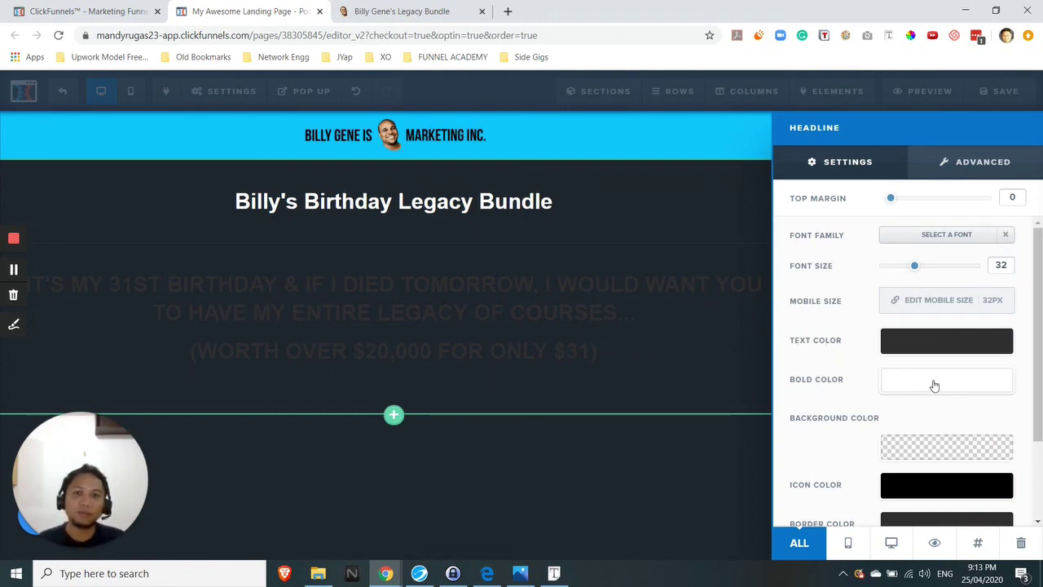
pyautogui.click(395, 12)
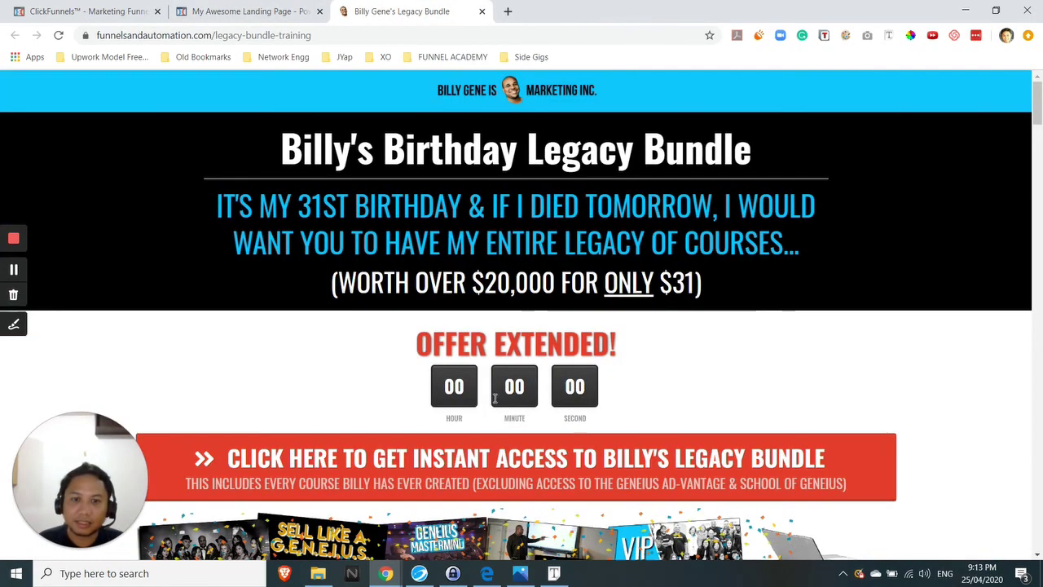
pyautogui.click(553, 573)
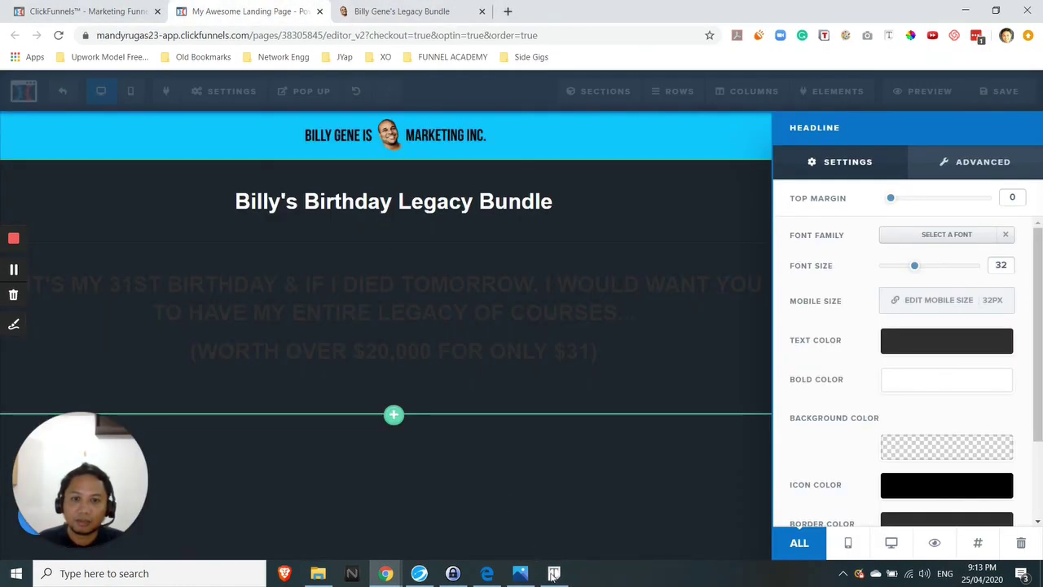
pyautogui.click(554, 574)
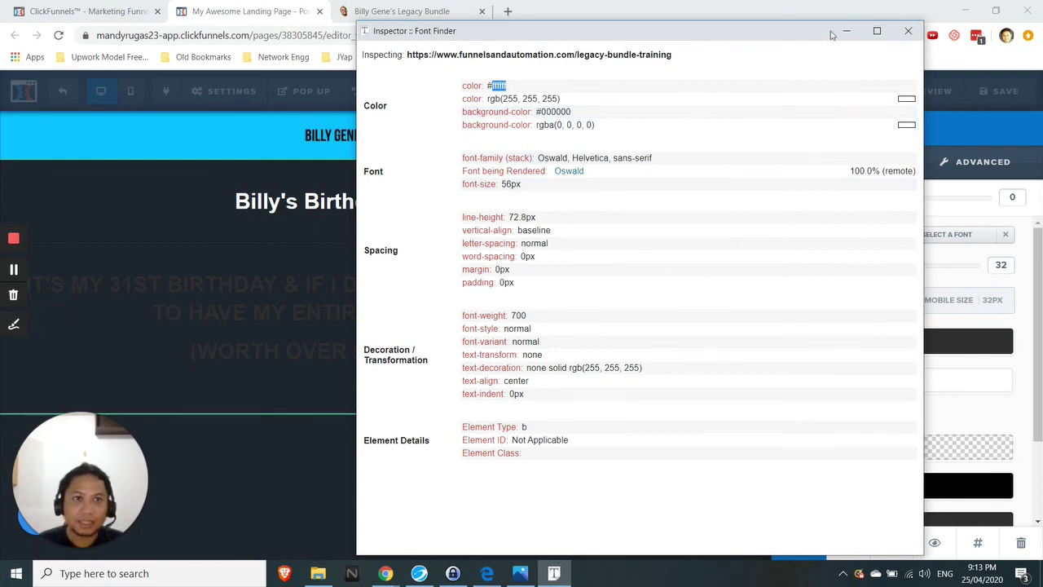
pyautogui.click(1003, 269)
pyautogui.doubleClick(1001, 263)
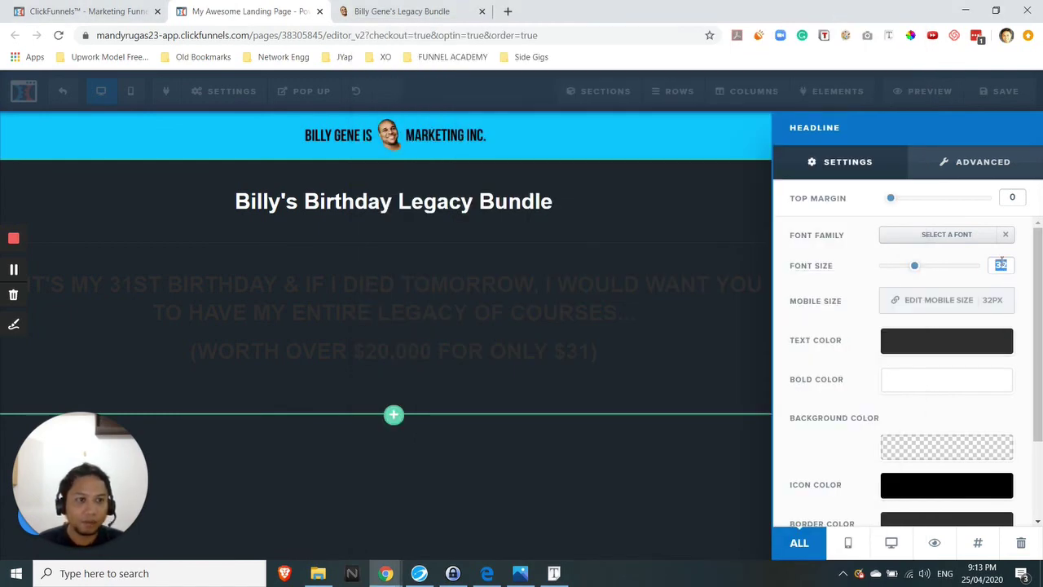
pyautogui.write('56')
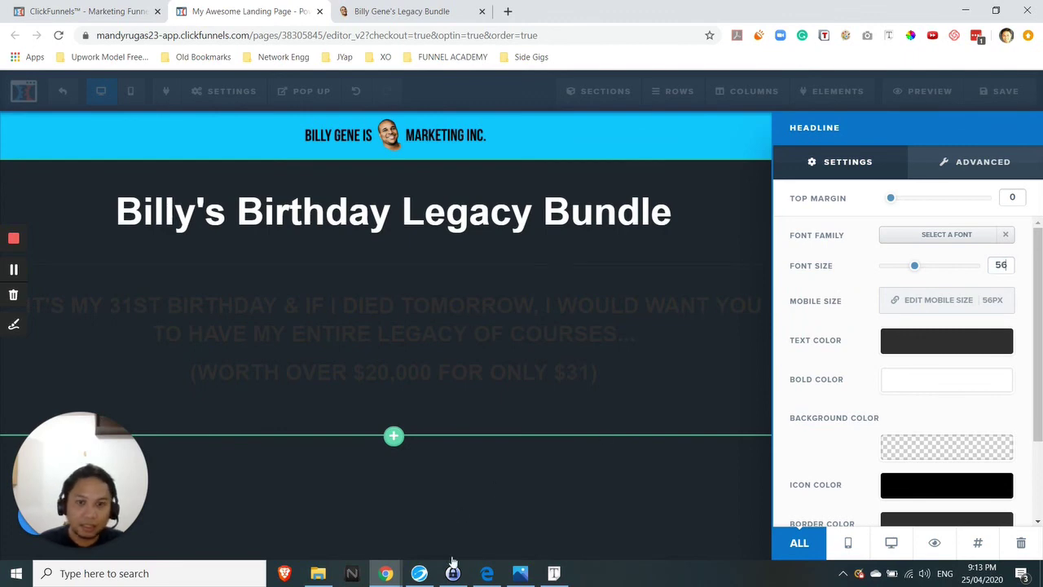
# Check the title's font family in Font Finder and set the "Billy's Birthday Legacy Bundle" headline's font to Oswald.
pyautogui.click(553, 572)
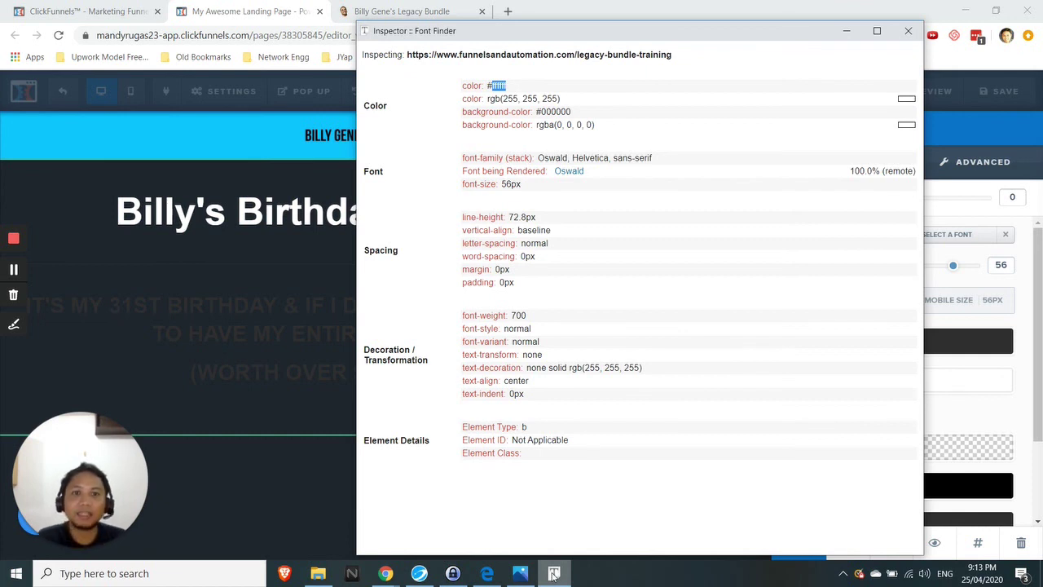
pyautogui.click(553, 572)
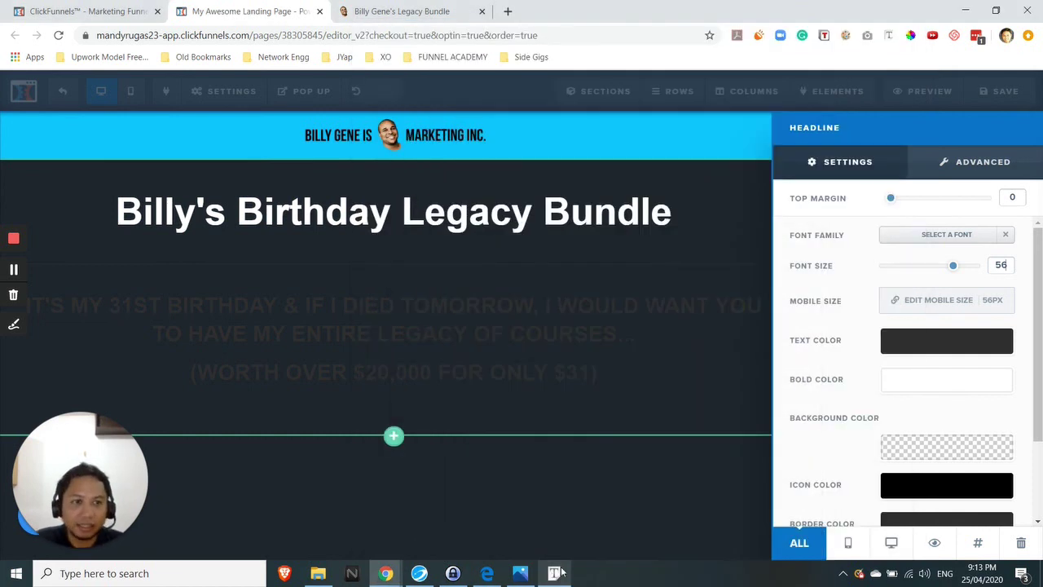
pyautogui.click(926, 238)
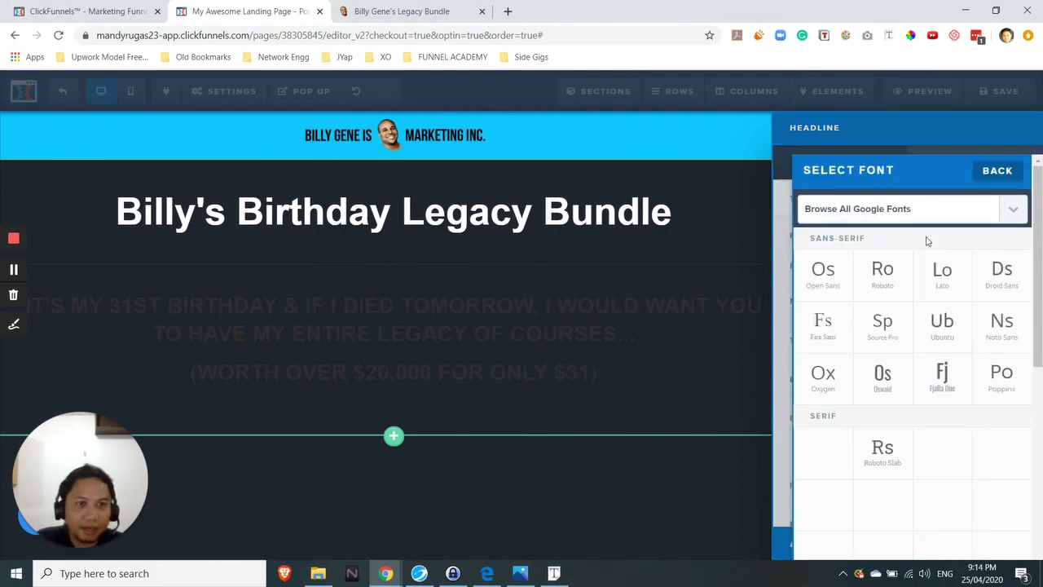
pyautogui.click(554, 575)
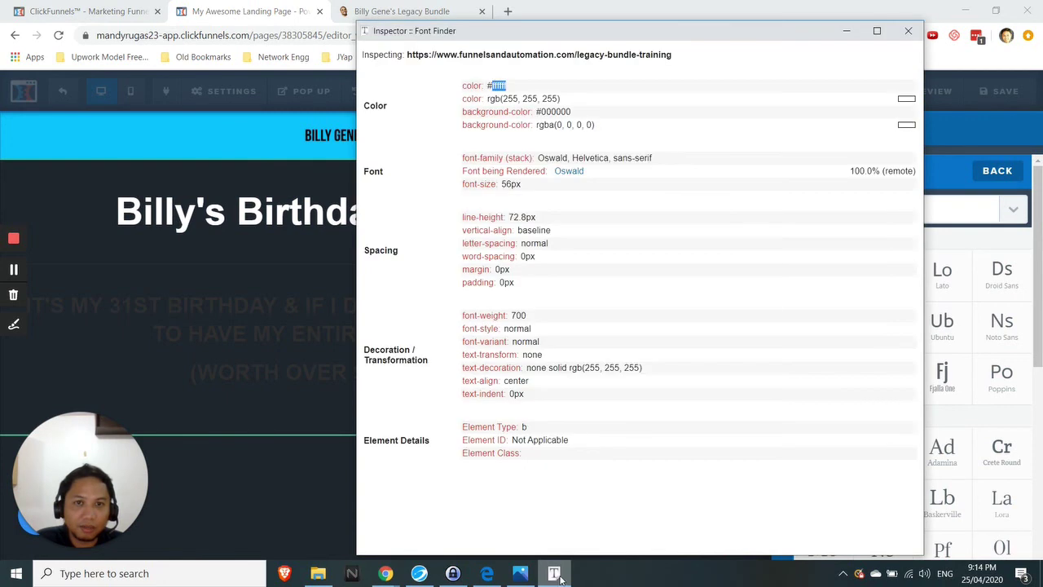
pyautogui.click(557, 575)
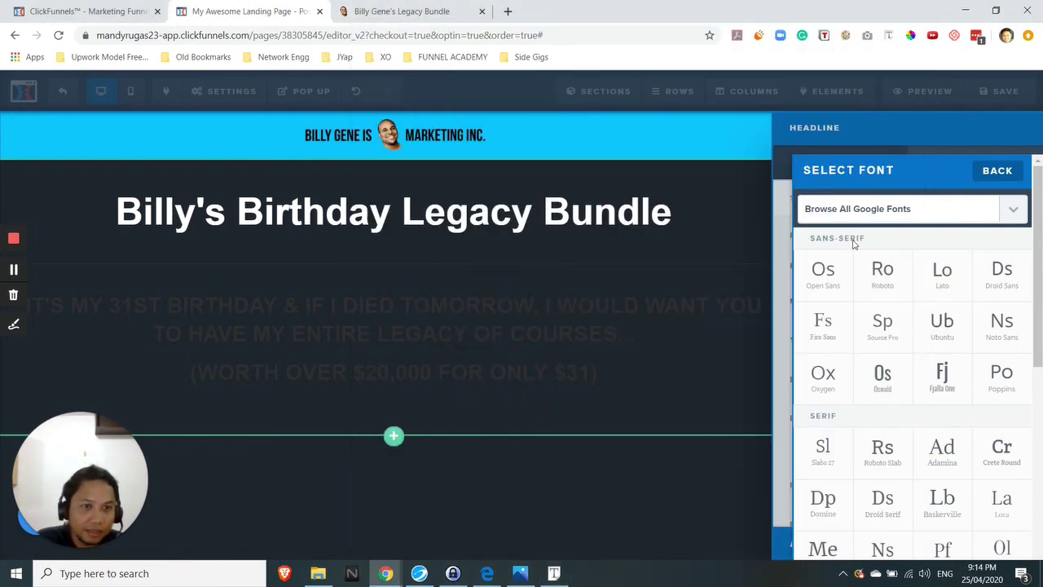
pyautogui.click(881, 375)
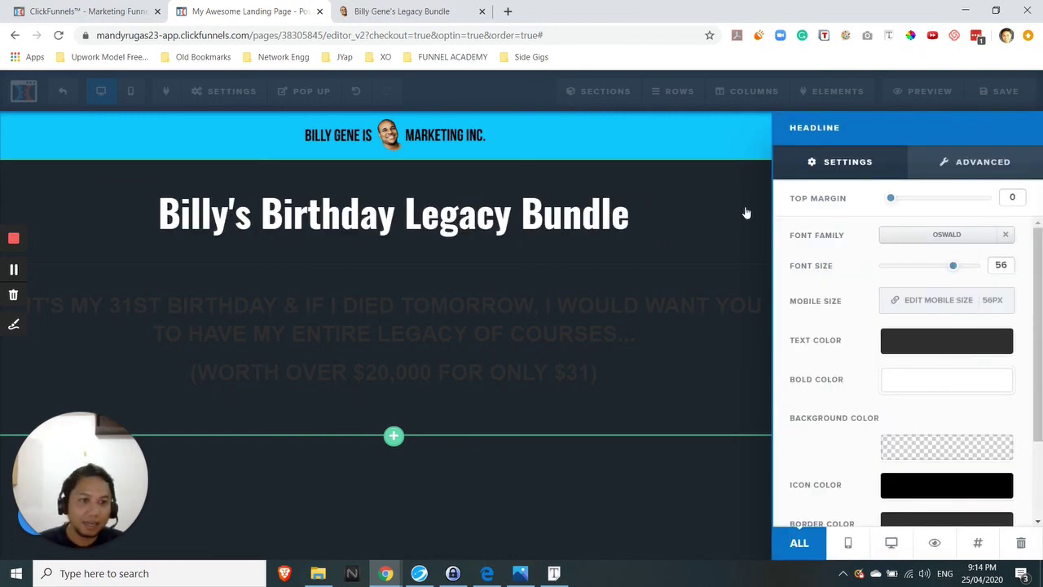
# Compare the styled title headline with the original on Billy Gene's Legacy Bundle page, closing the headline settings.
pyautogui.click(440, 11)
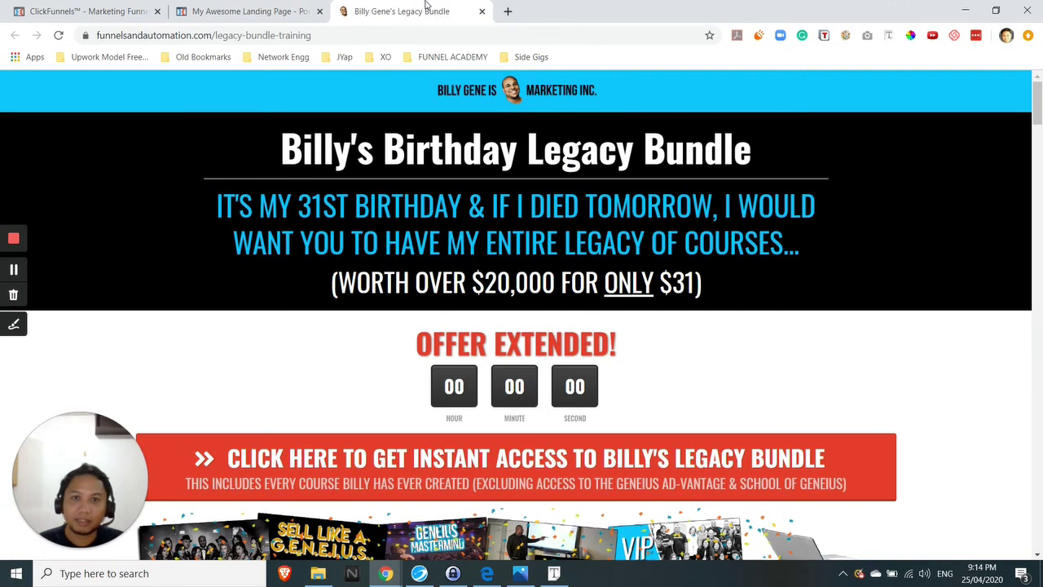
pyautogui.click(245, 11)
pyautogui.click(422, 12)
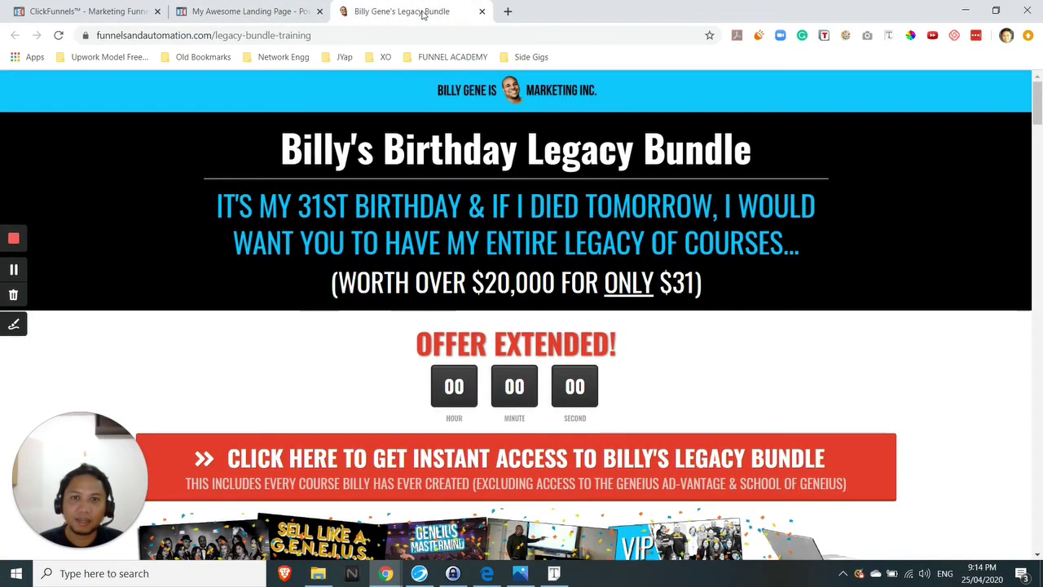
pyautogui.click(259, 11)
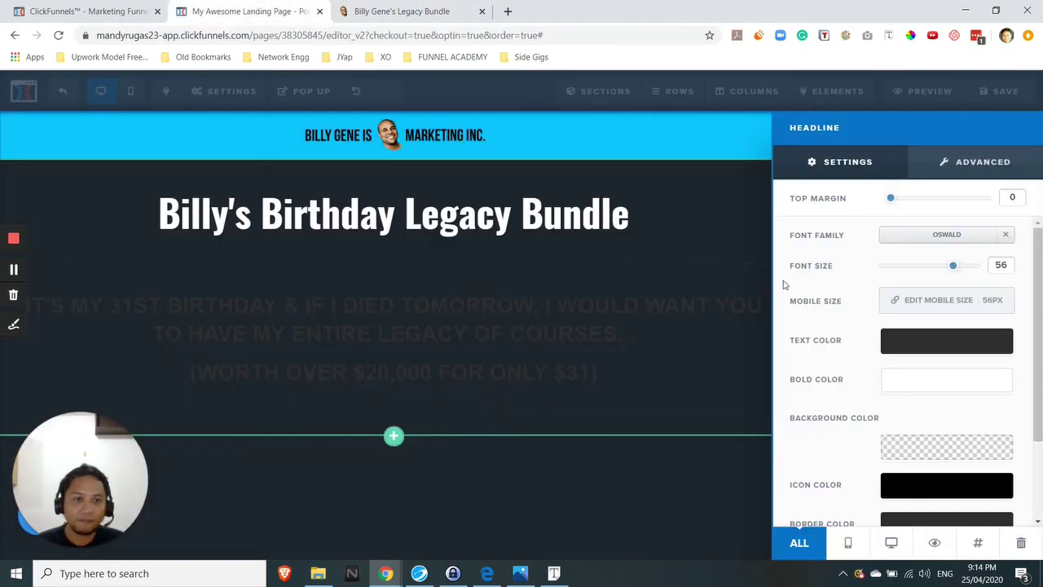
pyautogui.click(754, 235)
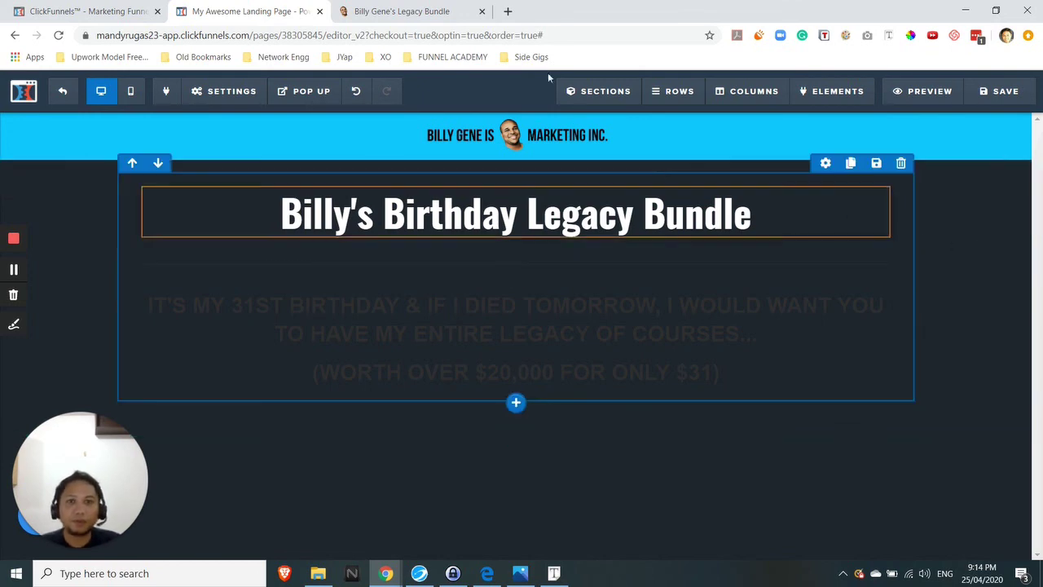
pyautogui.click(363, 10)
pyautogui.click(256, 10)
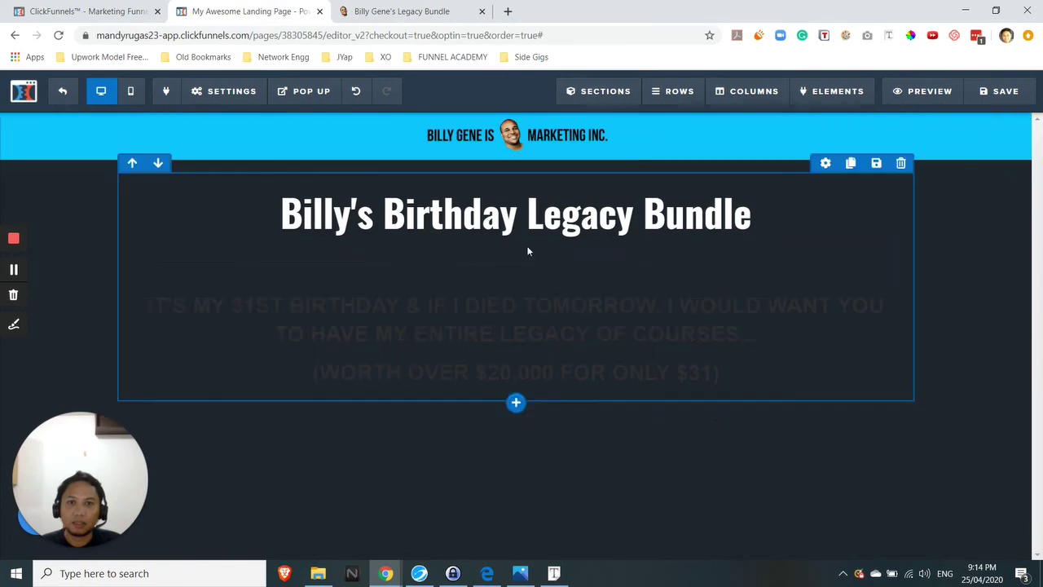
# Inspect the "IT'S MY 31ST BIRTHDAY" headline on the Legacy Bundle page with Font Finder and copy its text colour code.
pyautogui.click(365, 10)
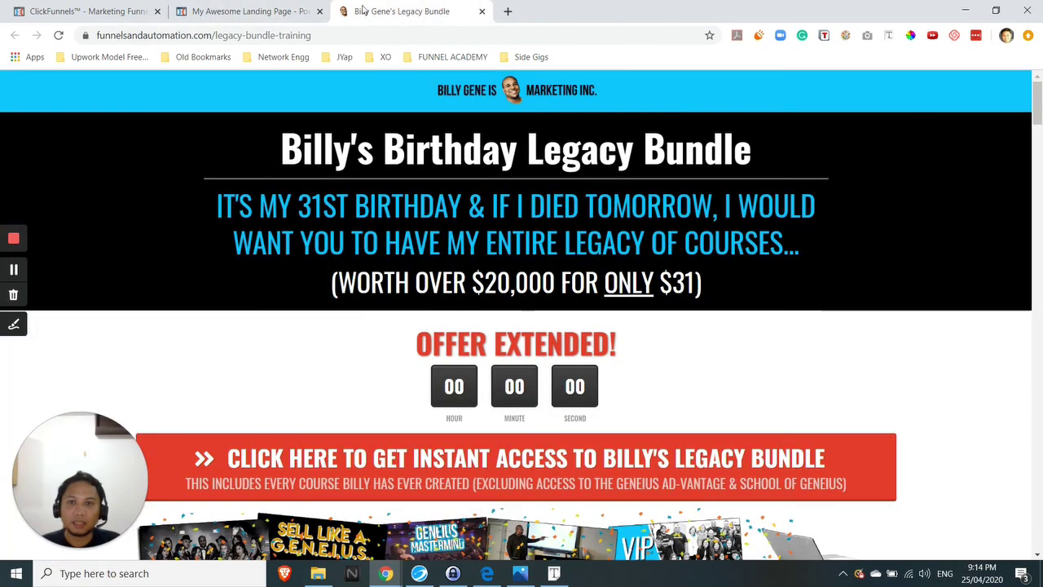
pyautogui.click(890, 36)
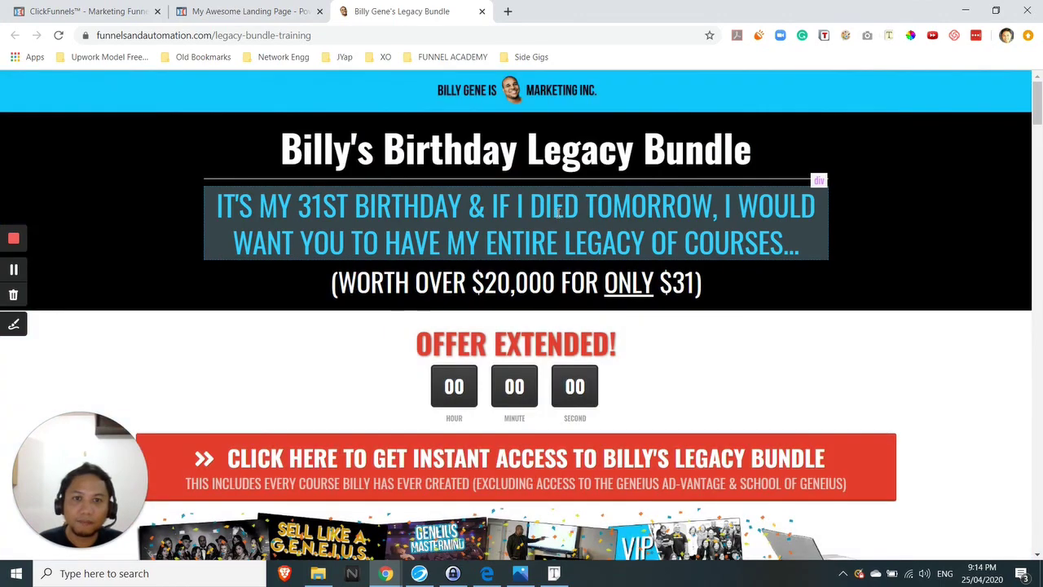
pyautogui.click(557, 212)
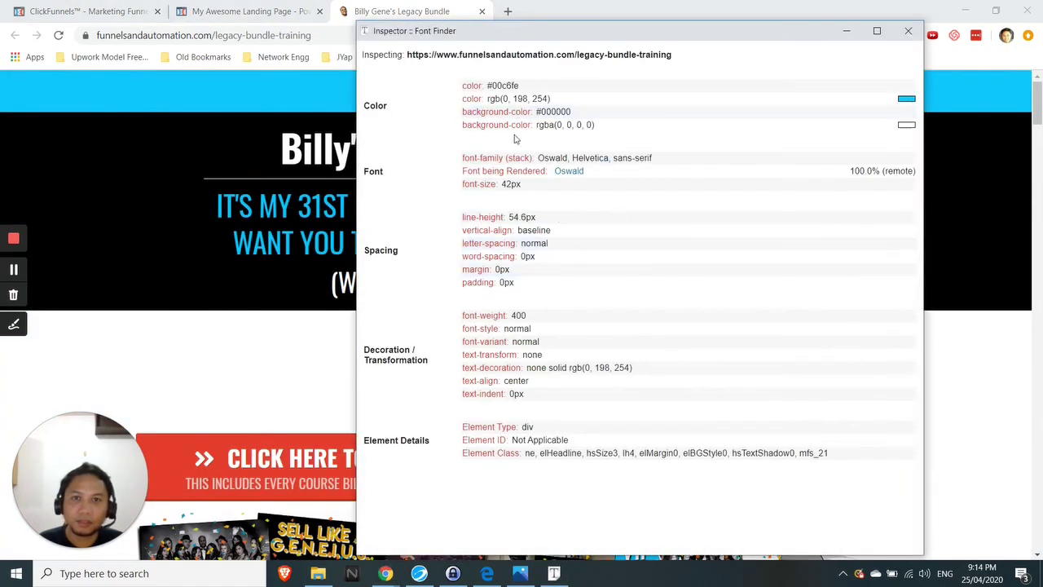
pyautogui.doubleClick(504, 85)
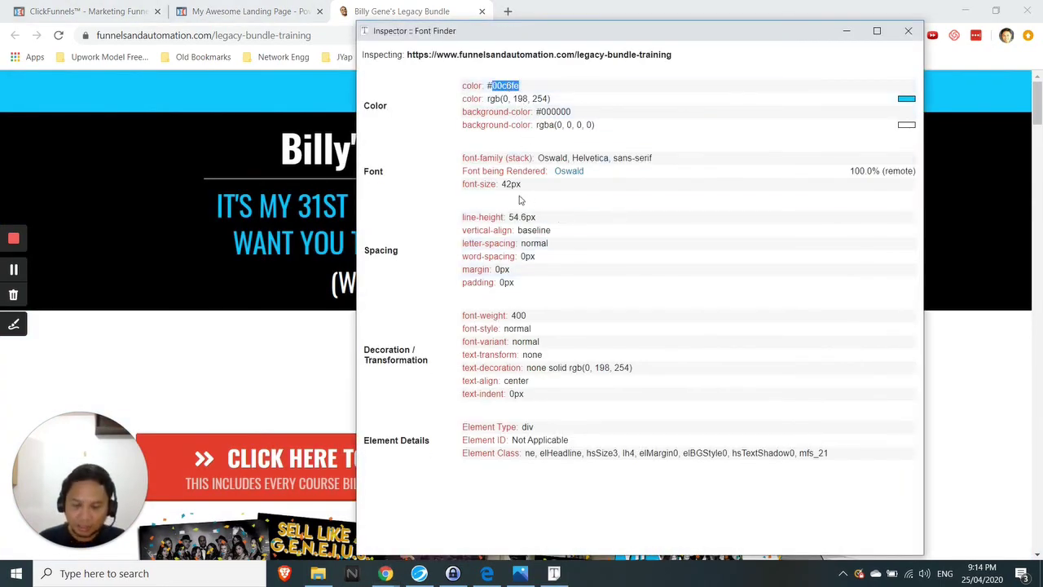
# In the ClickFunnels editor, select the "IT'S MY 31ST BIRTHDAY" headline text to check its bold formatting, and deselect it.
pyautogui.click(246, 11)
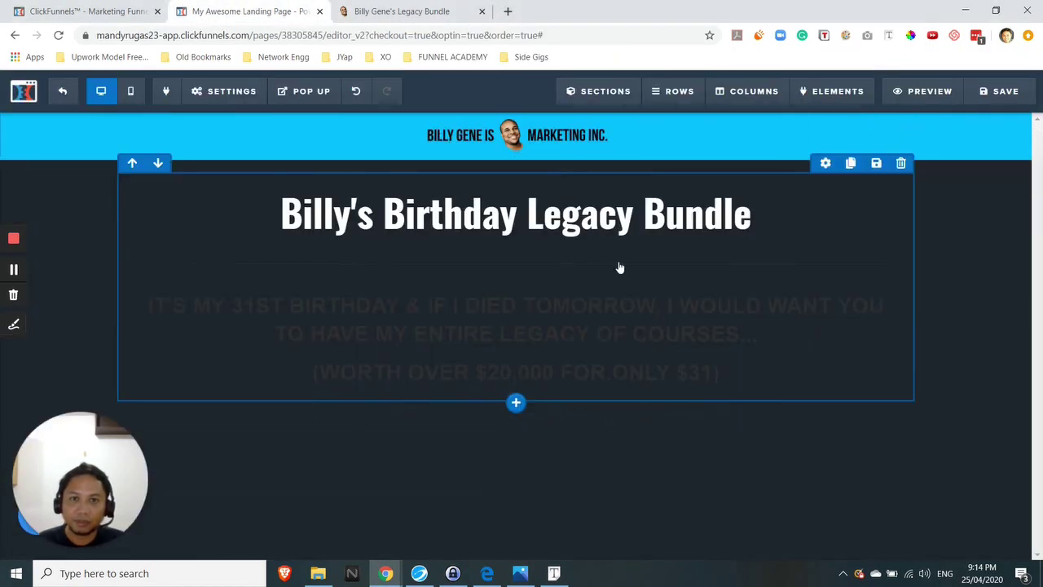
pyautogui.click(722, 343)
pyautogui.click(746, 336)
pyautogui.moveTo(766, 335); pyautogui.dragTo(147, 306)
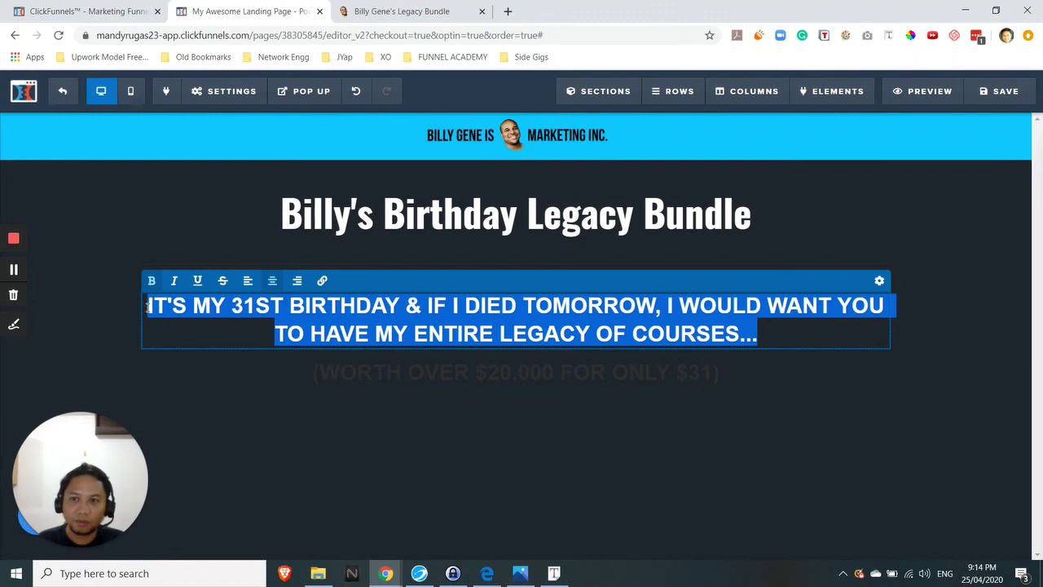
pyautogui.click(724, 312)
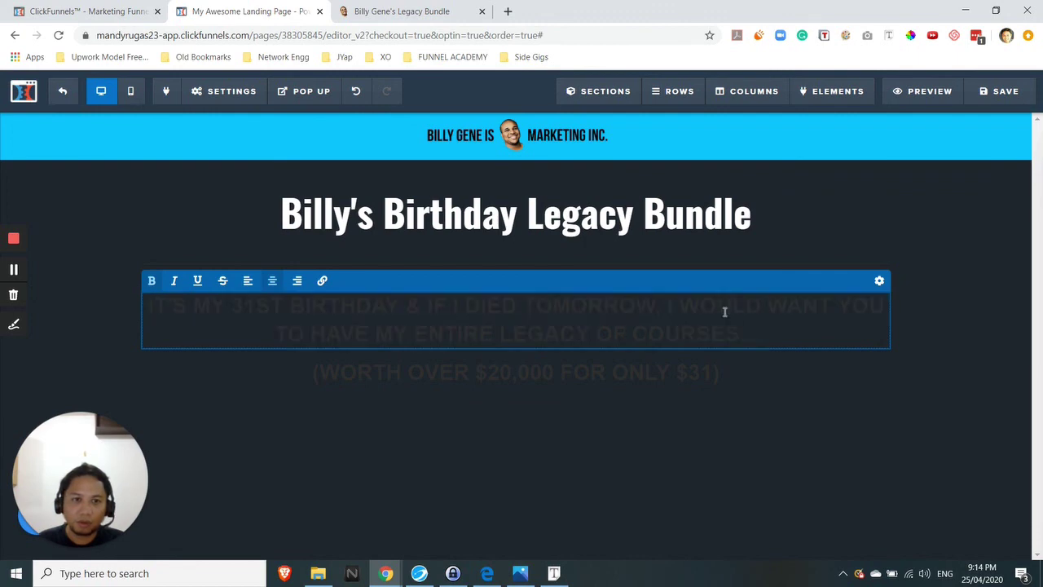
pyautogui.click(936, 316)
# Set the text colour of the "IT'S MY 31ST BIRTHDAY" headline to #00c6fe in its settings.
pyautogui.click(827, 282)
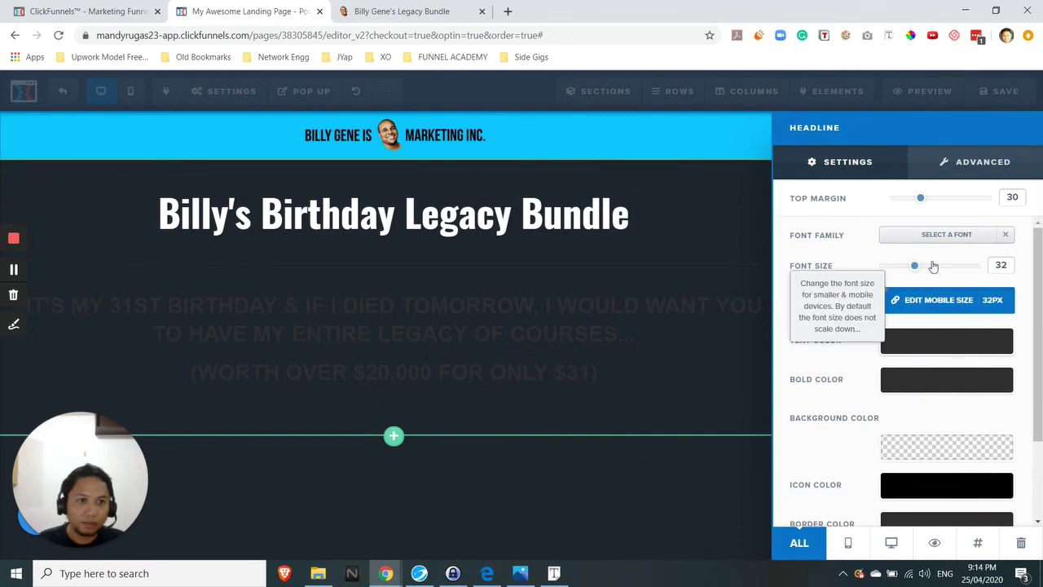
pyautogui.click(955, 344)
pyautogui.click(958, 506)
pyautogui.write('#00c6fe')
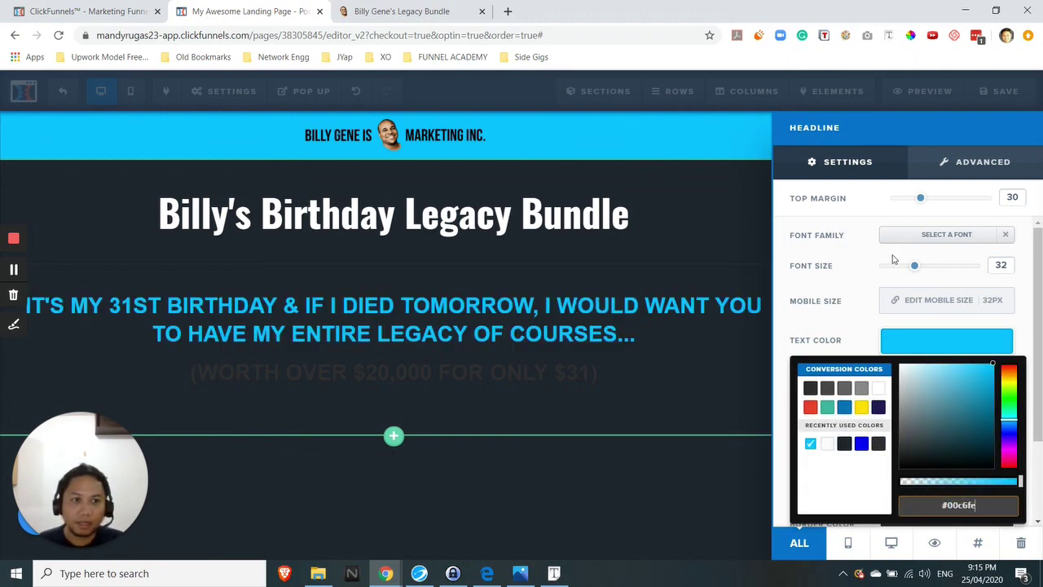
# Check the original size in Font Finder and set the "IT'S MY 31ST BIRTHDAY" headline's font size to 42.
pyautogui.click(559, 578)
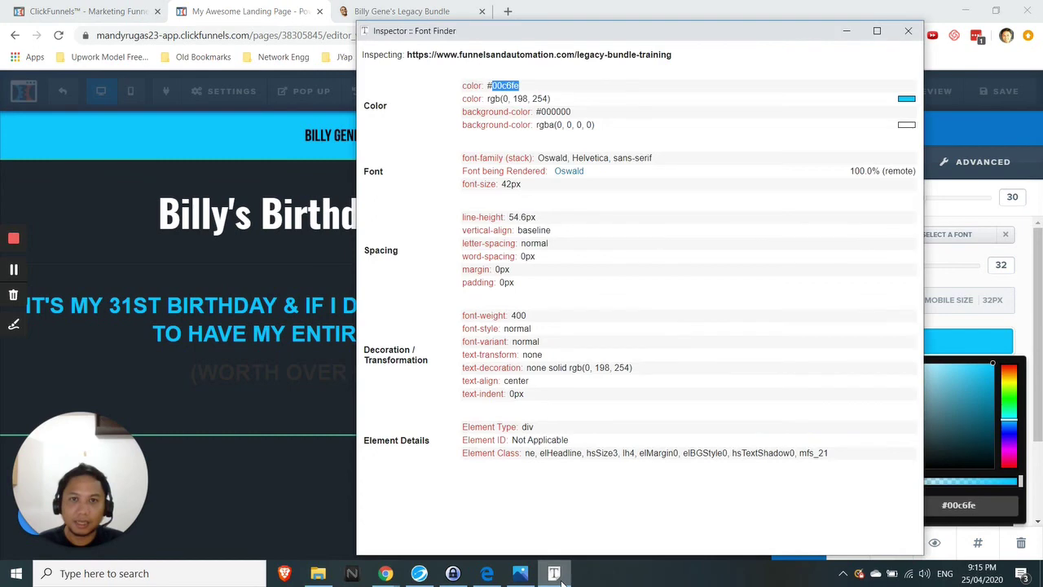
pyautogui.click(554, 574)
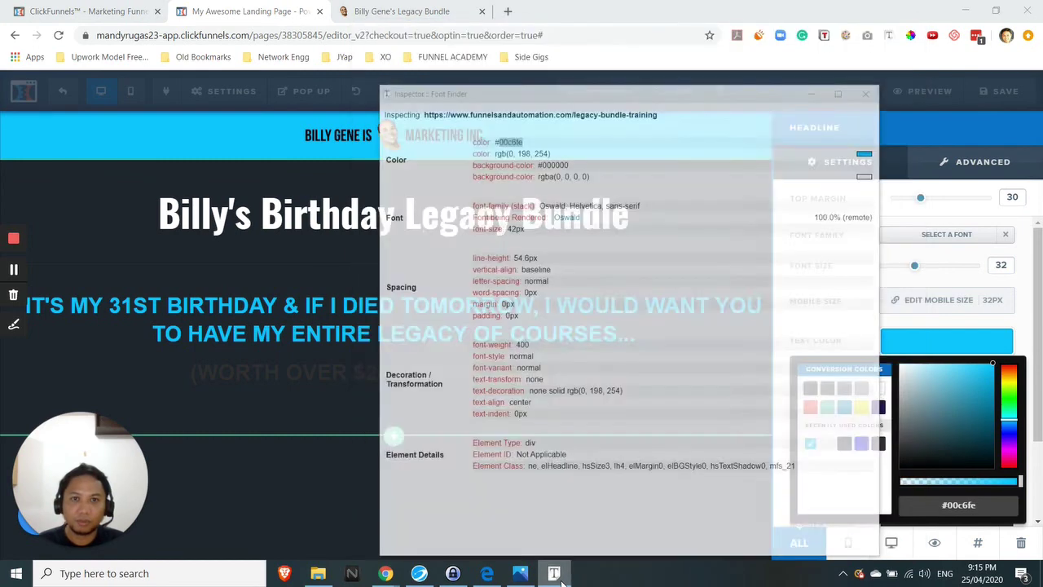
pyautogui.doubleClick(1002, 265)
pyautogui.write('42')
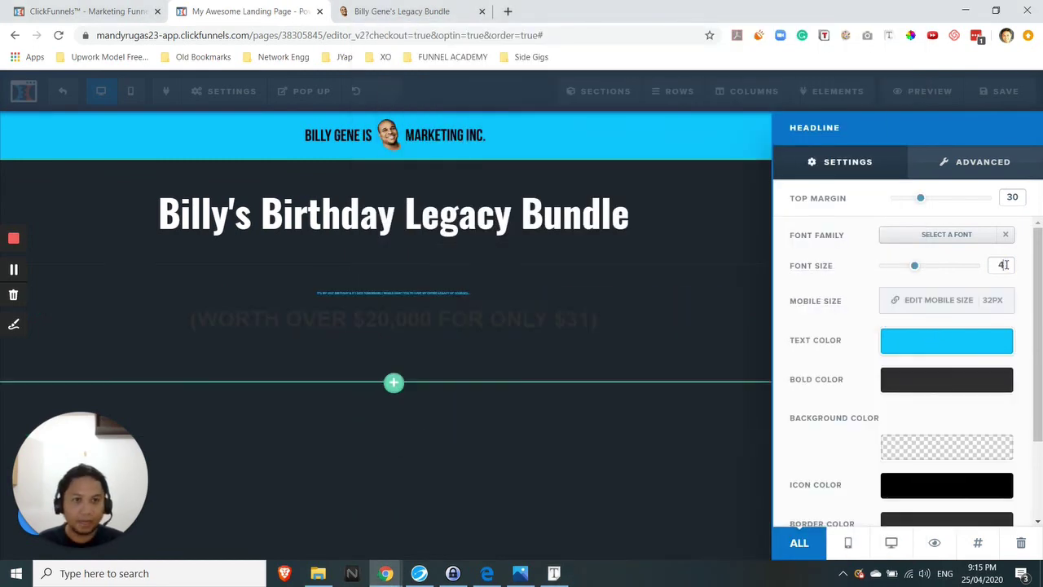
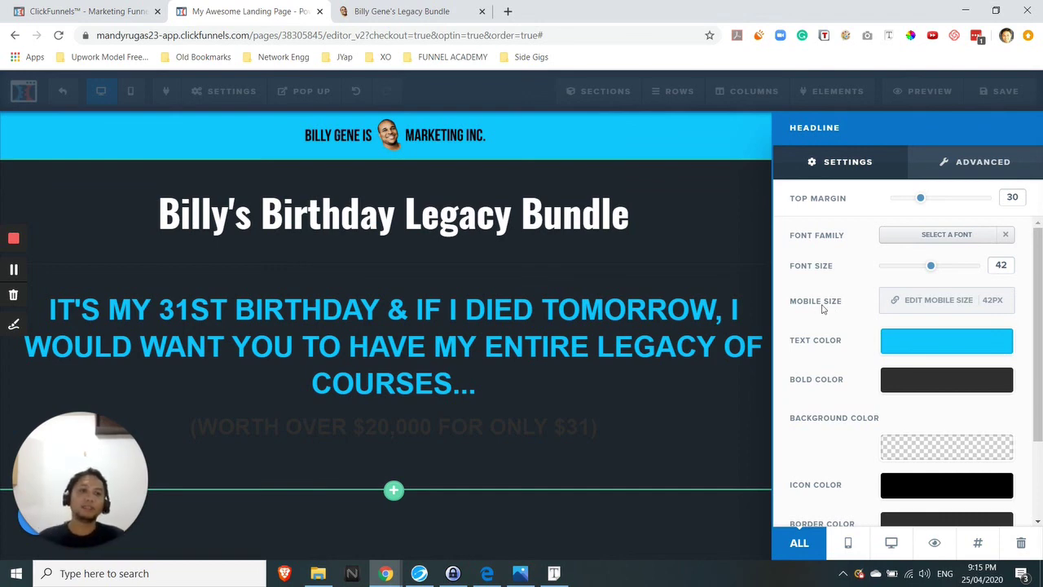
# Set the "IT'S MY 31ST BIRTHDAY" headline's font to Oswald as reported by Font Finder, and close its settings.
pyautogui.click(554, 573)
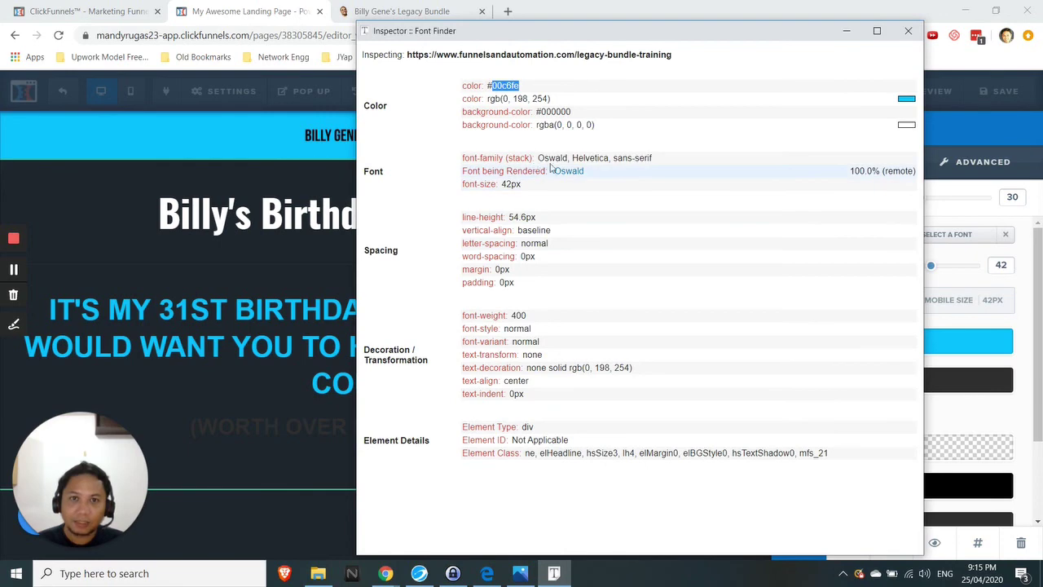
pyautogui.click(555, 573)
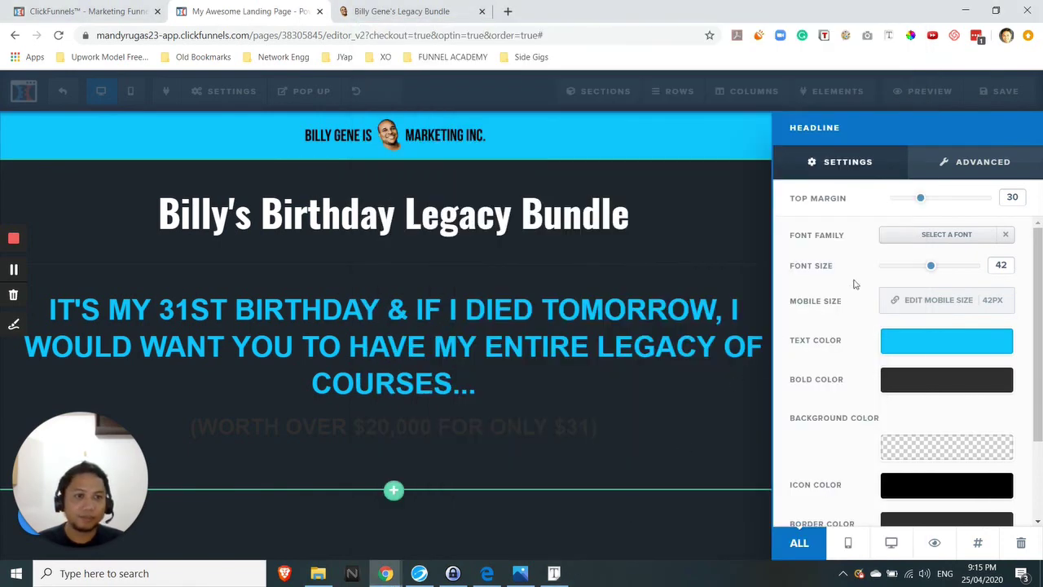
pyautogui.click(948, 234)
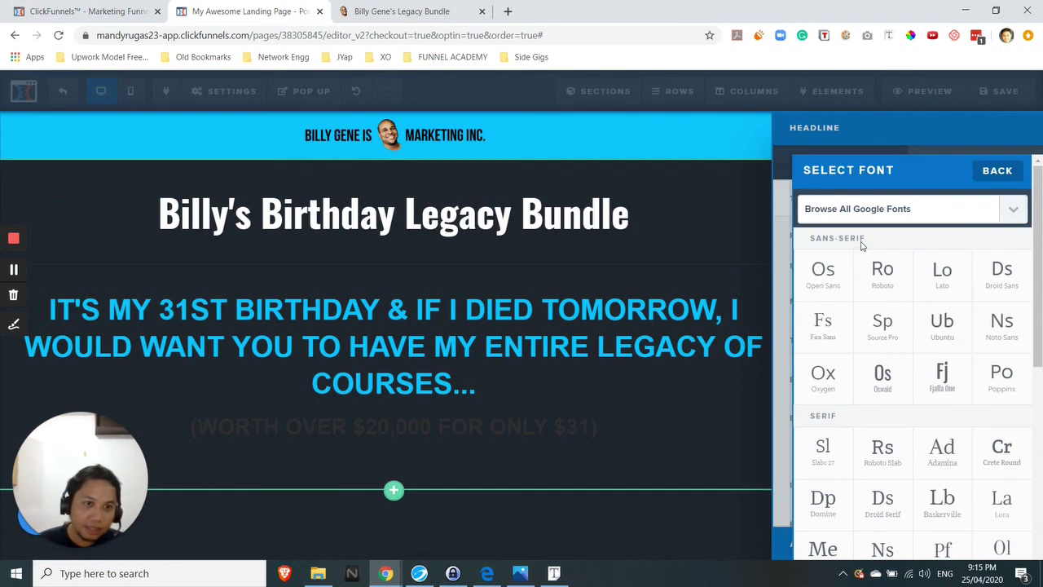
pyautogui.click(887, 392)
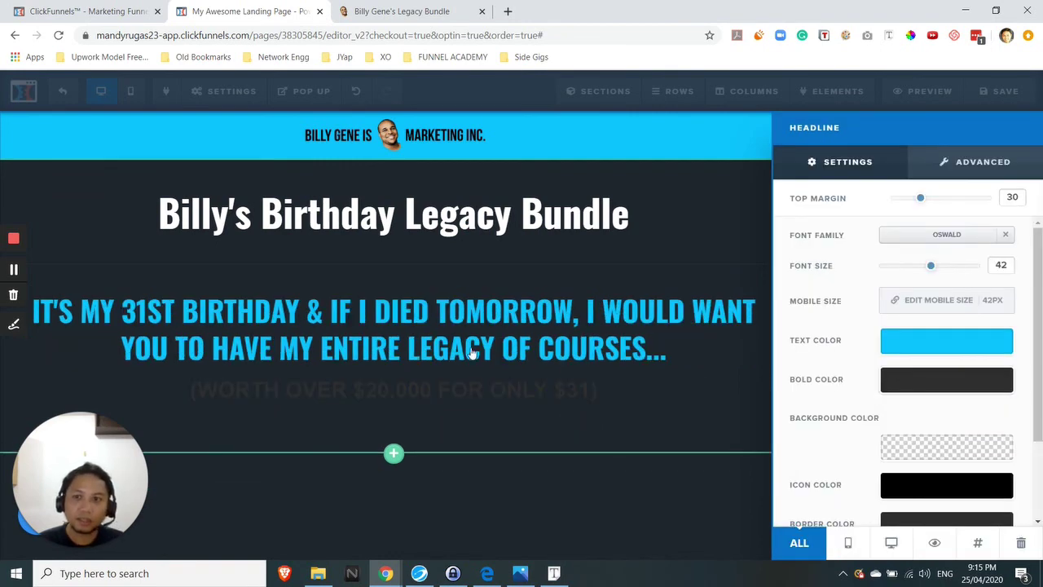
pyautogui.click(625, 342)
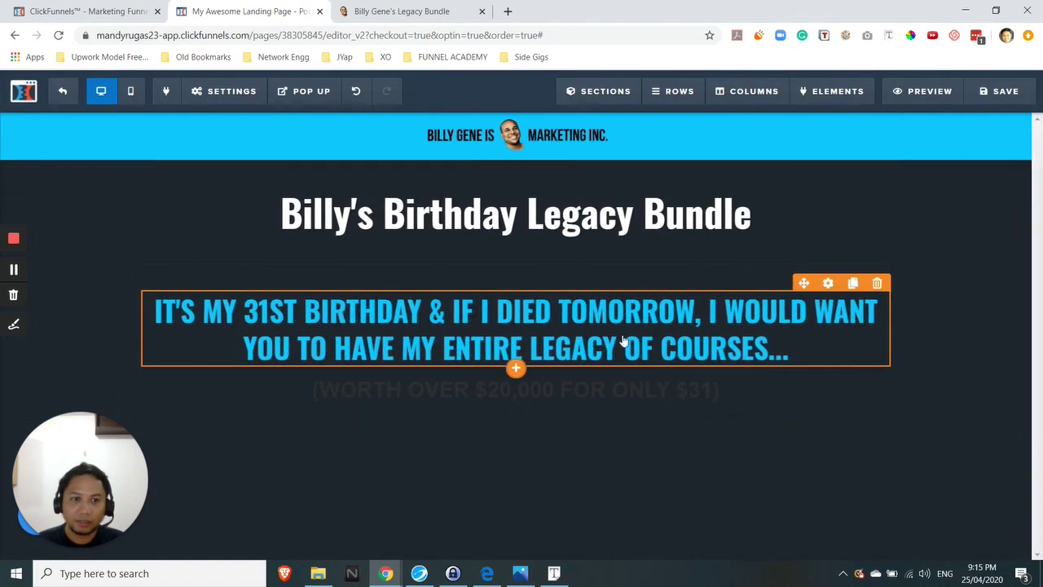
# Remove the bold formatting from the "IT'S MY 31ST BIRTHDAY" headline and compare it with the original page.
pyautogui.click(795, 343)
pyautogui.moveTo(791, 343); pyautogui.dragTo(151, 315)
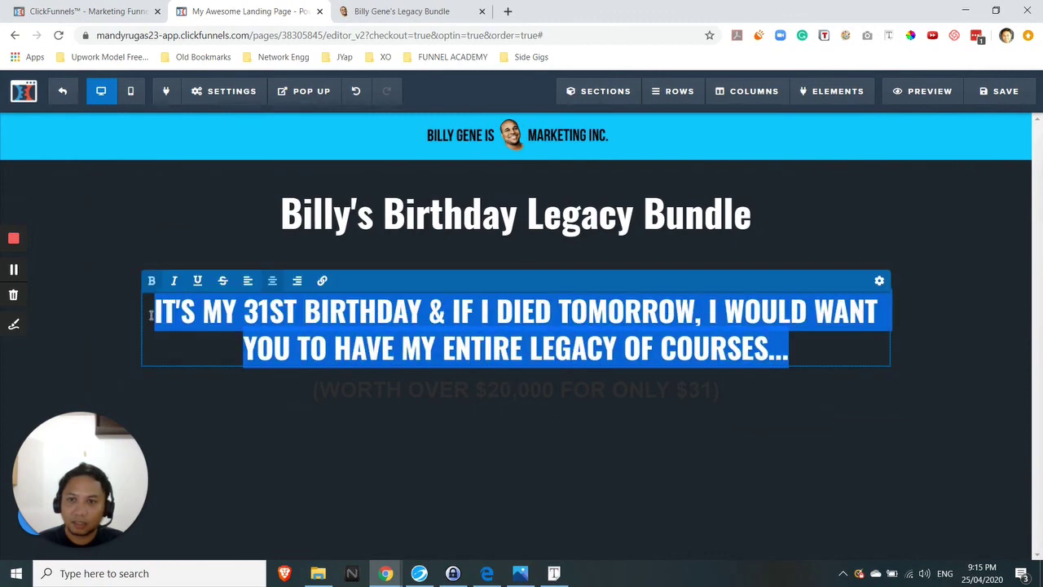
pyautogui.click(151, 280)
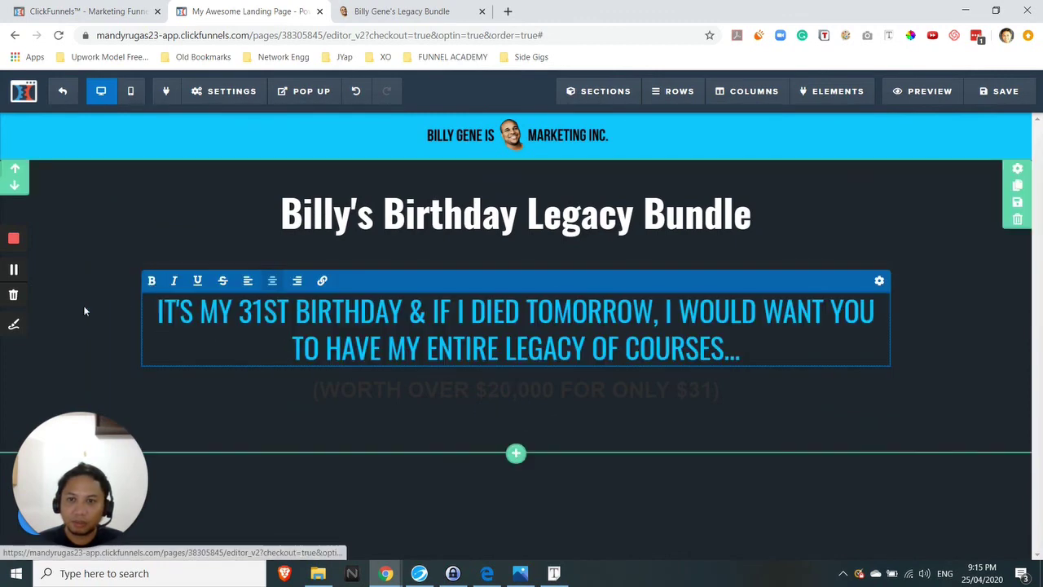
pyautogui.click(352, 226)
pyautogui.click(433, 10)
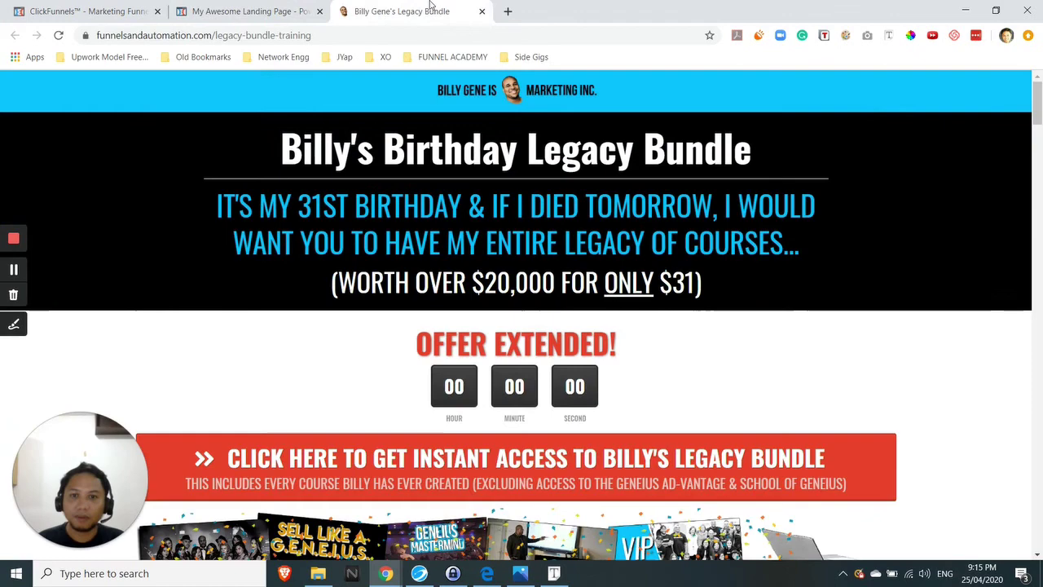
pyautogui.click(243, 8)
pyautogui.click(430, 8)
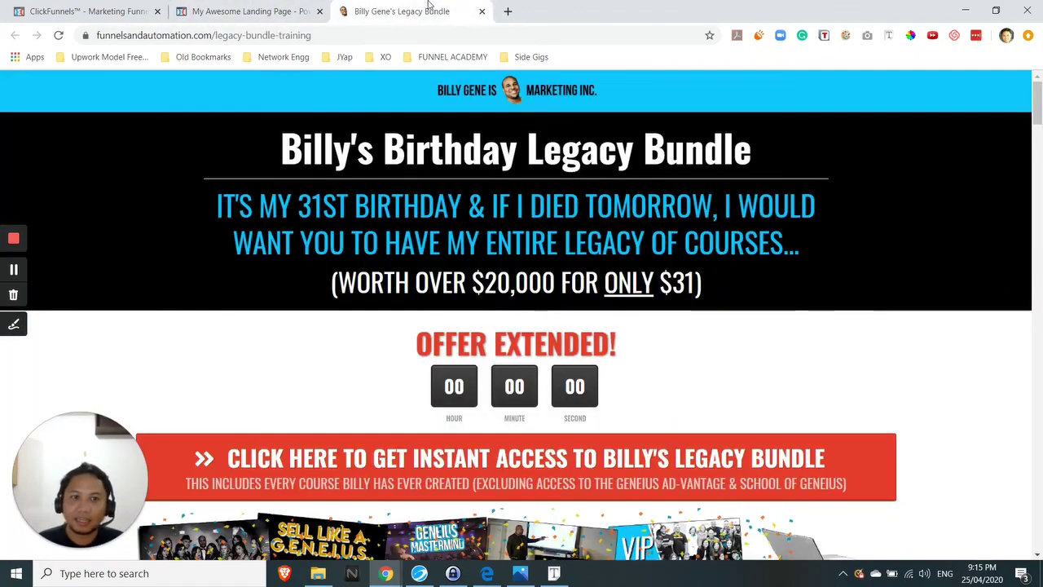
pyautogui.click(255, 10)
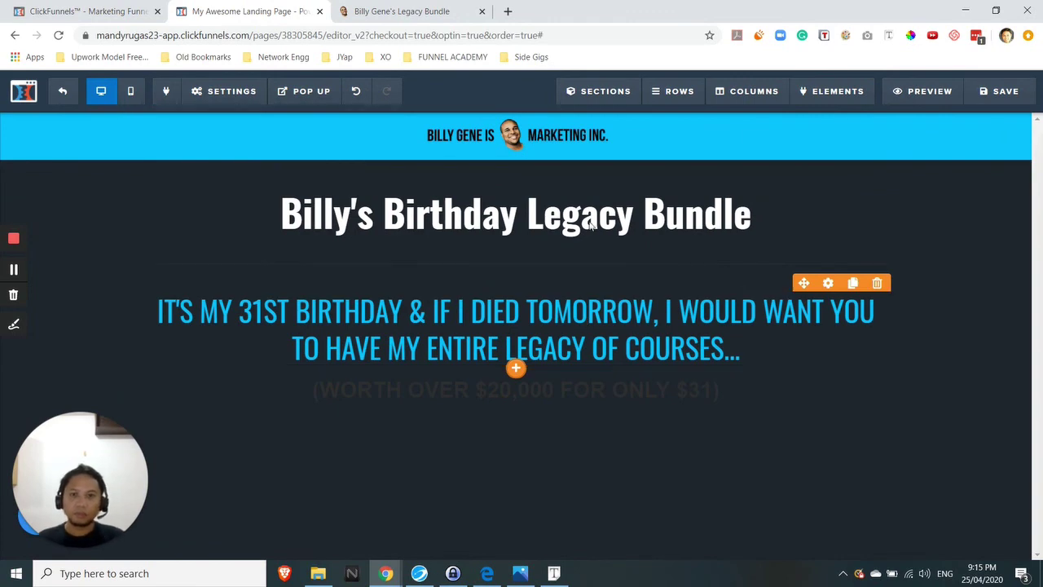
# Inspect the original page's "(WORTH OVER $20,000 FOR ONLY $31)" line with Font Finder, enlarging the inspector window to read its colour, font and size.
pyautogui.click(401, 10)
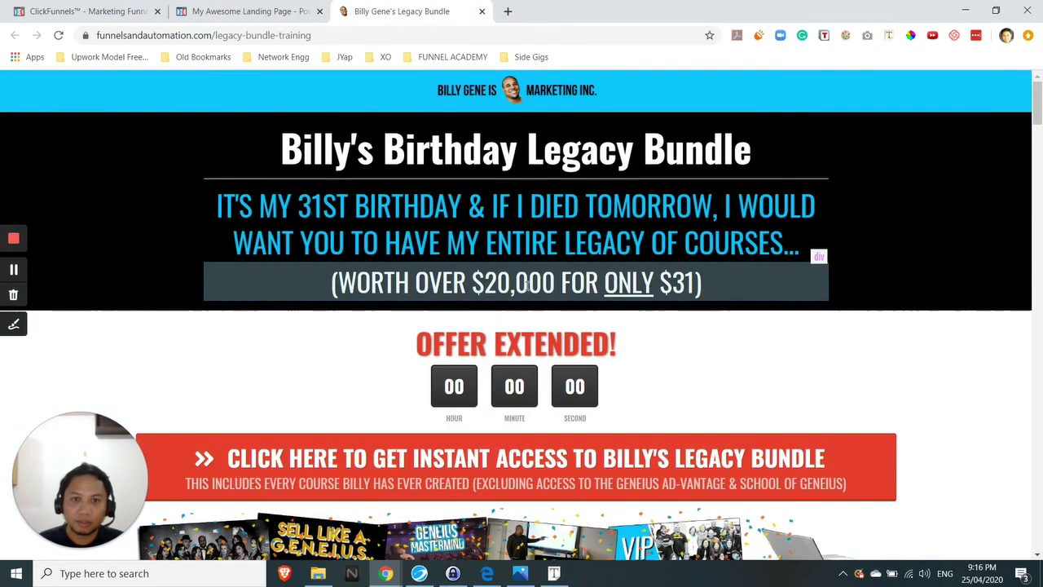
pyautogui.click(530, 283)
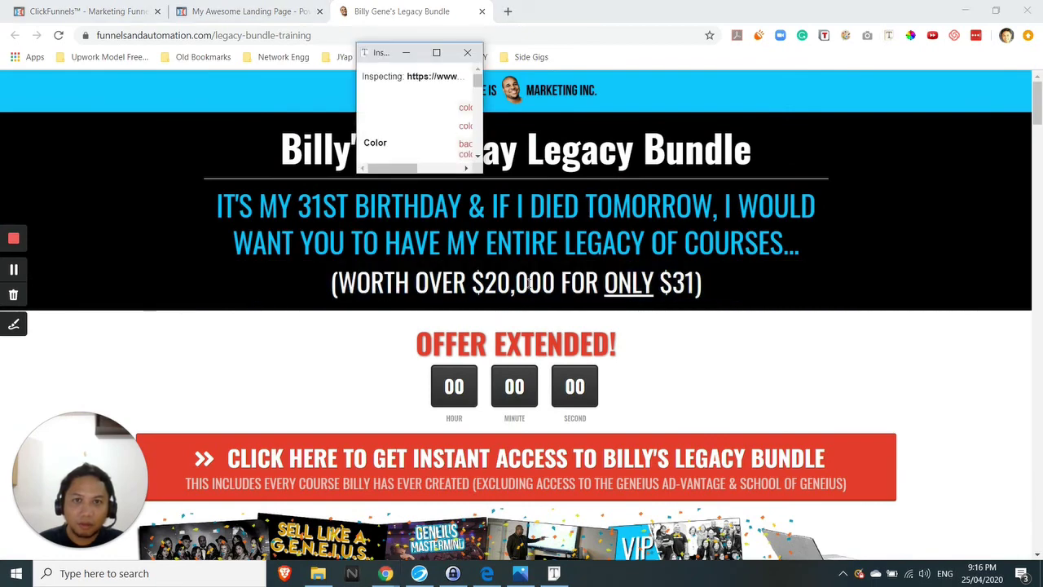
pyautogui.click(466, 52)
pyautogui.click(888, 36)
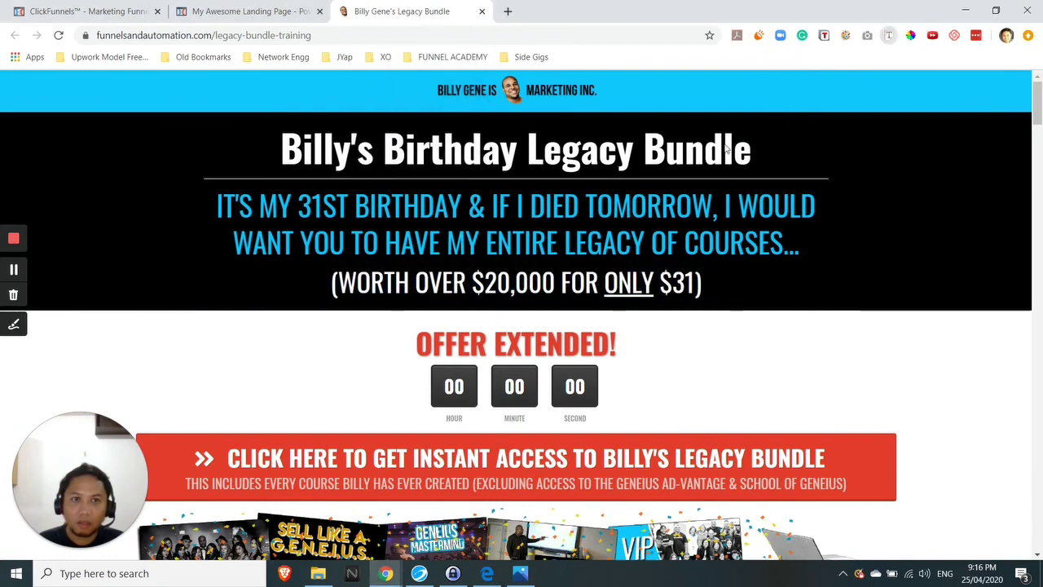
pyautogui.click(534, 280)
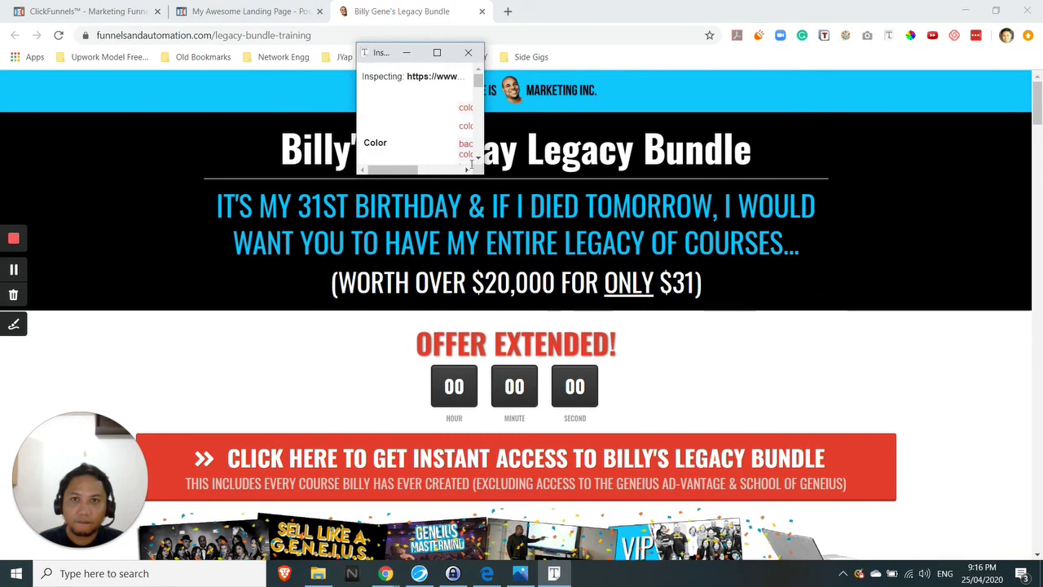
pyautogui.click(468, 54)
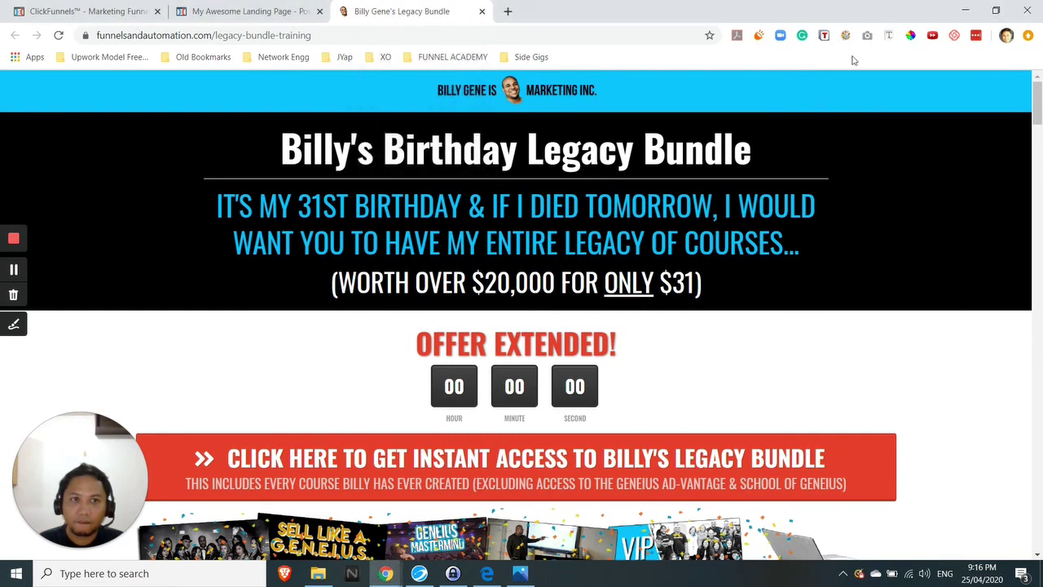
pyautogui.click(888, 36)
pyautogui.click(560, 295)
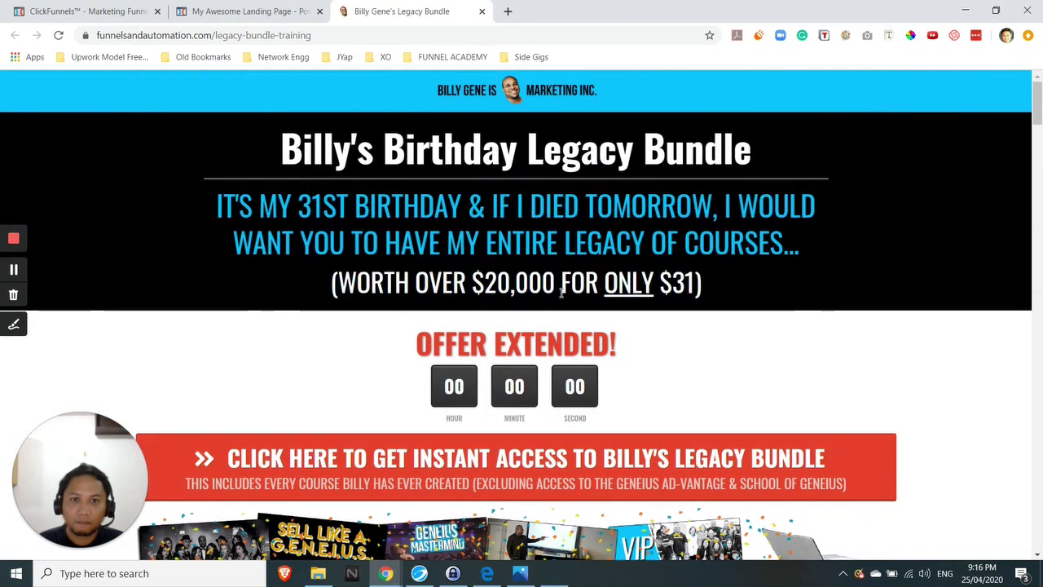
pyautogui.click(438, 53)
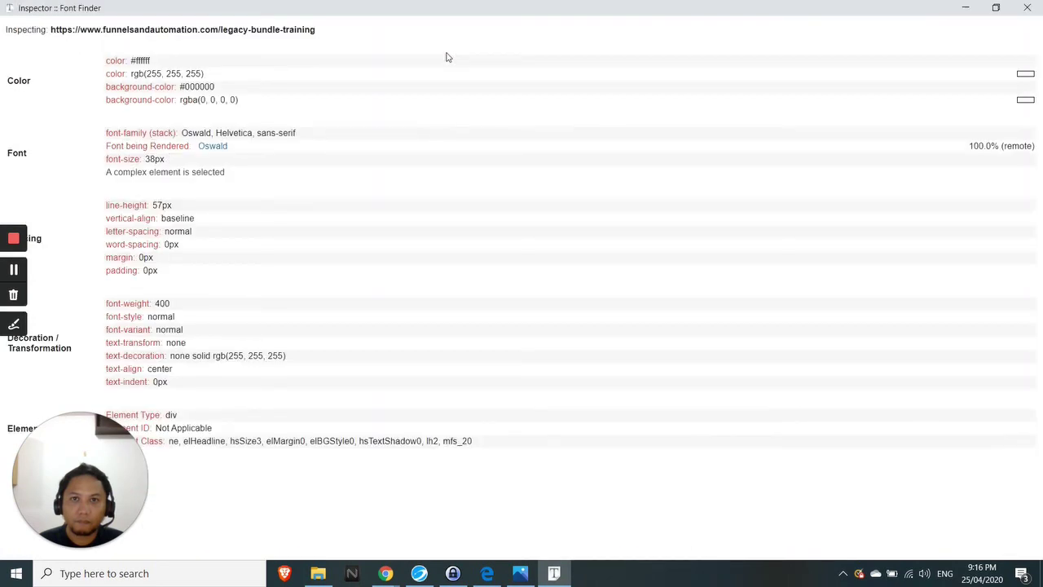
pyautogui.doubleClick(674, 16)
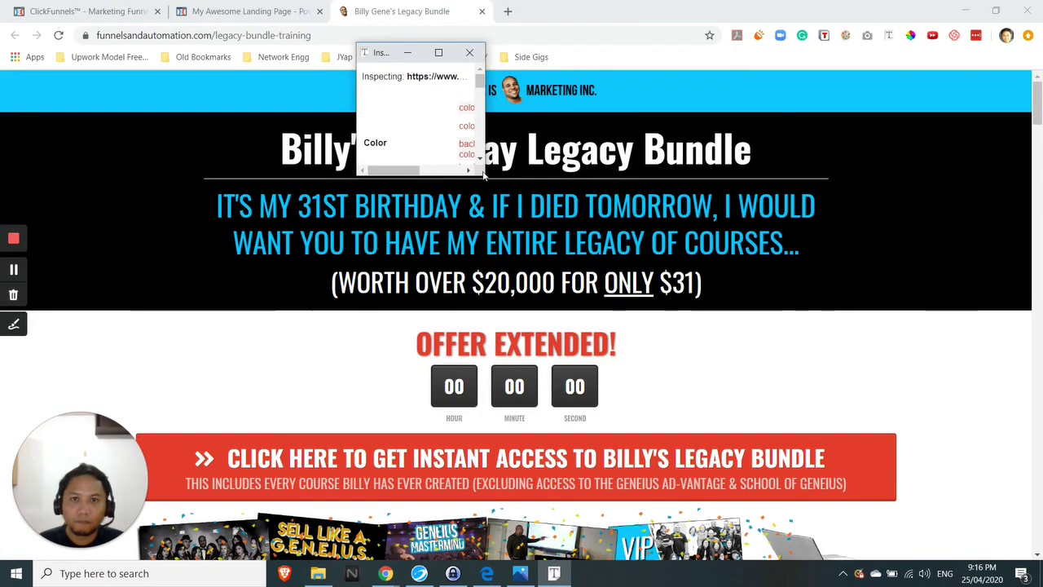
pyautogui.moveTo(483, 175); pyautogui.dragTo(903, 546)
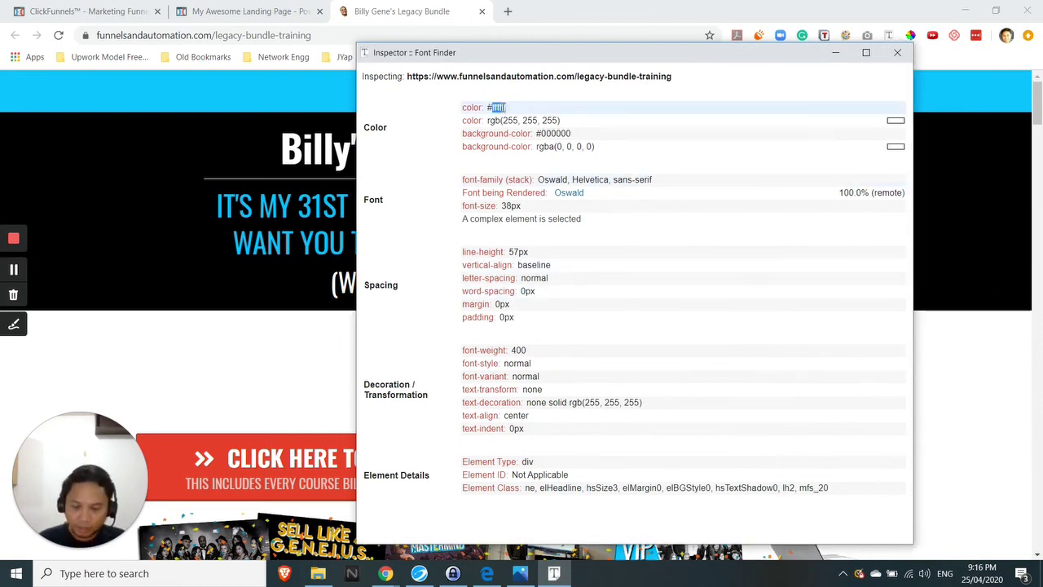
# In the ClickFunnels editor, set the text colour of the "(WORTH OVER $20,000 FOR ONLY $31)" headline to #ffffff.
pyautogui.click(305, 11)
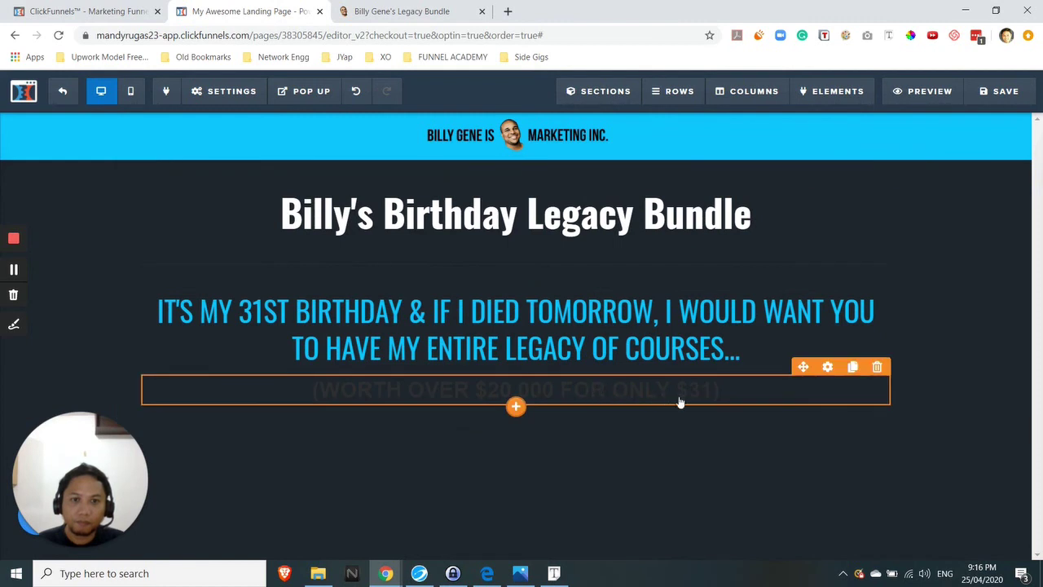
pyautogui.click(727, 394)
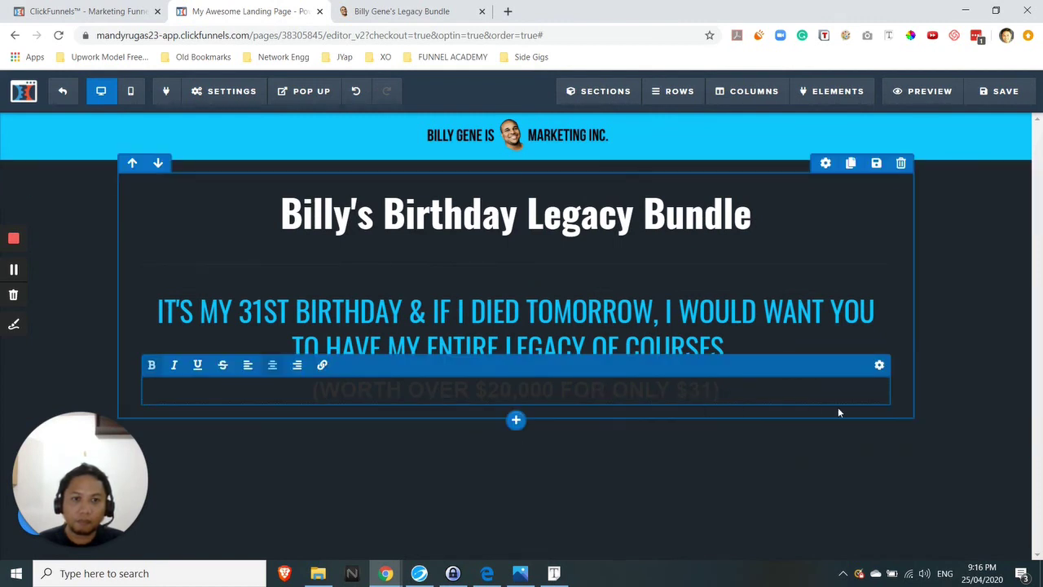
pyautogui.click(911, 349)
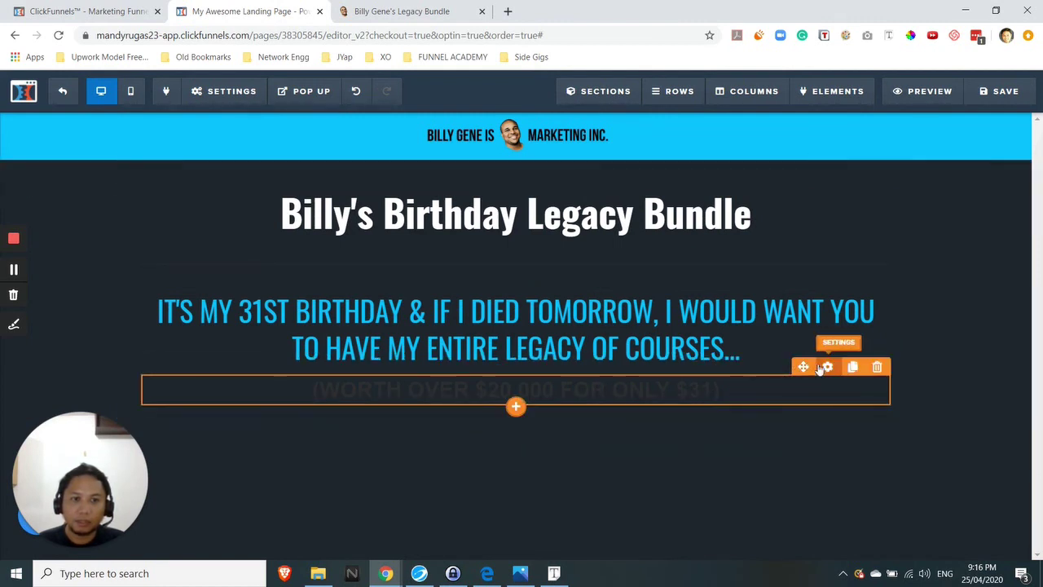
pyautogui.click(828, 368)
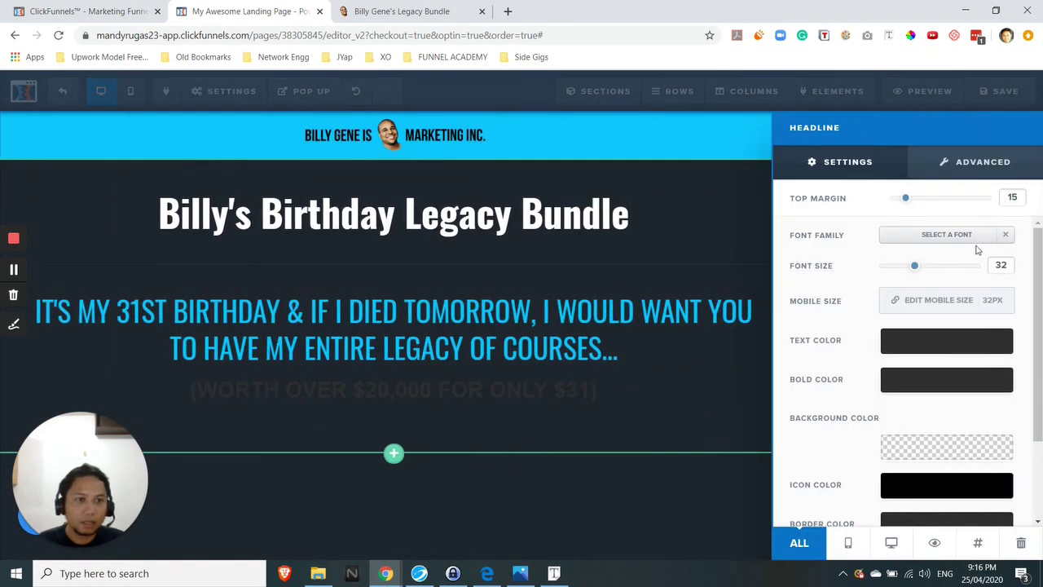
pyautogui.click(919, 351)
pyautogui.click(952, 505)
pyautogui.doubleClick(962, 505)
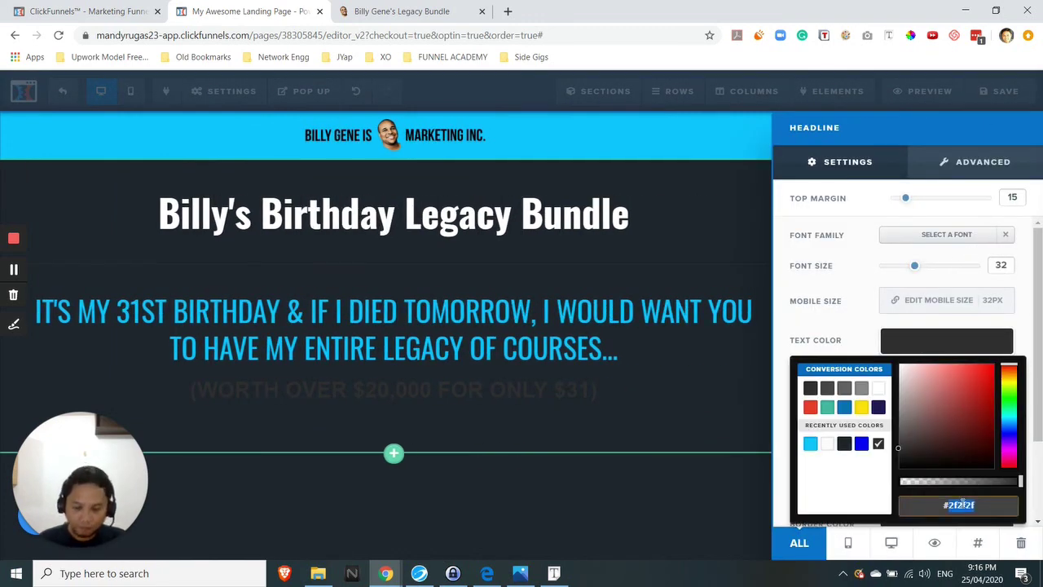
pyautogui.write('#ffffff')
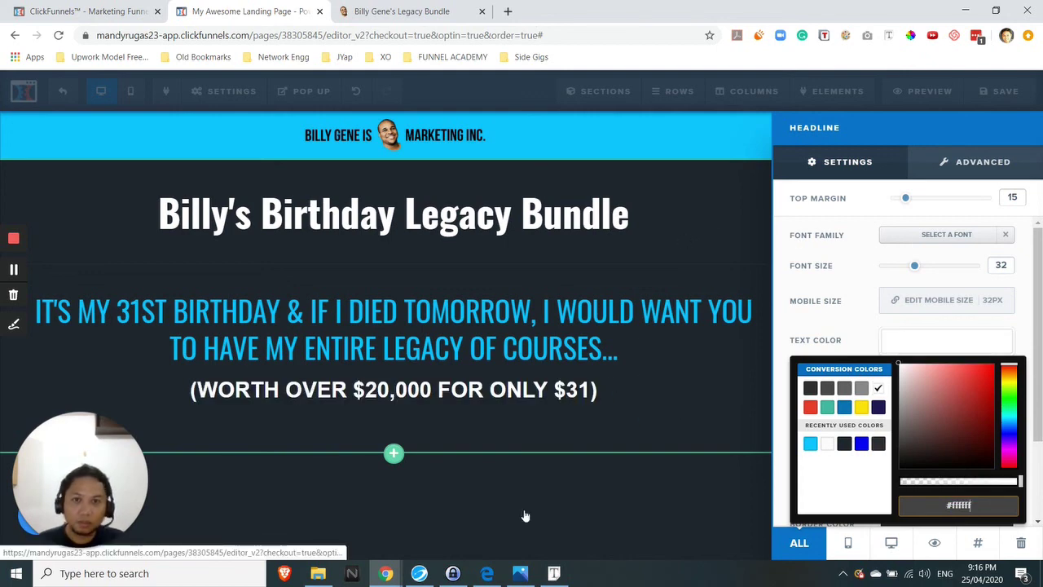
# Check the original size in Font Finder and set the "(WORTH OVER $20,000 FOR ONLY $31)" headline's font size to 38.
pyautogui.click(557, 575)
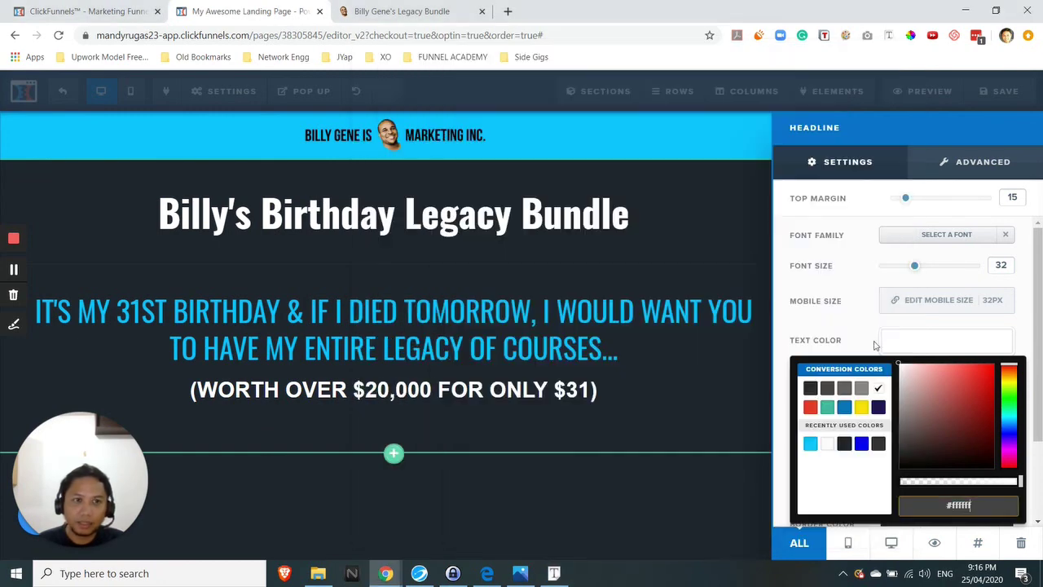
pyautogui.click(554, 573)
pyautogui.doubleClick(1001, 266)
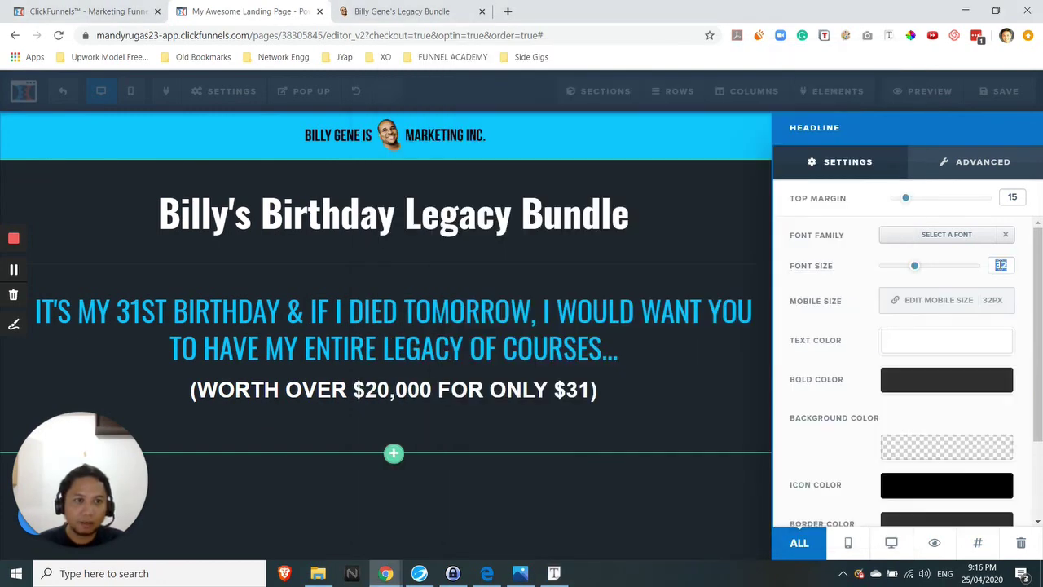
pyautogui.write('38')
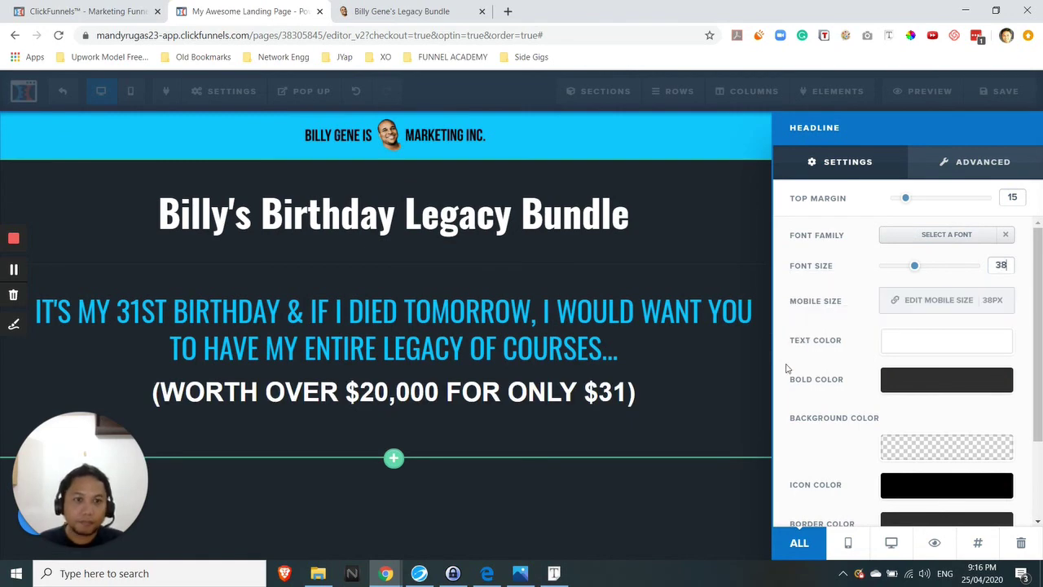
# Remove the bold formatting from the "(WORTH OVER $20,000 FOR ONLY $31)" headline, compare it with the original page, and deselect it.
pyautogui.click(617, 393)
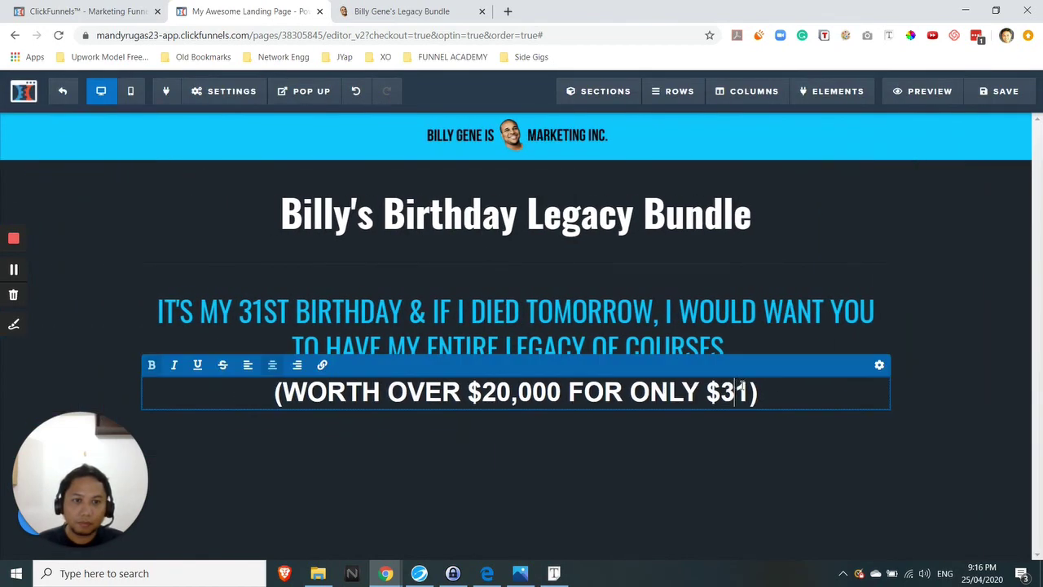
pyautogui.moveTo(760, 391); pyautogui.dragTo(234, 400)
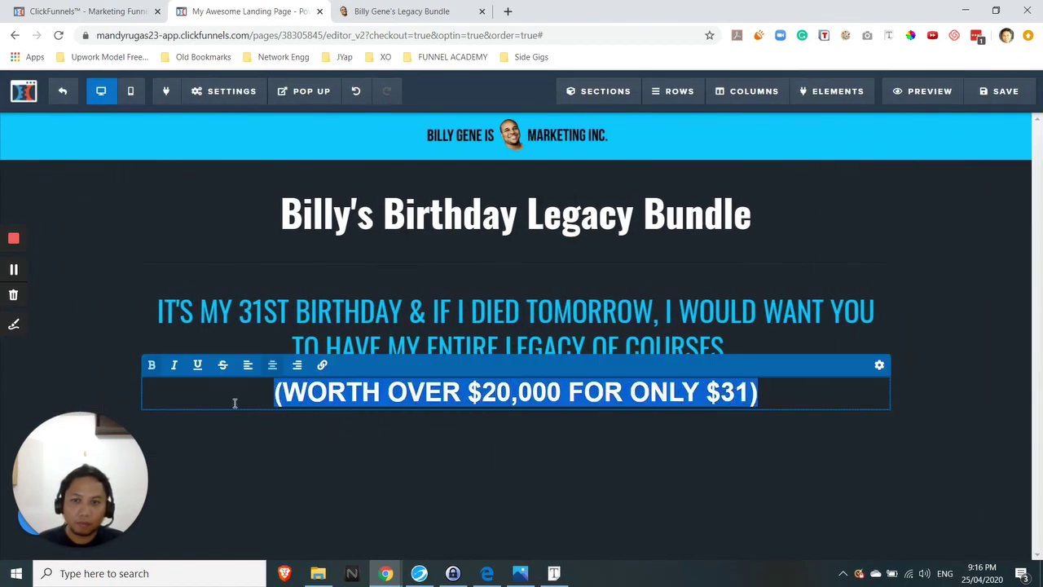
pyautogui.click(152, 365)
pyautogui.click(400, 11)
pyautogui.click(246, 8)
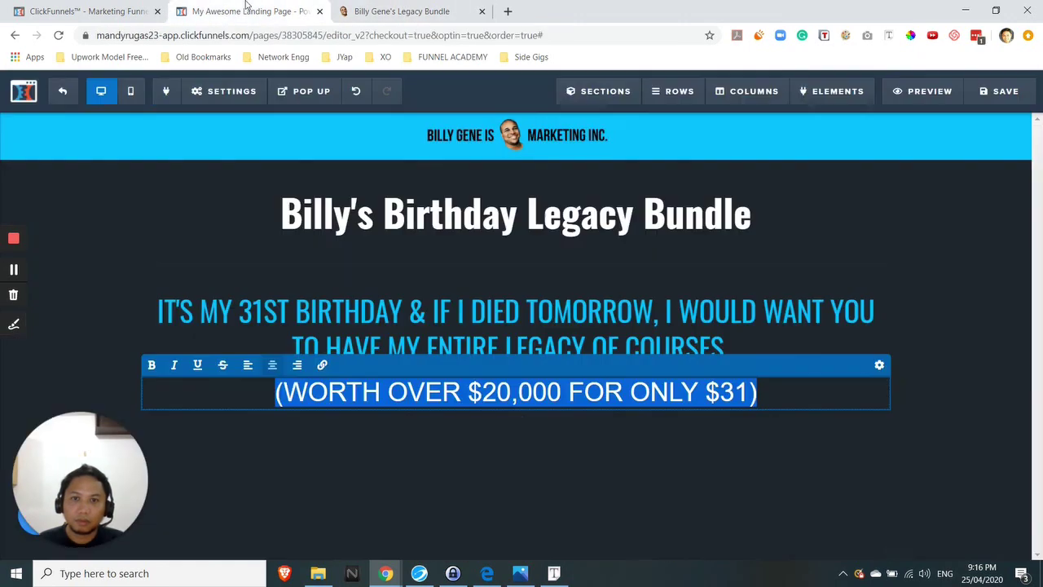
pyautogui.click(899, 373)
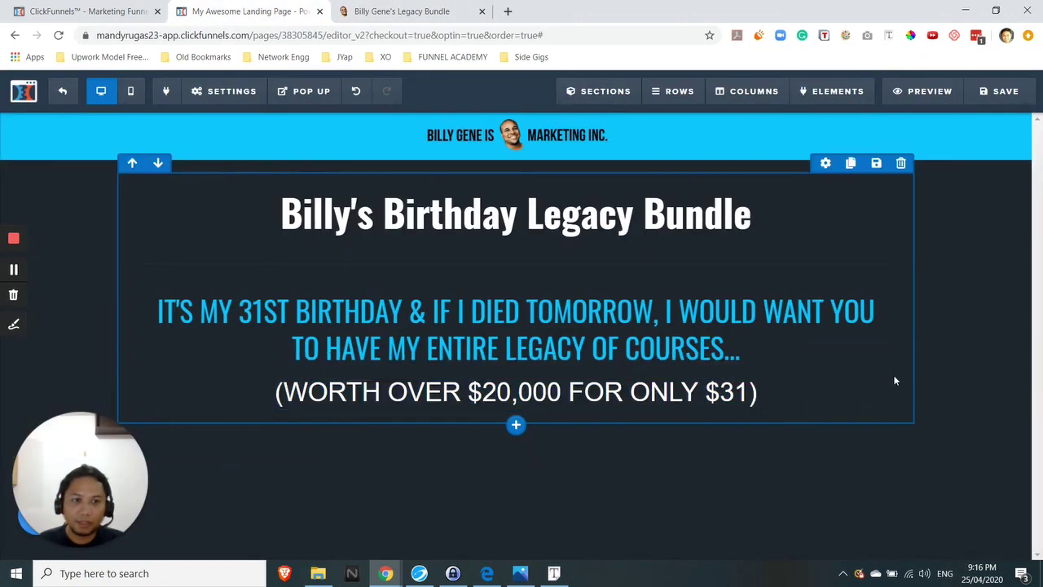
# Set the "(WORTH OVER $20,000 FOR ONLY $31)" headline's font to Oswald as reported by Font Finder, and close its settings.
pyautogui.click(827, 366)
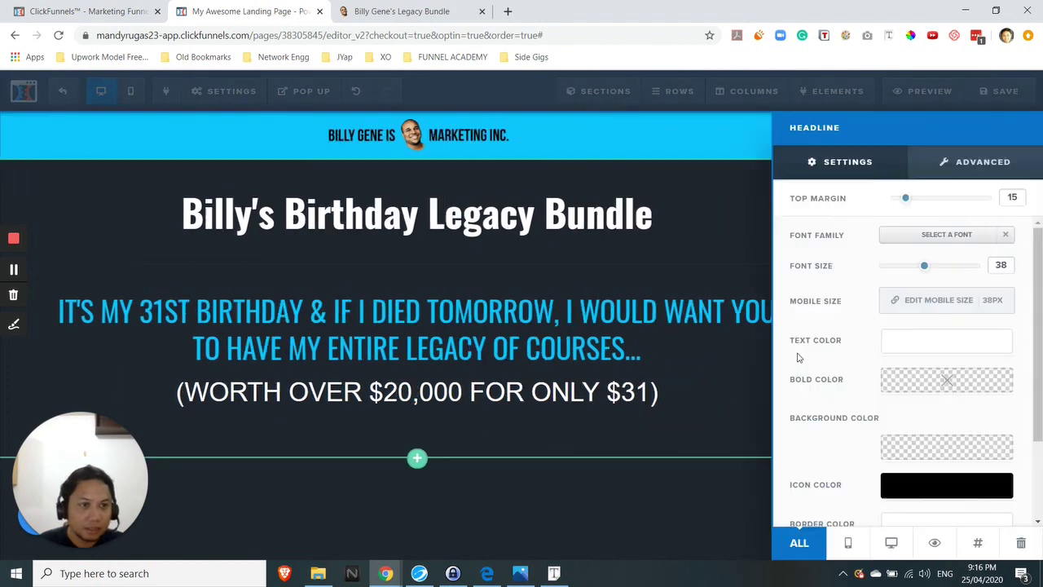
pyautogui.click(948, 238)
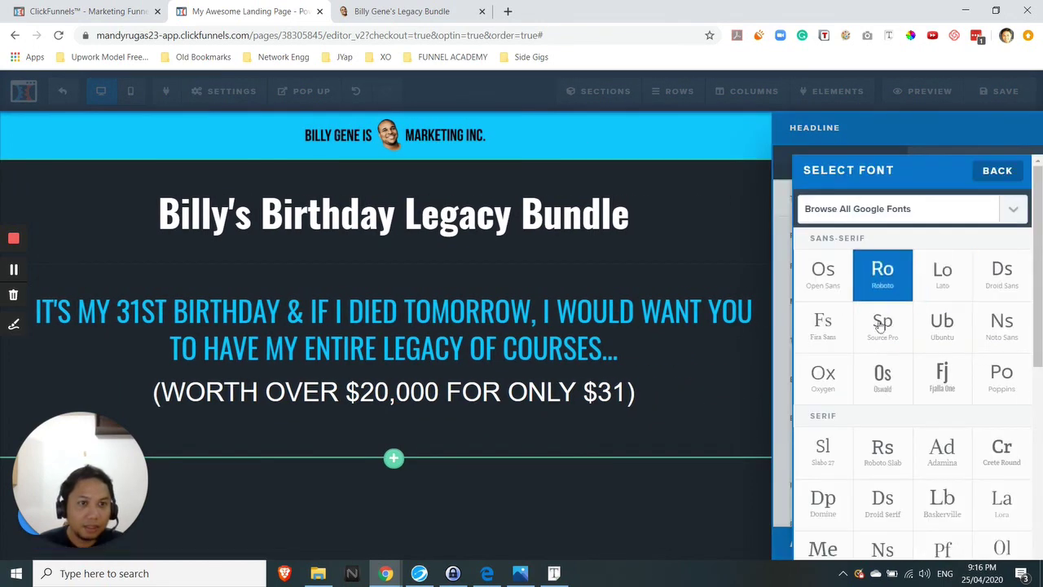
pyautogui.click(554, 574)
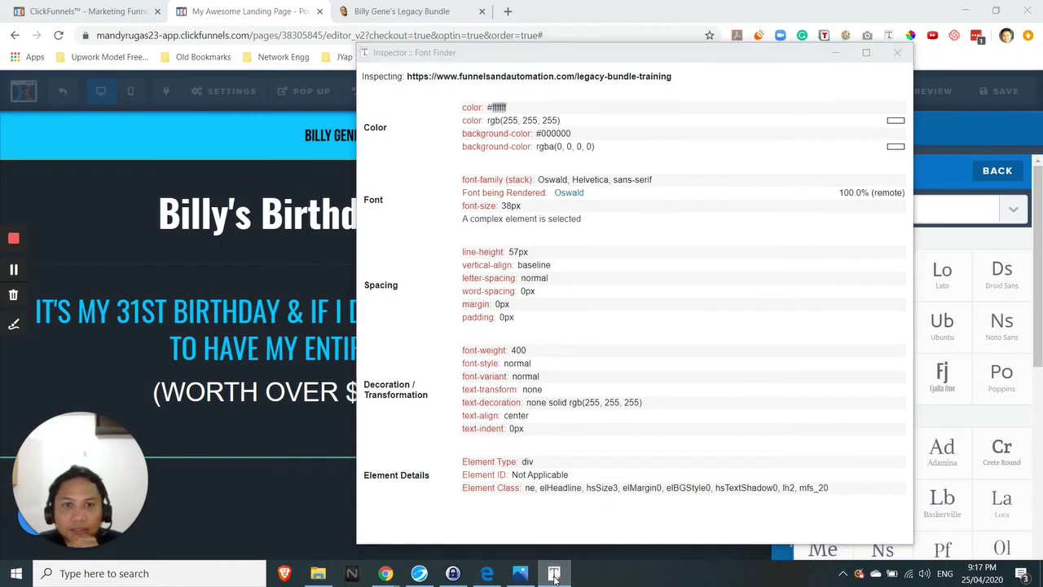
pyautogui.click(555, 575)
pyautogui.click(885, 372)
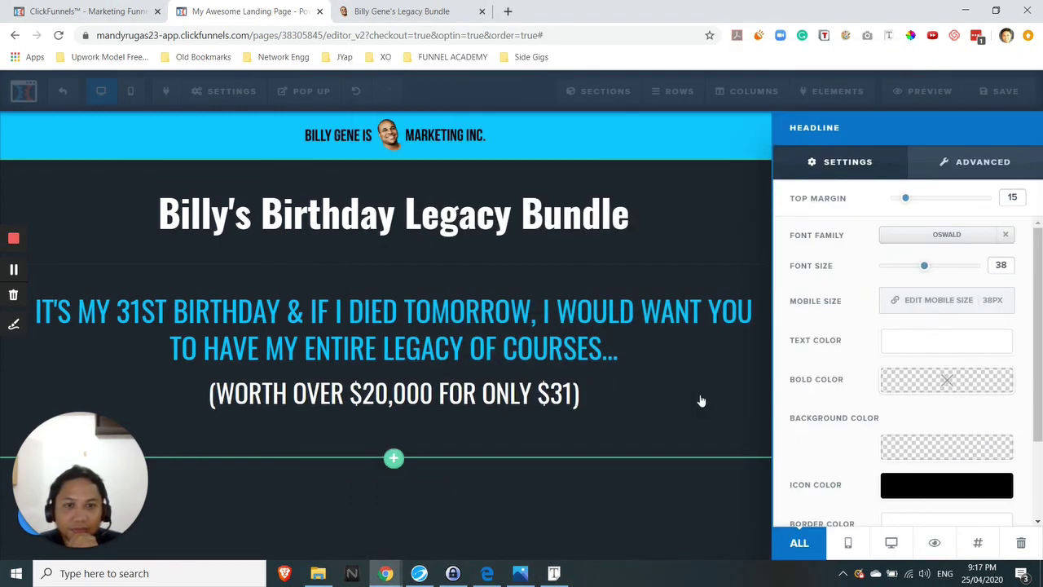
pyautogui.click(729, 368)
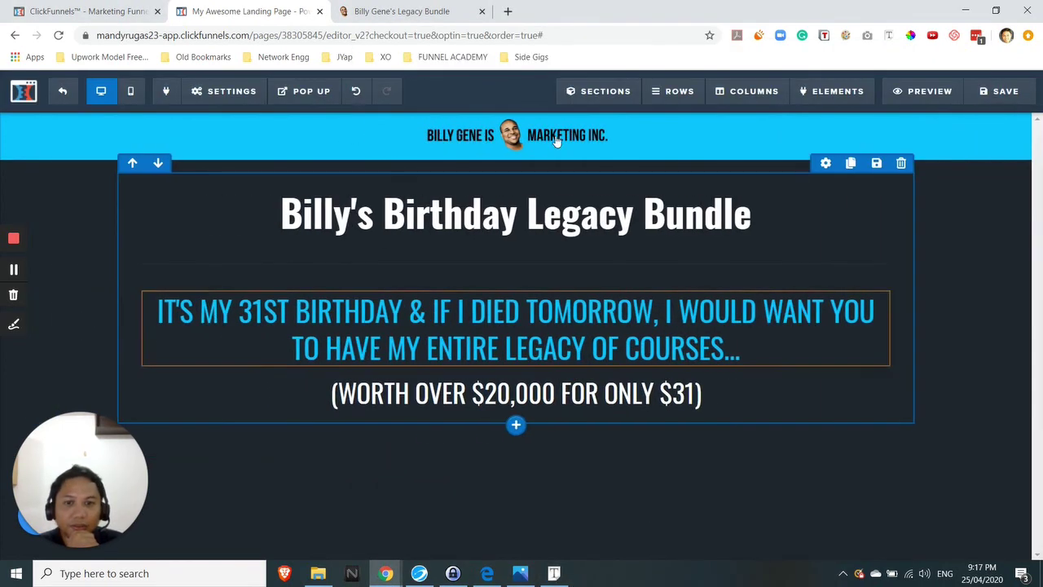
# Compare the title section with the original page and underline the word "ONLY" in the "(WORTH OVER $20,000 FOR ONLY $31)" headline.
pyautogui.click(403, 11)
pyautogui.click(251, 11)
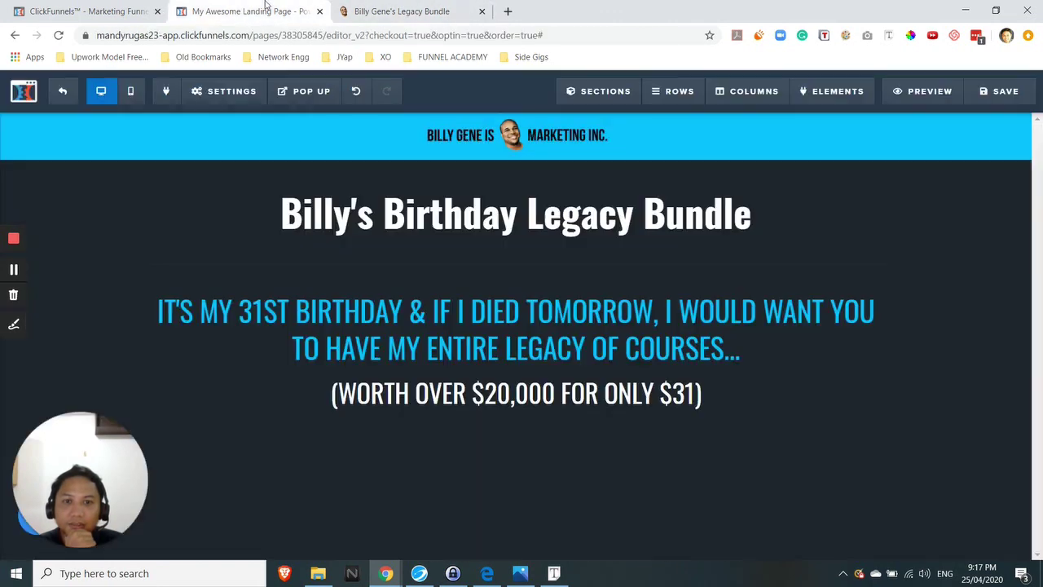
pyautogui.click(403, 12)
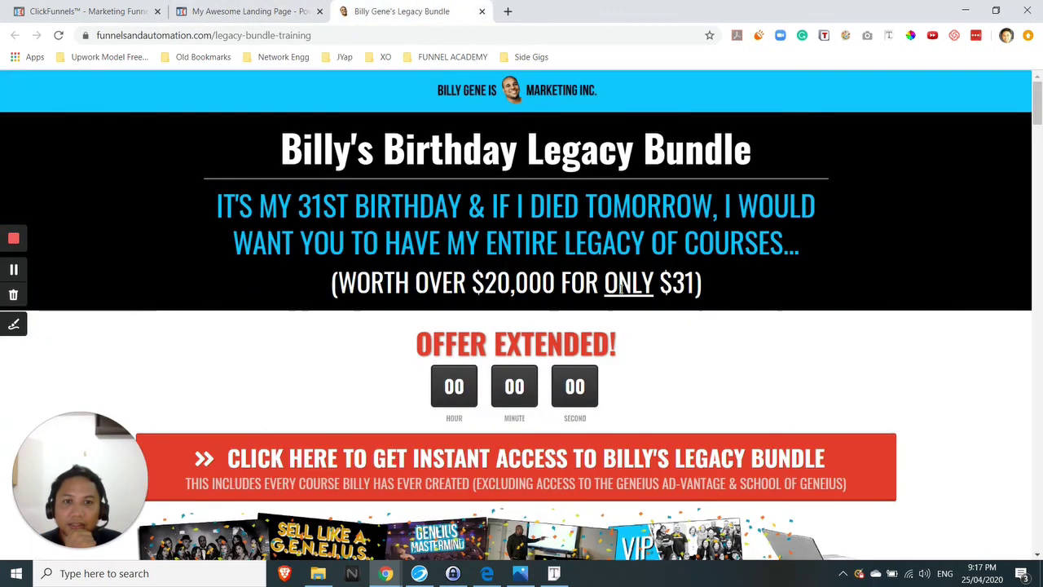
pyautogui.click(259, 10)
pyautogui.click(612, 394)
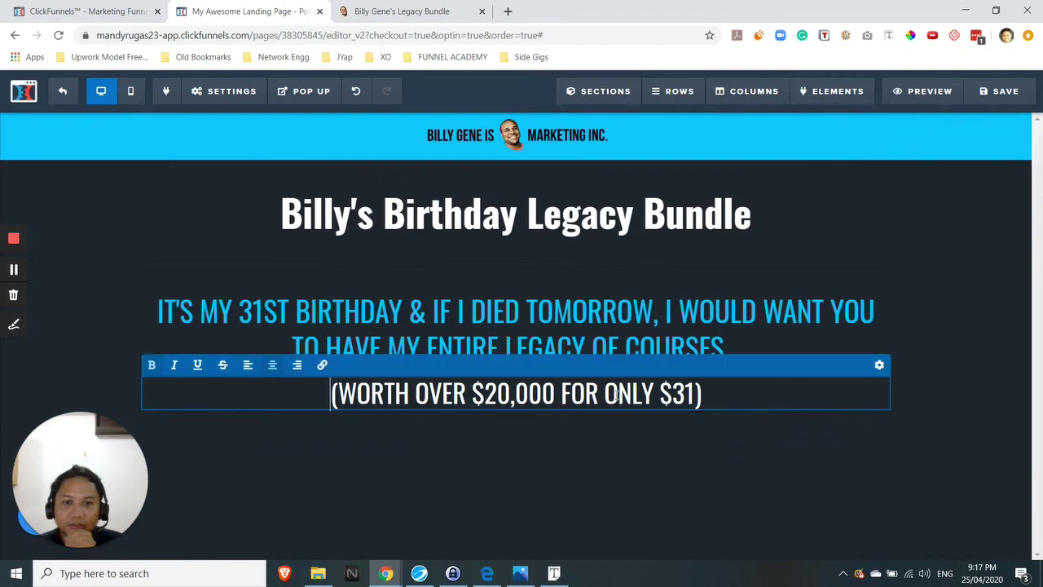
pyautogui.moveTo(604, 394); pyautogui.dragTo(652, 394)
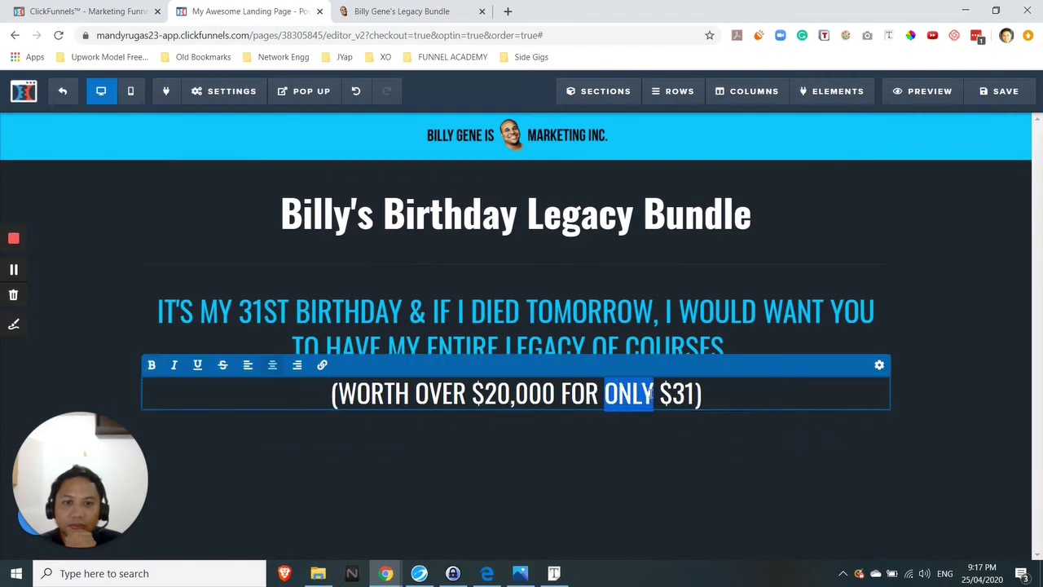
pyautogui.click(197, 365)
pyautogui.click(935, 381)
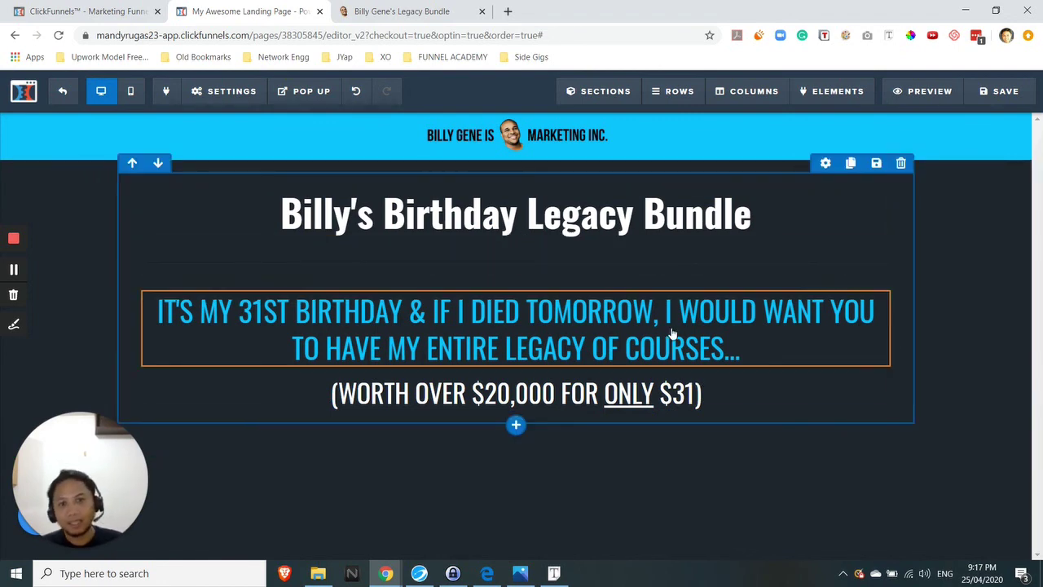
# Sample the original title section's background with ColorPick Eyedropper and set the funnel page's title section background colour to #000000.
pyautogui.click(400, 11)
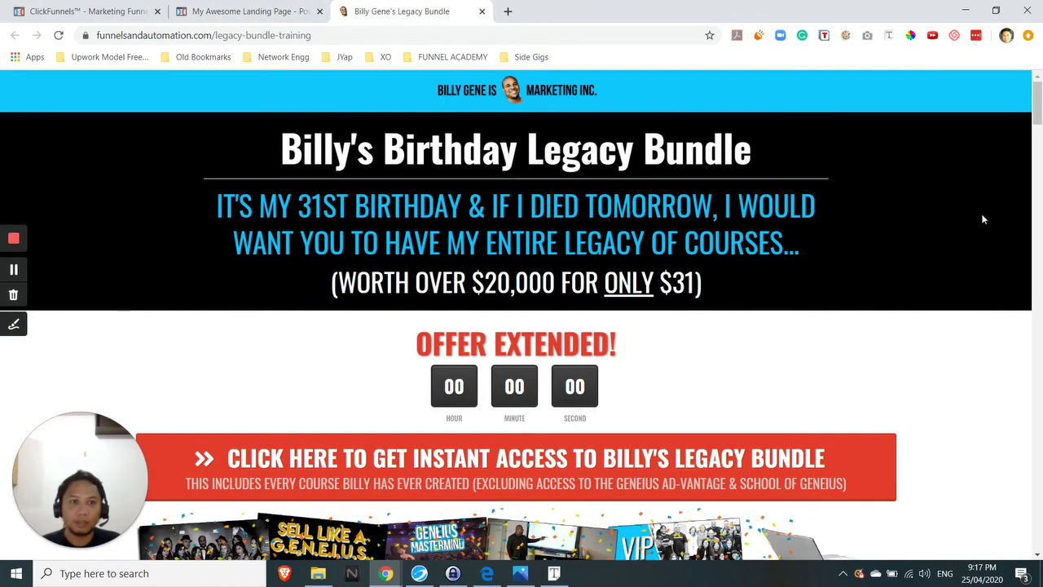
pyautogui.click(910, 35)
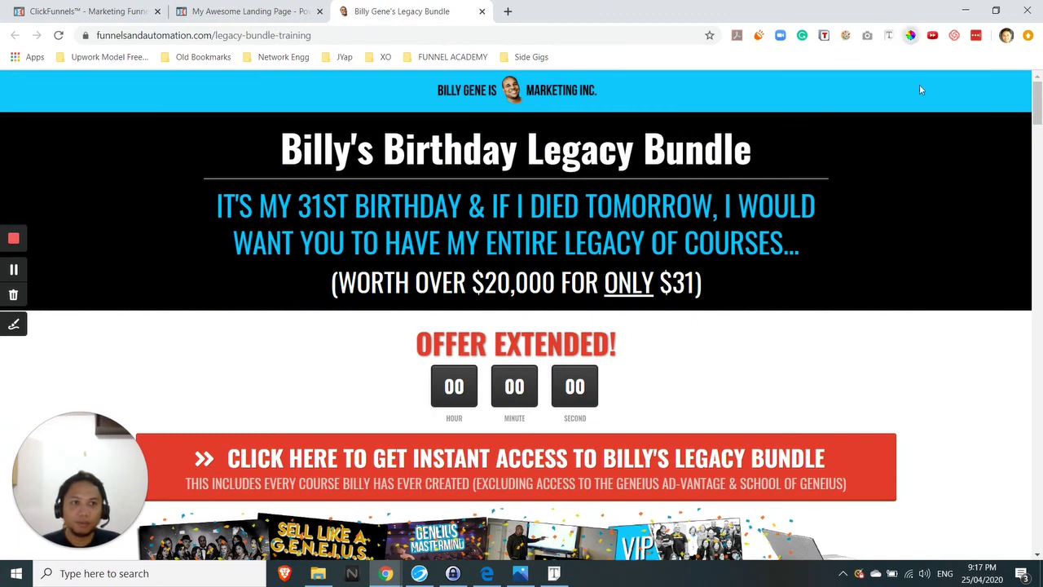
pyautogui.click(948, 168)
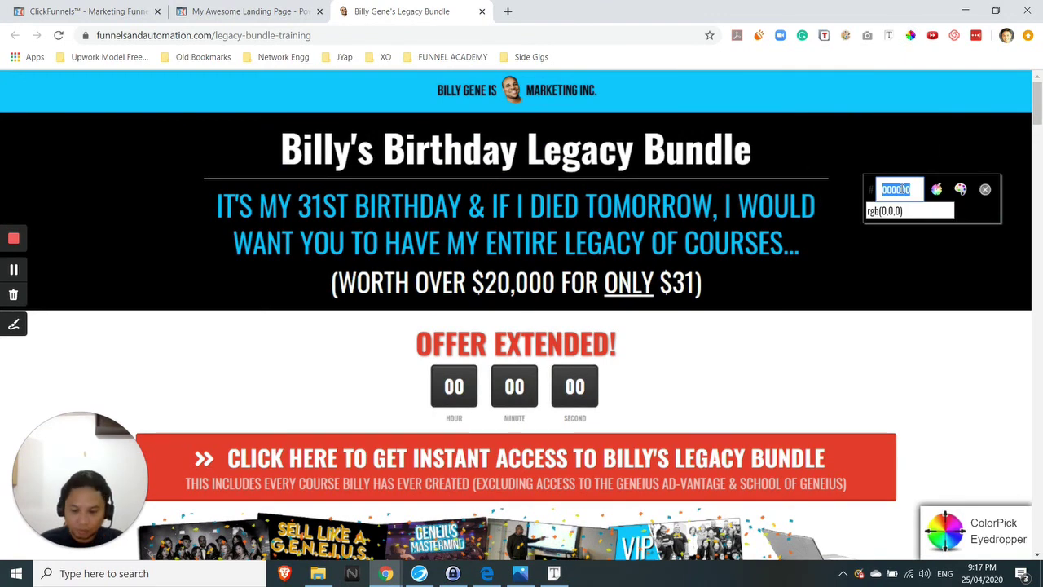
pyautogui.click(261, 12)
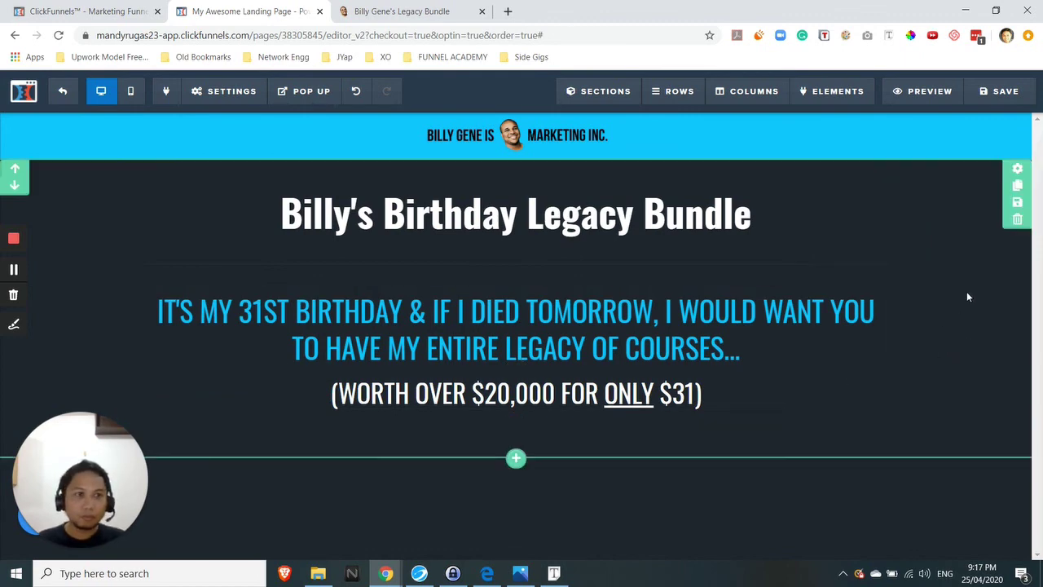
pyautogui.click(1019, 170)
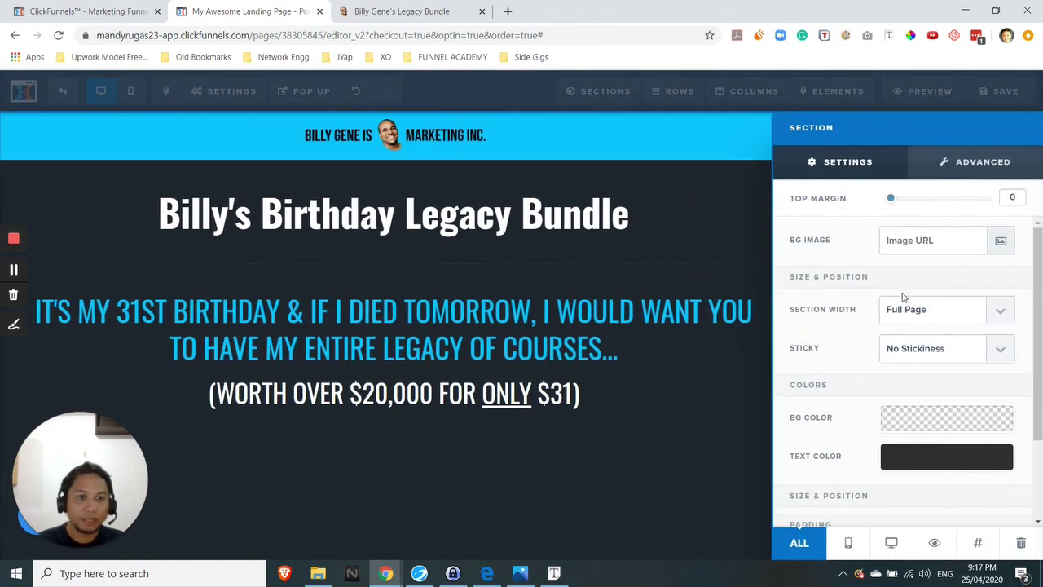
pyautogui.click(936, 421)
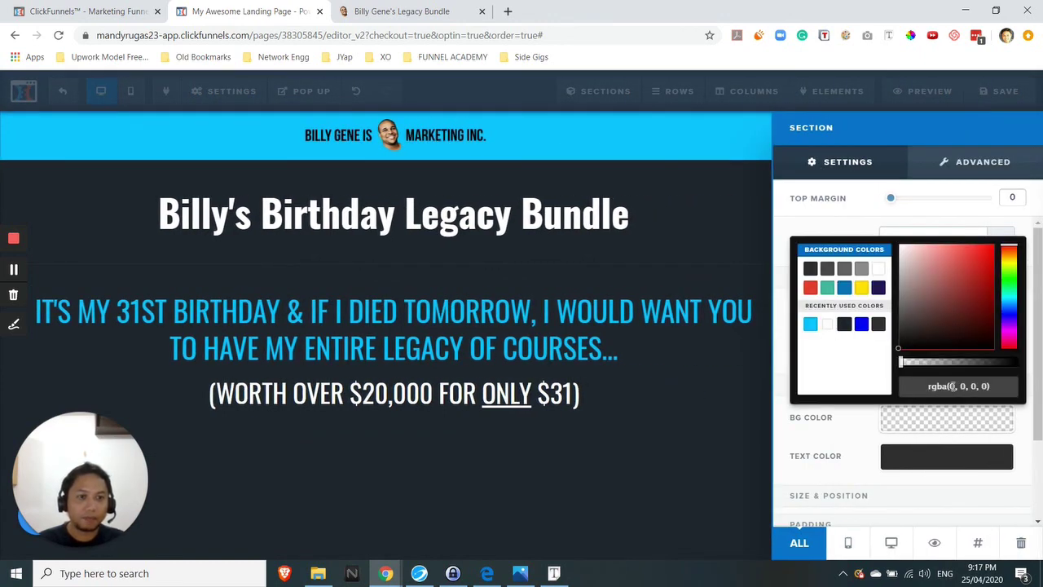
pyautogui.tripleClick(952, 386)
pyautogui.write('#000000')
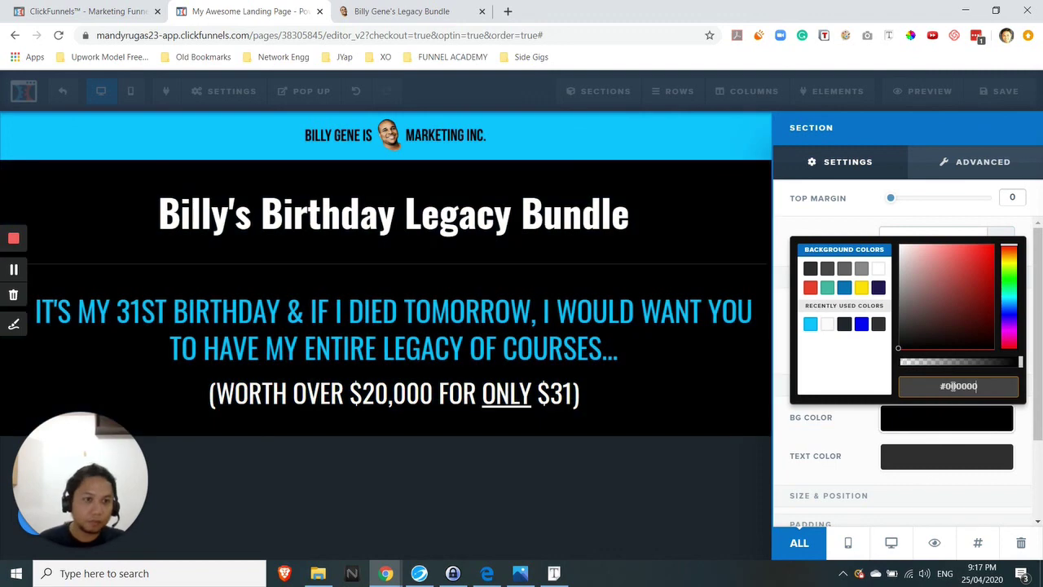
pyautogui.click(717, 395)
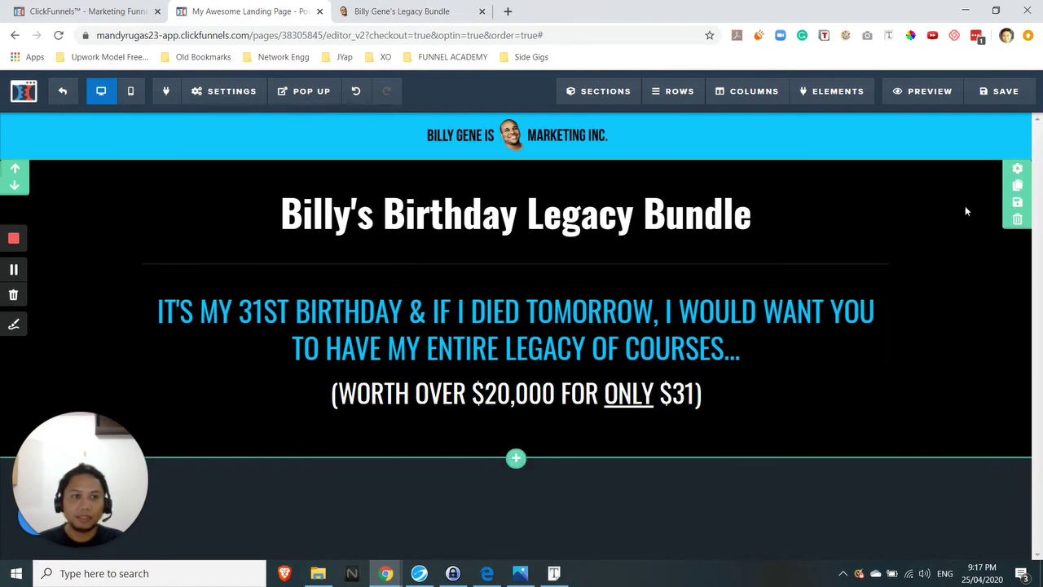
# Compare the divider line under "Billy's Birthday Legacy Bundle" with the original page and set its colour to #ffffff.
pyautogui.click(399, 11)
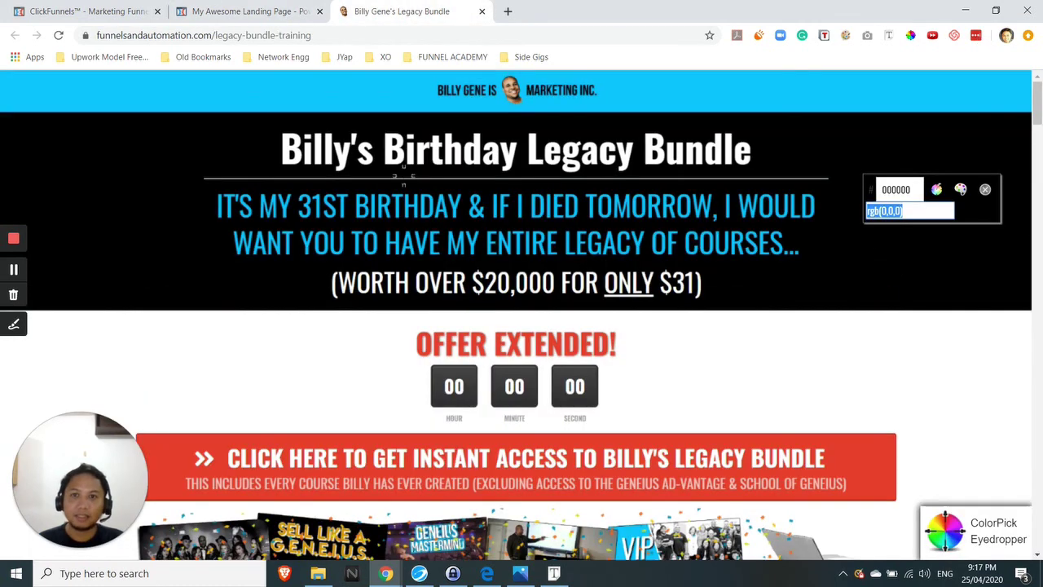
pyautogui.click(249, 10)
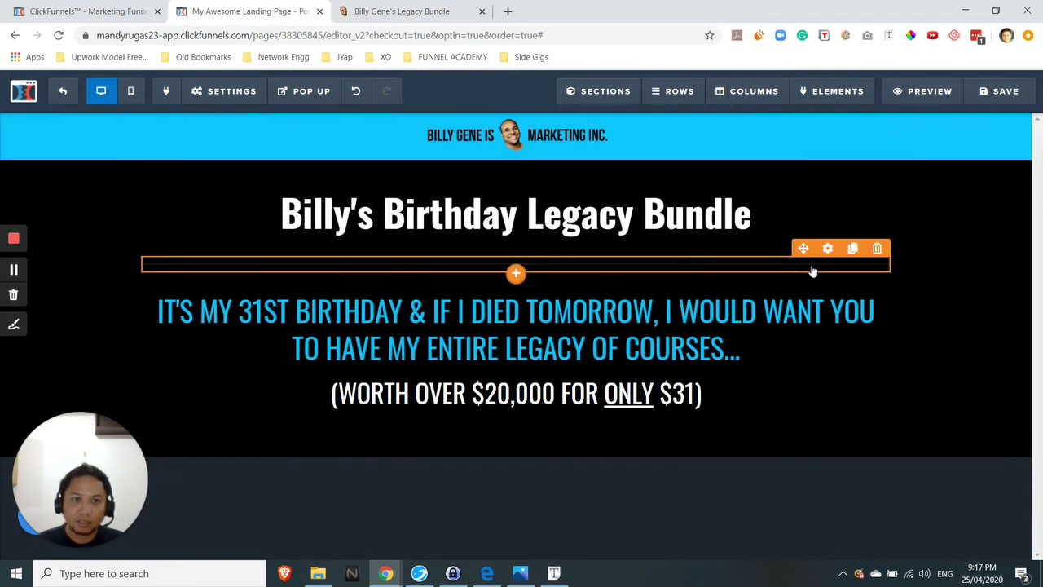
pyautogui.click(407, 7)
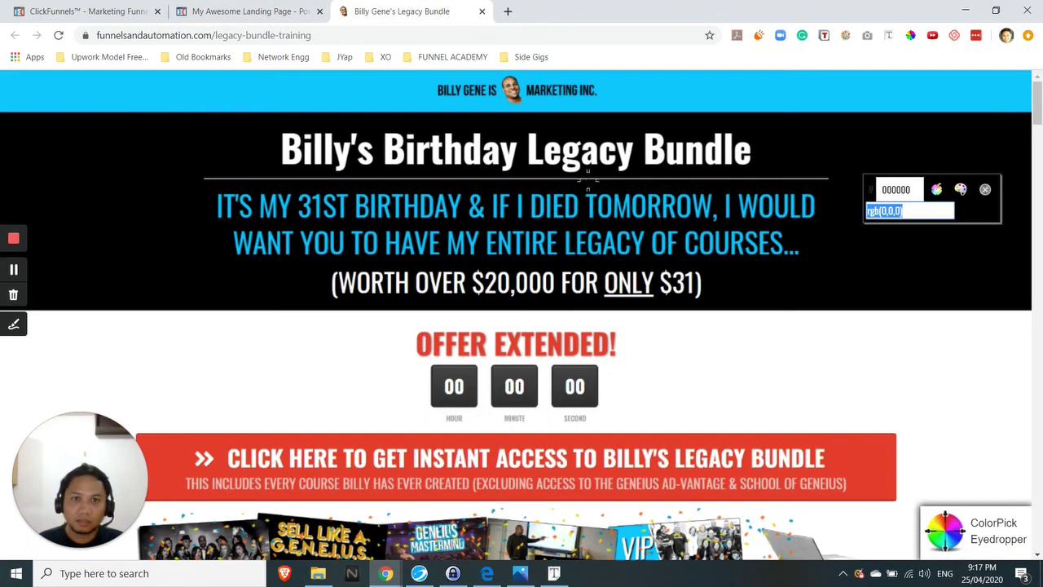
pyautogui.click(244, 11)
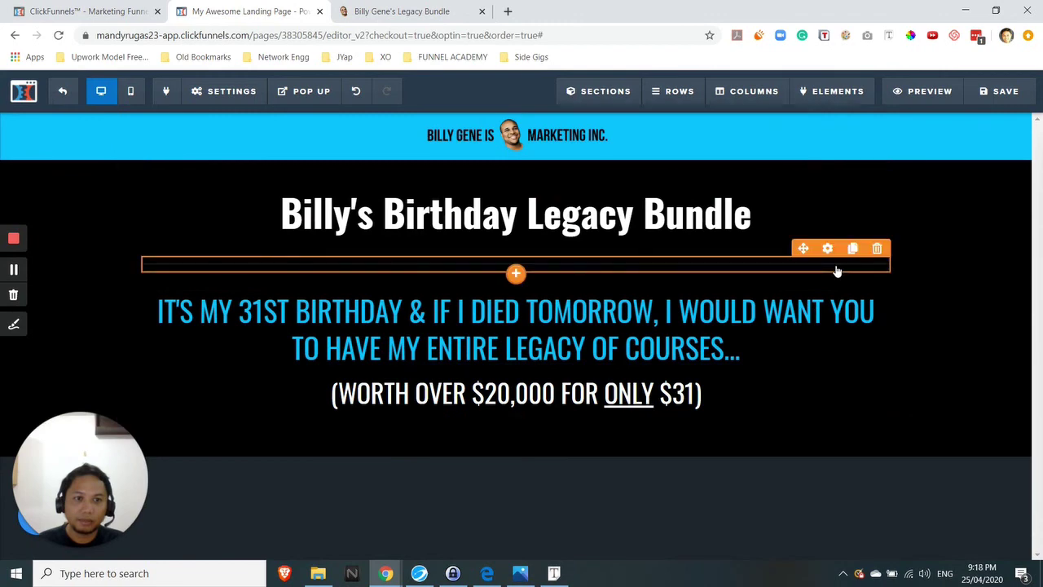
pyautogui.click(827, 249)
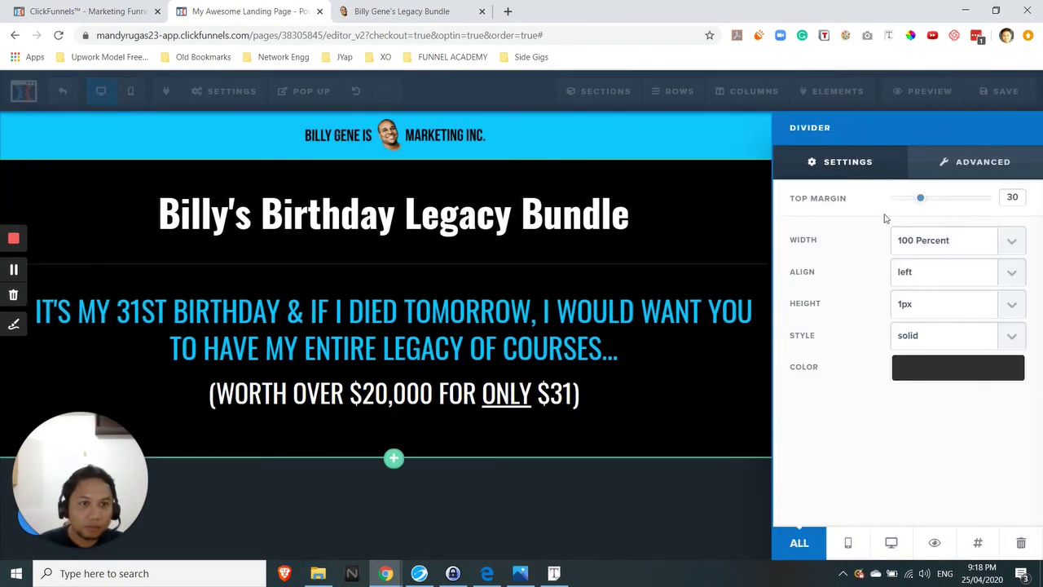
pyautogui.click(954, 371)
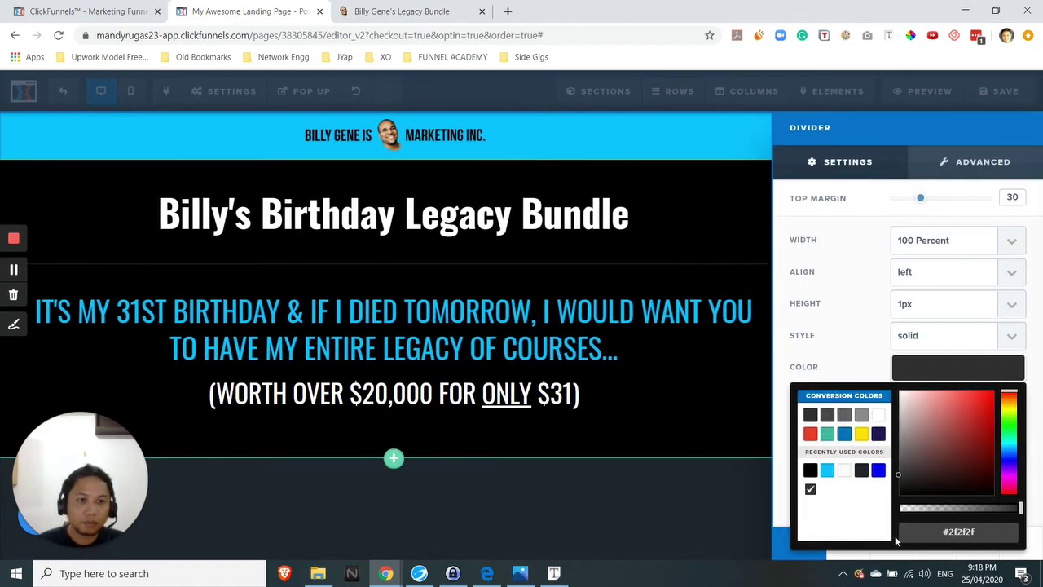
pyautogui.click(968, 534)
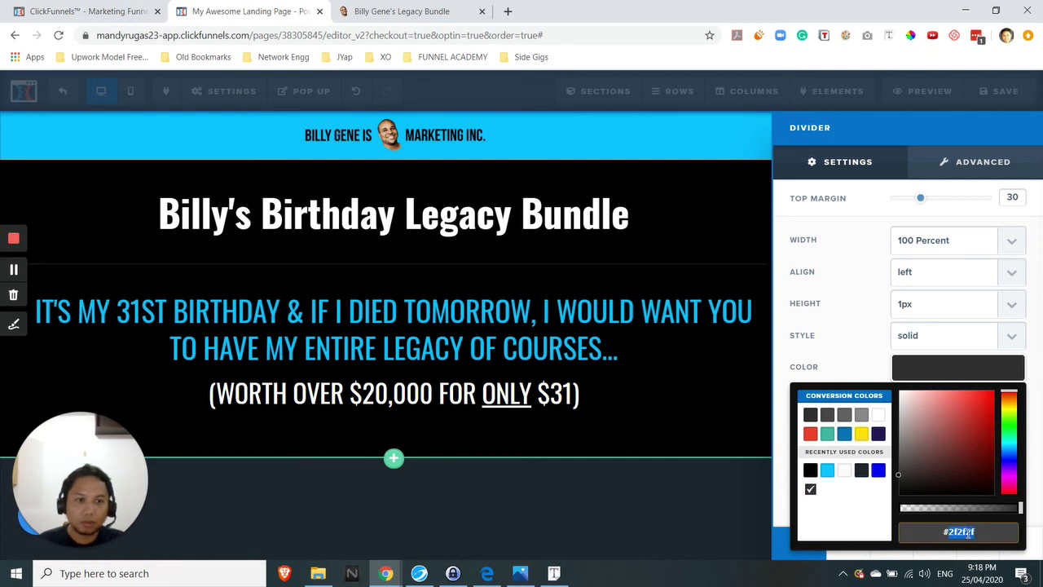
pyautogui.write('#000000')
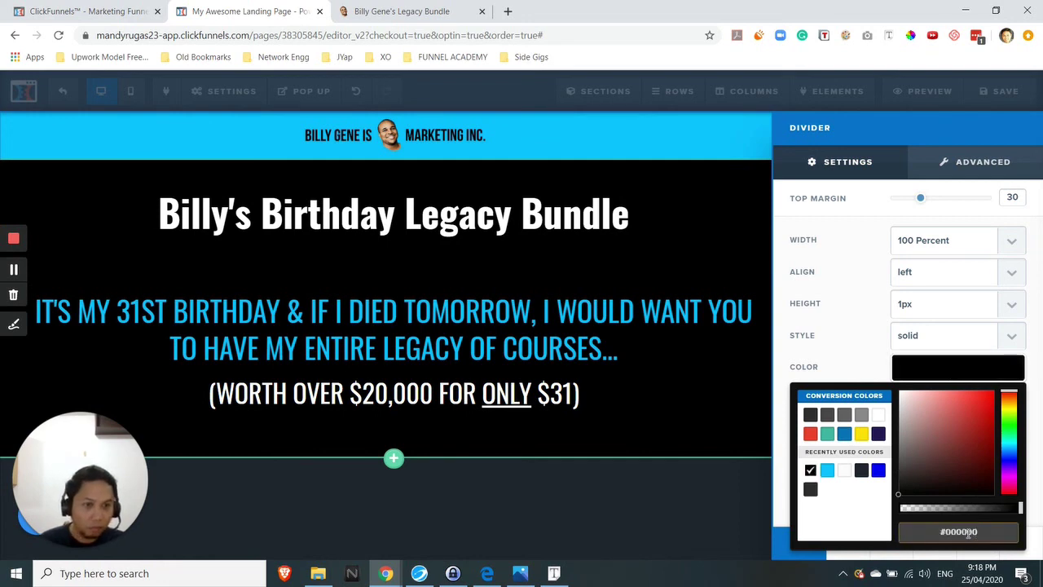
pyautogui.press('BackSpace')
pyautogui.press('BackSpace')
pyautogui.press('BackSpace')
pyautogui.press('BackSpace')
pyautogui.press('BackSpace')
pyautogui.press('BackSpace')
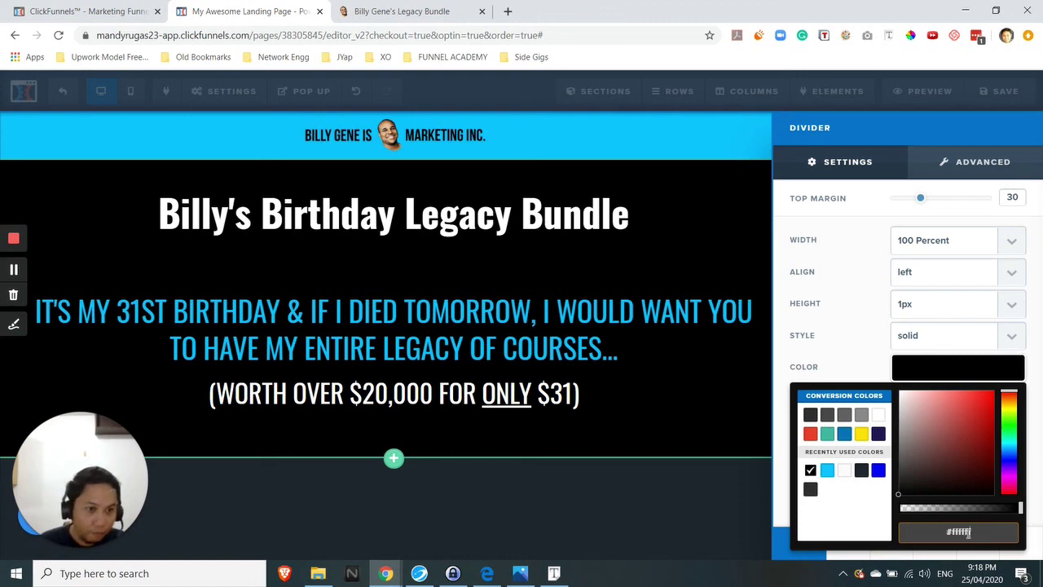
pyautogui.write('ffffff')
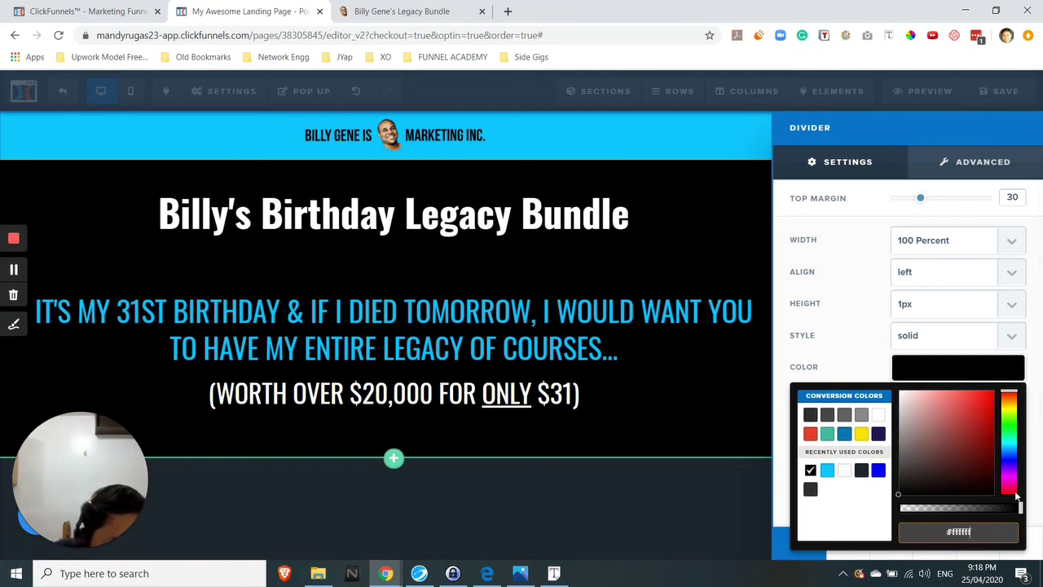
pyautogui.press('Return')
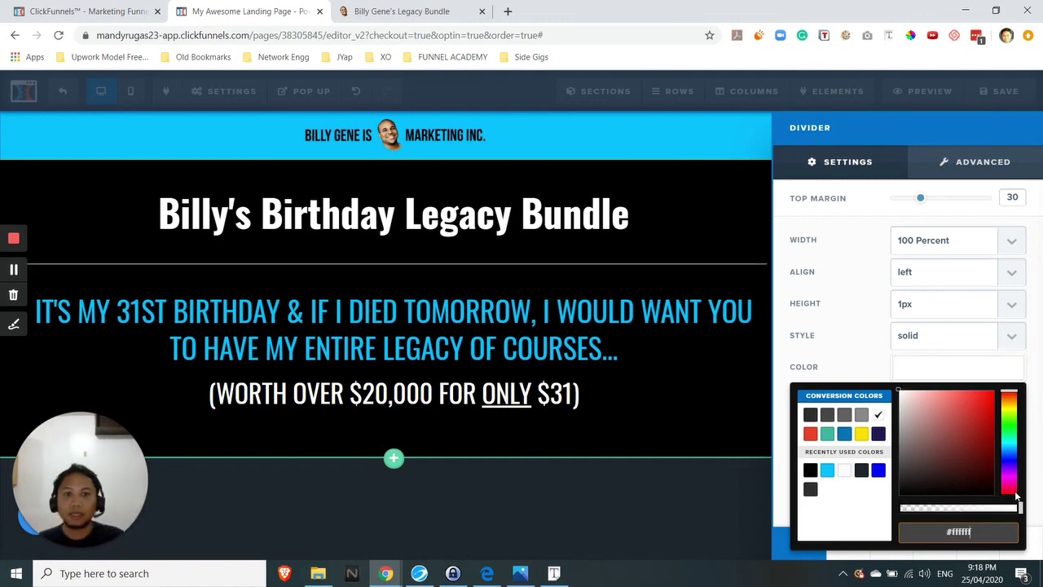
pyautogui.click(753, 372)
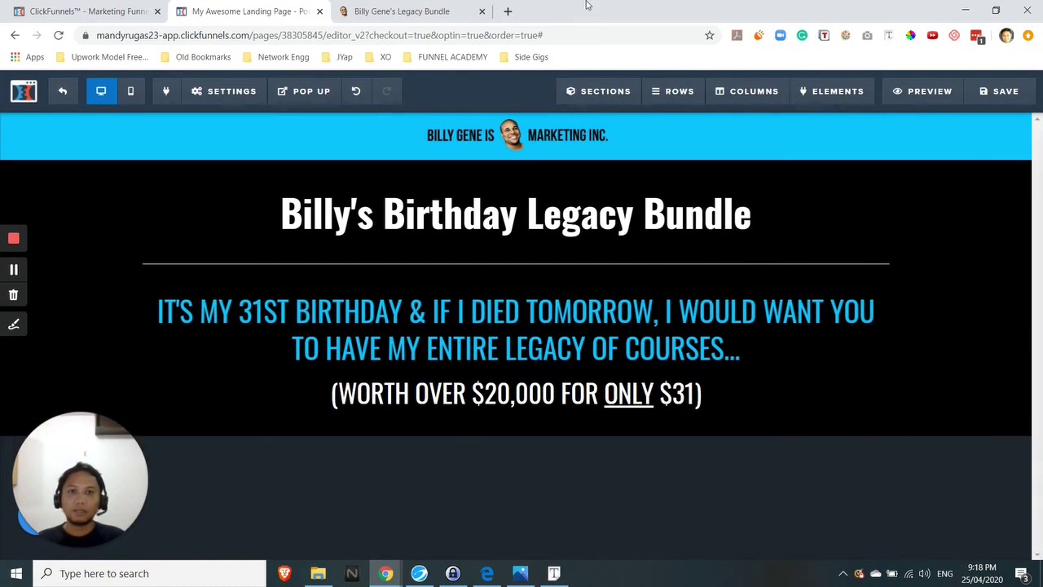
# Compare the title section's spacing with the original page and set its padding to 5 at the top and 15 at the bottom.
pyautogui.click(392, 11)
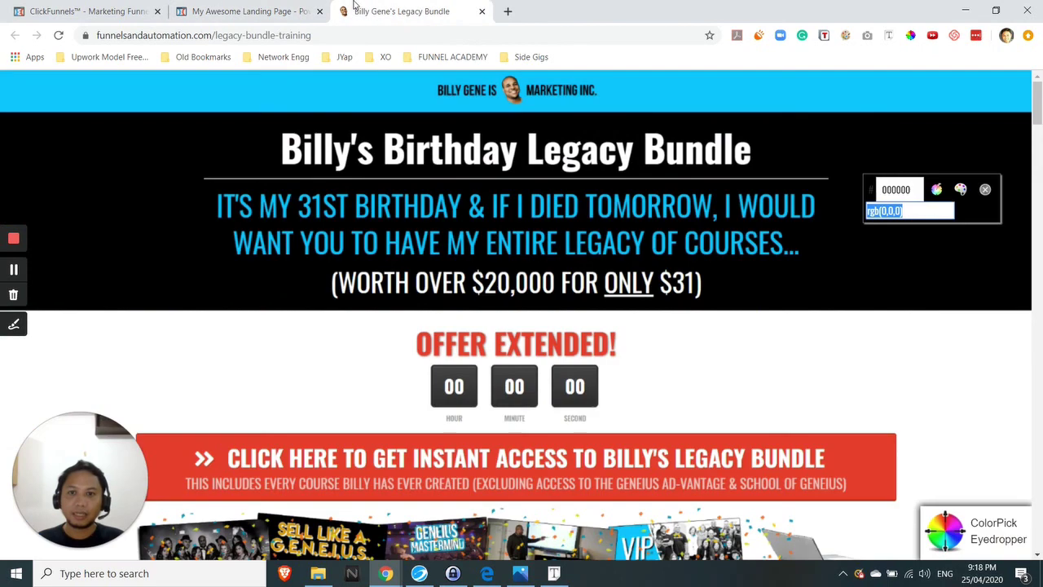
pyautogui.click(209, 10)
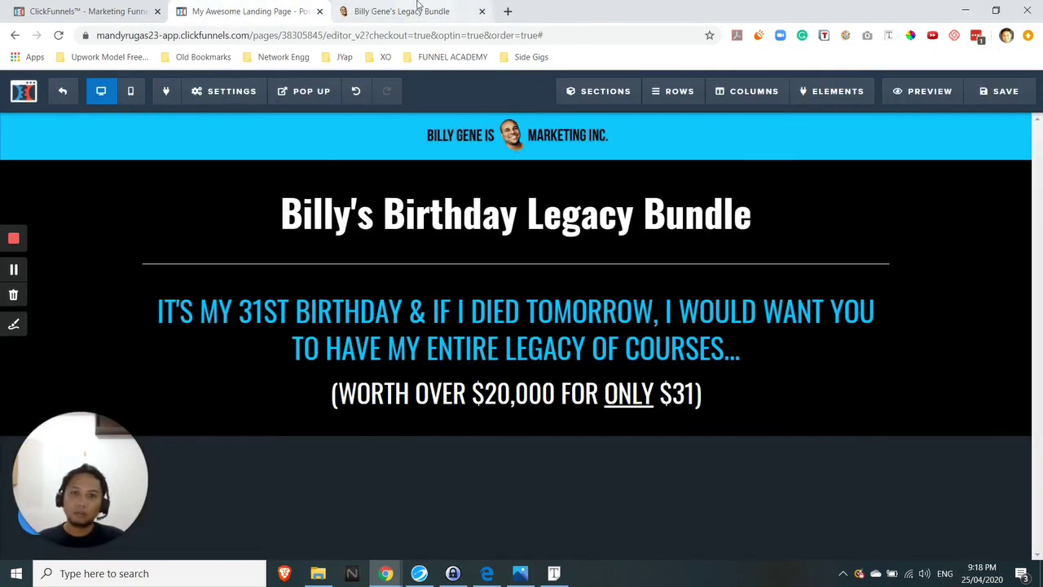
pyautogui.click(417, 6)
pyautogui.click(245, 10)
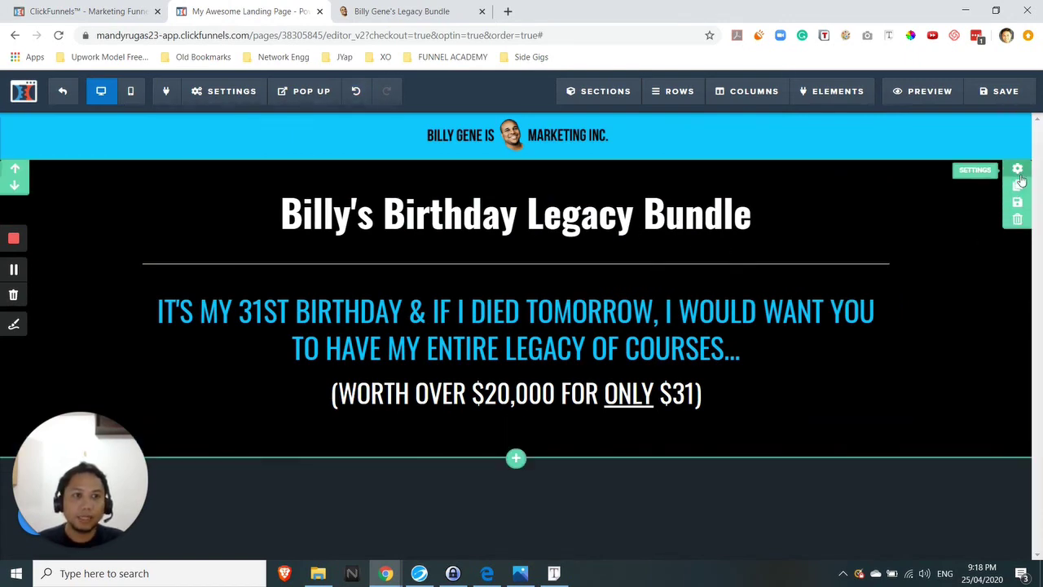
pyautogui.click(1017, 169)
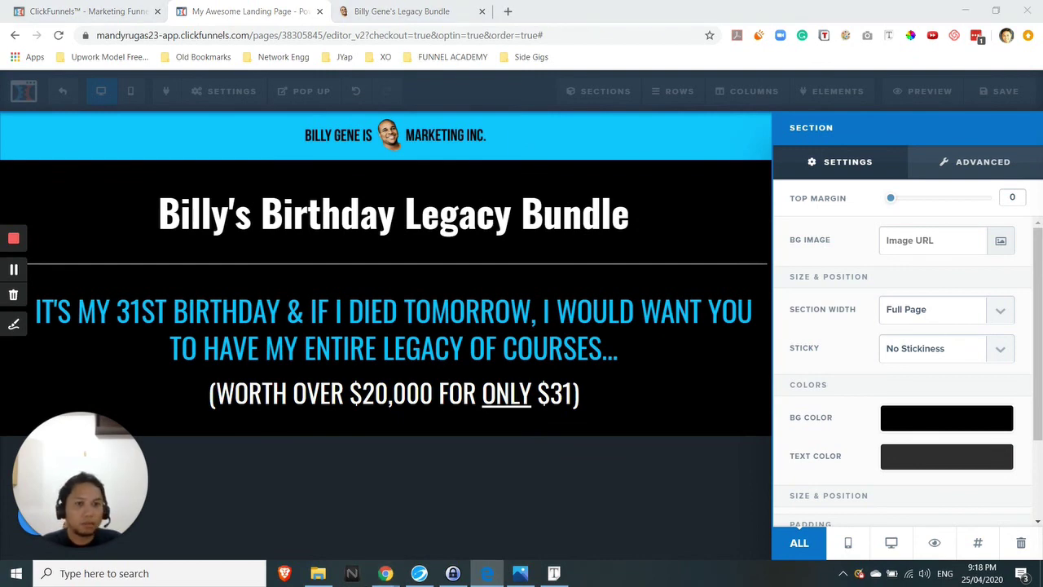
pyautogui.scroll(-2, 850, 430)
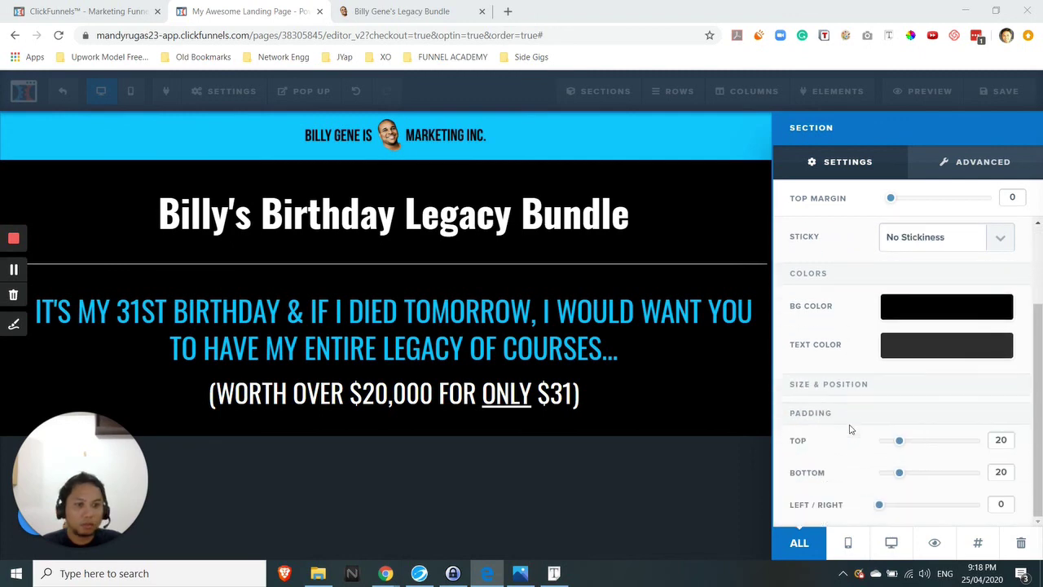
pyautogui.doubleClick(1001, 440)
pyautogui.write('5')
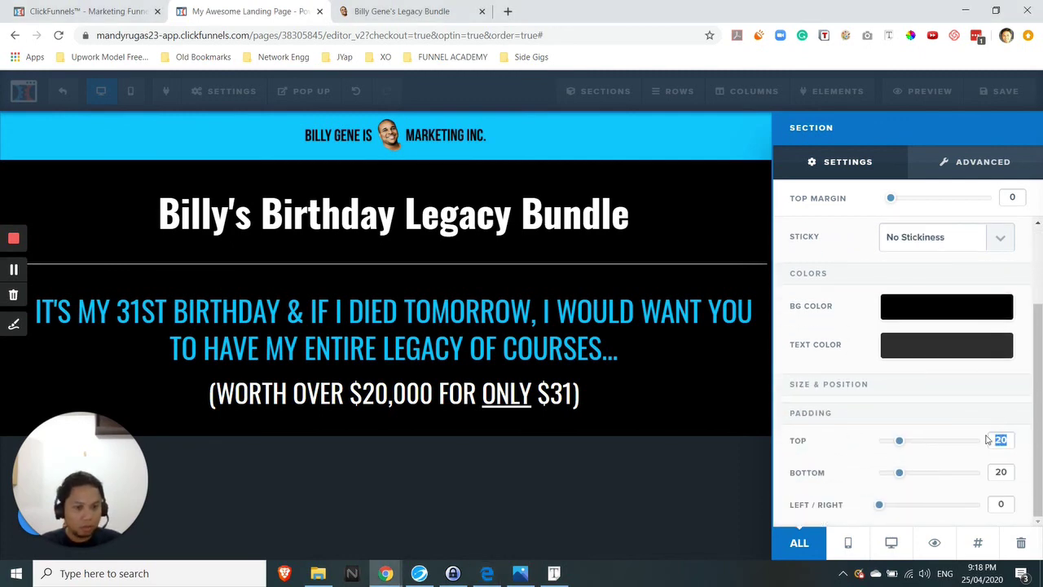
pyautogui.click(1004, 471)
pyautogui.doubleClick(1005, 471)
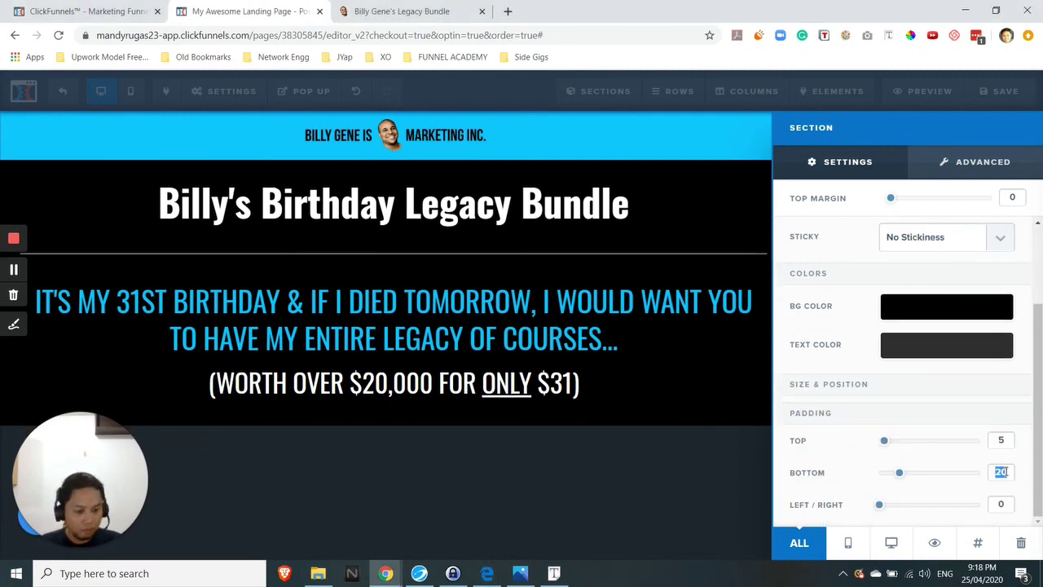
pyautogui.write('15')
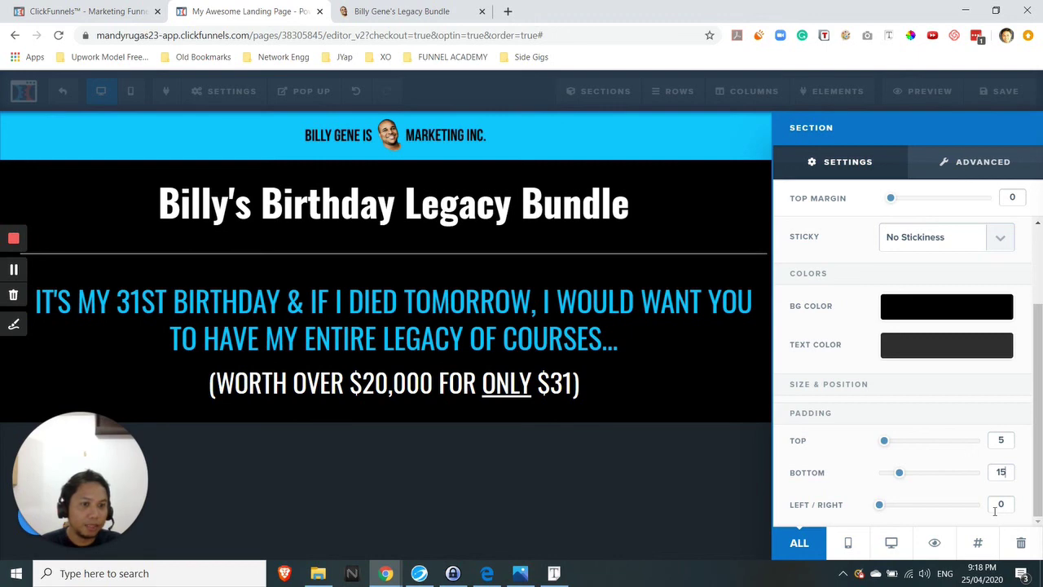
# Review the title section's advanced style settings for corner radius, border, drop shadow, float and position.
pyautogui.click(913, 168)
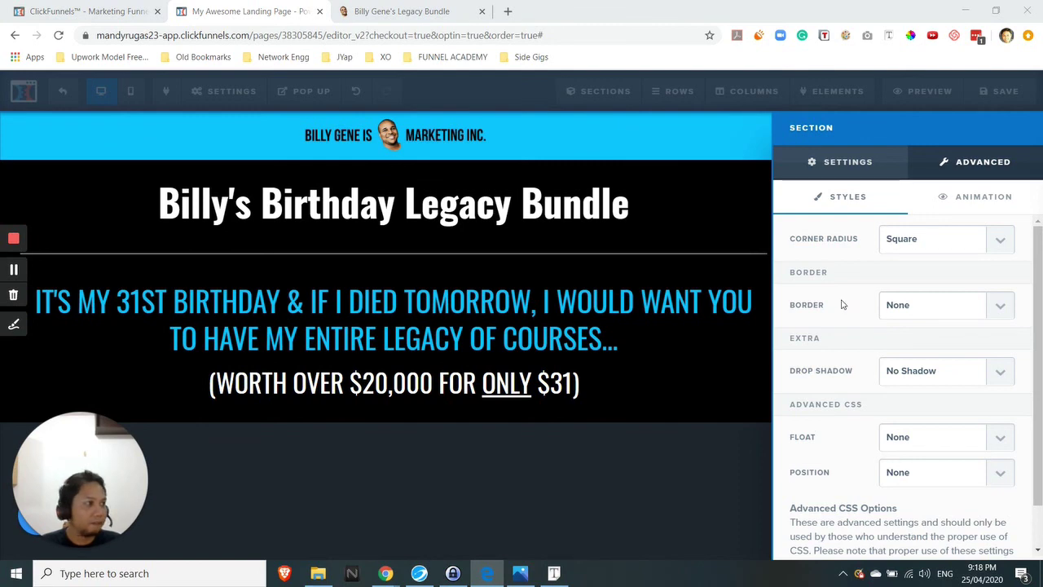
pyautogui.scroll(-1, 843, 304)
pyautogui.scroll(-1, 843, 304)
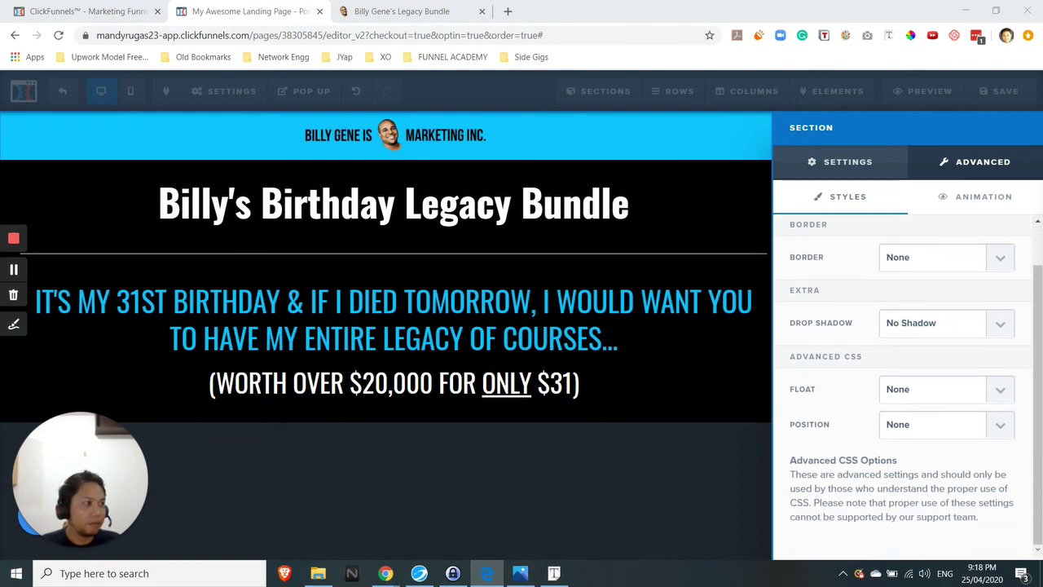
pyautogui.click(740, 373)
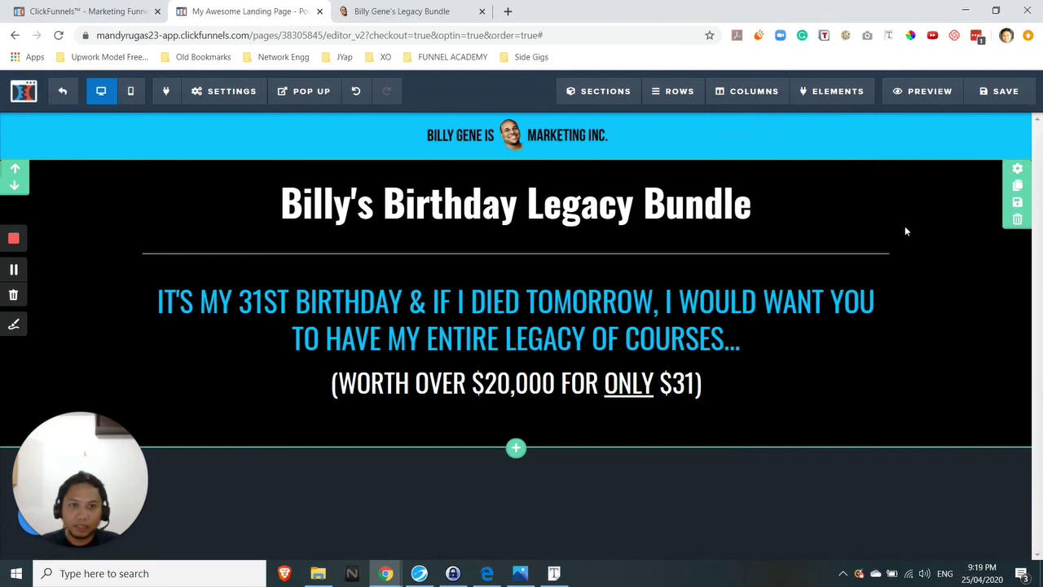
# Set the title section's one-column row padding to 10 at the top, 0 at the bottom and 100 left/right.
pyautogui.moveTo(817, 174)
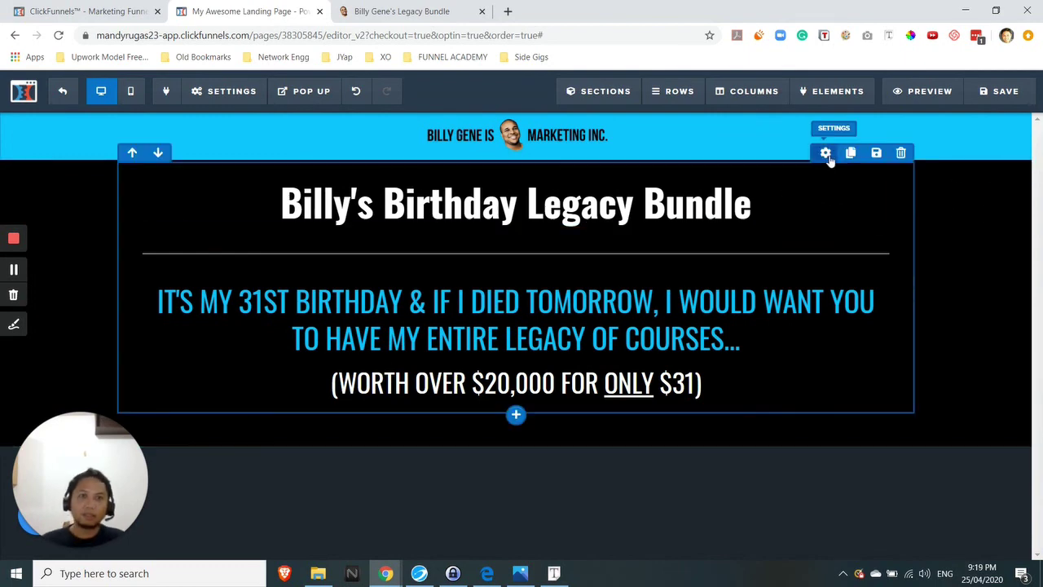
pyautogui.click(826, 154)
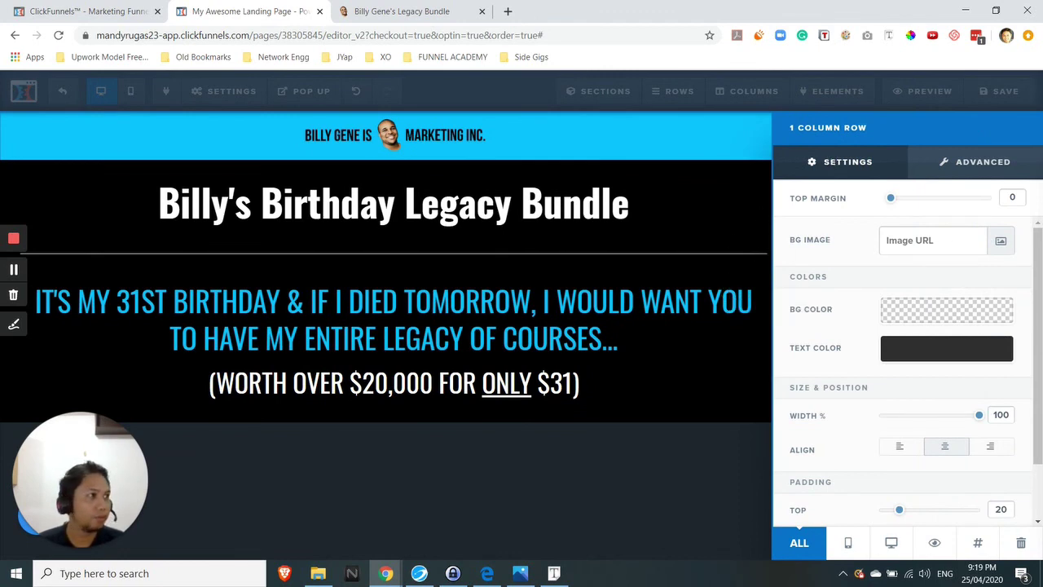
pyautogui.hotkey('alt', 'Tab')
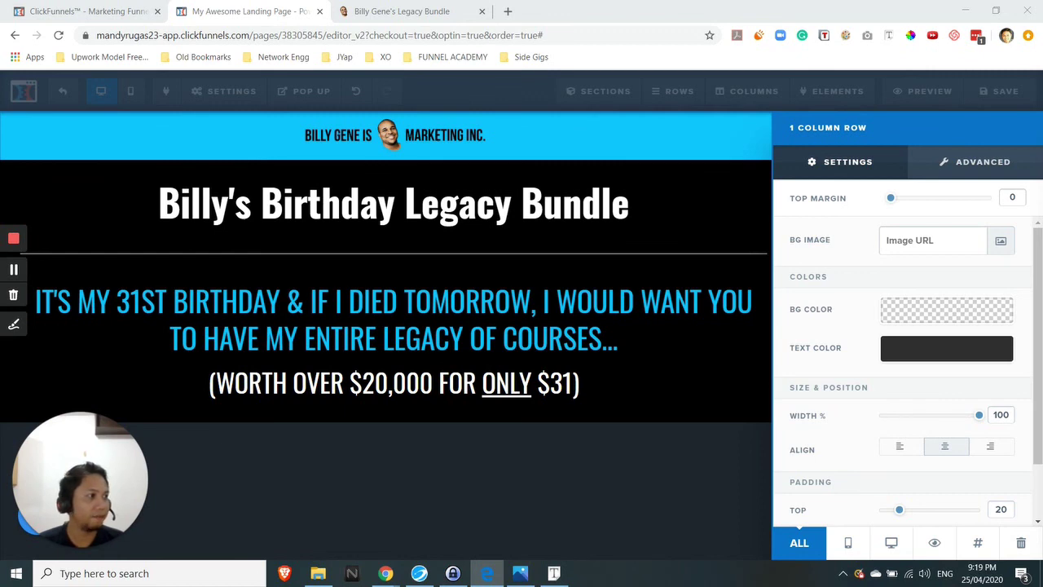
pyautogui.scroll(-1, 847, 382)
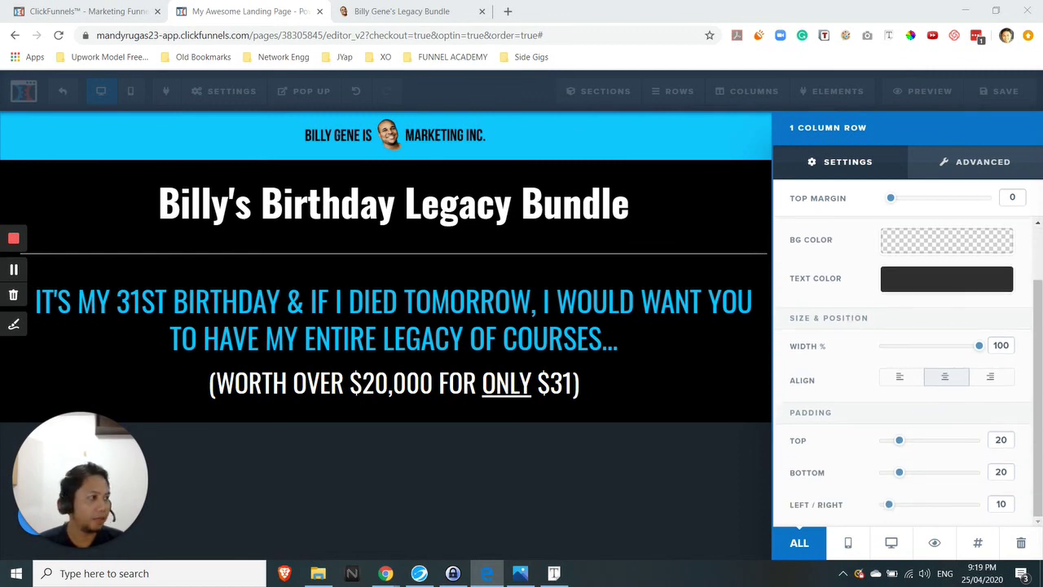
pyautogui.doubleClick(1004, 439)
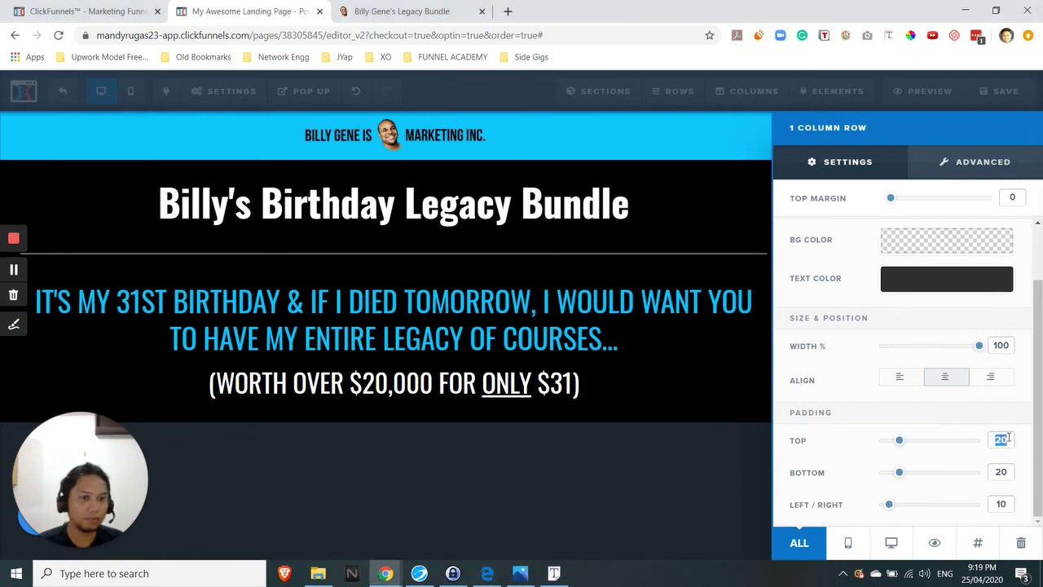
pyautogui.write('10')
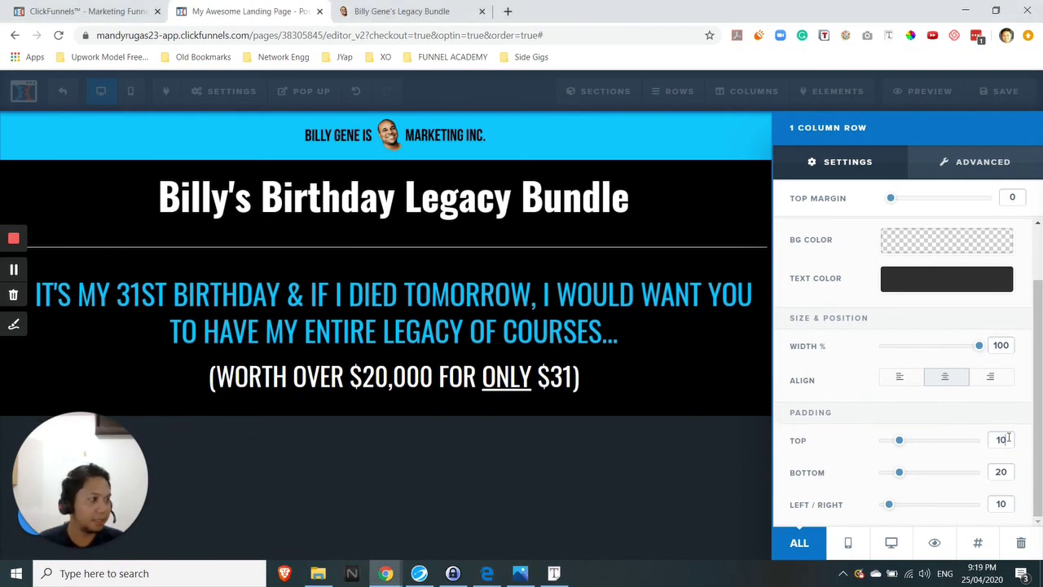
pyautogui.doubleClick(1000, 471)
pyautogui.write('0')
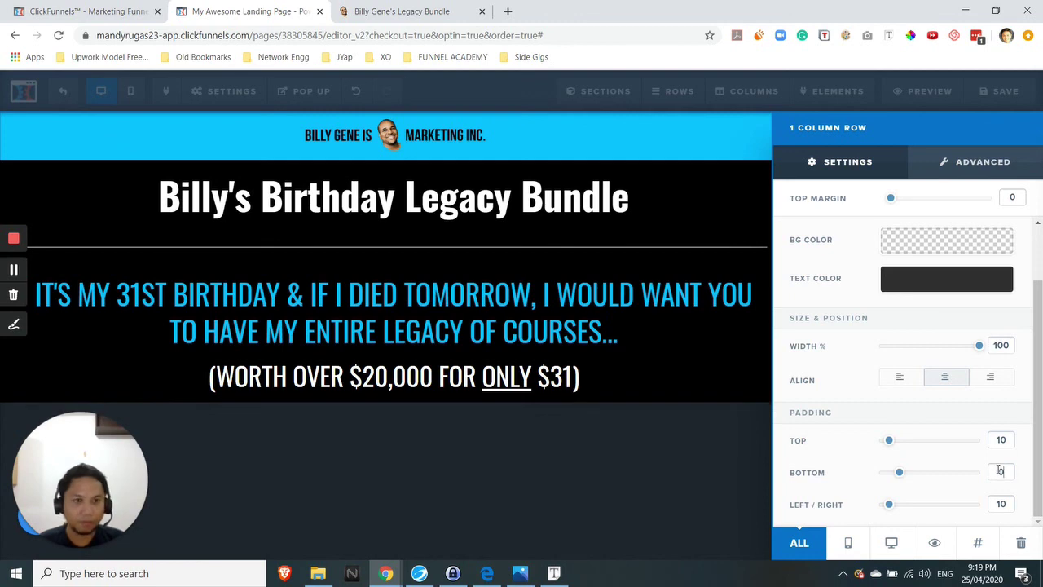
pyautogui.doubleClick(1002, 505)
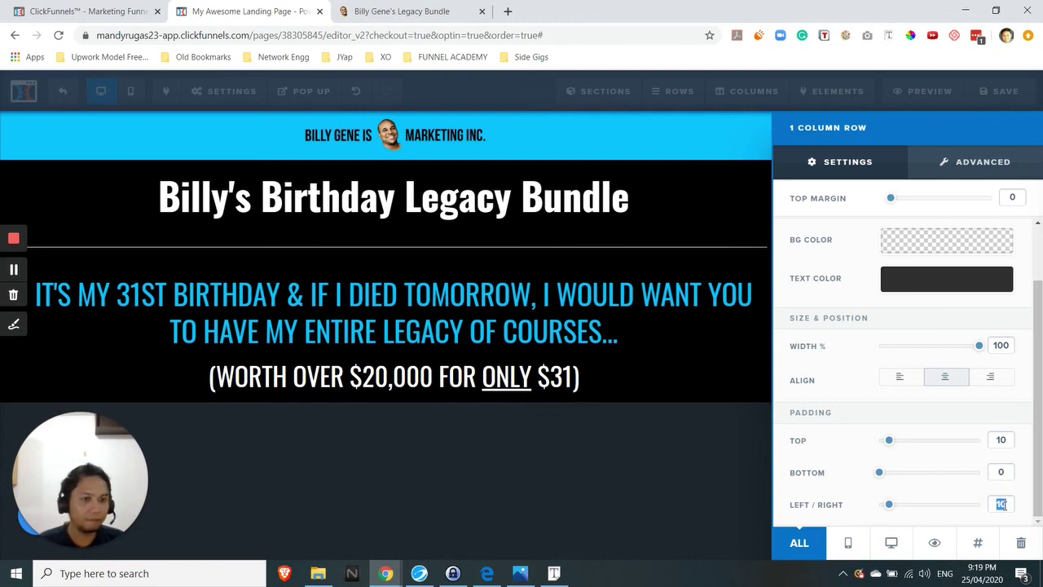
pyautogui.write('100')
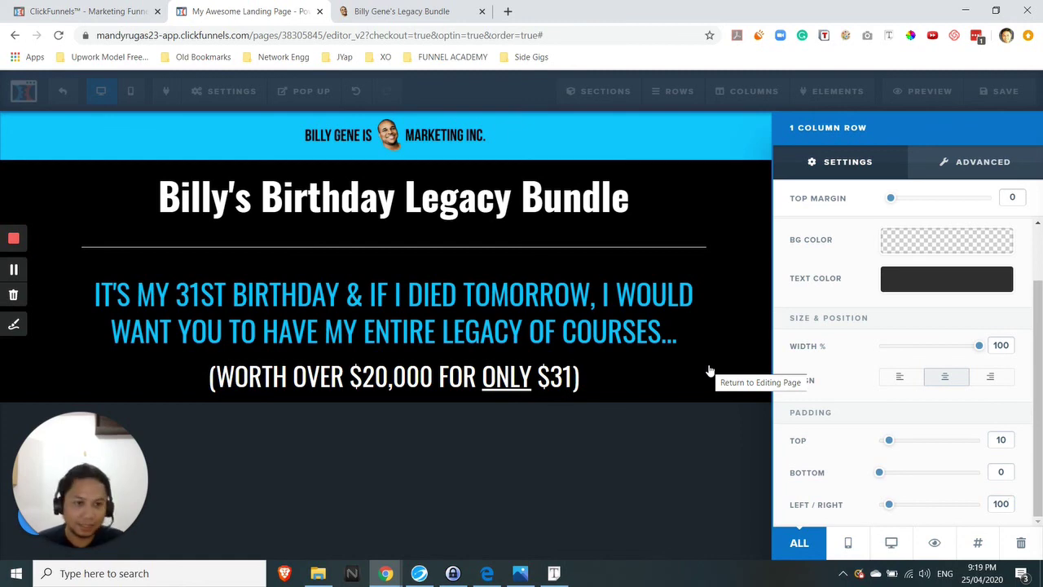
# Review the row's advanced styles and the "Billy's Birthday Legacy Bundle" headline's settings.
pyautogui.click(967, 161)
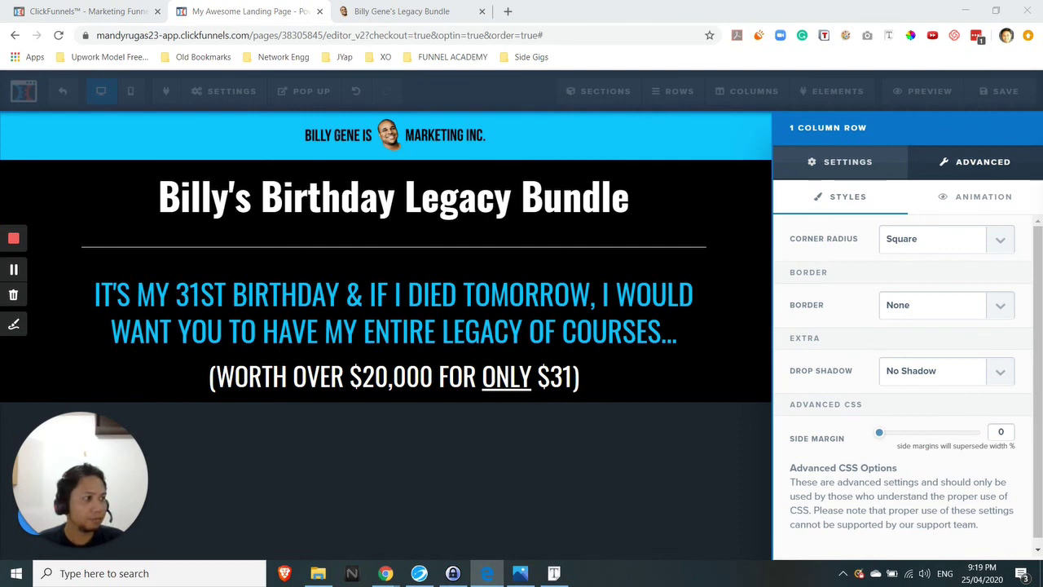
pyautogui.click(726, 441)
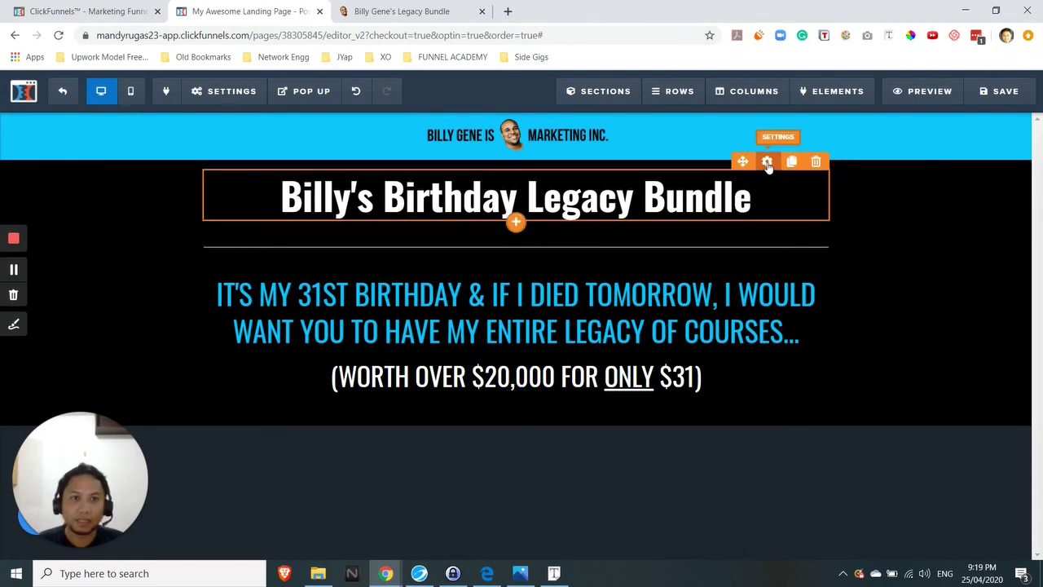
pyautogui.click(795, 177)
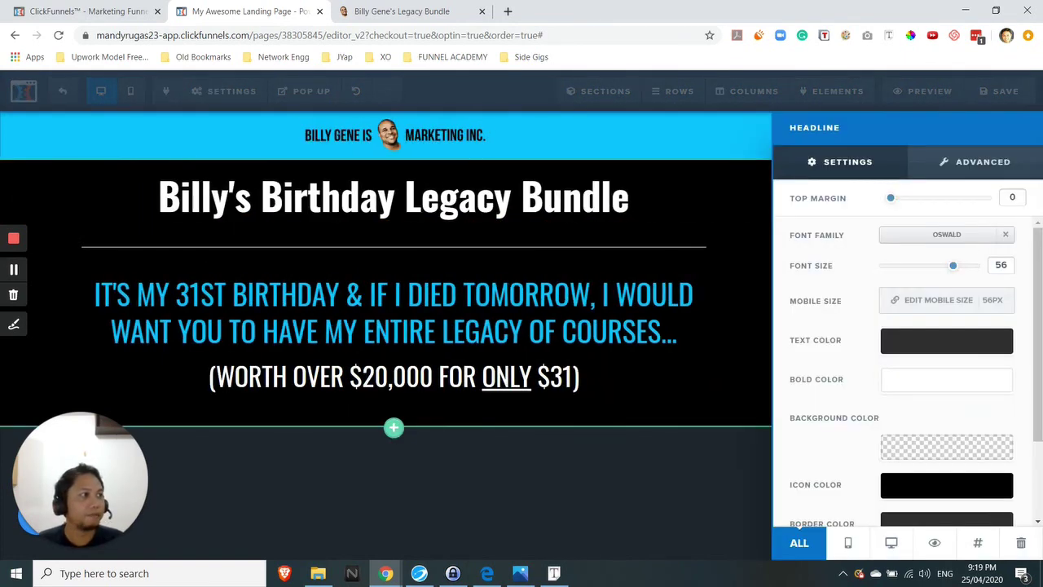
pyautogui.click(487, 573)
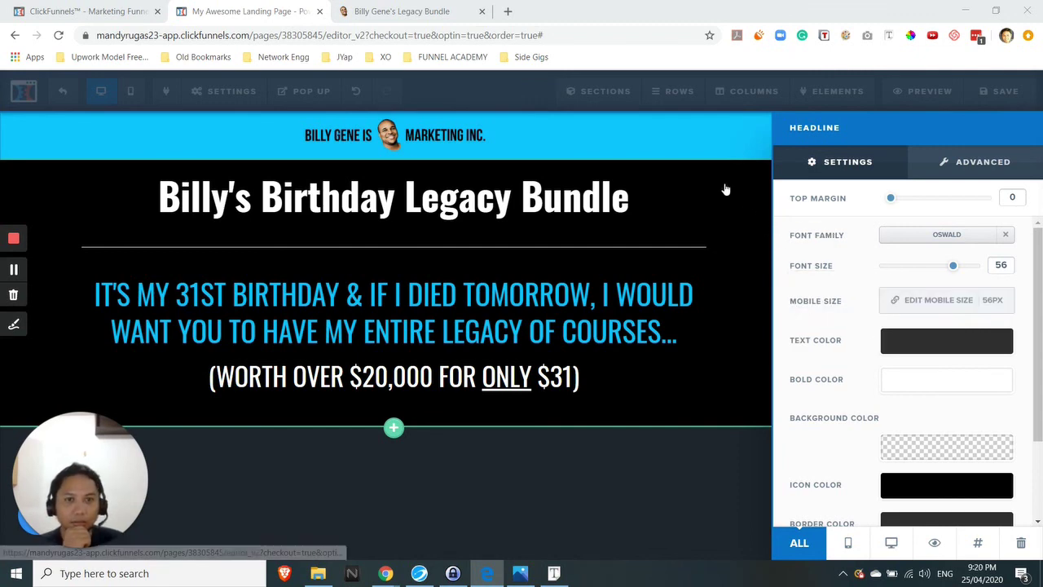
pyautogui.click(748, 205)
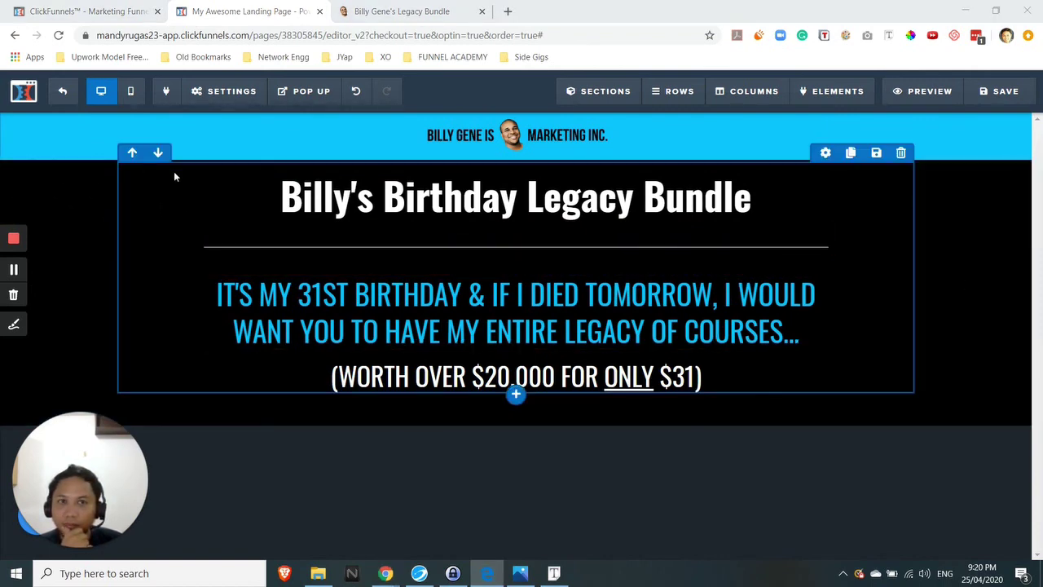
# Save the landing page and replace its default SEO title with "Test 1" in the meta data.
pyautogui.click(1003, 97)
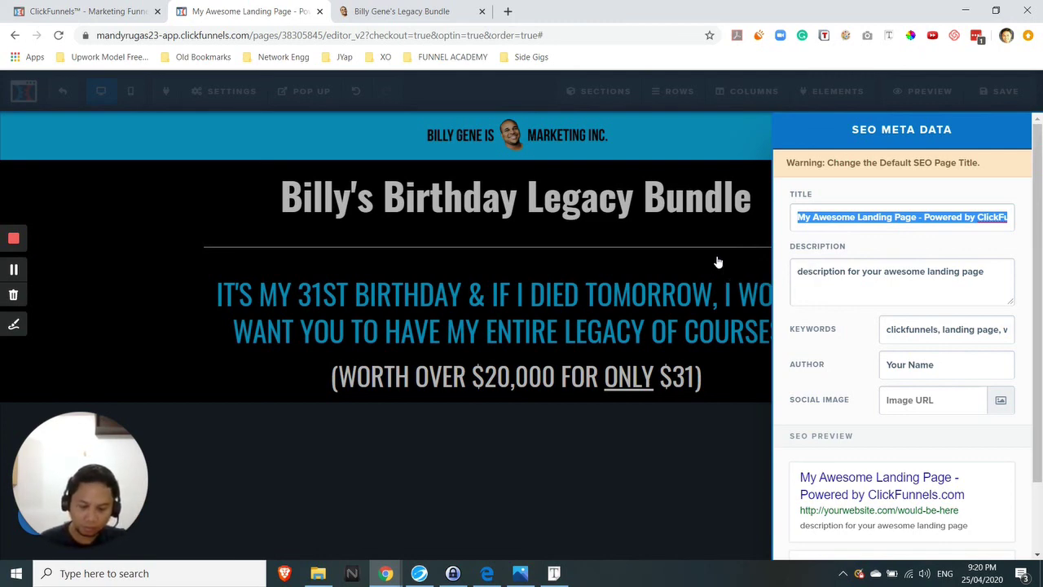
pyautogui.write('Test 1')
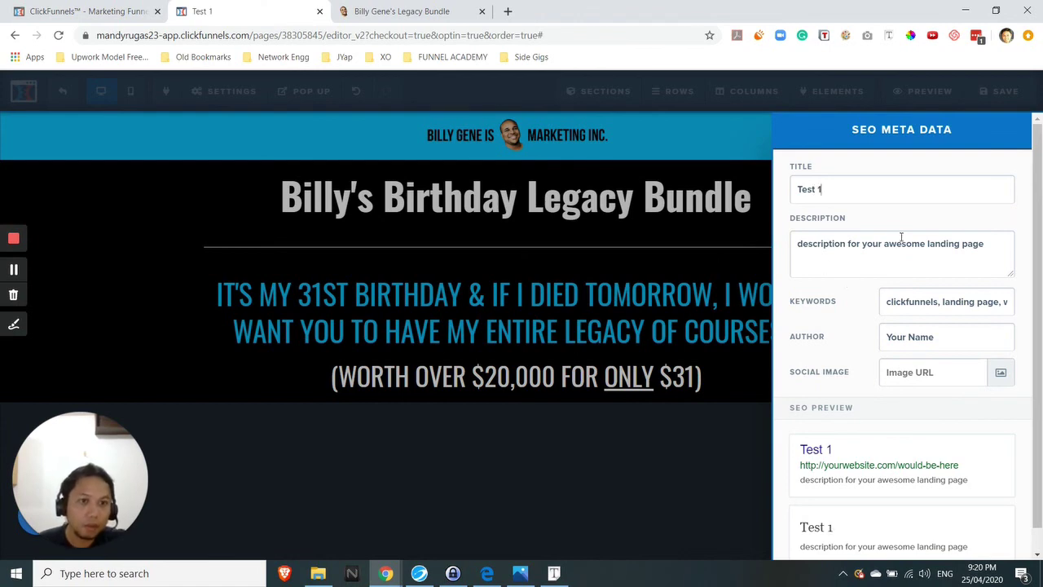
pyautogui.scroll(-1, 874, 303)
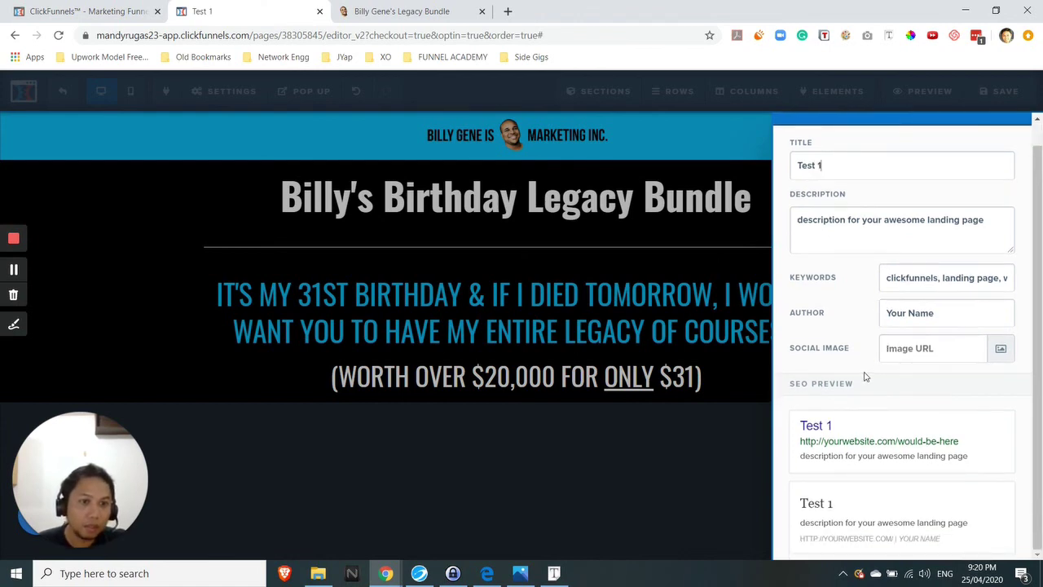
pyautogui.scroll(1, 864, 377)
pyautogui.scroll(-1, 807, 326)
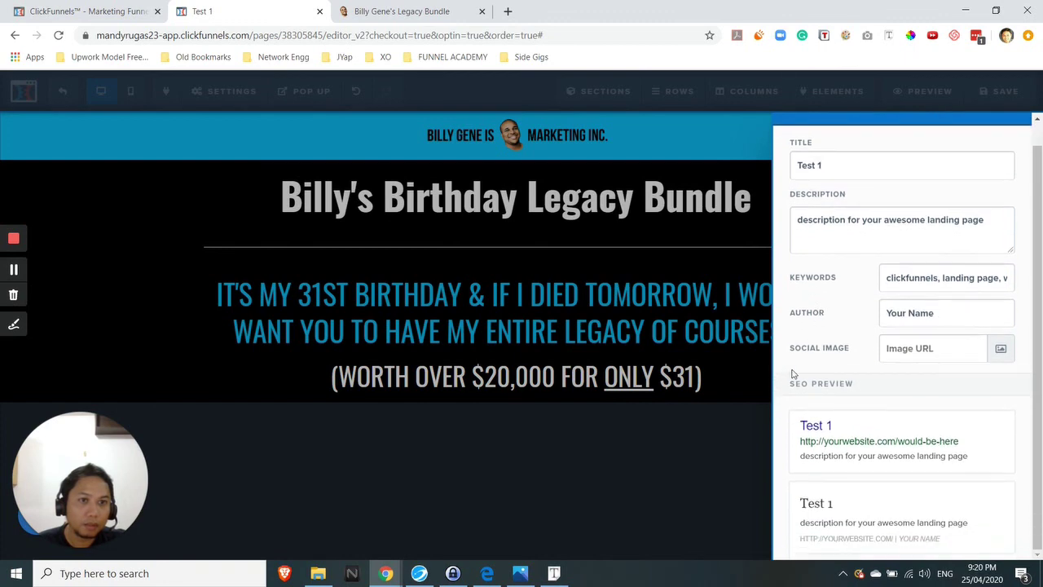
pyautogui.click(749, 461)
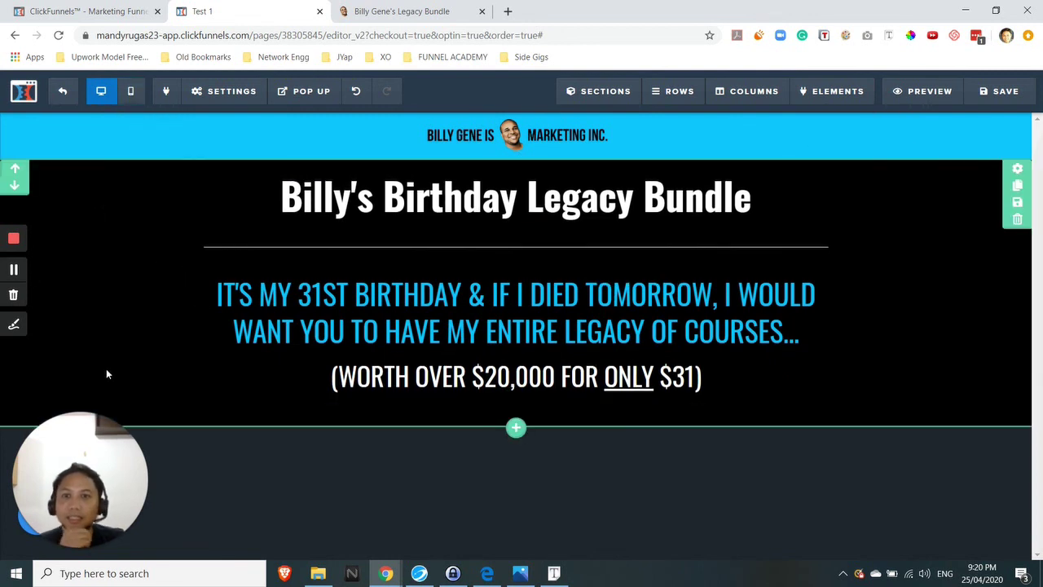
# Examine how the headline and subheadline text wrap in the mobile view, and return to the desktop view.
pyautogui.click(130, 95)
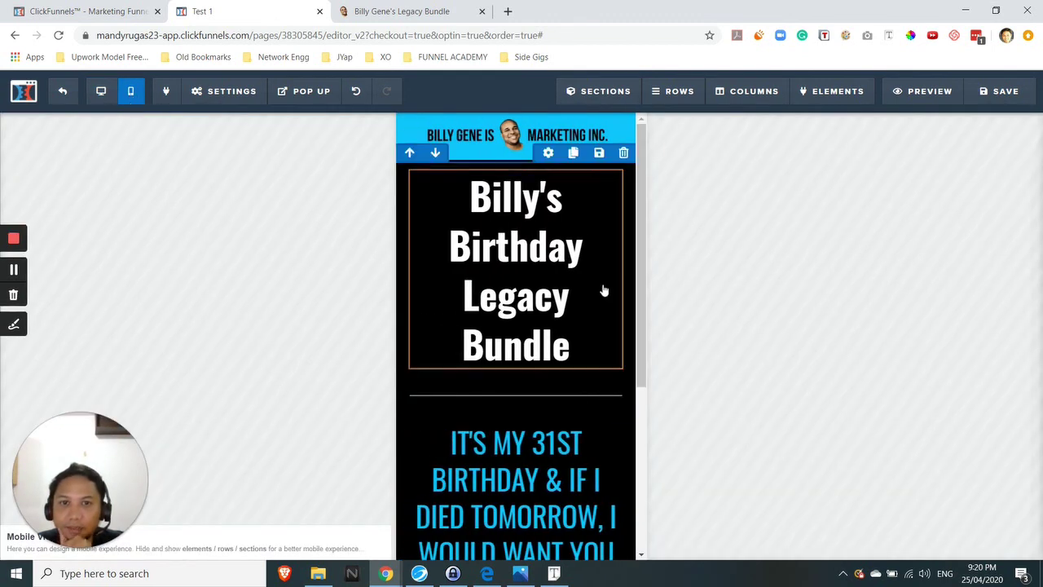
pyautogui.scroll(-3, 469, 310)
pyautogui.scroll(3, 470, 310)
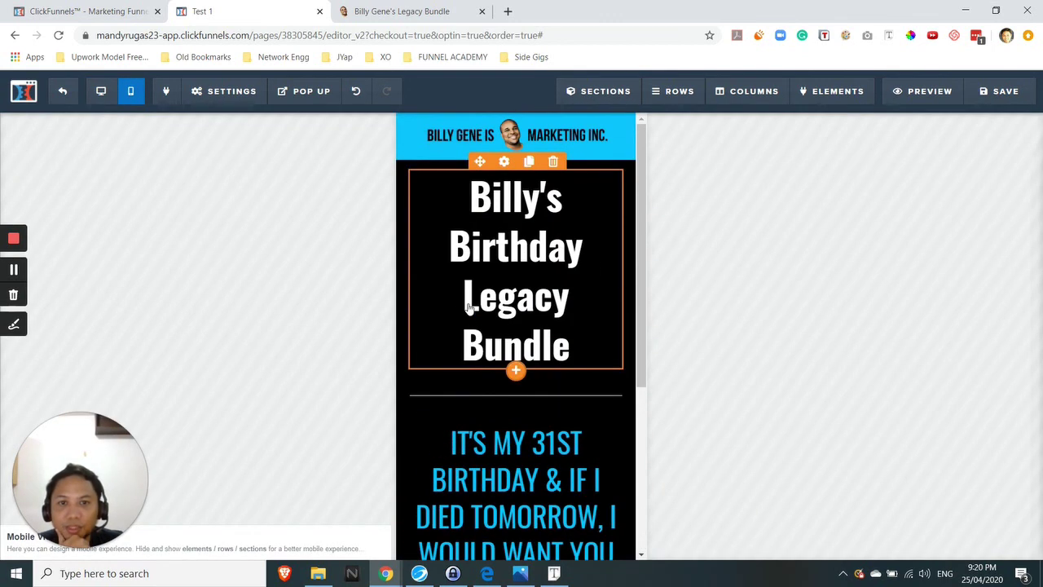
pyautogui.scroll(-3, 469, 309)
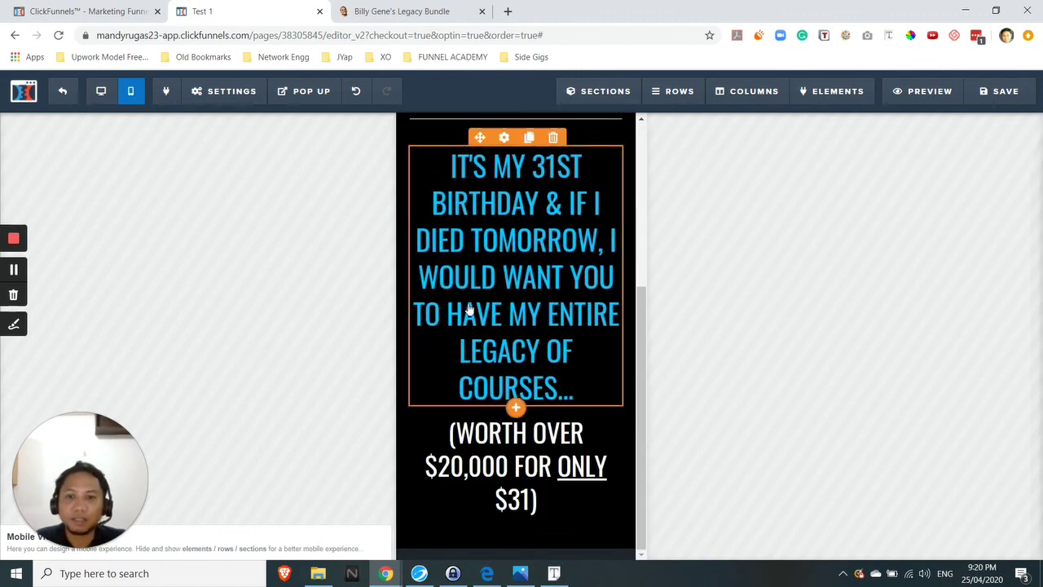
pyautogui.scroll(3, 470, 310)
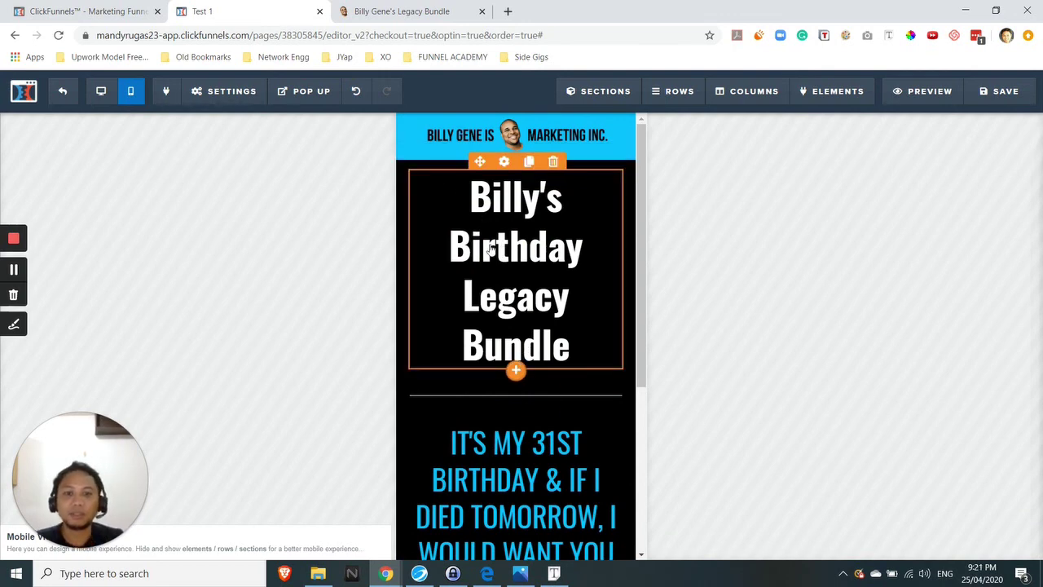
pyautogui.scroll(-3, 505, 250)
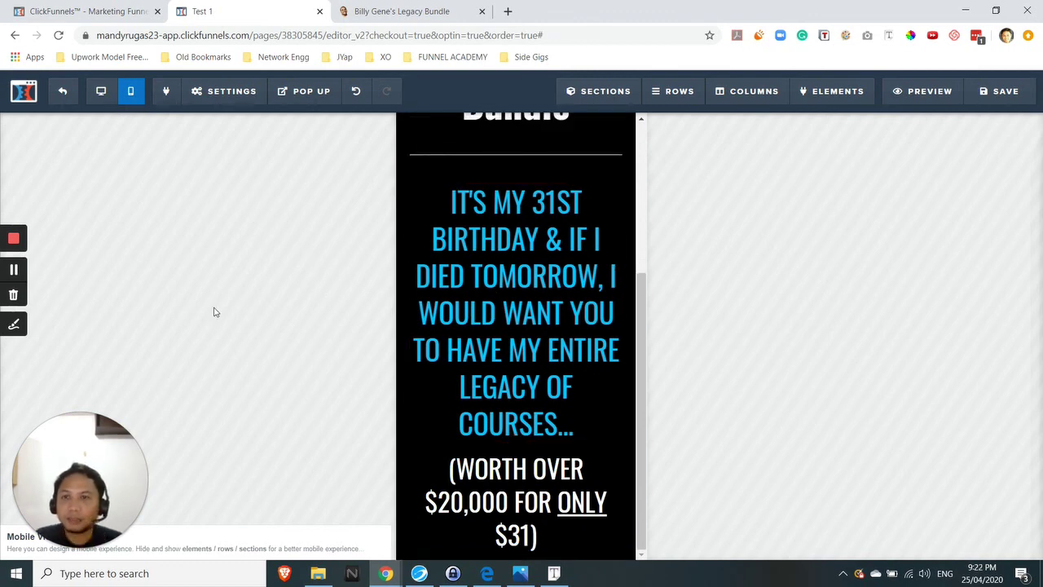
pyautogui.scroll(3, 508, 334)
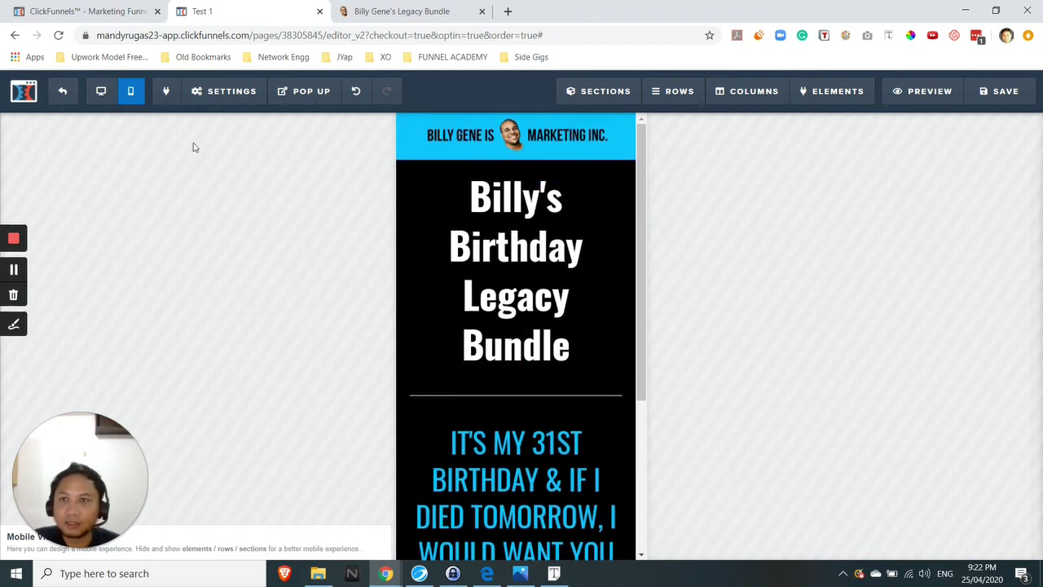
pyautogui.click(102, 93)
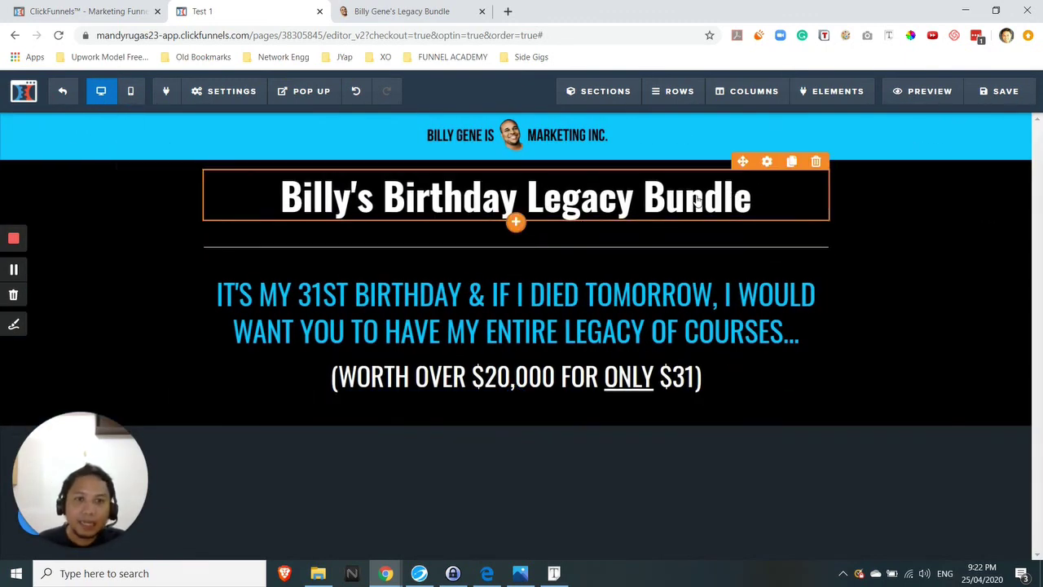
# Open the "Billy's Birthday Legacy Bundle" headline's settings and bring up the reference Legacy Bundle page in the browser's developer tools.
pyautogui.click(767, 162)
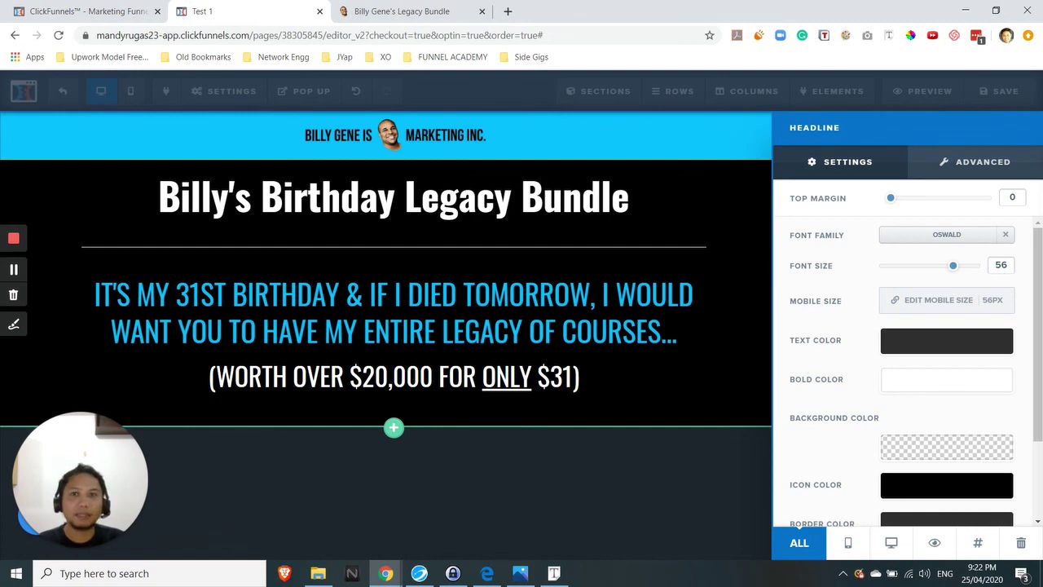
pyautogui.click(433, 5)
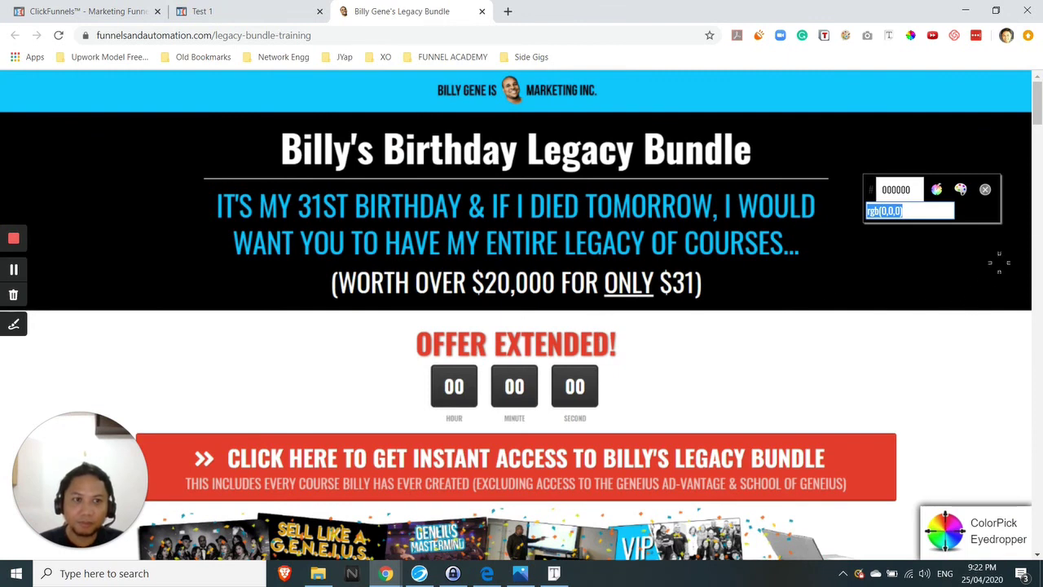
pyautogui.click(986, 190)
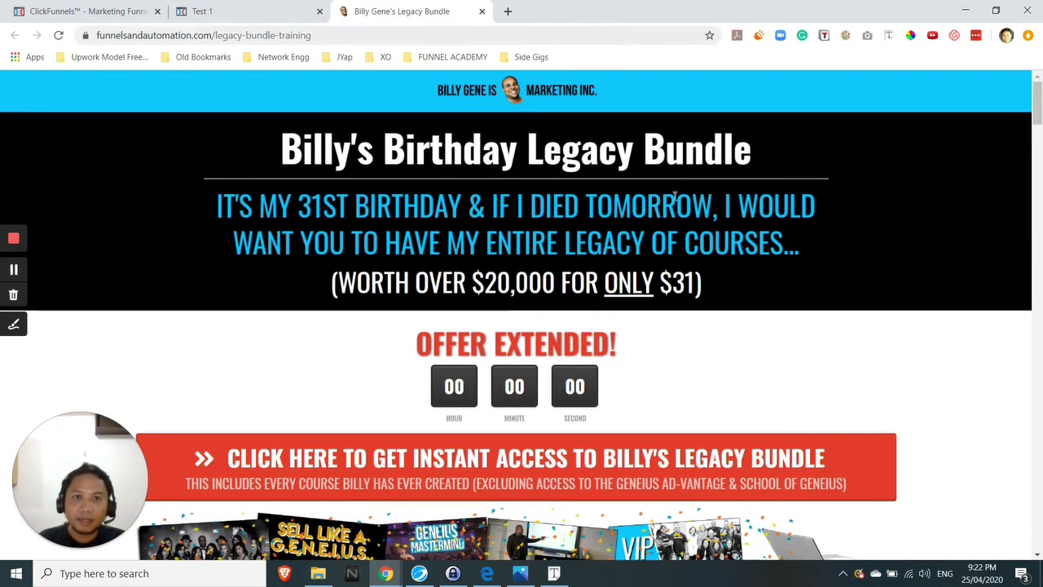
pyautogui.rightClick(907, 155)
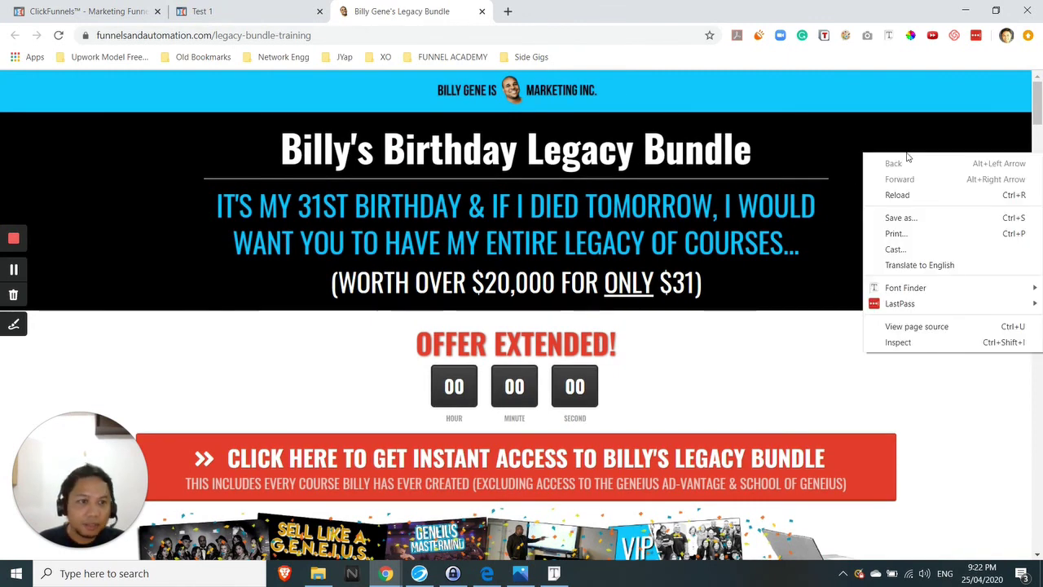
pyautogui.click(921, 344)
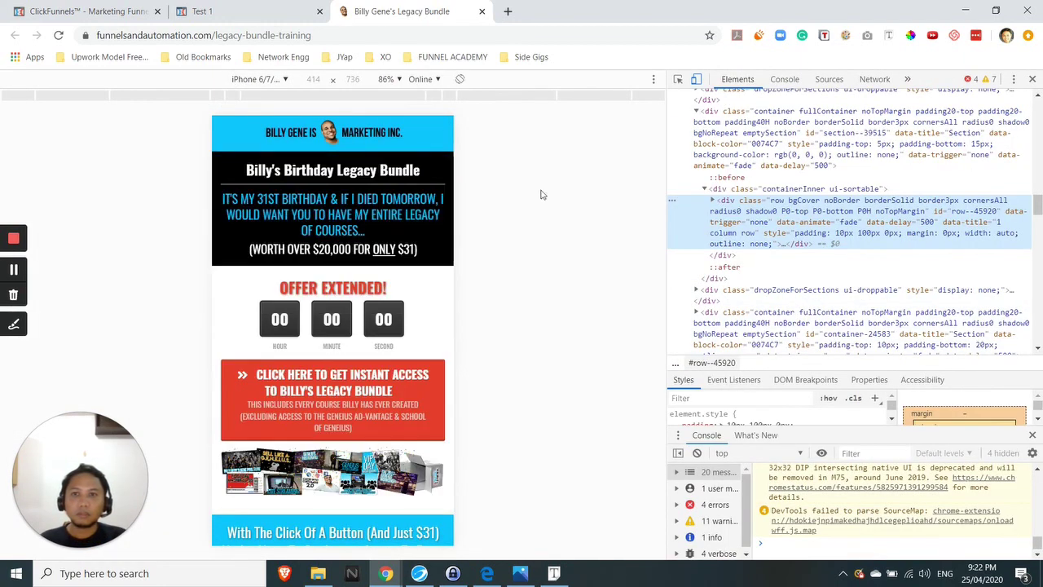
# Compare the reference page with and without device emulation, and emulate it as a Galaxy S5.
pyautogui.click(285, 79)
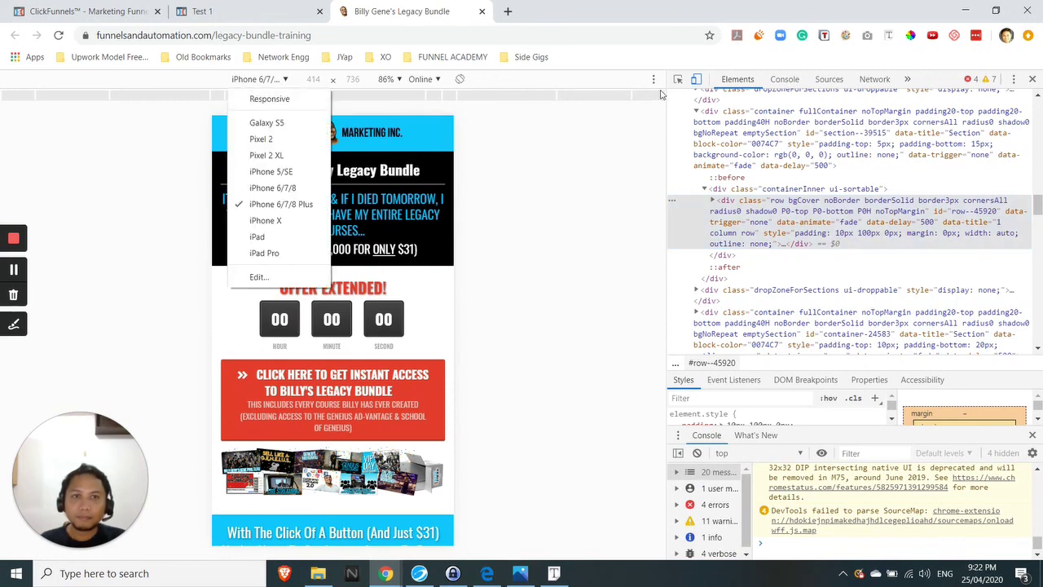
pyautogui.click(687, 89)
pyautogui.click(696, 80)
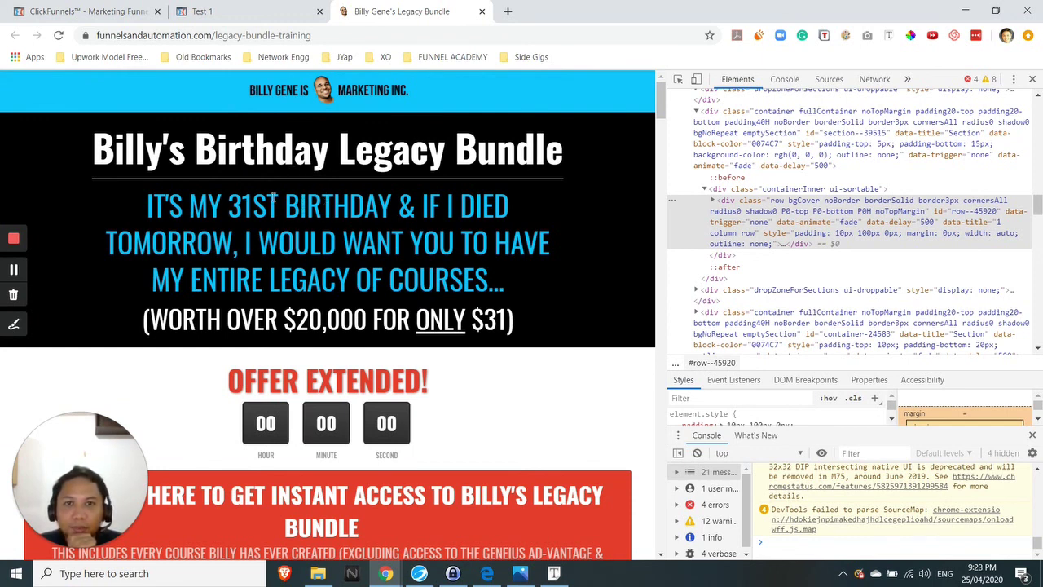
pyautogui.click(697, 81)
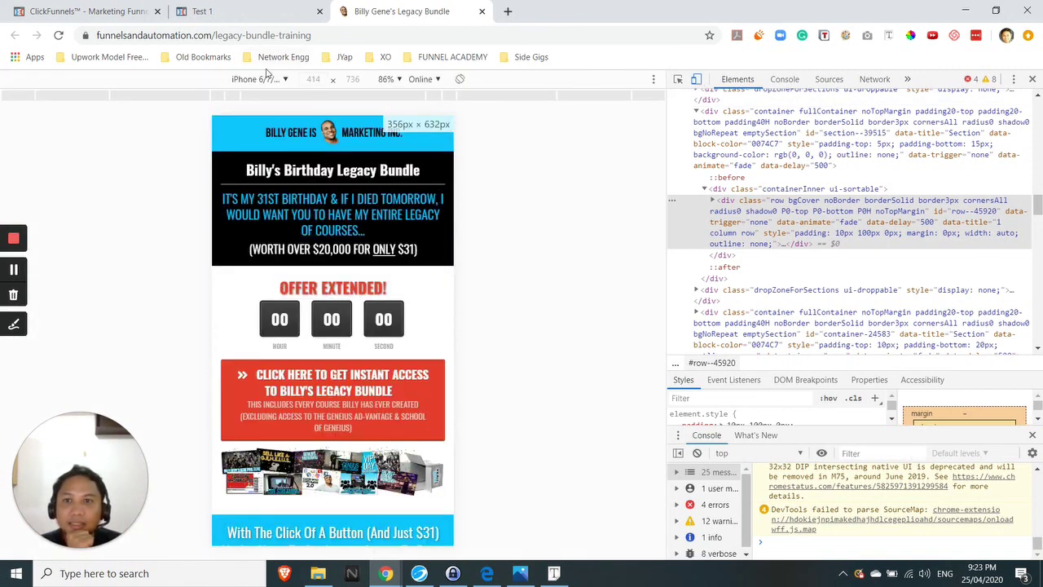
pyautogui.click(284, 79)
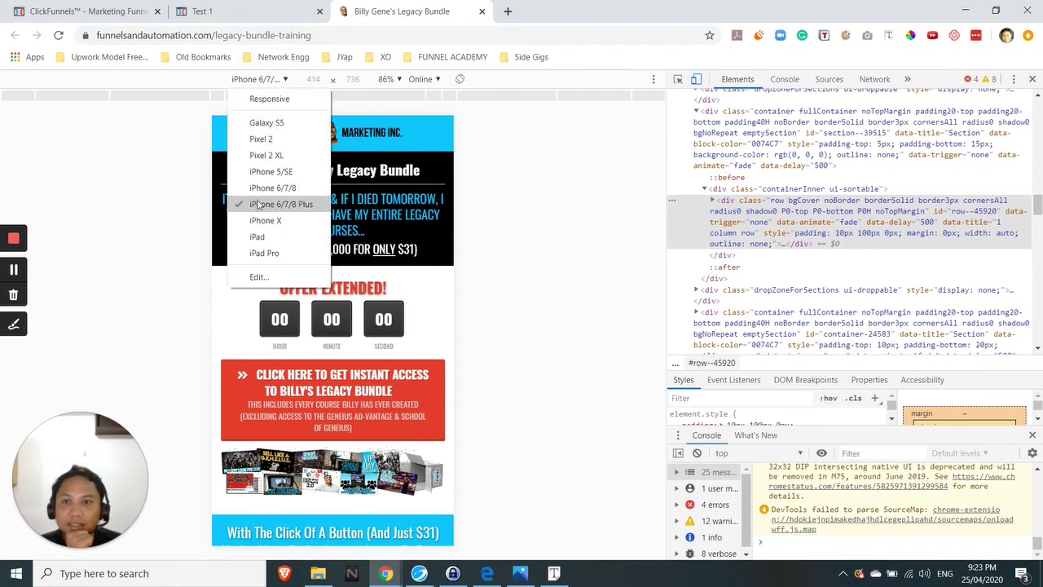
pyautogui.click(277, 125)
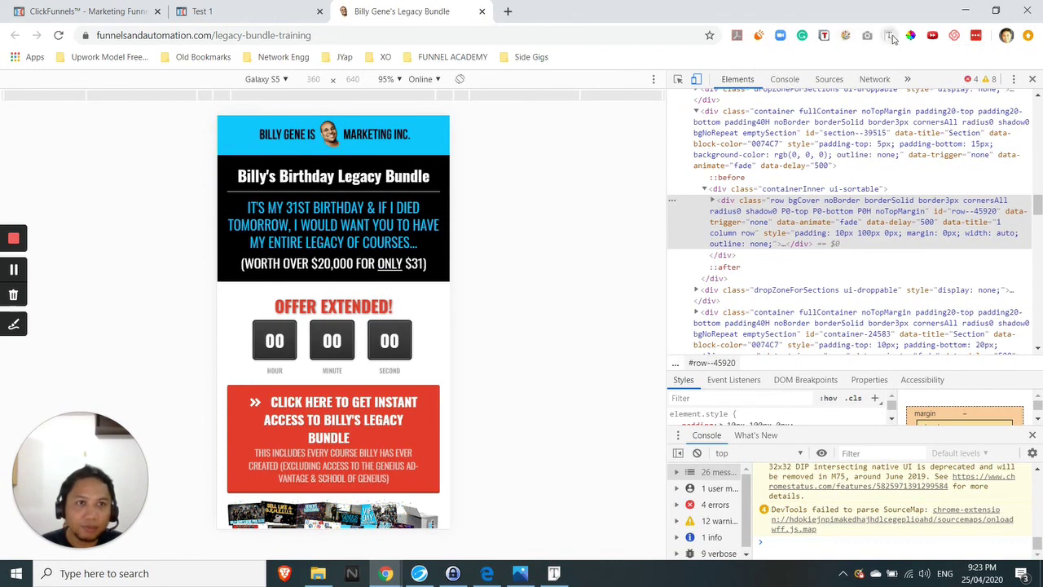
# Inspect the reference page's mobile headline with Font Finder to read its font size.
pyautogui.click(890, 36)
pyautogui.click(339, 176)
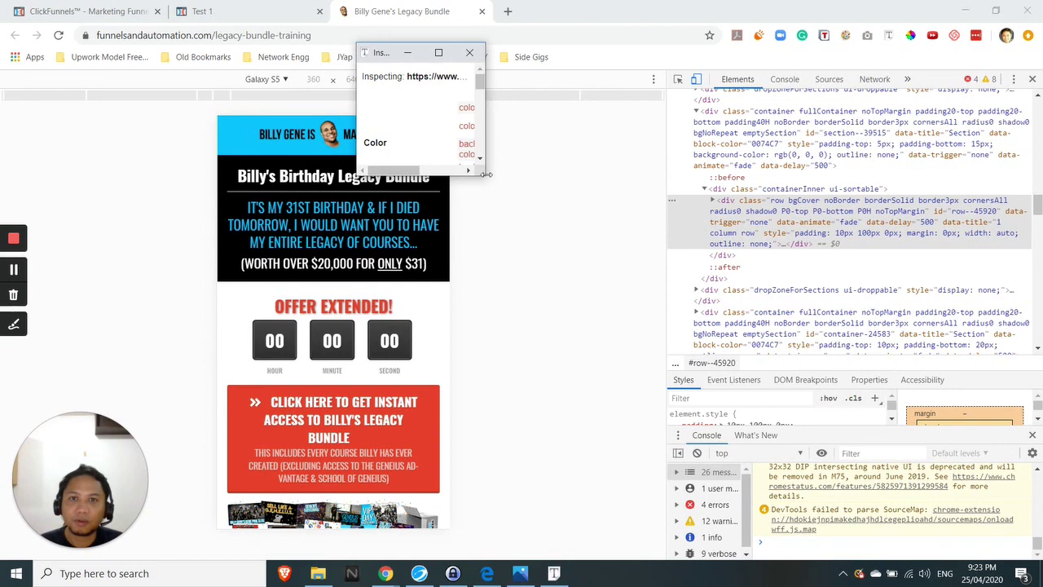
pyautogui.moveTo(485, 174); pyautogui.dragTo(905, 528)
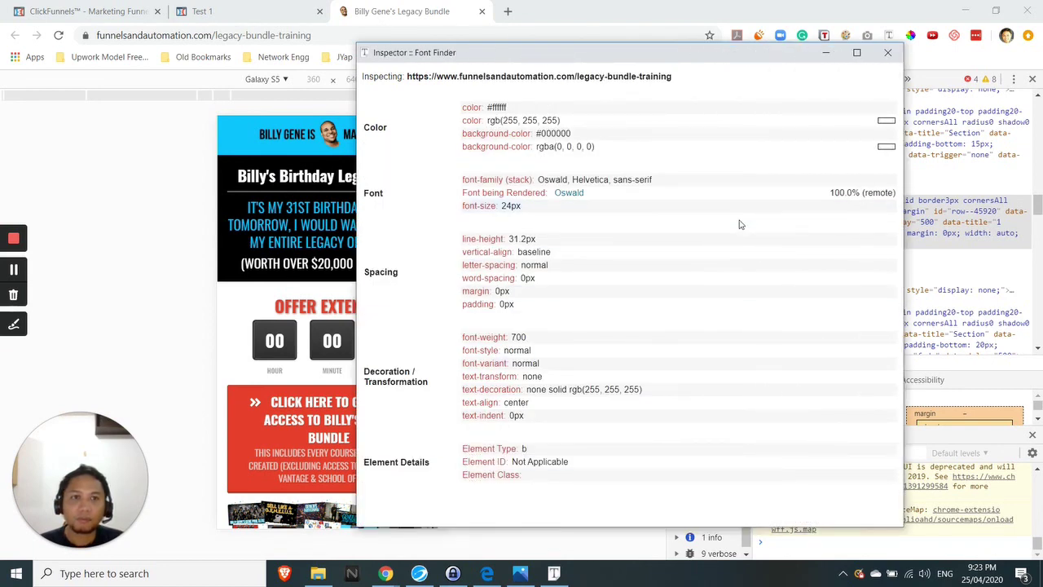
pyautogui.moveTo(758, 200)
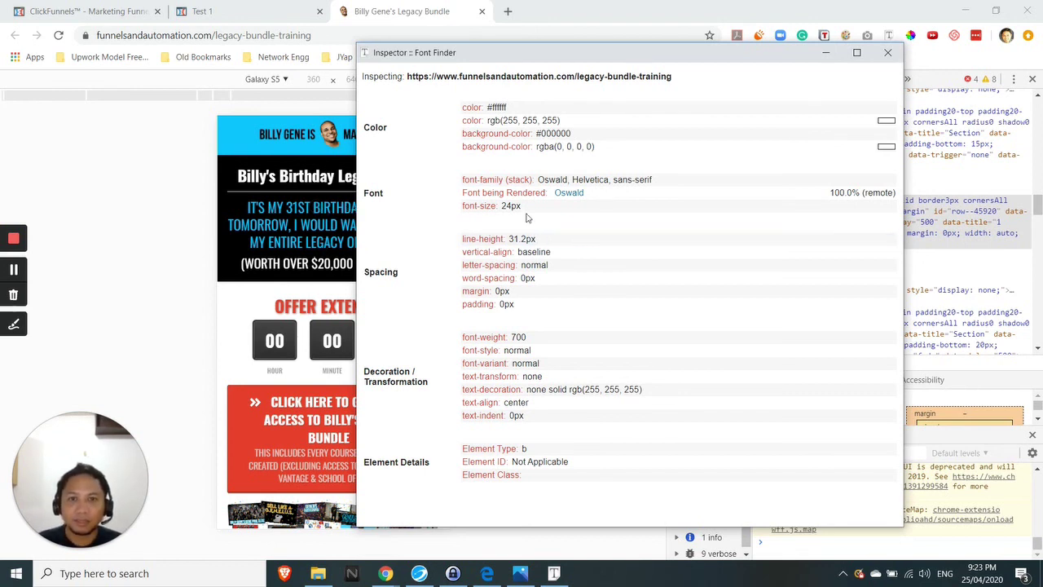
pyautogui.moveTo(575, 55); pyautogui.dragTo(705, 243)
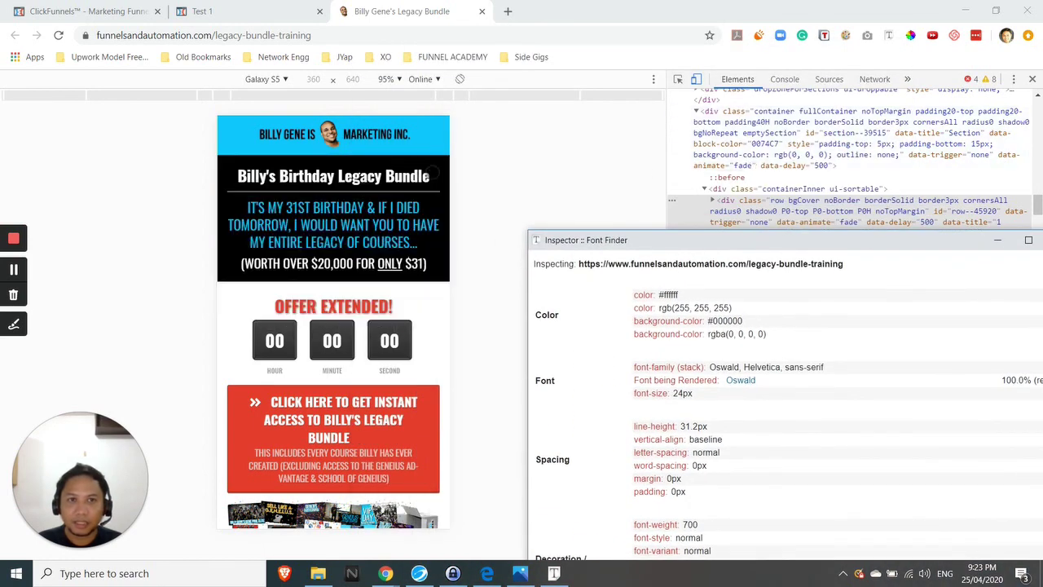
pyautogui.click(286, 81)
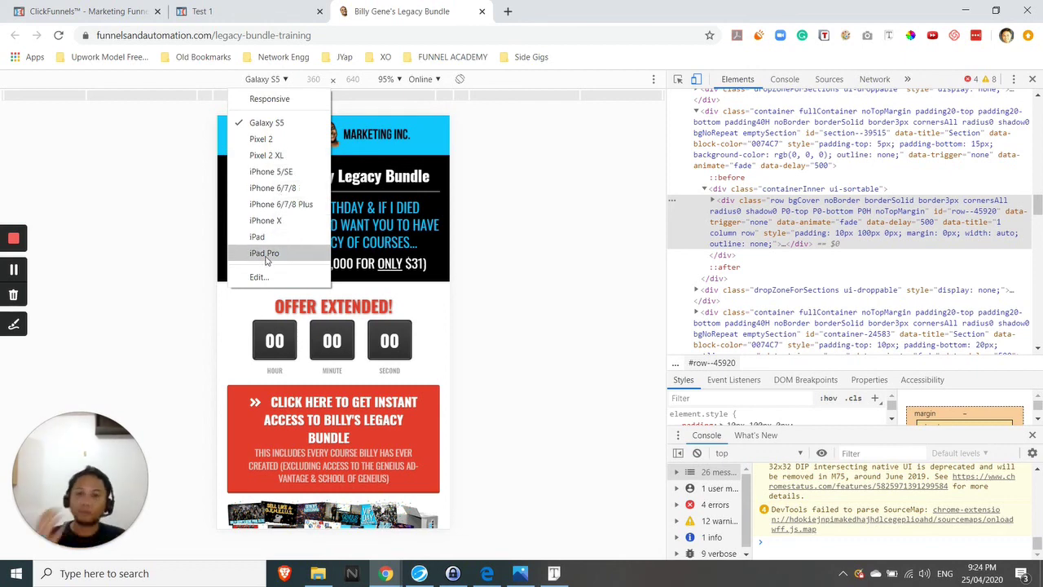
pyautogui.click(356, 255)
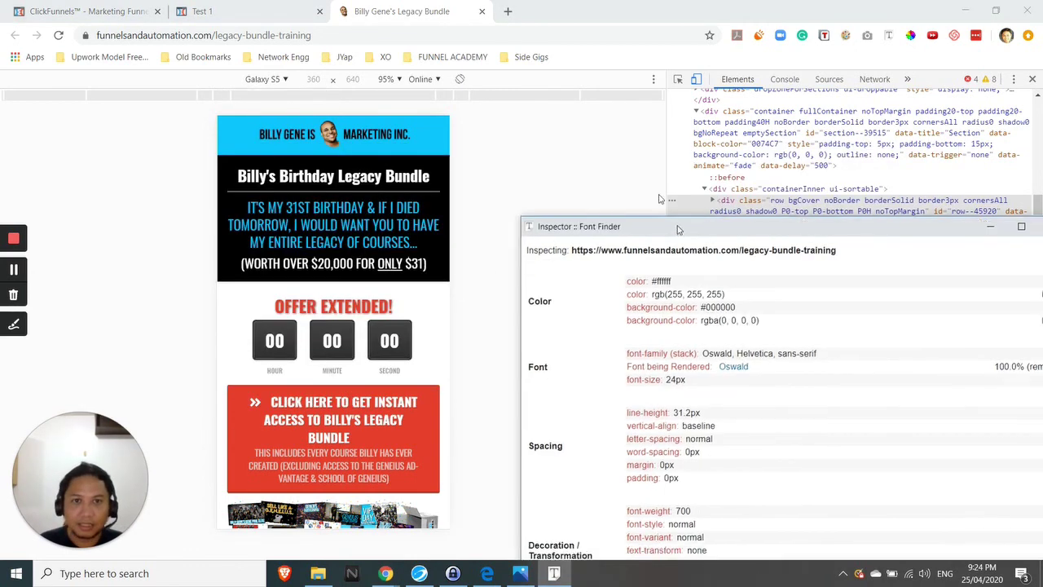
pyautogui.moveTo(680, 232); pyautogui.dragTo(635, 61)
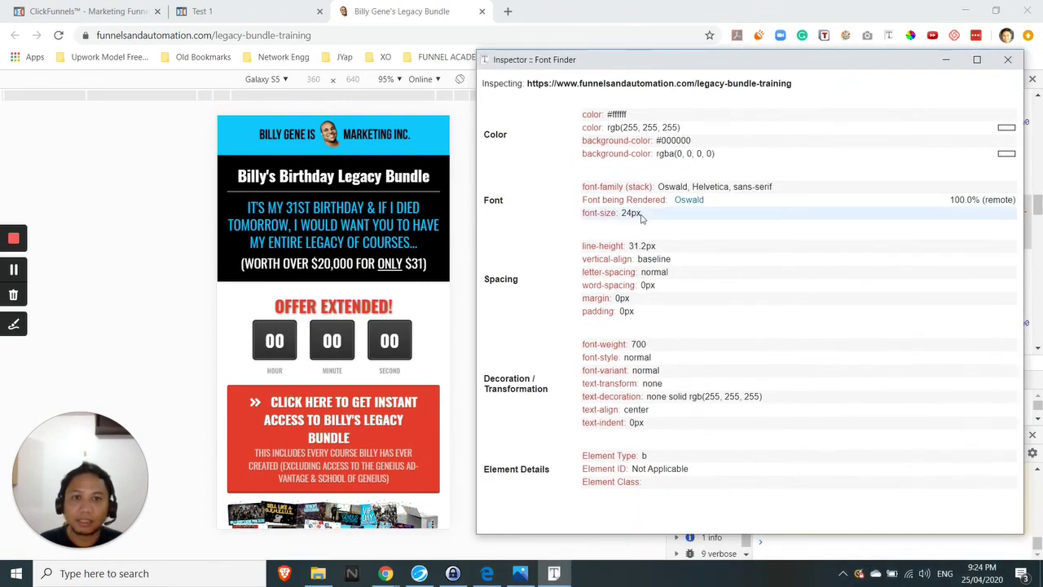
pyautogui.click(1010, 62)
# Return to the landing page editor and set the headline's mobile font size to 24px.
pyautogui.click(242, 11)
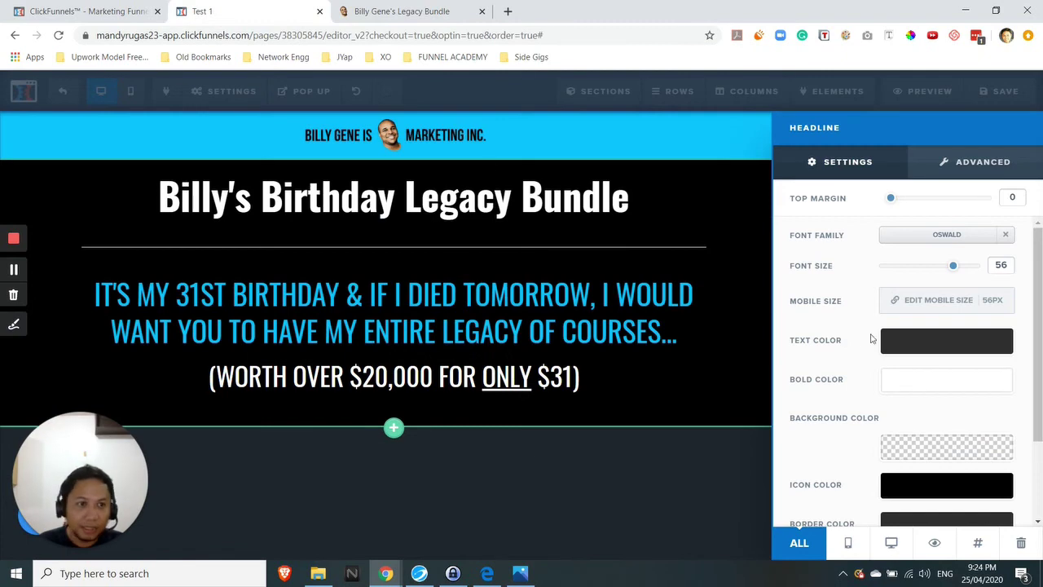
pyautogui.click(961, 301)
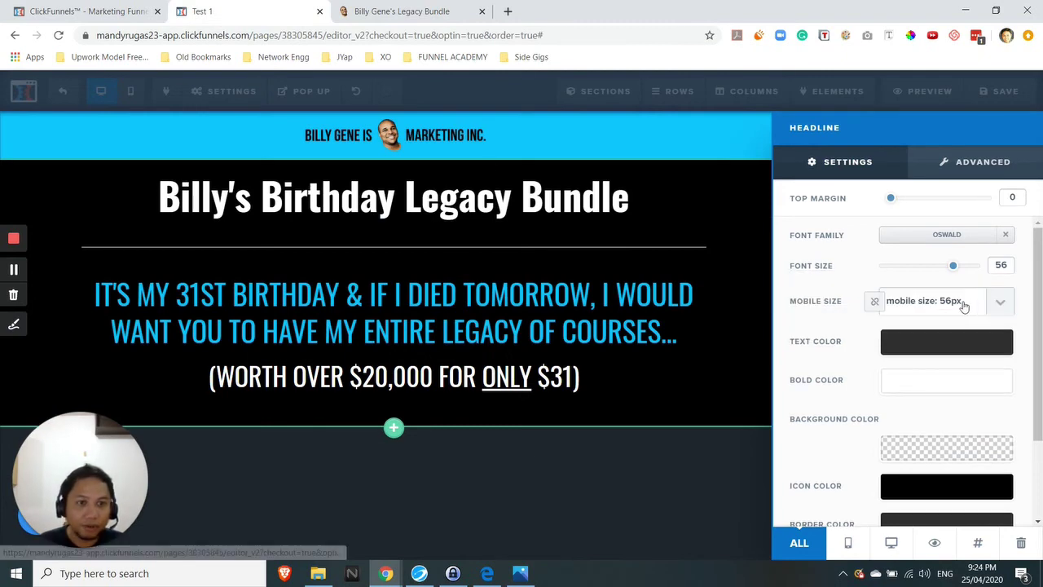
pyautogui.click(1000, 303)
pyautogui.scroll(3, 937, 140)
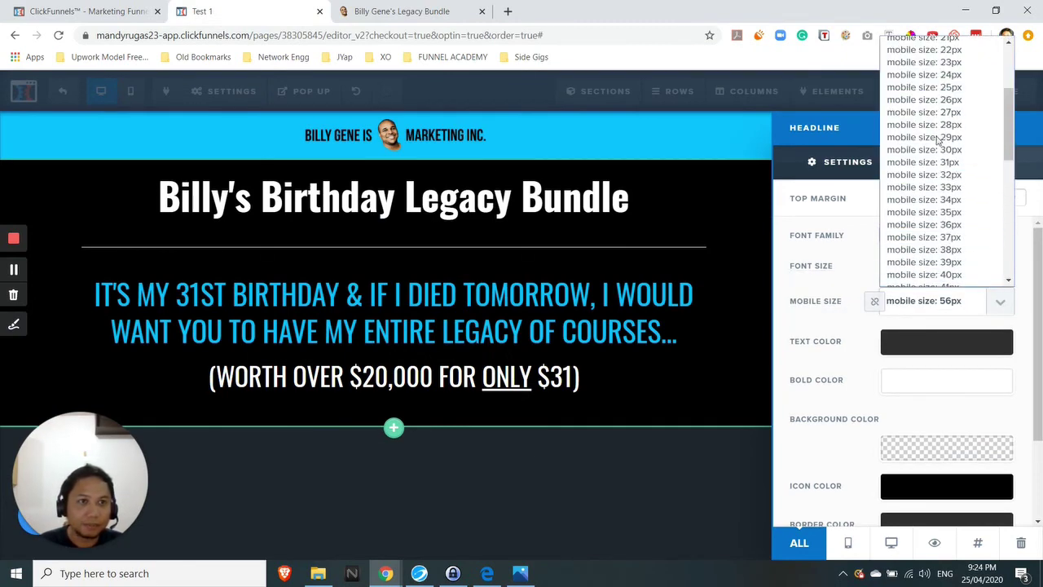
pyautogui.scroll(2, 937, 140)
pyautogui.click(929, 124)
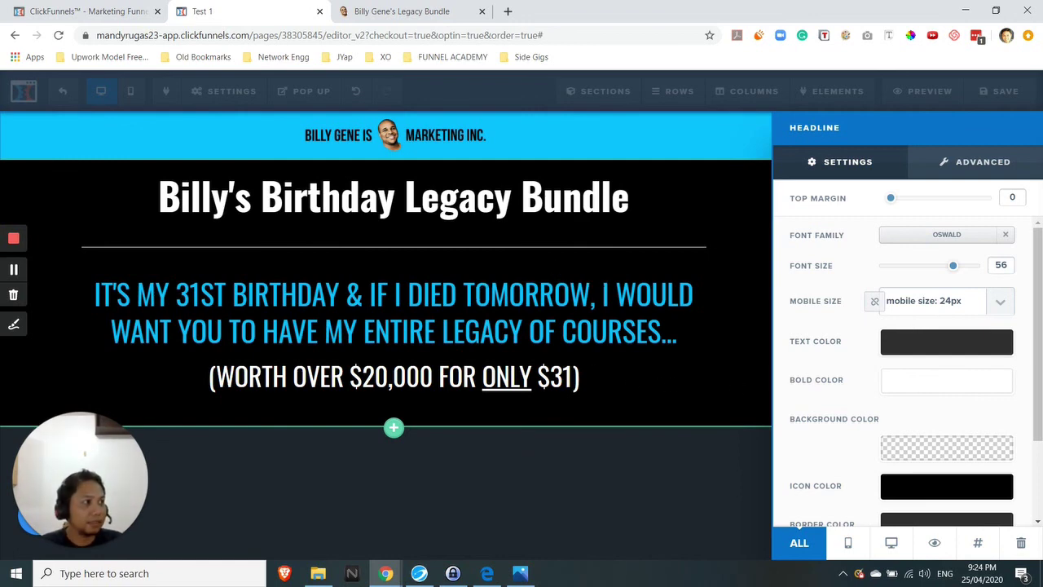
pyautogui.click(486, 573)
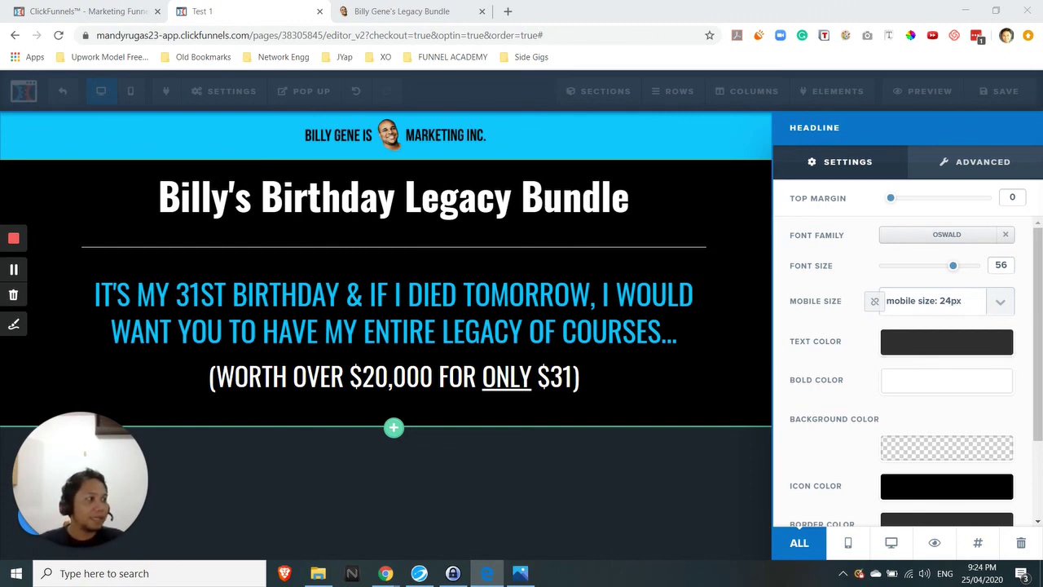
pyautogui.scroll(-2, 893, 368)
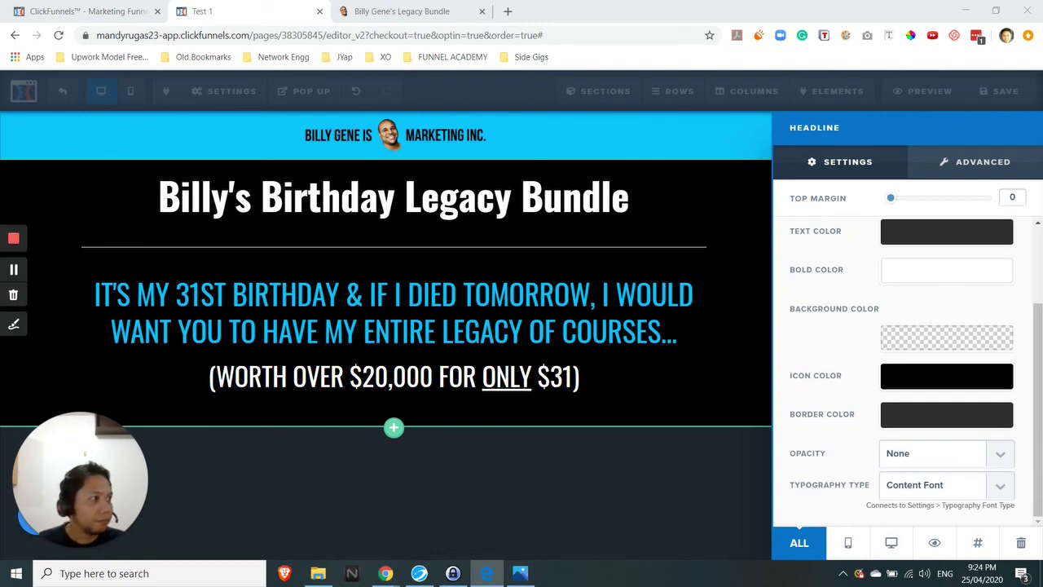
# Review the "Billy's Birthday Legacy Bundle" headline's advanced styles and its general font, size and color settings.
pyautogui.click(983, 168)
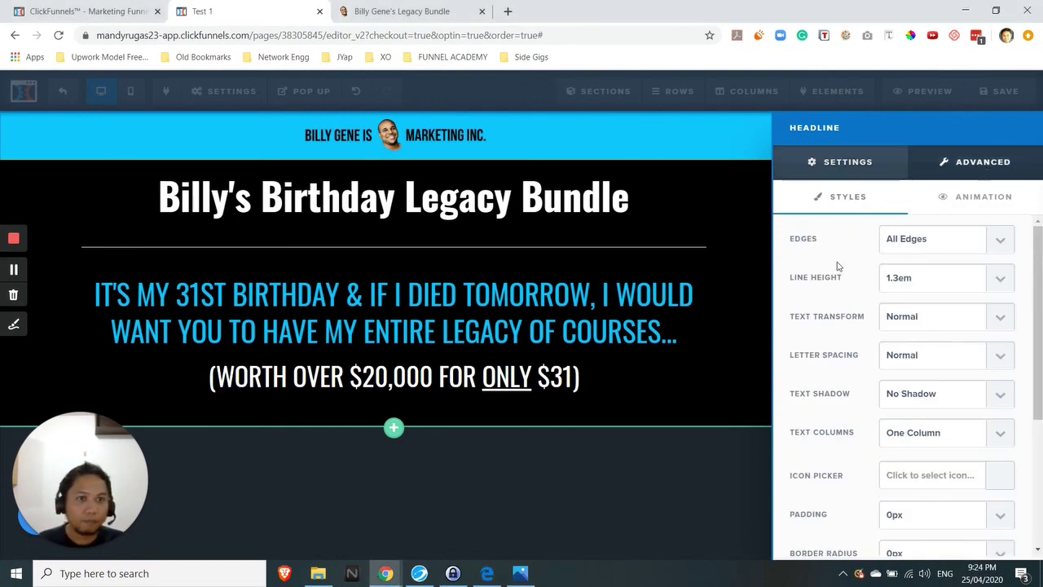
pyautogui.scroll(-3, 837, 265)
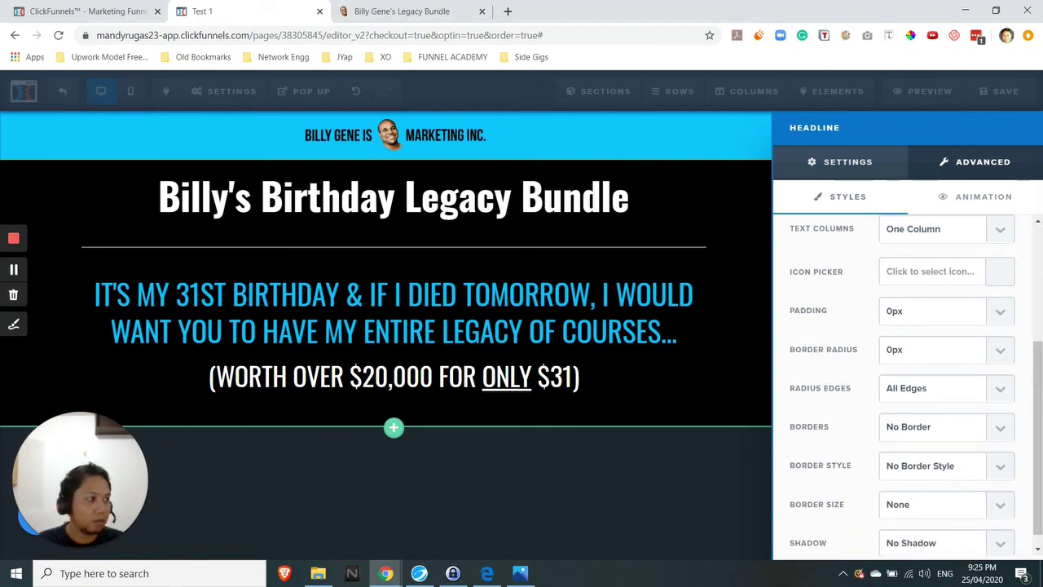
pyautogui.scroll(-1, 843, 366)
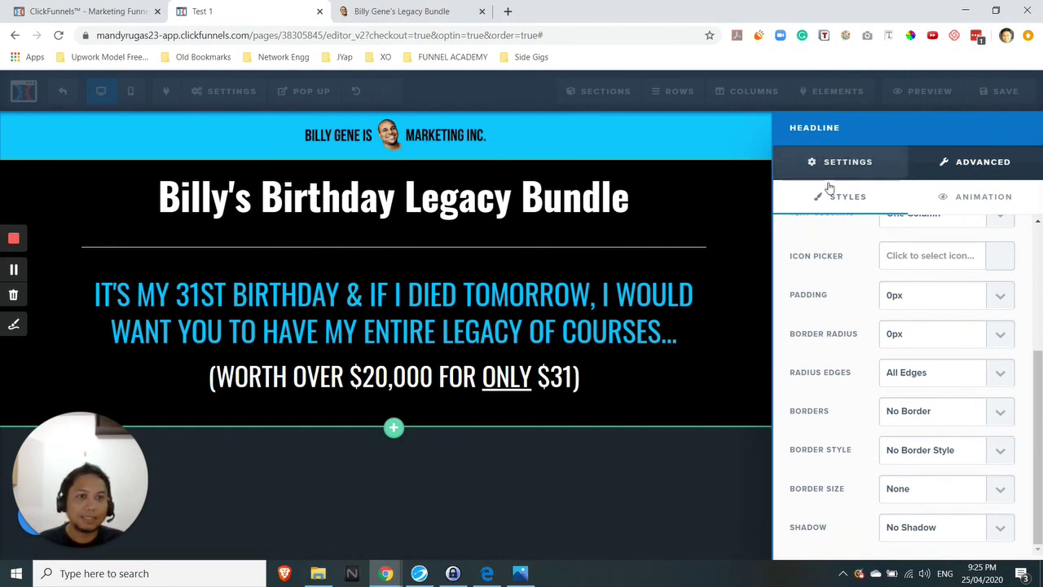
pyautogui.click(855, 161)
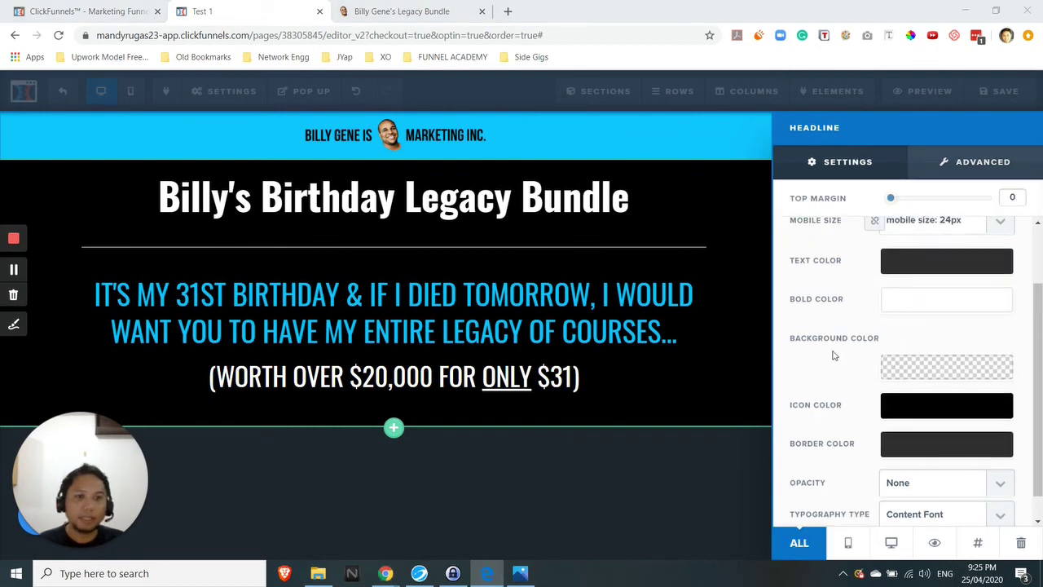
pyautogui.scroll(2, 835, 354)
pyautogui.click(736, 256)
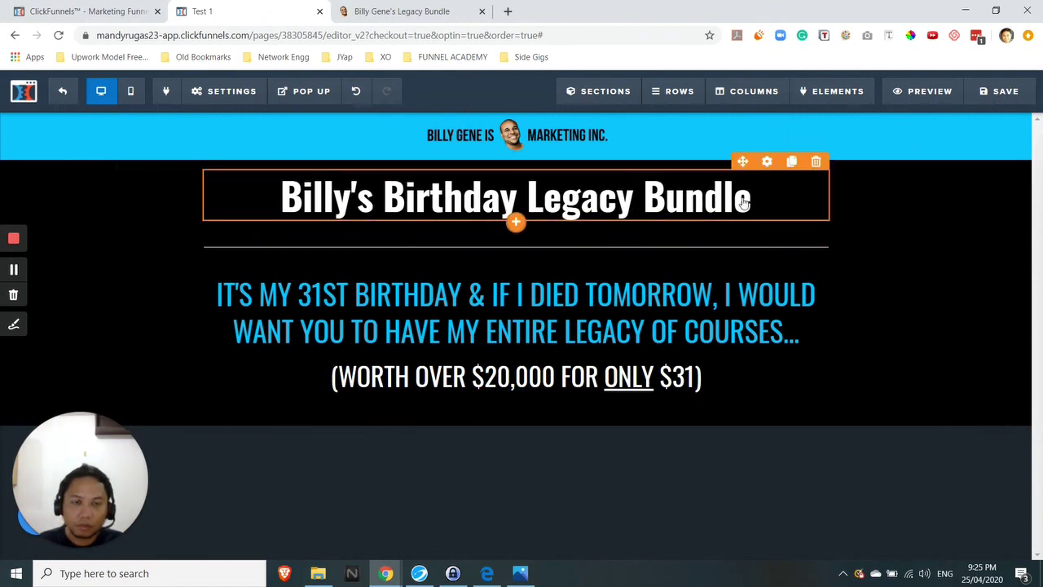
pyautogui.click(767, 161)
pyautogui.scroll(-2, 929, 334)
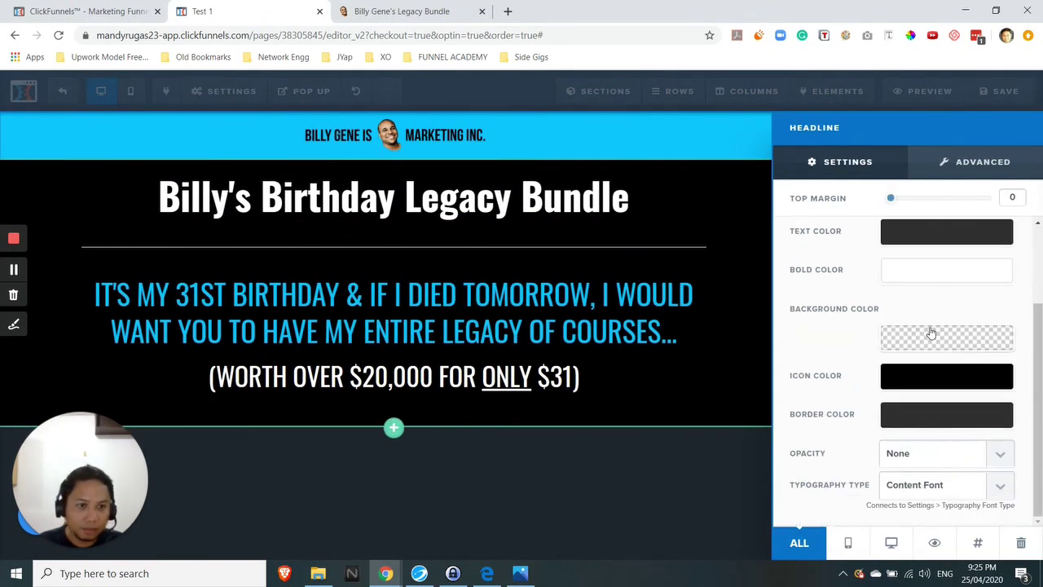
pyautogui.scroll(1, 906, 361)
pyautogui.scroll(1, 906, 361)
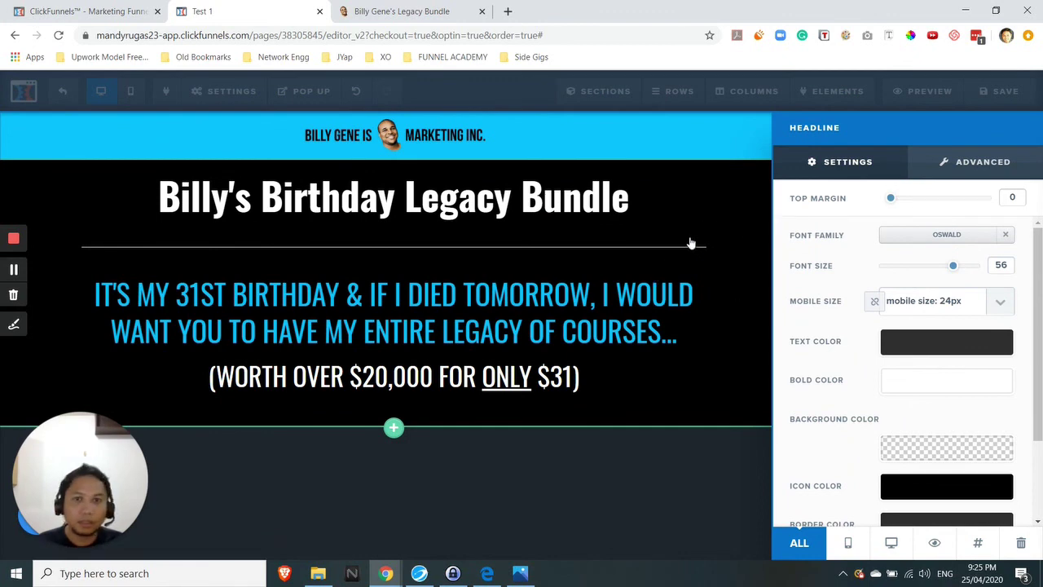
pyautogui.click(703, 215)
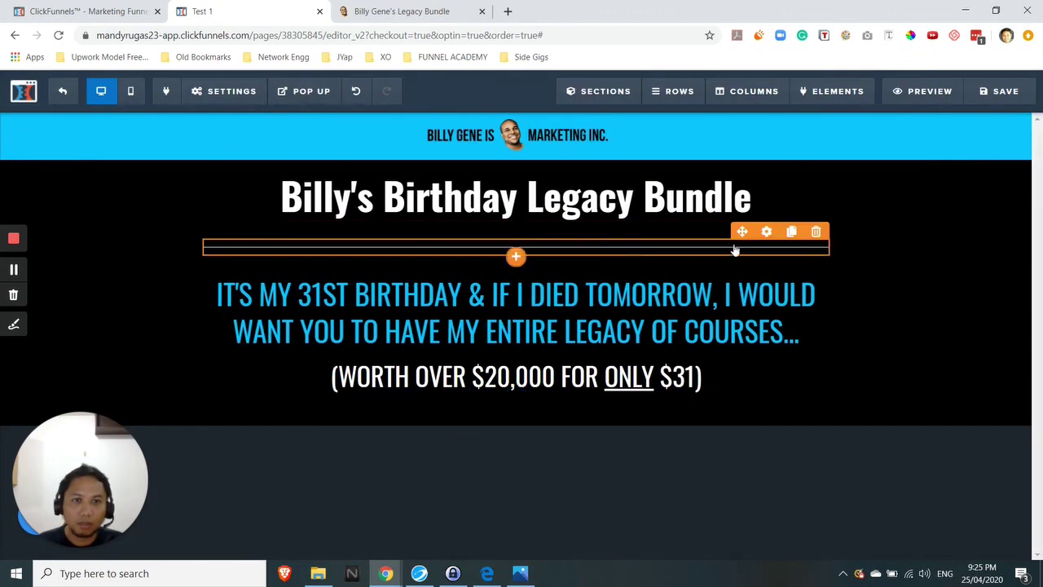
# Open the settings of the divider below the main headline and check its spacing on the reference page at desktop width.
pyautogui.click(766, 232)
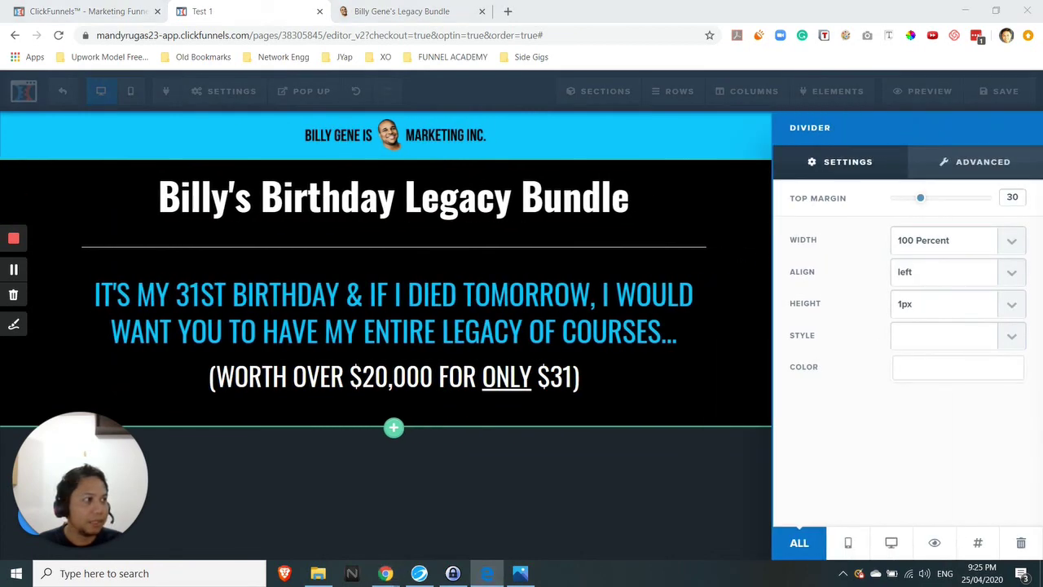
pyautogui.click(402, 11)
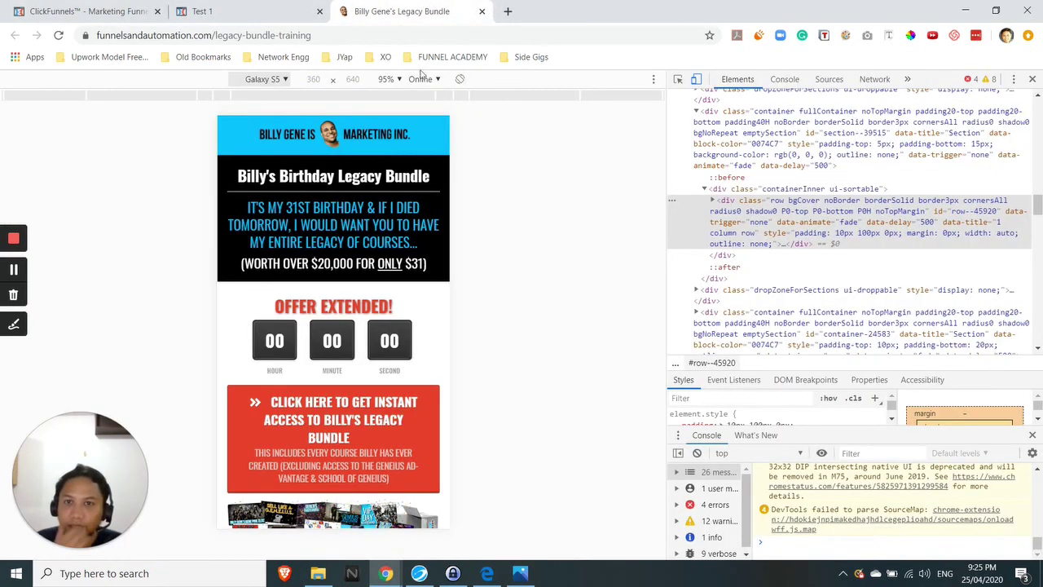
pyautogui.click(1032, 79)
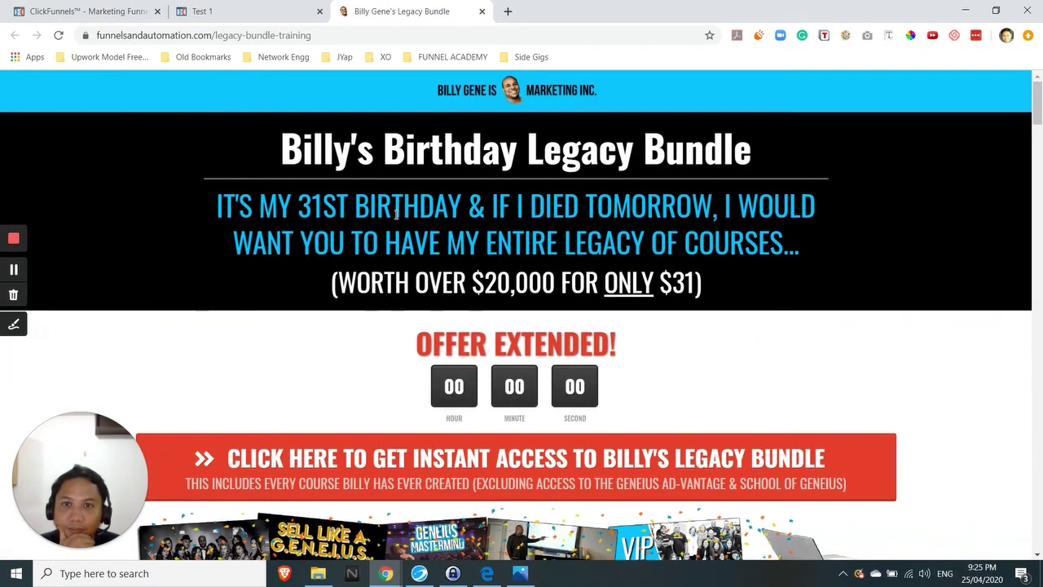
pyautogui.click(235, 8)
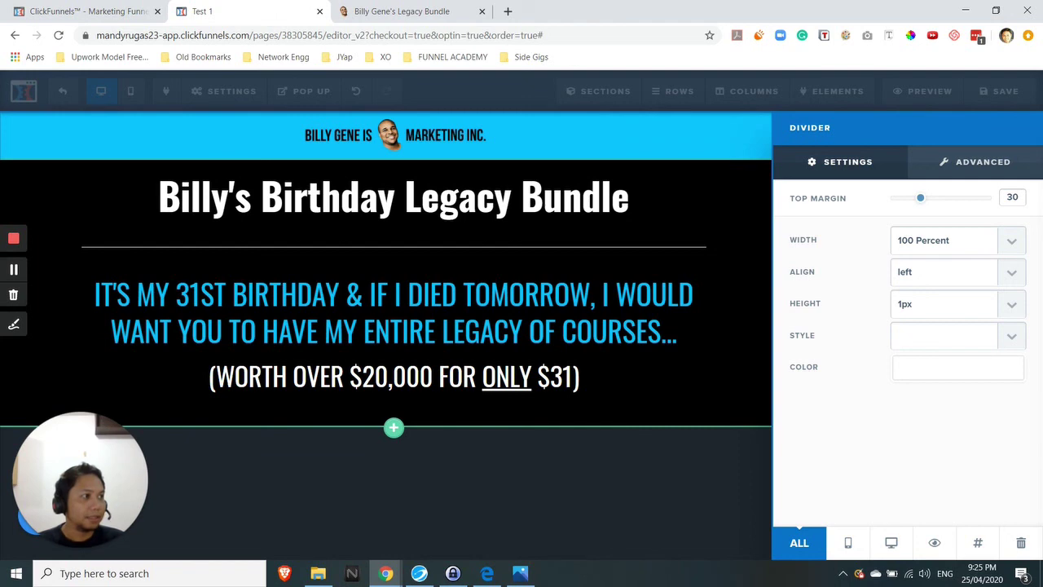
pyautogui.hotkey('alt', 'Tab')
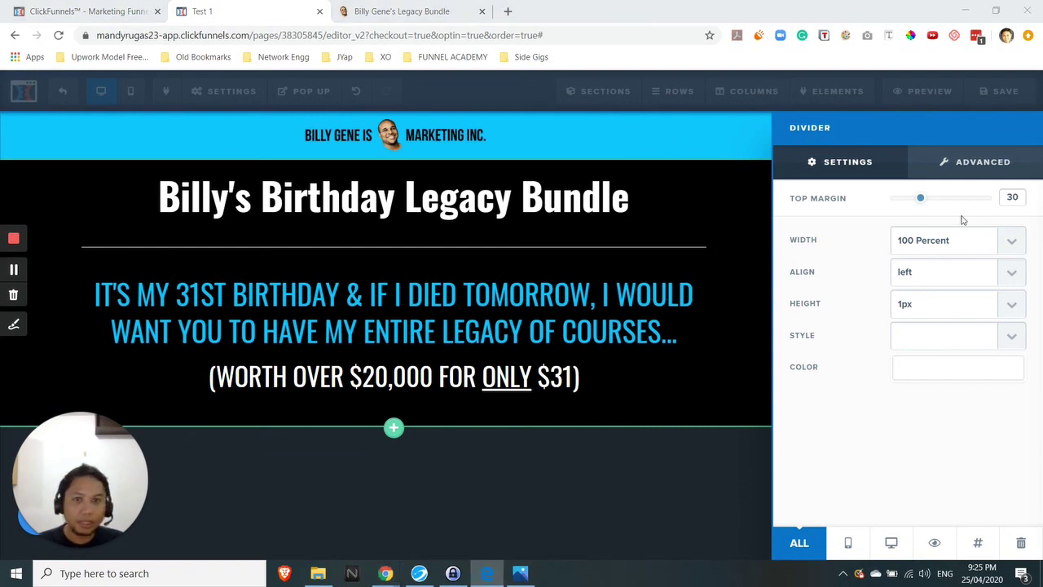
# Set the divider's top margin to 0 and check its advanced padding and shadow settings.
pyautogui.doubleClick(1011, 197)
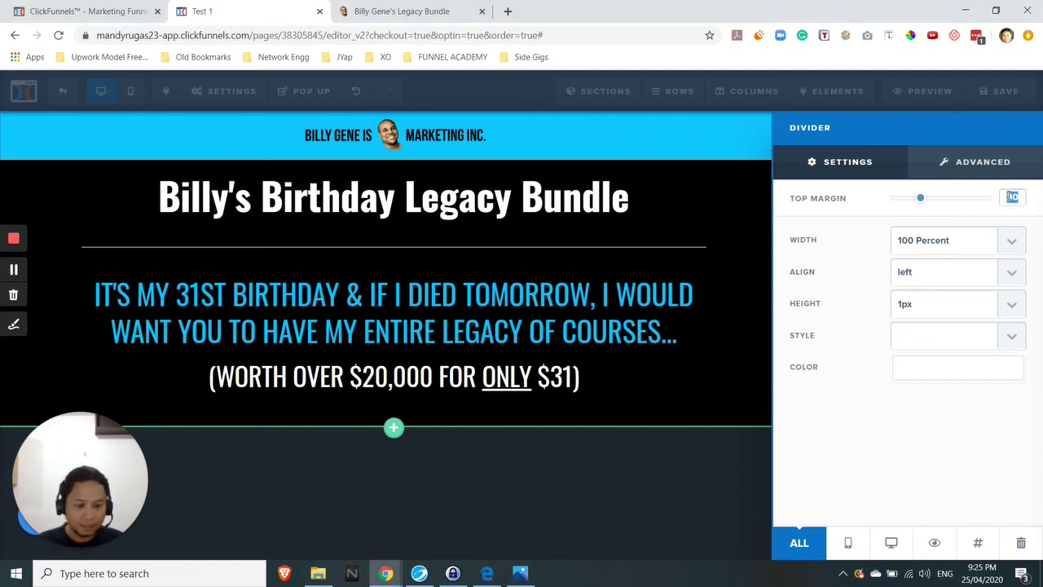
pyautogui.press('BackSpace')
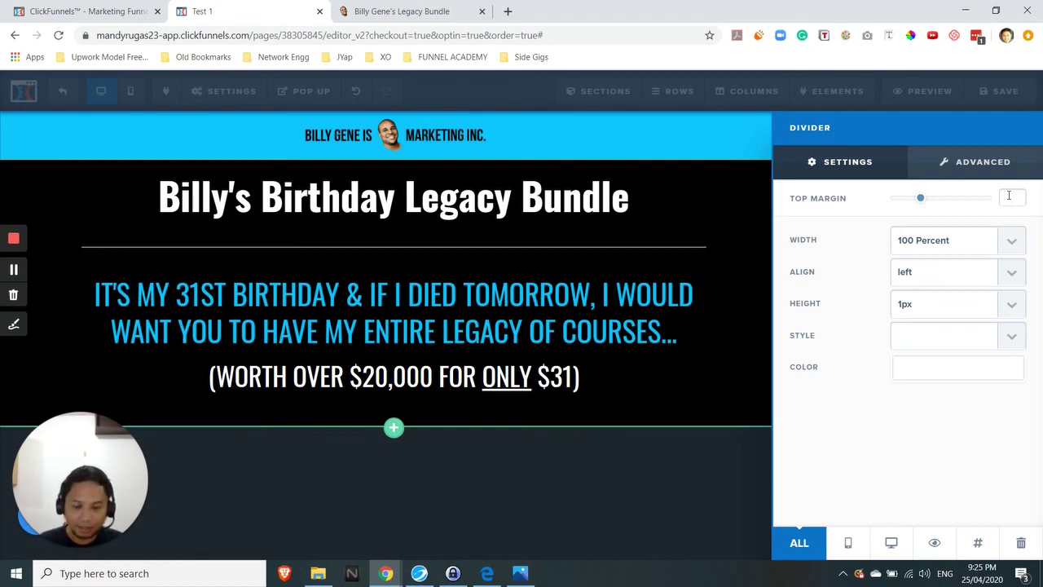
pyautogui.write('10')
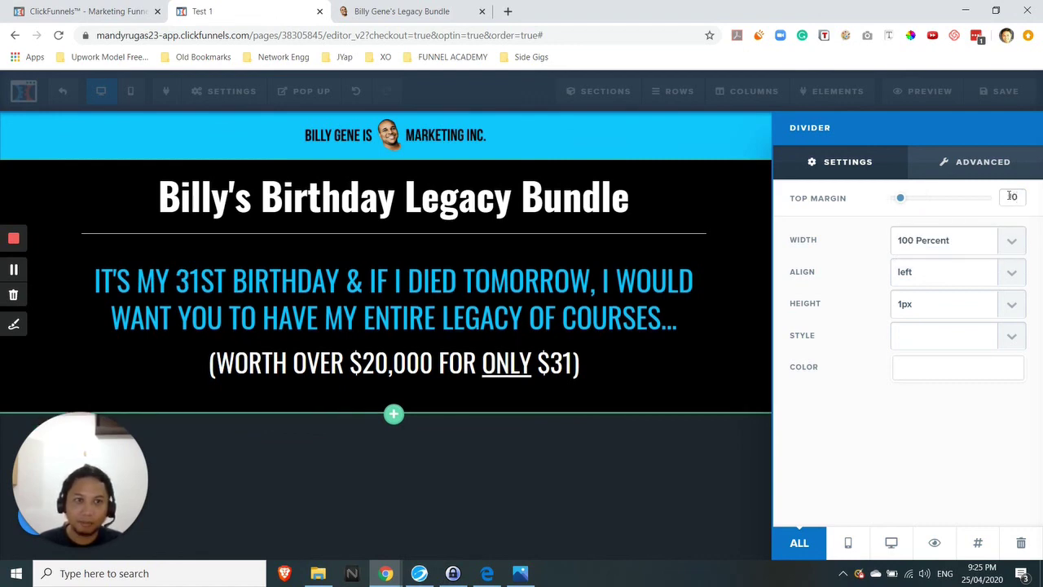
pyautogui.press('BackSpace')
pyautogui.press('BackSpace')
pyautogui.write('0')
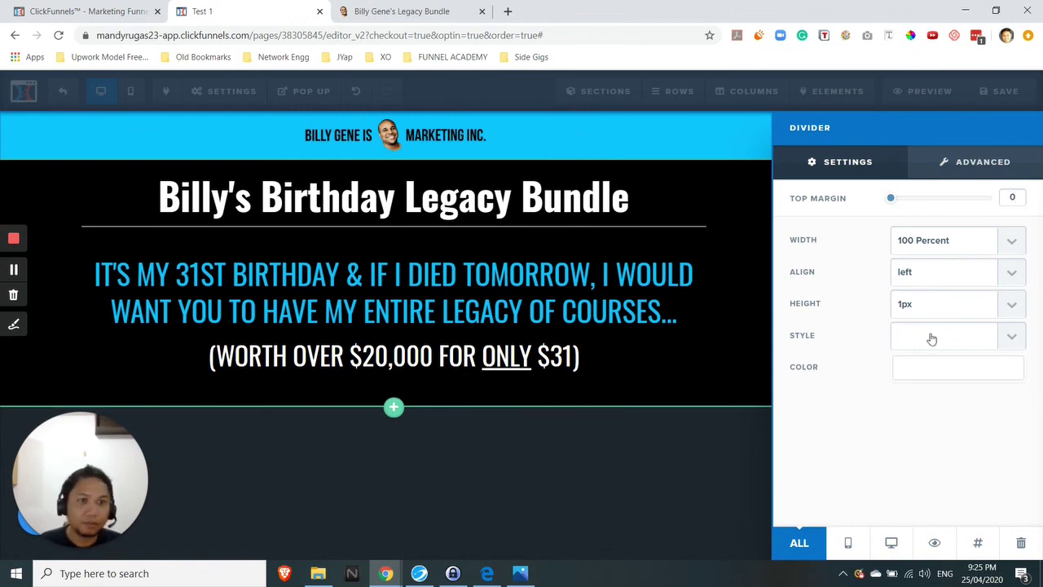
pyautogui.click(966, 174)
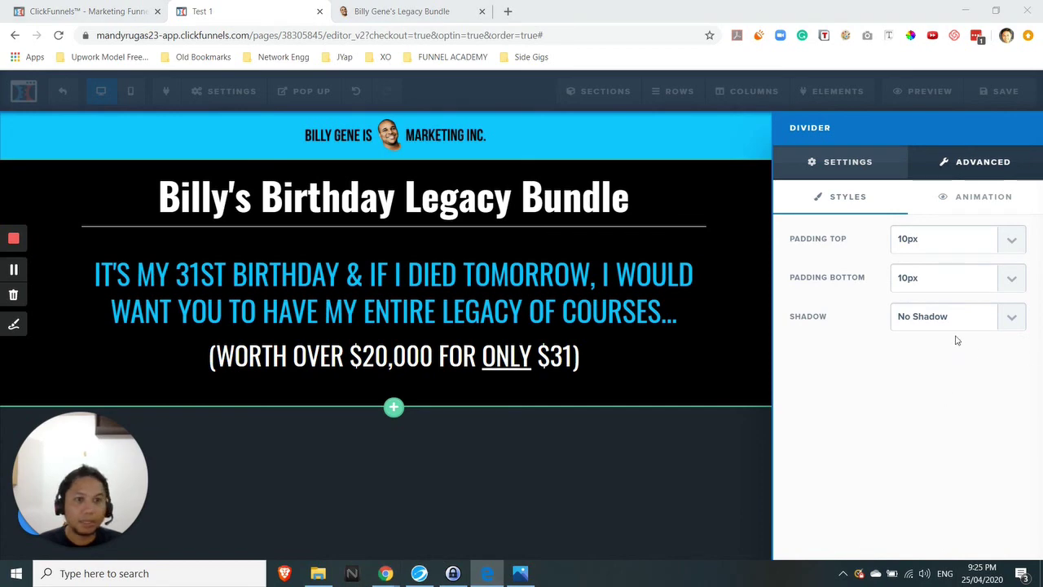
pyautogui.click(710, 306)
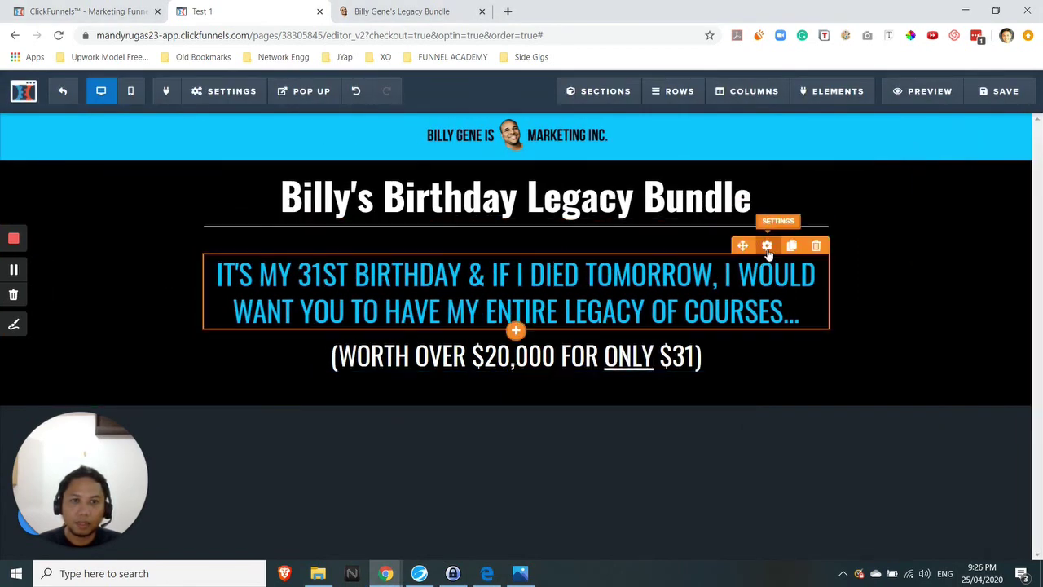
# Set the blue "IT'S MY 31ST BIRTHDAY" headline's top margin to 0 and its mobile font size to 21px.
pyautogui.click(767, 247)
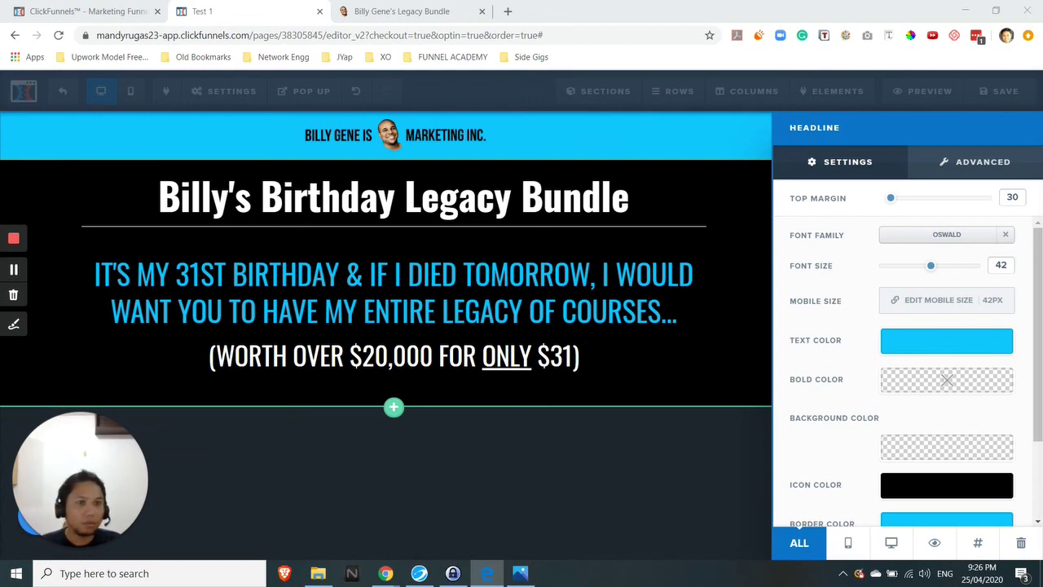
pyautogui.doubleClick(1010, 197)
pyautogui.write('0')
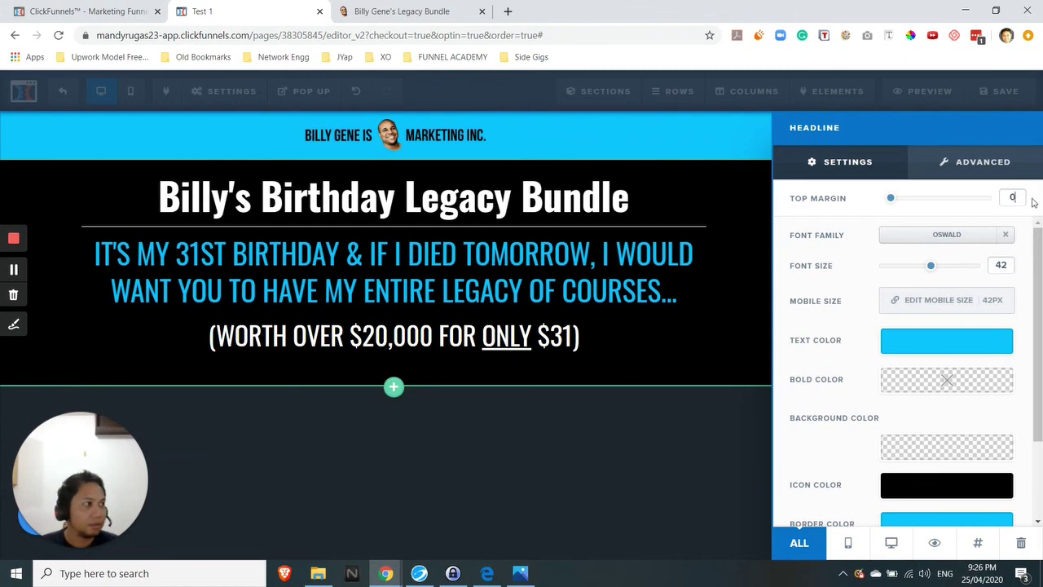
pyautogui.click(956, 302)
pyautogui.click(960, 308)
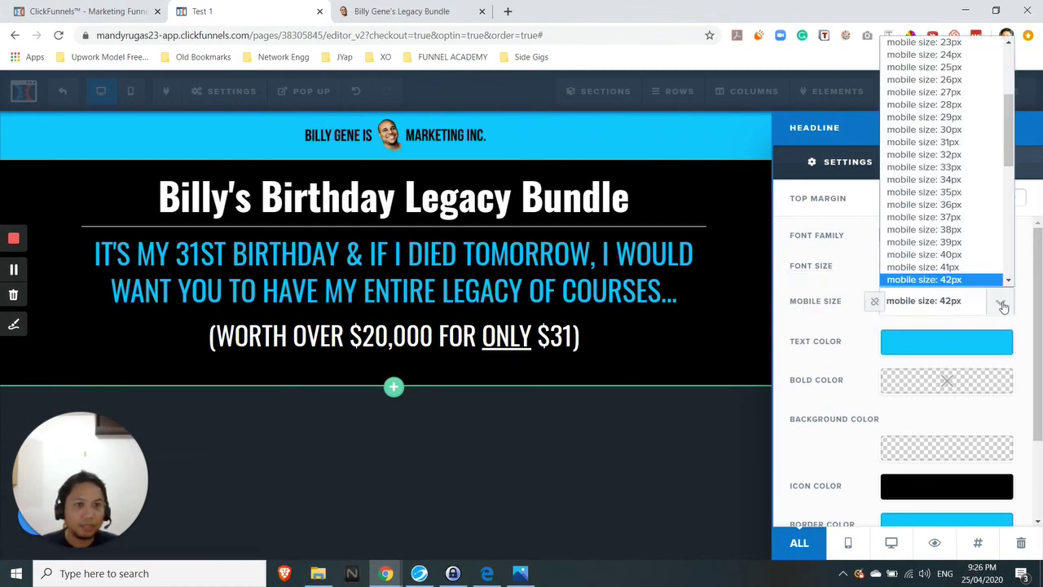
pyautogui.scroll(3, 940, 149)
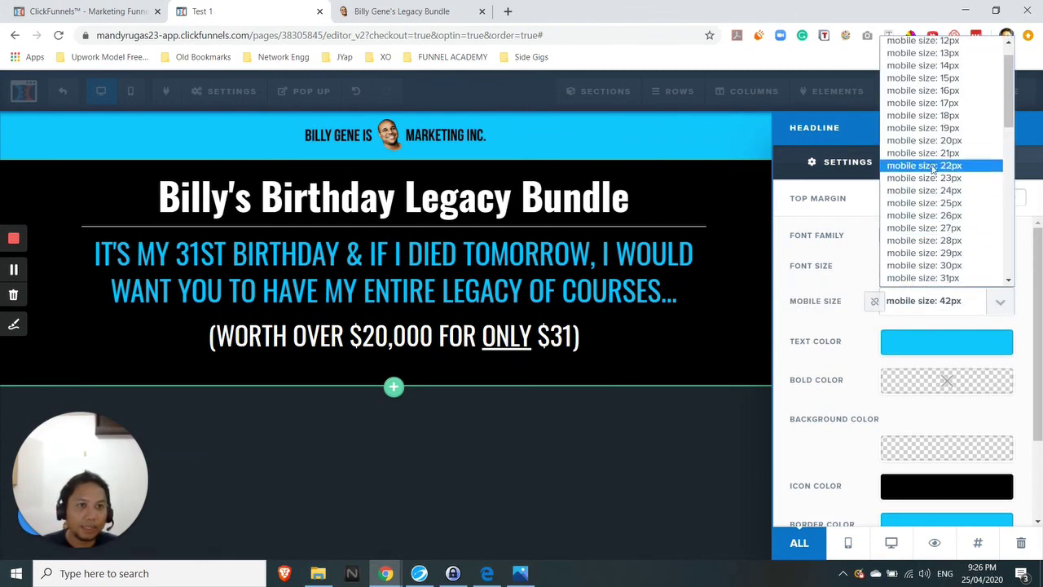
pyautogui.click(935, 154)
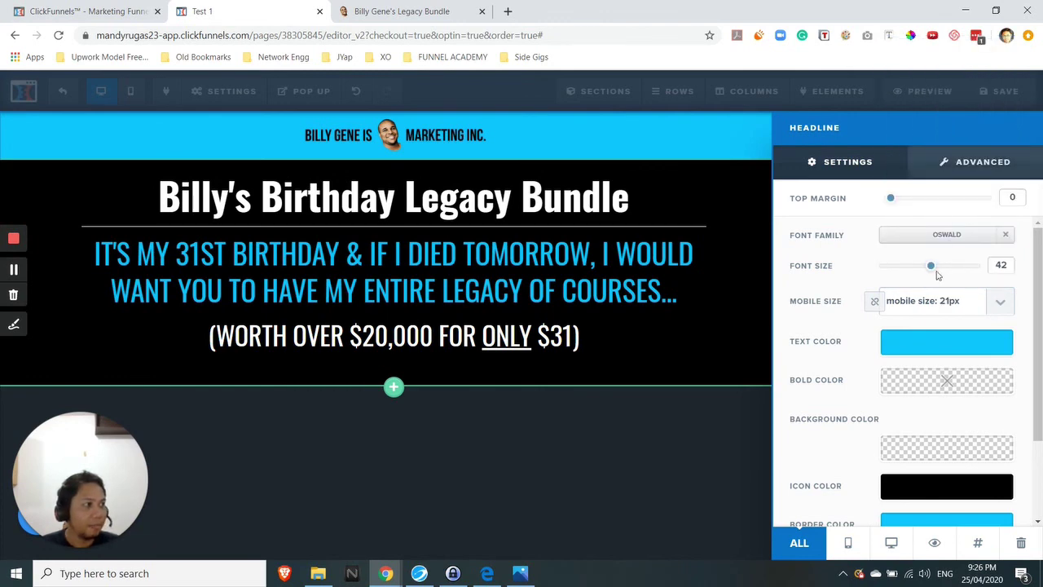
# Review the blue headline's remaining color and typography settings and its advanced styles.
pyautogui.scroll(-2, 907, 392)
pyautogui.scroll(-1, 907, 393)
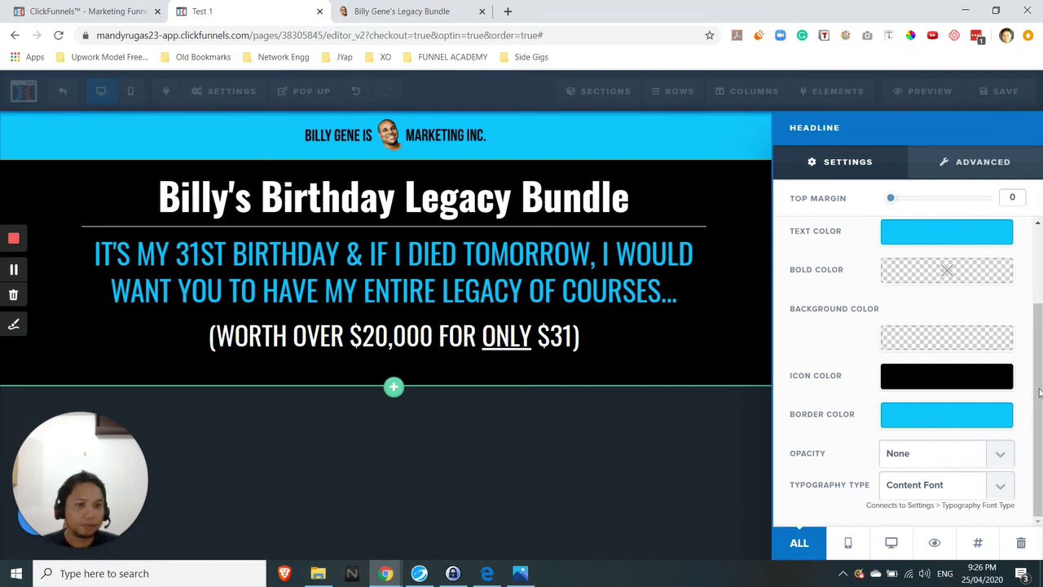
pyautogui.click(944, 160)
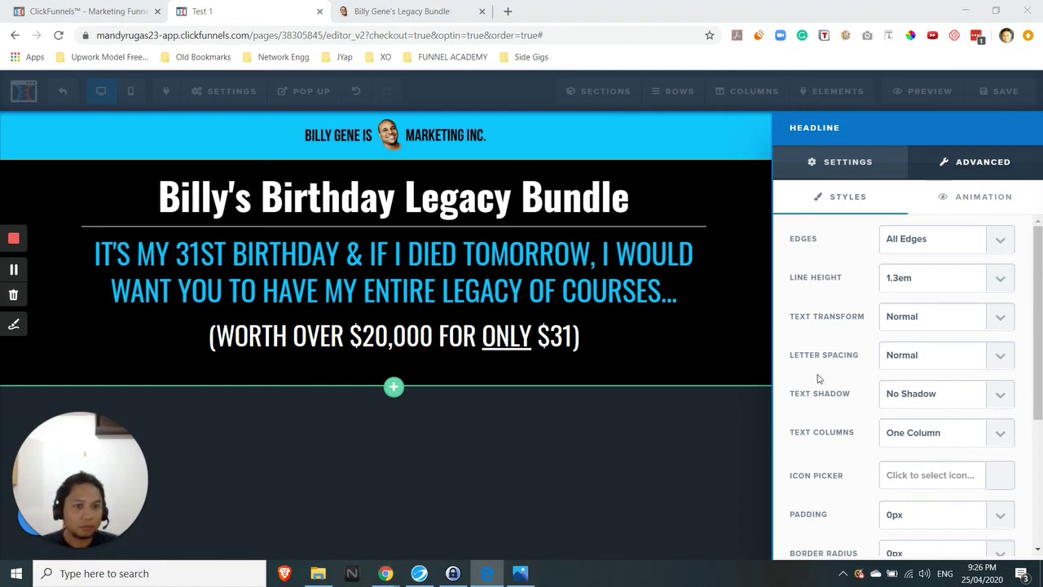
pyautogui.scroll(-3, 818, 377)
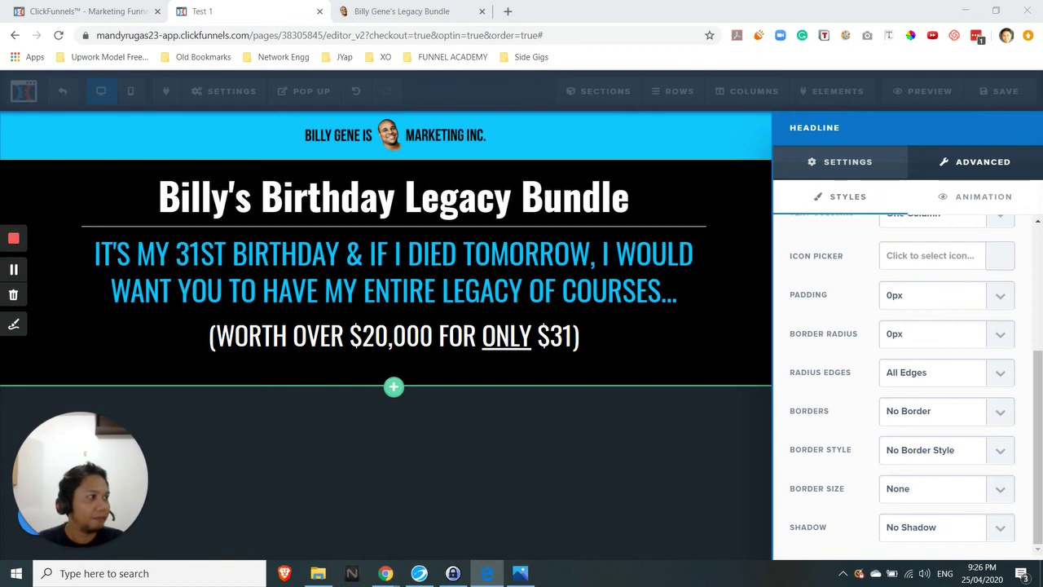
pyautogui.scroll(5, 845, 342)
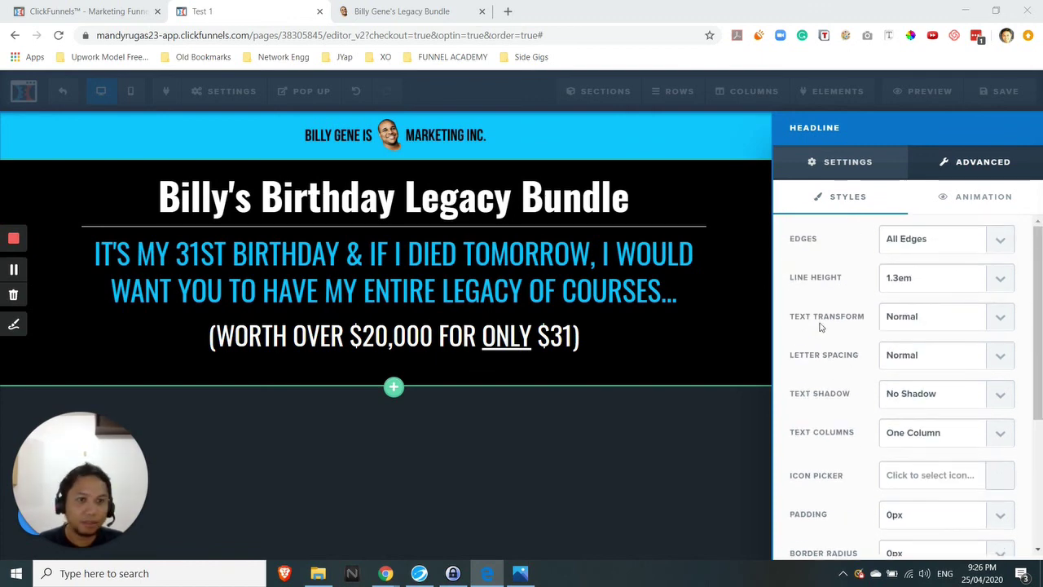
pyautogui.click(848, 162)
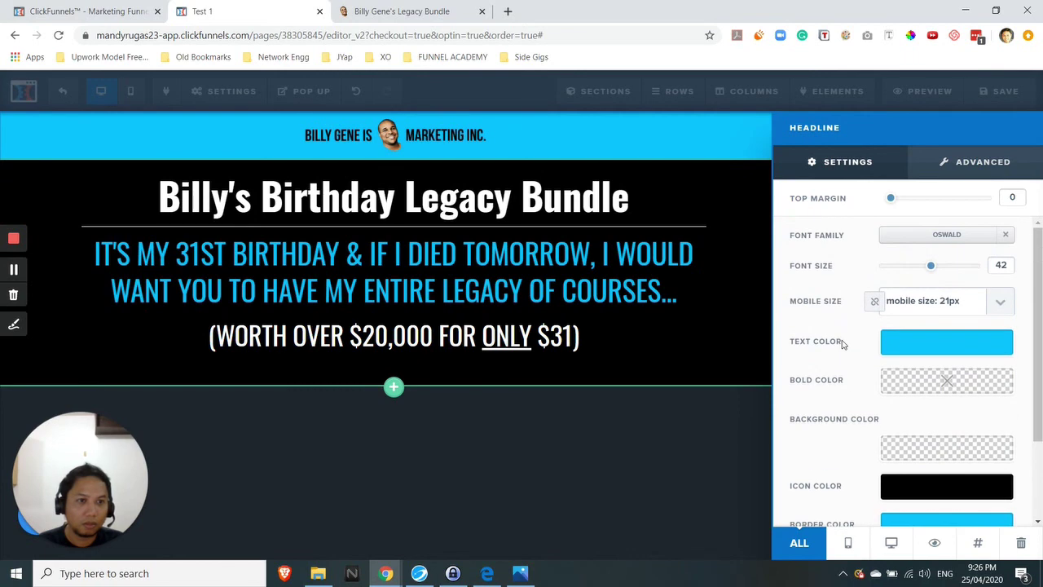
pyautogui.click(761, 300)
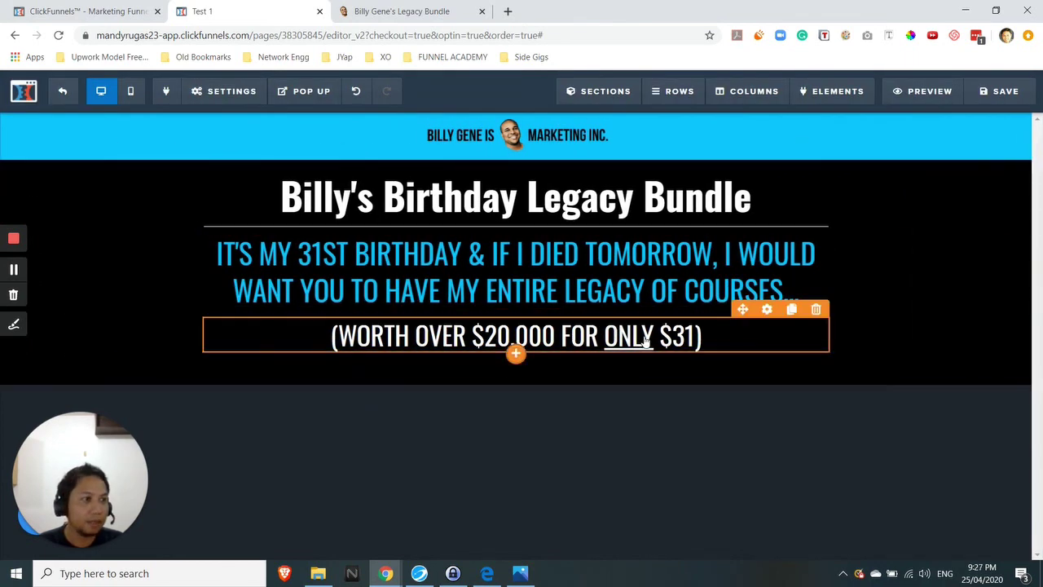
# Set the top margin of the "(WORTH OVER $20,000 FOR ONLY $31)" headline to 3.
pyautogui.click(768, 309)
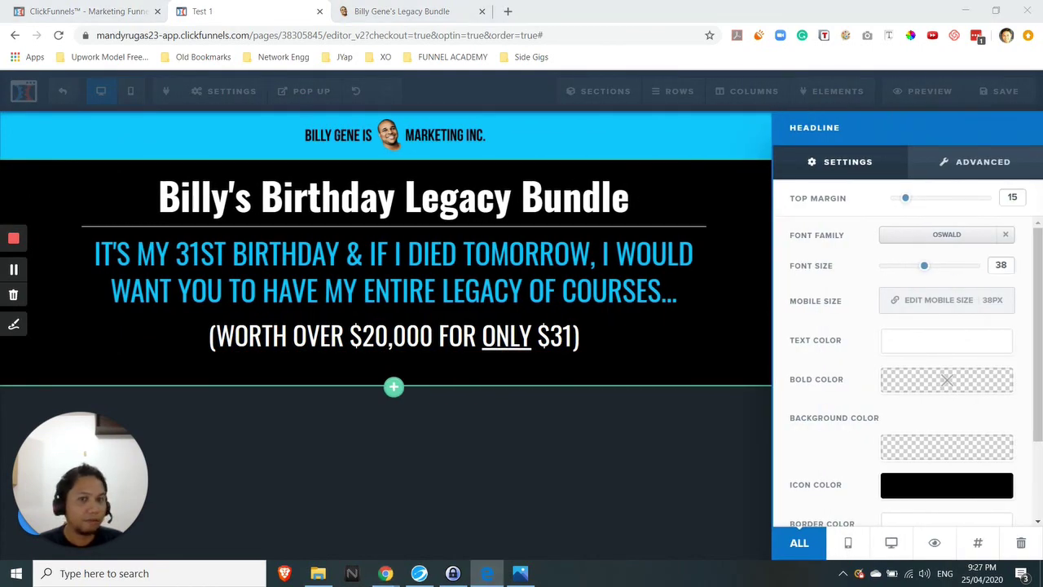
pyautogui.click(1012, 198)
pyautogui.press('BackSpace')
pyautogui.press('BackSpace')
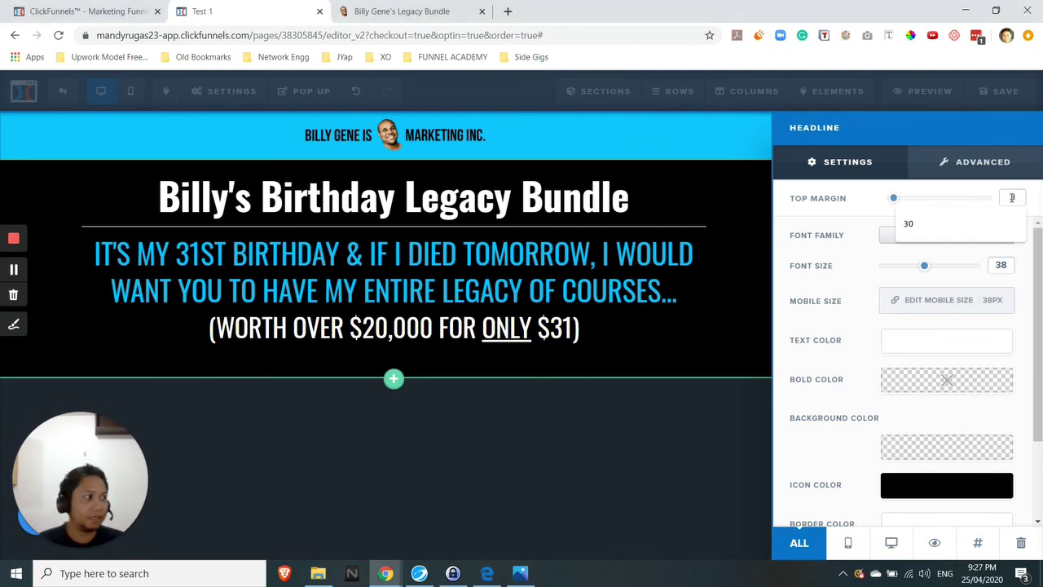
pyautogui.click(853, 259)
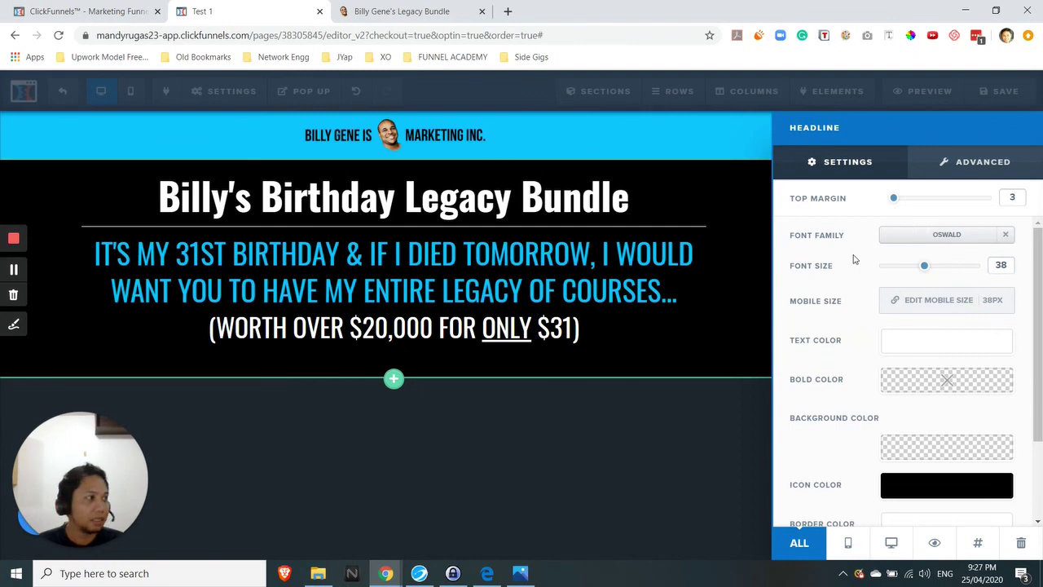
# Set the mobile font size of the "(WORTH OVER $20,000 FOR ONLY $31)" headline to 20px.
pyautogui.click(970, 302)
pyautogui.click(990, 304)
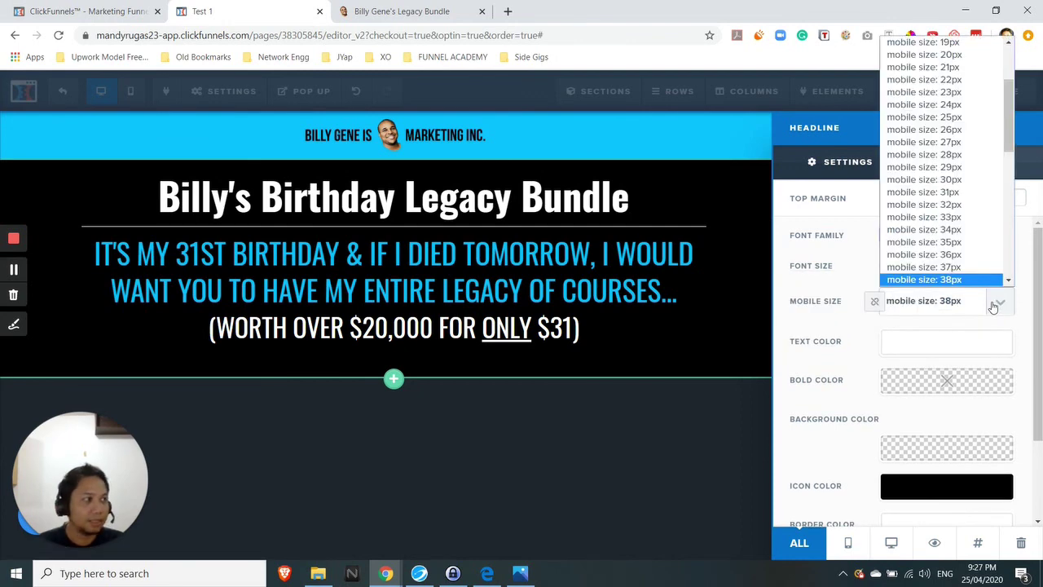
pyautogui.scroll(2, 913, 163)
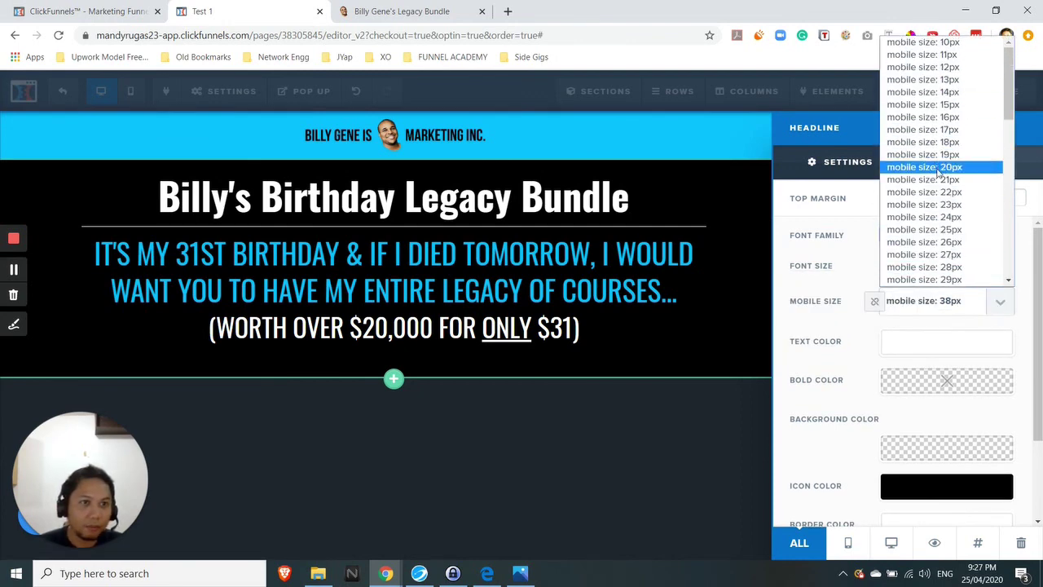
pyautogui.click(921, 167)
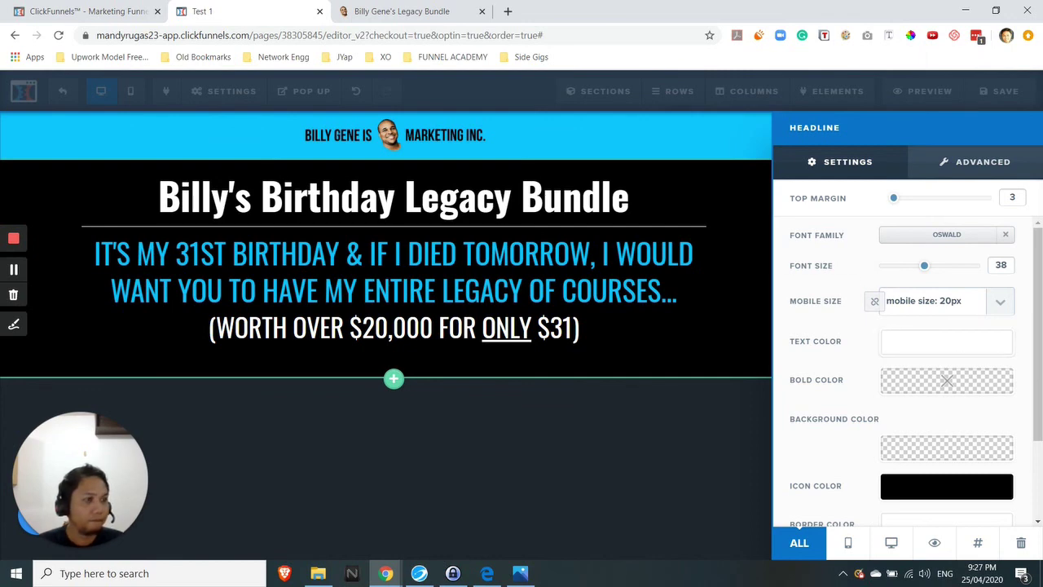
# Review the "(WORTH OVER $20,000 FOR ONLY $31)" headline's remaining color and typography settings and its advanced styles.
pyautogui.scroll(-2, 822, 373)
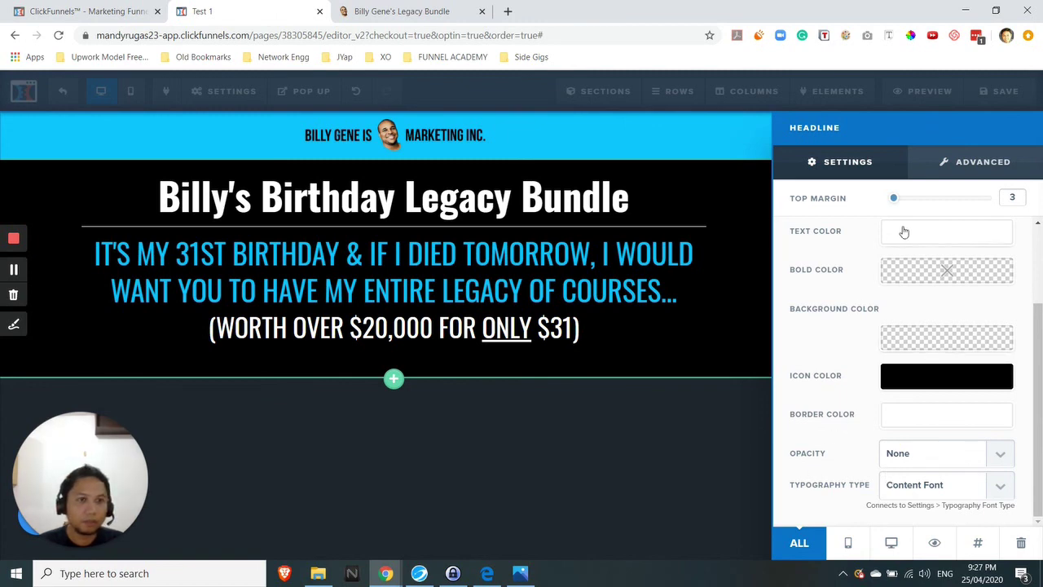
pyautogui.click(995, 167)
pyautogui.click(486, 573)
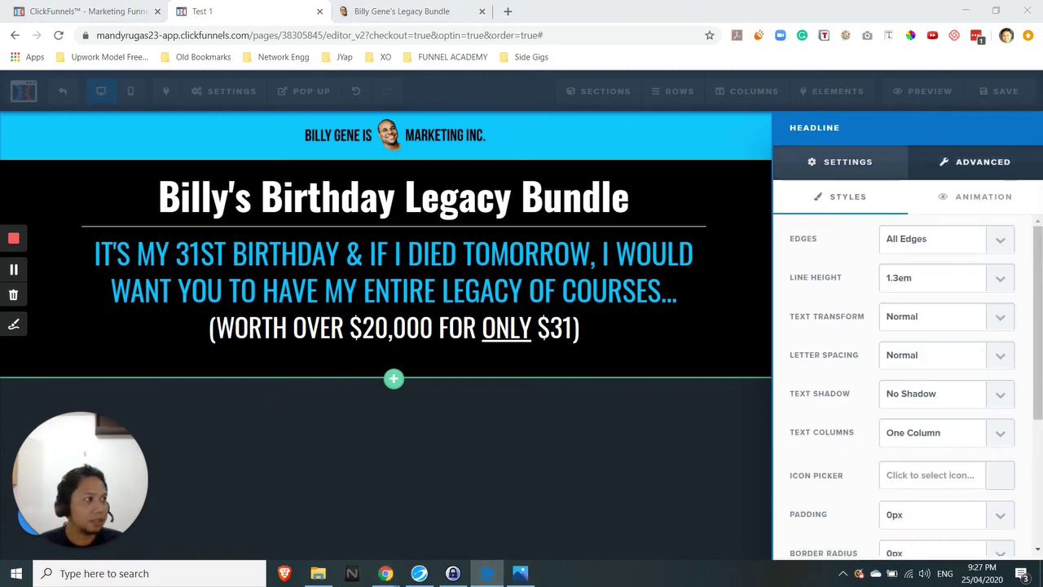
pyautogui.scroll(-3, 824, 316)
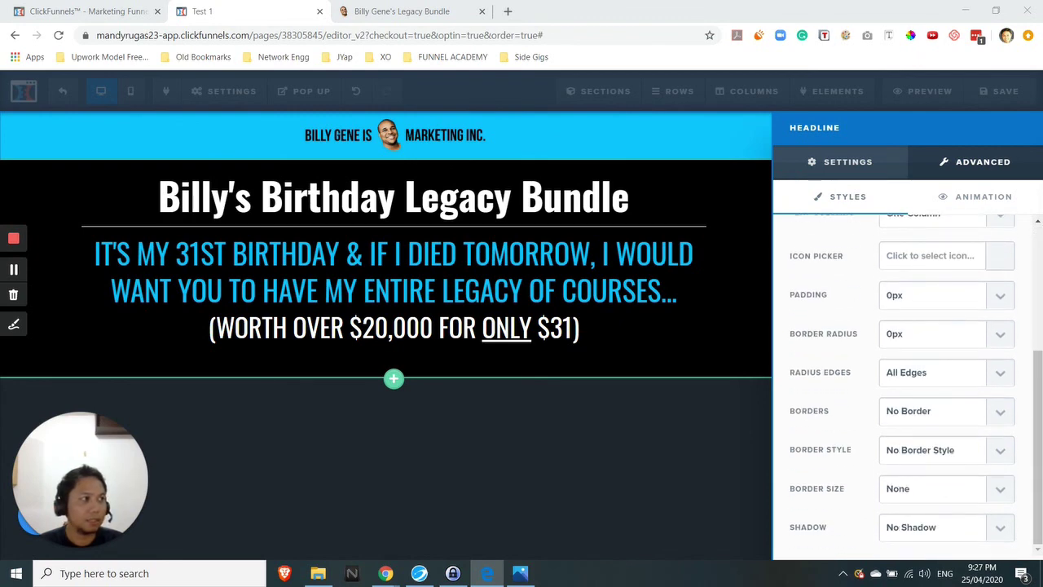
pyautogui.click(887, 160)
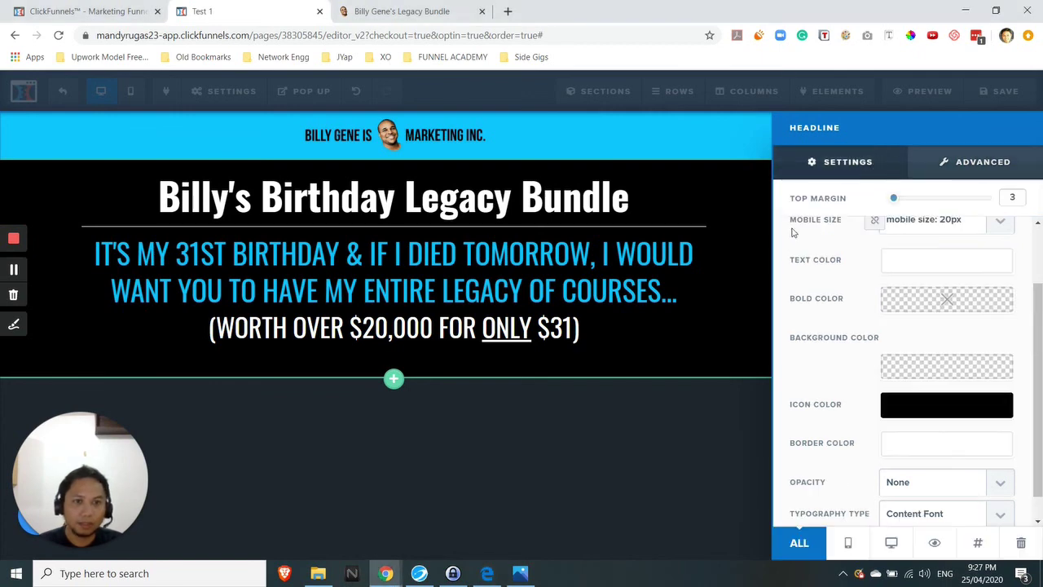
pyautogui.click(744, 300)
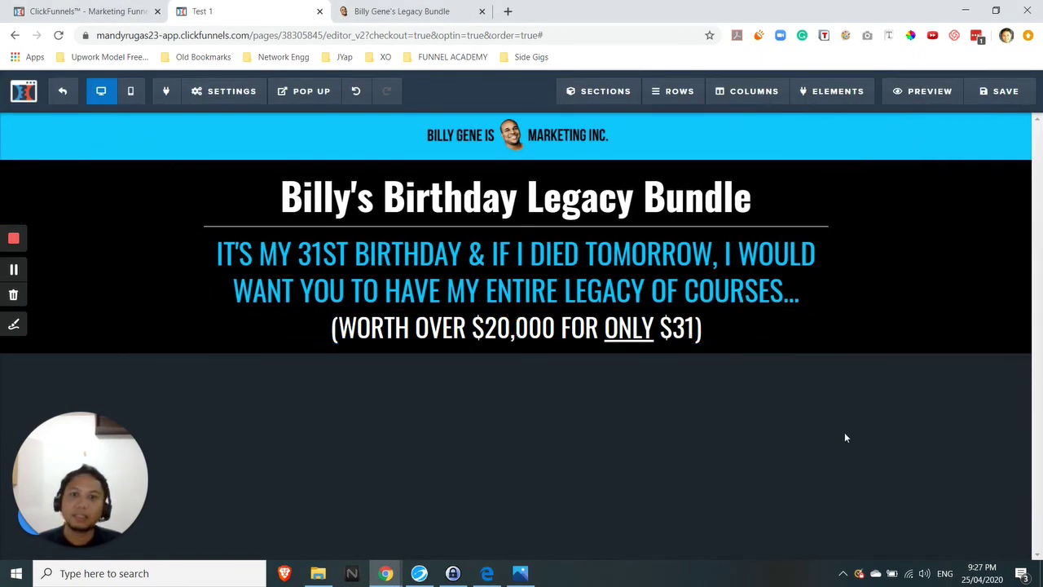
# Compare the built logo bar and black headline section with the reference page, and save the page.
pyautogui.click(394, 10)
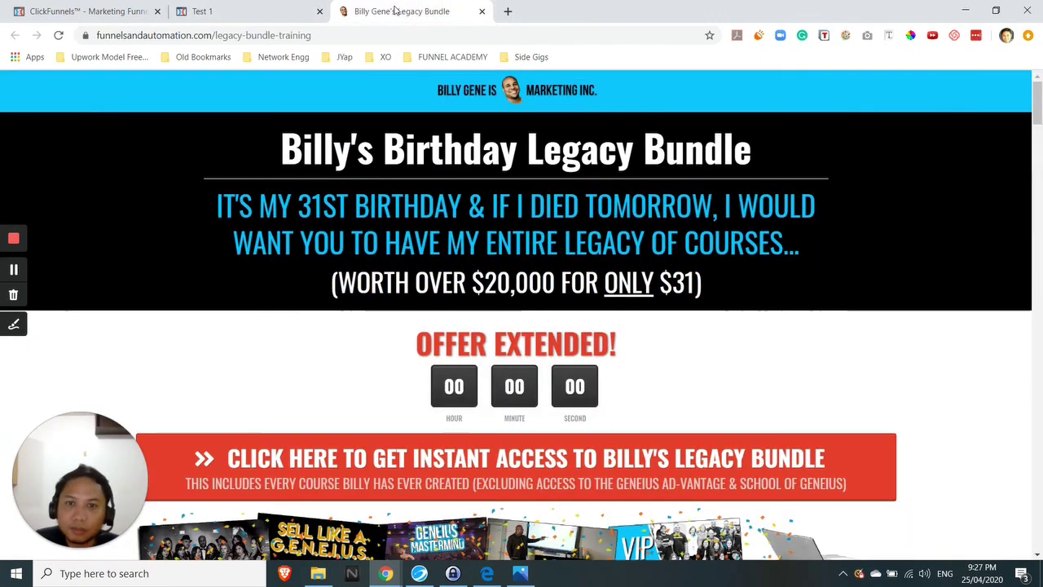
pyautogui.click(271, 8)
pyautogui.click(430, 13)
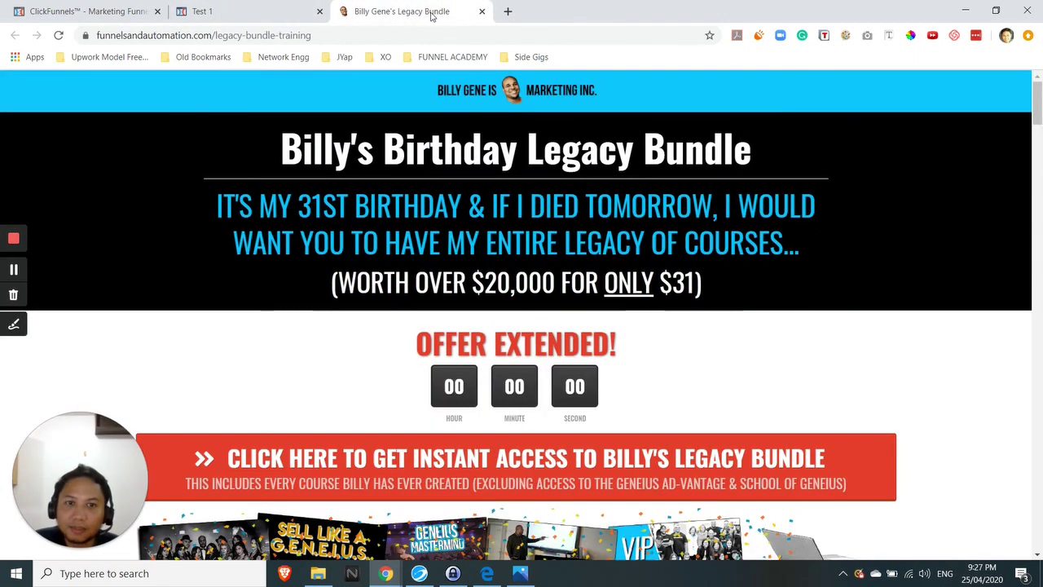
pyautogui.click(271, 9)
pyautogui.click(424, 8)
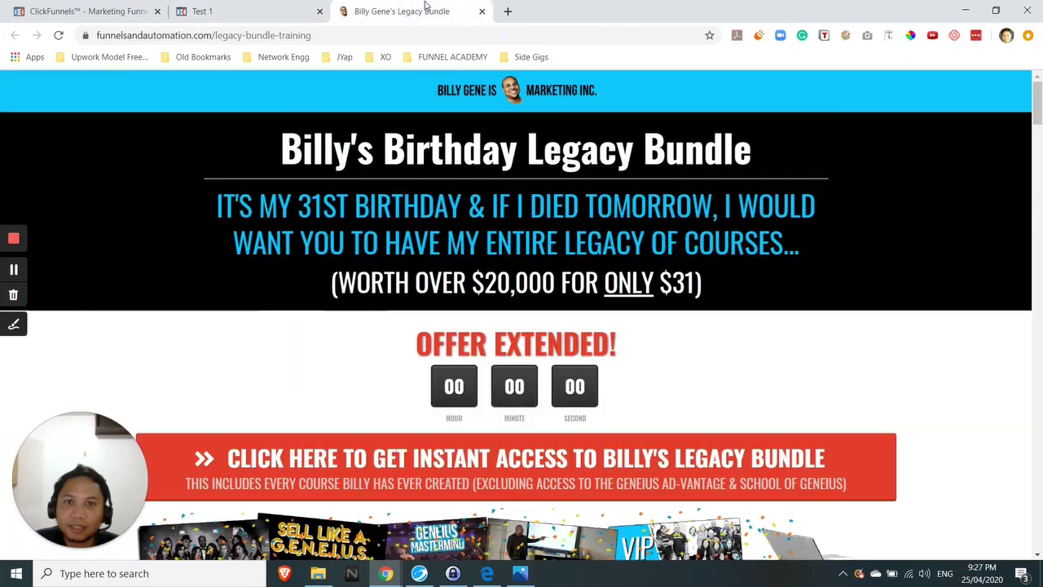
pyautogui.click(272, 10)
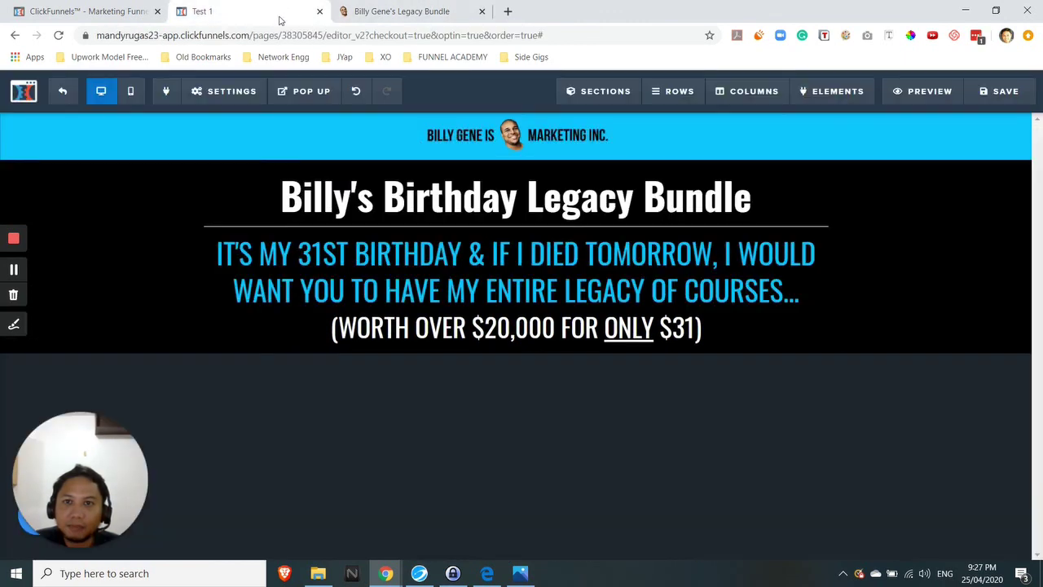
pyautogui.click(987, 97)
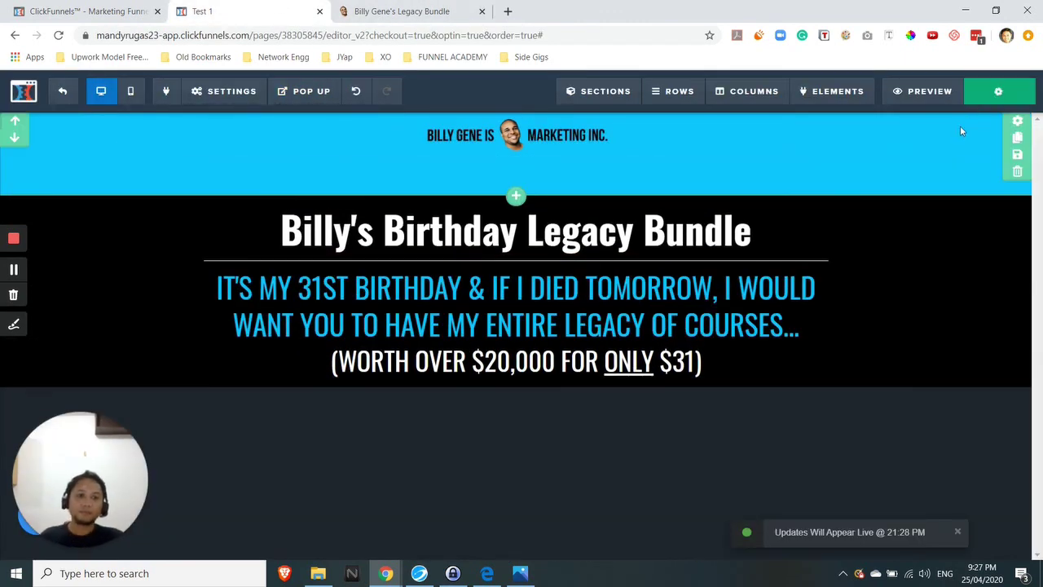
# Check the mobile layout of the page against its desktop layout.
pyautogui.click(134, 93)
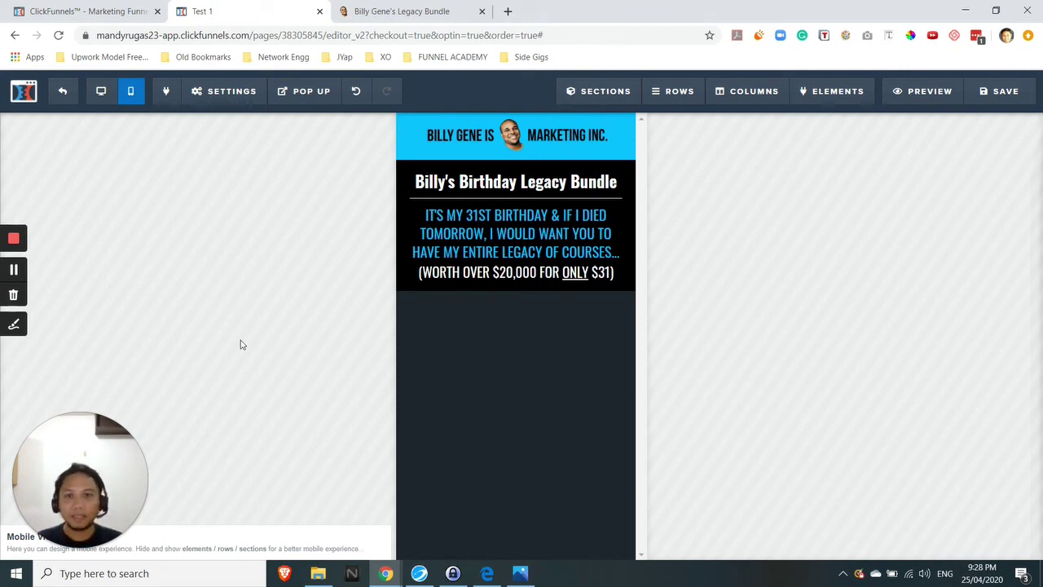
pyautogui.click(101, 92)
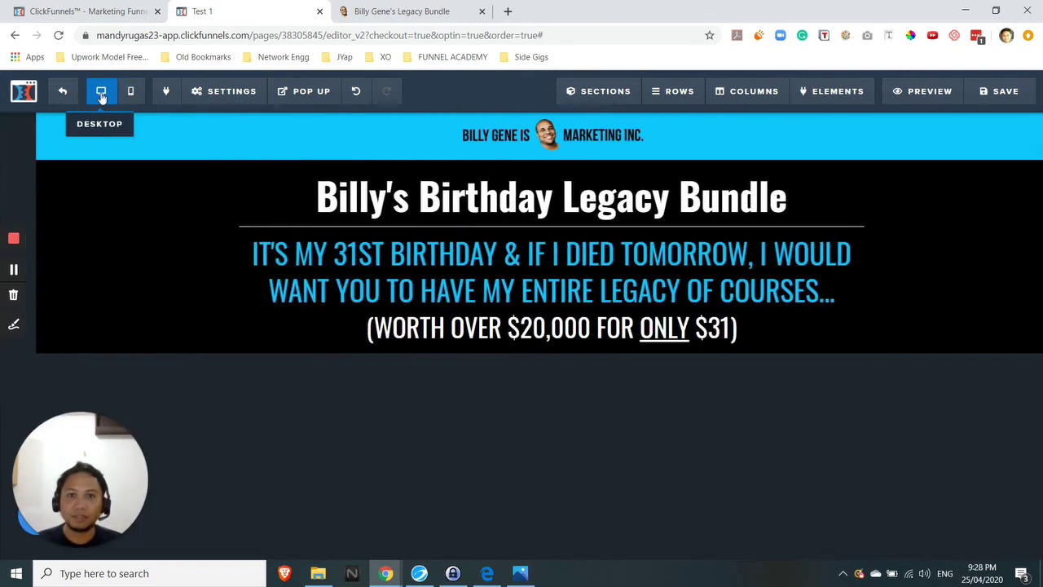
pyautogui.click(133, 94)
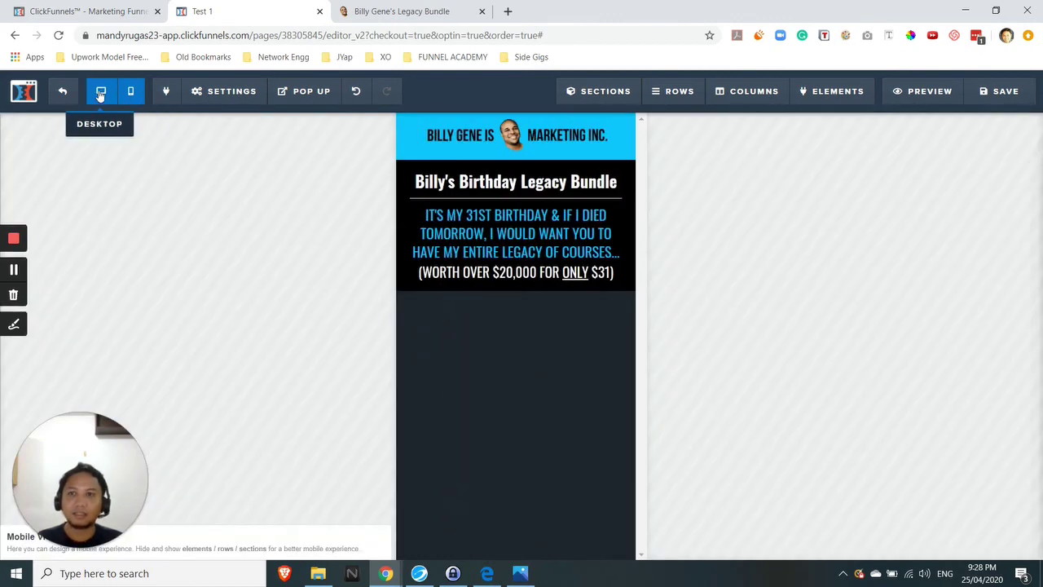
pyautogui.click(101, 95)
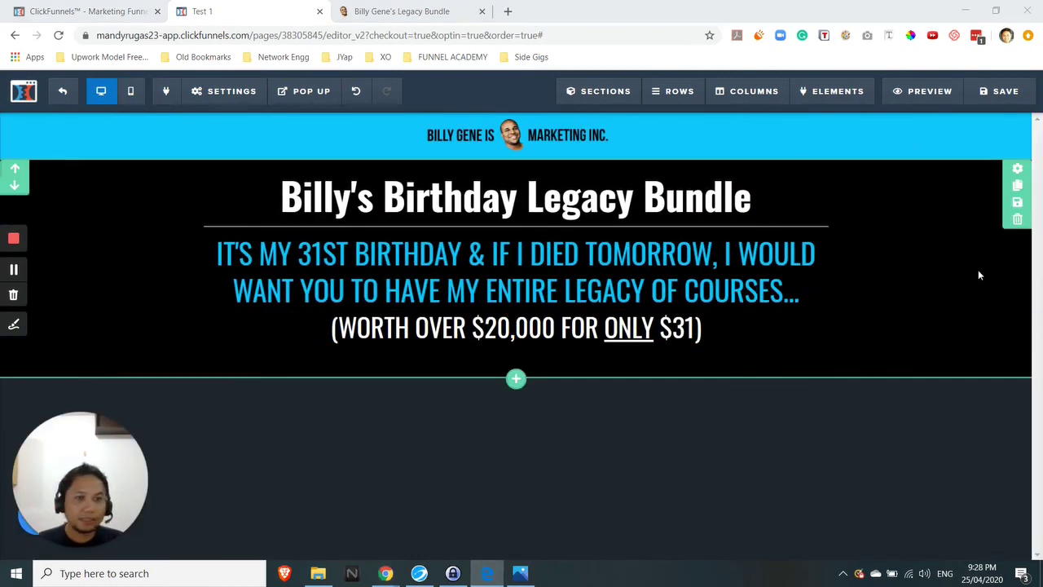
# Check the reference page's countdown area and add a full-width section below the black headline section.
pyautogui.click(401, 10)
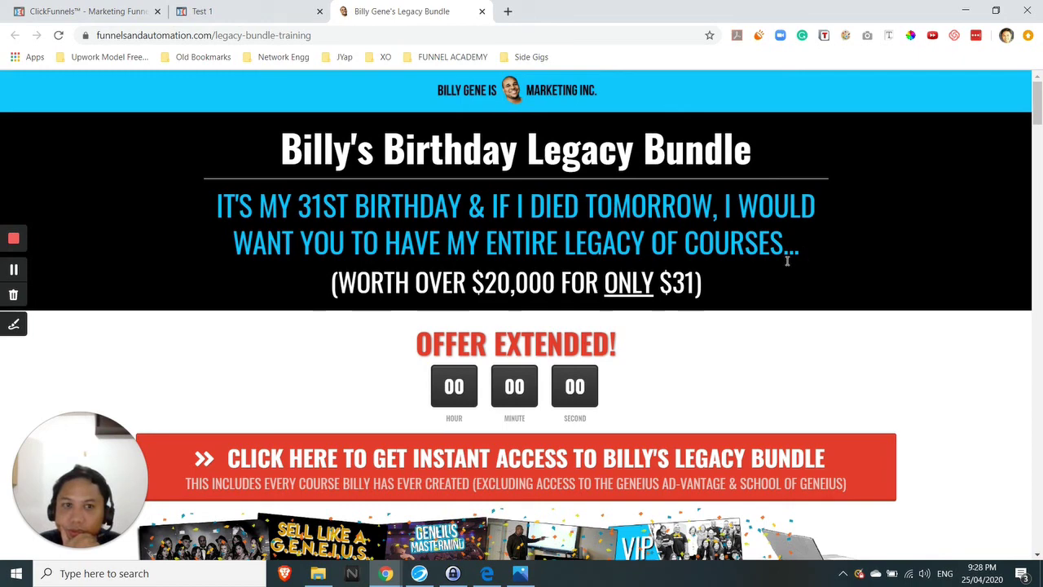
pyautogui.scroll(-2, 829, 361)
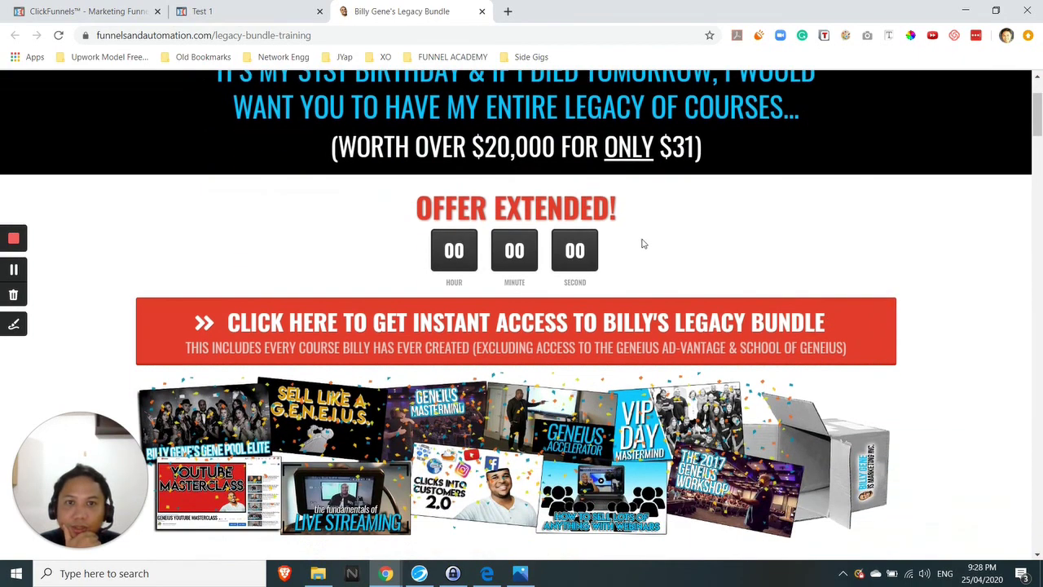
pyautogui.scroll(1, 643, 242)
pyautogui.click(288, 6)
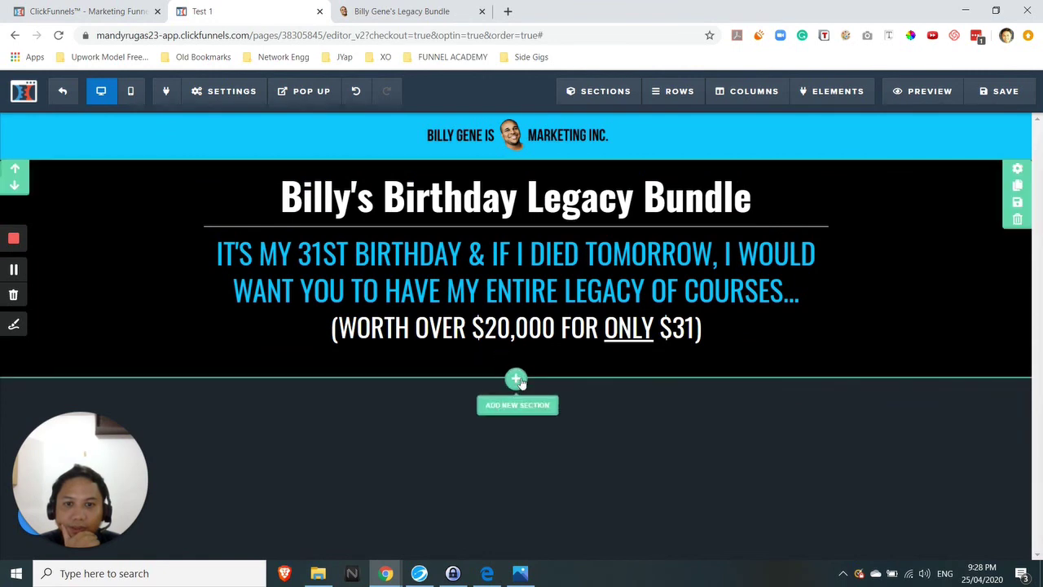
pyautogui.click(517, 402)
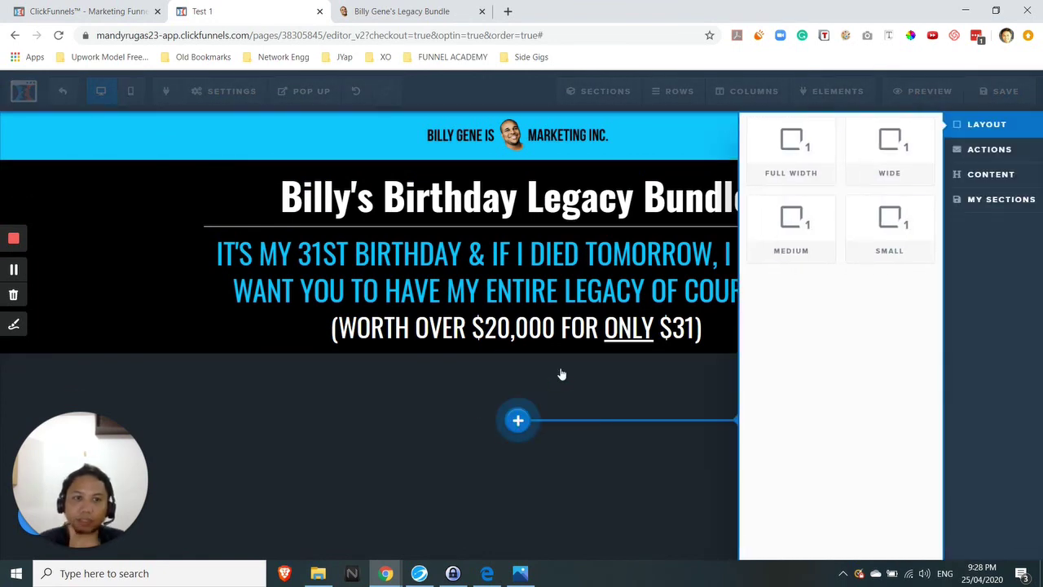
pyautogui.click(795, 145)
# Check how the reference's "OFFER EXTENDED!" area is laid out and add a one-column row to the new section.
pyautogui.click(433, 7)
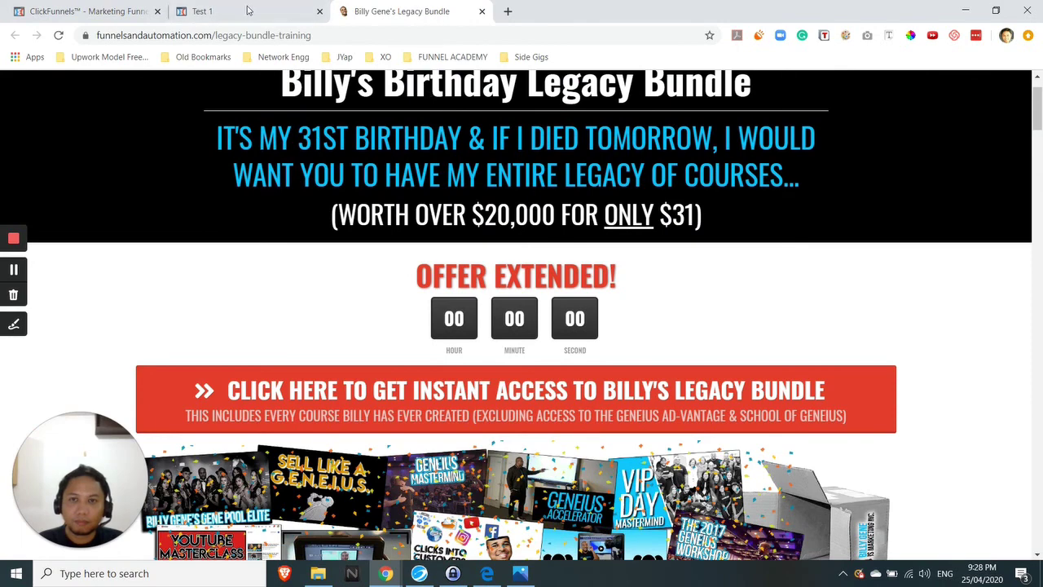
pyautogui.scroll(-4, 632, 369)
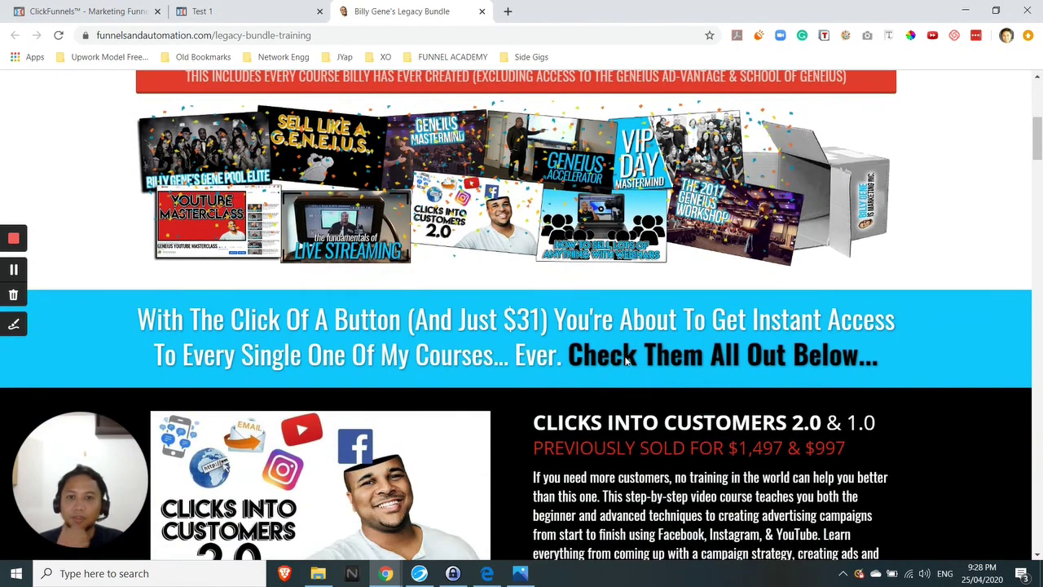
pyautogui.scroll(3, 628, 359)
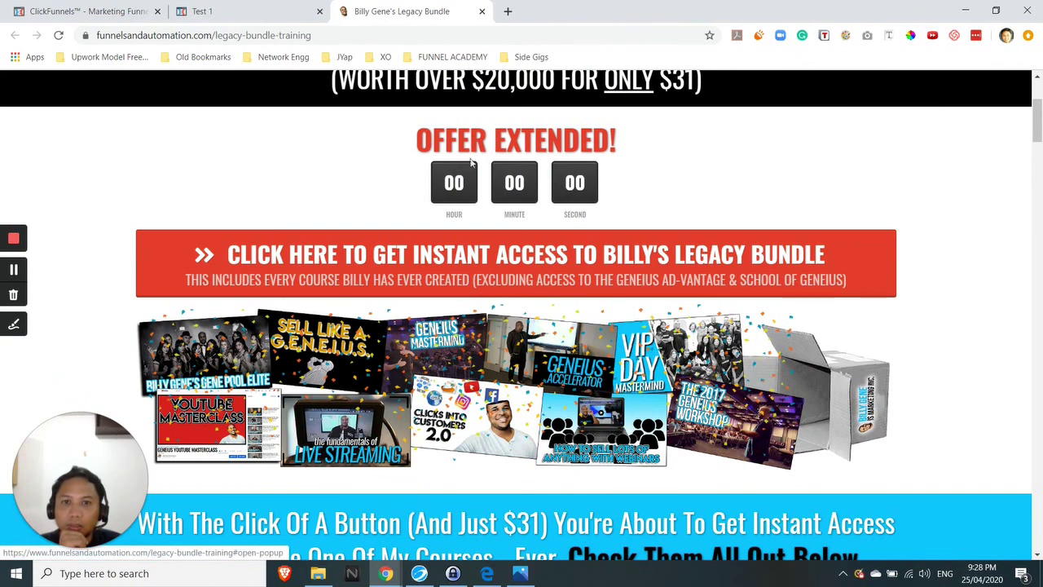
pyautogui.click(244, 10)
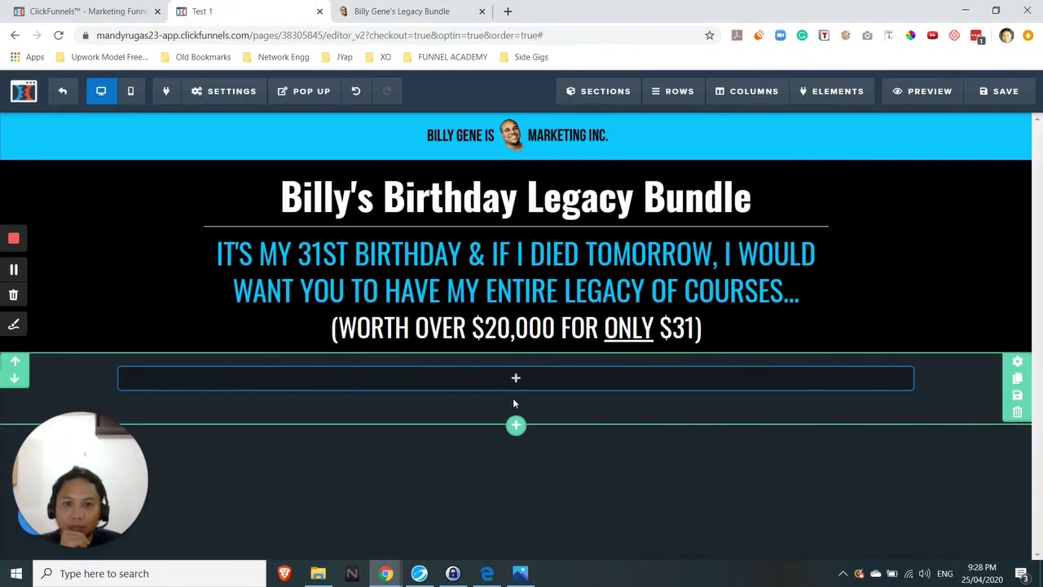
pyautogui.click(516, 378)
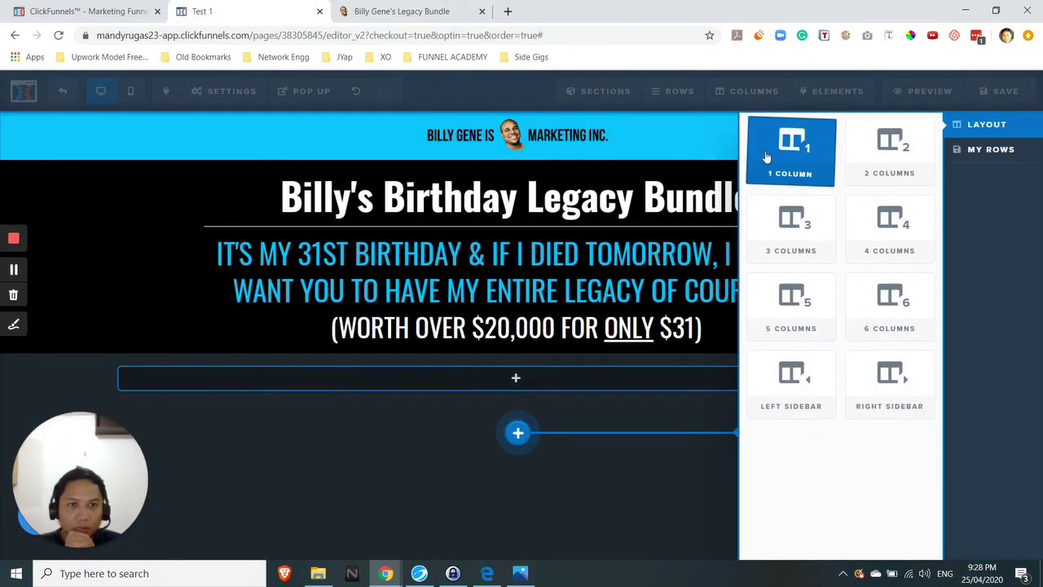
pyautogui.click(765, 155)
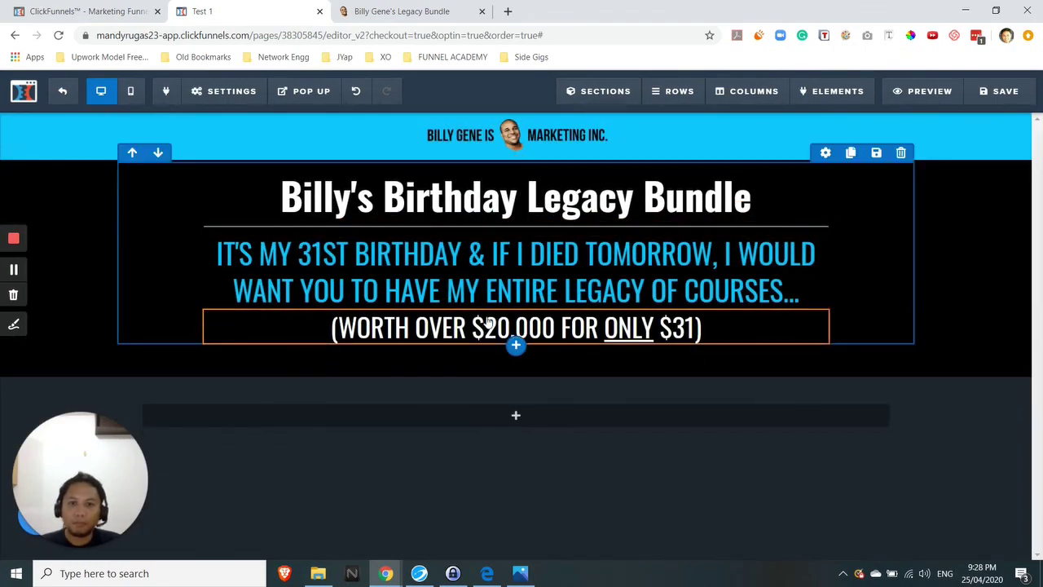
# Add a headline element to the new one-column row for the reference's "OFFER EXTENDED!" title.
pyautogui.click(401, 11)
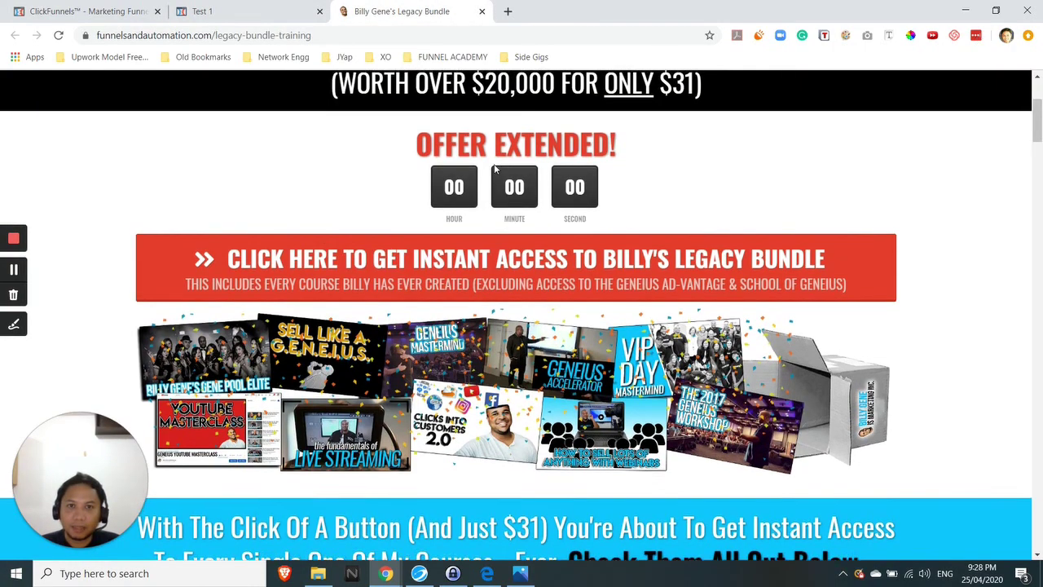
pyautogui.scroll(1, 494, 168)
pyautogui.click(220, 10)
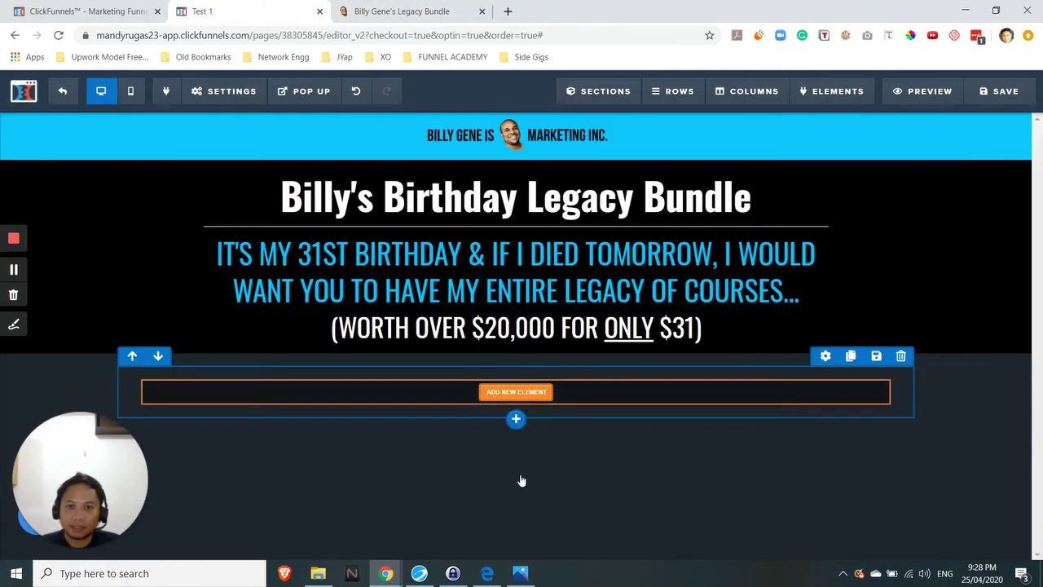
pyautogui.click(516, 392)
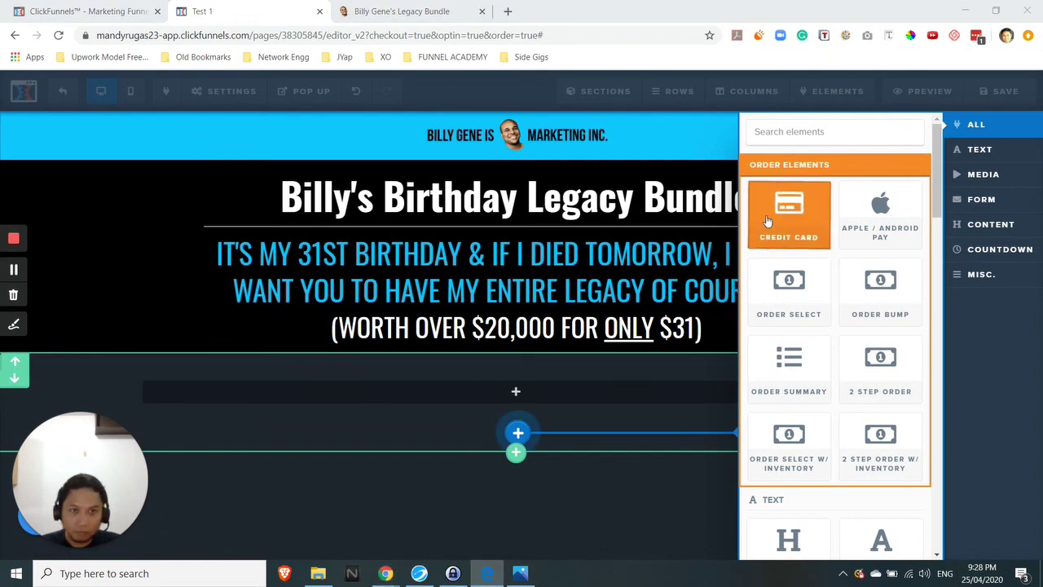
pyautogui.scroll(-3, 798, 293)
pyautogui.click(799, 283)
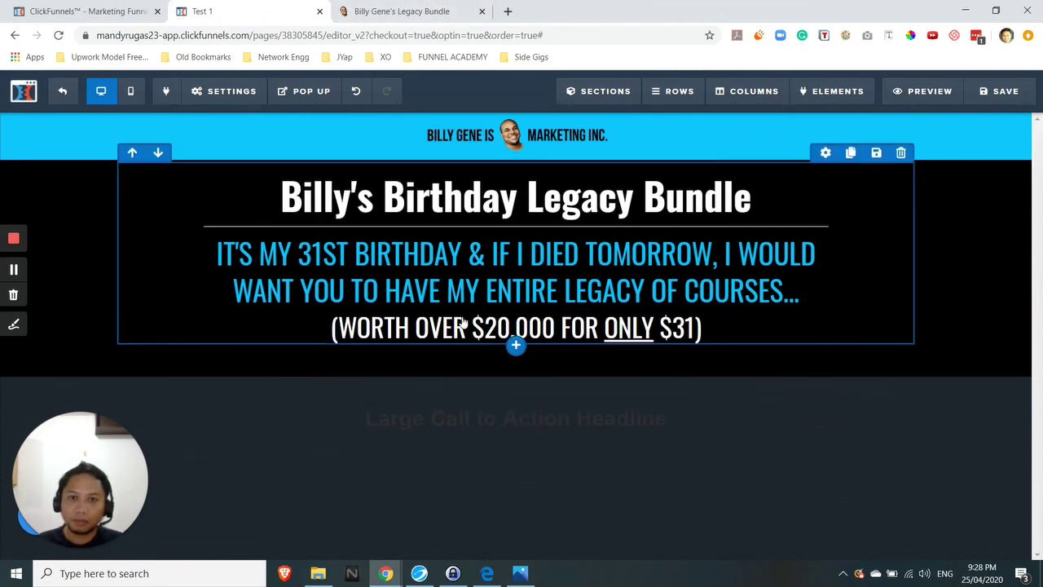
# Check the reference page's "OFFER EXTENDED!" area and add a Countdown 2.0 element below the new headline.
pyautogui.click(408, 11)
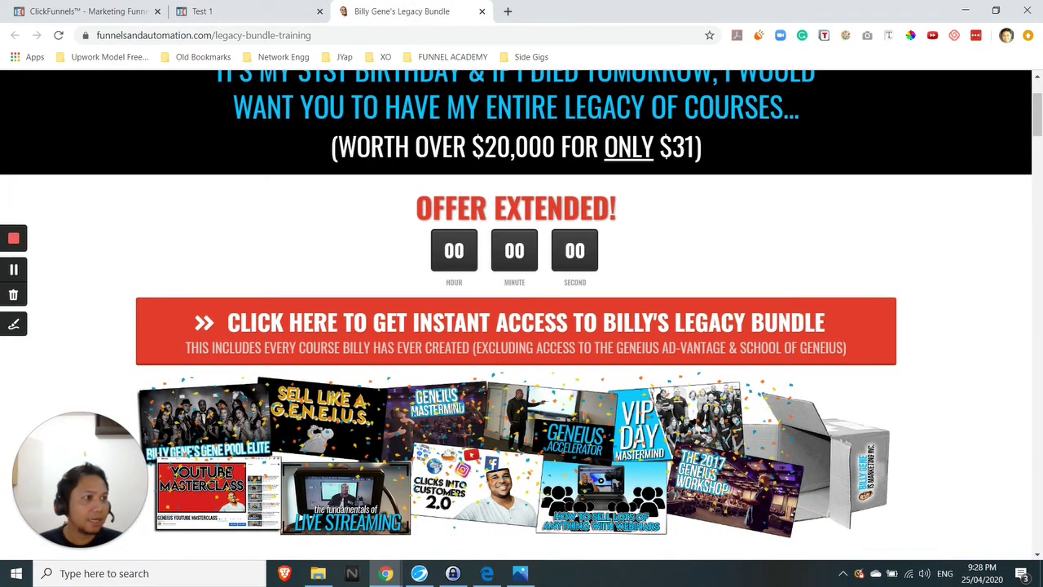
pyautogui.click(487, 573)
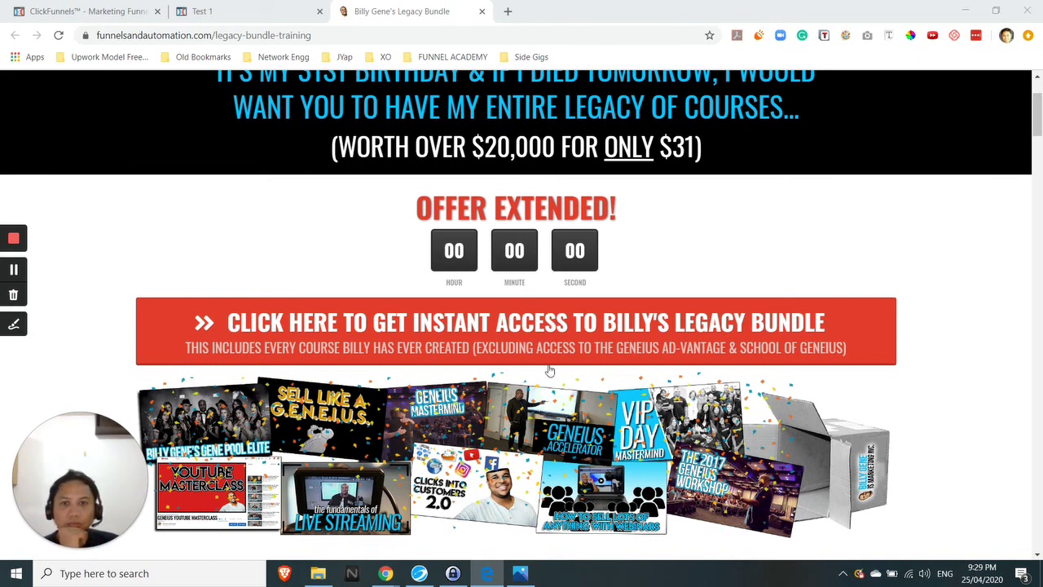
pyautogui.click(303, 7)
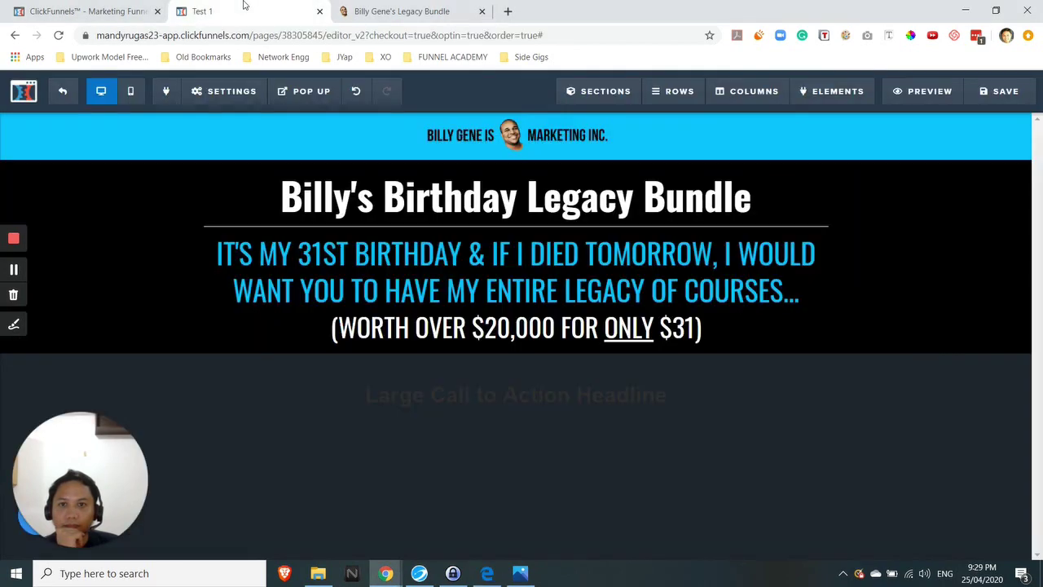
pyautogui.click(519, 412)
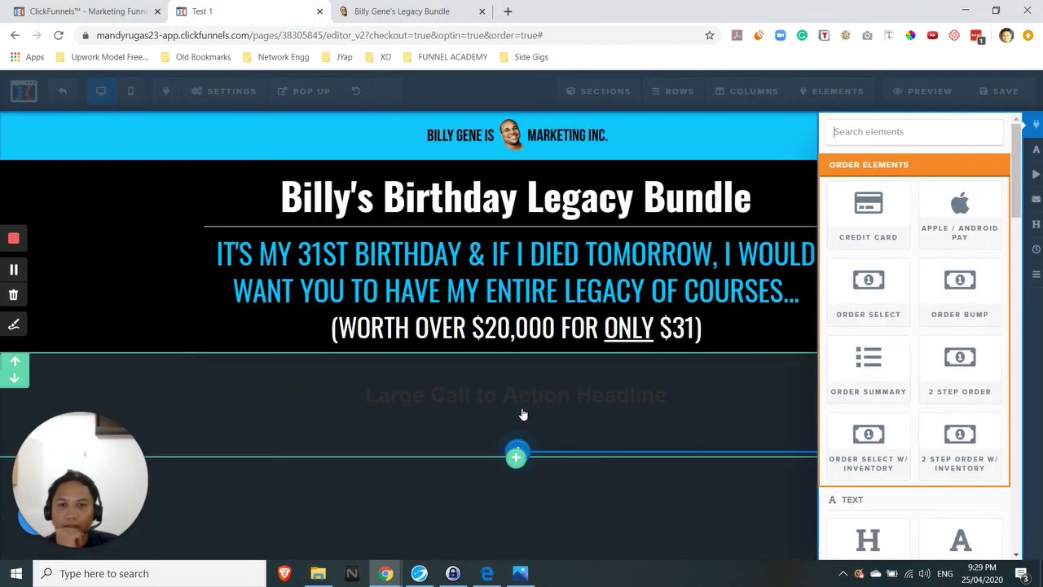
pyautogui.scroll(-4, 794, 317)
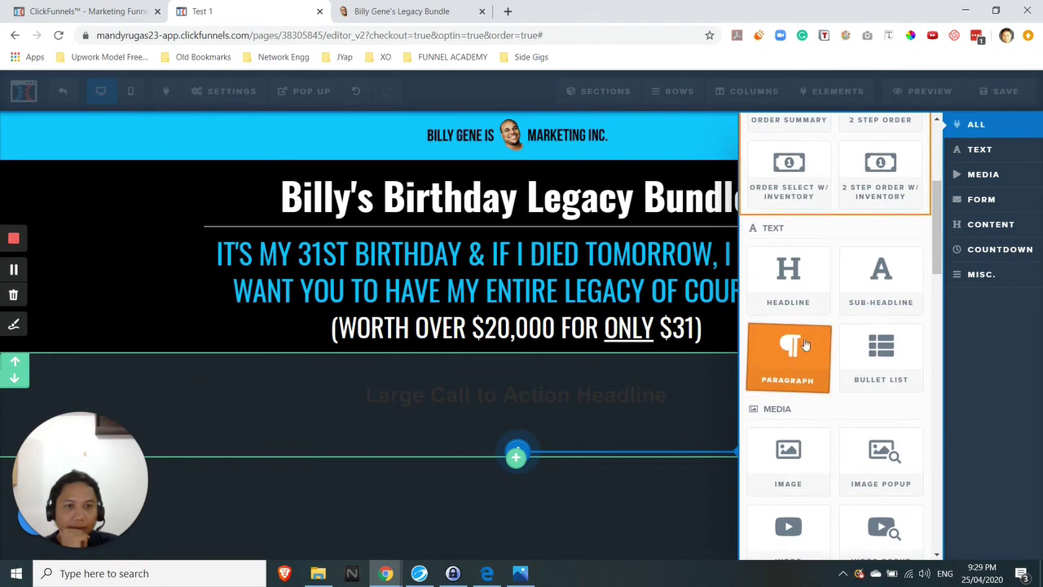
pyautogui.scroll(-5, 806, 351)
pyautogui.scroll(-5, 806, 354)
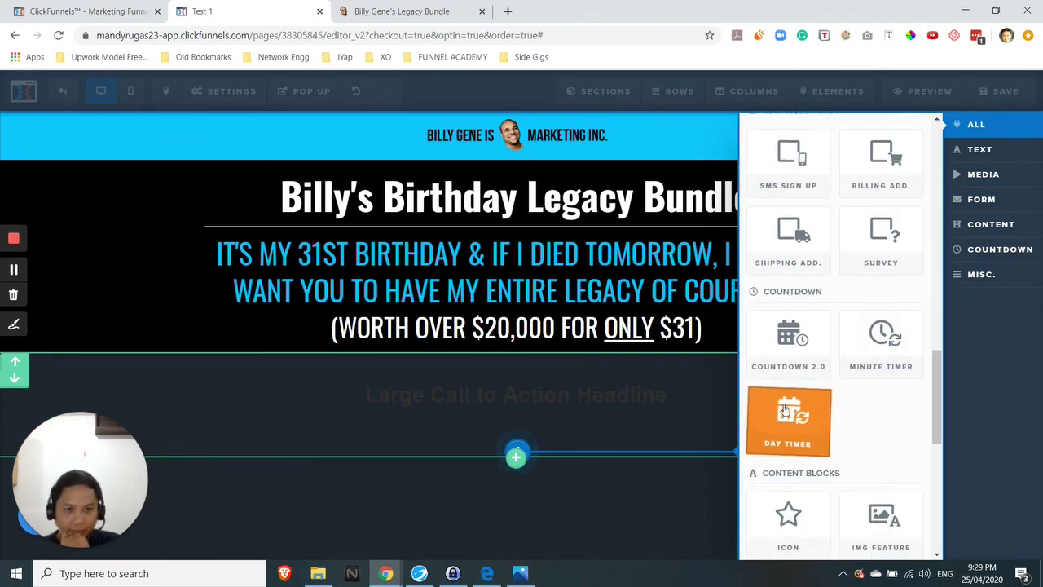
pyautogui.click(783, 347)
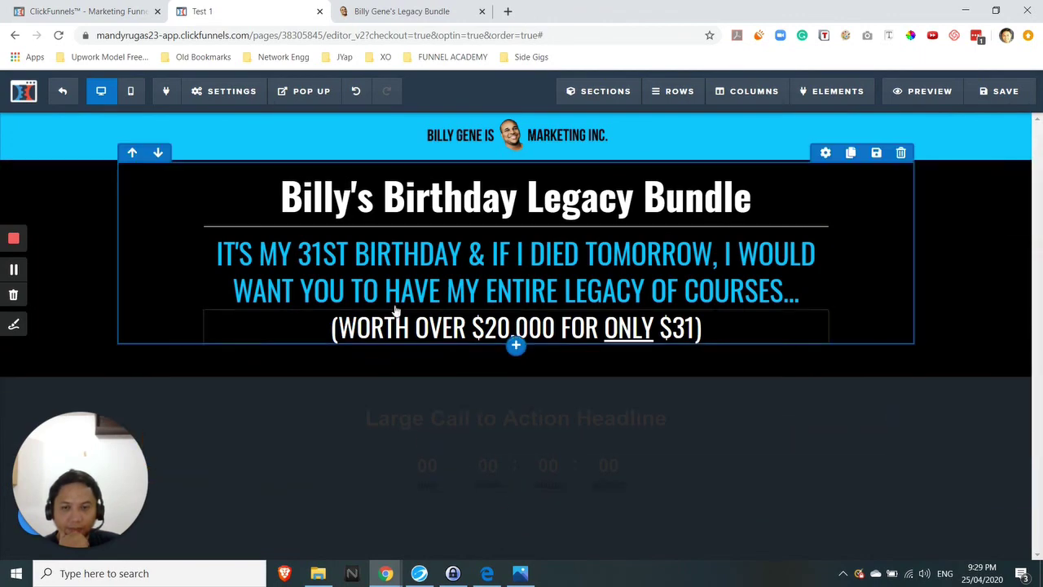
# Check what follows the countdown on the reference page and add a button element below the countdown timer.
pyautogui.click(388, 8)
pyautogui.scroll(-3, 823, 293)
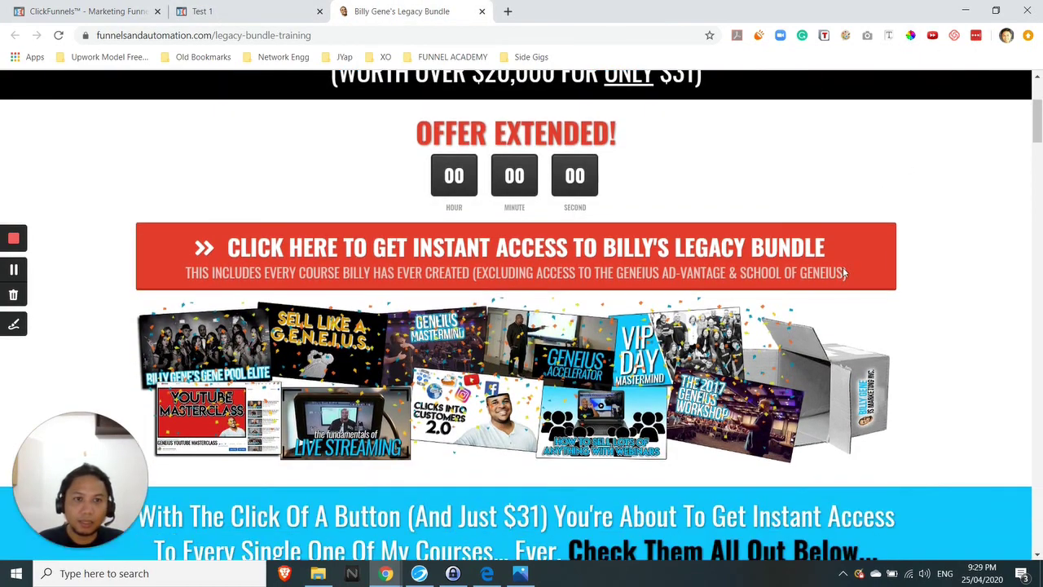
pyautogui.scroll(3, 823, 293)
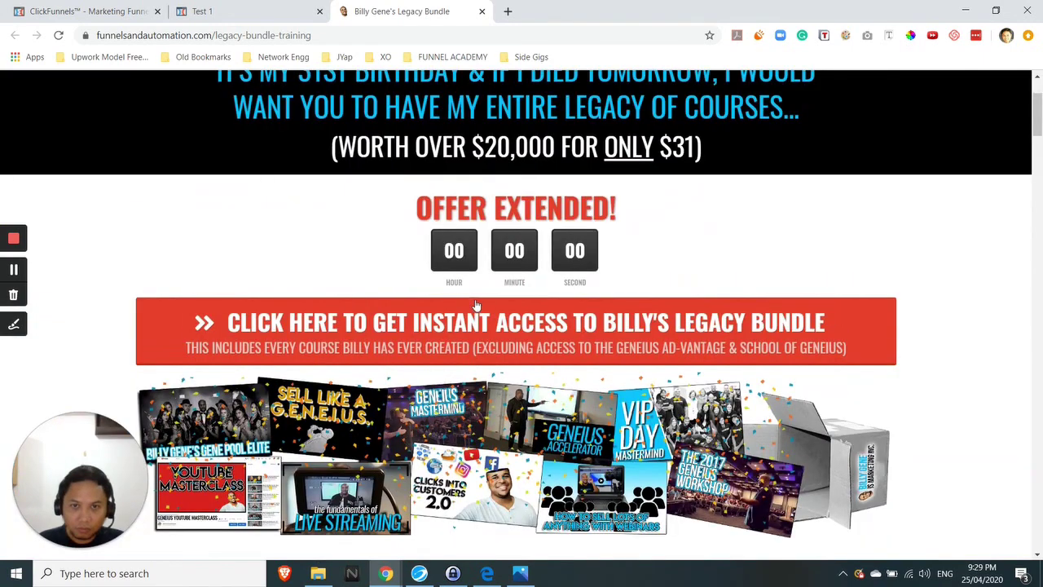
pyautogui.click(299, 7)
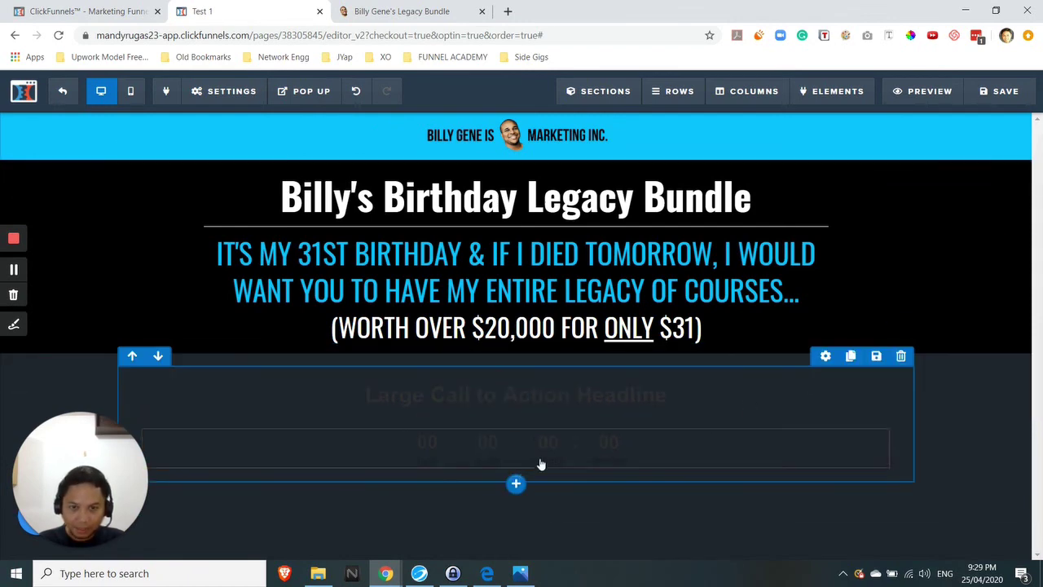
pyautogui.click(516, 494)
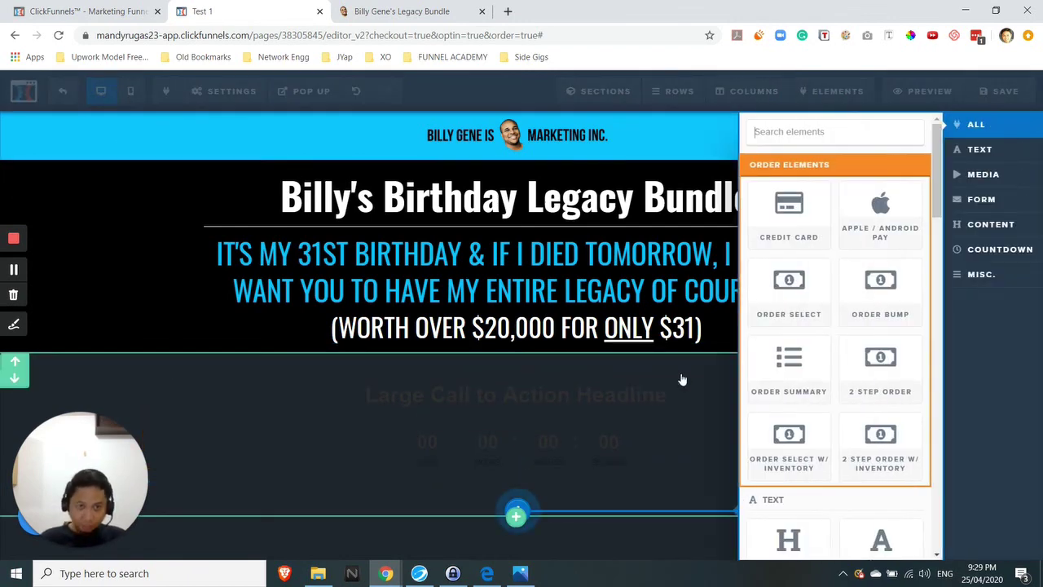
pyautogui.scroll(-5, 859, 322)
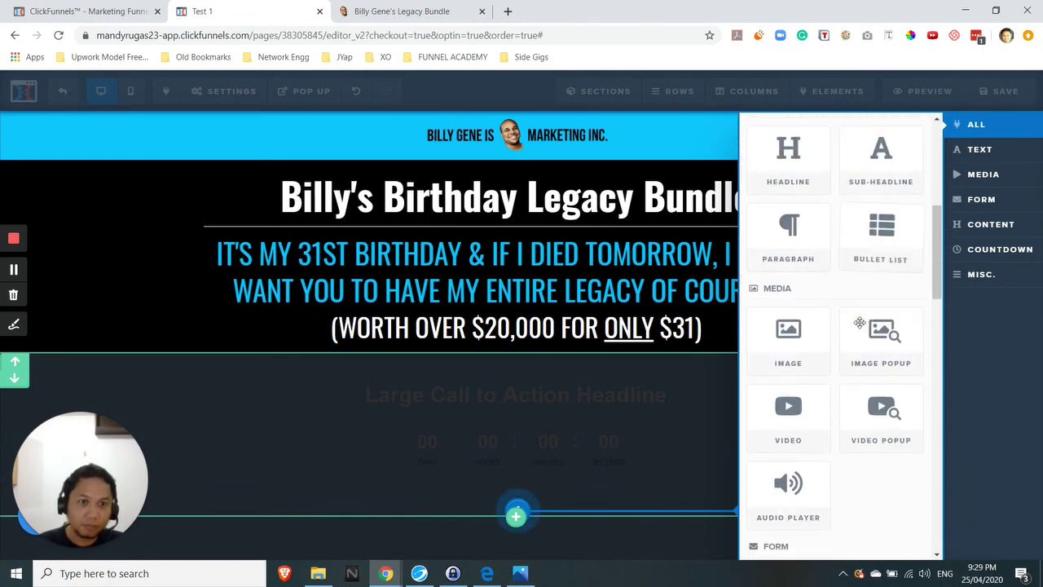
pyautogui.scroll(-3, 860, 324)
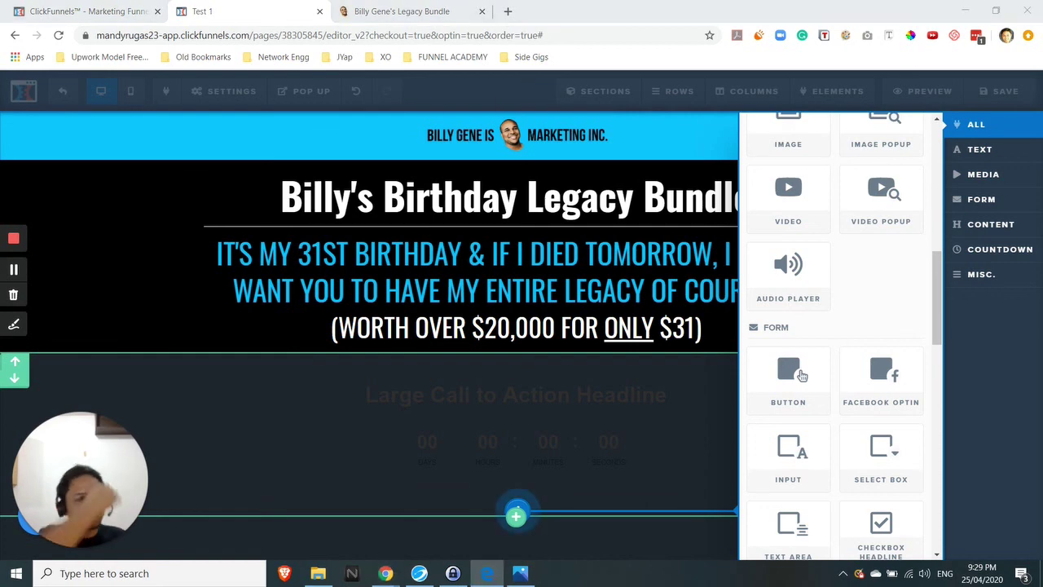
pyautogui.click(790, 383)
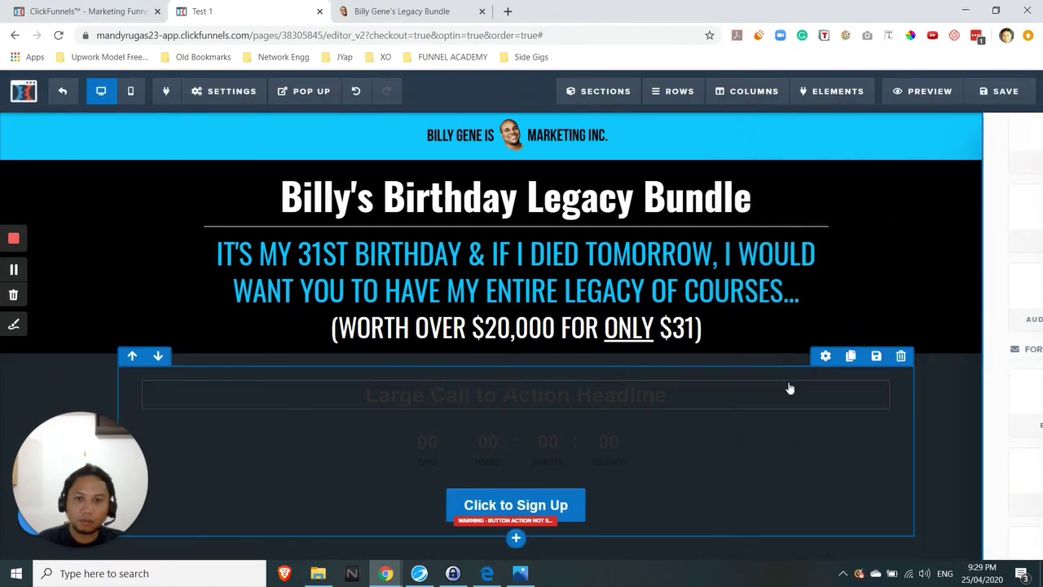
# Check what follows the red call-to-action button on the reference page and add an image element below the new button.
pyautogui.scroll(-1, 577, 367)
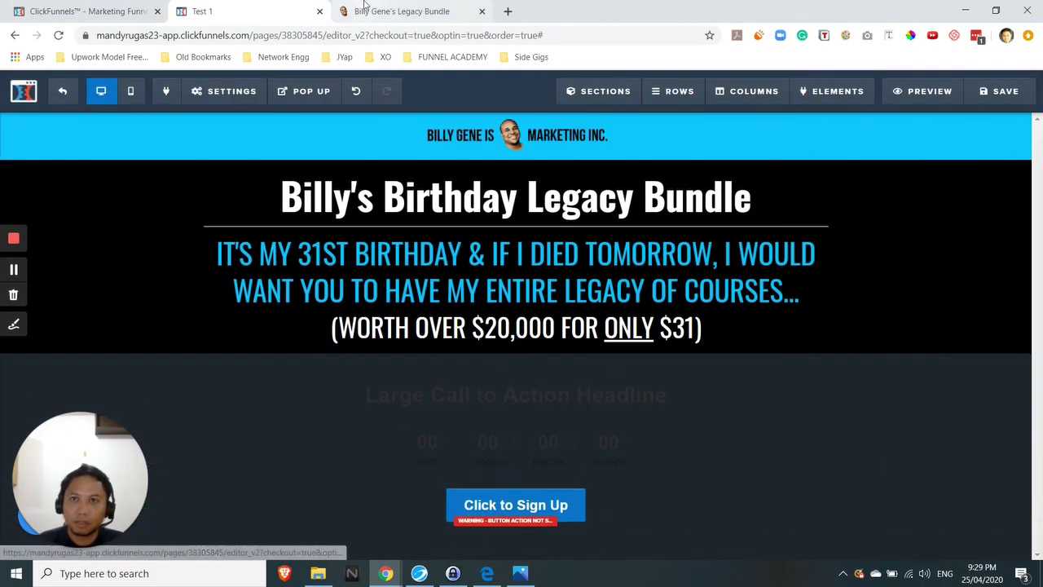
pyautogui.click(365, 12)
pyautogui.scroll(-1, 514, 324)
pyautogui.scroll(1, 788, 216)
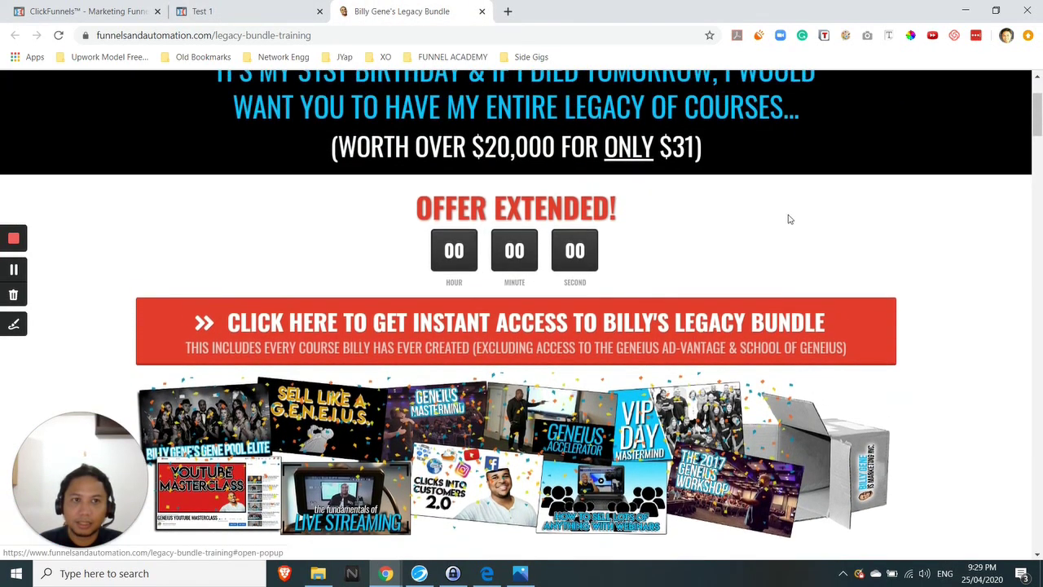
pyautogui.scroll(-1, 948, 289)
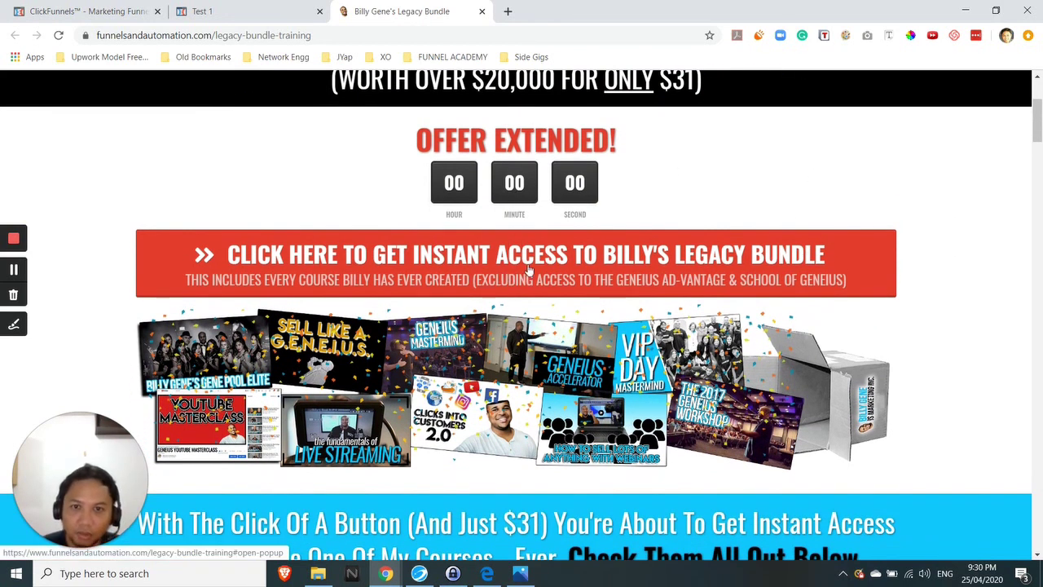
pyautogui.click(273, 11)
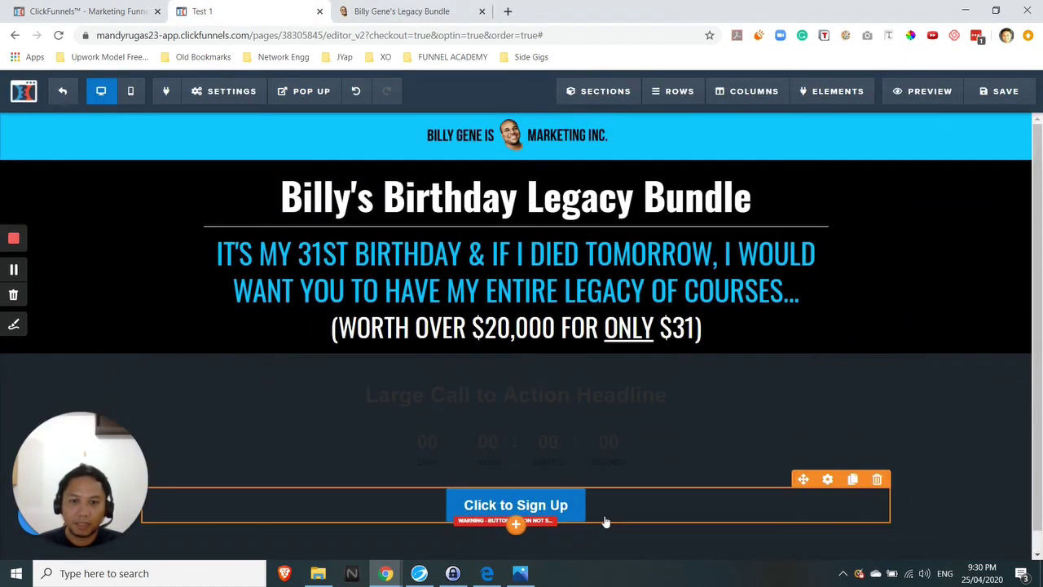
pyautogui.click(515, 524)
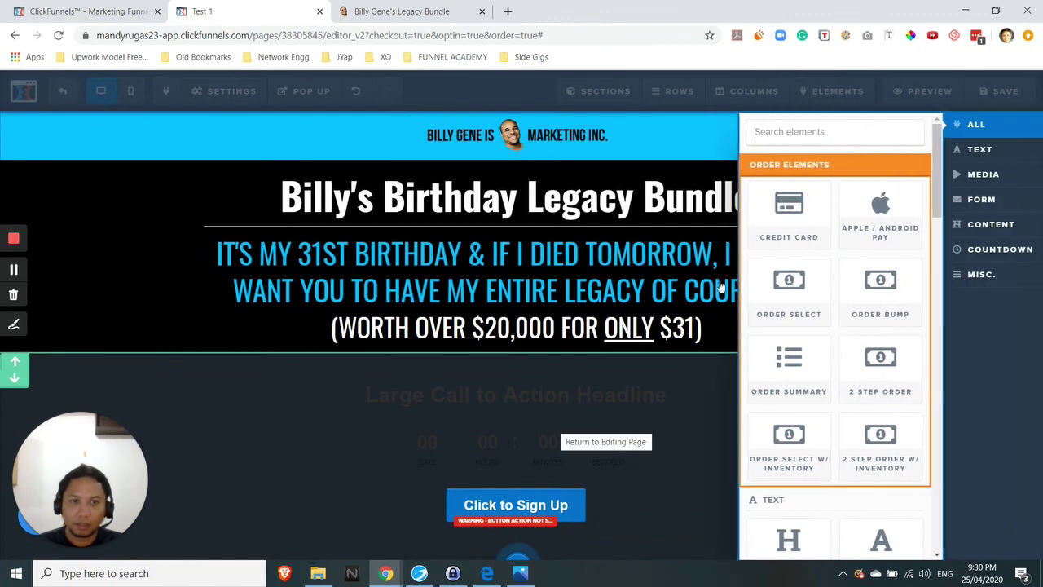
pyautogui.scroll(-4, 789, 244)
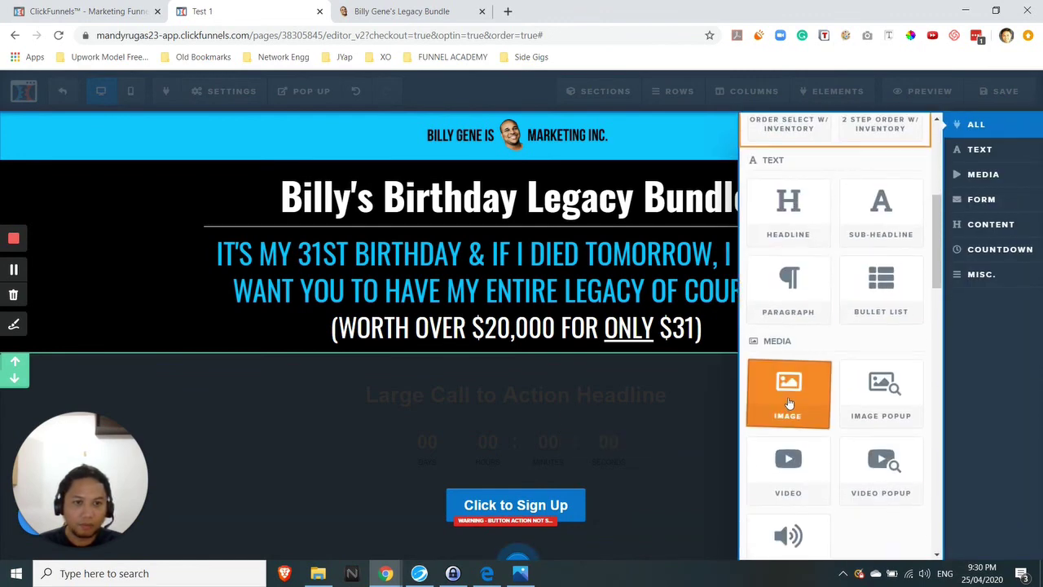
pyautogui.click(789, 400)
# Sample the background color of the reference page's countdown section with the color picker and select its hex code.
pyautogui.click(381, 5)
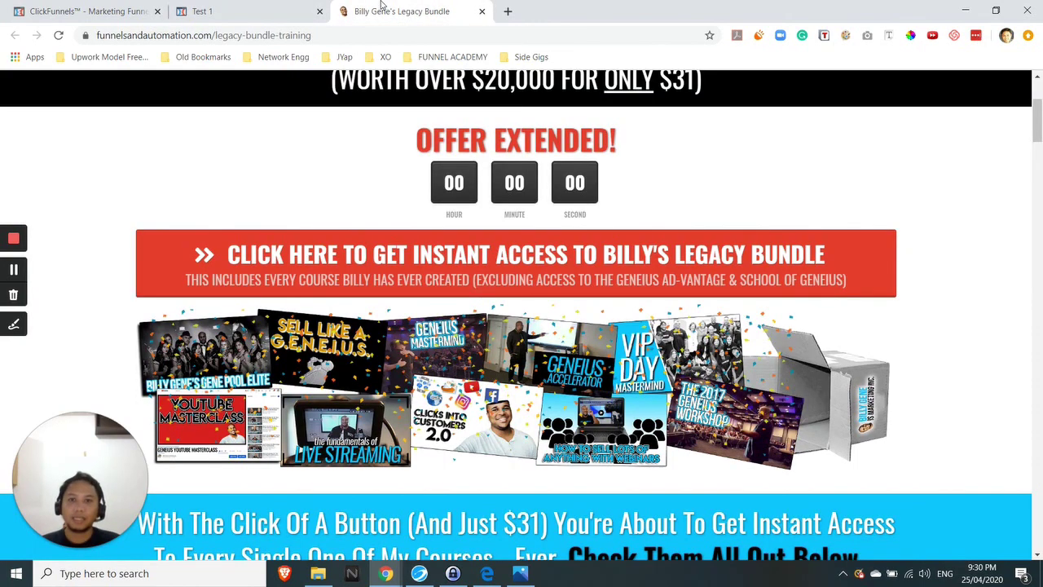
pyautogui.click(230, 8)
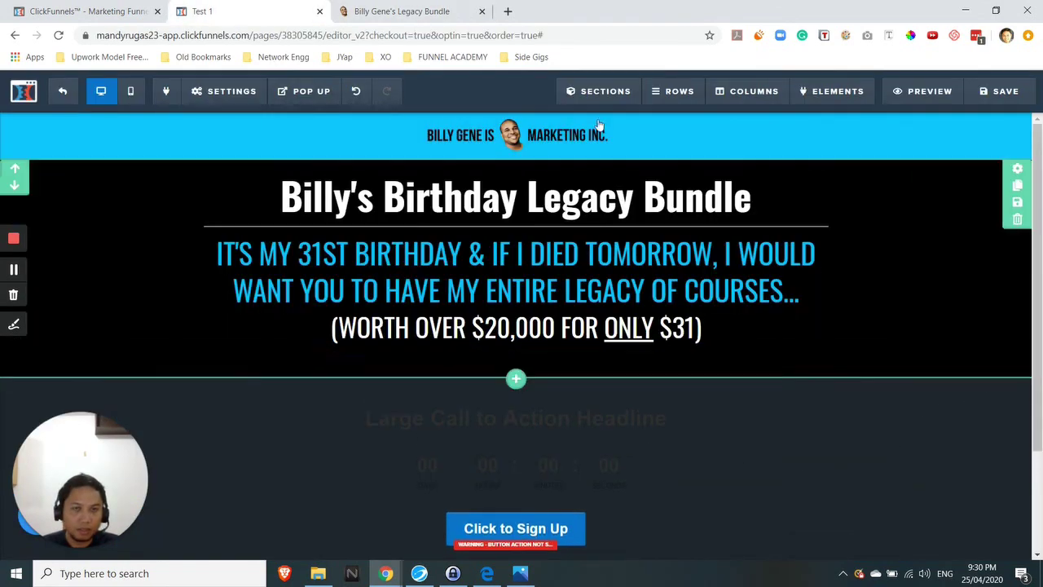
pyautogui.click(371, 5)
pyautogui.click(910, 35)
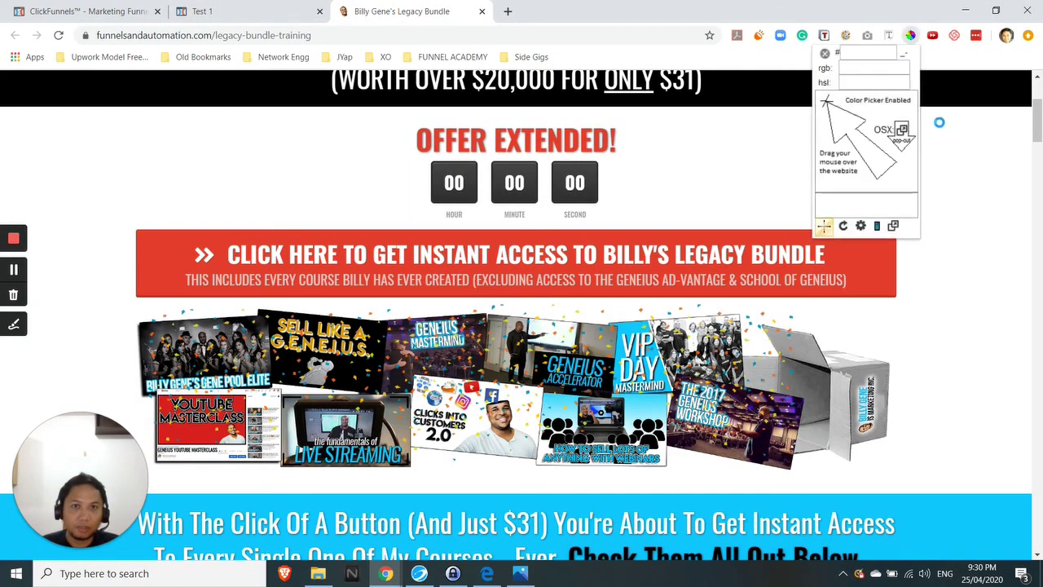
pyautogui.click(955, 225)
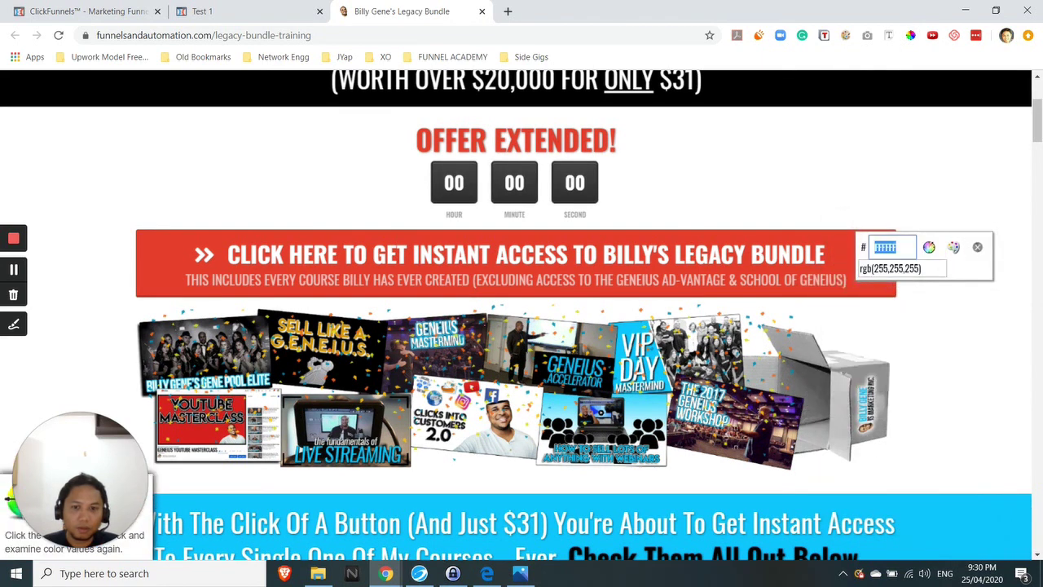
pyautogui.press('Tab')
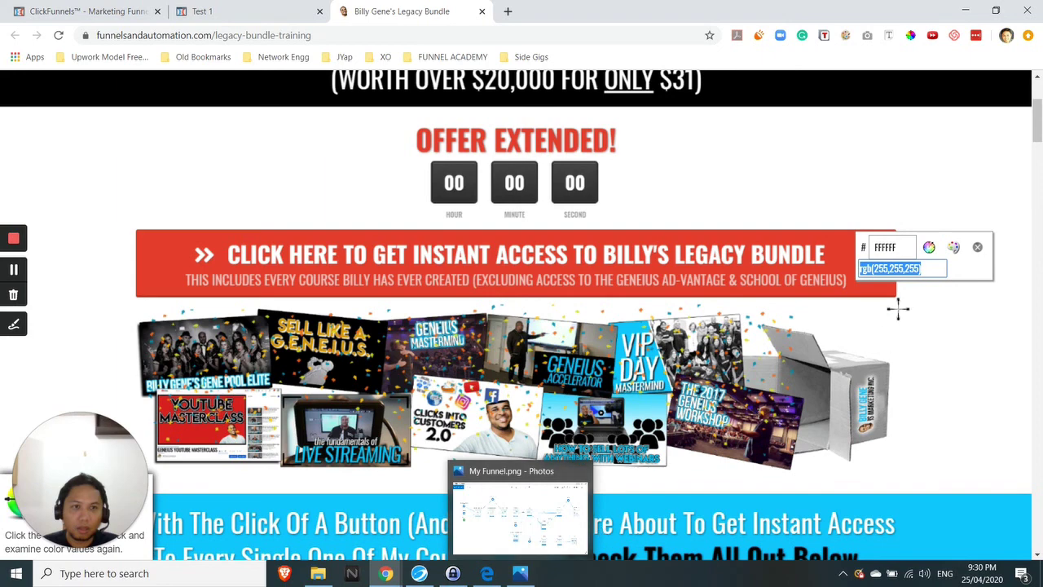
pyautogui.click(894, 250)
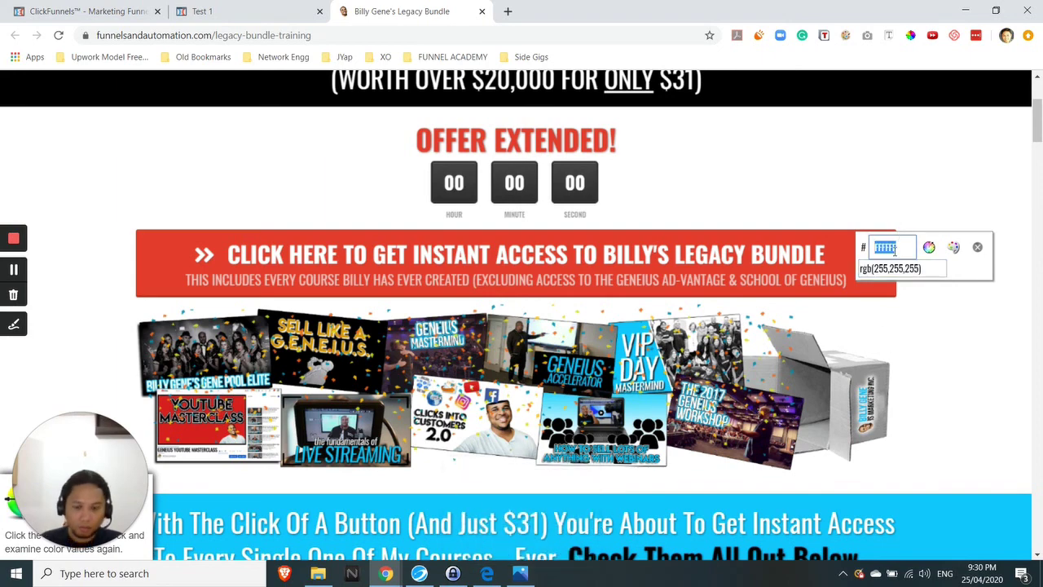
# Set the background color of the section containing the countdown, button and image to #ffffff.
pyautogui.click(261, 10)
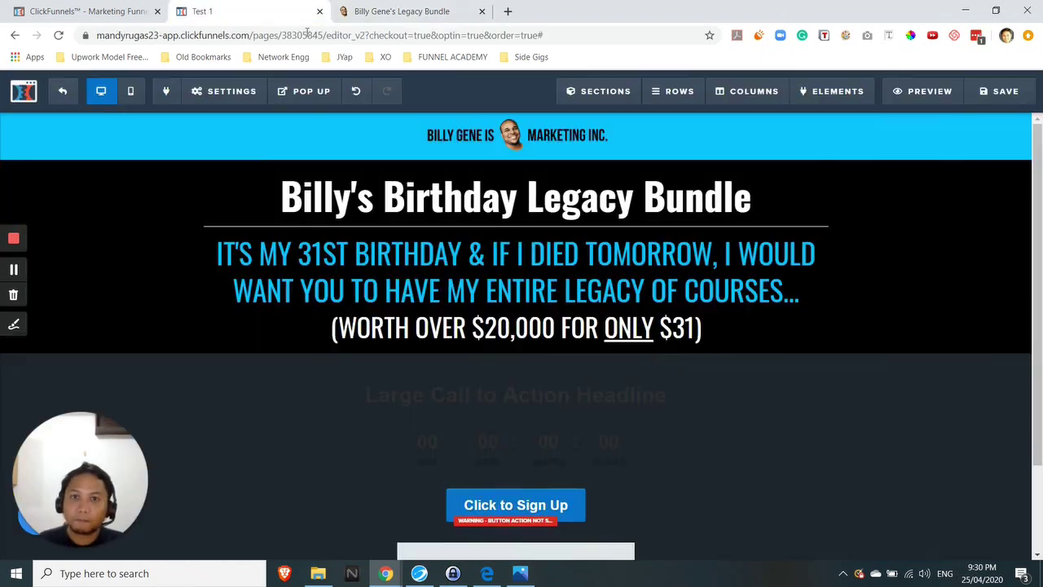
pyautogui.scroll(-1, 937, 435)
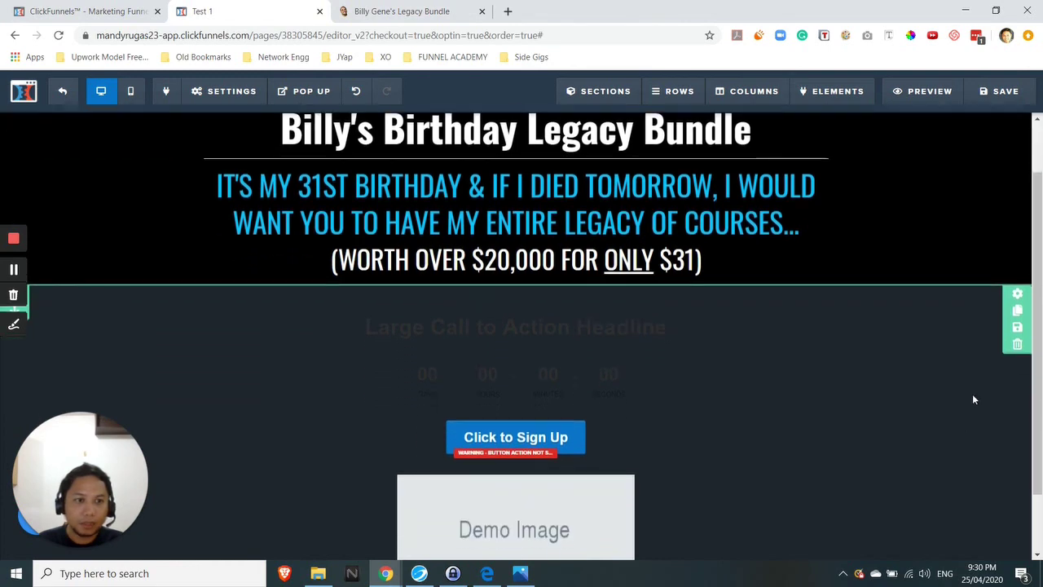
pyautogui.click(1018, 294)
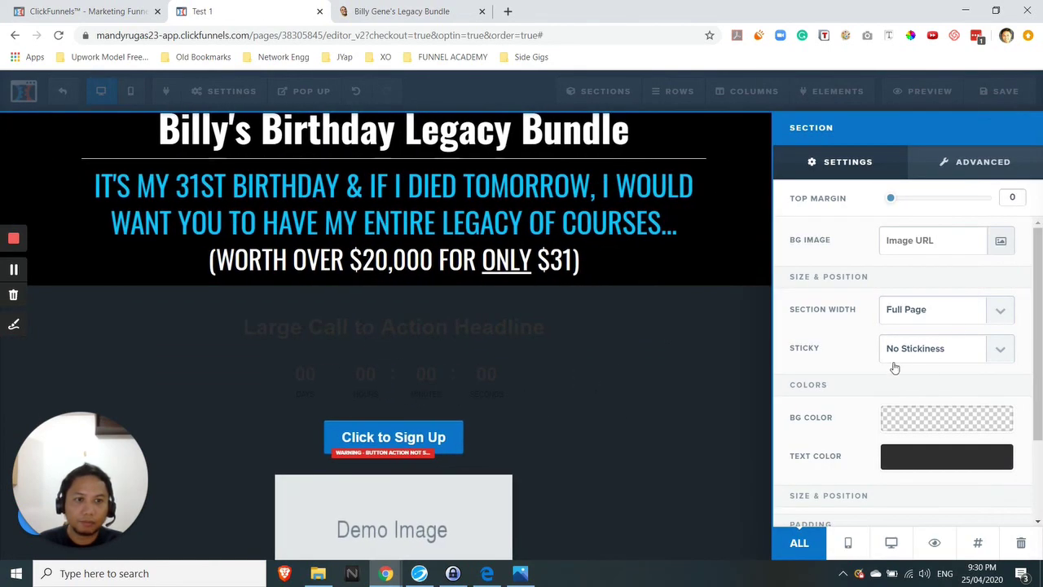
pyautogui.click(903, 437)
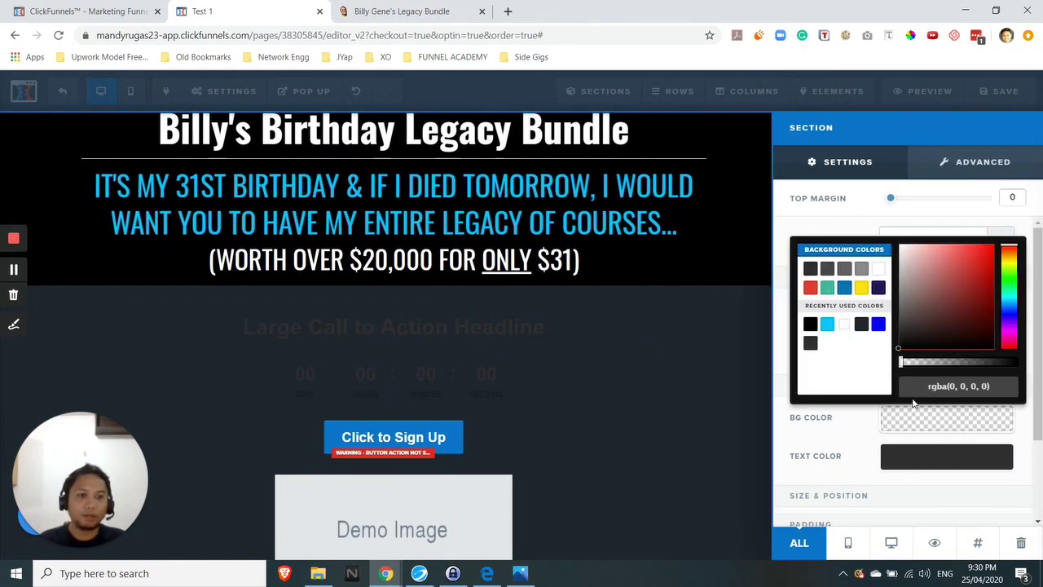
pyautogui.tripleClick(958, 386)
pyautogui.write('#ffffff')
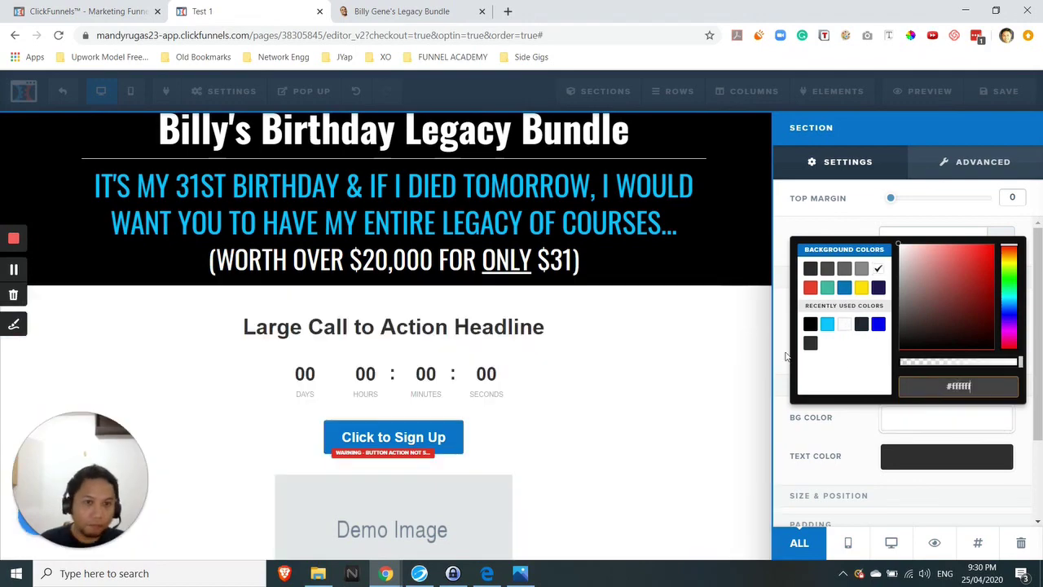
pyautogui.click(741, 322)
# Review the reference page's countdown section and sample the background color beside the timer again.
pyautogui.click(456, 12)
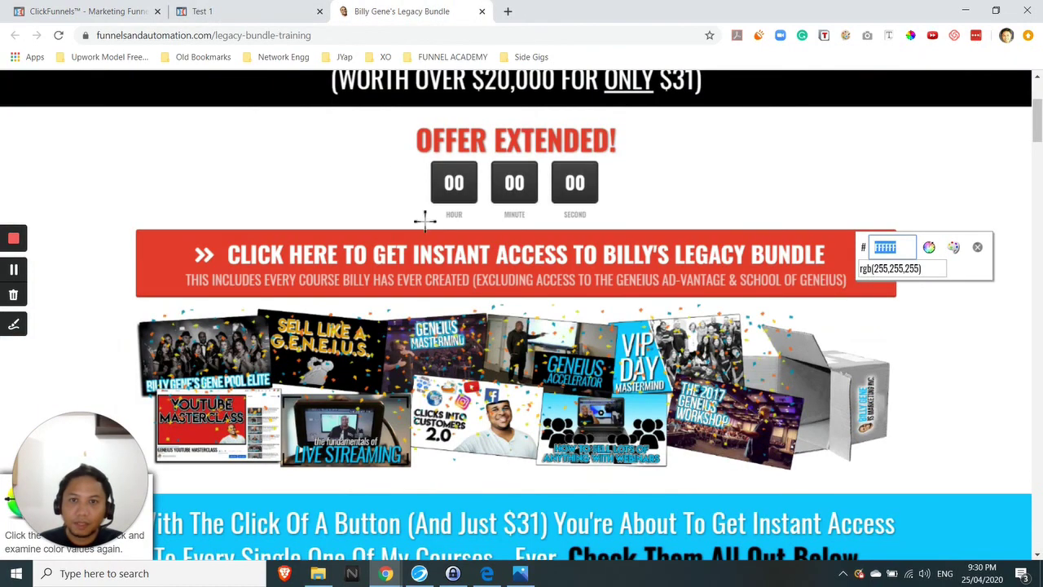
pyautogui.scroll(-3, 424, 228)
pyautogui.scroll(4, 439, 253)
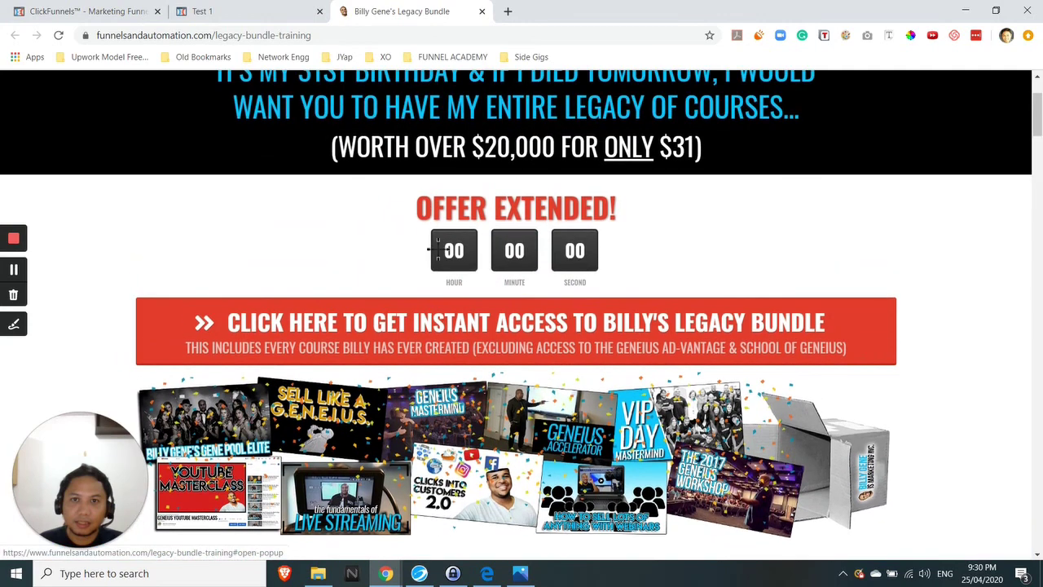
pyautogui.hotkey('alt', 'p')
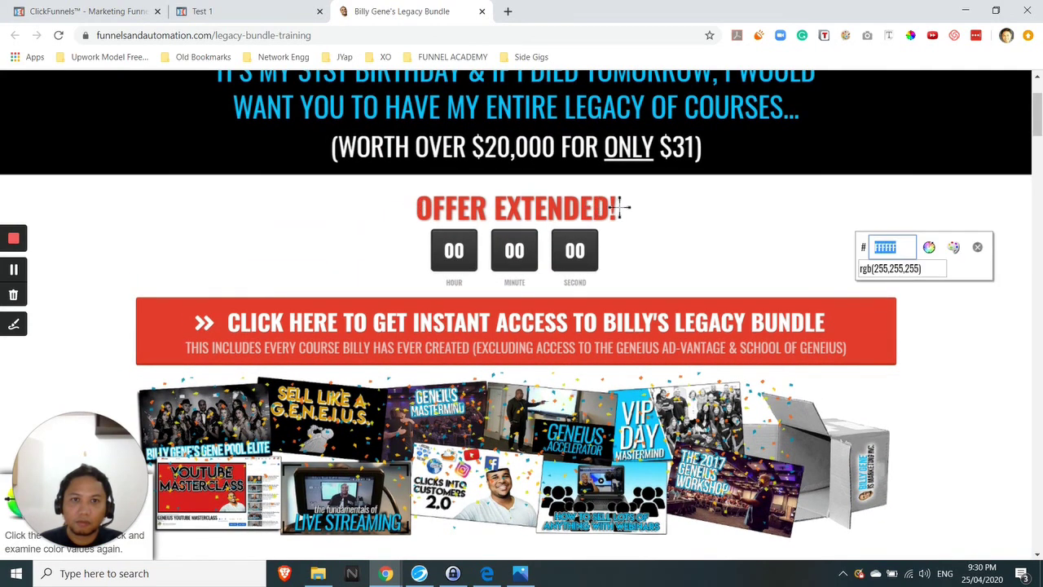
pyautogui.click(900, 207)
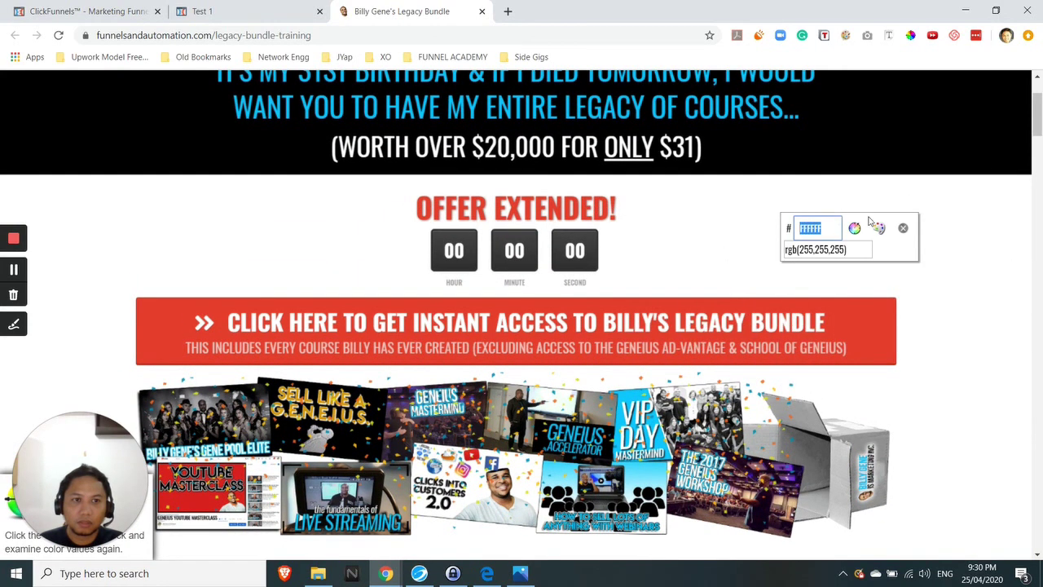
# Replace the placeholder headline above the countdown with the text "OFFER EXTENDED!" copied from the reference page.
pyautogui.click(903, 227)
pyautogui.moveTo(418, 204); pyautogui.dragTo(643, 208)
pyautogui.hotkey('ctrl', 'c')
pyautogui.click(224, 6)
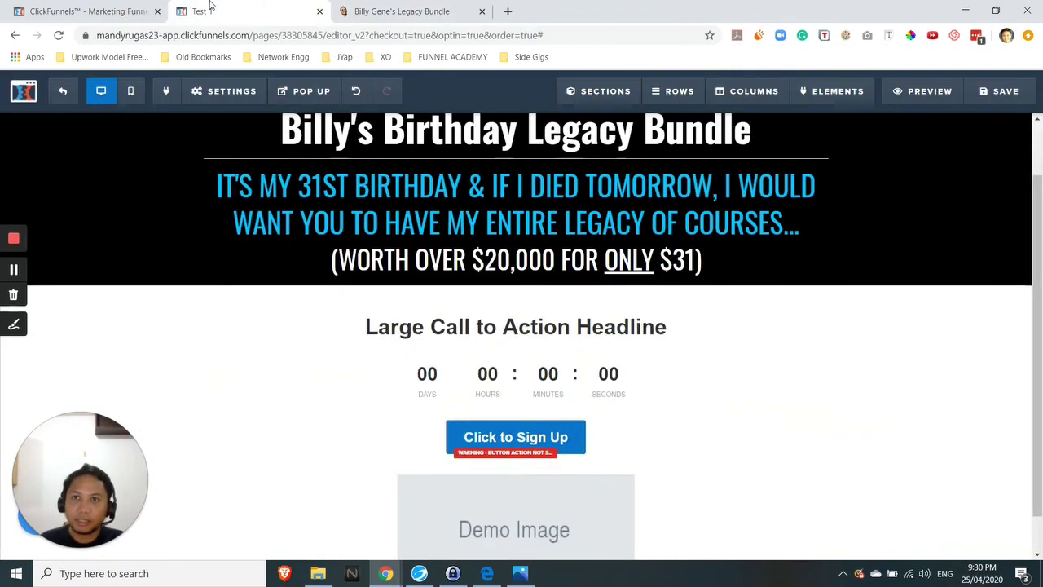
pyautogui.click(572, 328)
pyautogui.hotkey('ctrl', 'a')
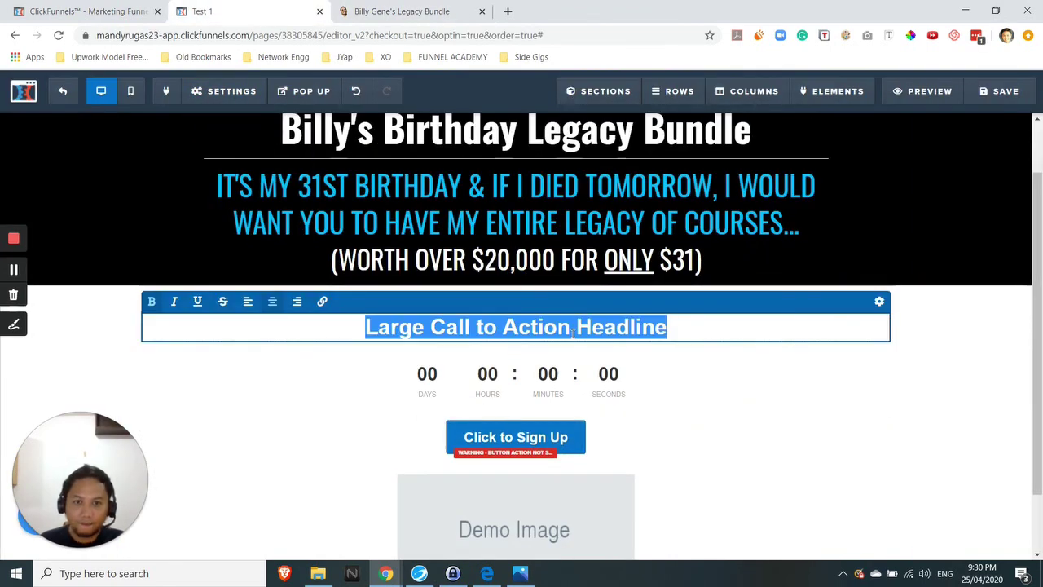
pyautogui.hotkey('ctrl', 'v')
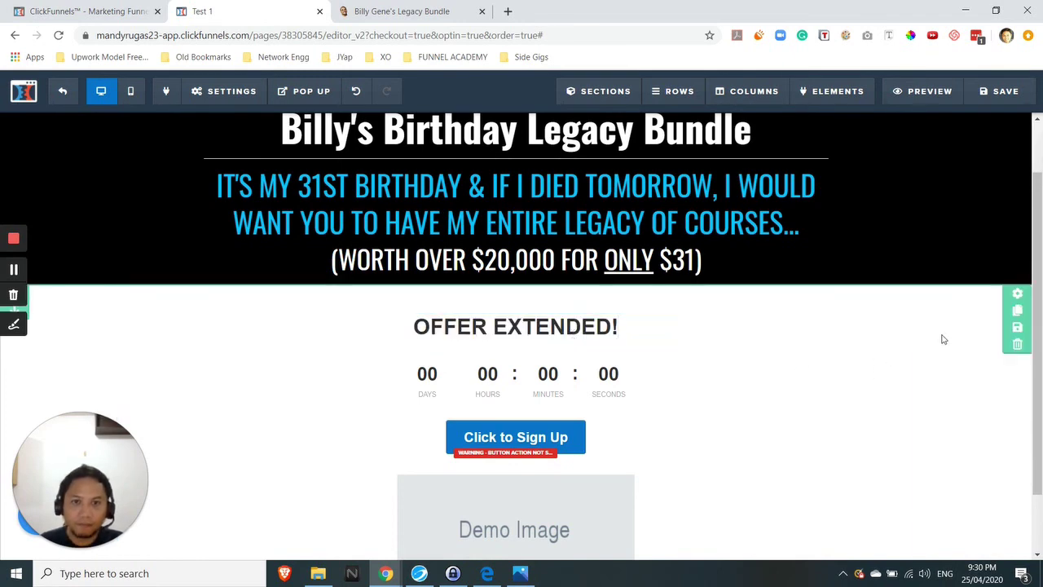
# Inspect the reference page's "OFFER EXTENDED!" headline with Font Finder and select its text color hex code.
pyautogui.click(384, 10)
pyautogui.click(855, 211)
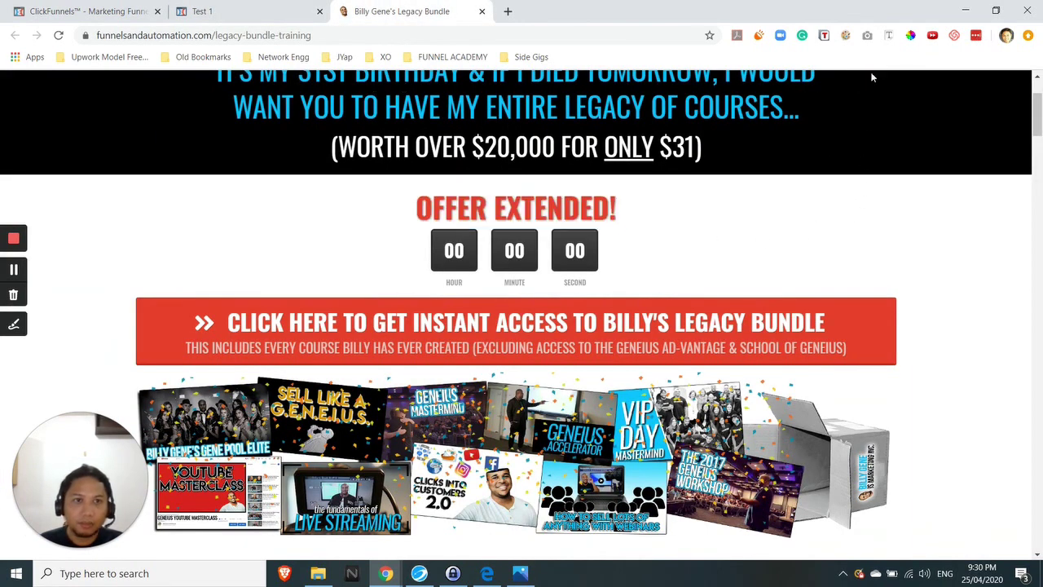
pyautogui.click(889, 35)
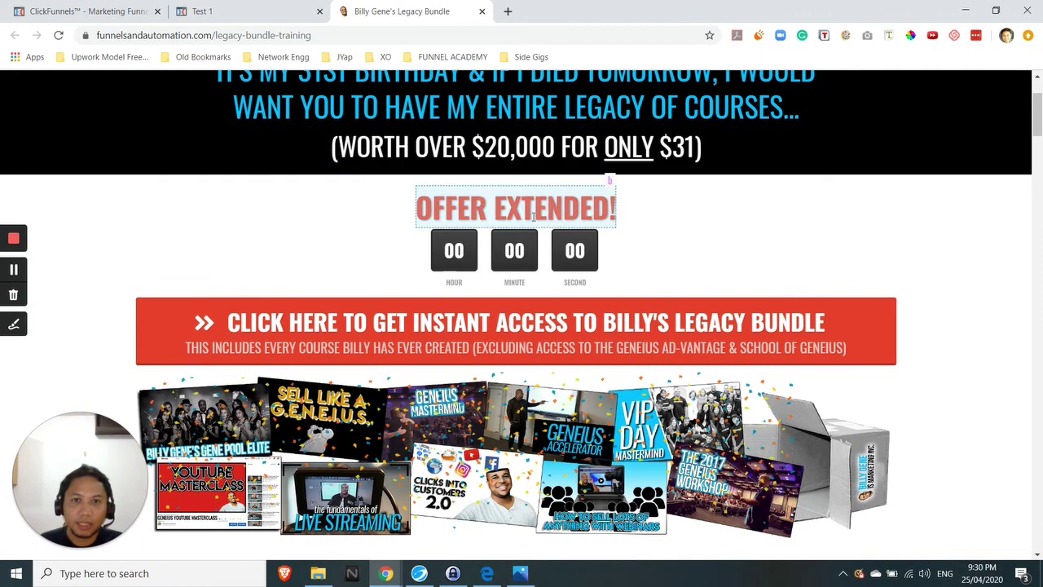
pyautogui.click(534, 216)
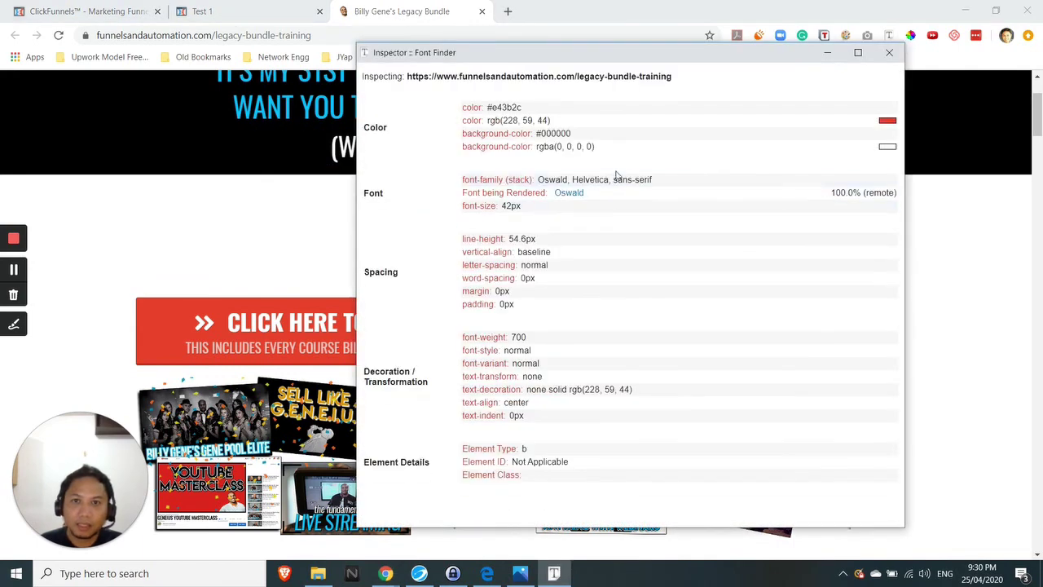
pyautogui.doubleClick(508, 107)
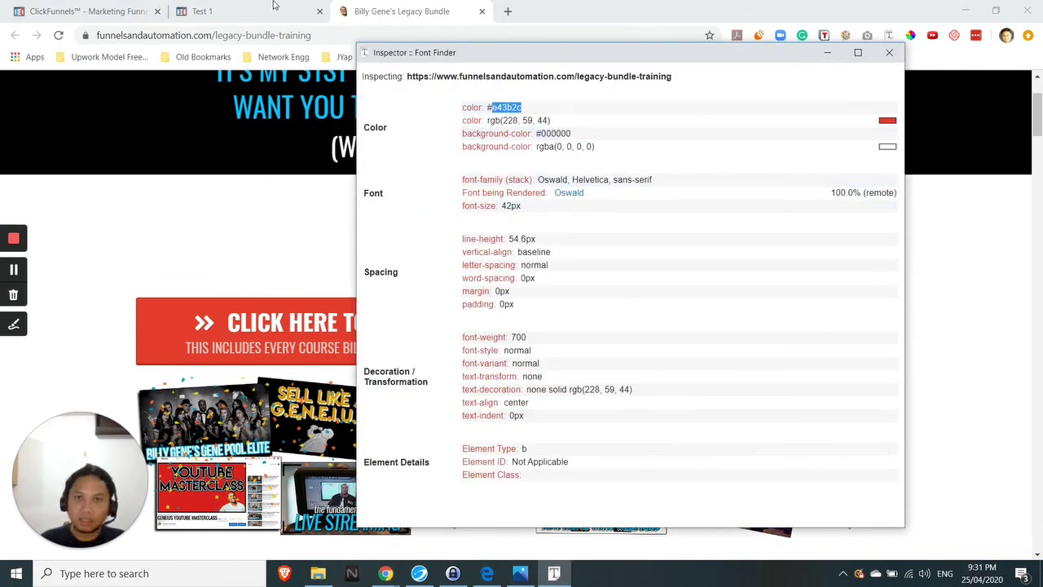
# Set the bold color of the "OFFER EXTENDED!" headline to #e43b2c.
pyautogui.click(238, 9)
pyautogui.click(553, 328)
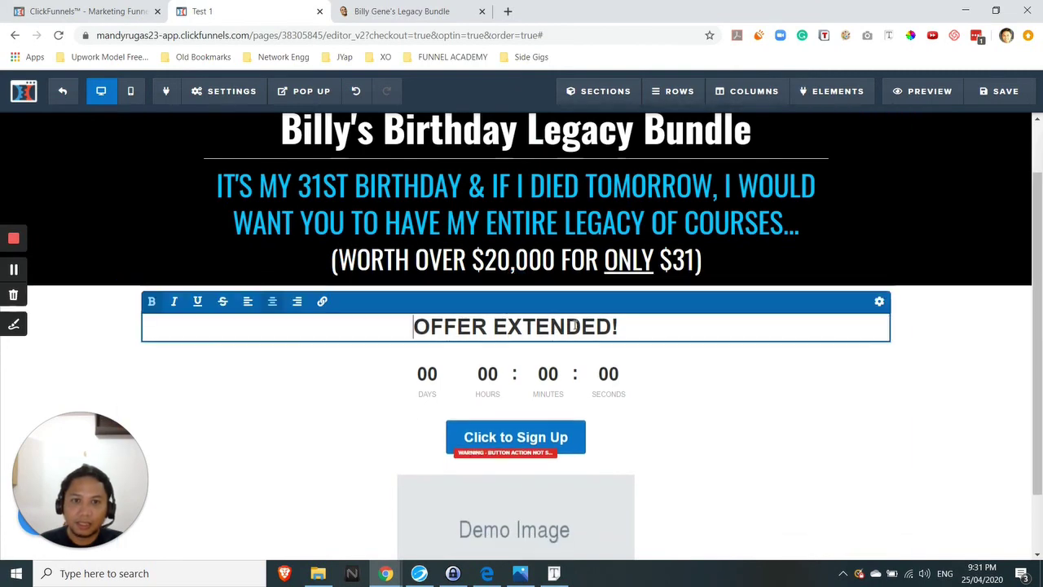
pyautogui.click(925, 345)
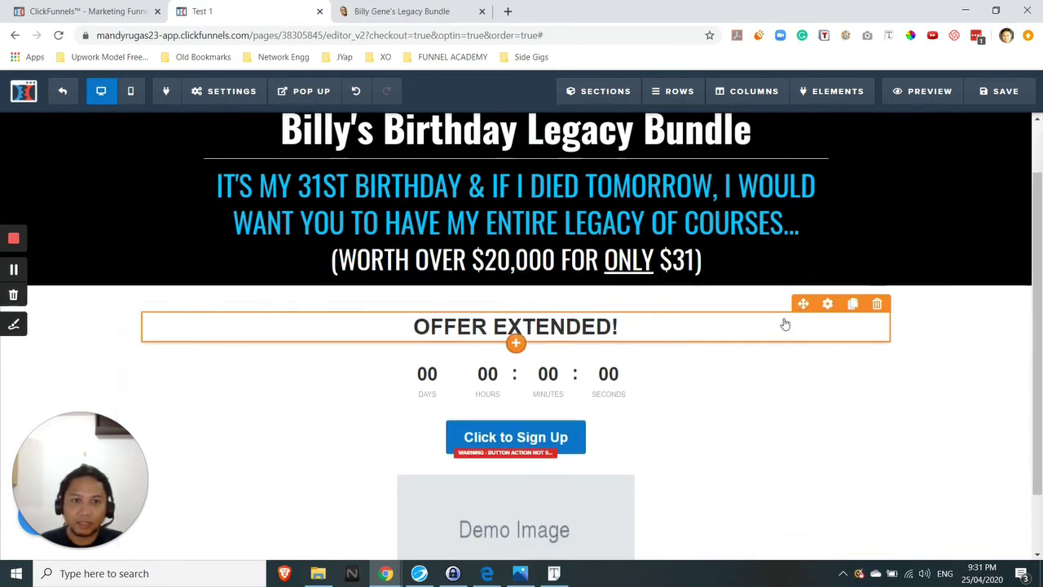
pyautogui.click(825, 303)
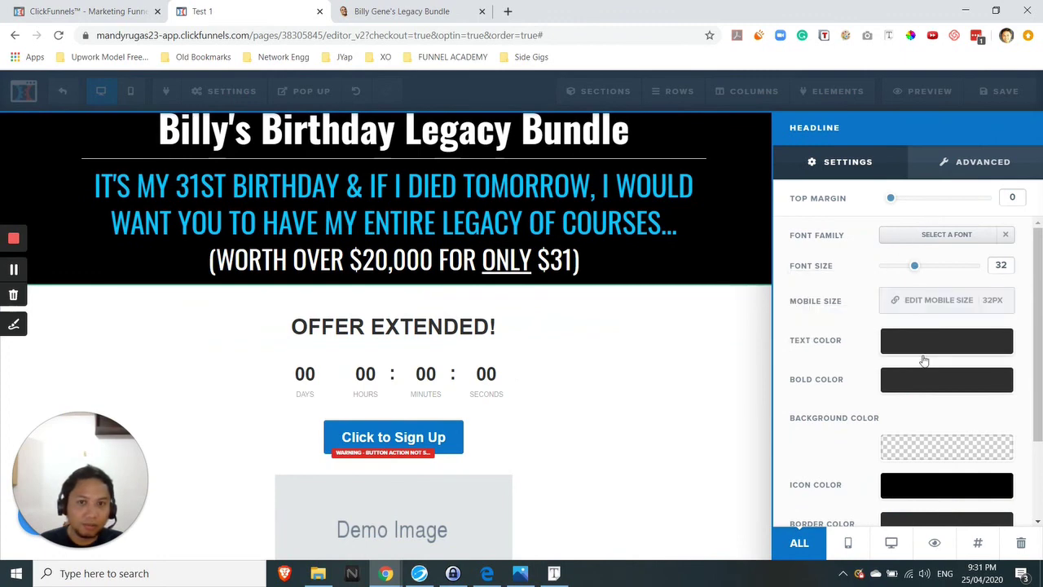
pyautogui.click(412, 7)
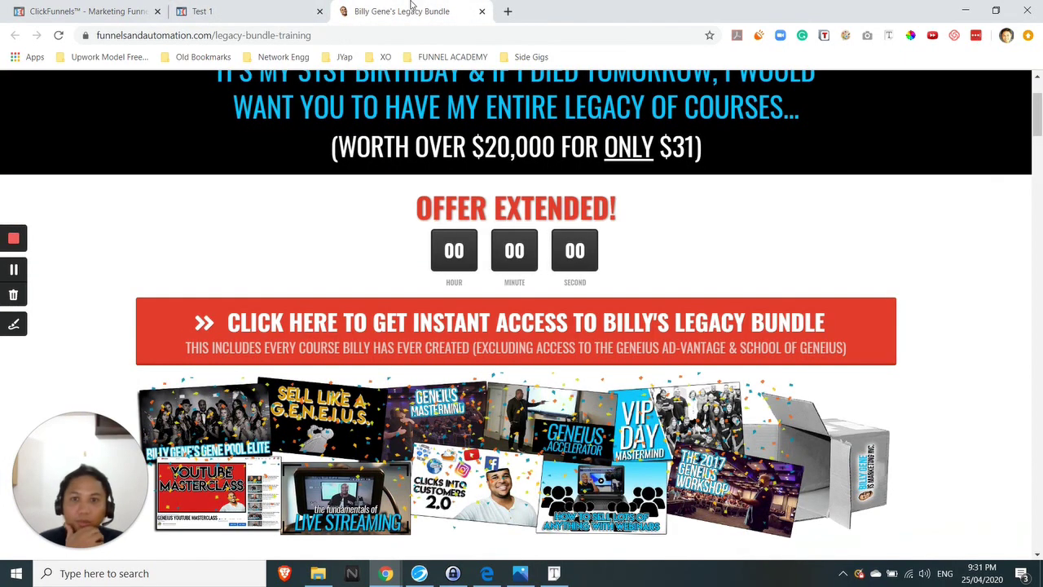
pyautogui.click(298, 6)
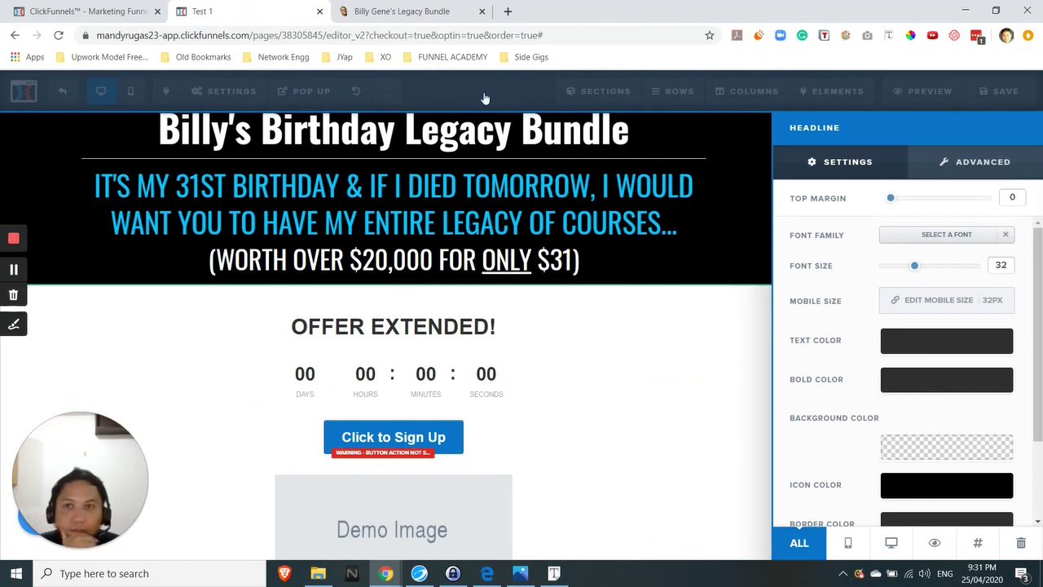
pyautogui.click(903, 387)
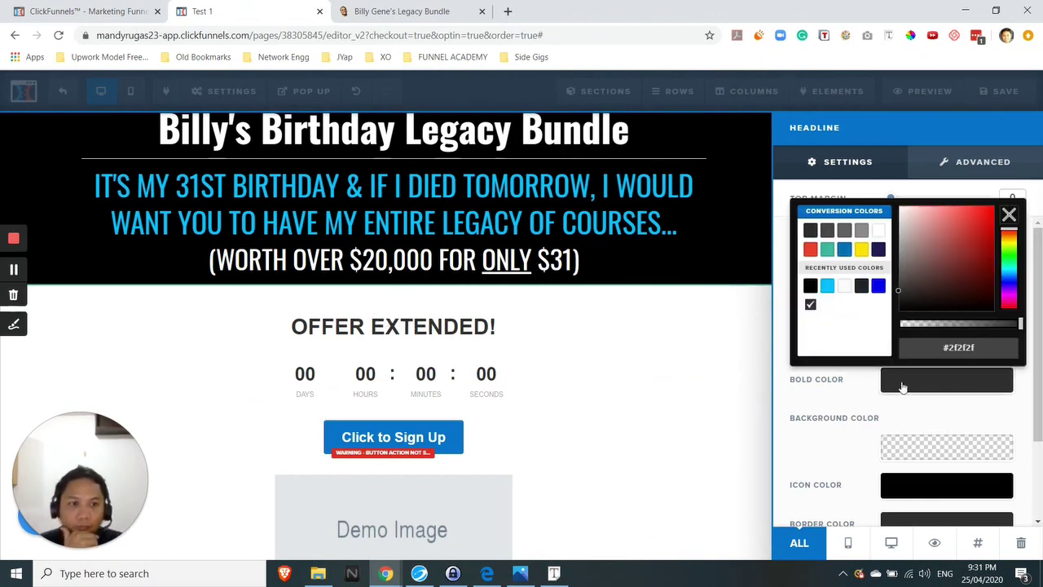
pyautogui.click(958, 348)
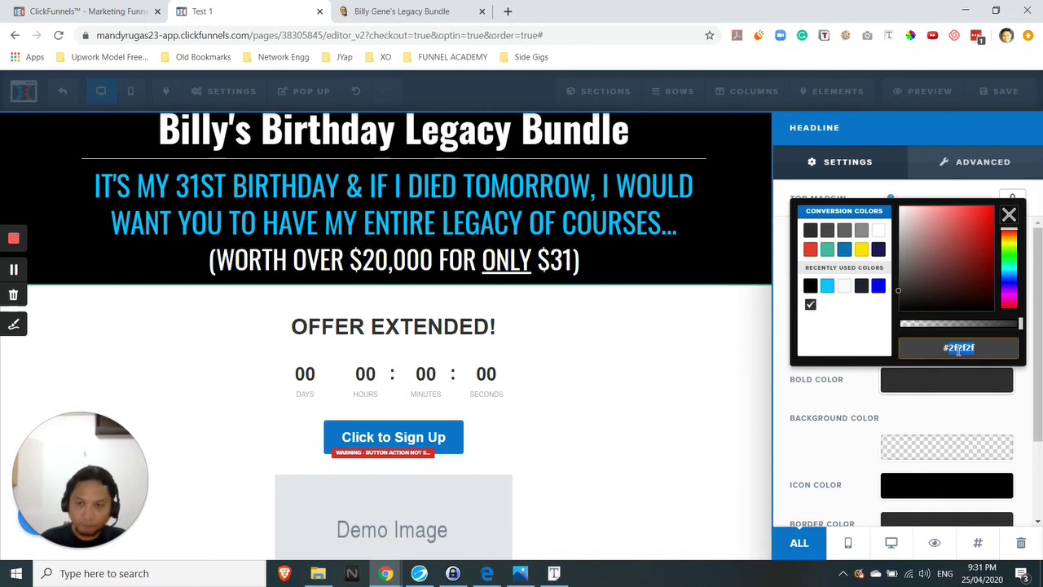
pyautogui.write('#e43b2c')
pyautogui.click(437, 342)
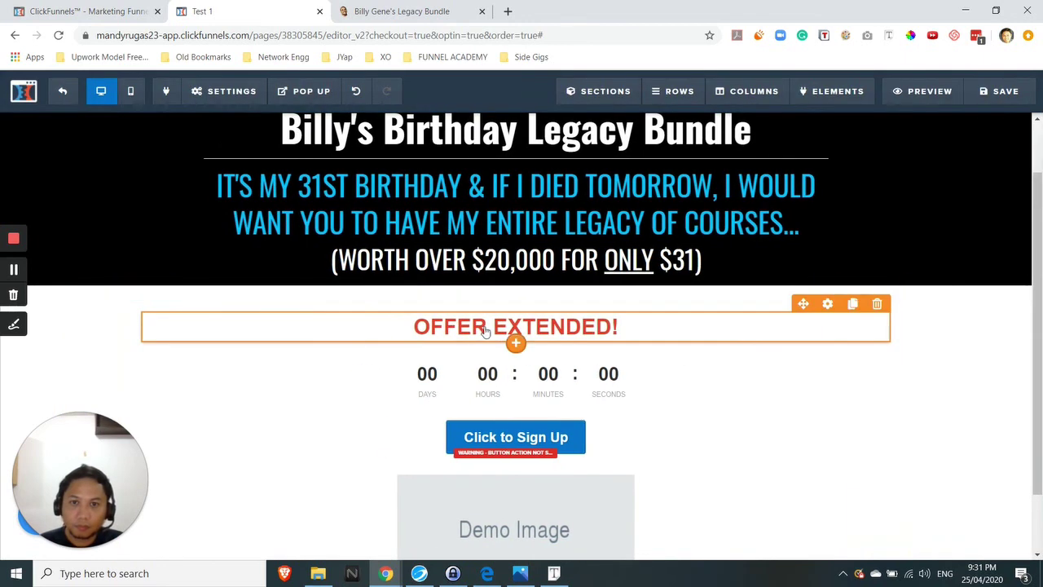
# Consult the inspected font values and set the "OFFER EXTENDED!" headline to font size 42 in Oswald.
pyautogui.doubleClick(487, 333)
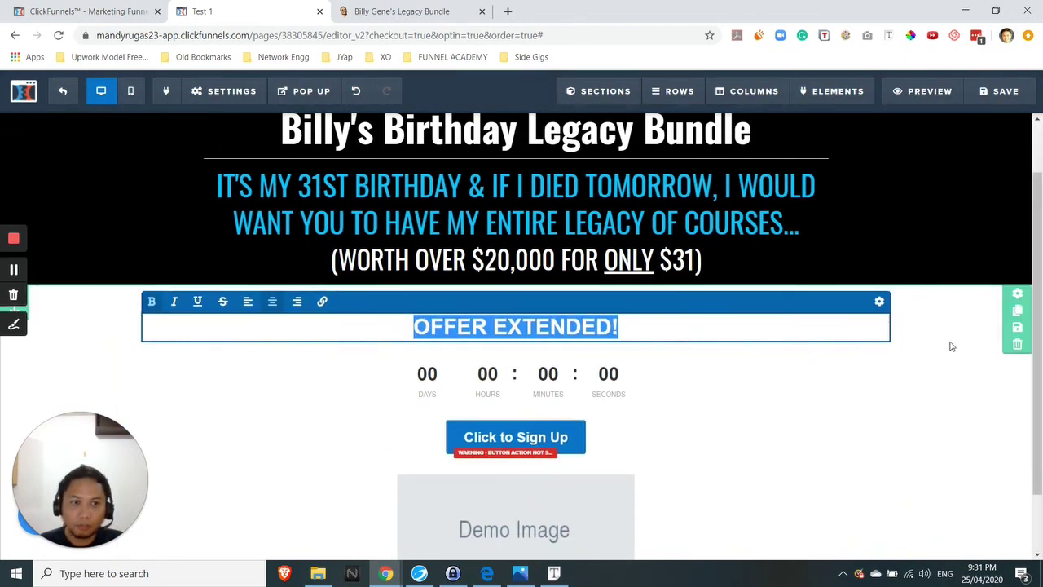
pyautogui.click(951, 345)
pyautogui.moveTo(517, 341)
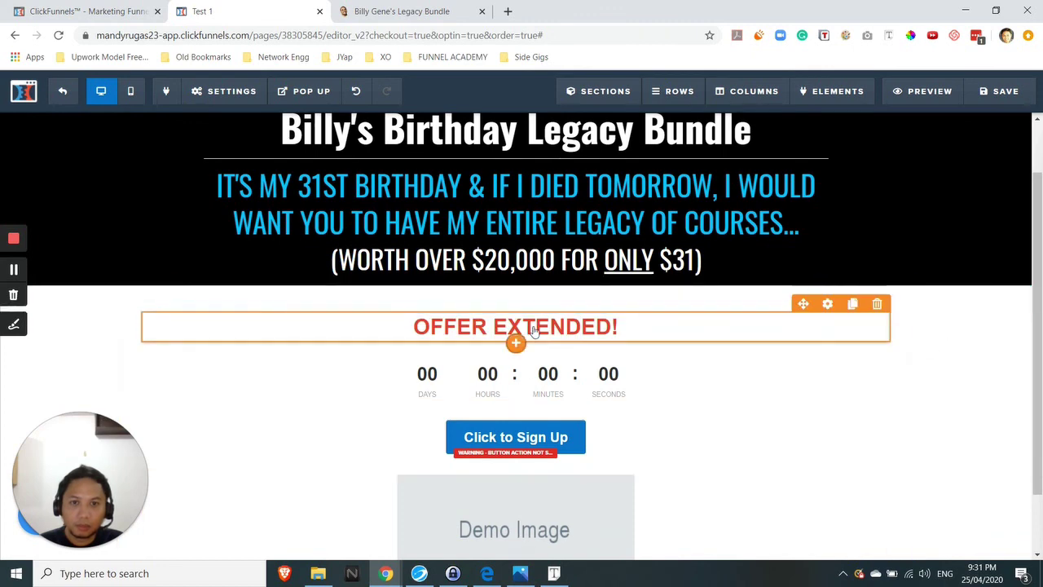
pyautogui.click(823, 310)
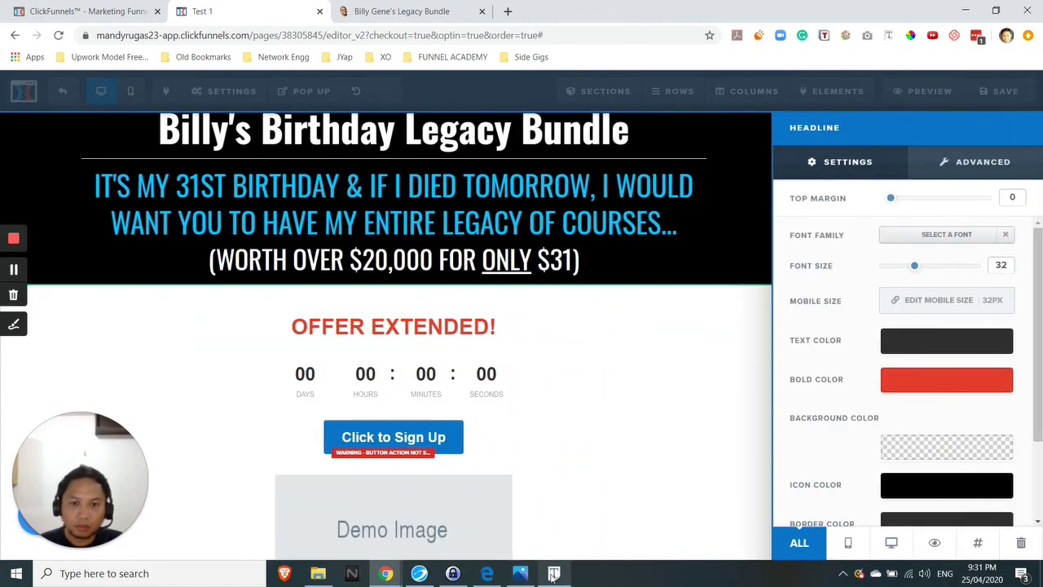
pyautogui.click(554, 573)
pyautogui.moveTo(617, 59); pyautogui.dragTo(511, 61)
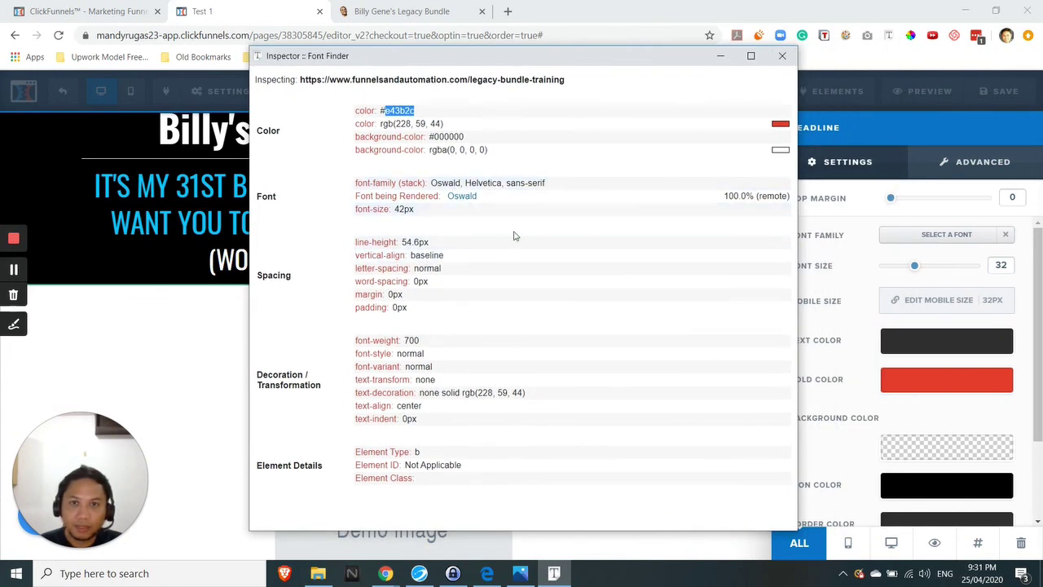
pyautogui.click(784, 56)
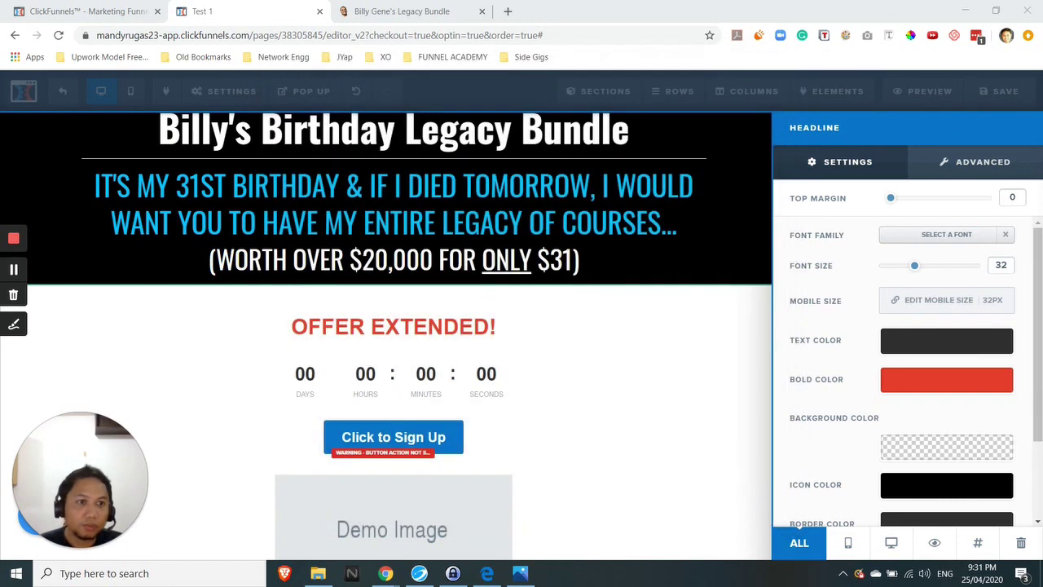
pyautogui.write('42')
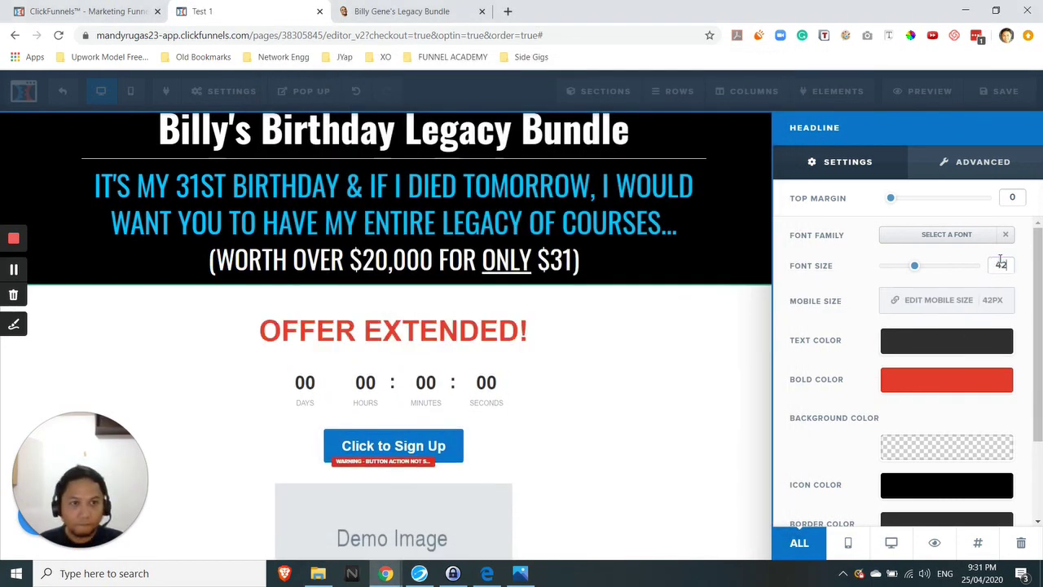
pyautogui.click(929, 236)
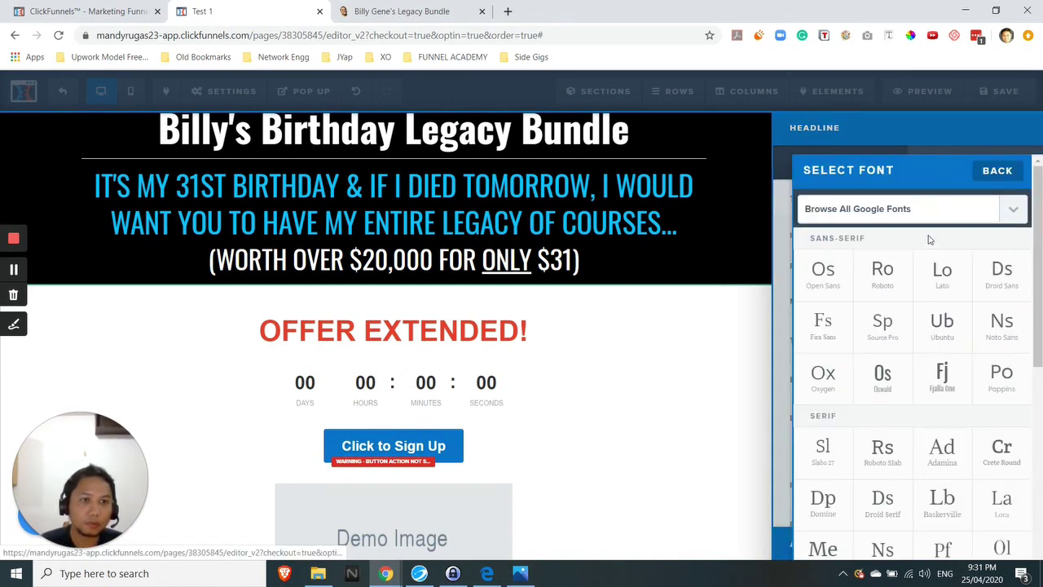
pyautogui.click(883, 383)
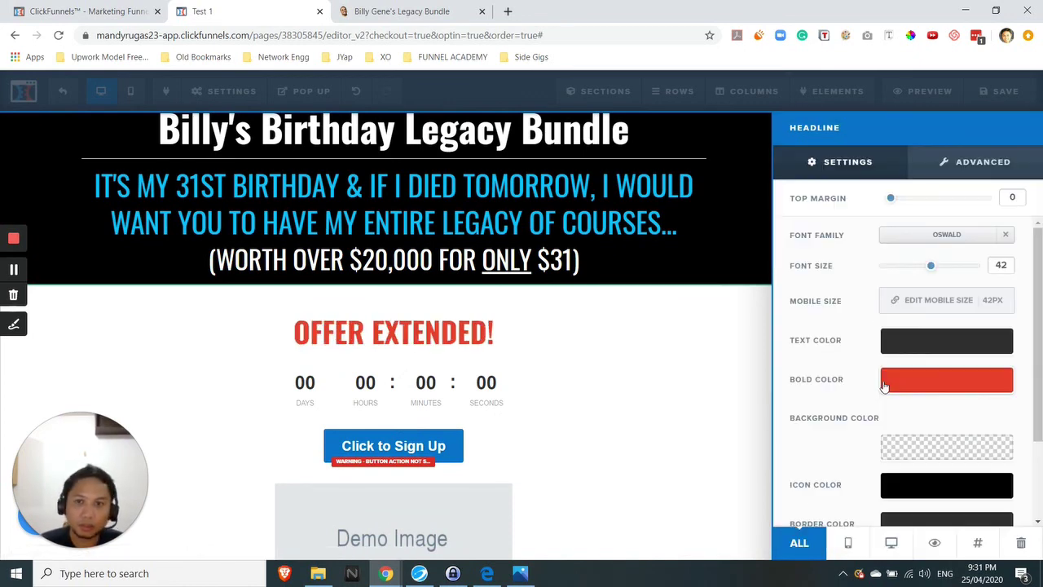
# Compare the "OFFER EXTENDED!" headline with the reference page and set its mobile font size to 26px.
pyautogui.click(401, 8)
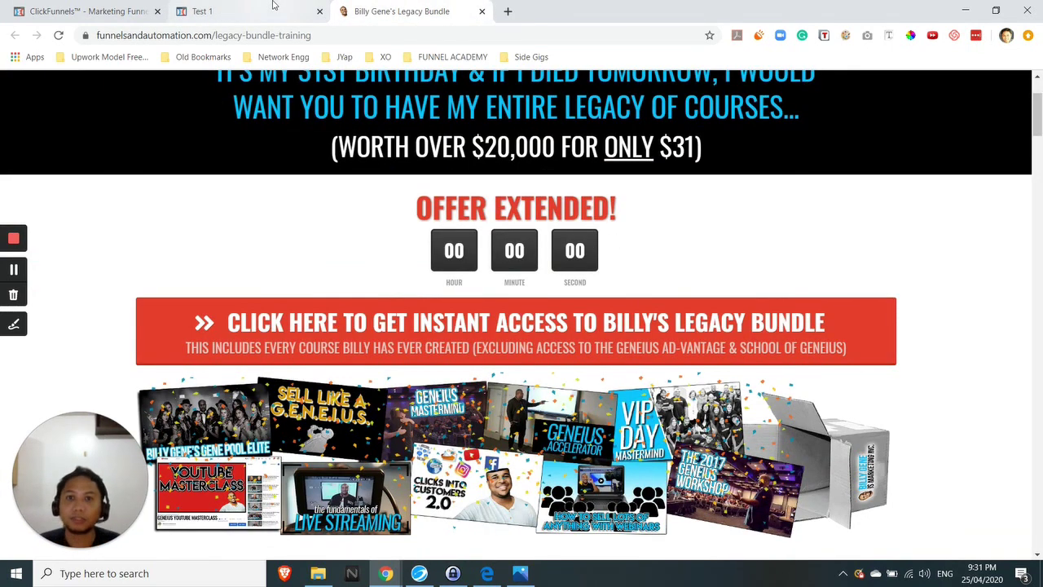
pyautogui.click(212, 11)
pyautogui.click(463, 330)
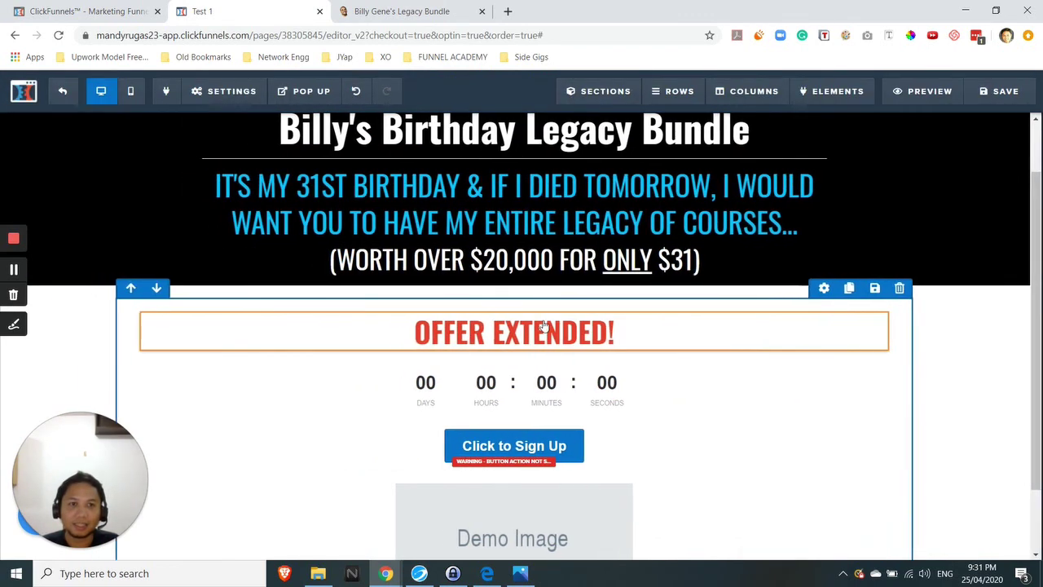
pyautogui.click(834, 308)
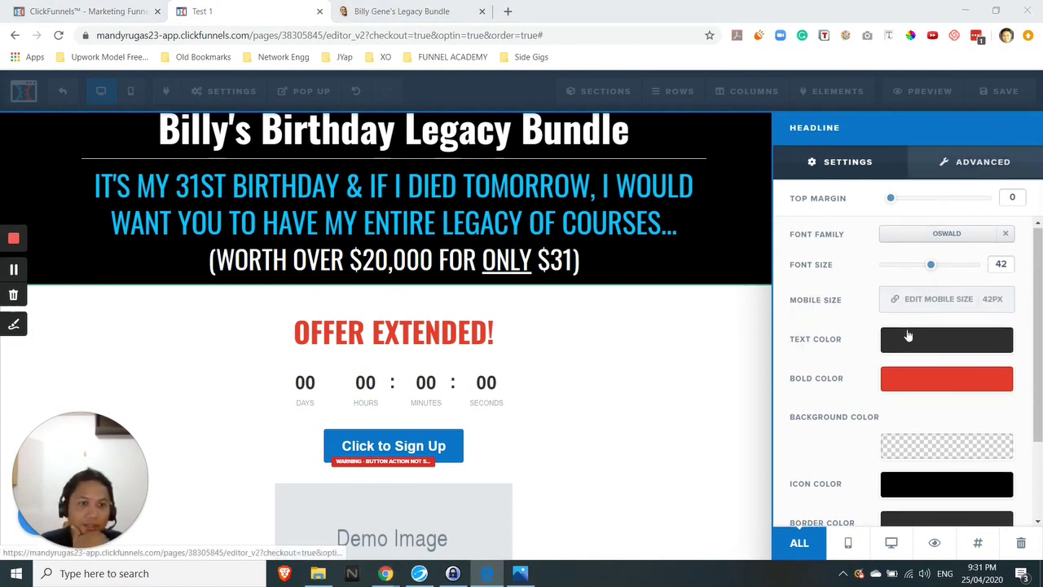
pyautogui.scroll(-2, 908, 335)
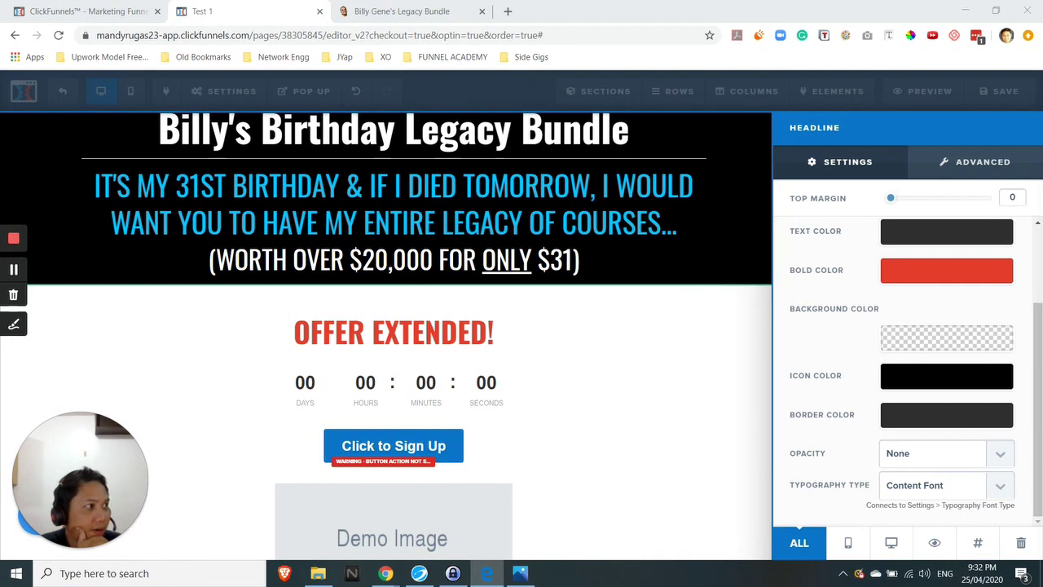
pyautogui.scroll(2, 950, 310)
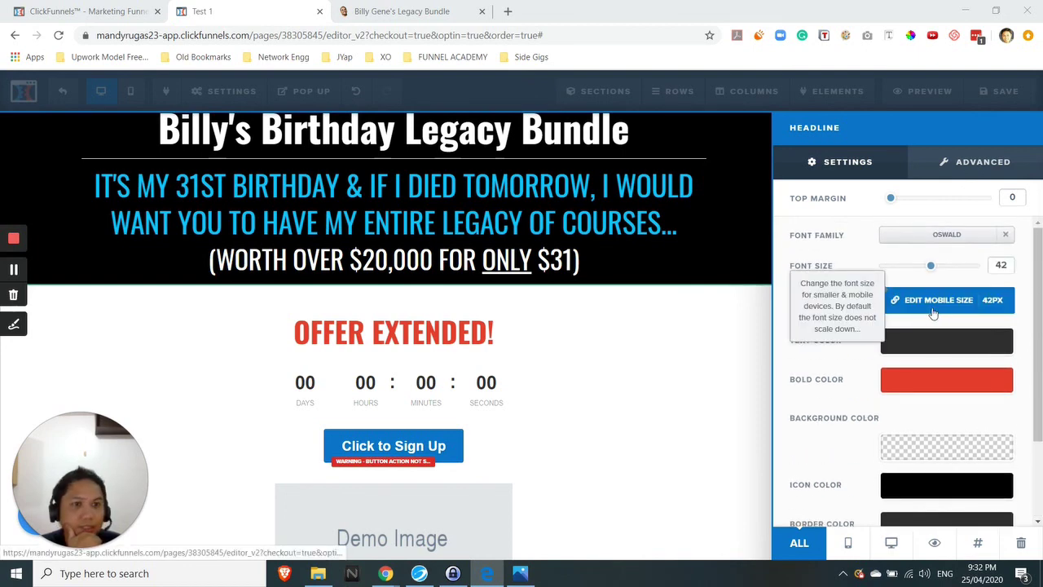
pyautogui.click(934, 306)
pyautogui.click(999, 302)
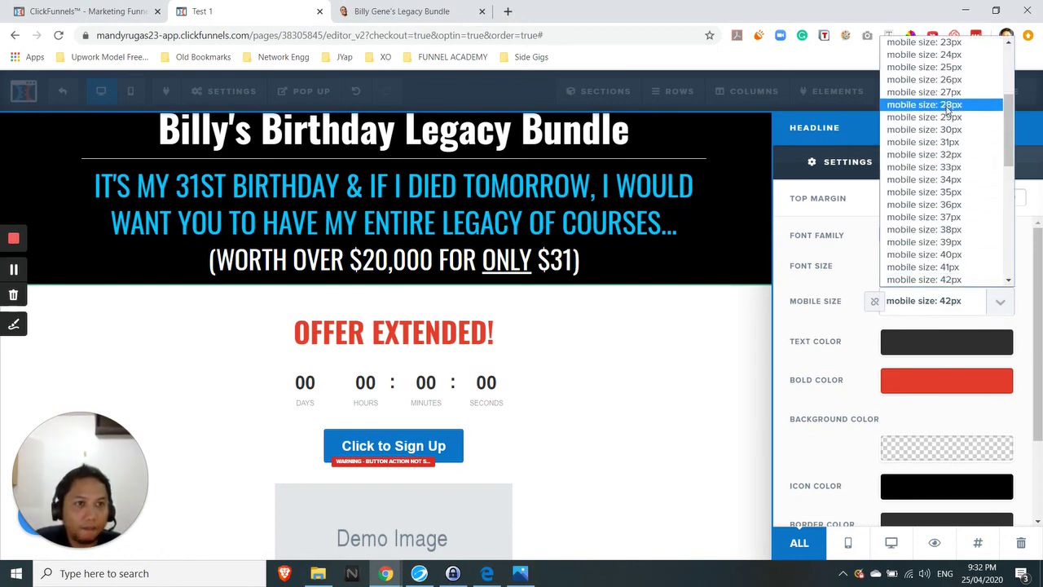
pyautogui.click(948, 79)
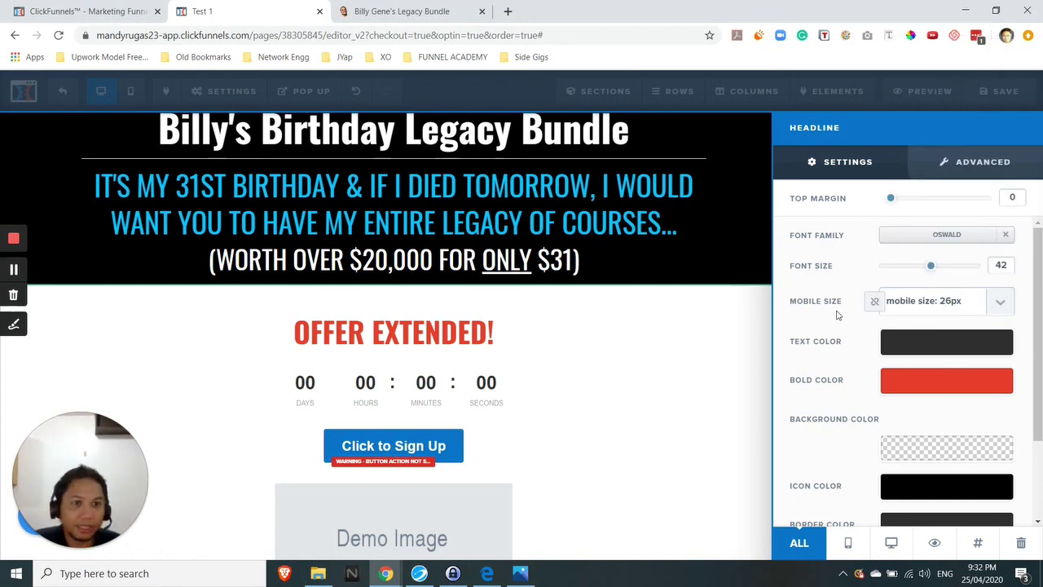
# Apply a Strong Shadow text shadow to the "OFFER EXTENDED!" headline and review its remaining style options.
pyautogui.scroll(-1, 837, 314)
pyautogui.scroll(-1, 848, 345)
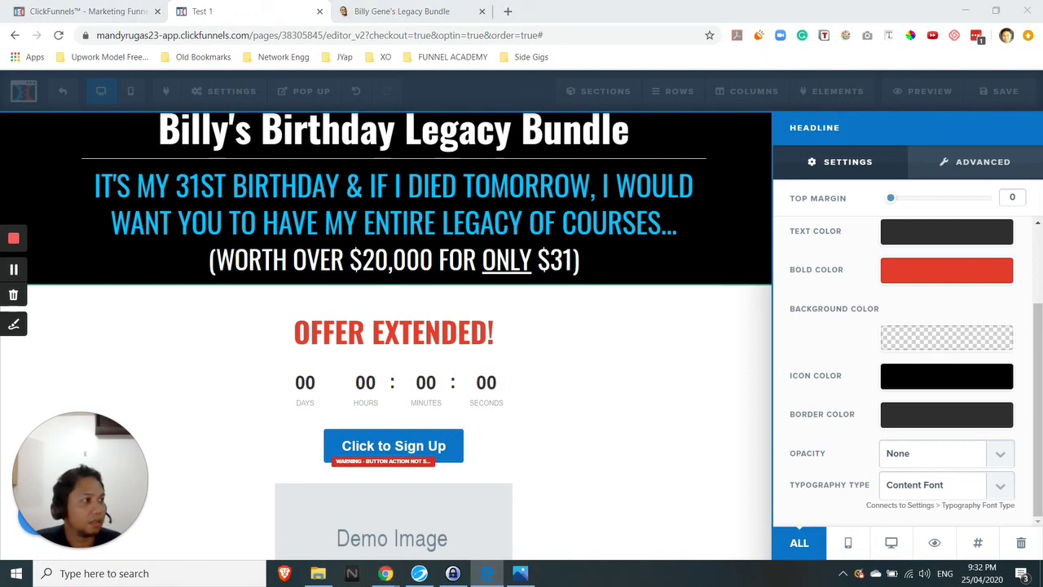
pyautogui.click(985, 174)
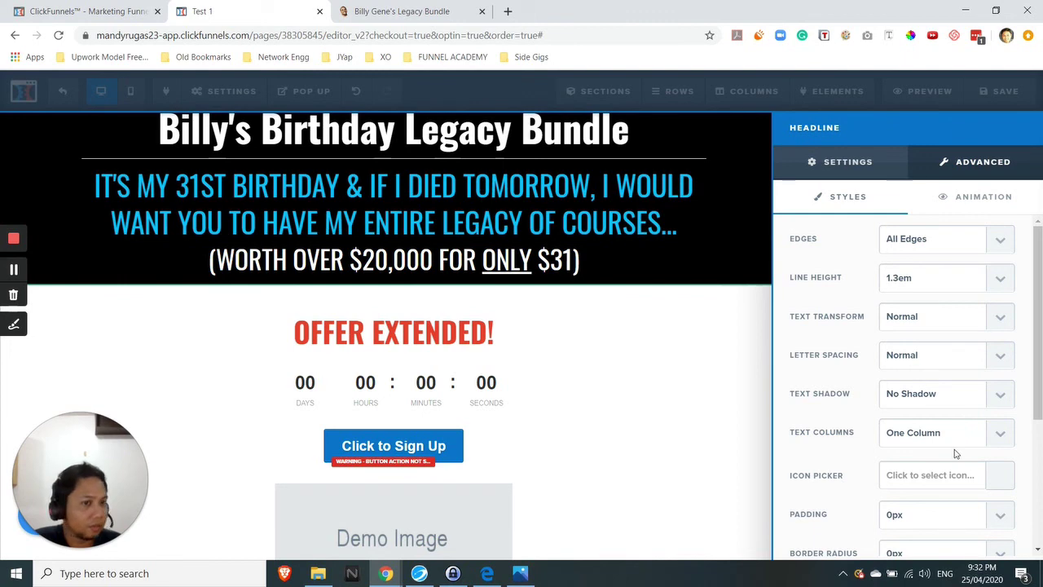
pyautogui.click(1001, 396)
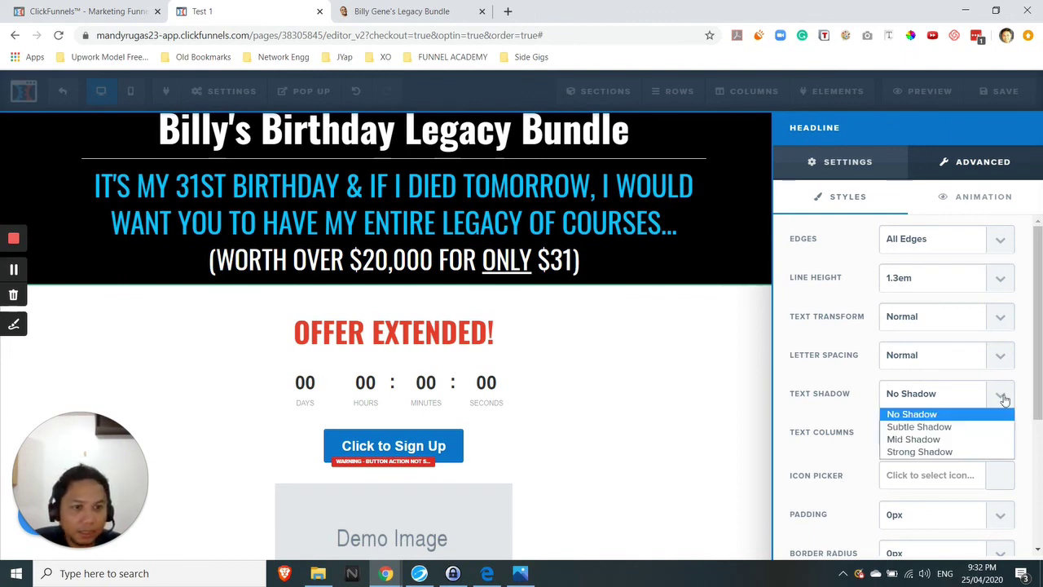
pyautogui.click(931, 454)
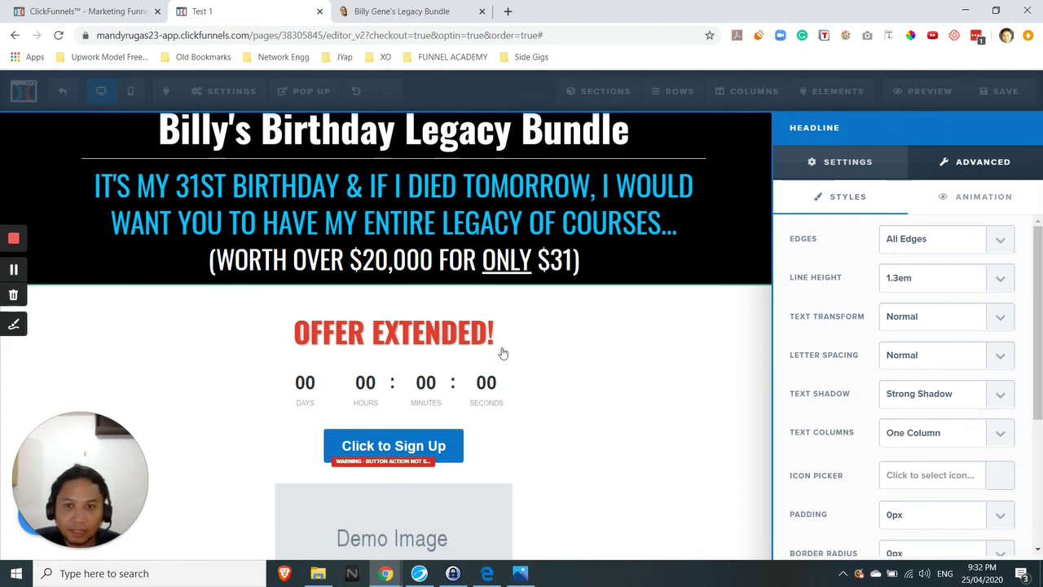
pyautogui.scroll(-3, 838, 359)
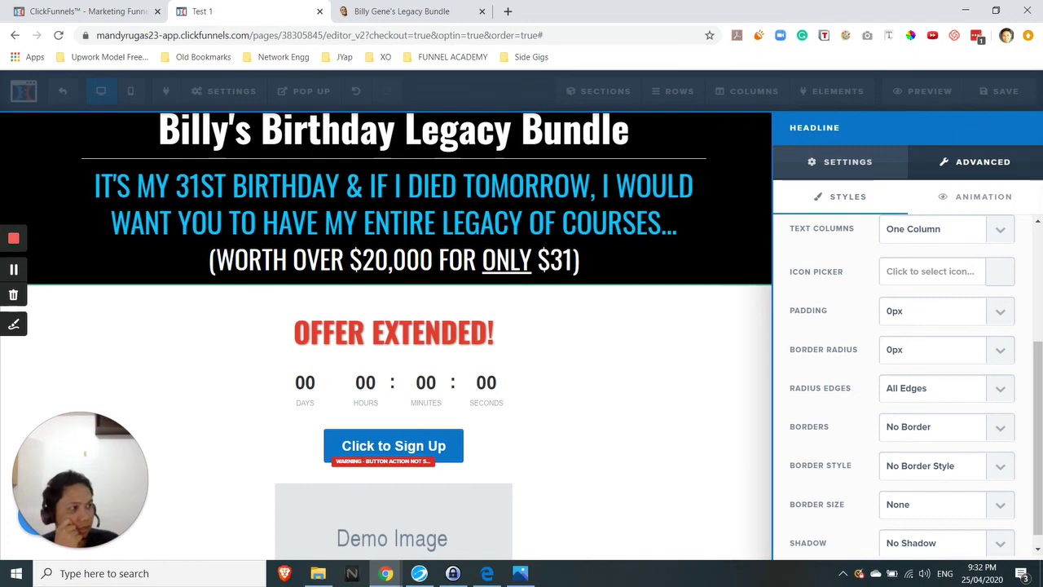
# Set the countdown row's top and bottom padding to 10 and its left/right padding to 0.
pyautogui.click(723, 354)
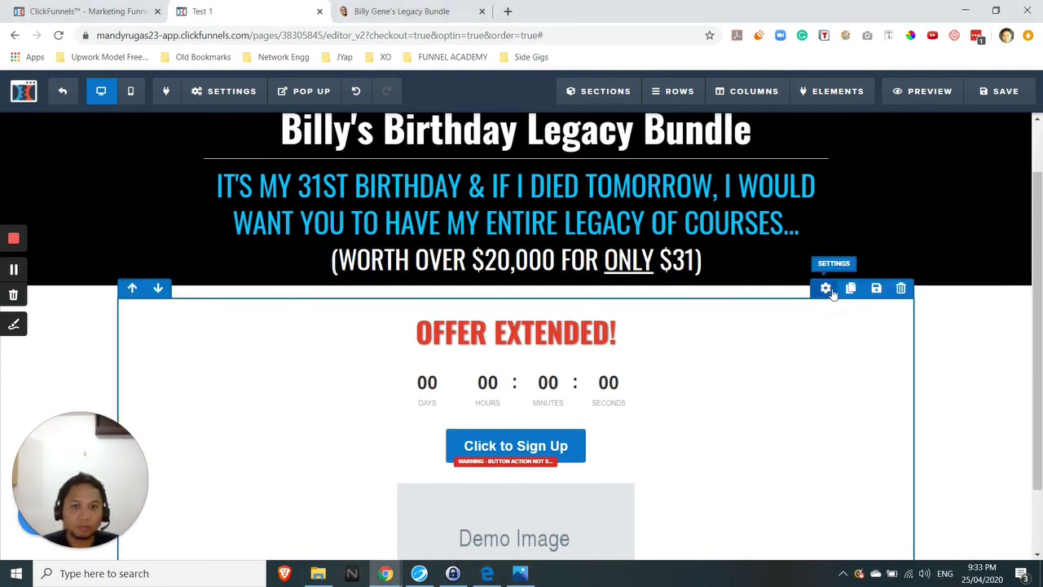
pyautogui.click(825, 288)
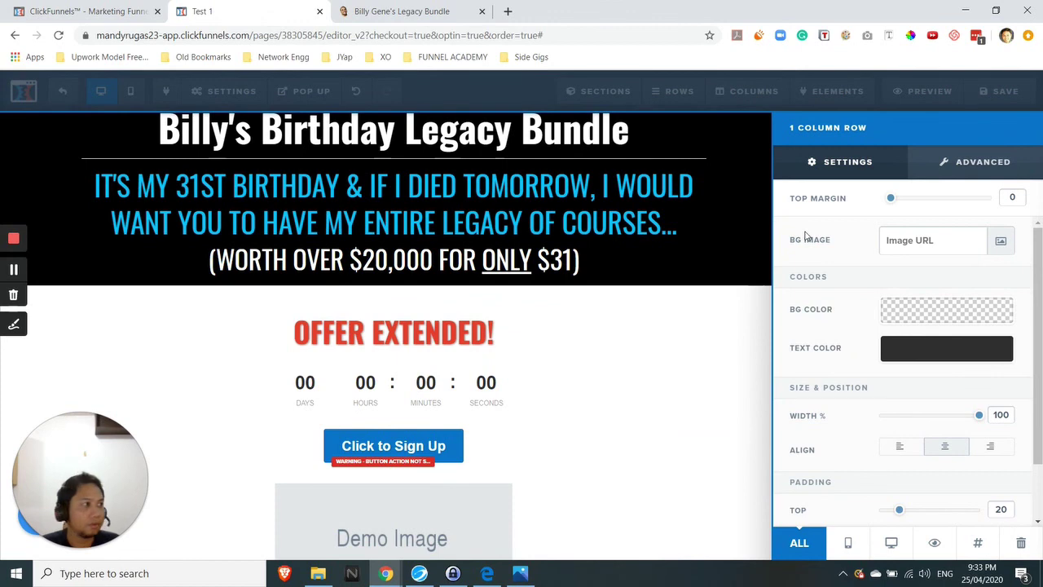
pyautogui.scroll(-1, 849, 358)
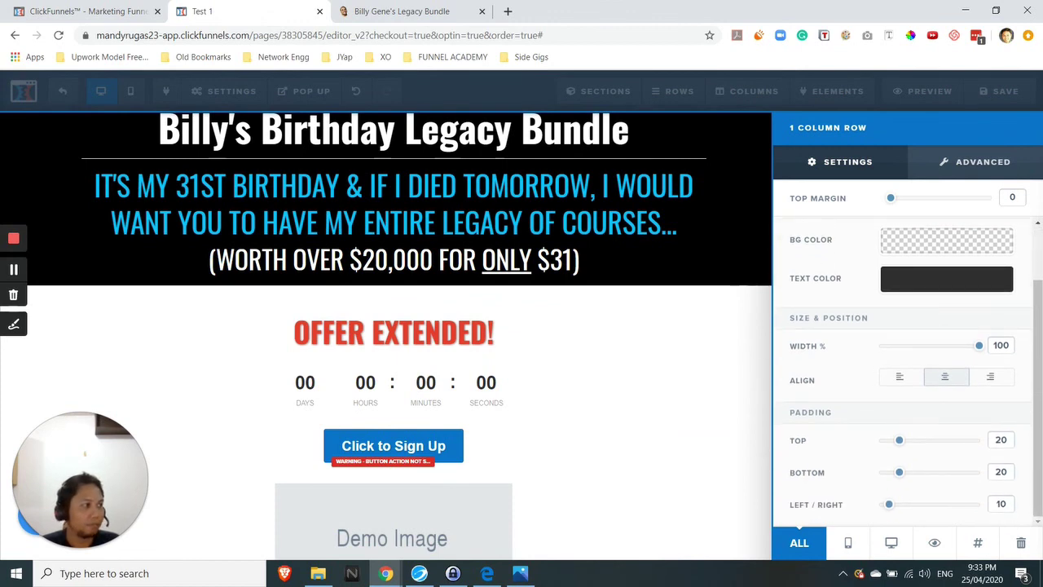
pyautogui.write('10')
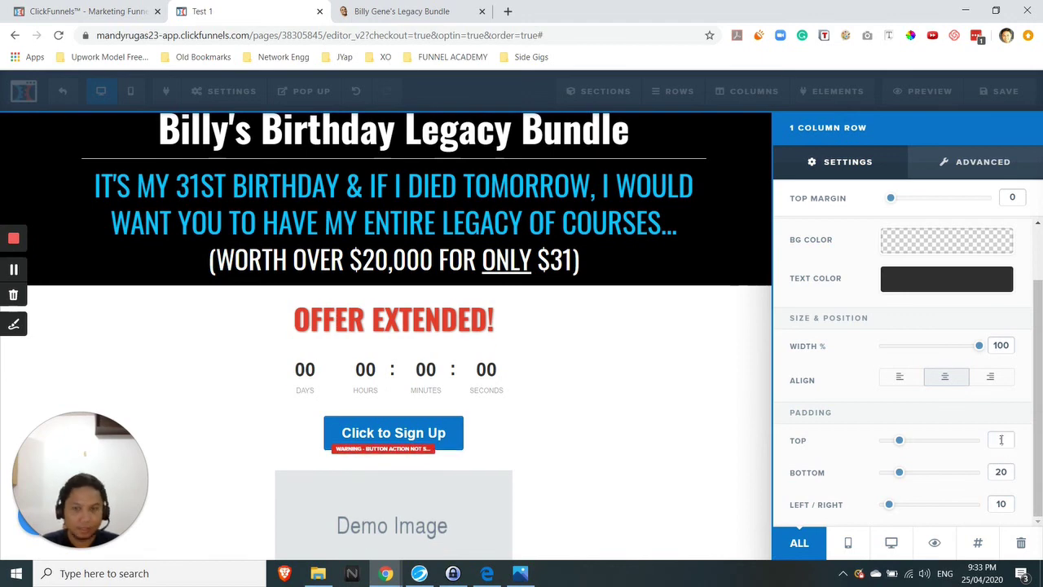
pyautogui.doubleClick(1002, 471)
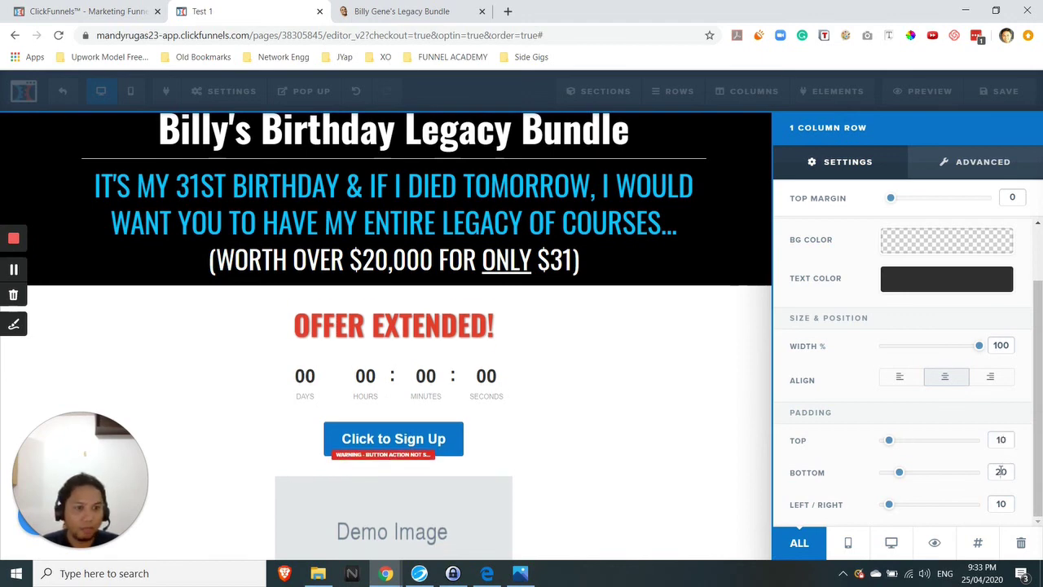
pyautogui.write('10')
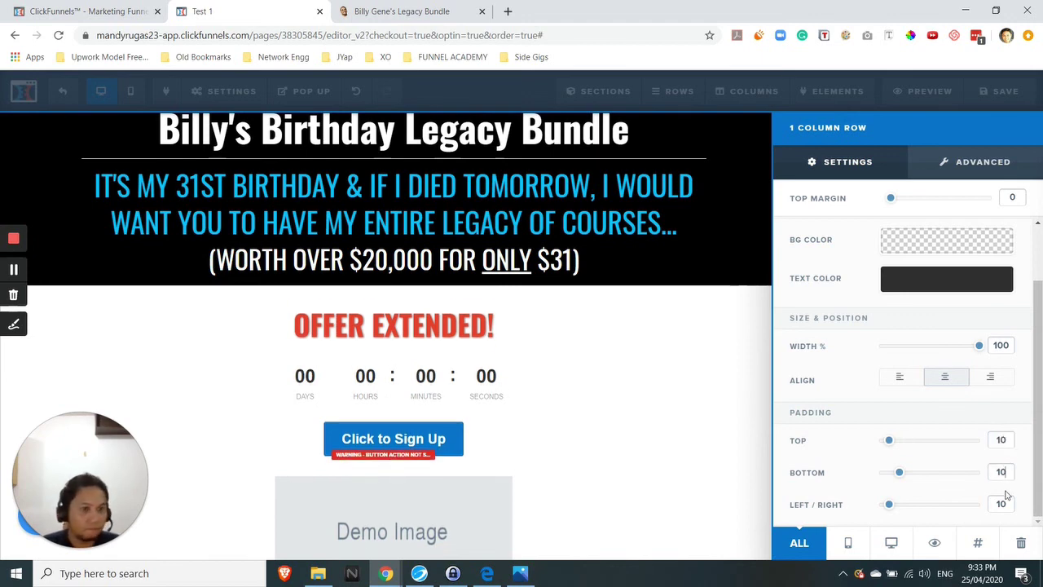
pyautogui.click(1000, 503)
pyautogui.doubleClick(1001, 503)
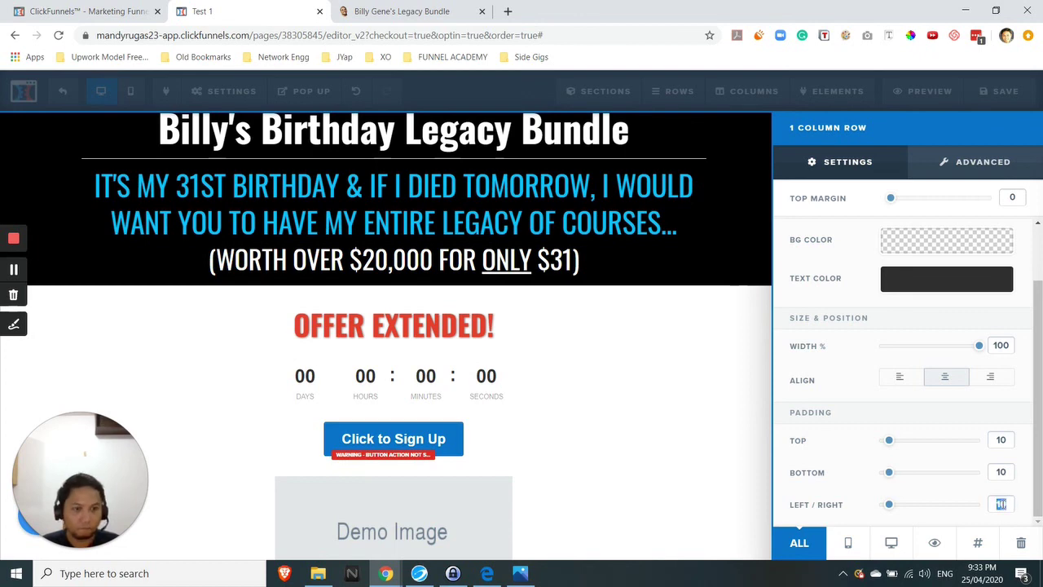
pyautogui.write('0')
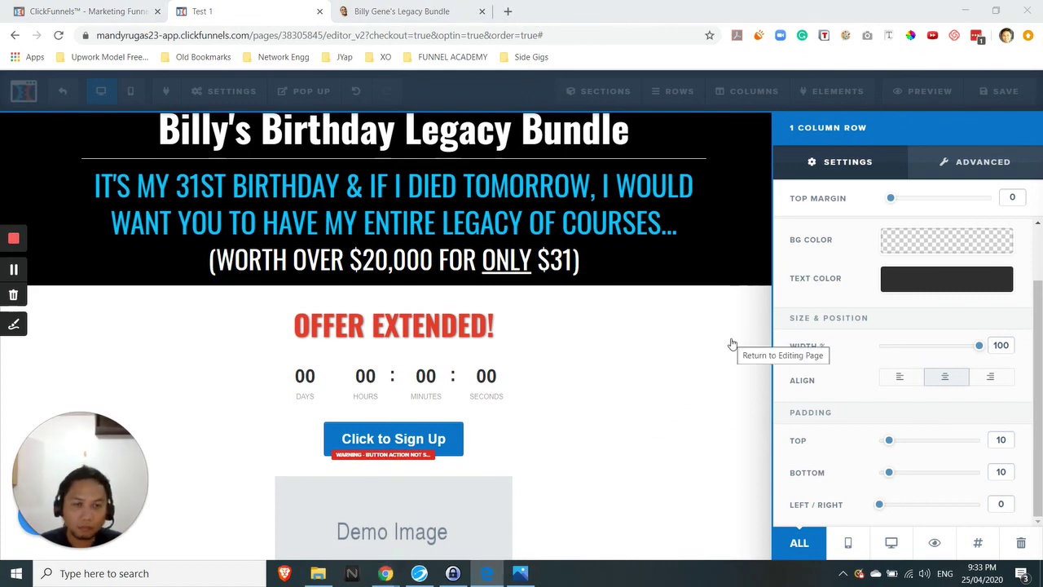
pyautogui.click(745, 383)
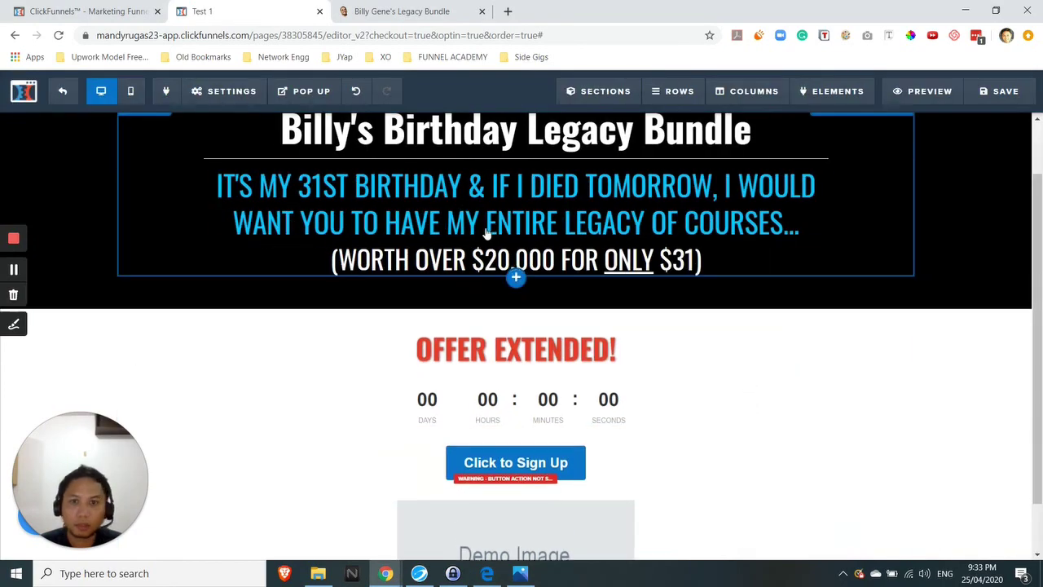
# Compare the countdown area with the reference page and set the date countdown's top margin to 5.
pyautogui.click(402, 10)
pyautogui.click(204, 10)
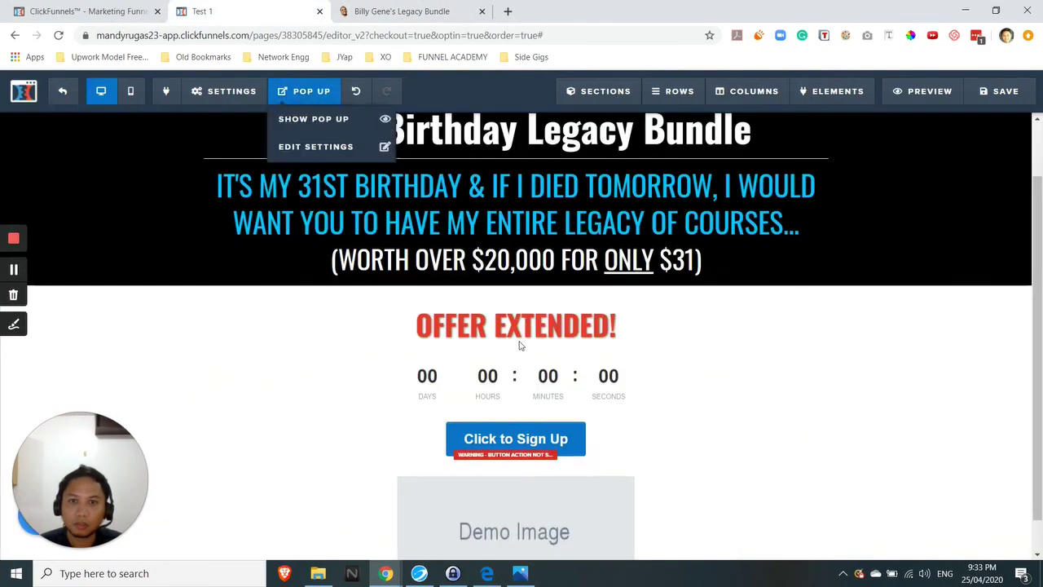
pyautogui.scroll(-1, 538, 326)
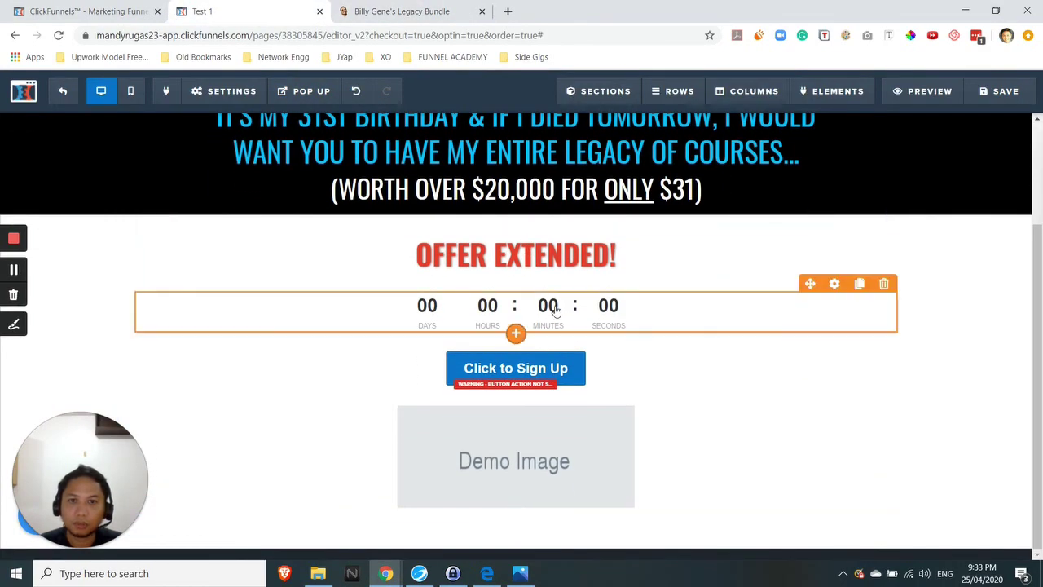
pyautogui.click(436, 9)
pyautogui.click(256, 10)
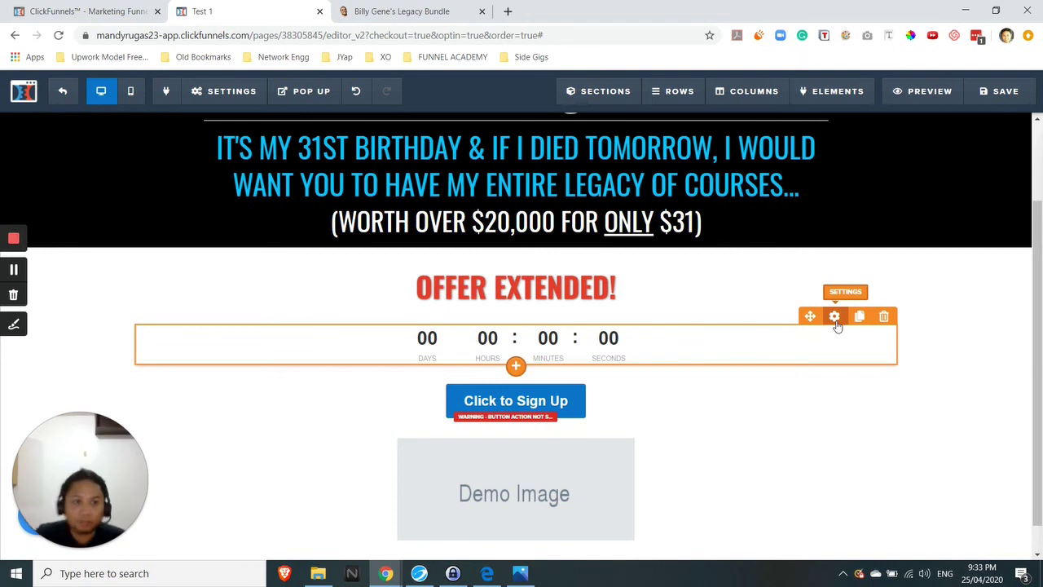
pyautogui.click(835, 318)
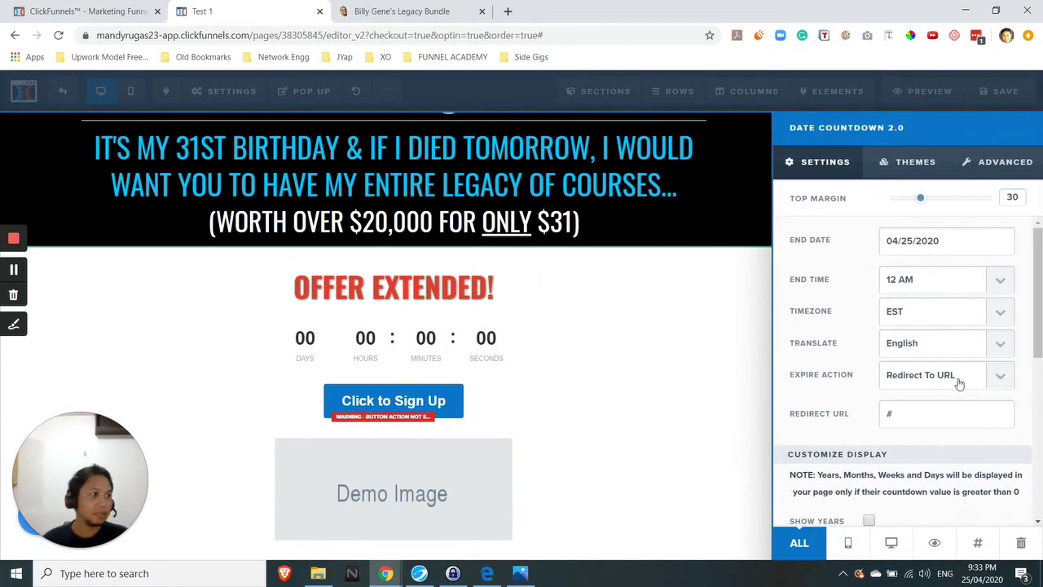
pyautogui.click(486, 573)
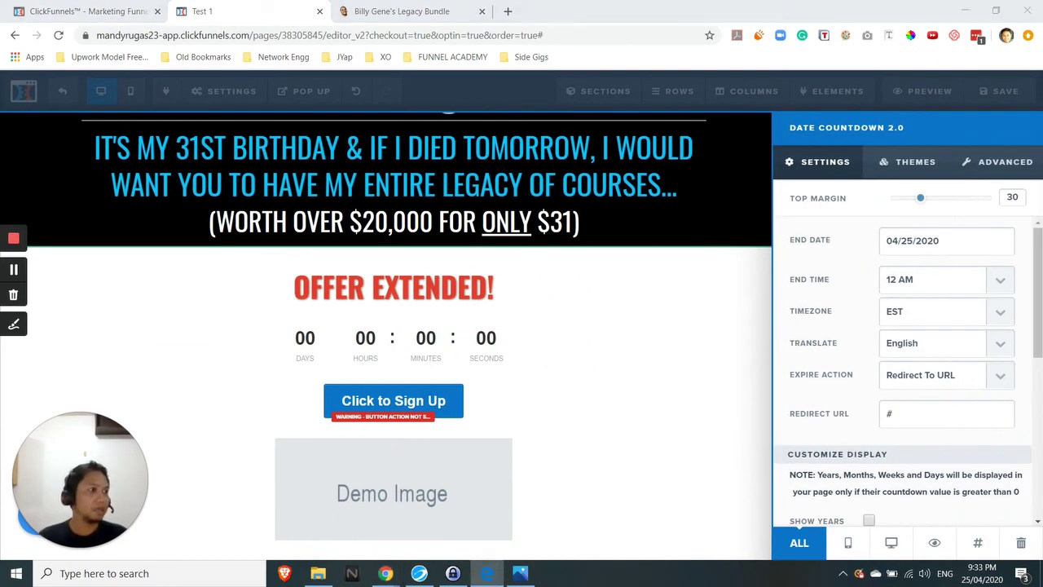
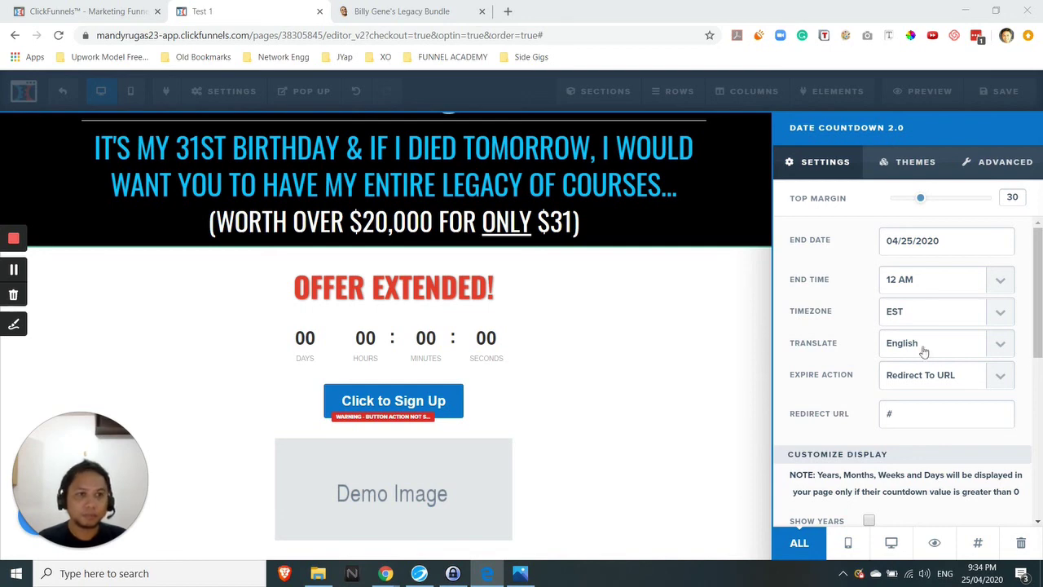
pyautogui.doubleClick(1012, 198)
pyautogui.write('8')
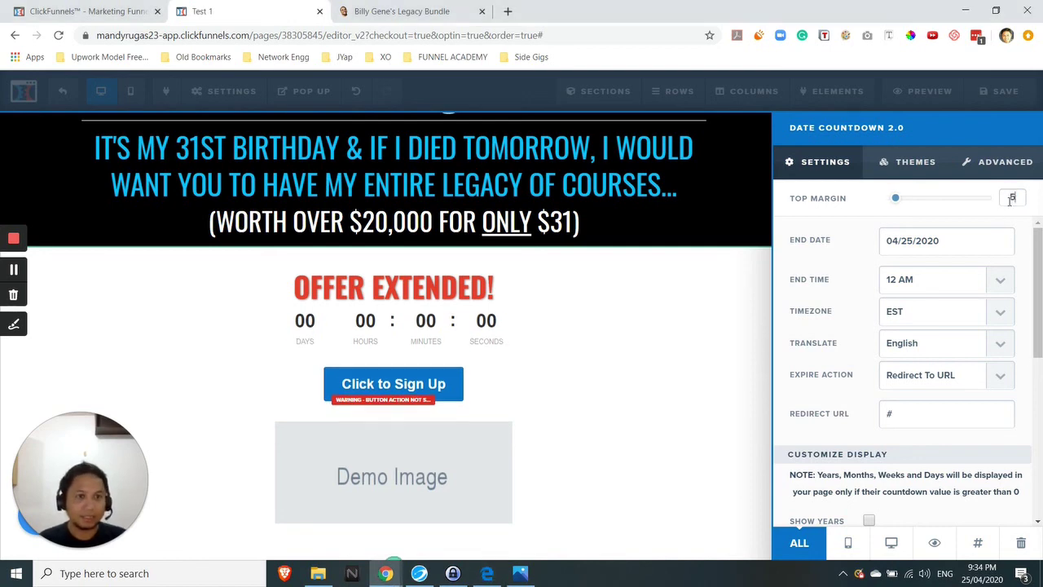
# Set the countdown's end date to 05/15/2020.
pyautogui.click(904, 243)
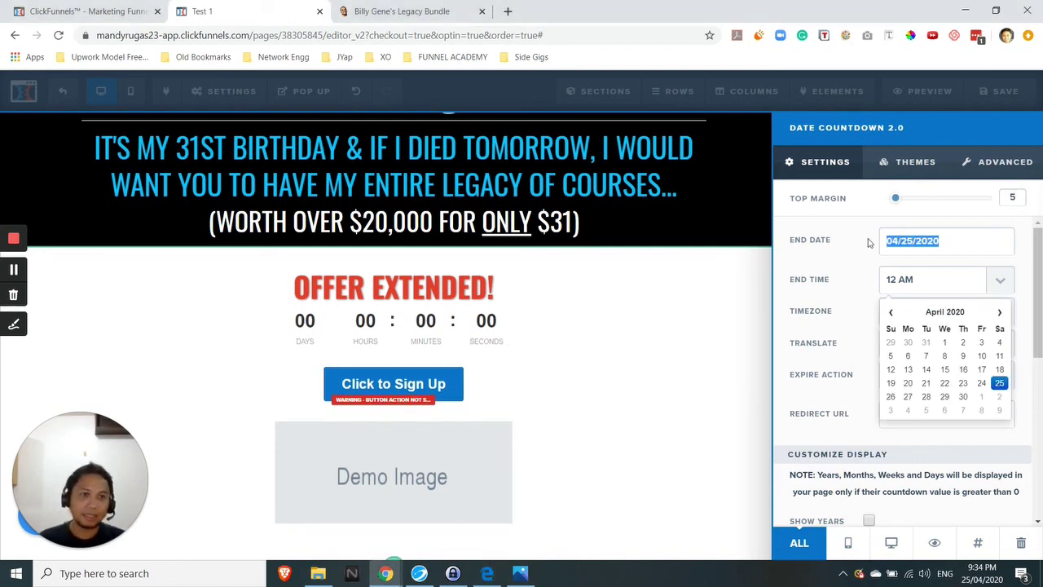
pyautogui.click(999, 312)
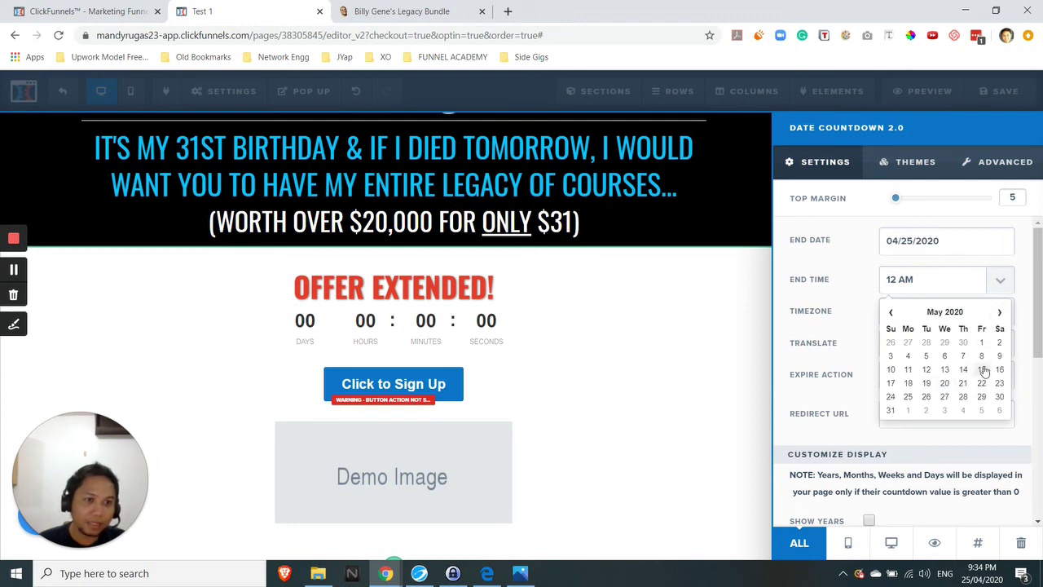
pyautogui.click(981, 369)
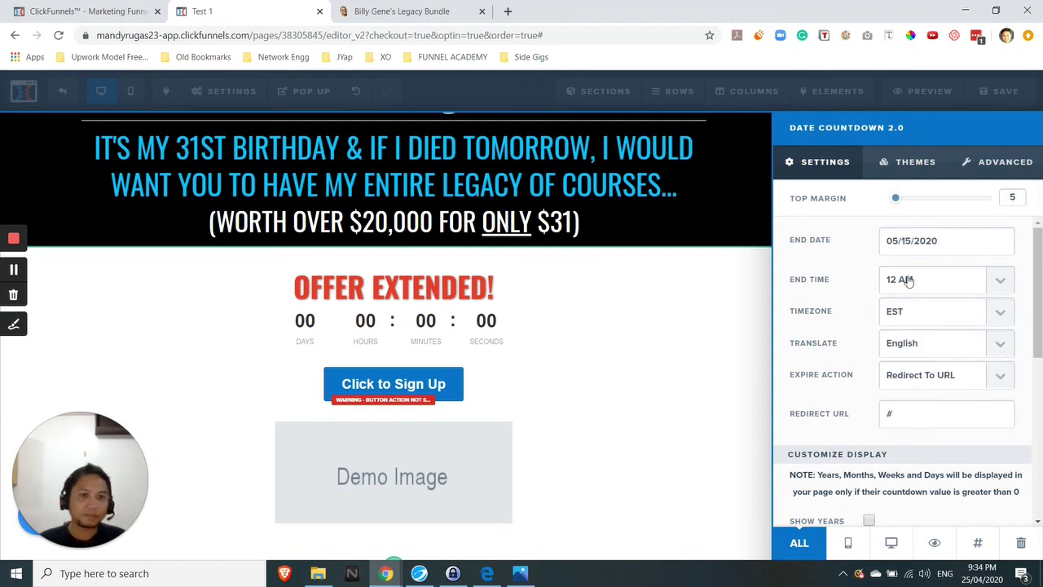
# Hide the days unit in the countdown and check the displayed time units against the reference page.
pyautogui.scroll(-1, 944, 350)
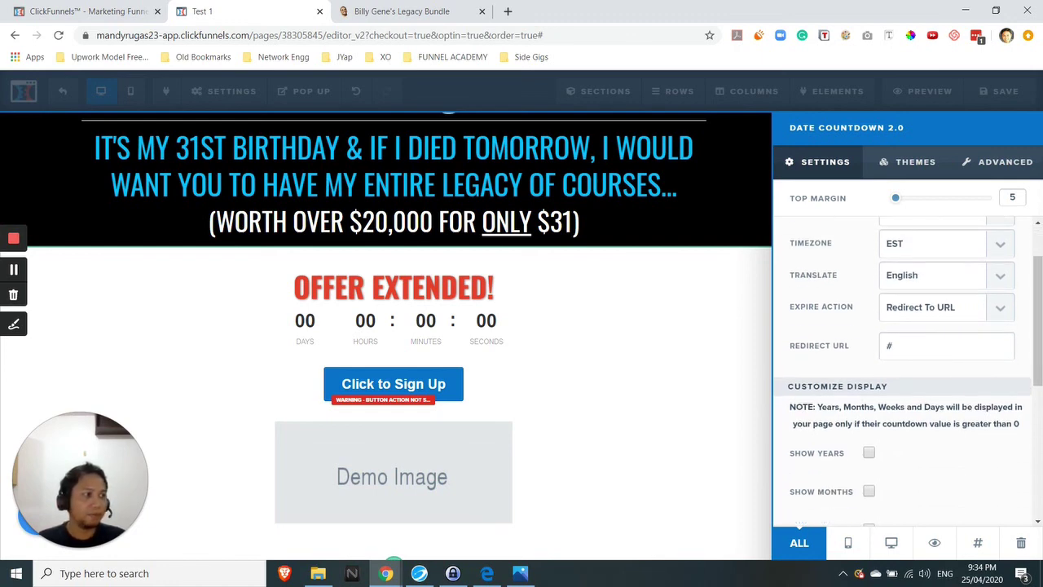
pyautogui.scroll(-4, 941, 399)
pyautogui.scroll(2, 937, 399)
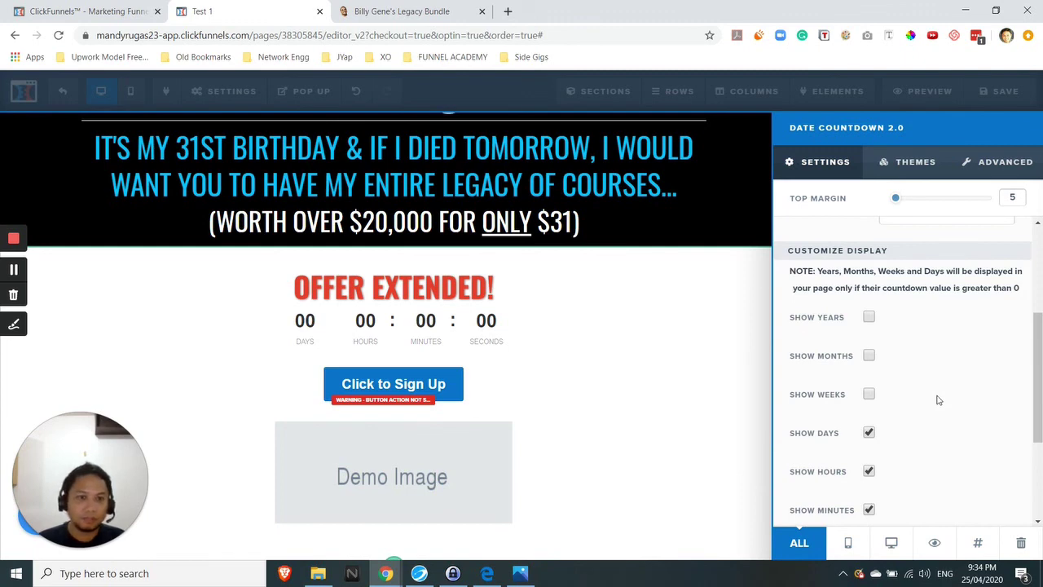
pyautogui.click(869, 432)
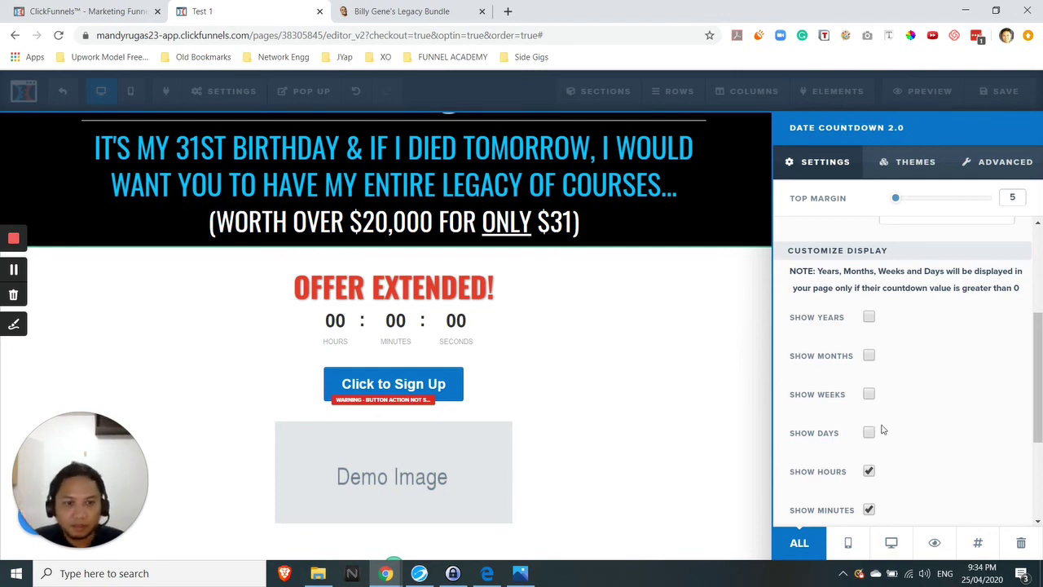
pyautogui.scroll(-1, 883, 429)
pyautogui.click(408, 12)
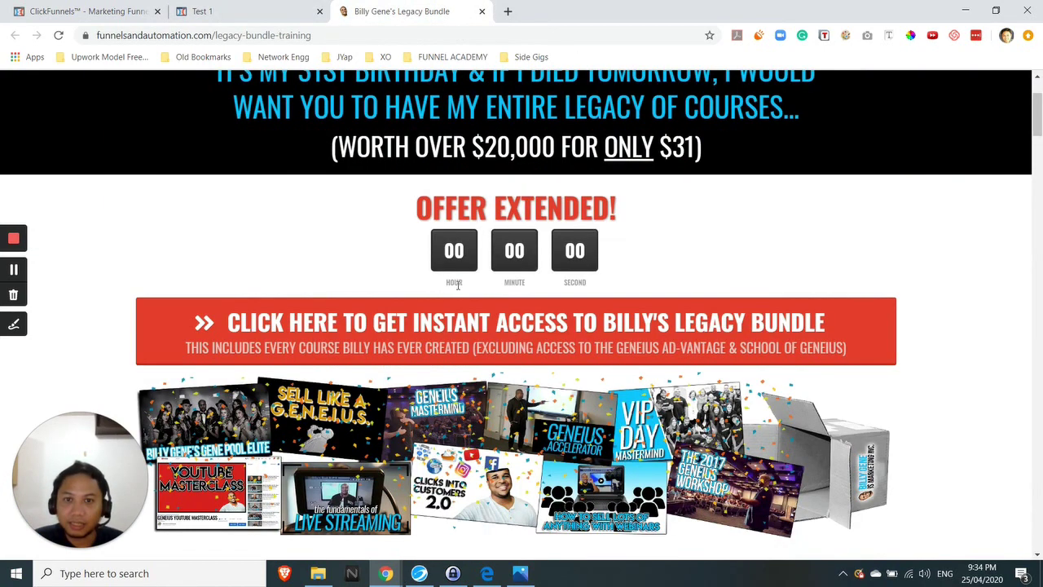
pyautogui.click(261, 5)
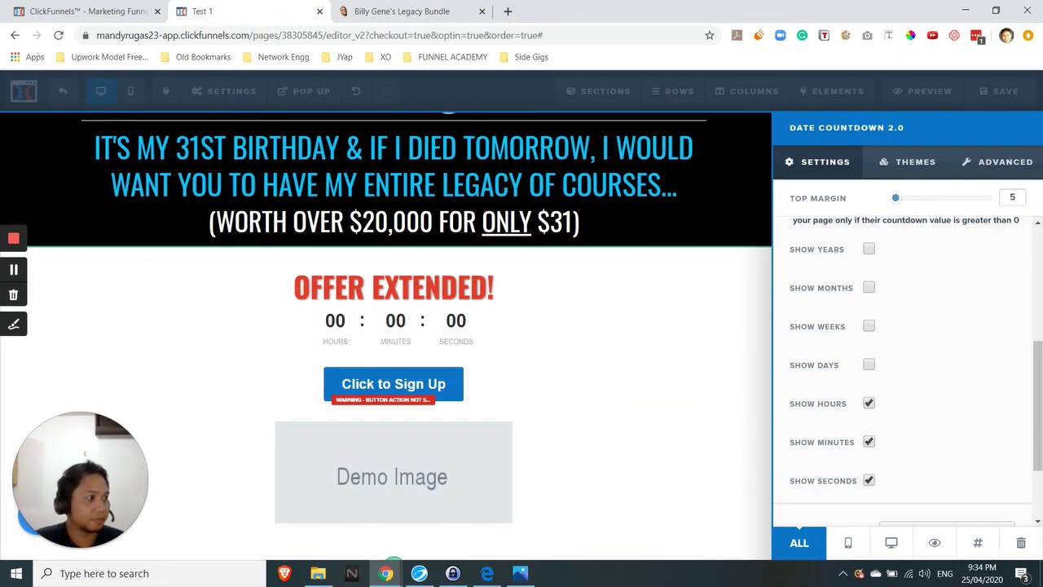
# Set the countdown's font family to Oswald.
pyautogui.scroll(-2, 827, 396)
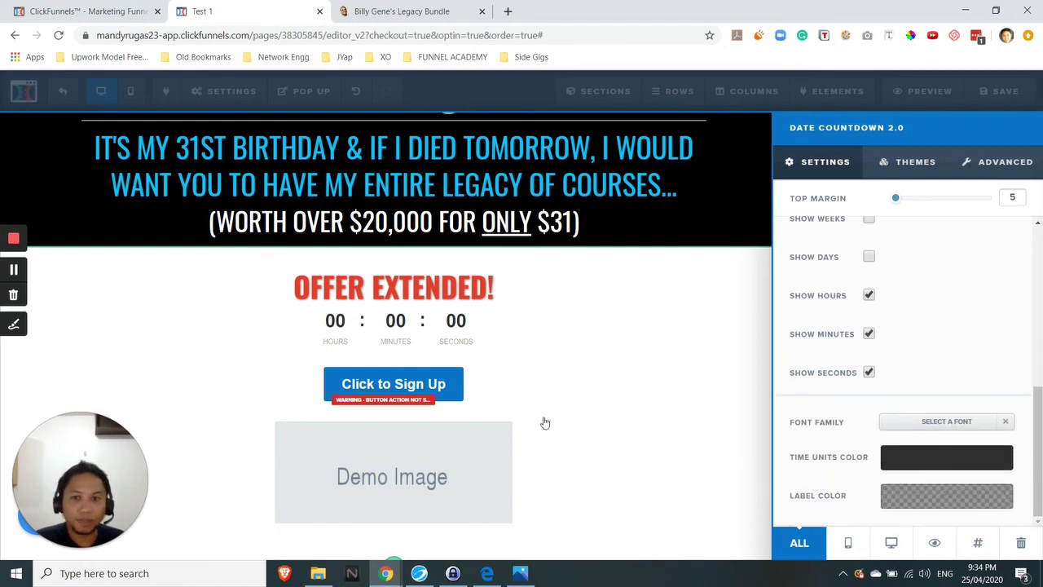
pyautogui.click(937, 420)
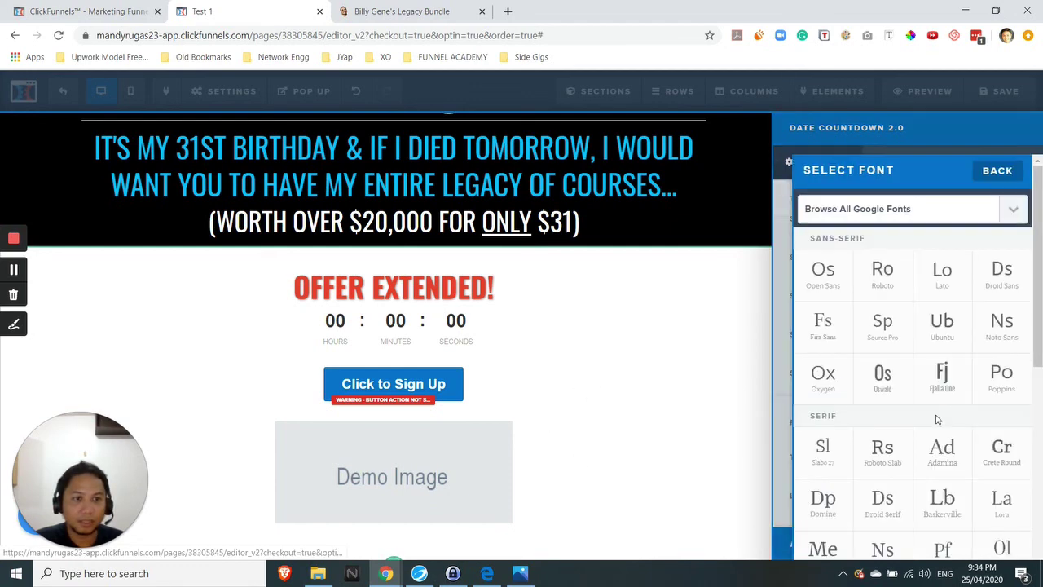
pyautogui.click(881, 383)
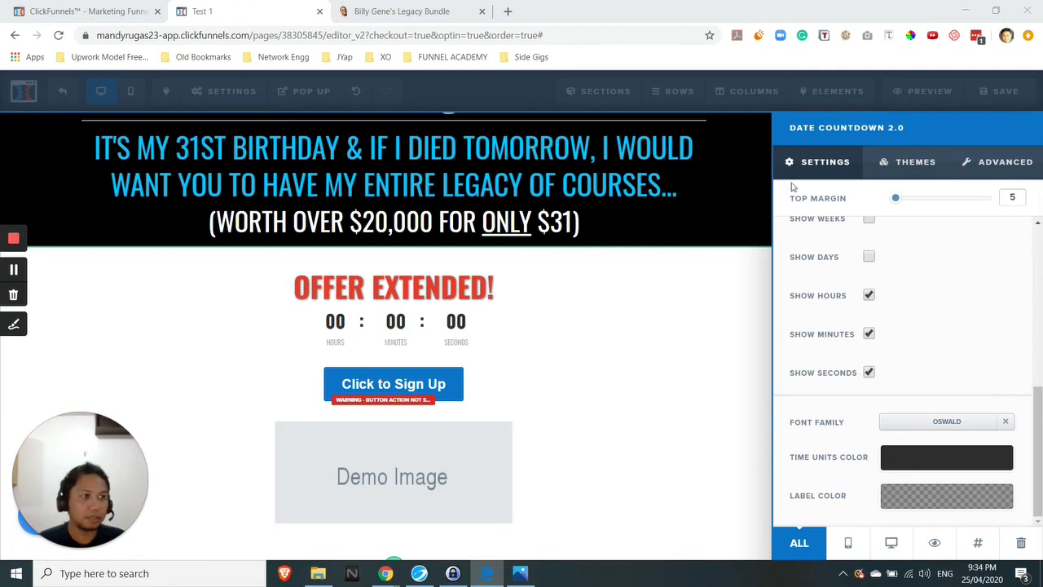
# Compare the timer with the reference page and apply the countdown theme with dark square boxes and white digits.
pyautogui.click(394, 8)
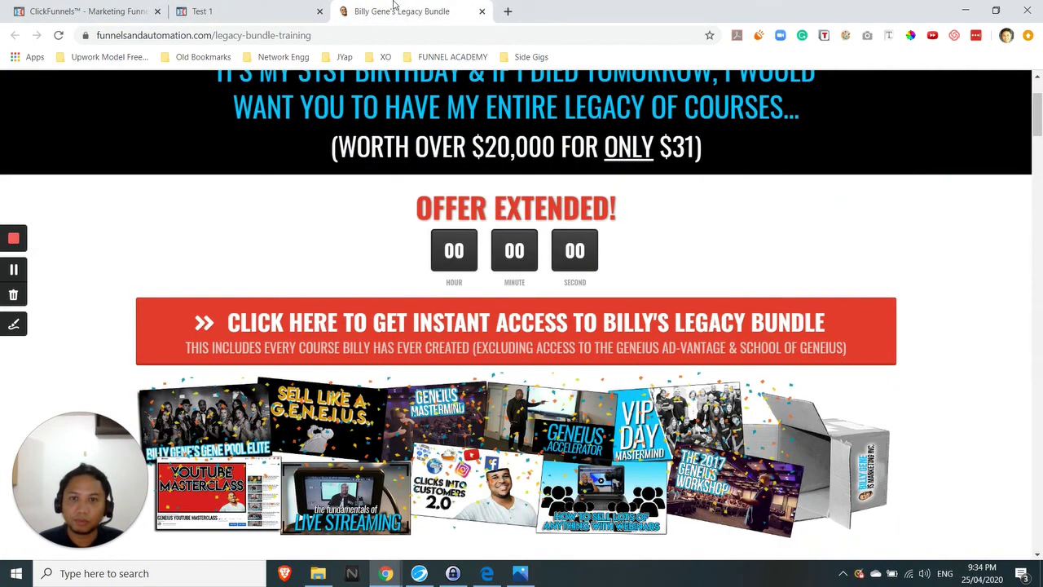
pyautogui.click(265, 8)
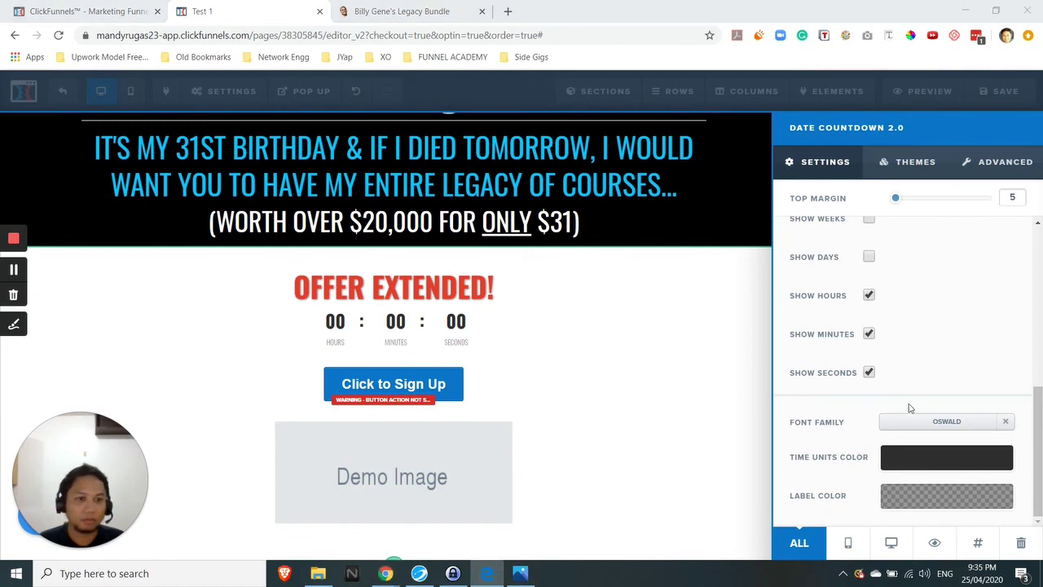
pyautogui.click(910, 166)
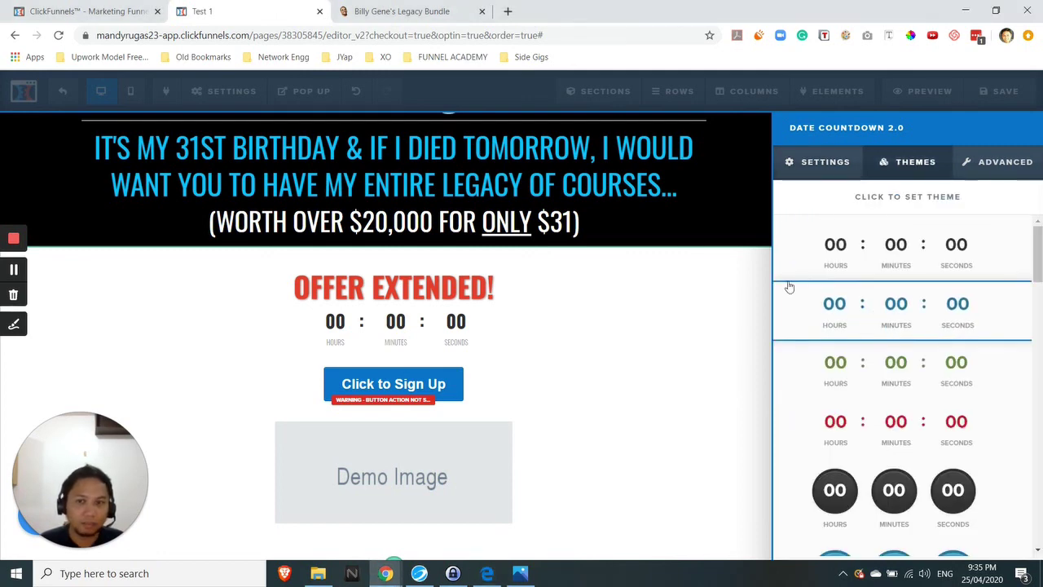
pyautogui.click(380, 10)
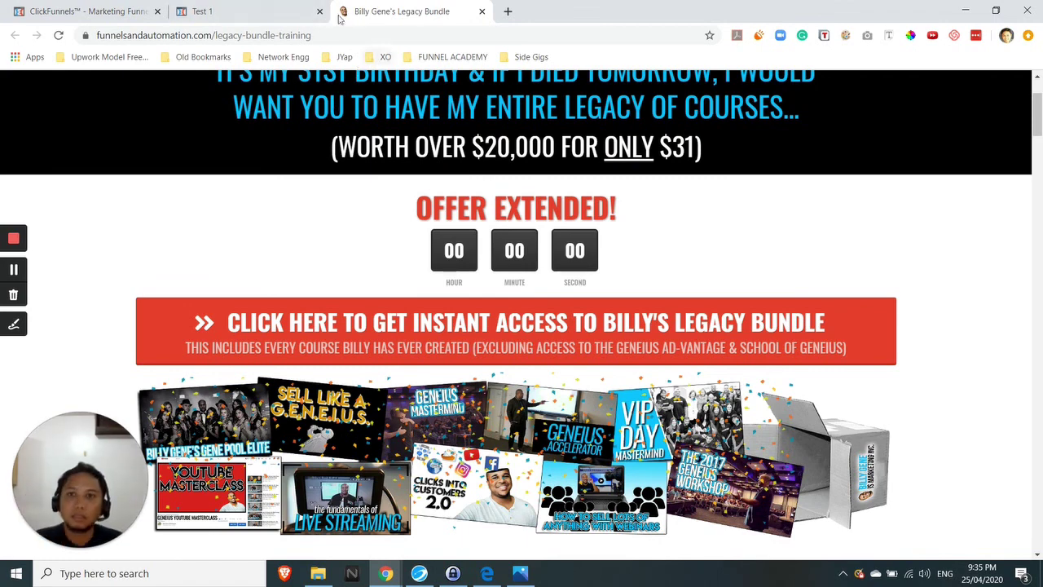
pyautogui.click(271, 6)
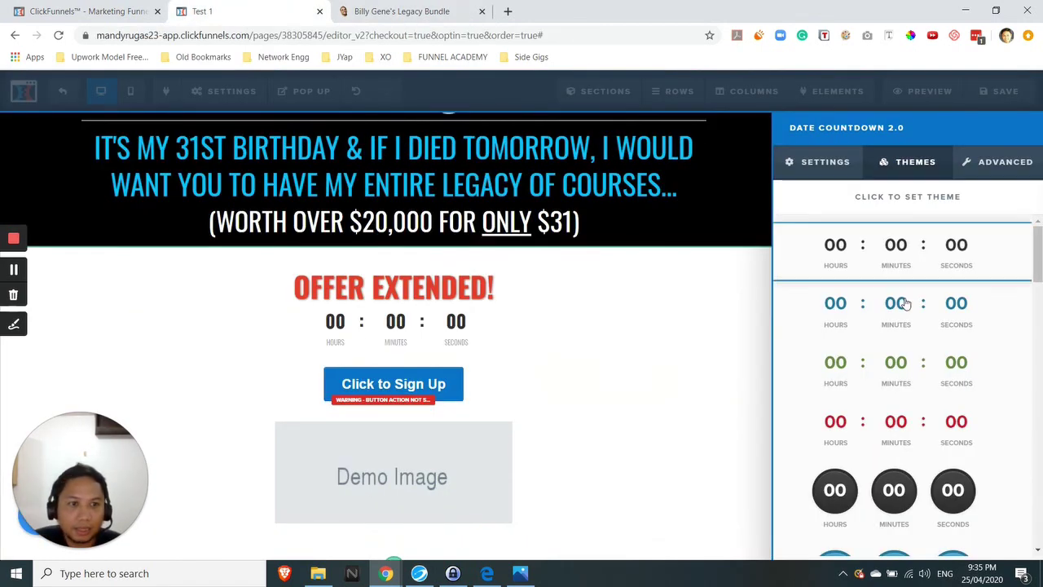
pyautogui.scroll(-10, 911, 334)
pyautogui.scroll(2, 911, 334)
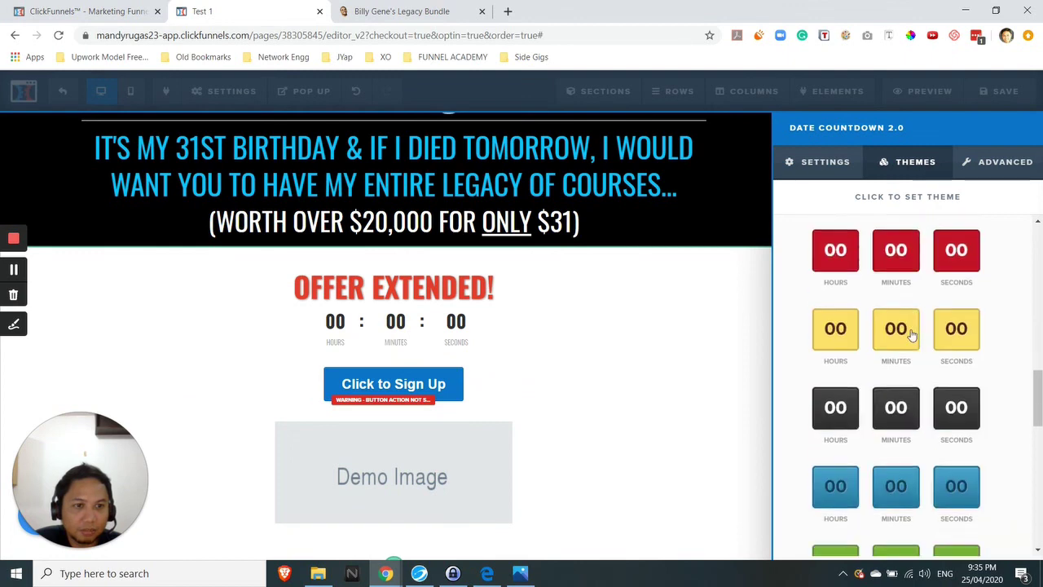
pyautogui.scroll(-9, 912, 341)
pyautogui.scroll(8, 911, 347)
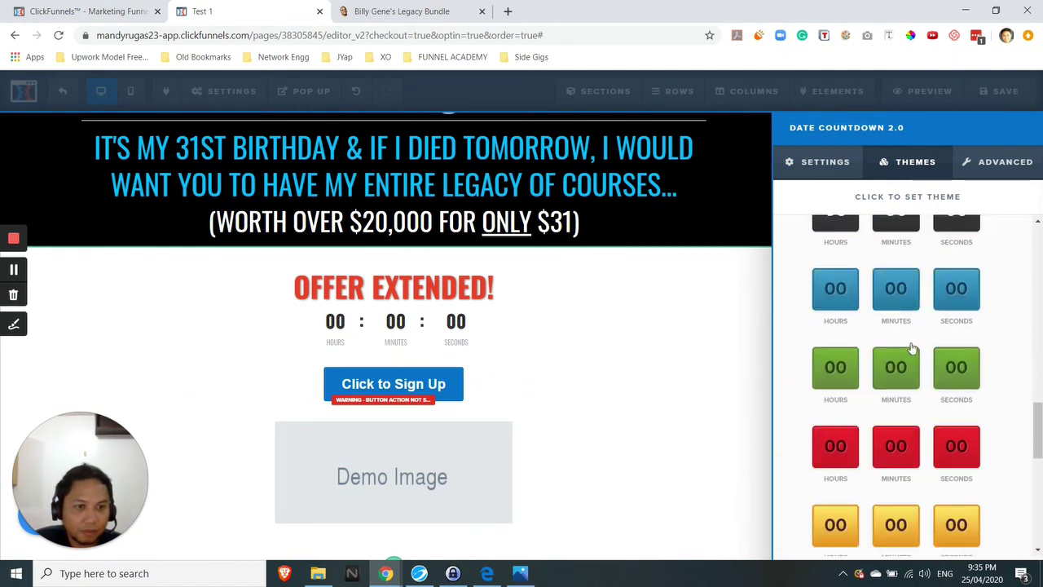
pyautogui.click(886, 299)
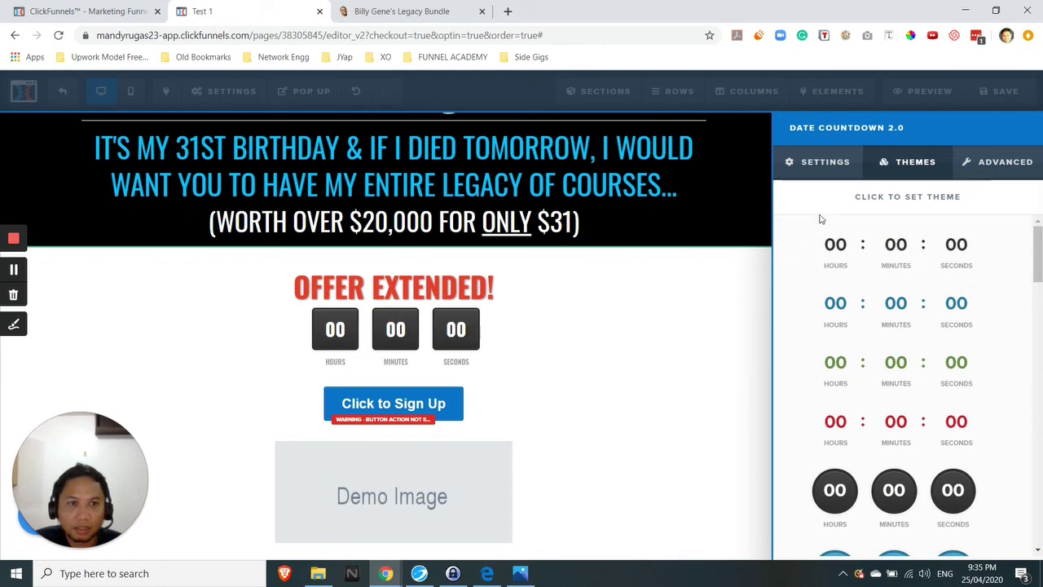
# Review the countdown's settings and themes and compare the timer with the one on the reference page.
pyautogui.click(825, 166)
pyautogui.scroll(-5, 807, 362)
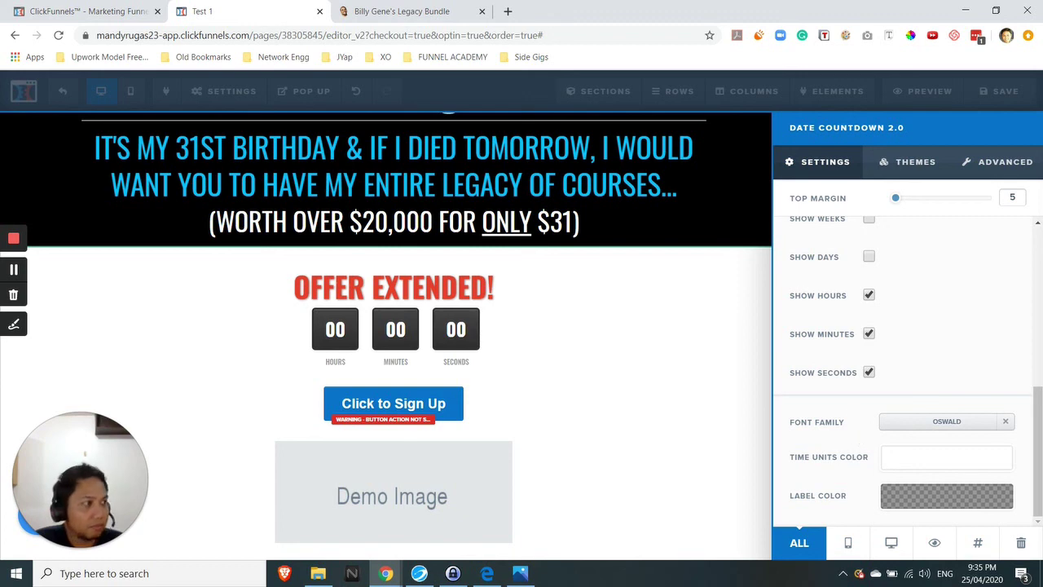
pyautogui.scroll(5, 938, 319)
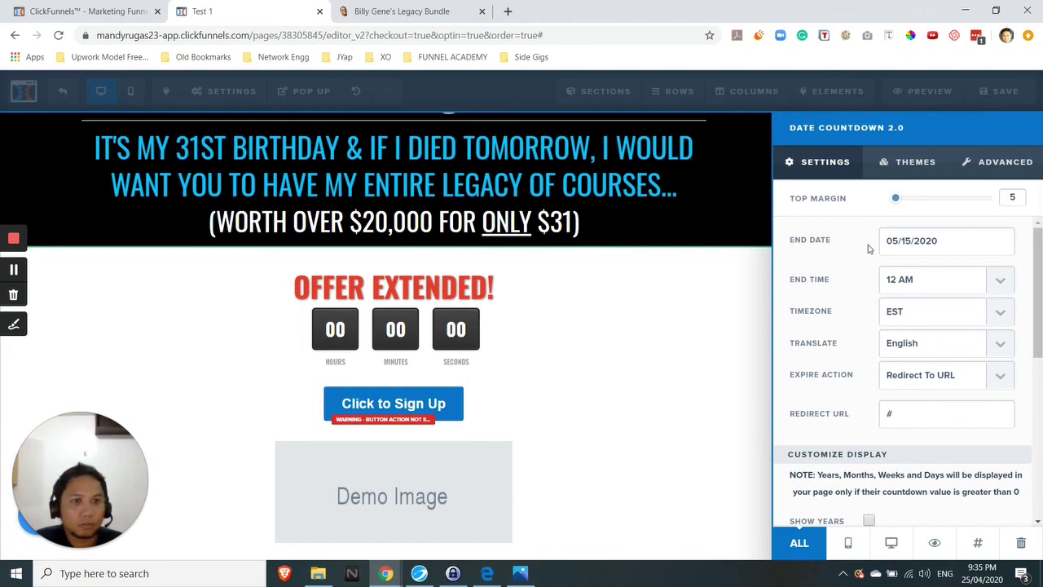
pyautogui.click(397, 6)
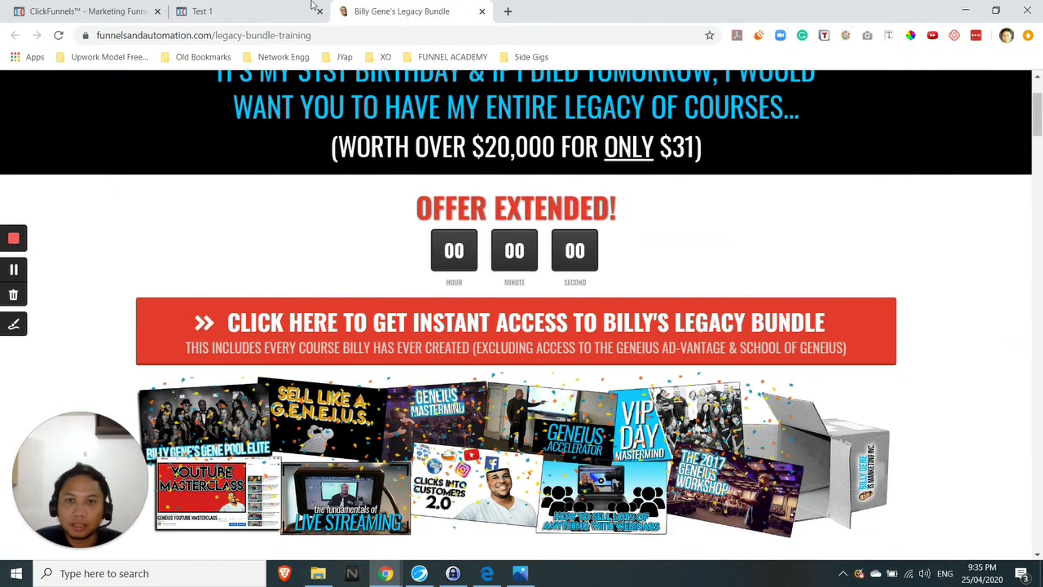
pyautogui.click(236, 6)
pyautogui.click(377, 5)
pyautogui.click(254, 6)
pyautogui.click(914, 171)
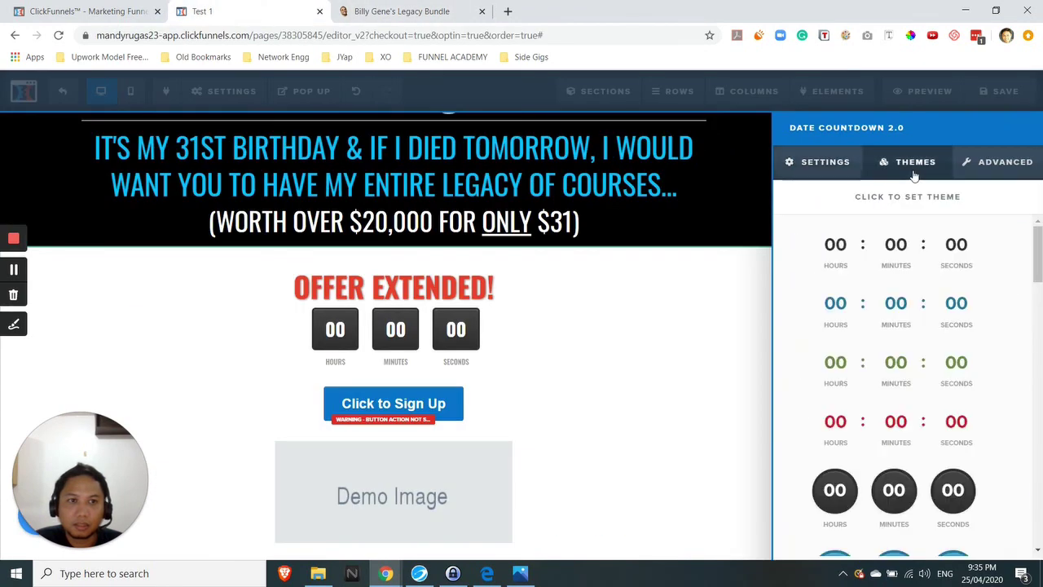
# Try the Large size on the countdown timer, return it to Medium and close its settings.
pyautogui.click(1019, 167)
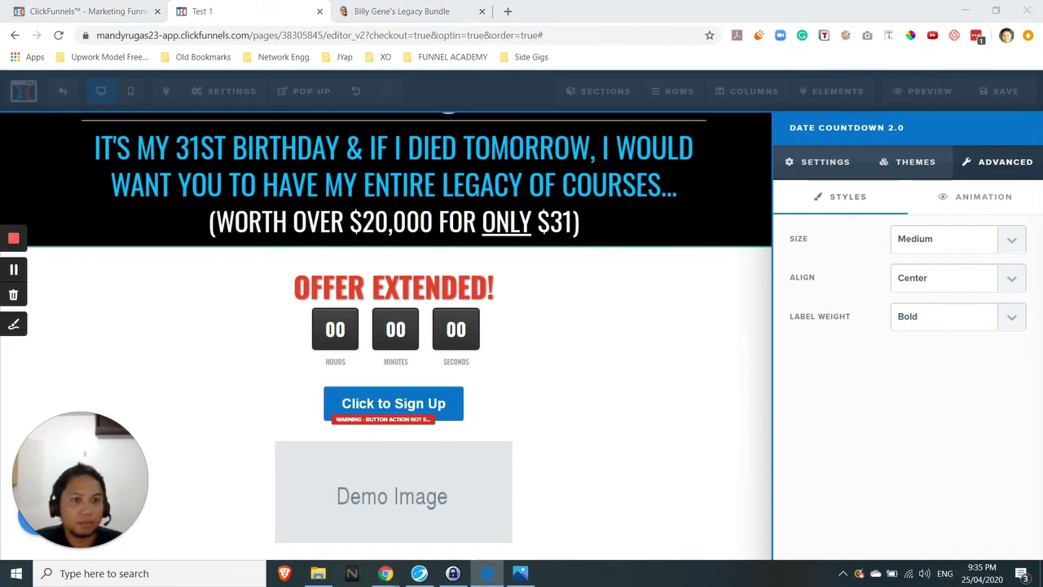
pyautogui.click(1007, 243)
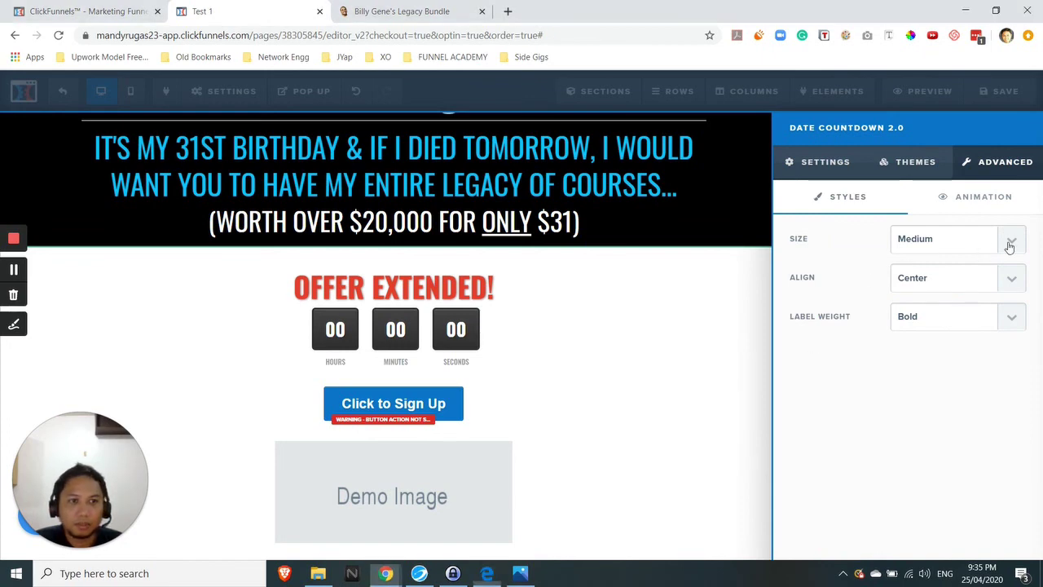
pyautogui.click(930, 287)
pyautogui.click(1009, 241)
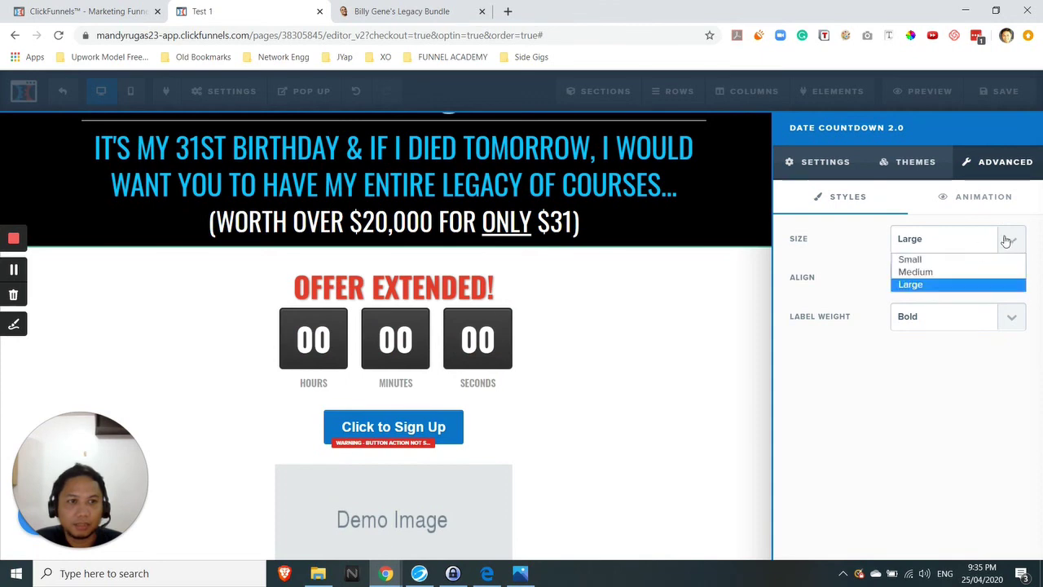
pyautogui.click(930, 274)
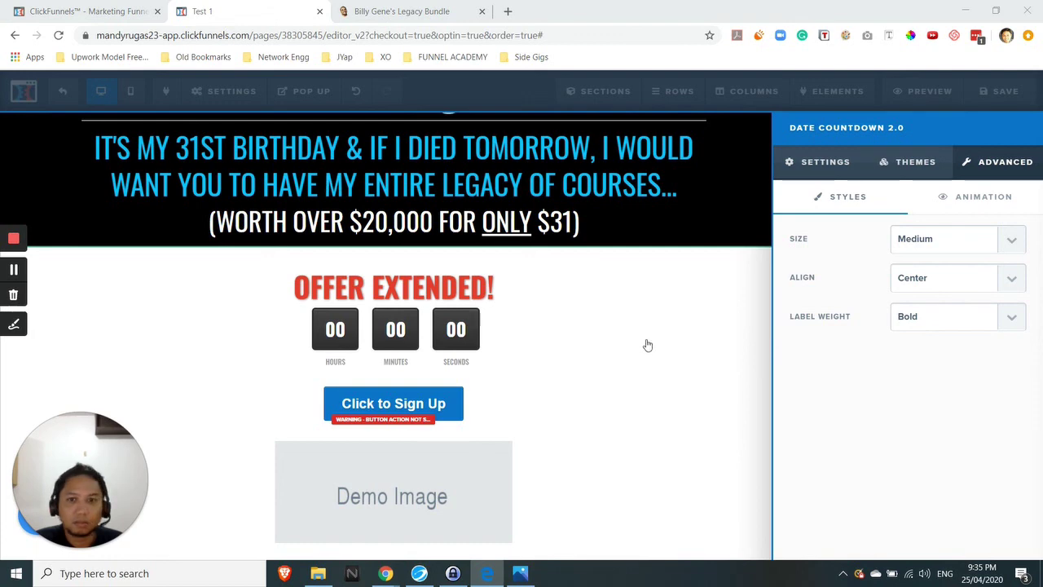
pyautogui.click(824, 162)
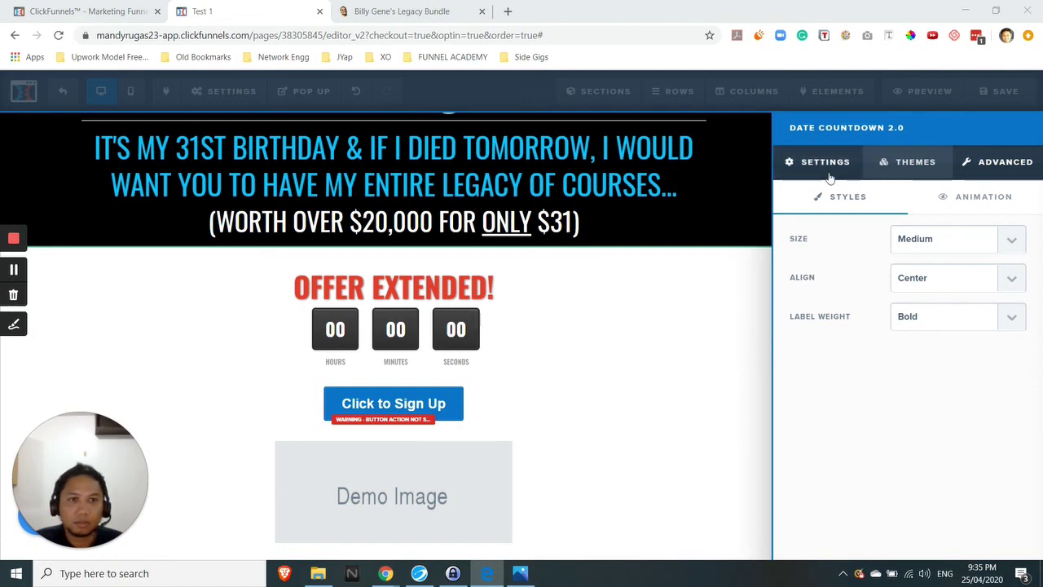
pyautogui.click(732, 312)
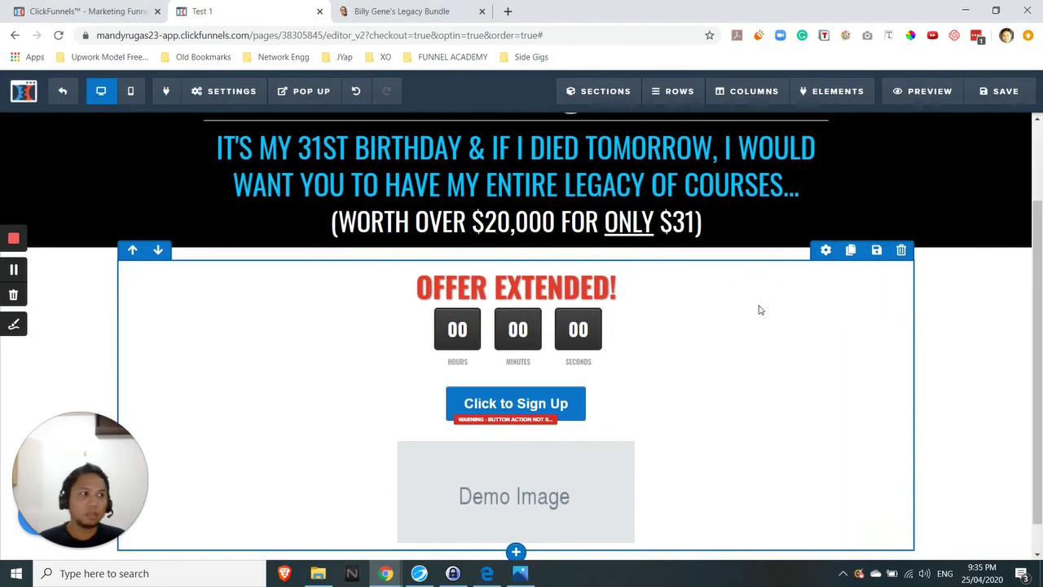
# Compare the area below the timer with the reference page and set the sign-up button's top margin to 15.
pyautogui.click(377, 9)
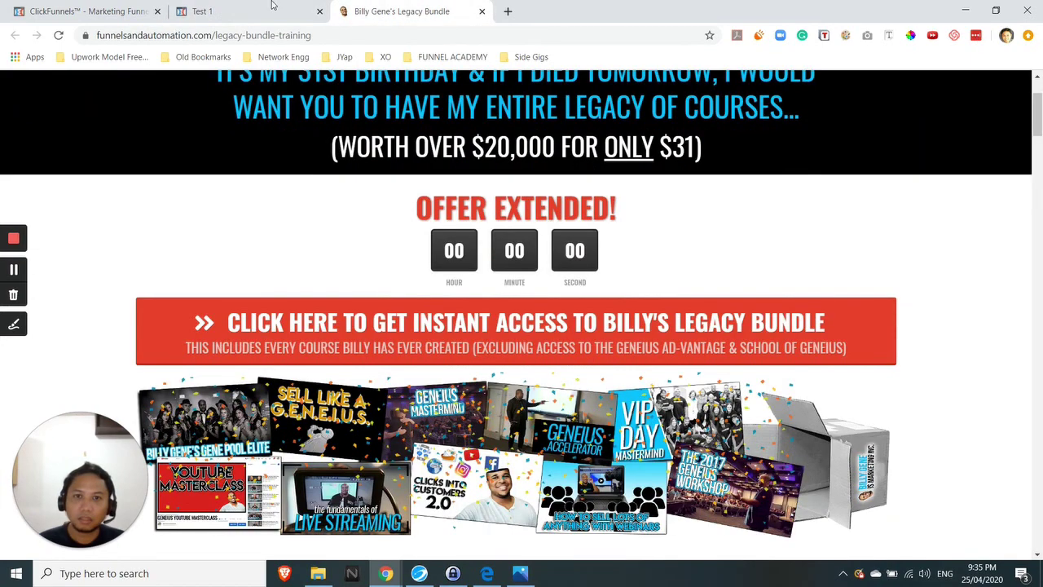
pyautogui.click(204, 11)
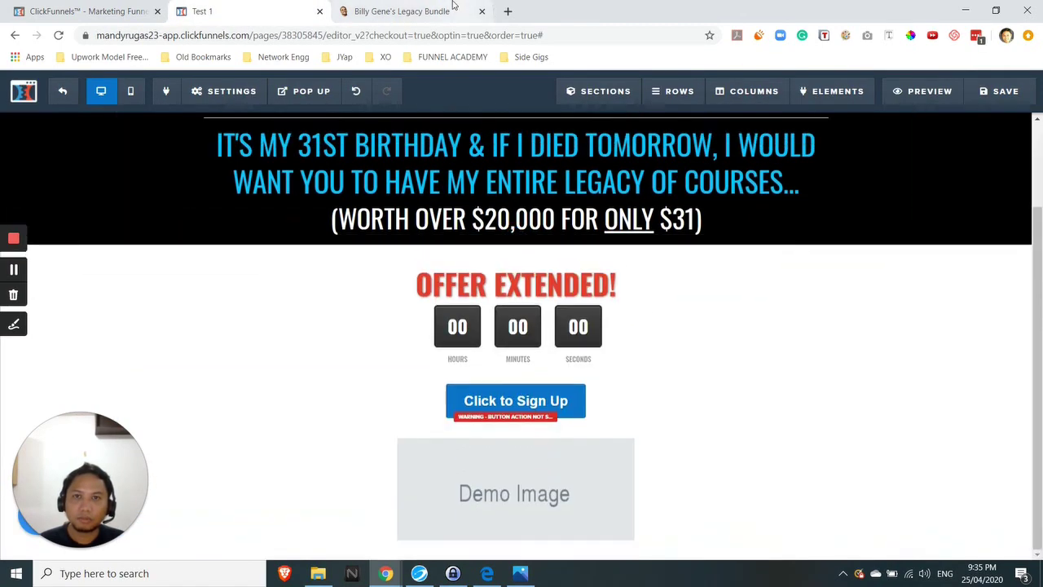
pyautogui.hotkey('ctrl', 'Tab')
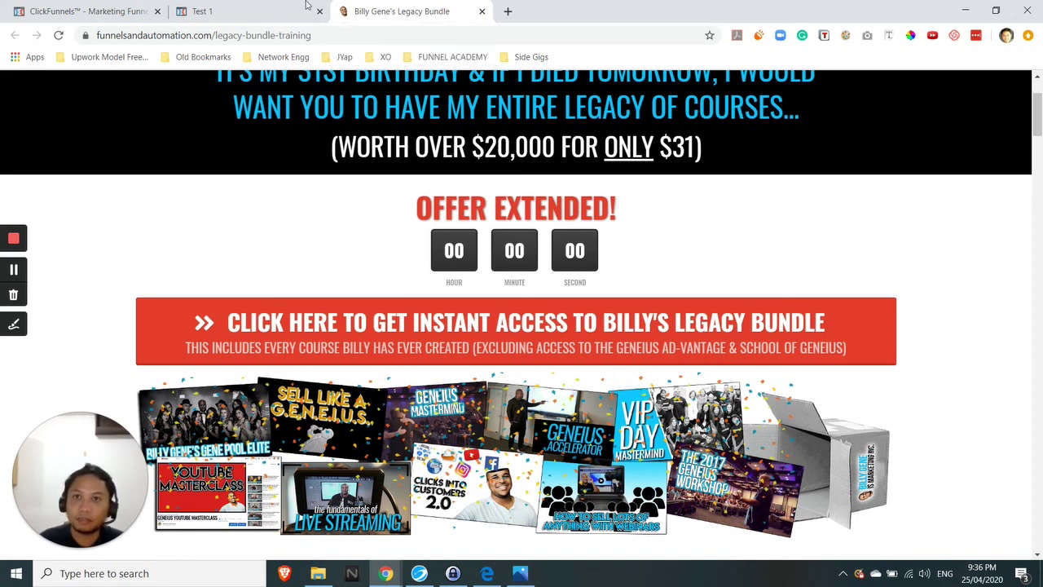
pyautogui.click(253, 15)
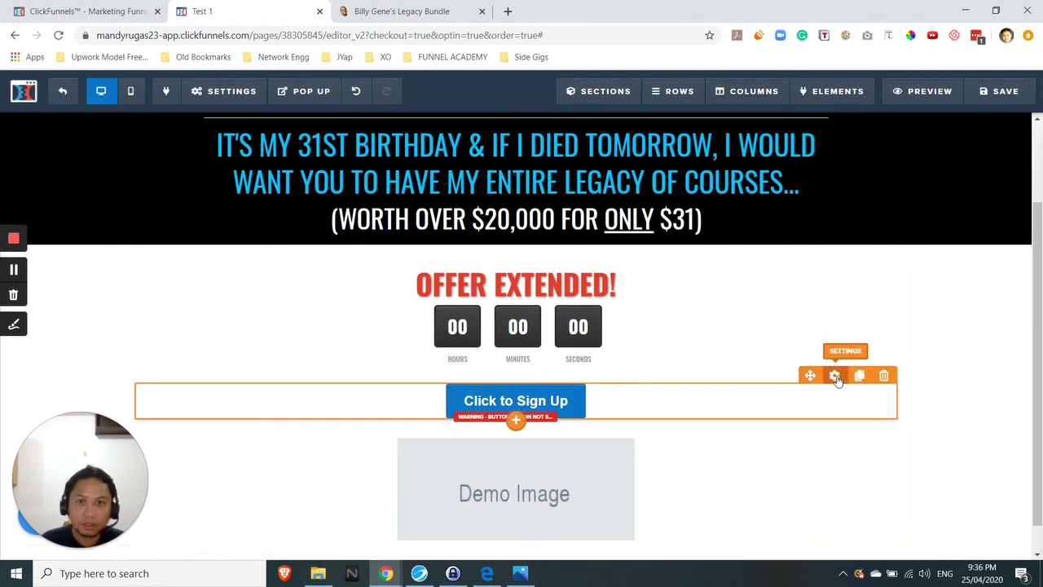
pyautogui.click(835, 378)
pyautogui.click(383, 11)
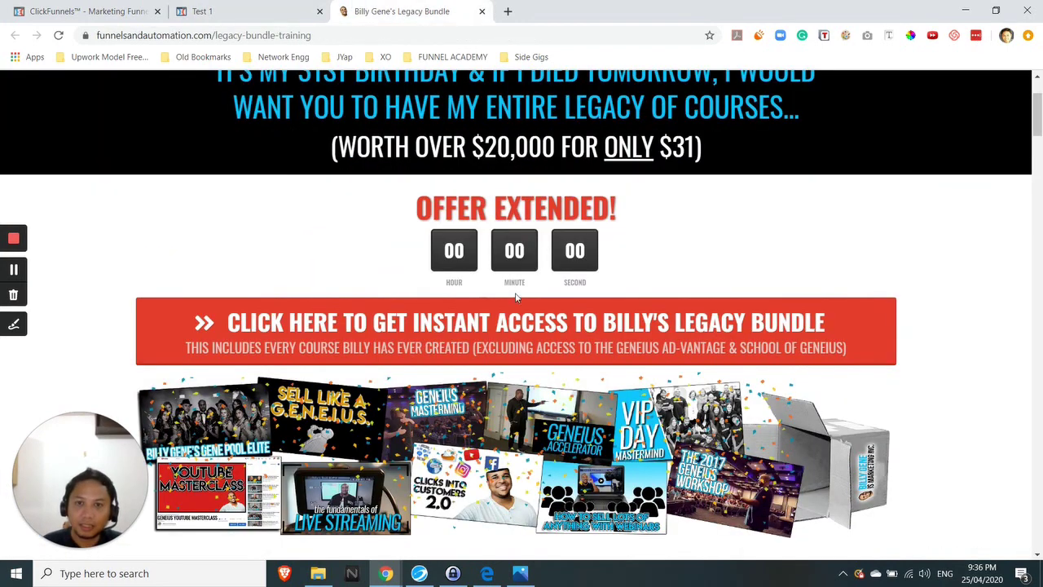
pyautogui.click(262, 8)
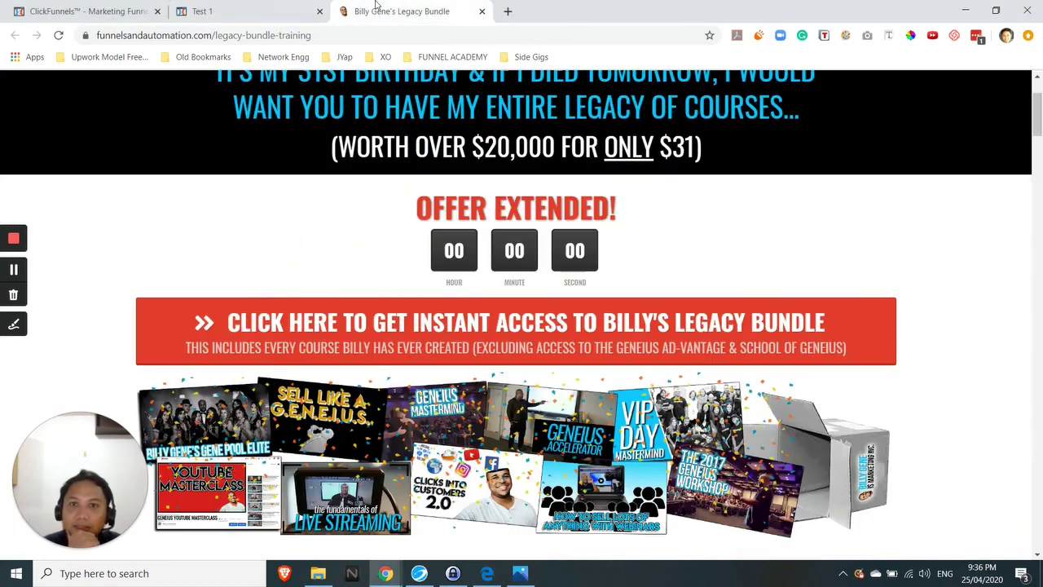
pyautogui.click(376, 9)
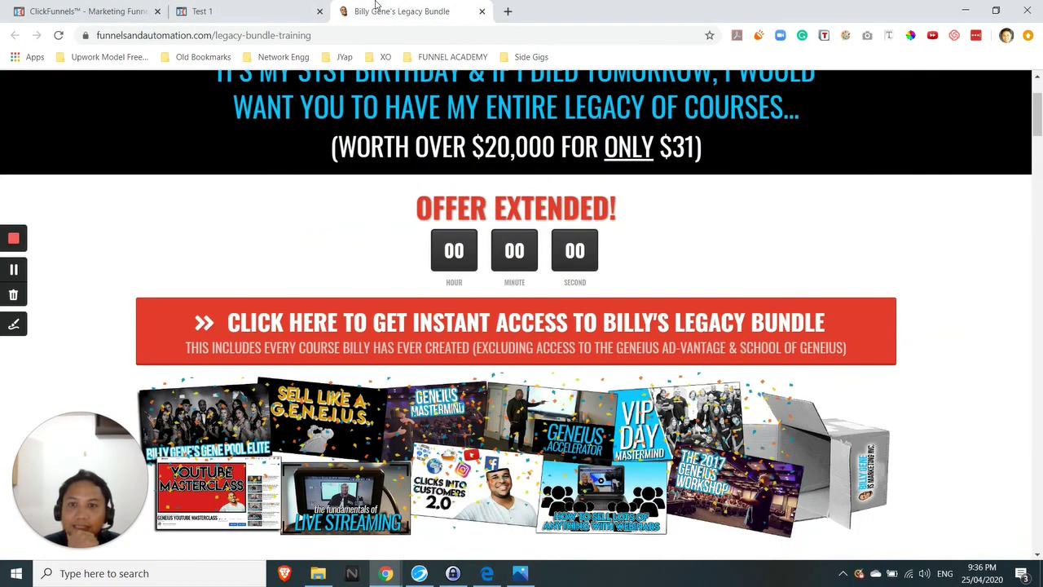
pyautogui.click(275, 7)
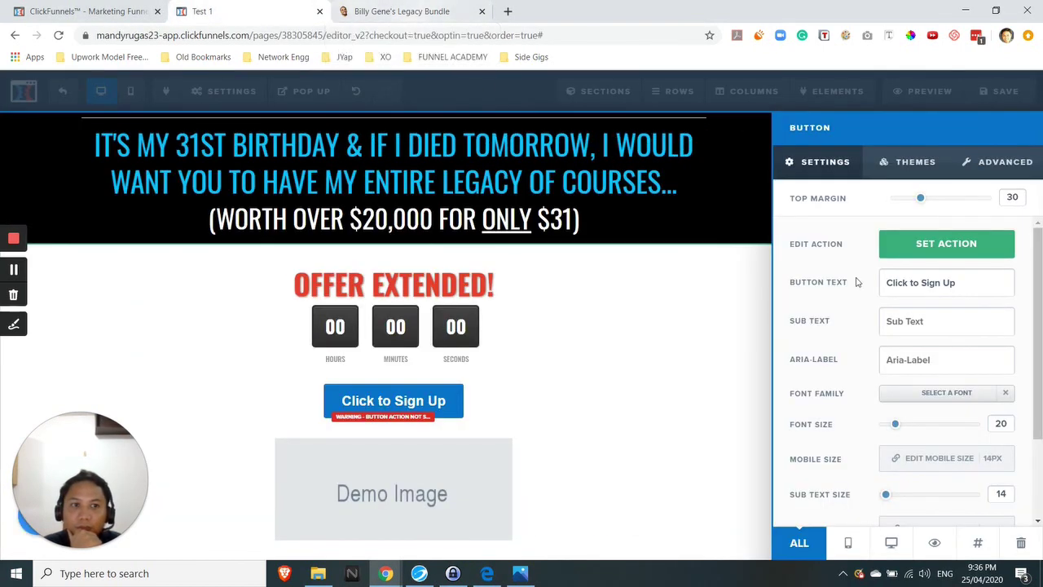
pyautogui.doubleClick(1010, 198)
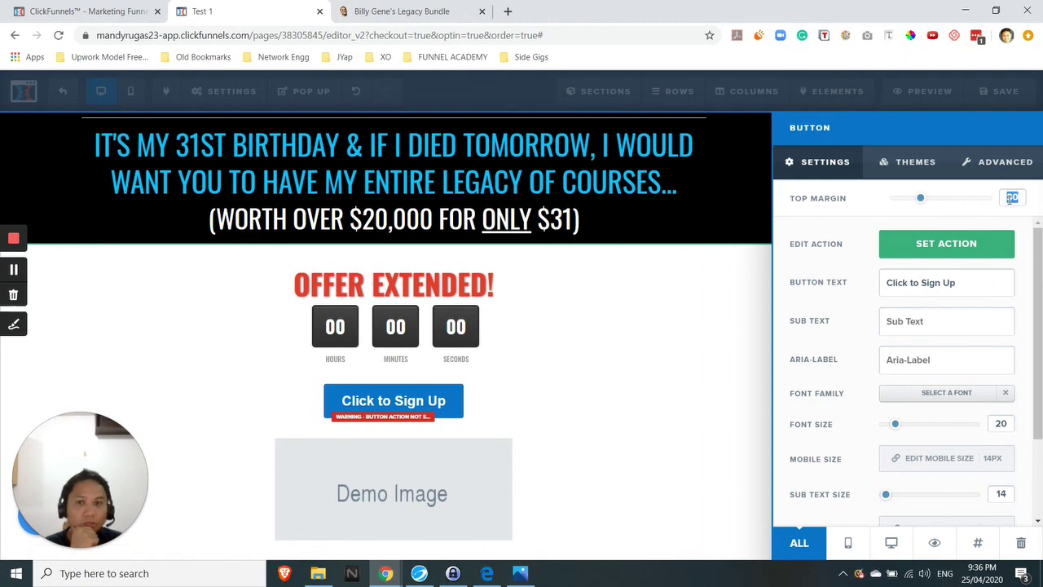
pyautogui.write('15')
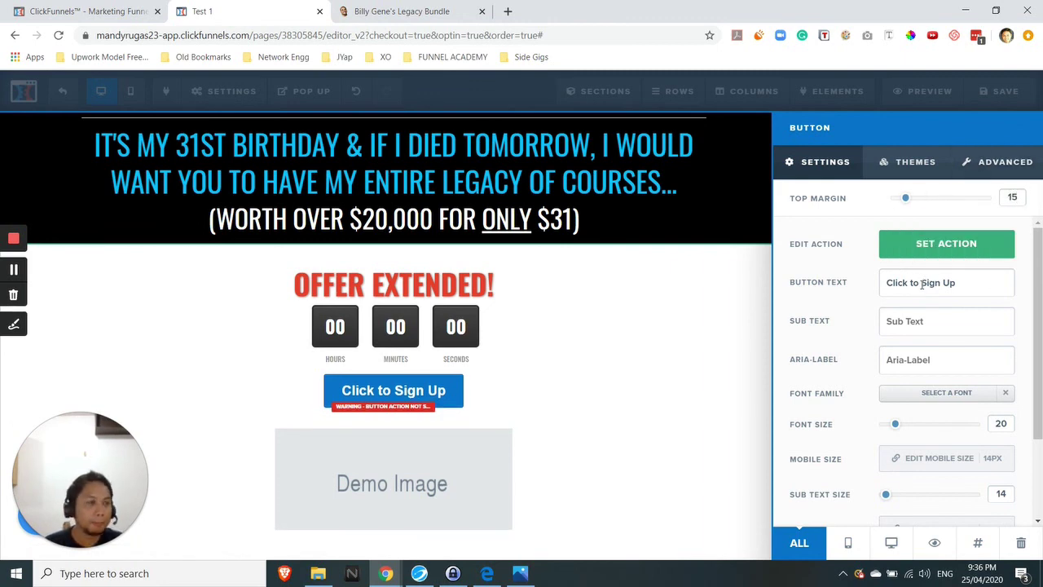
# Change the button text to "CLICK HERE TO GET INSTANT ACCESS TO BILLY'S LEGACY BUNDLE", matching the reference page.
pyautogui.click(347, 7)
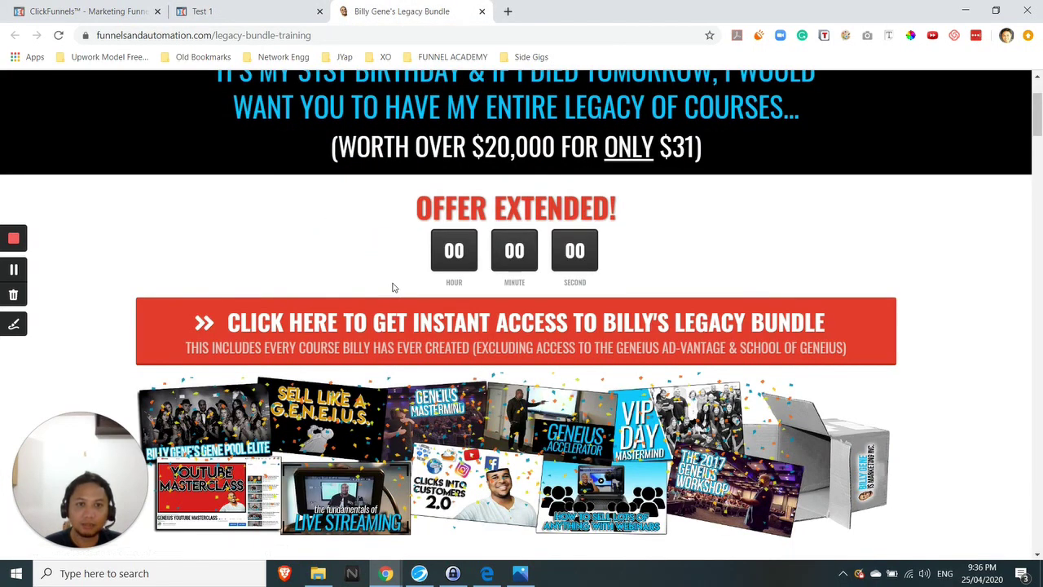
pyautogui.click(274, 6)
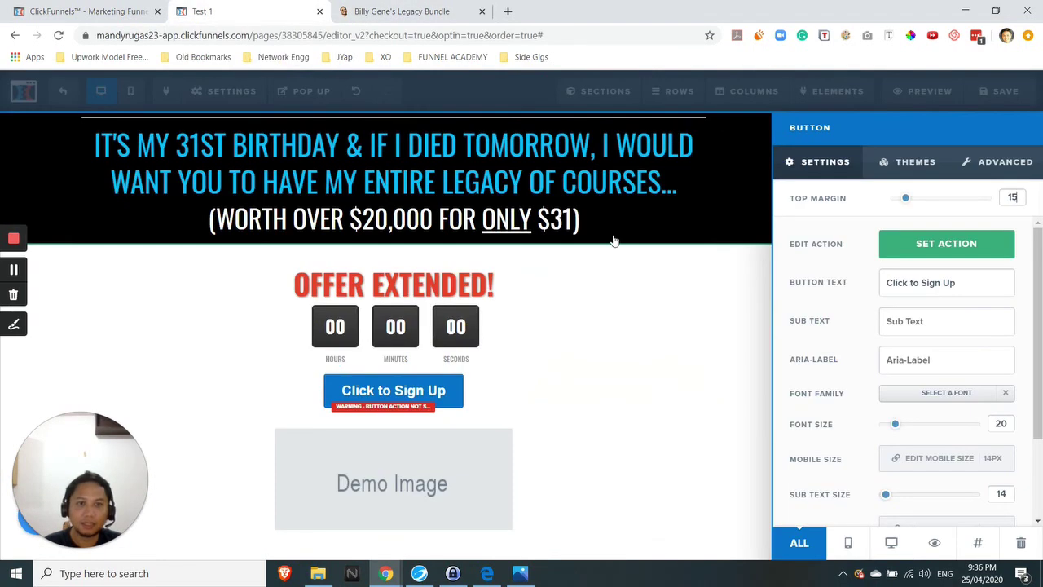
pyautogui.click(486, 573)
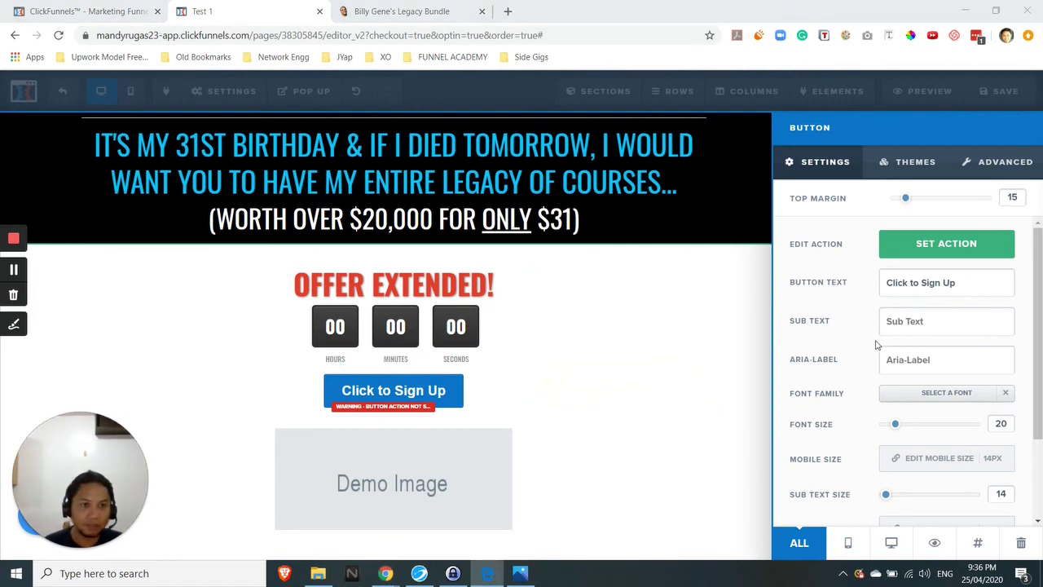
pyautogui.click(929, 283)
pyautogui.hotkey('ctrl', 'a')
pyautogui.write("CLICK HERE TO GET INSTANT ACCESS TO BILLY'S LEGACY BUNDLE")
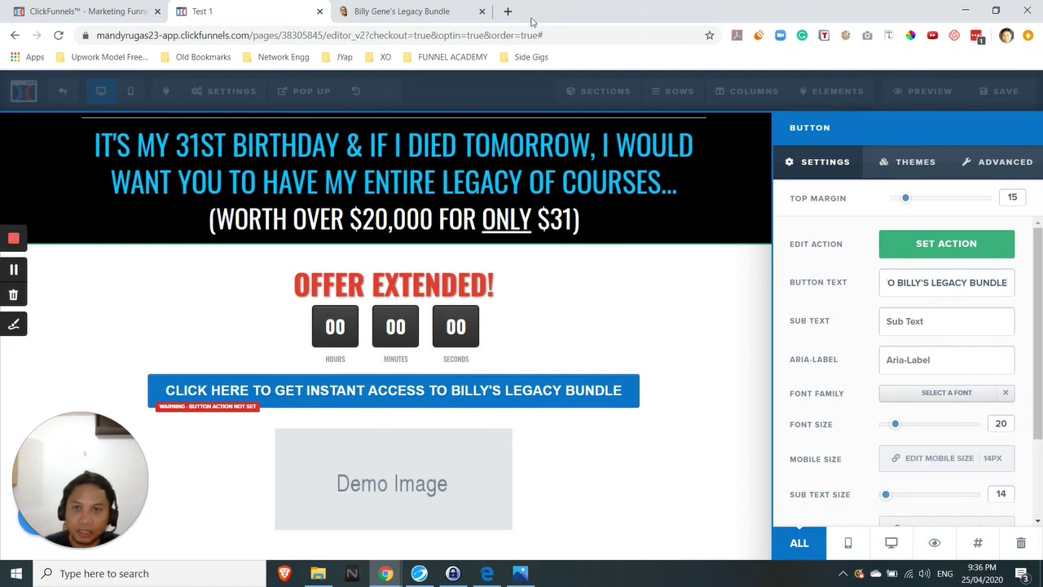
# Set the button's sub text to "THIS INCLUDES EVERY COURSE BILLY HAS EVER CREATED (EXCLUDING ACCESS TO THE GENEIUS AD-VANTAGE & SCHOOL OF GENEIUS)".
pyautogui.click(414, 9)
pyautogui.click(233, 10)
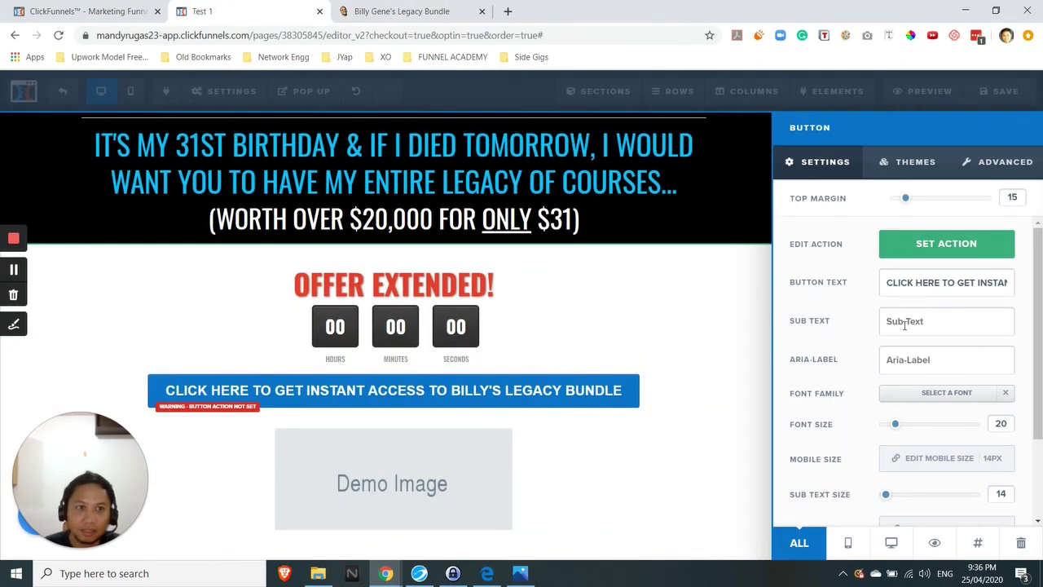
pyautogui.click(407, 10)
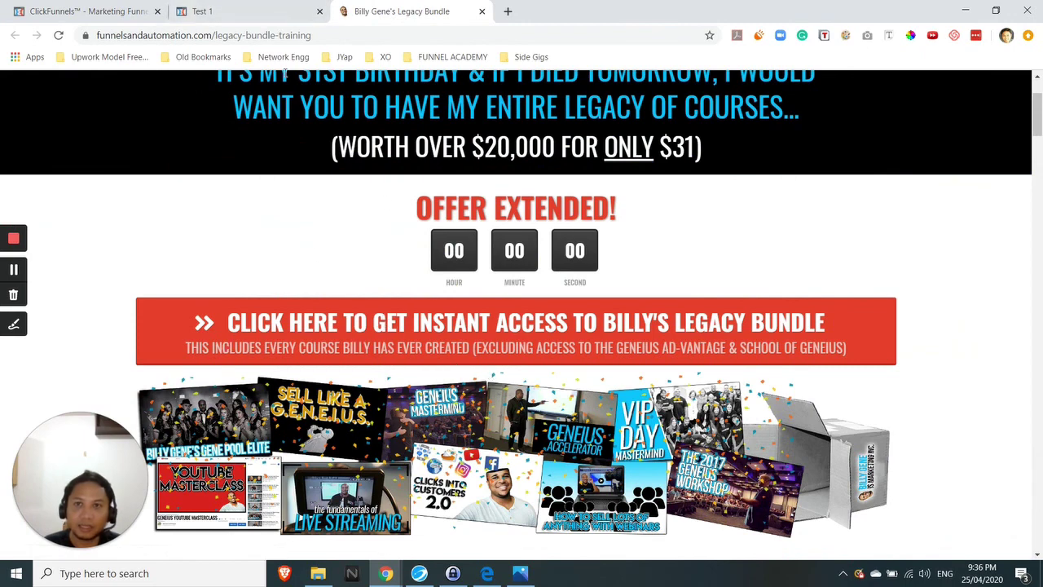
pyautogui.click(269, 10)
pyautogui.hotkey('alt', 'Tab')
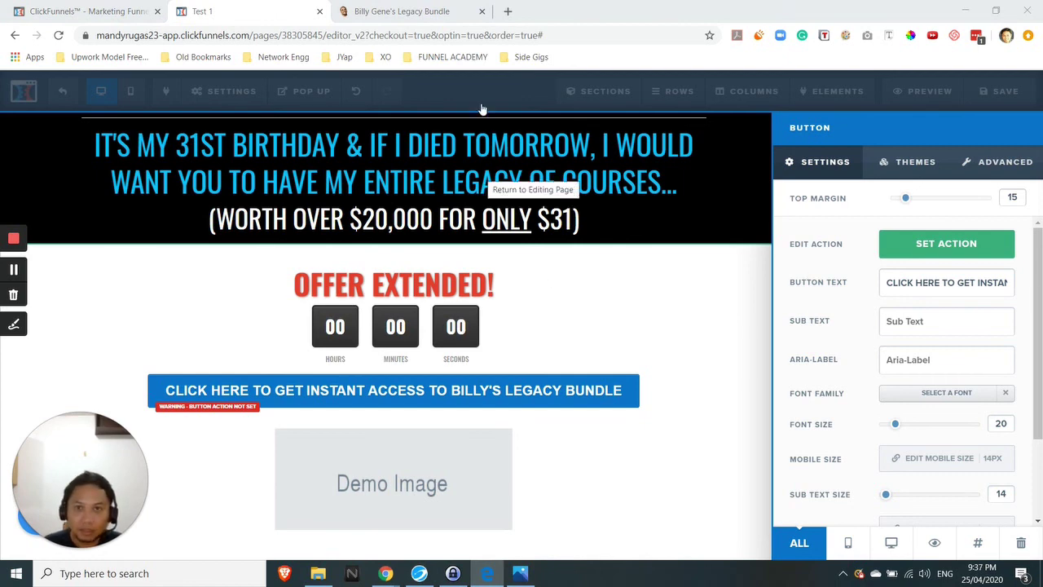
pyautogui.click(408, 11)
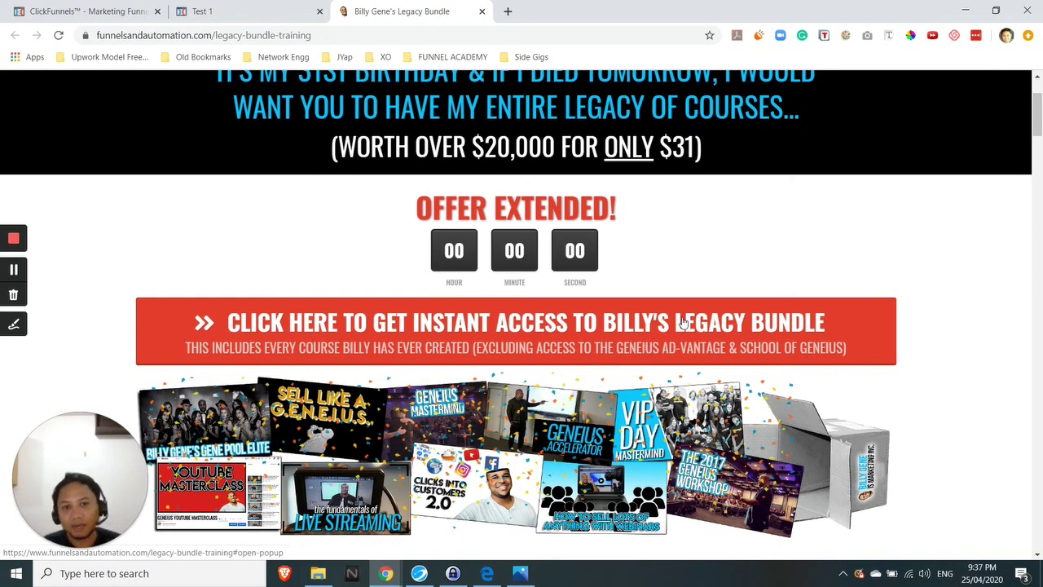
pyautogui.click(248, 11)
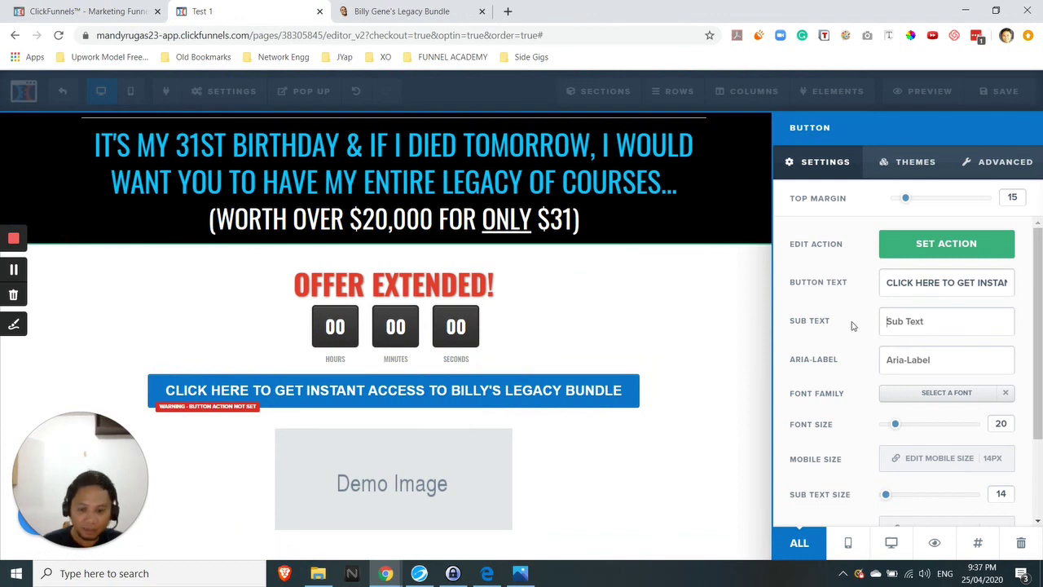
pyautogui.write('THIS INCLUDES EVERY COURSE BILLY HAS EVER CREATED (EXCLUDING ACCESS TO THE GENEIUS AD-VANTAGE & SCHOOL OF GENEIUS)')
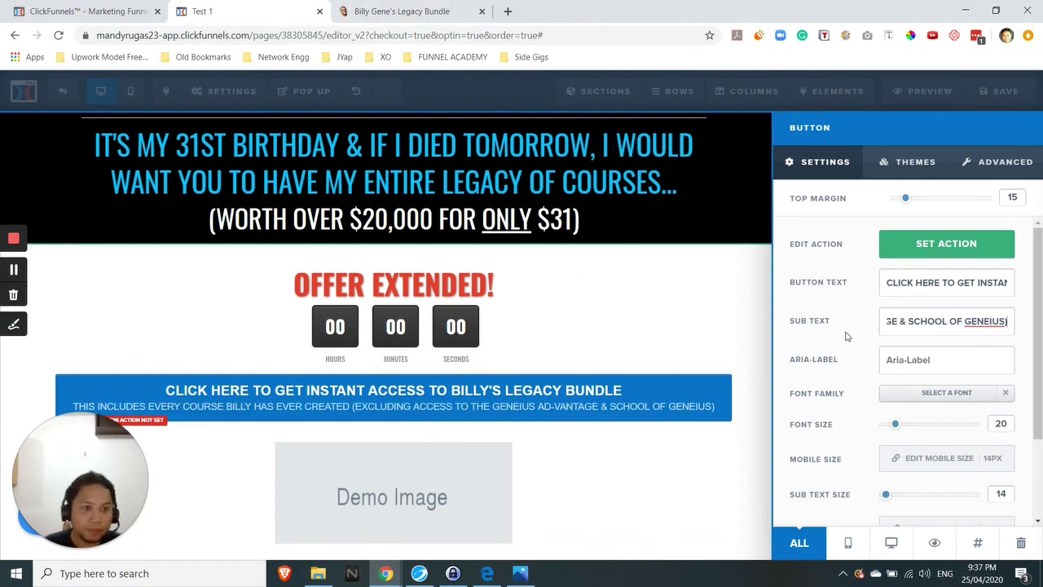
# Inspect the main text of the reference page's button and set the button's font size to 34.
pyautogui.scroll(-2, 845, 336)
pyautogui.scroll(2, 853, 337)
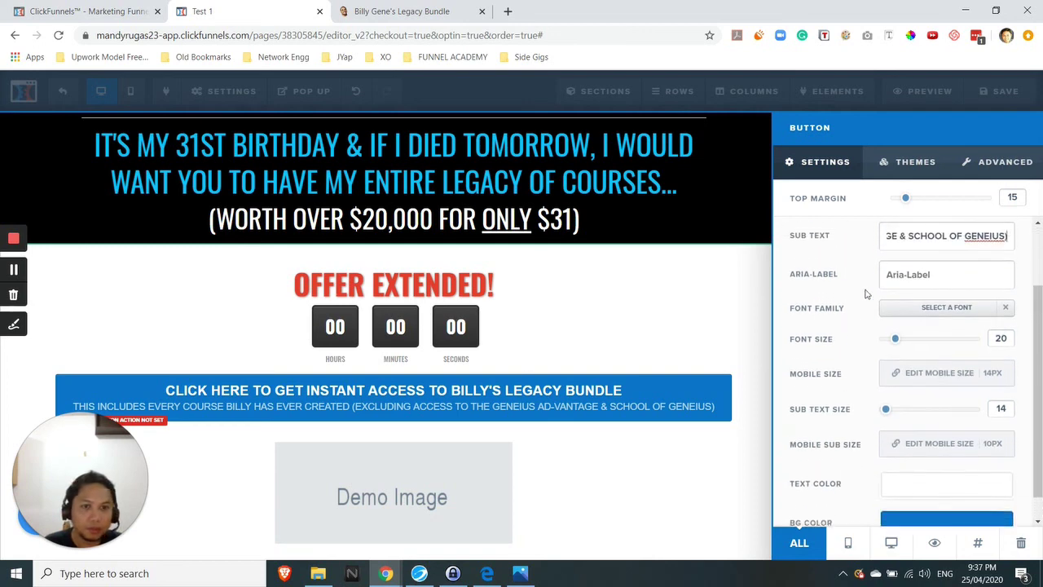
pyautogui.hotkey('ctrl', 'Tab')
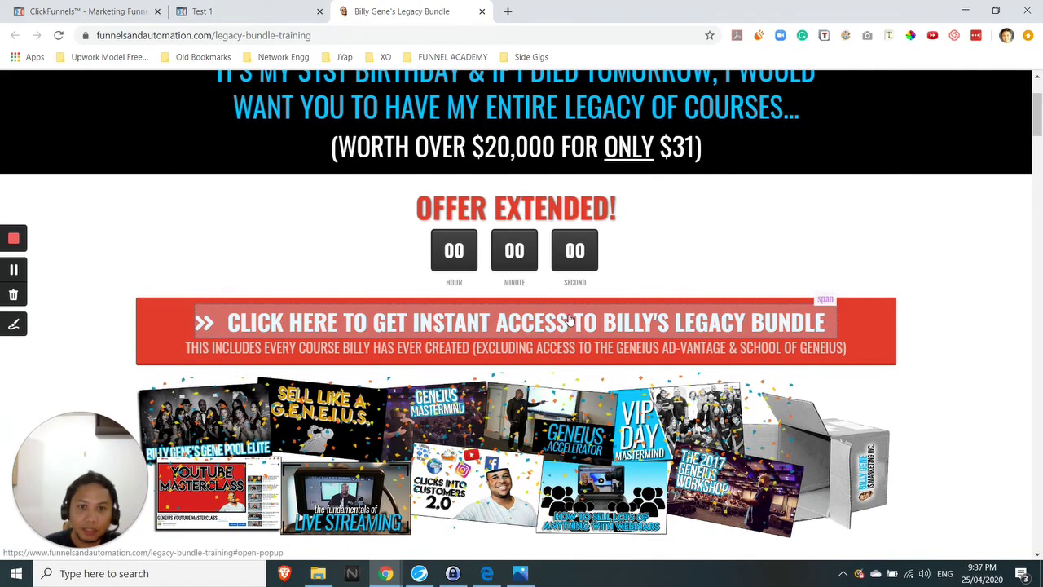
pyautogui.click(570, 320)
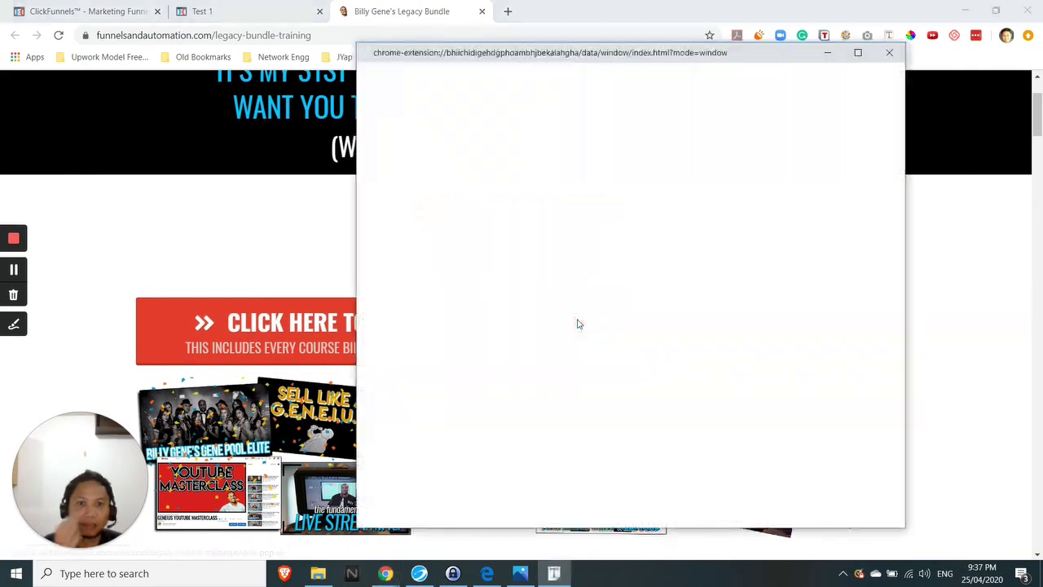
pyautogui.click(889, 52)
pyautogui.click(192, 11)
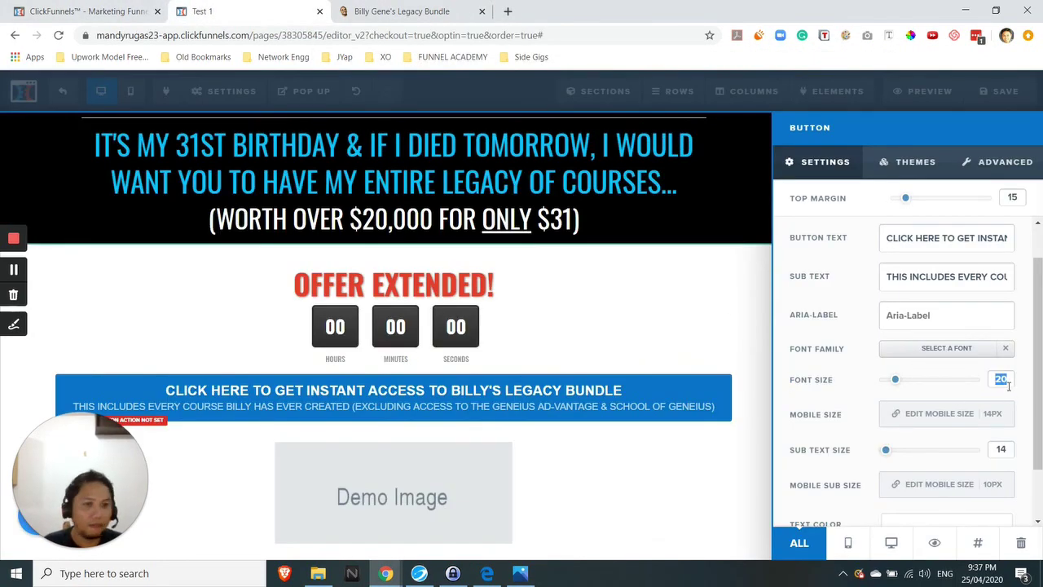
pyautogui.write('34')
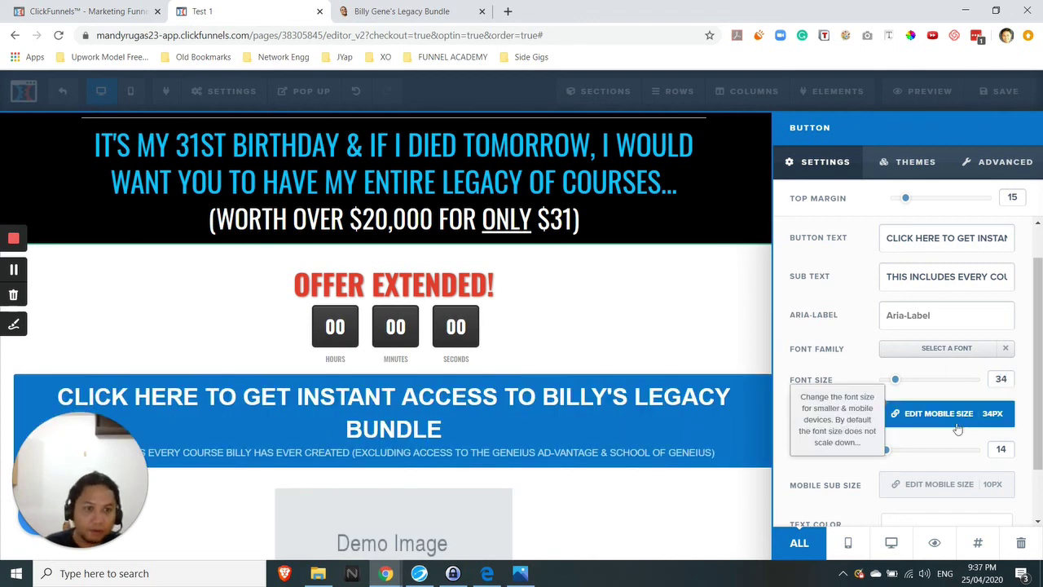
# Set the button's font family to Oswald and its mobile font size to 20px.
pyautogui.click(955, 349)
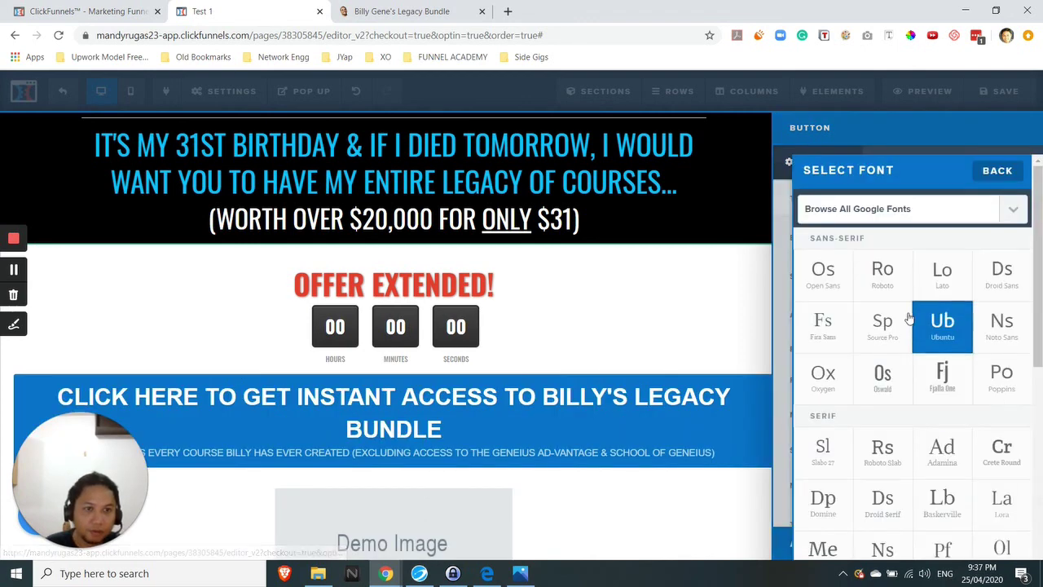
pyautogui.click(885, 379)
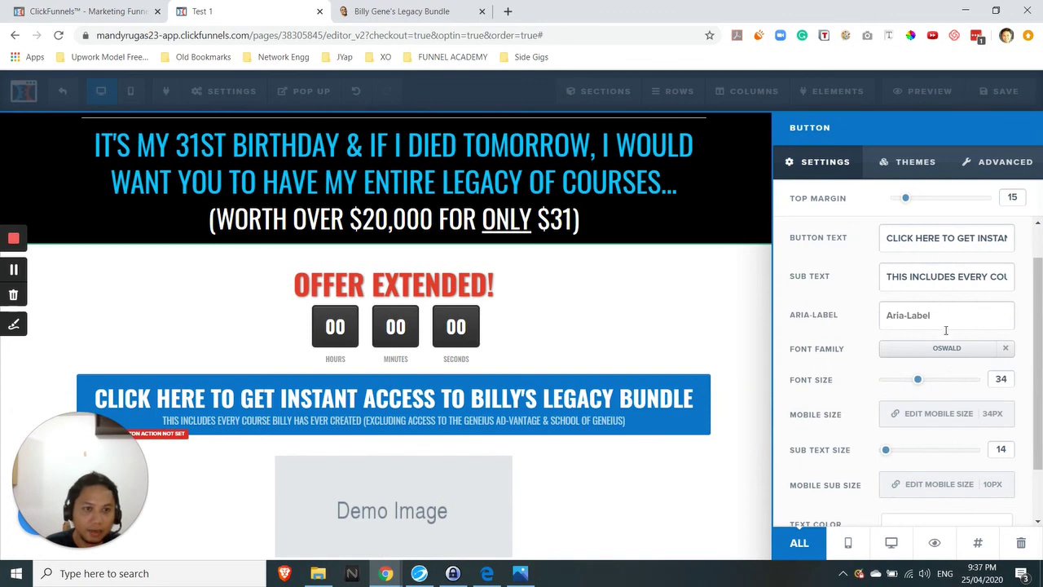
pyautogui.scroll(-1, 936, 367)
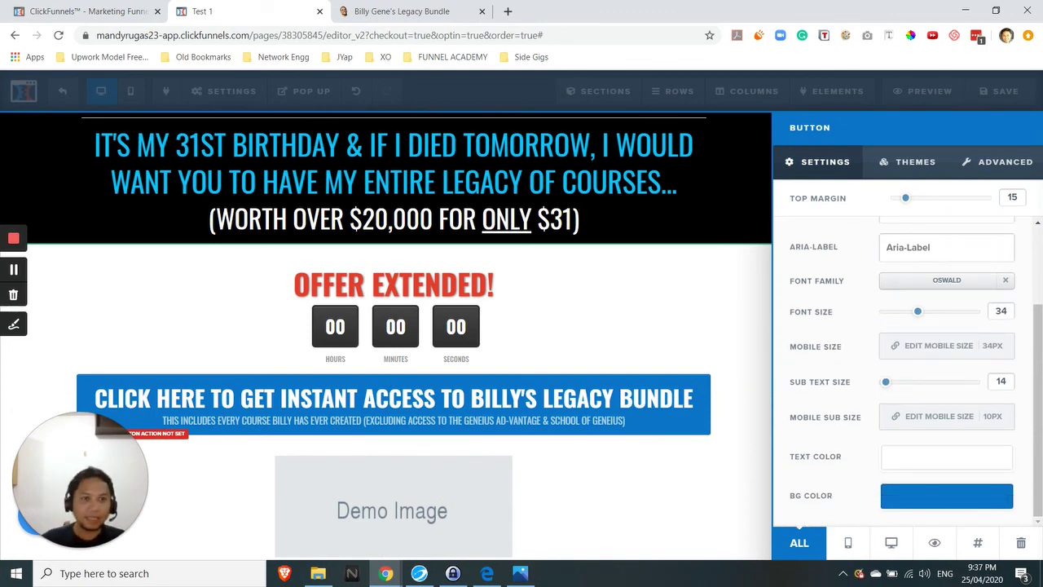
pyautogui.scroll(2, 928, 350)
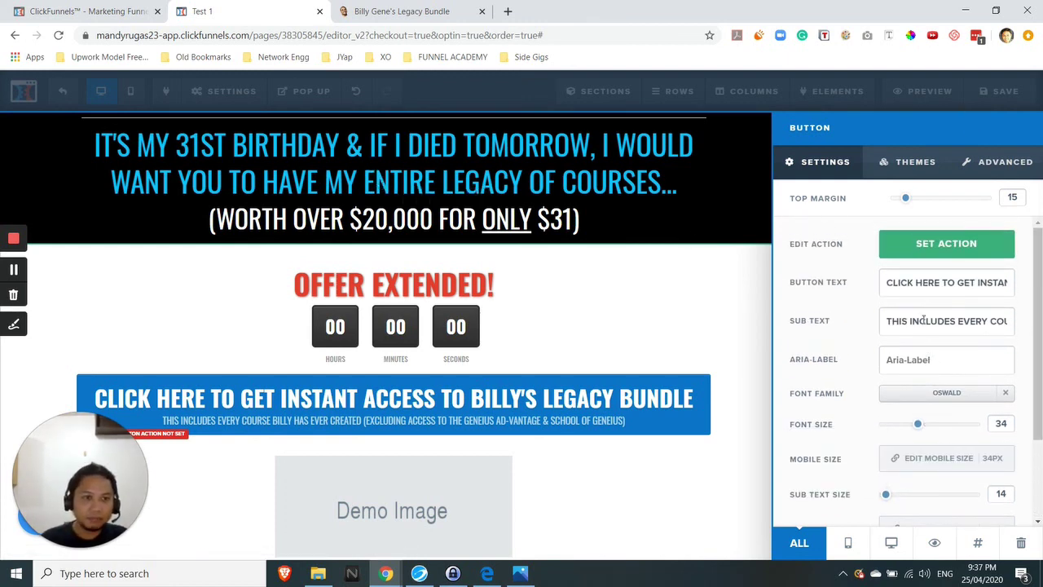
pyautogui.scroll(-3, 923, 320)
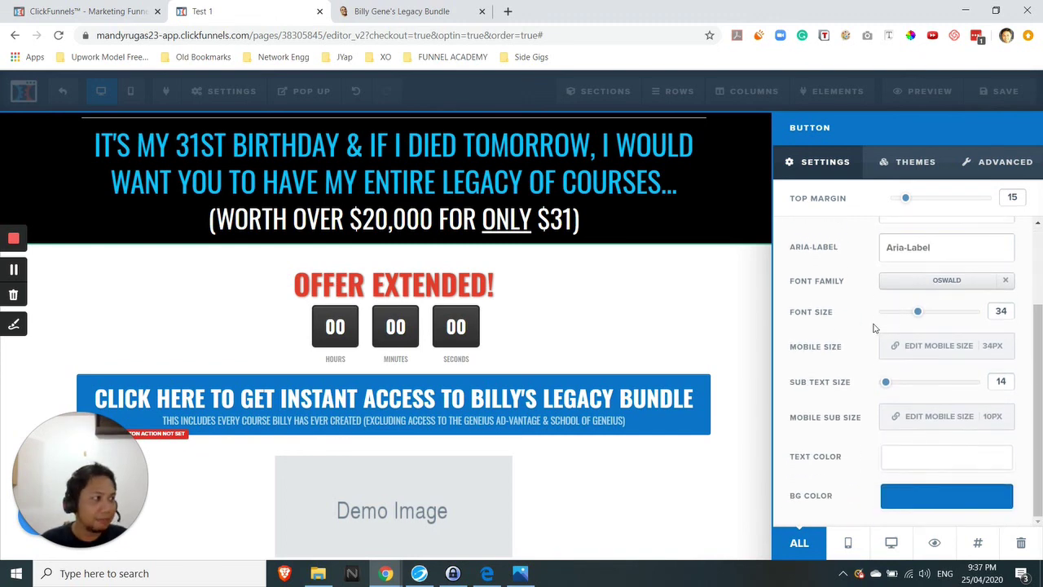
pyautogui.click(945, 342)
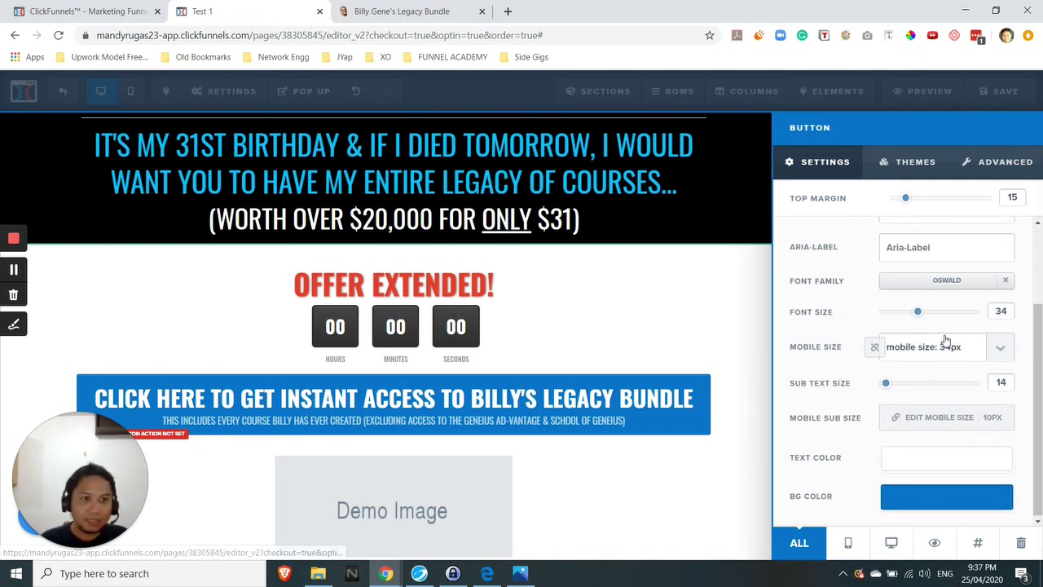
pyautogui.click(945, 342)
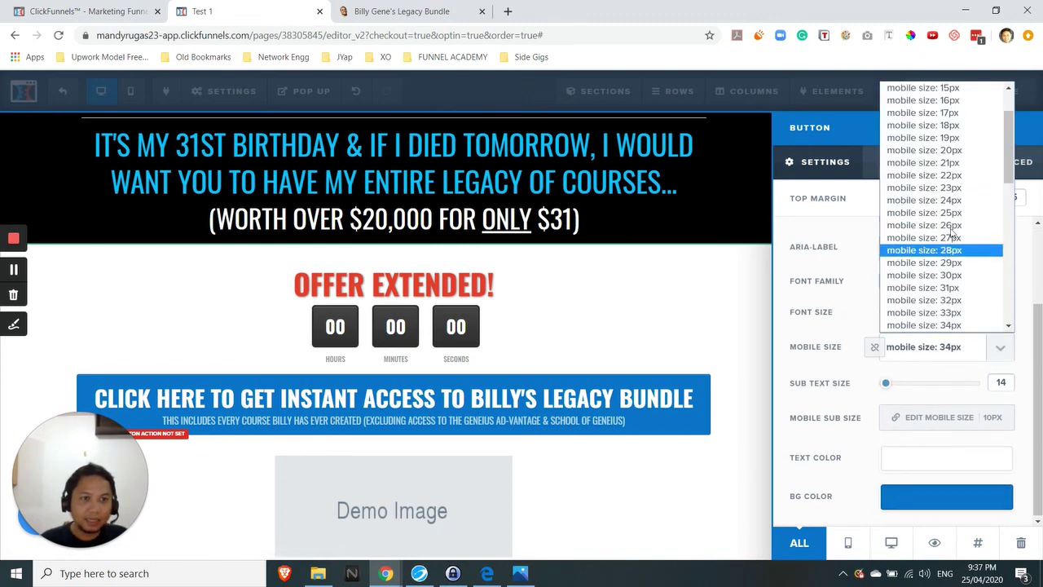
pyautogui.click(928, 152)
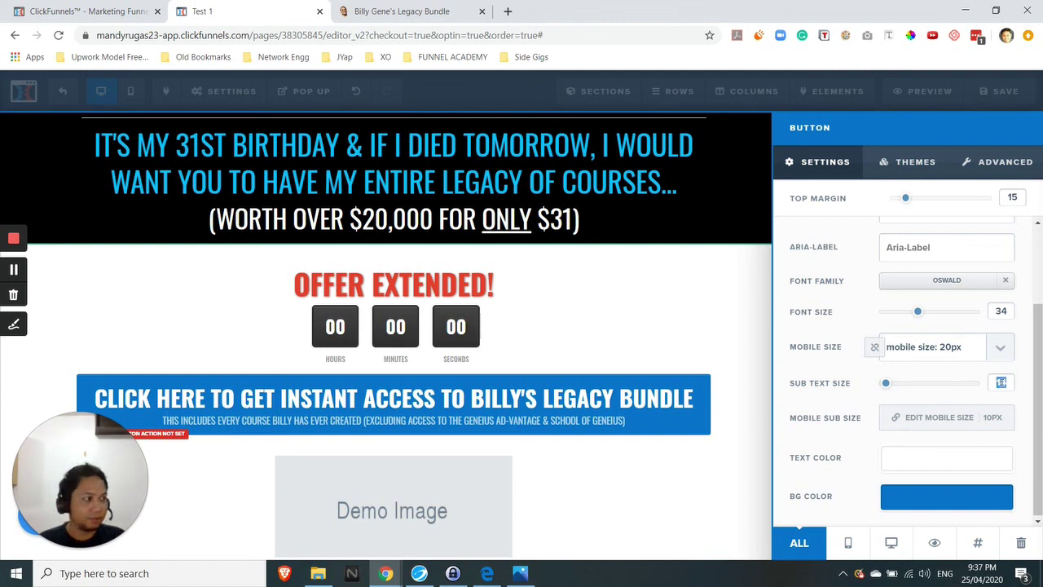
# Set the button's sub text size to 20 and check it against the font details of the reference button's sub text.
pyautogui.write('20')
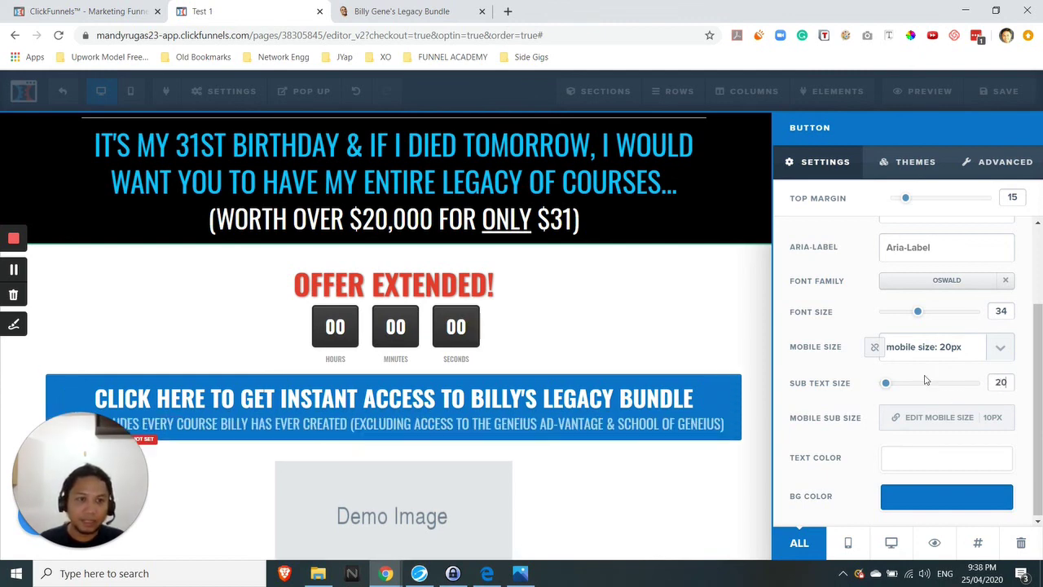
pyautogui.click(408, 12)
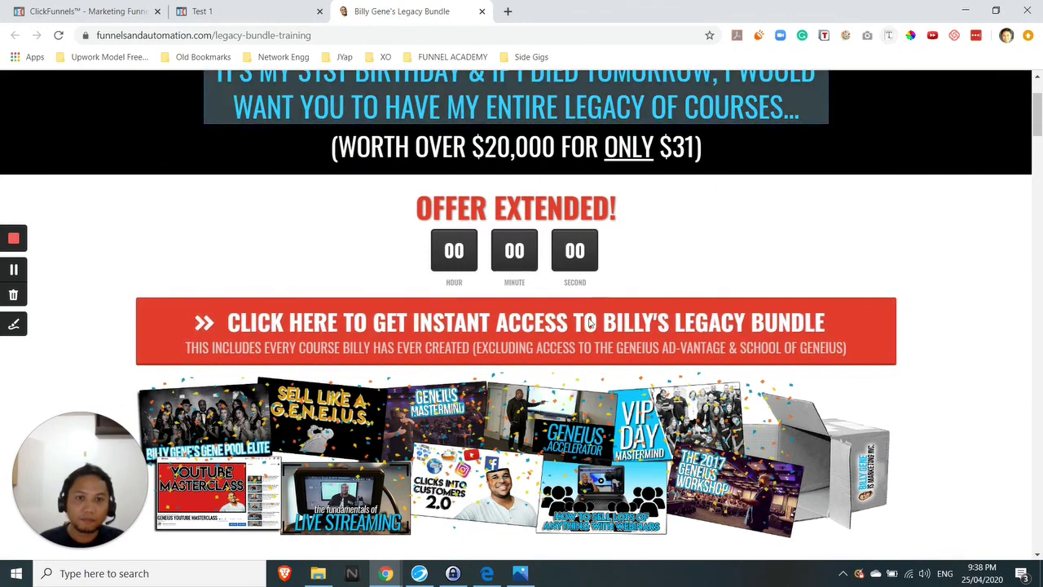
pyautogui.click(593, 350)
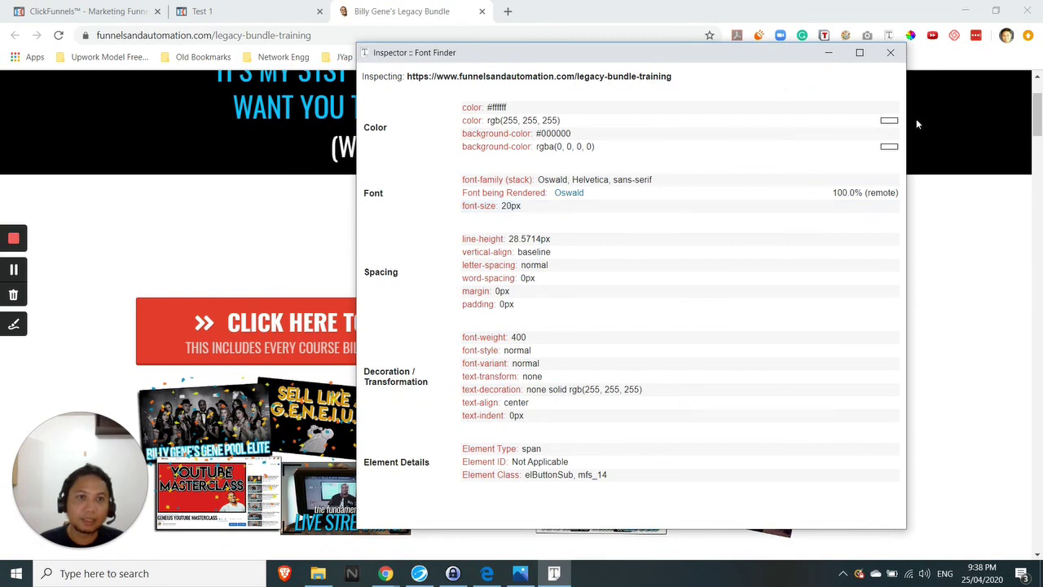
pyautogui.click(891, 52)
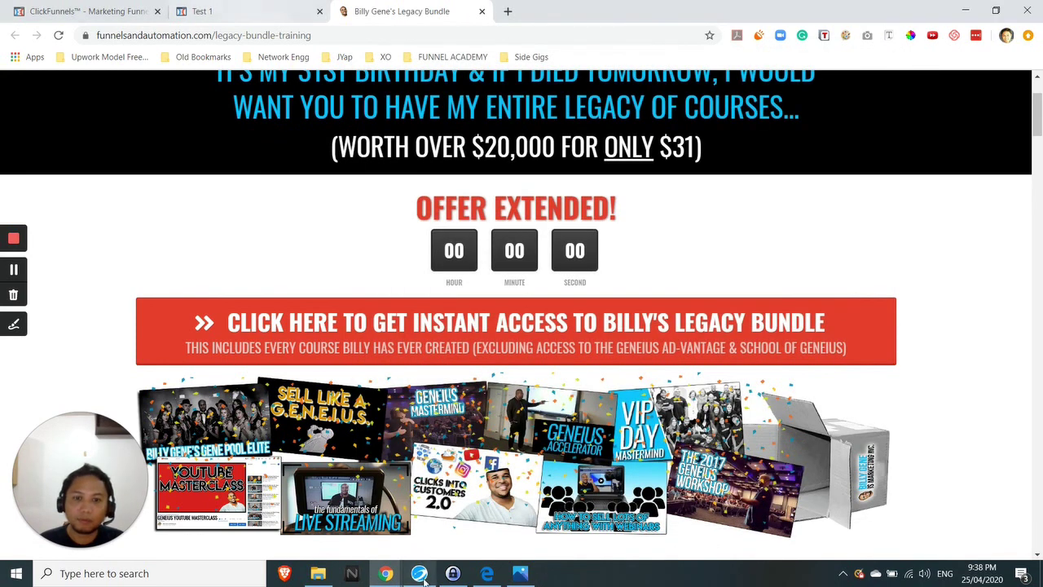
pyautogui.click(205, 8)
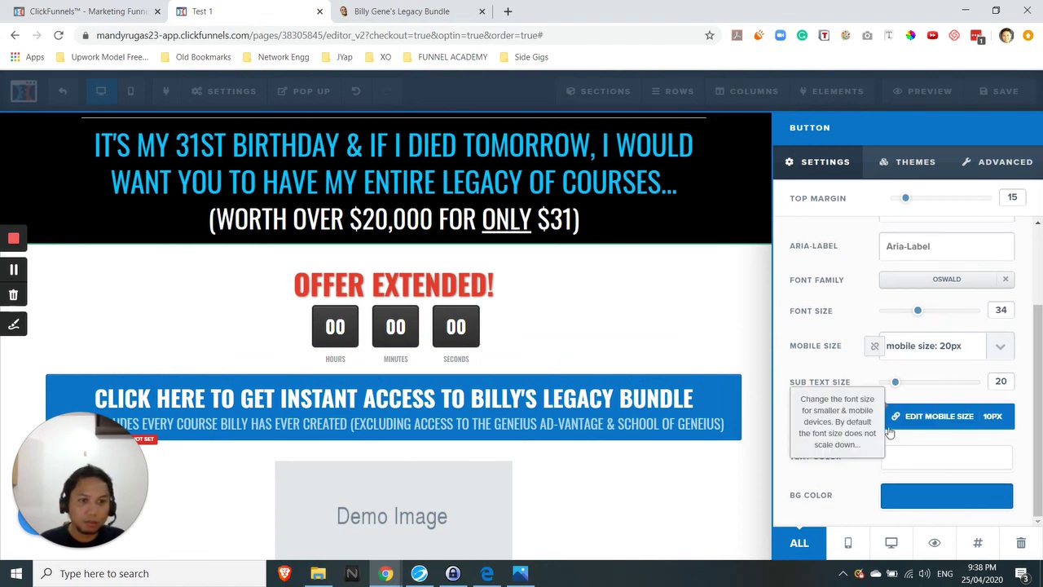
# Set the button's mobile sub text size to 14px.
pyautogui.click(939, 416)
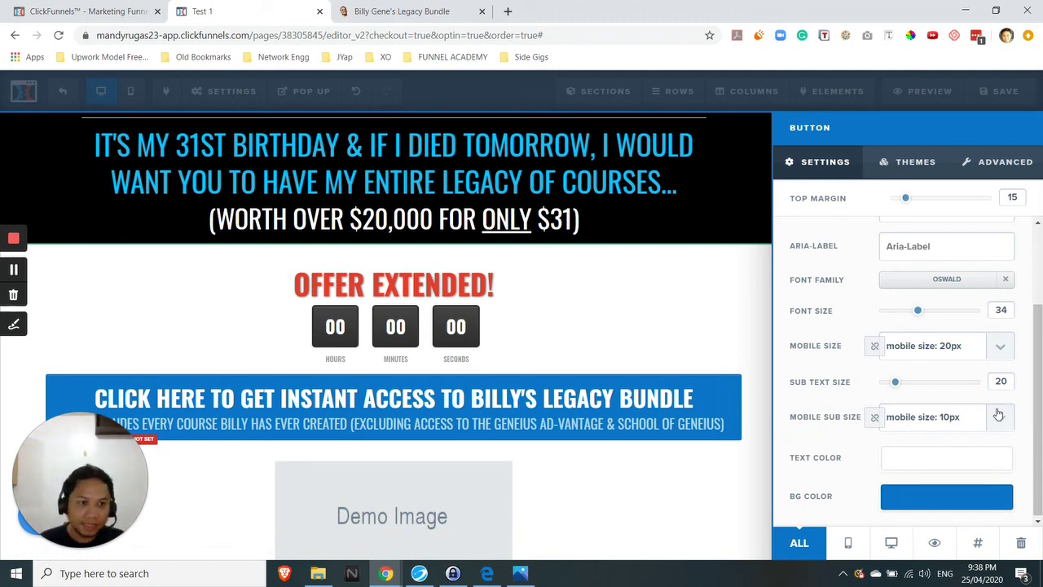
pyautogui.click(998, 415)
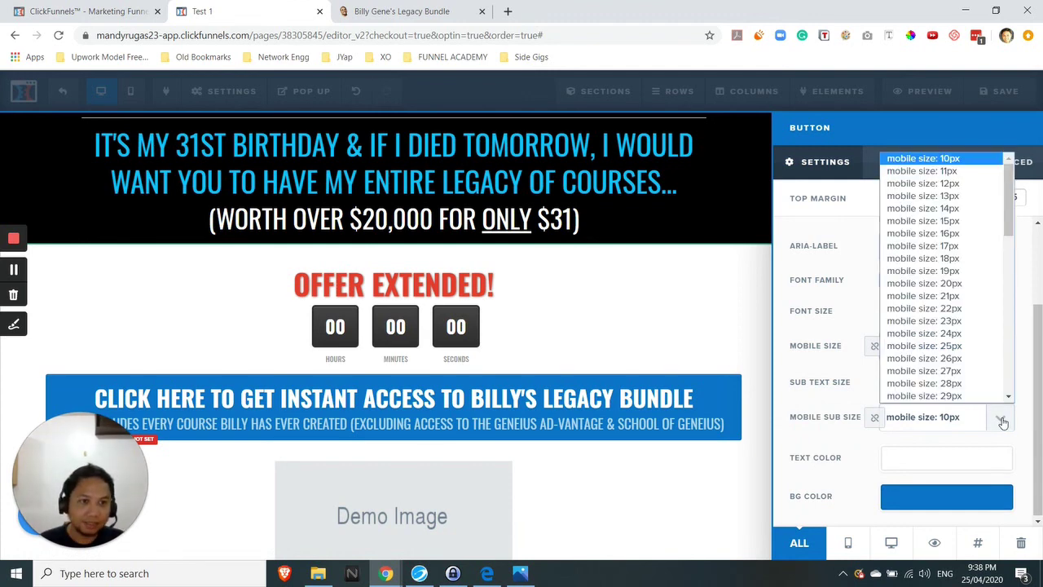
pyautogui.click(948, 208)
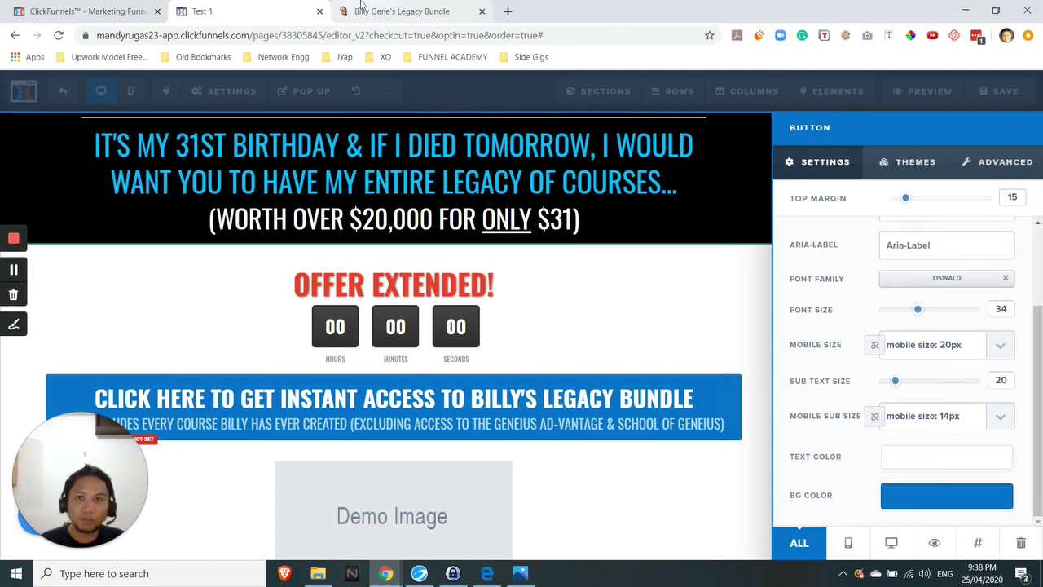
# Sample the reference button's red and set the button's background color to #e43b2c.
pyautogui.click(405, 12)
pyautogui.click(911, 35)
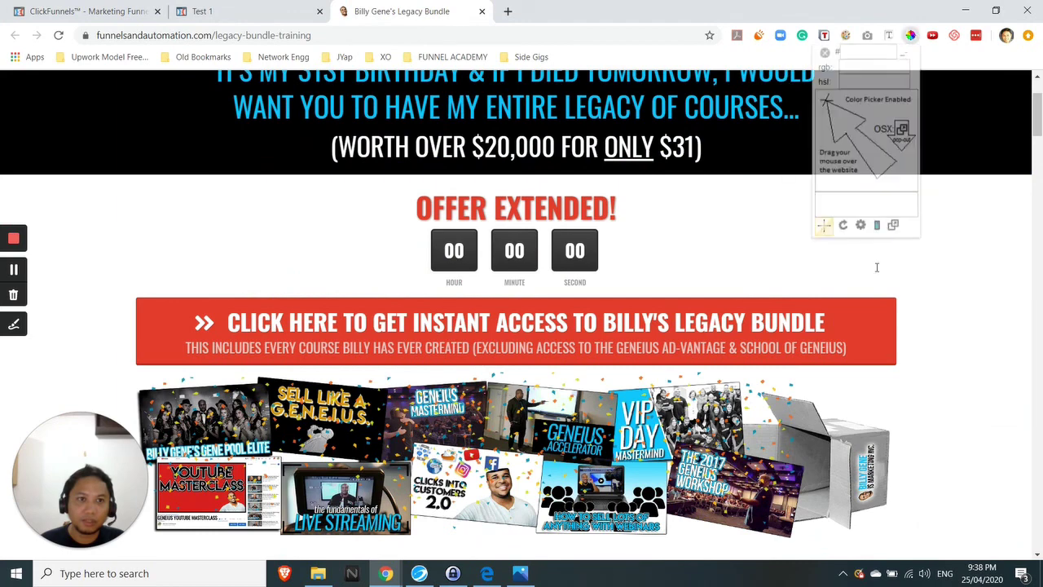
pyautogui.click(890, 336)
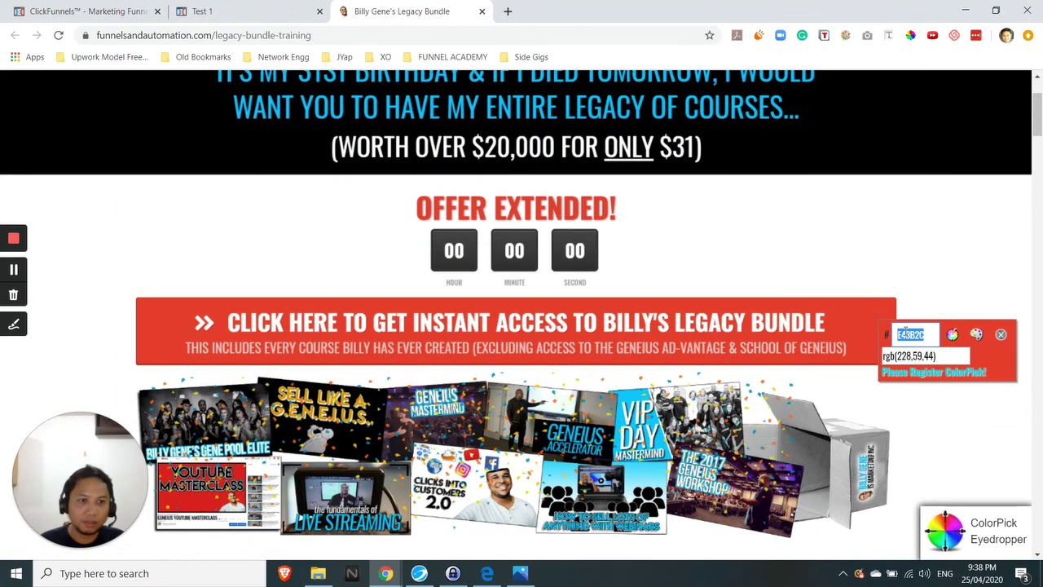
pyautogui.hotkey('ctrl', 'shift', 'Tab')
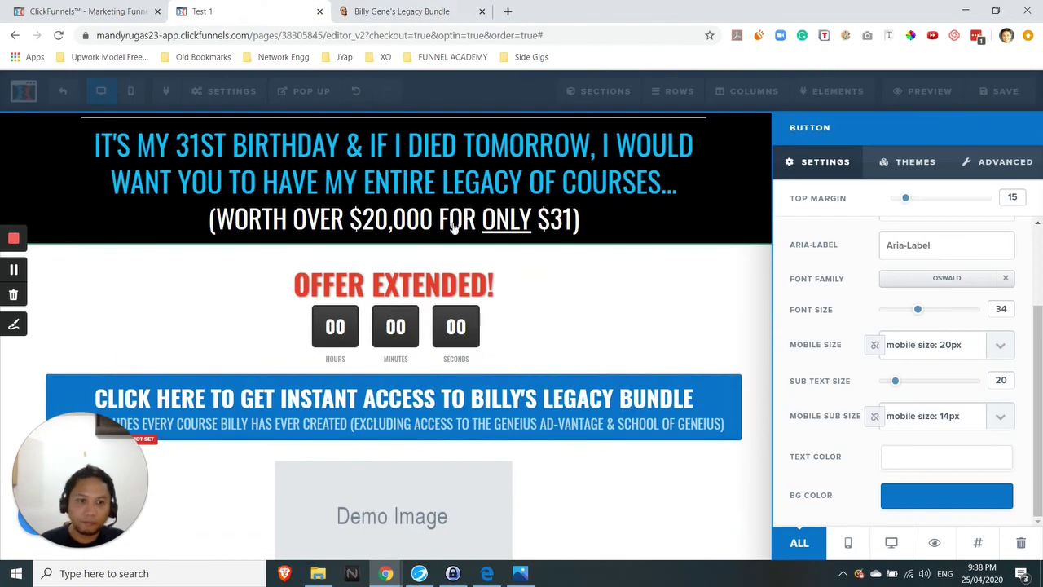
pyautogui.click(916, 511)
pyautogui.doubleClick(965, 465)
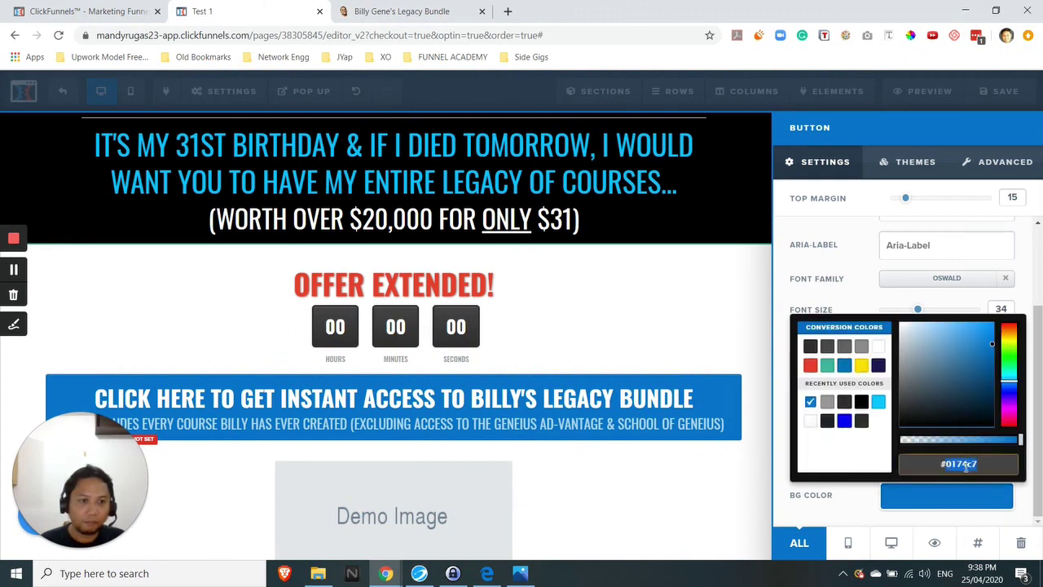
pyautogui.write('#e43b2c')
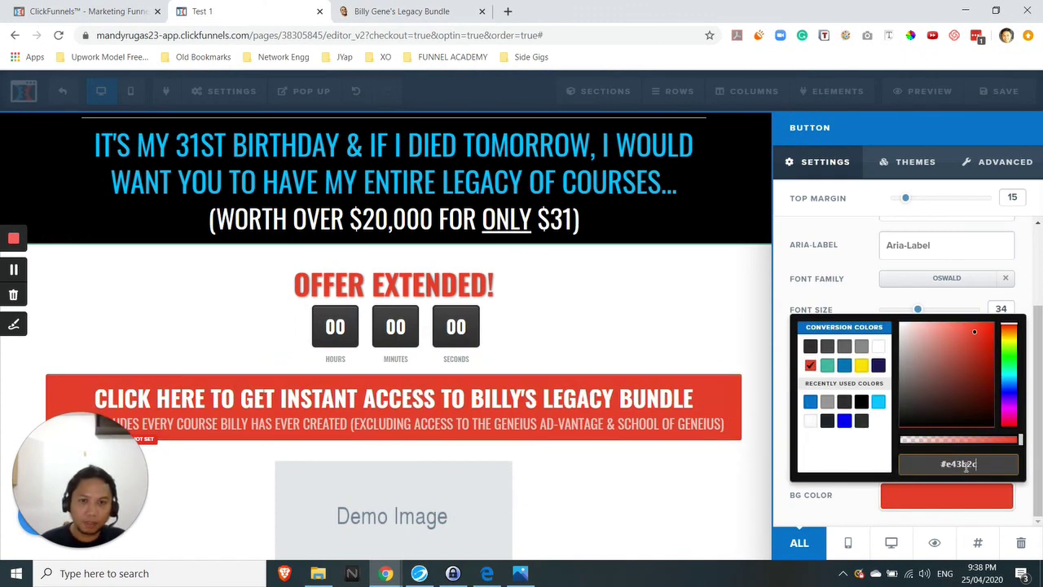
pyautogui.click(779, 383)
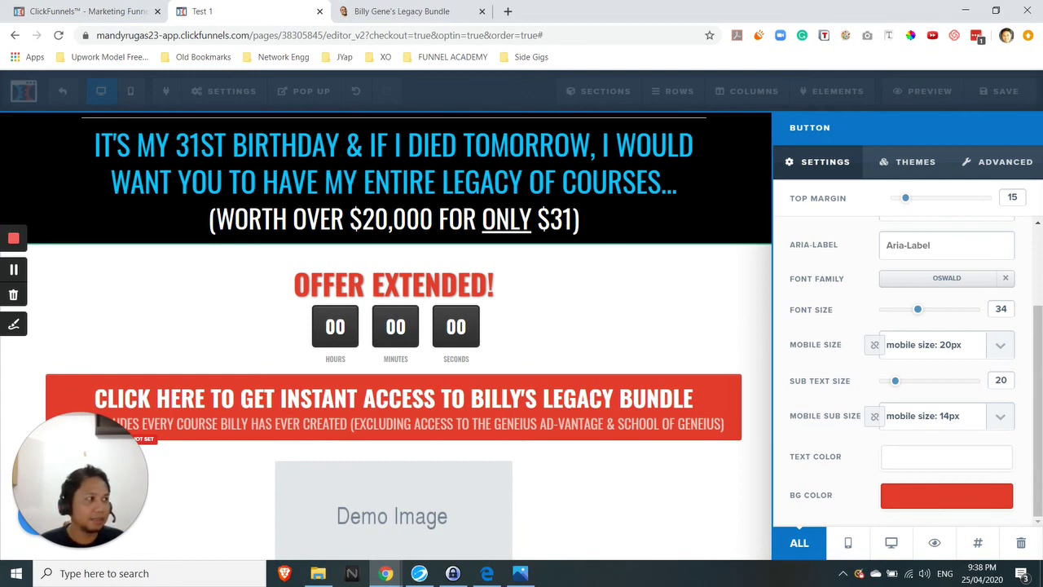
# Open the button's theme choices and examine the reference page's button styling for comparison.
pyautogui.scroll(3, 909, 326)
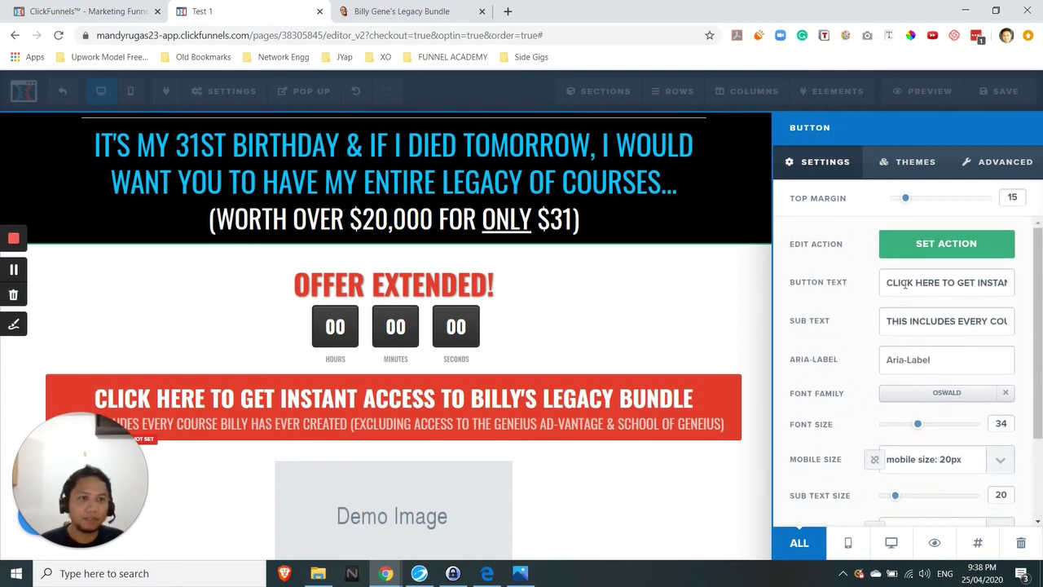
pyautogui.click(904, 167)
pyautogui.click(487, 573)
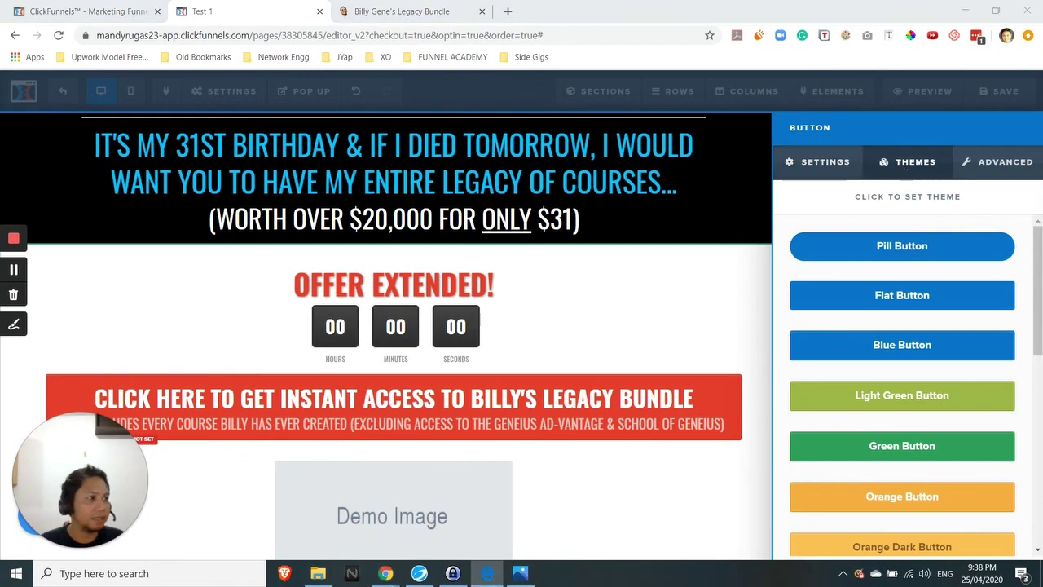
pyautogui.click(404, 11)
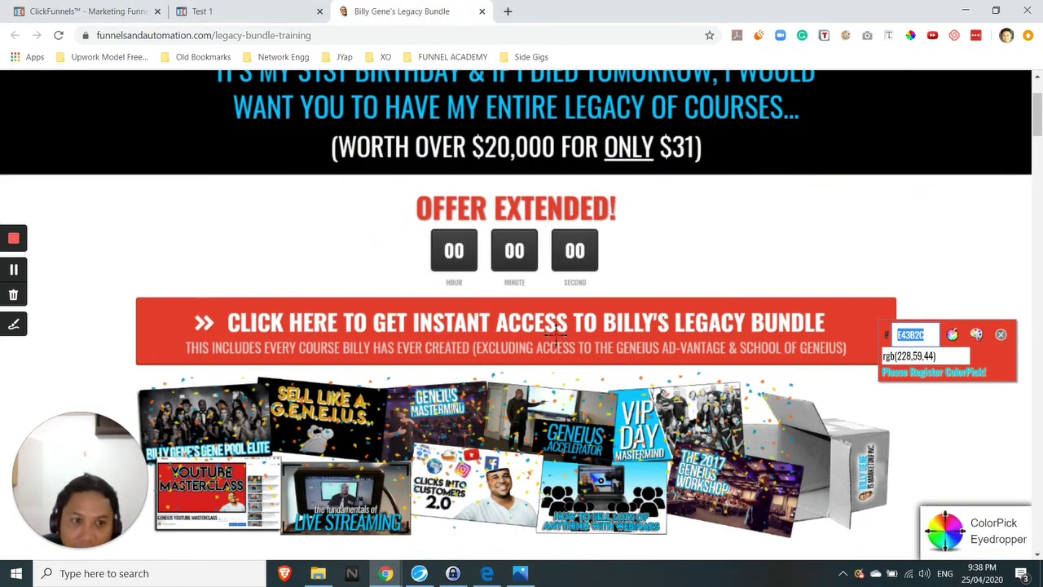
pyautogui.click(244, 11)
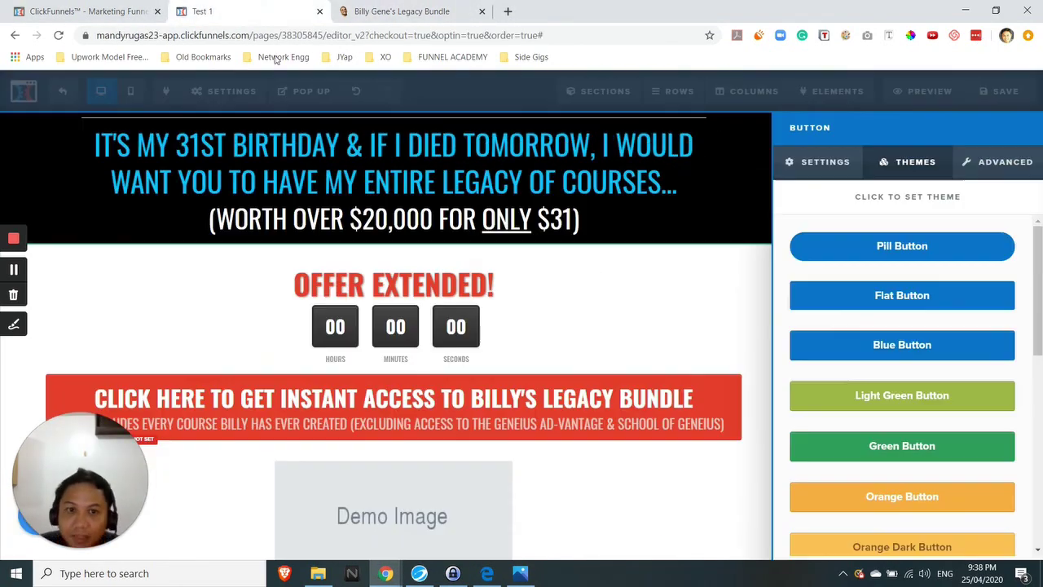
pyautogui.click(403, 11)
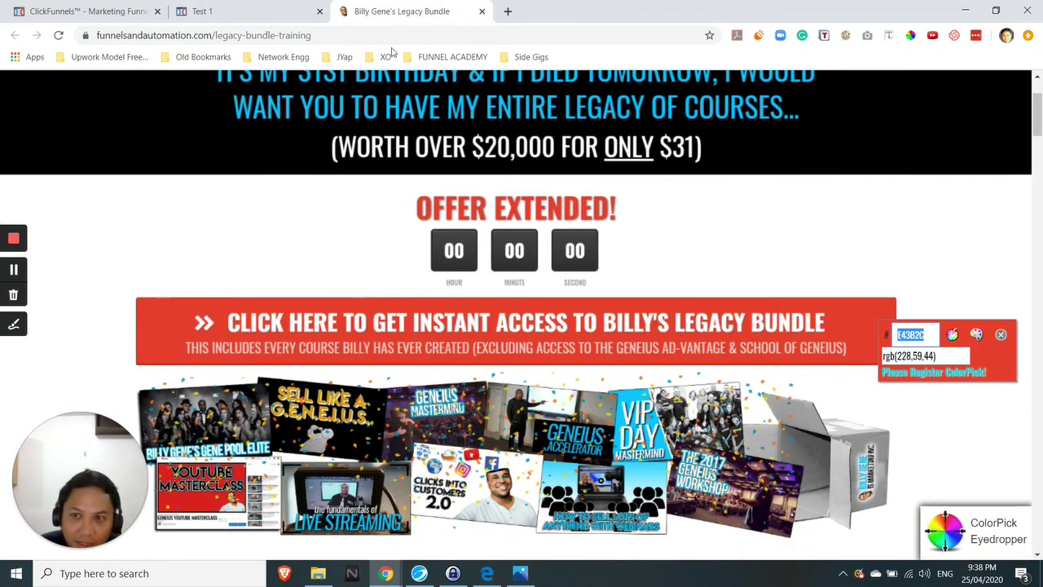
pyautogui.click(229, 12)
# Browse the available button themes and apply the Orange 3D Button theme to the call-to-action button.
pyautogui.scroll(-3, 870, 408)
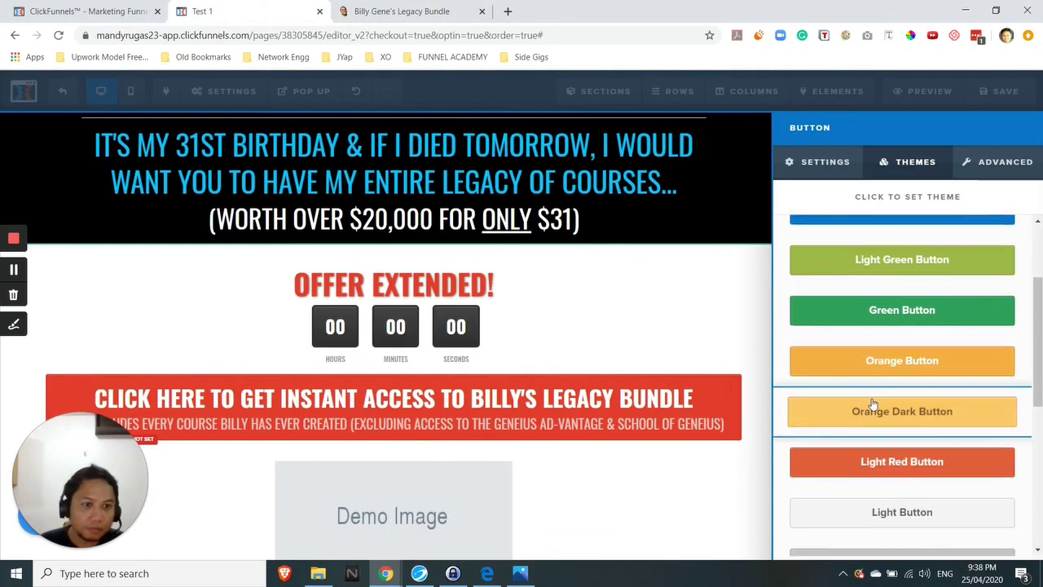
pyautogui.scroll(-3, 872, 404)
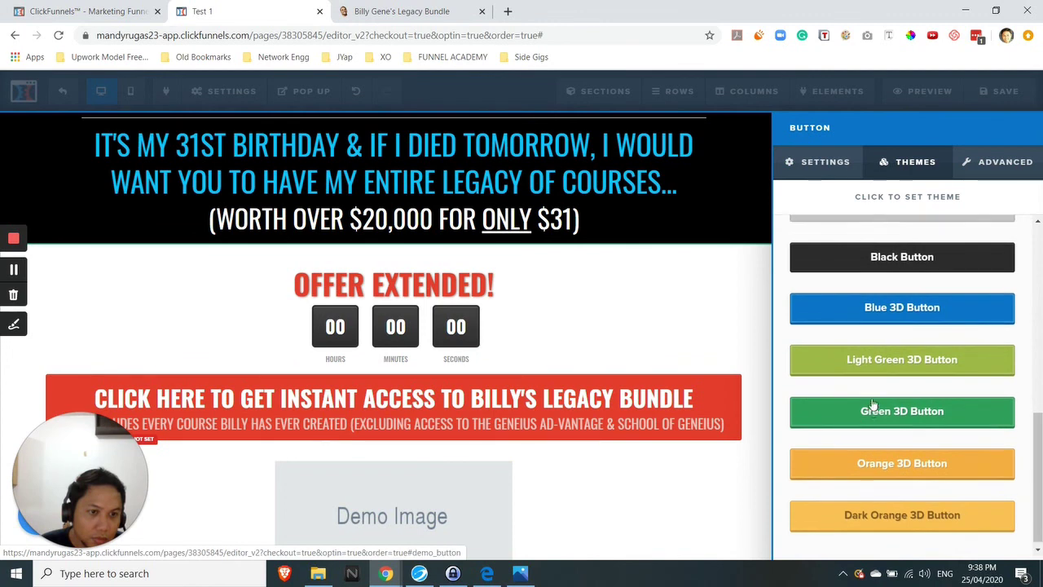
pyautogui.scroll(5, 872, 403)
pyautogui.scroll(2, 872, 404)
pyautogui.scroll(-6, 880, 457)
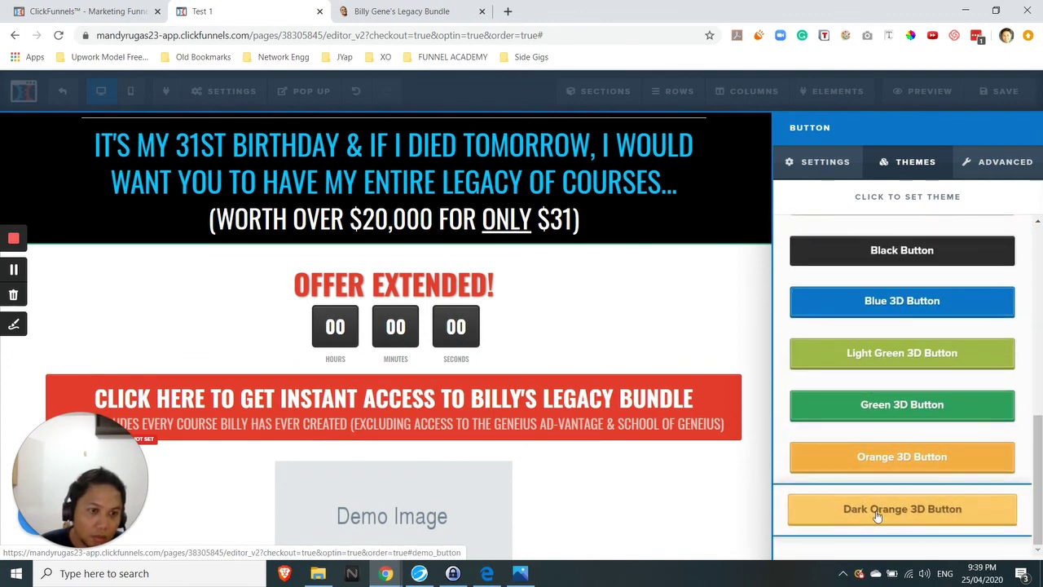
pyautogui.scroll(10, 849, 439)
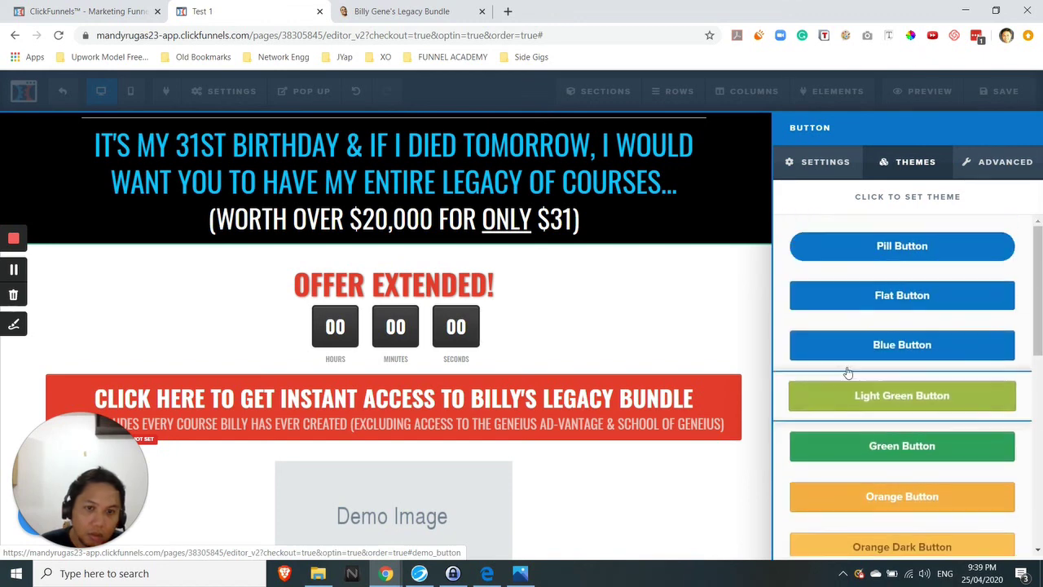
pyautogui.scroll(-8, 862, 377)
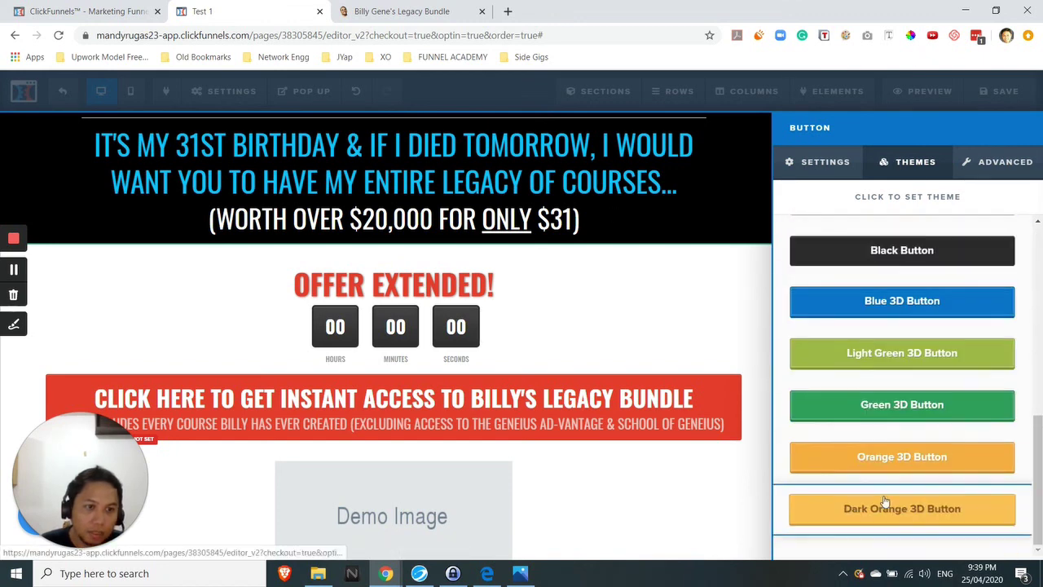
pyautogui.click(890, 462)
pyautogui.scroll(5, 916, 254)
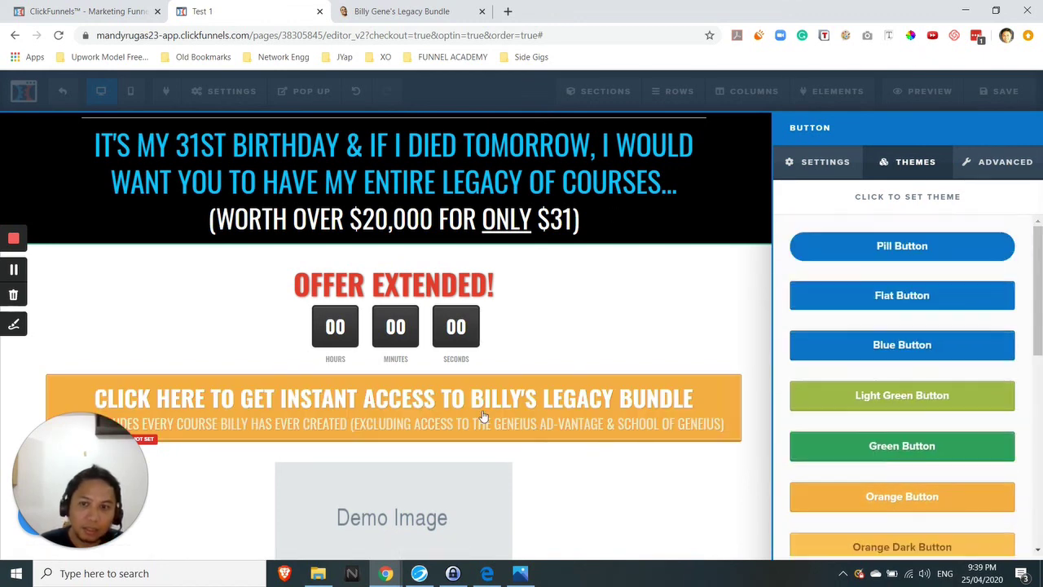
# Compare the themed button with the reference and reset the call-to-action button's background color to #e43b2c.
pyautogui.click(401, 12)
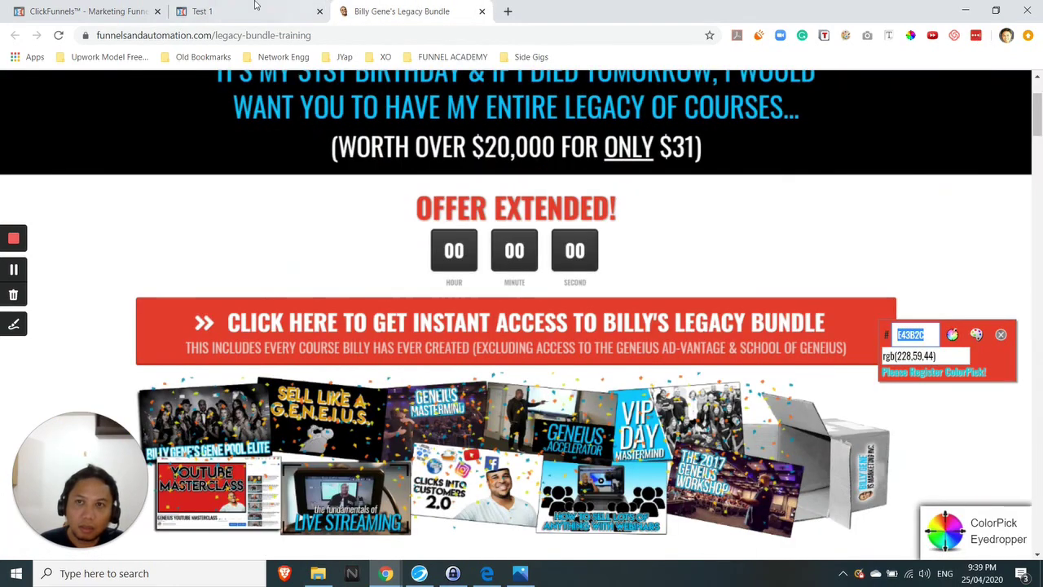
pyautogui.click(204, 11)
pyautogui.click(811, 167)
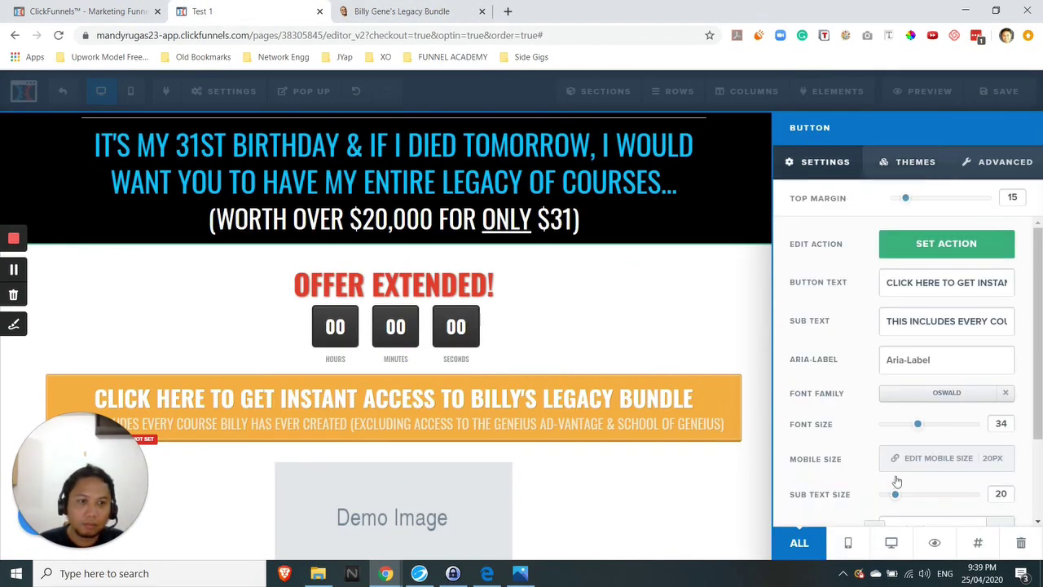
pyautogui.scroll(-2, 952, 480)
pyautogui.click(943, 494)
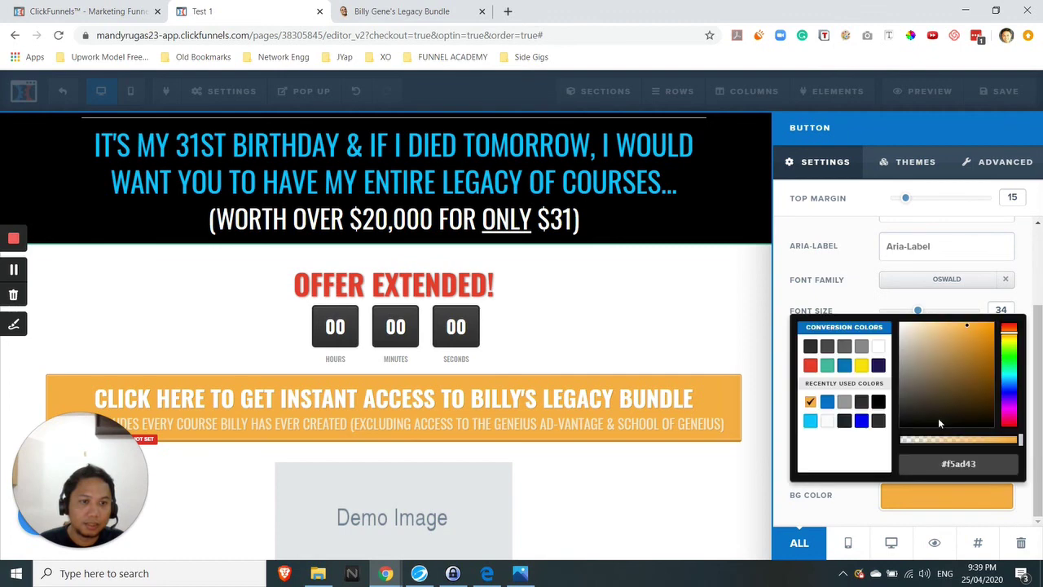
pyautogui.click(960, 463)
pyautogui.write('#e43b2c')
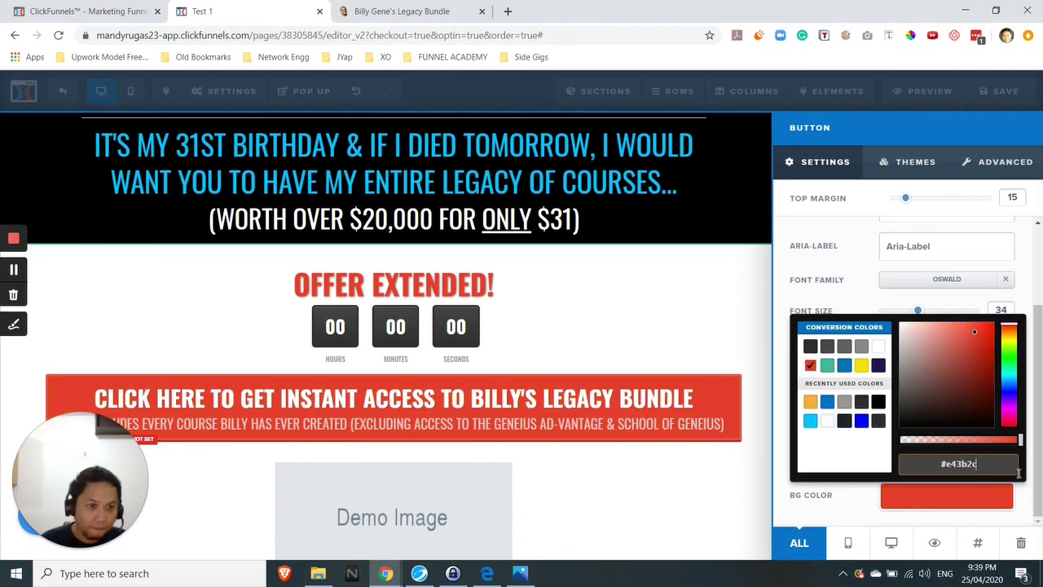
pyautogui.click(760, 389)
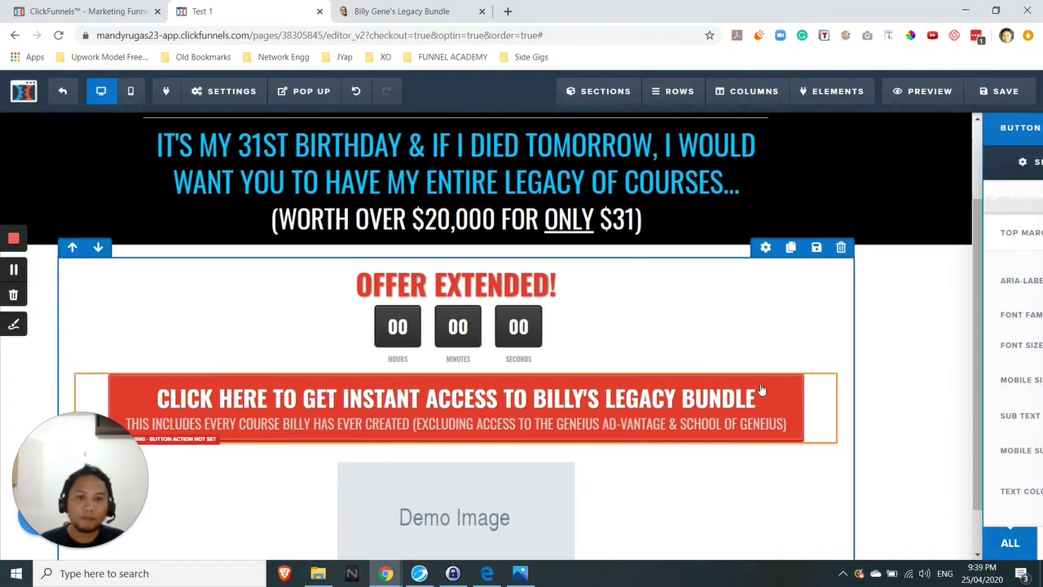
# Dismiss the color sampler on the reference page and compare the reference button's styling with the recreated call-to-action button.
pyautogui.click(442, 11)
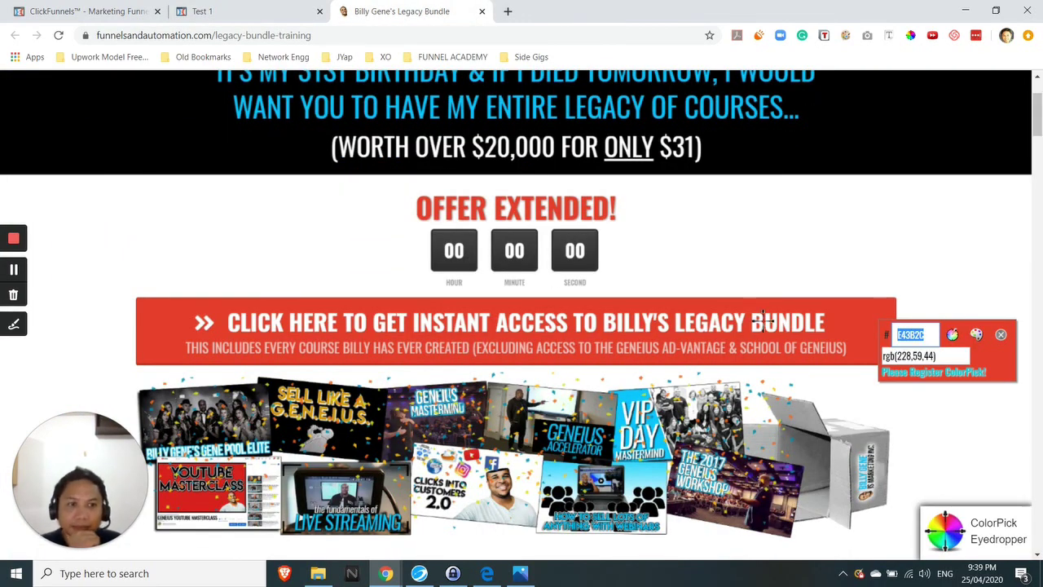
pyautogui.click(1001, 335)
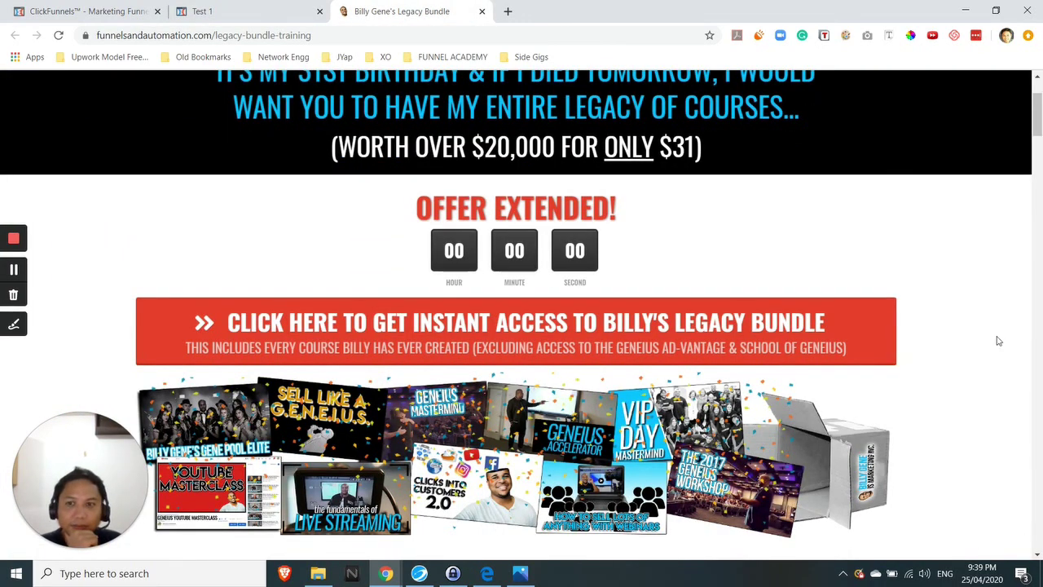
pyautogui.click(246, 6)
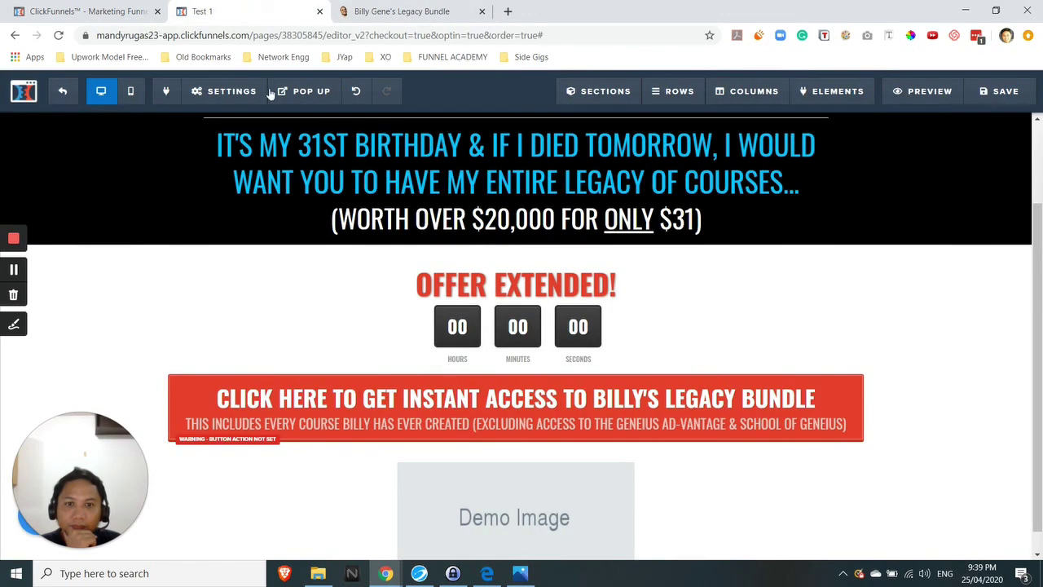
pyautogui.click(362, 10)
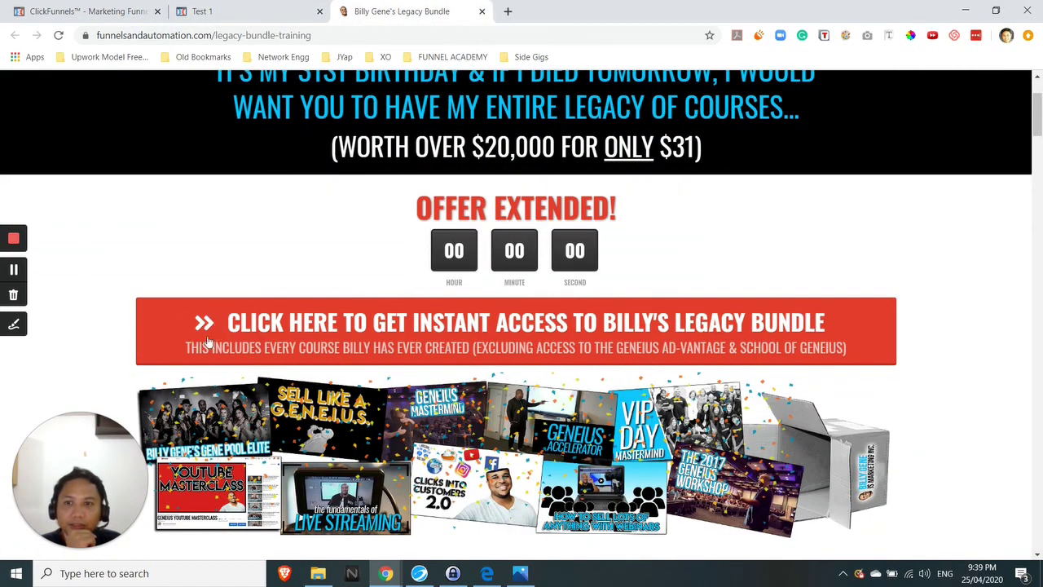
pyautogui.click(251, 6)
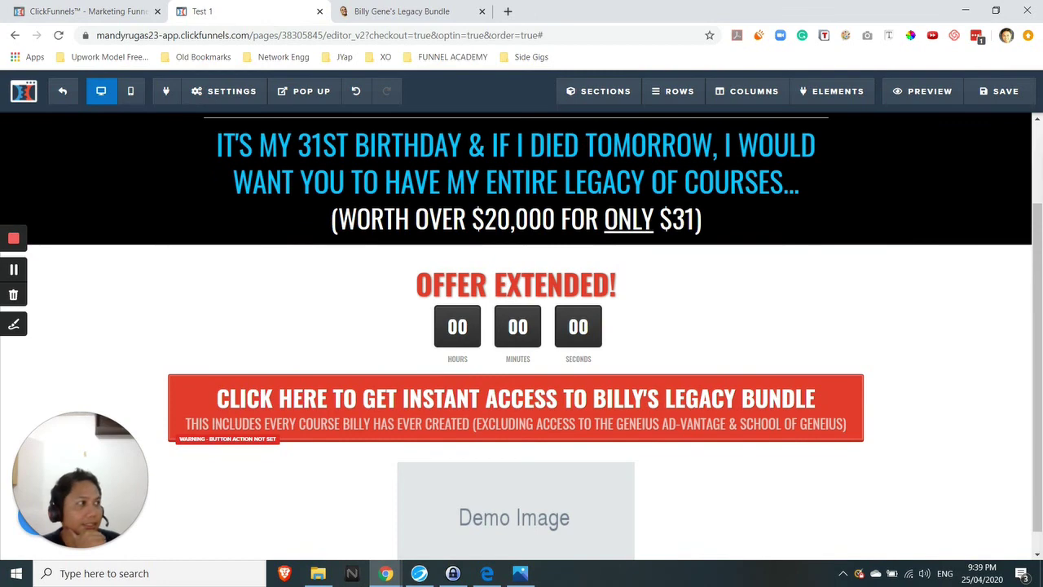
pyautogui.click(486, 573)
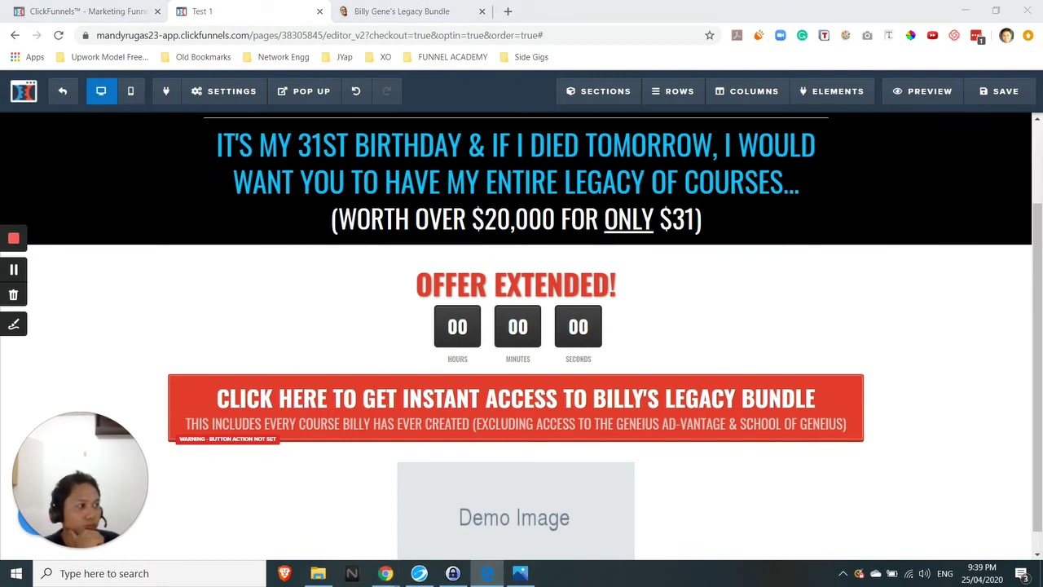
# Set all three Button Text Shadow options of the call-to-action button to Dark Shadow.
pyautogui.click(834, 365)
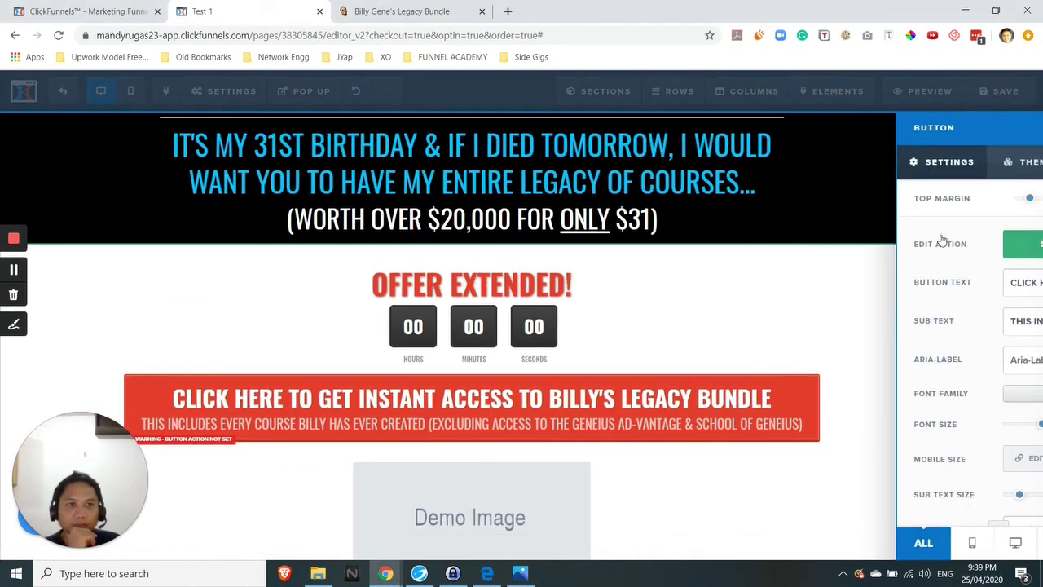
pyautogui.click(998, 167)
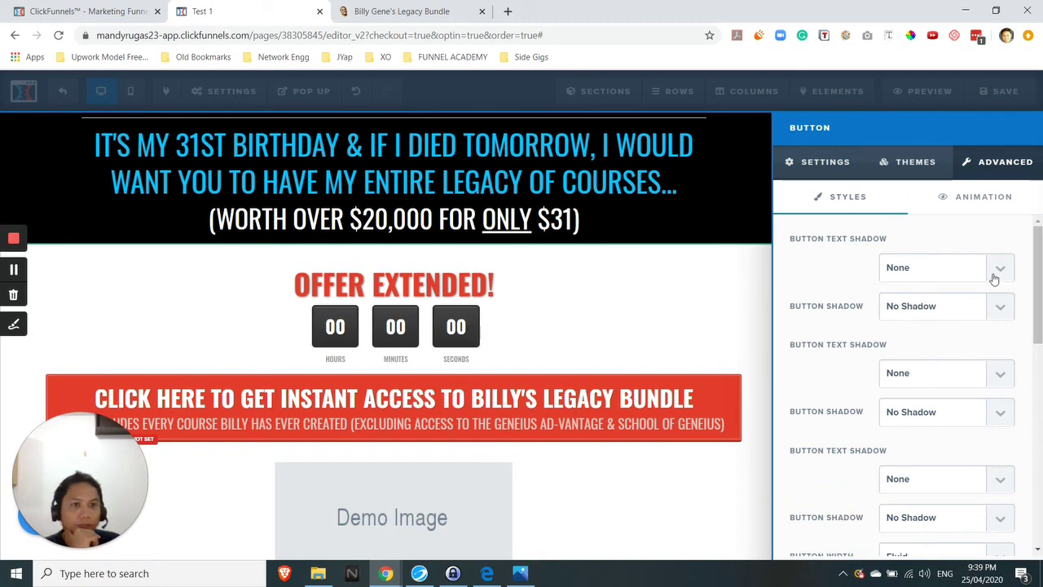
pyautogui.click(994, 279)
pyautogui.click(938, 300)
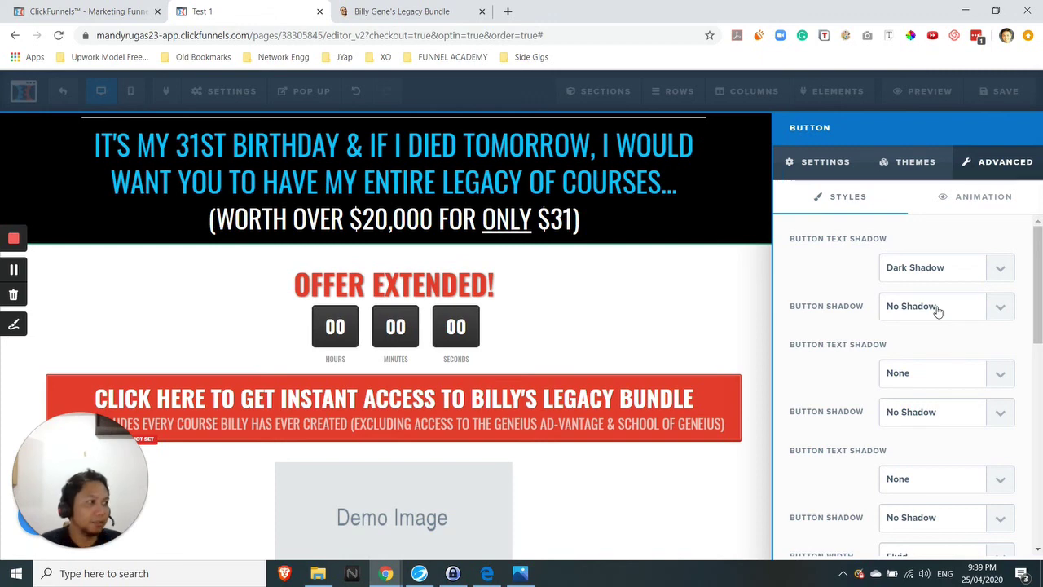
pyautogui.scroll(-1, 921, 350)
pyautogui.click(980, 317)
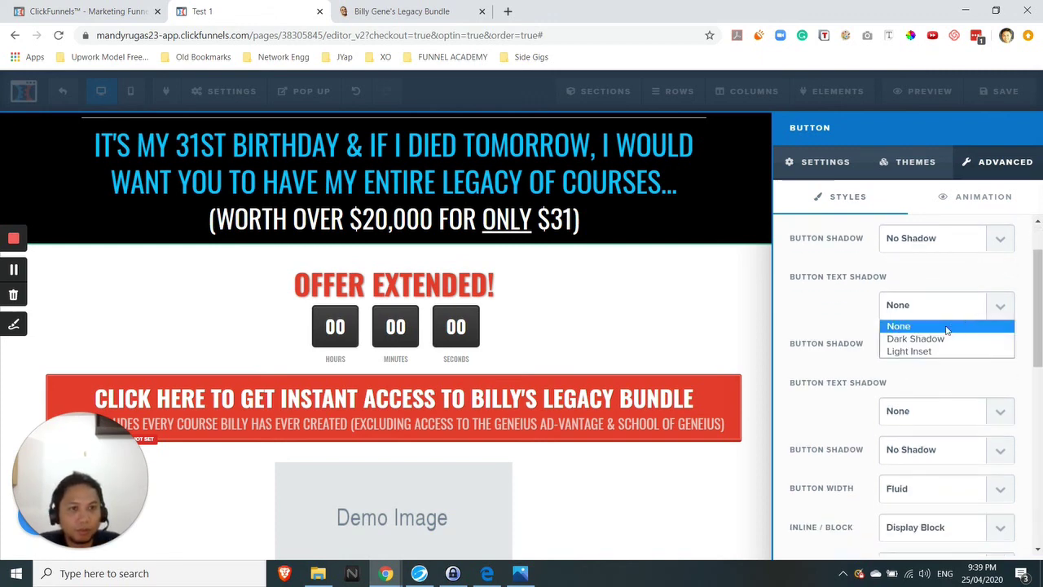
pyautogui.click(937, 338)
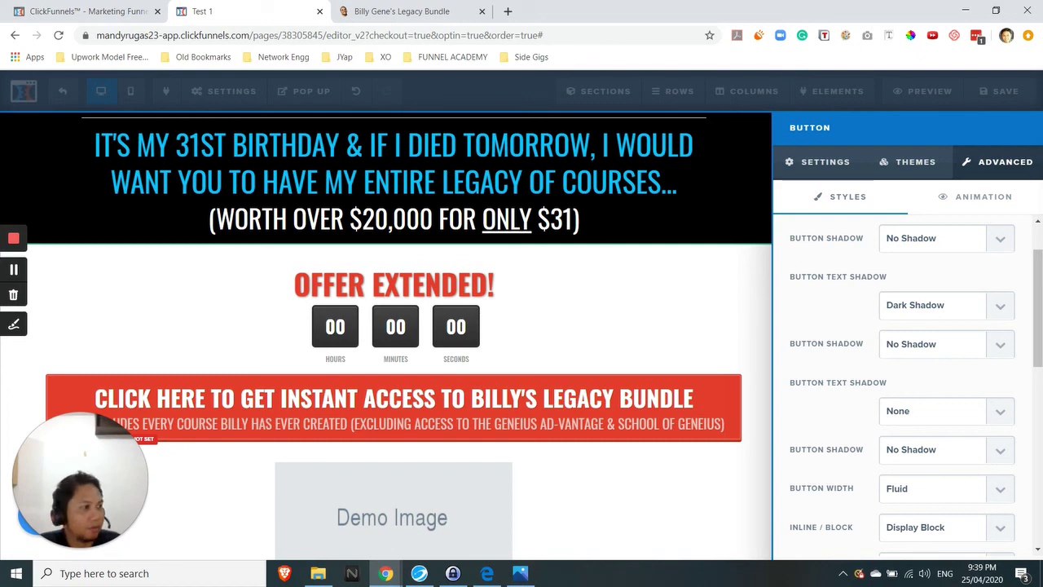
pyautogui.scroll(1, 894, 363)
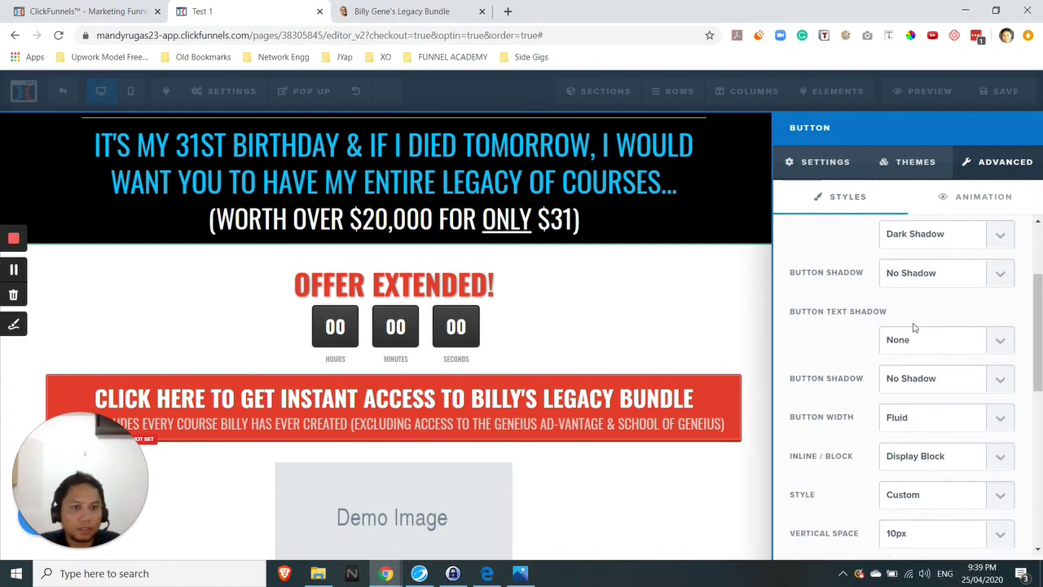
pyautogui.click(945, 343)
pyautogui.click(897, 374)
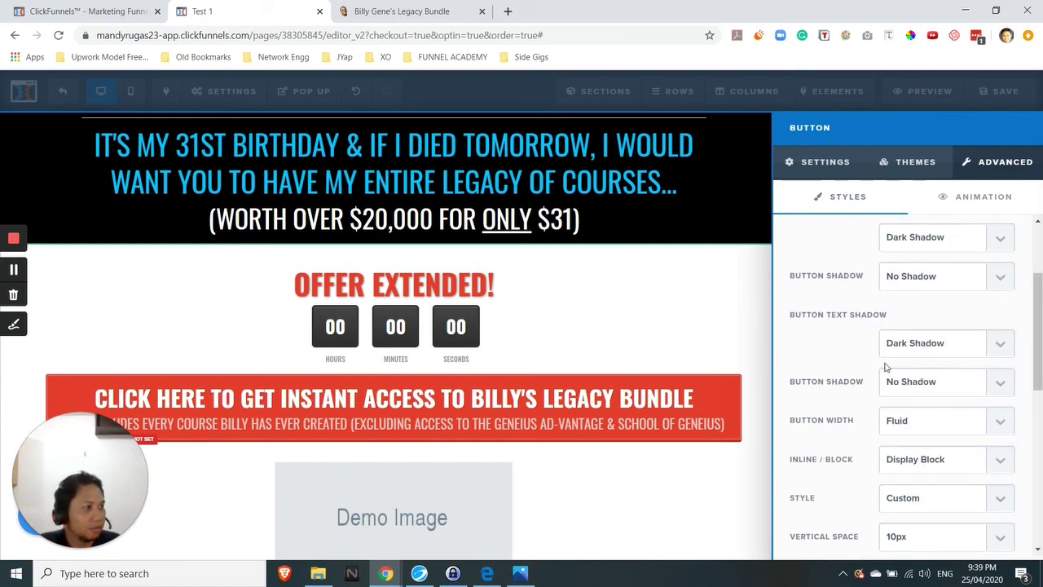
# Set the call-to-action button's separate Text Shadow style to Dark Shadow and return to the page.
pyautogui.scroll(-2, 886, 367)
pyautogui.scroll(-1, 886, 368)
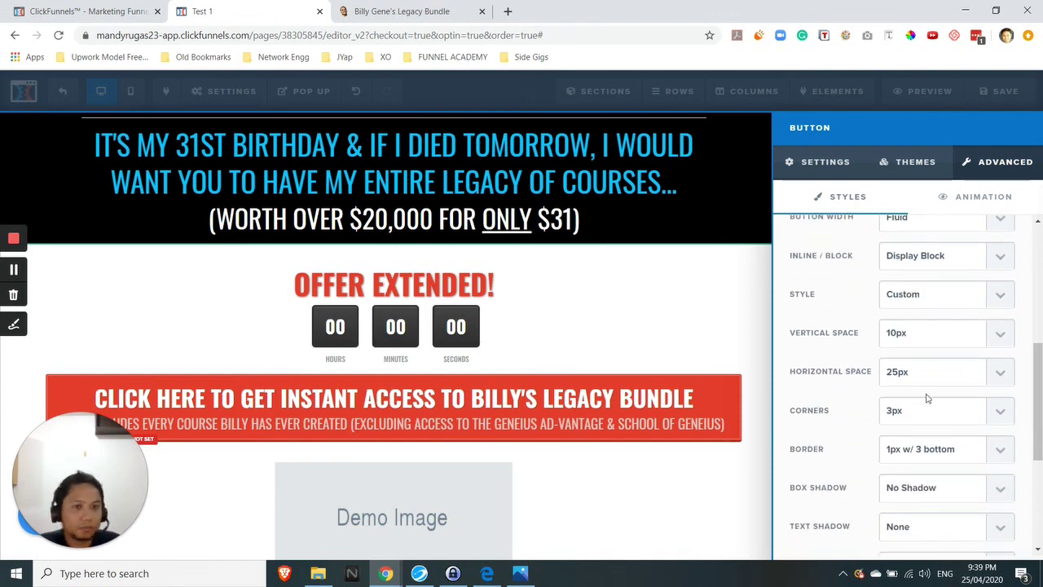
pyautogui.scroll(-3, 847, 348)
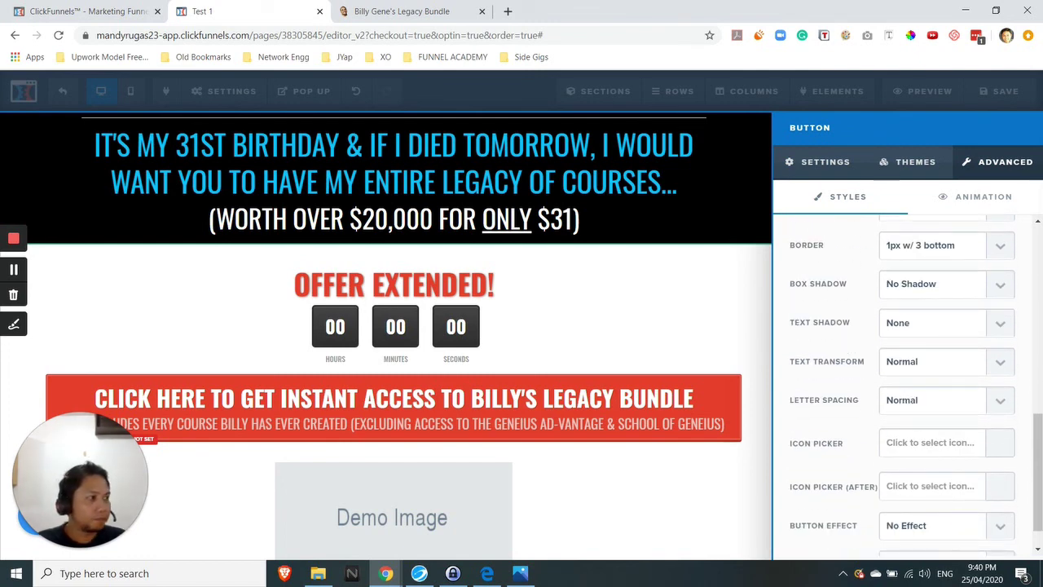
pyautogui.click(924, 326)
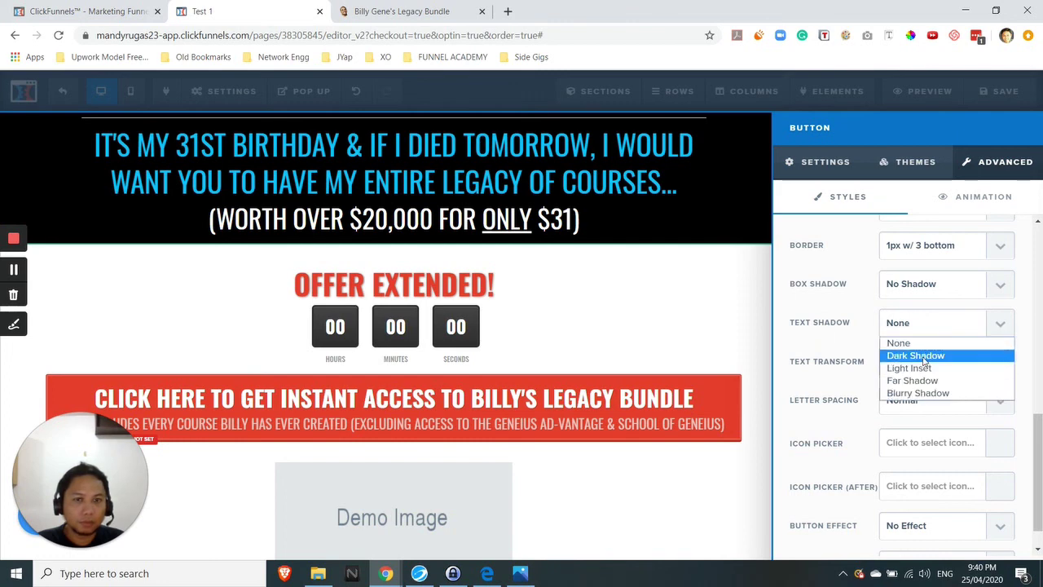
pyautogui.click(924, 356)
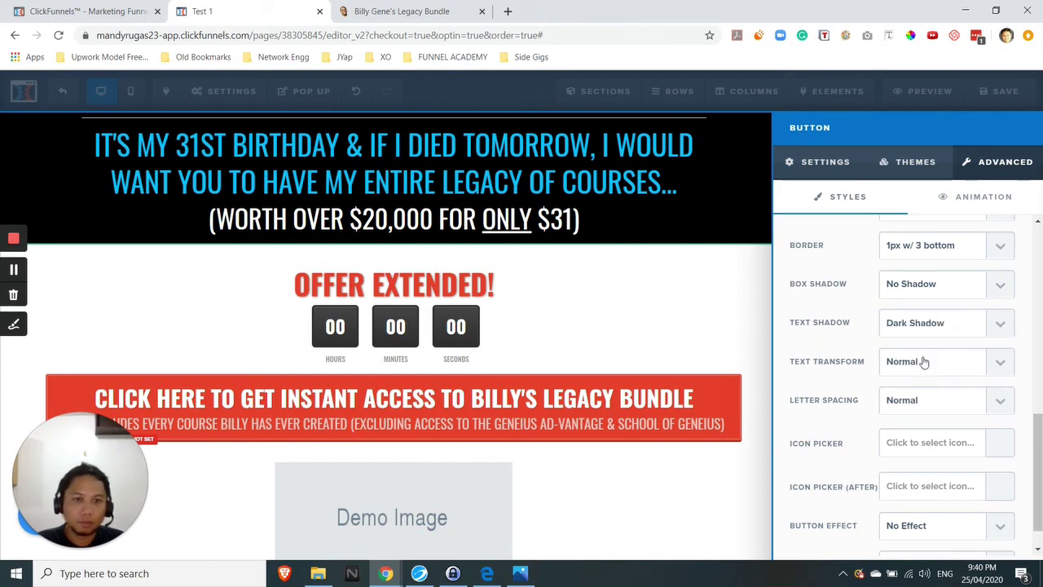
pyautogui.scroll(-1, 860, 387)
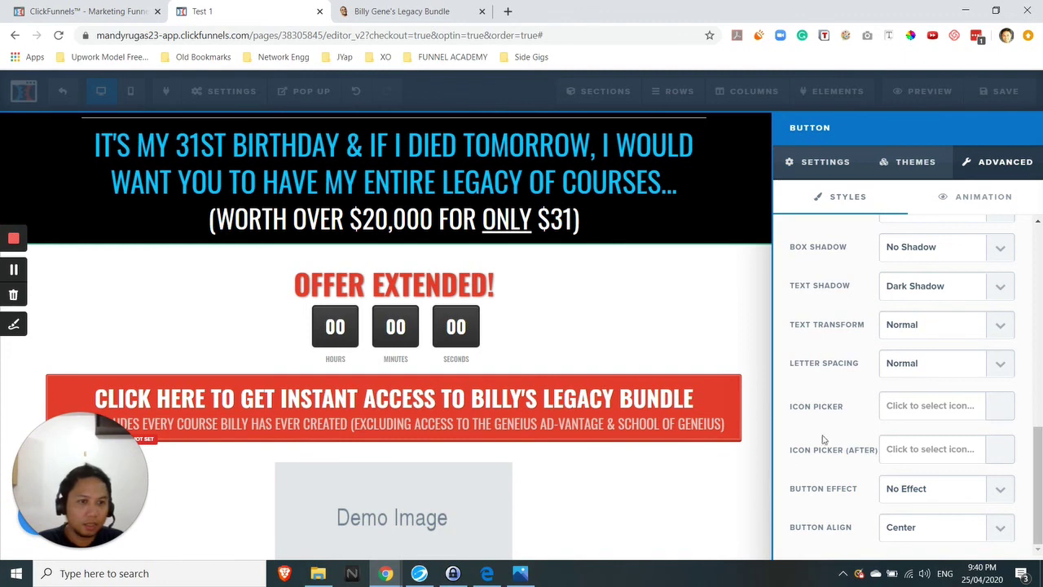
pyautogui.click(685, 484)
# Add the double right angle icon before the call-to-action button's text.
pyautogui.scroll(-1, 733, 452)
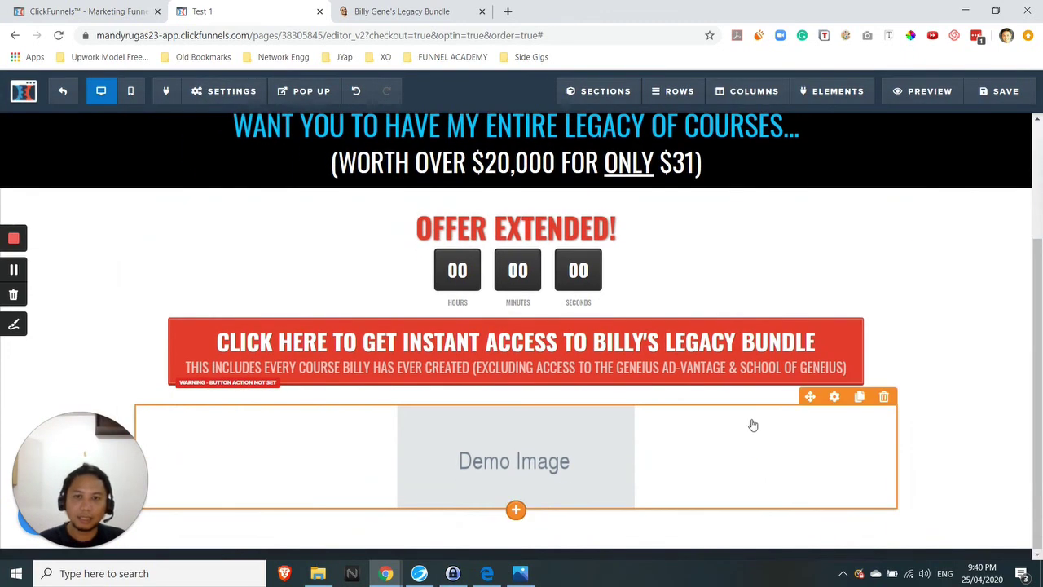
pyautogui.click(828, 334)
pyautogui.click(999, 161)
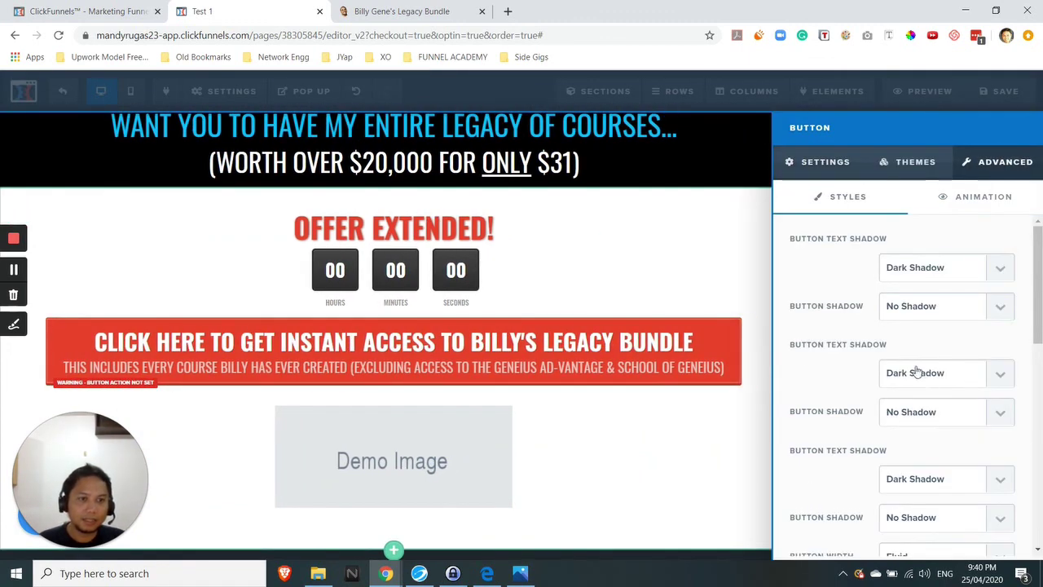
pyautogui.scroll(-10, 917, 373)
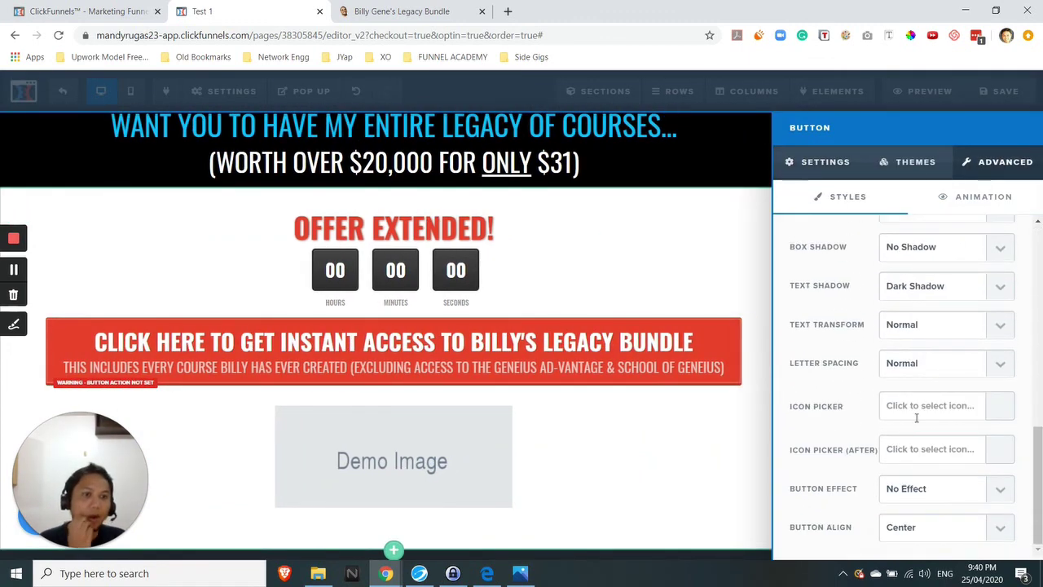
pyautogui.click(916, 409)
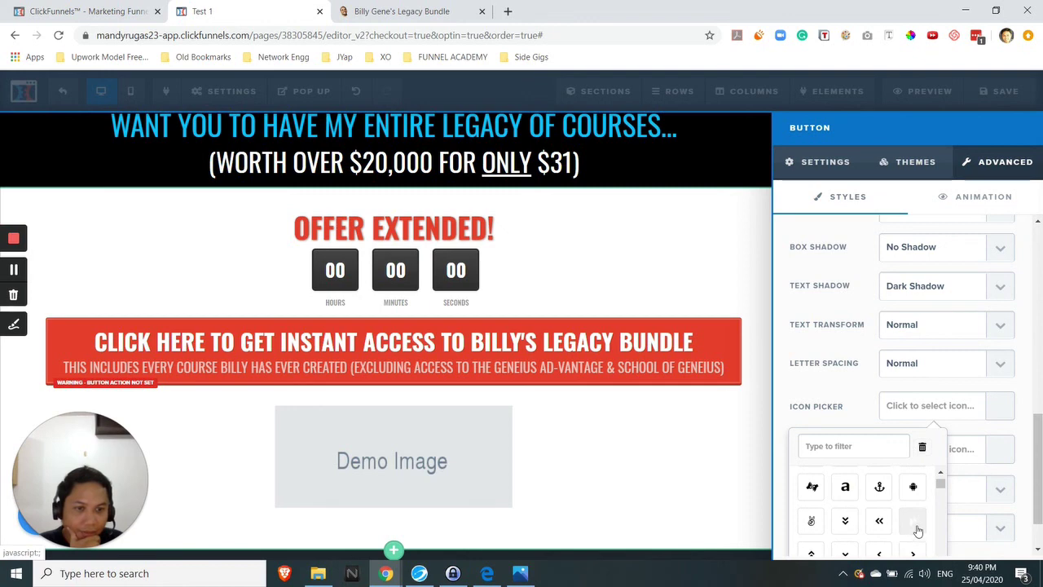
pyautogui.click(914, 522)
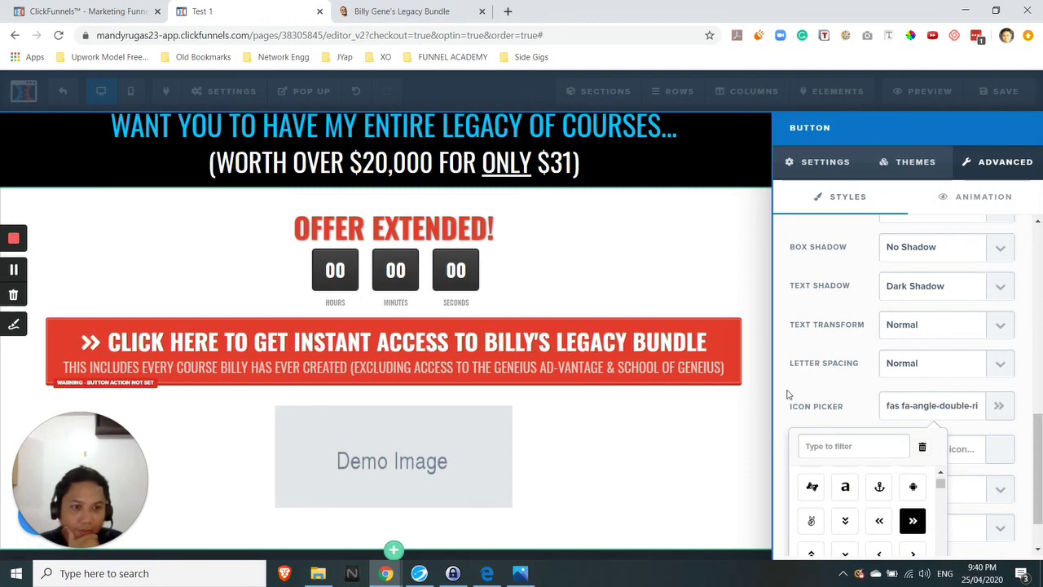
pyautogui.click(827, 389)
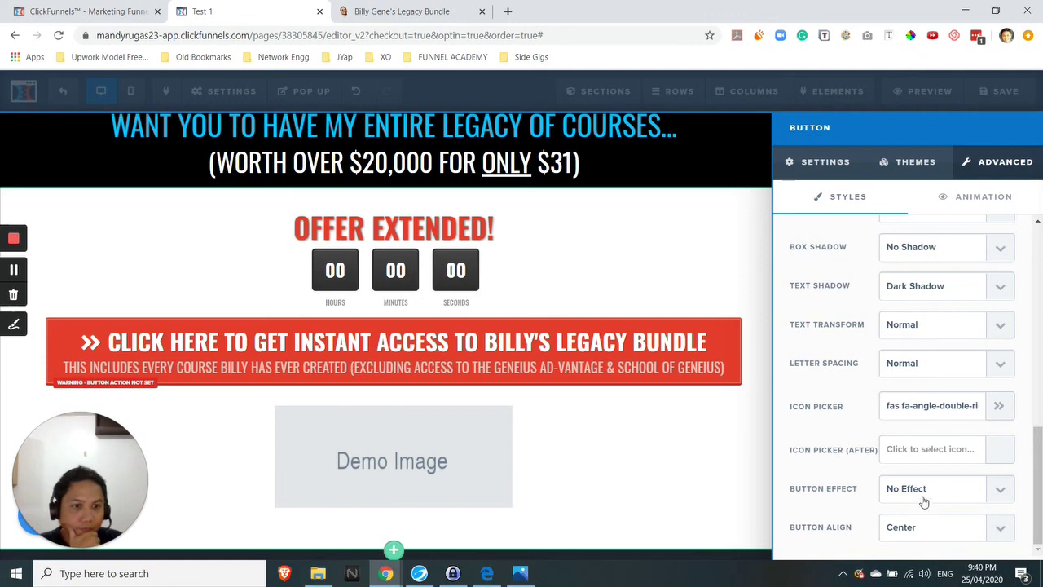
# Check the reference button's animation and set the call-to-action button's effect to Pulse Glow (loop).
pyautogui.click(414, 10)
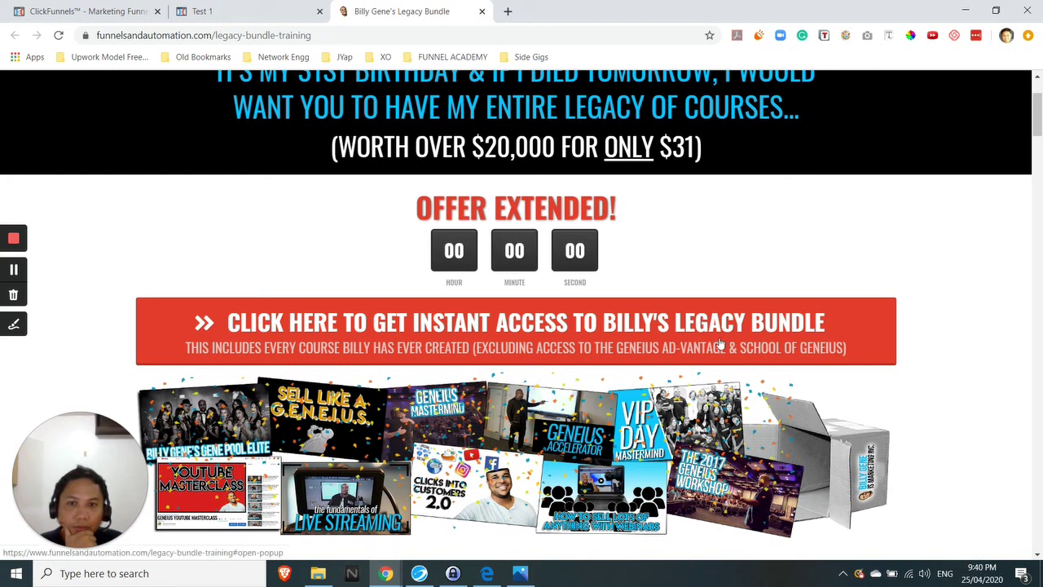
pyautogui.click(277, 11)
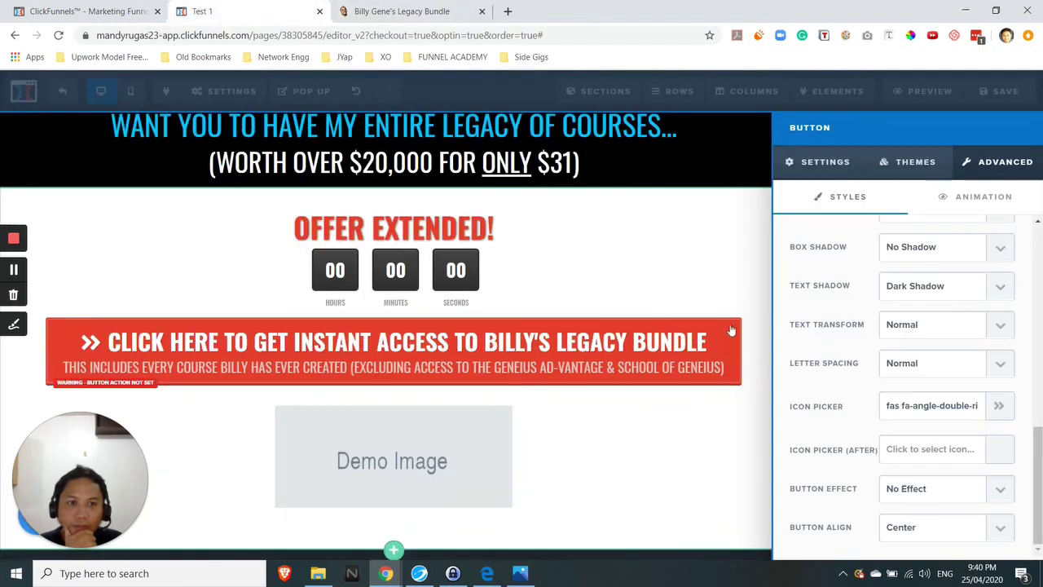
pyautogui.click(998, 490)
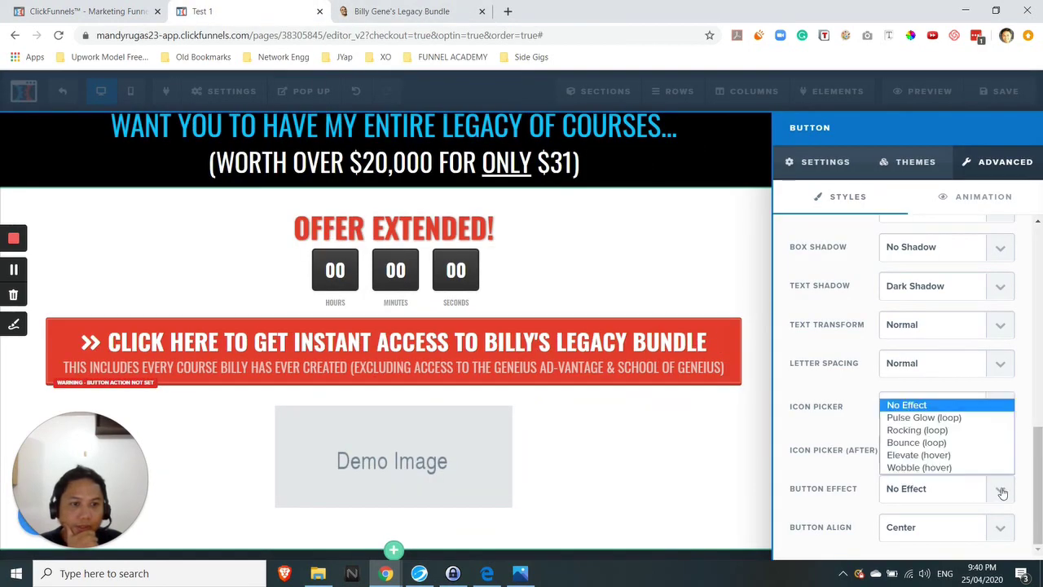
pyautogui.click(922, 417)
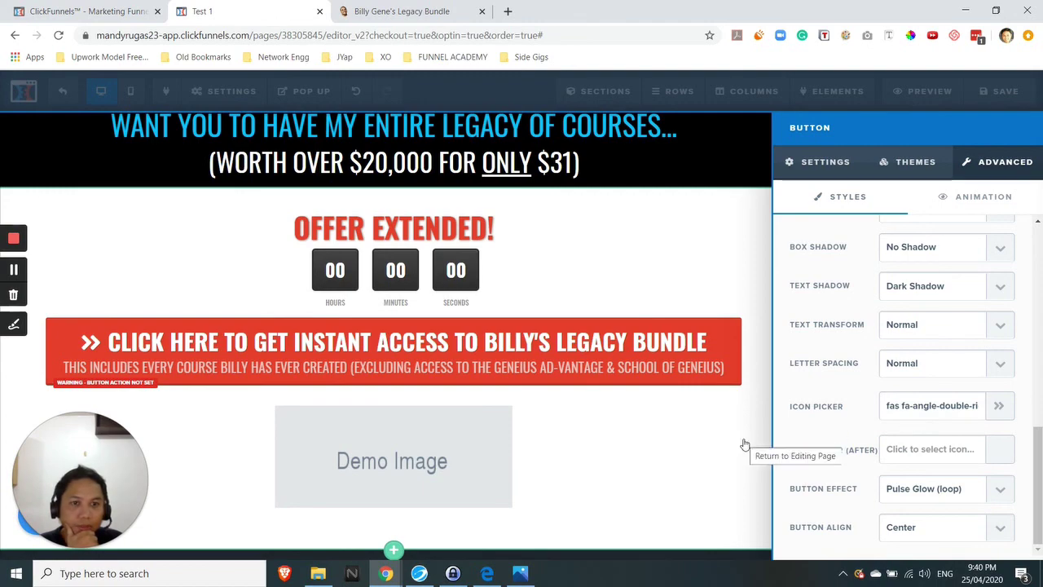
pyautogui.click(663, 244)
# Check what the reference page's call-to-action button opens, close its form, and return to the page editor.
pyautogui.click(372, 10)
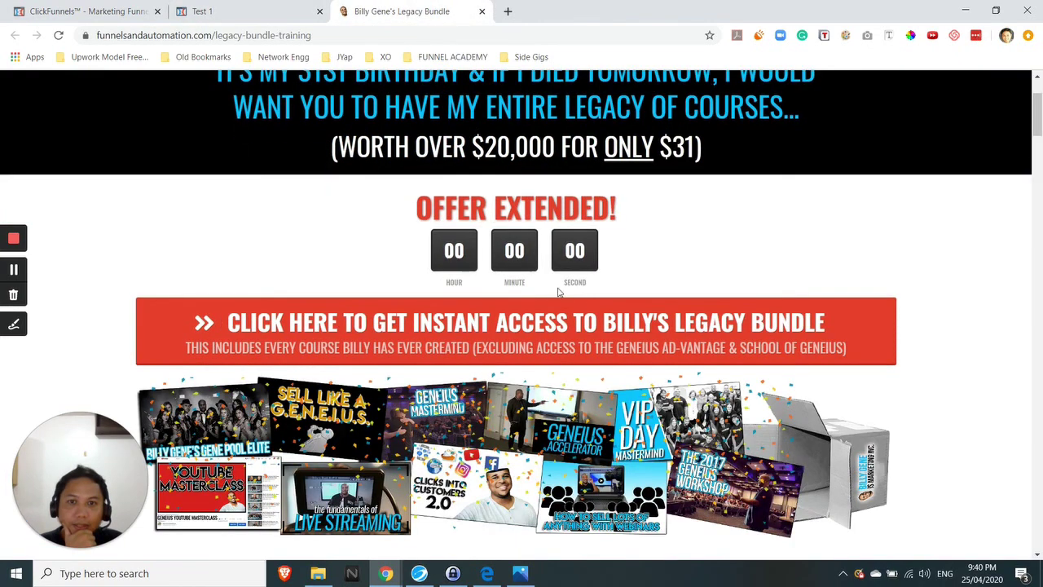
pyautogui.click(615, 335)
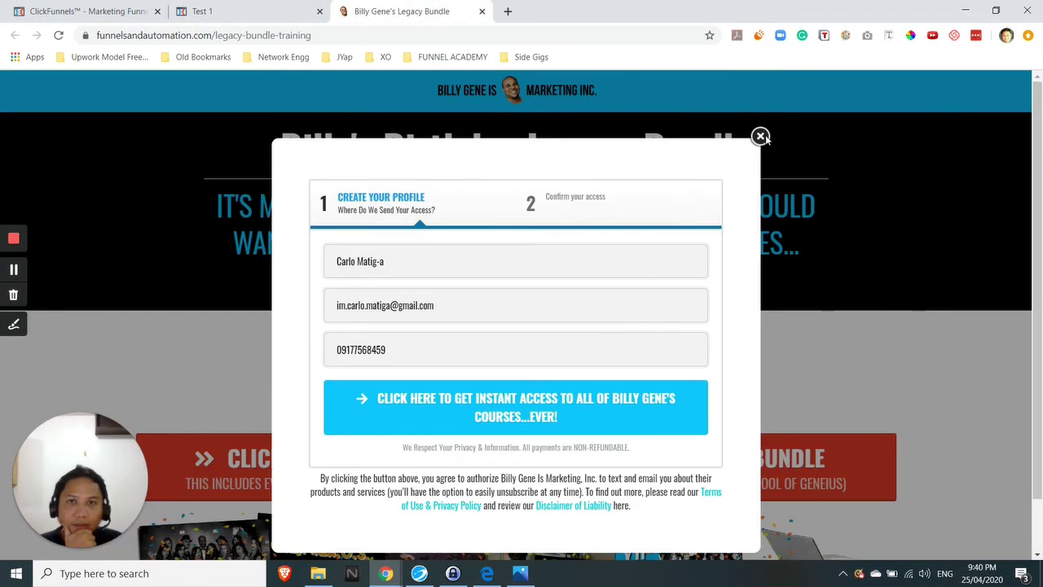
pyautogui.click(761, 136)
pyautogui.click(202, 11)
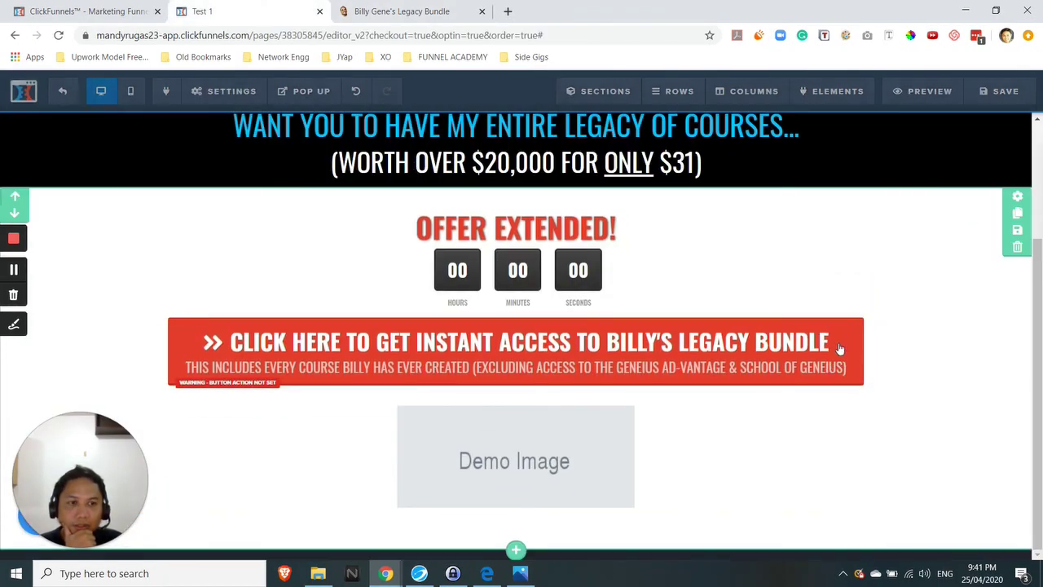
# Review the call-to-action button's general settings and advanced styles, and close its settings.
pyautogui.click(839, 348)
pyautogui.scroll(-2, 905, 424)
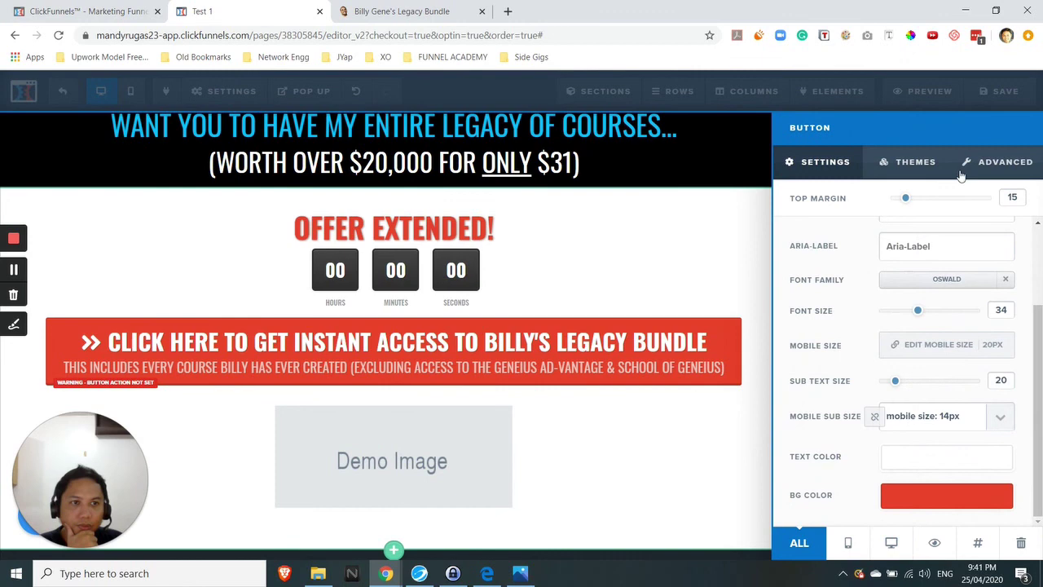
pyautogui.click(1007, 161)
pyautogui.scroll(-5, 922, 345)
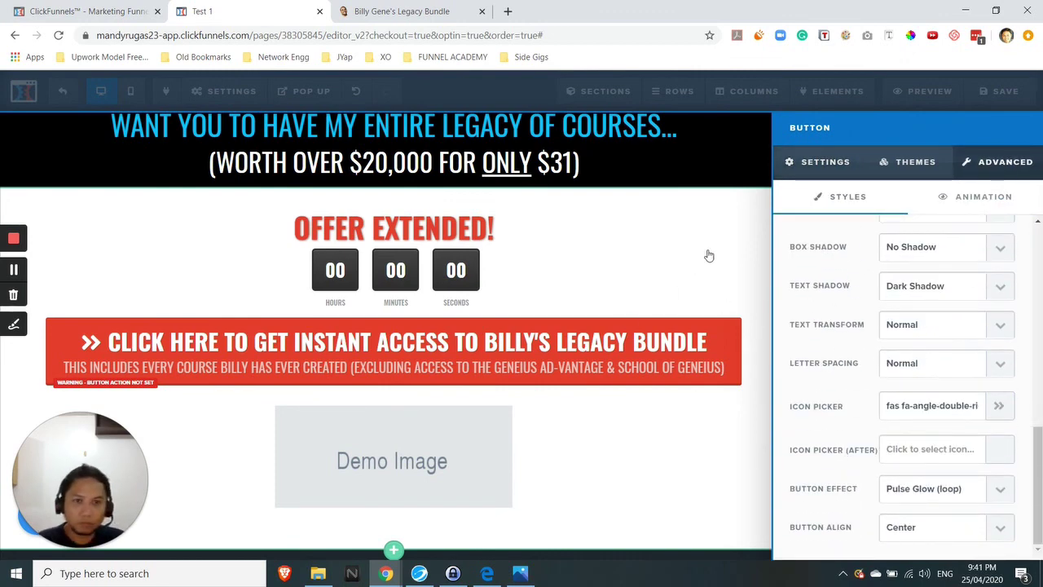
pyautogui.click(811, 174)
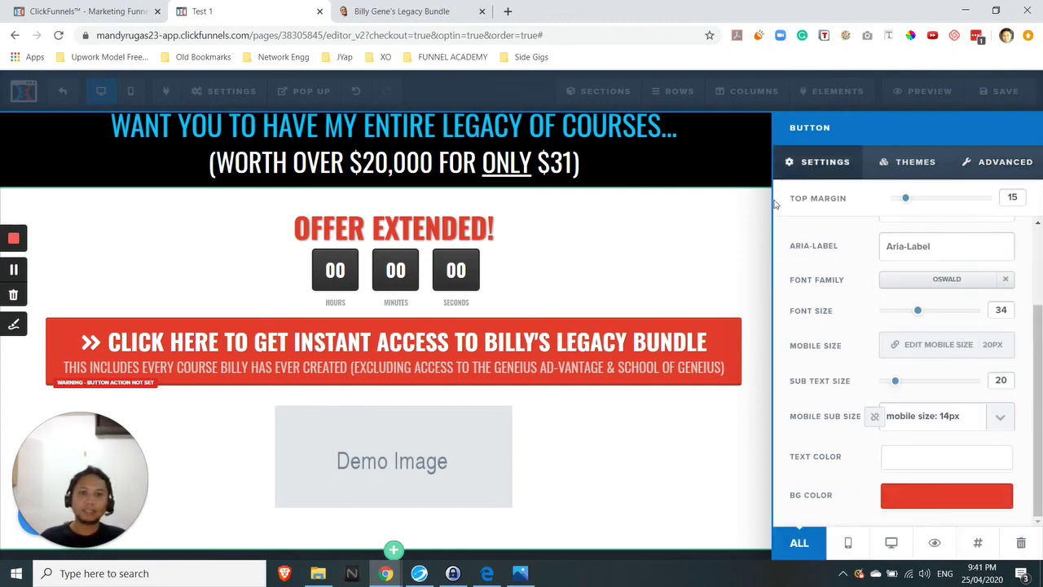
pyautogui.click(756, 294)
# Compare the rebuilt countdown and call-to-action area with the reference page and examine the image below the reference button.
pyautogui.click(373, 11)
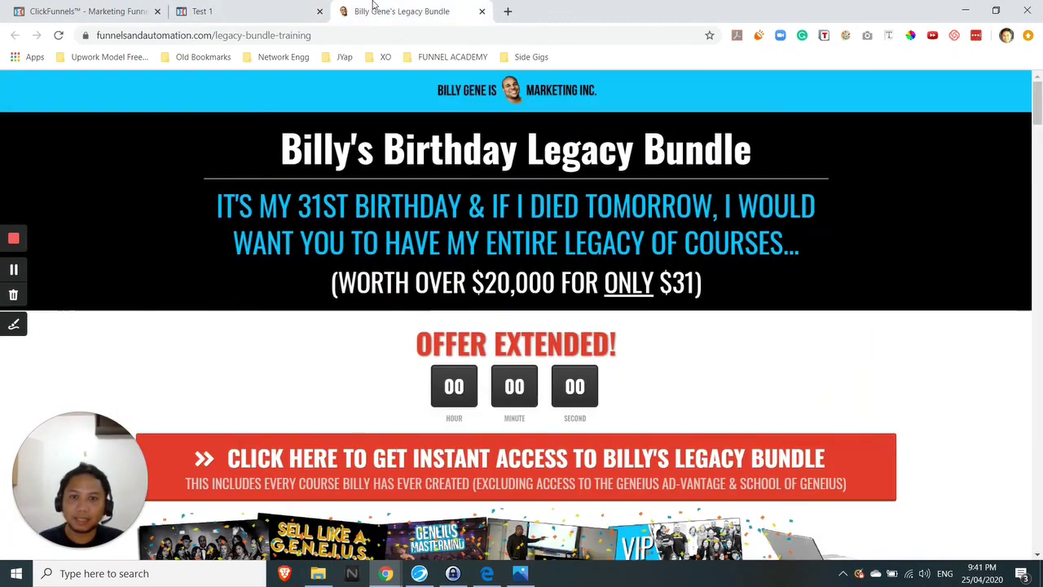
pyautogui.scroll(-2, 326, 245)
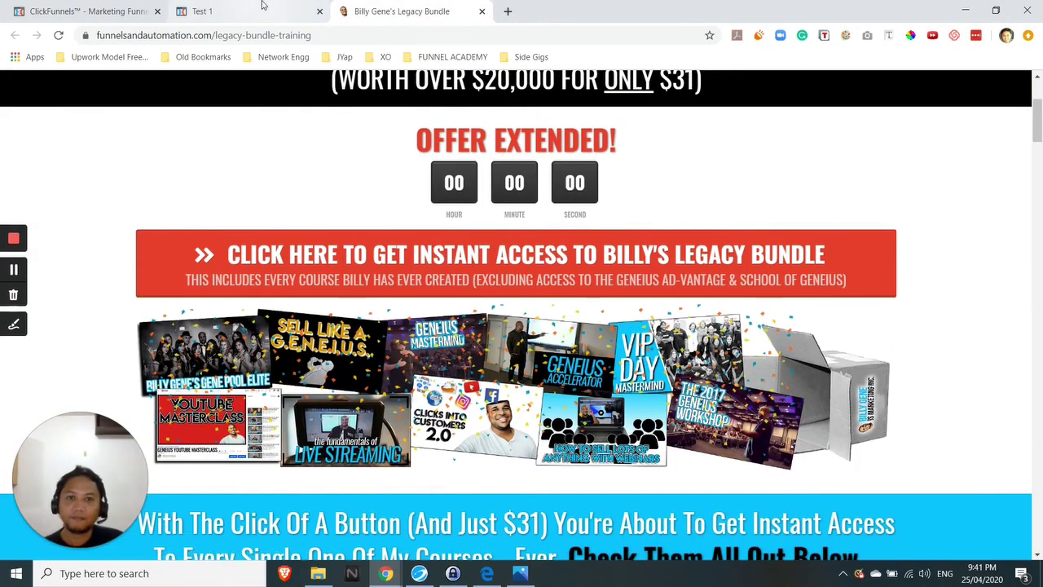
pyautogui.click(263, 10)
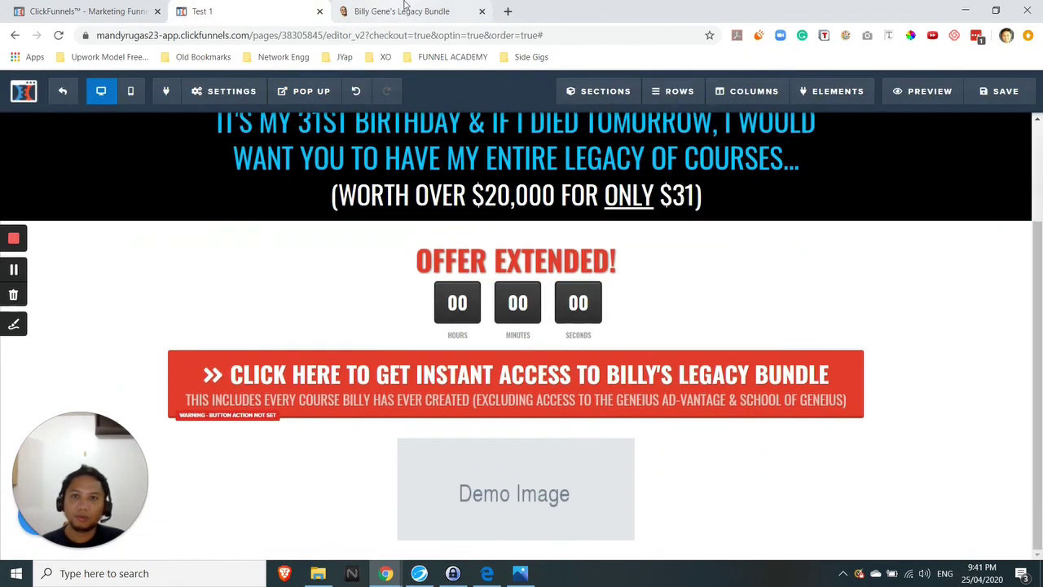
pyautogui.click(405, 10)
pyautogui.click(263, 10)
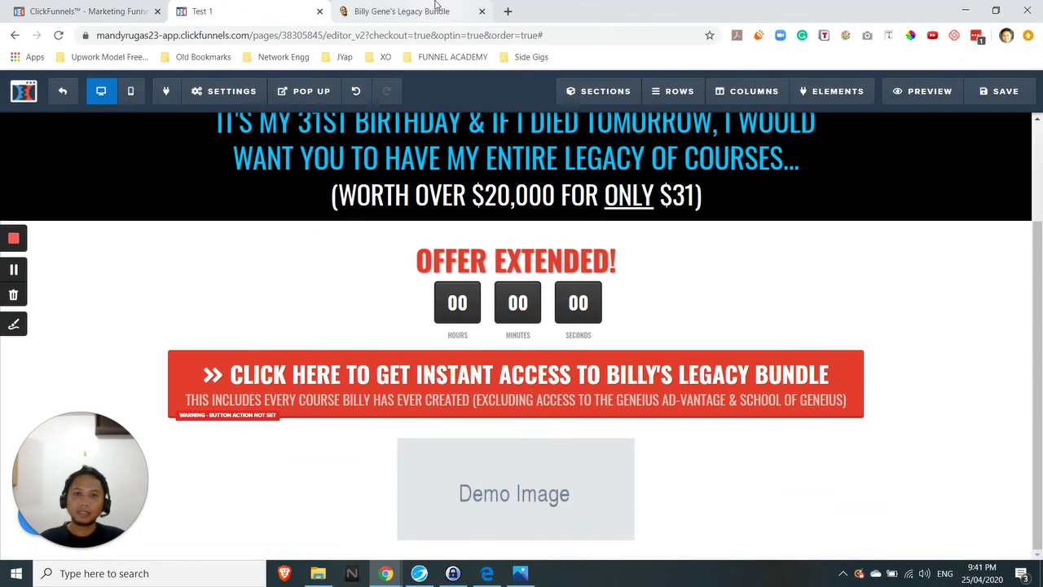
pyautogui.click(436, 6)
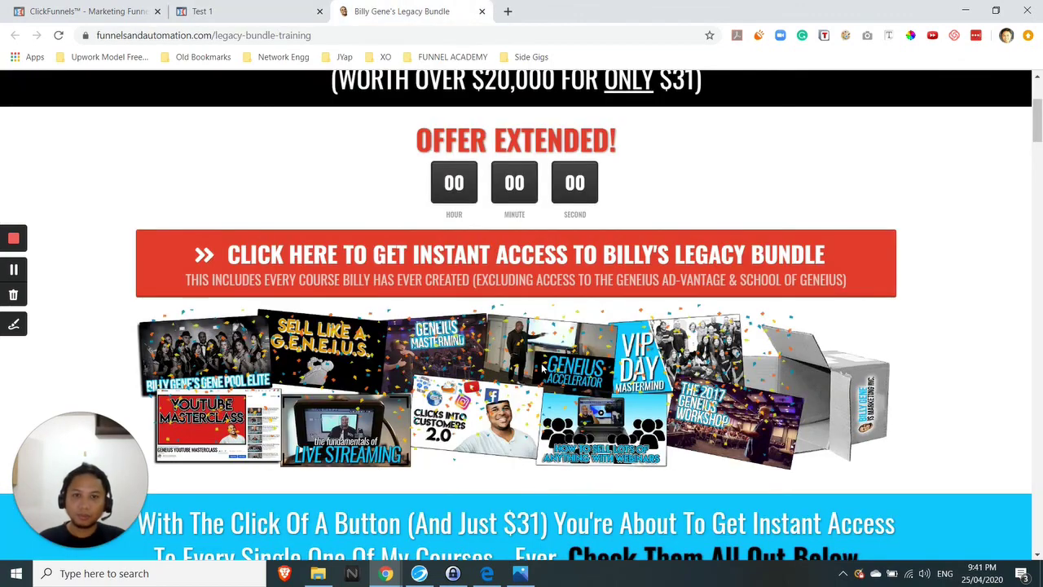
pyautogui.click(284, 6)
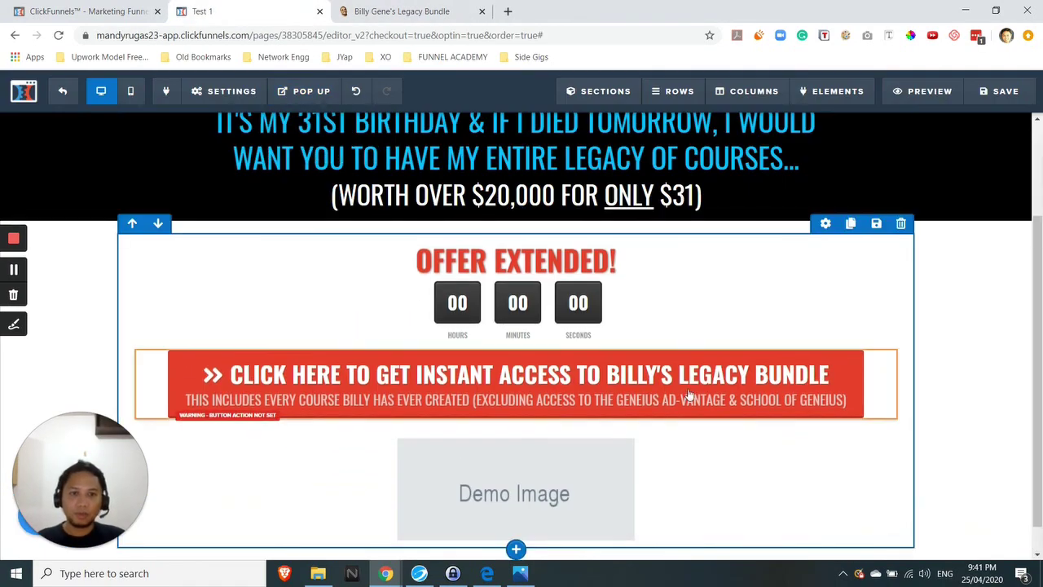
pyautogui.hotkey('ctrl', 'Tab')
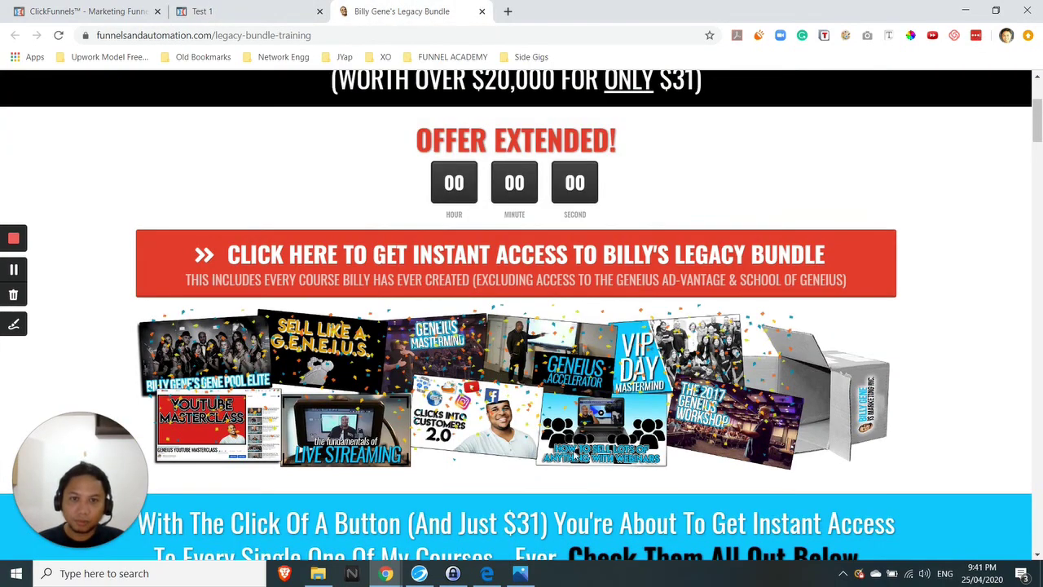
pyautogui.scroll(-1, 572, 402)
pyautogui.scroll(-1, 474, 307)
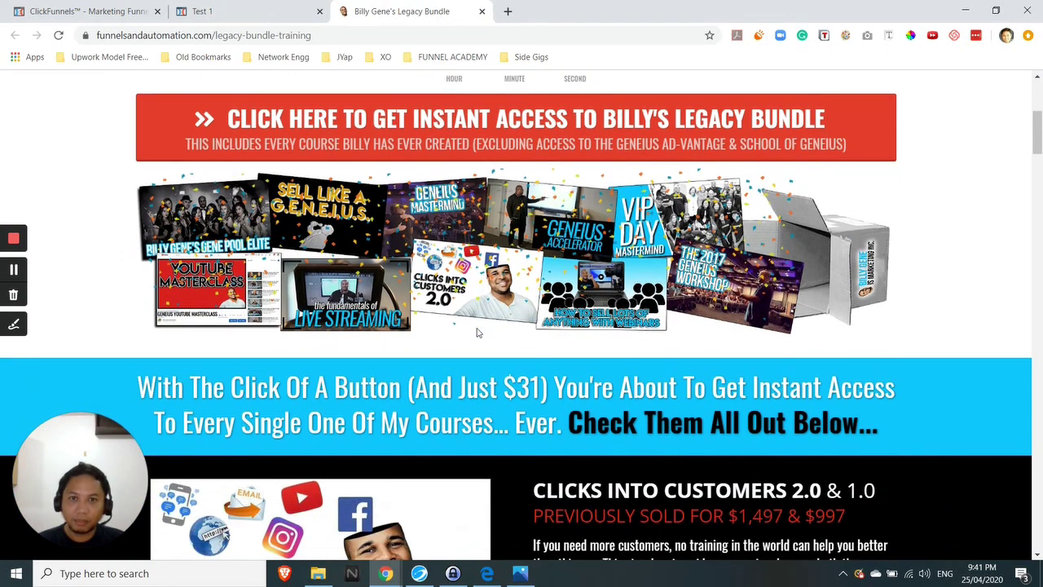
# Upload the bundle-legacy image and use it to replace the demo image below the call-to-action button.
pyautogui.click(253, 6)
pyautogui.scroll(-1, 514, 430)
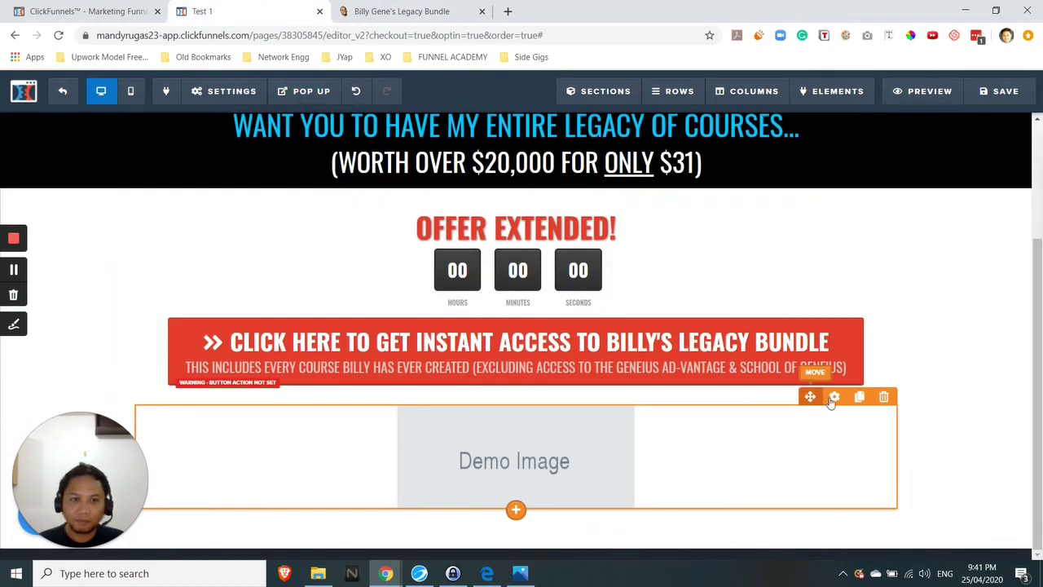
pyautogui.click(850, 419)
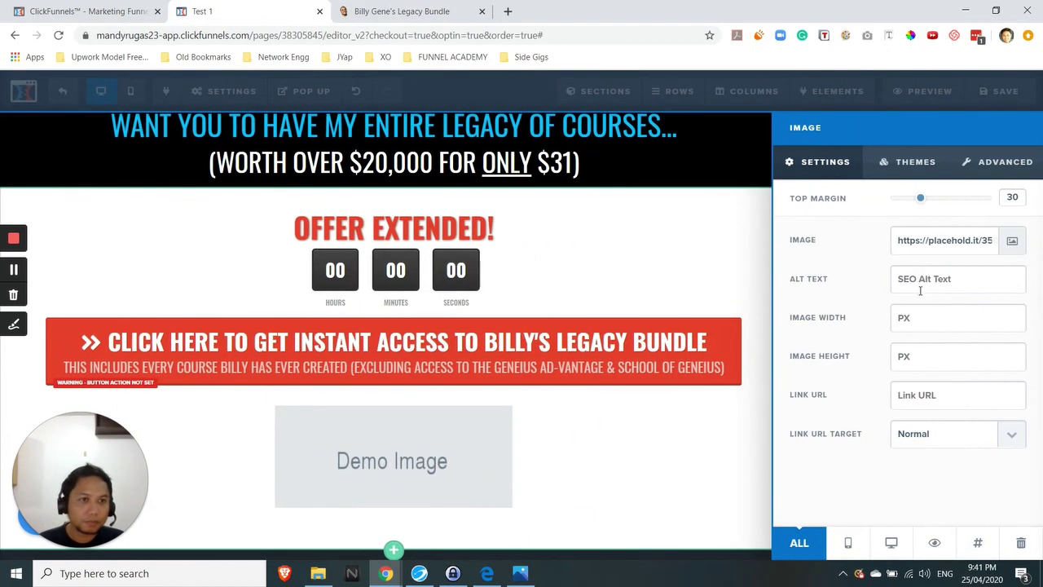
pyautogui.click(1011, 241)
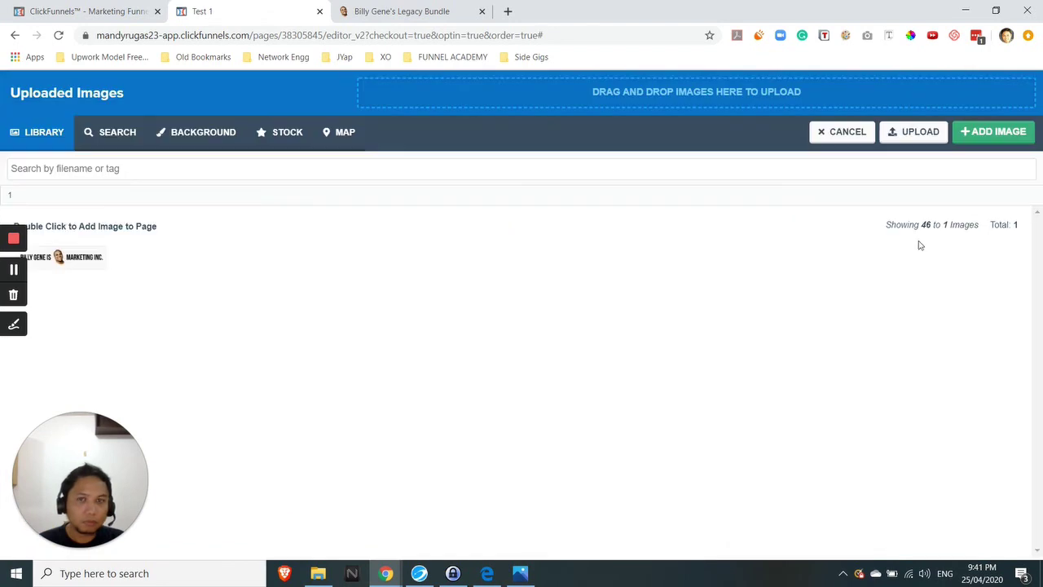
pyautogui.click(926, 139)
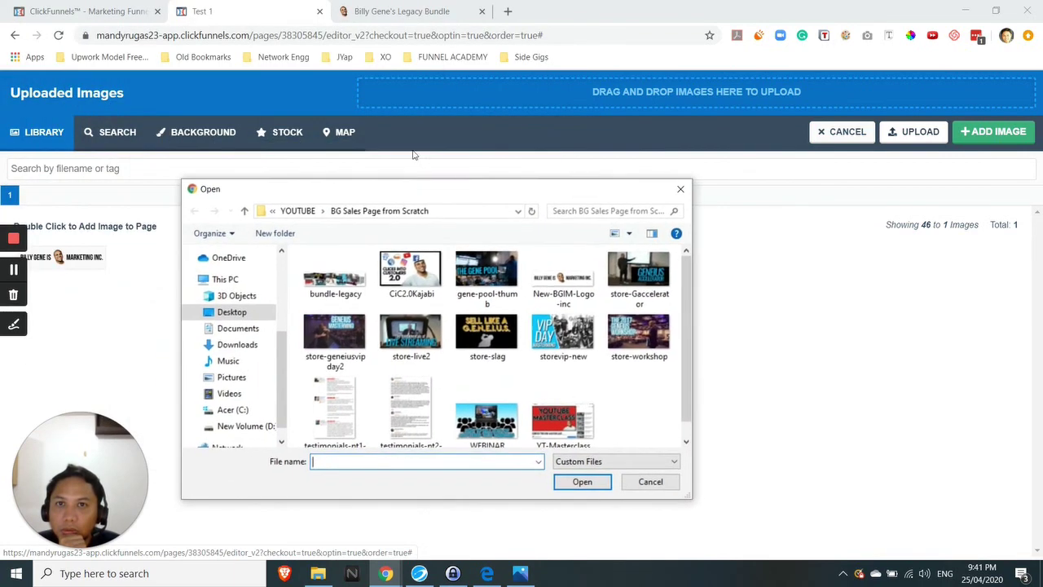
pyautogui.scroll(-1, 339, 318)
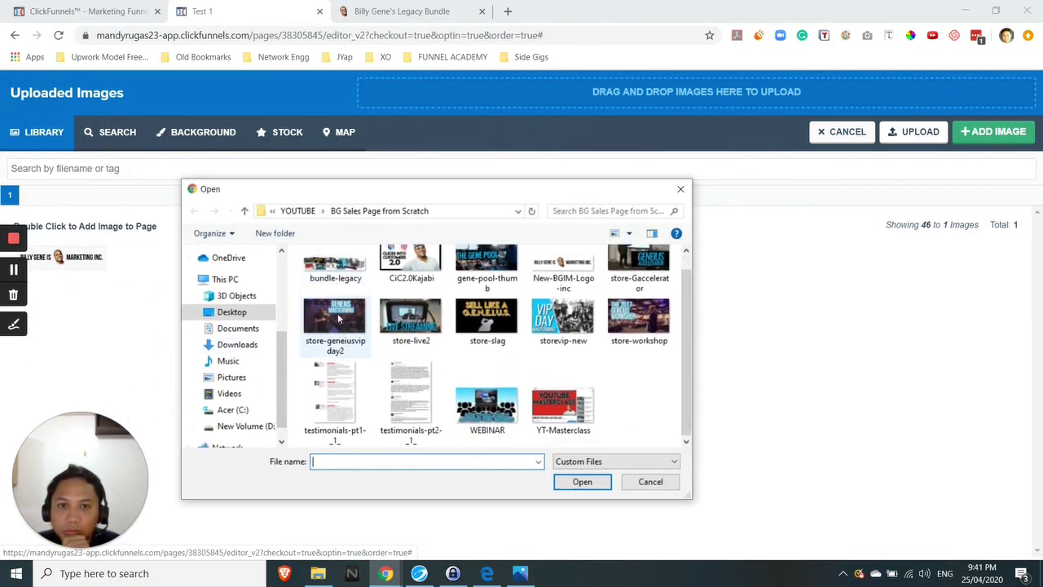
pyautogui.scroll(1, 341, 311)
pyautogui.doubleClick(334, 276)
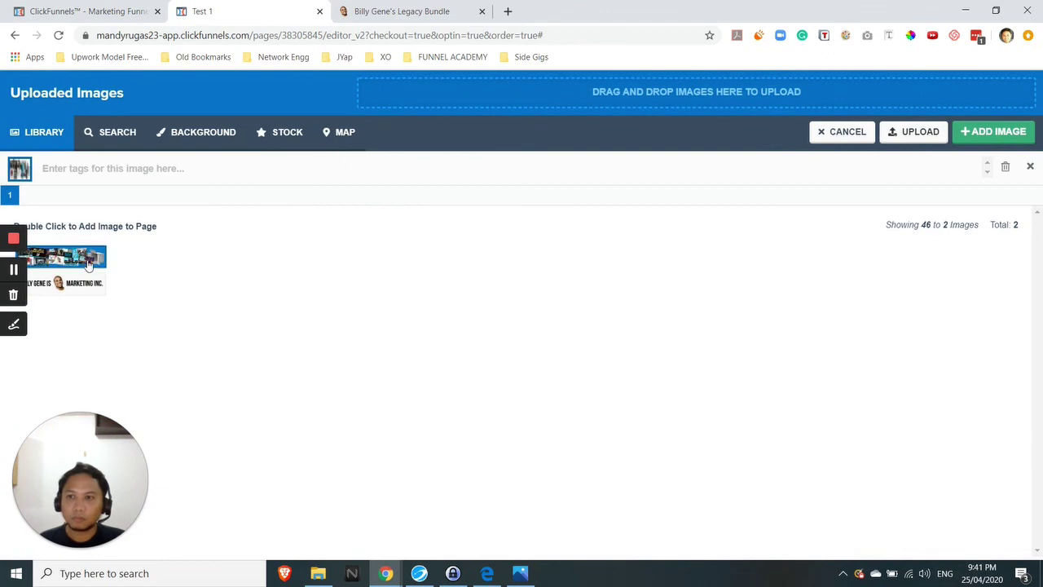
pyautogui.doubleClick(88, 264)
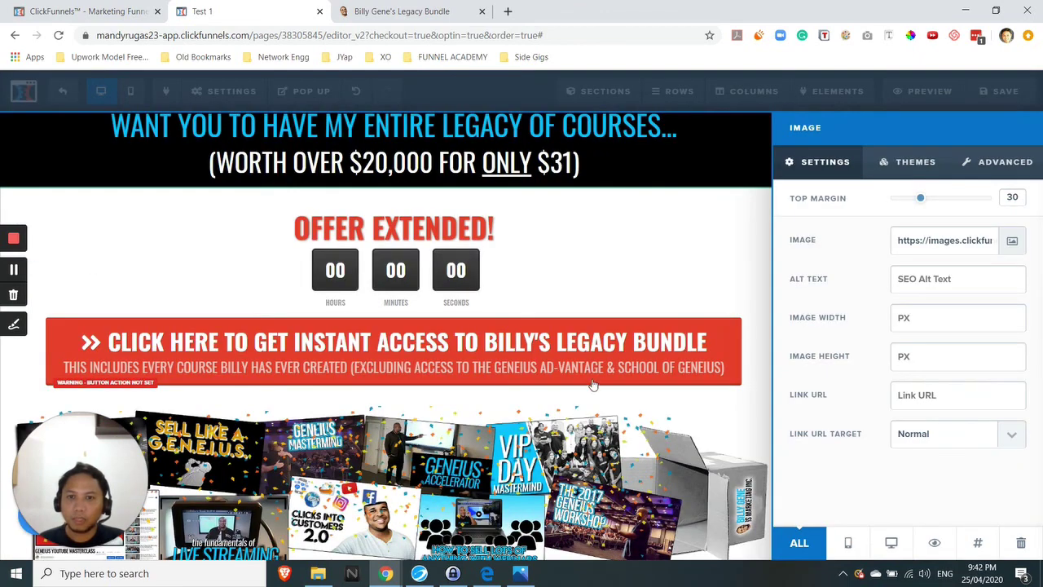
pyautogui.click(761, 263)
# Compare the bundle image with the reference and set its top margin to 10.
pyautogui.click(359, 12)
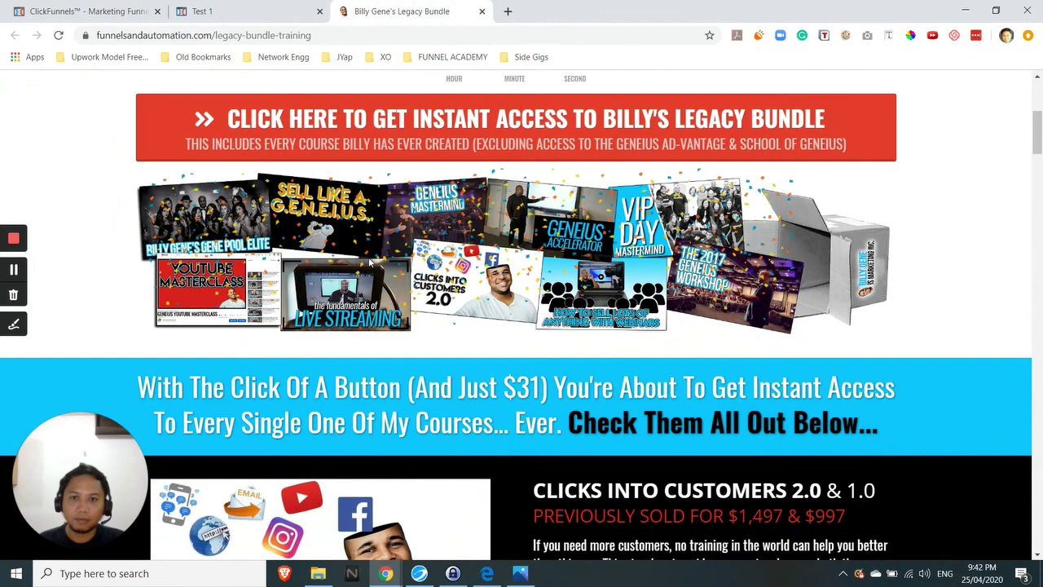
pyautogui.click(238, 10)
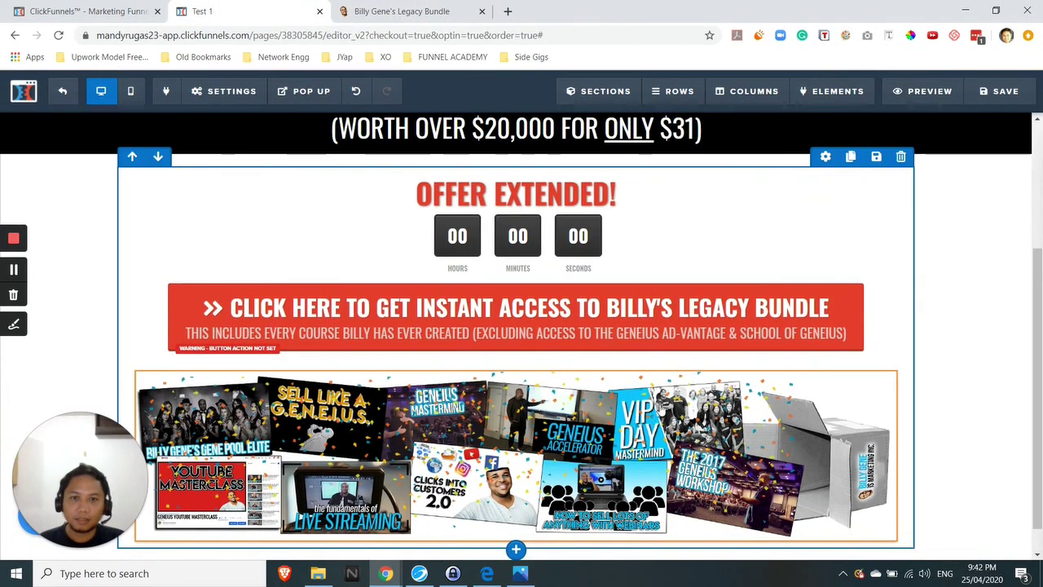
pyautogui.click(486, 573)
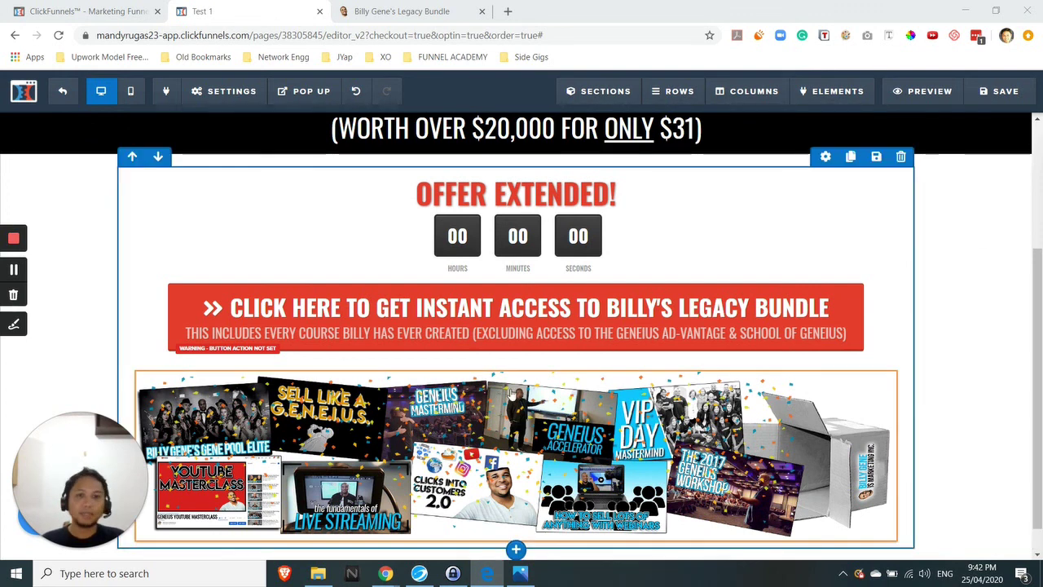
pyautogui.click(834, 362)
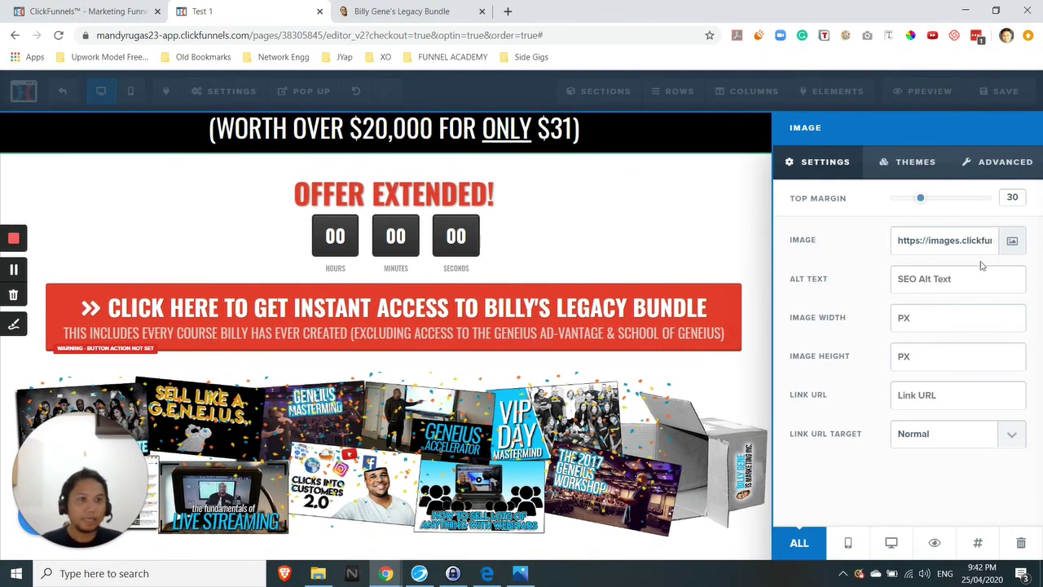
pyautogui.moveTo(920, 198)
pyautogui.mouseDown()
pyautogui.moveTo(892, 198)
pyautogui.moveTo(900, 198)
pyautogui.mouseUp()
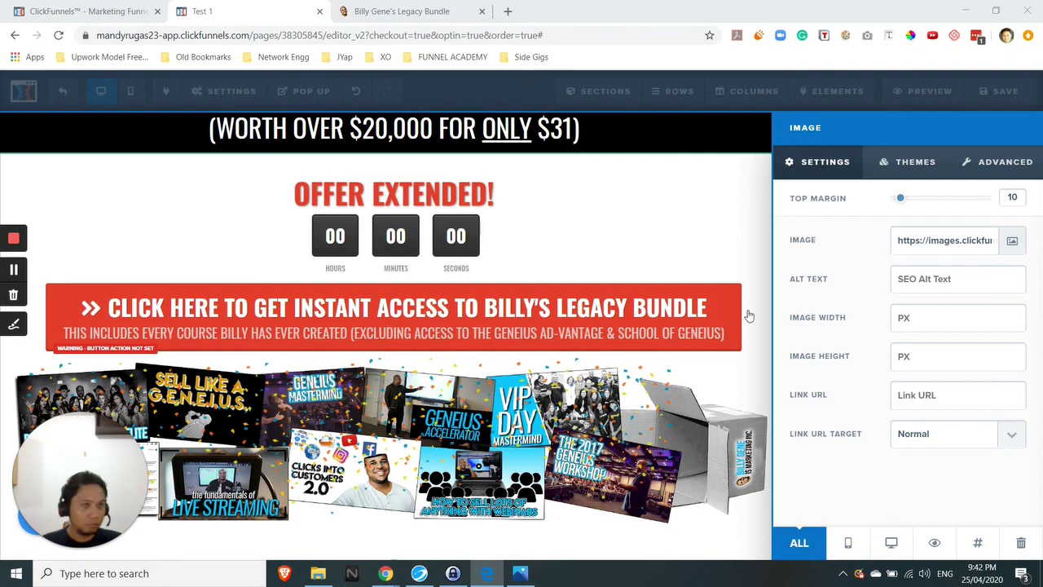
pyautogui.click(986, 167)
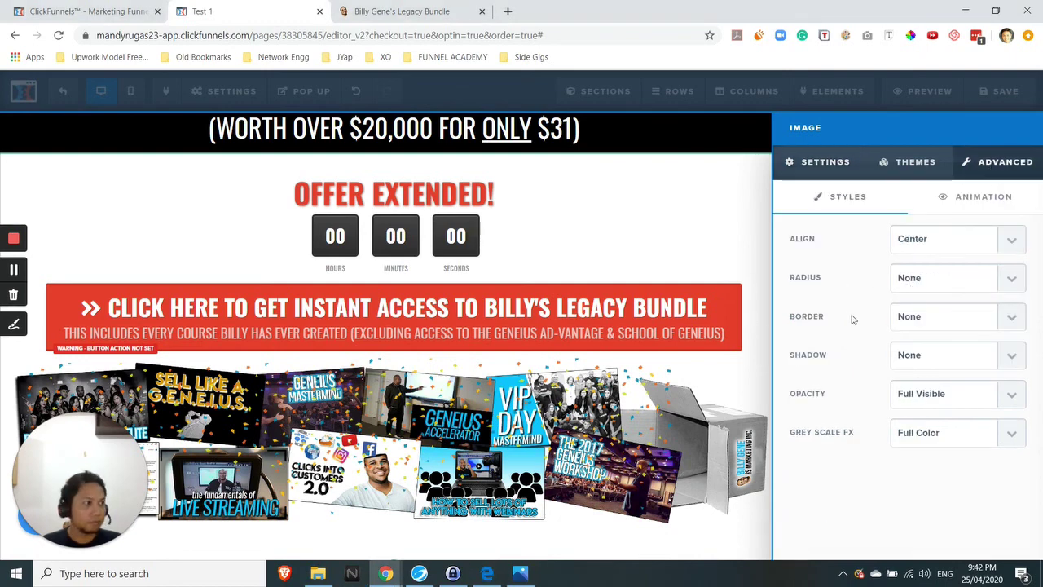
pyautogui.click(754, 267)
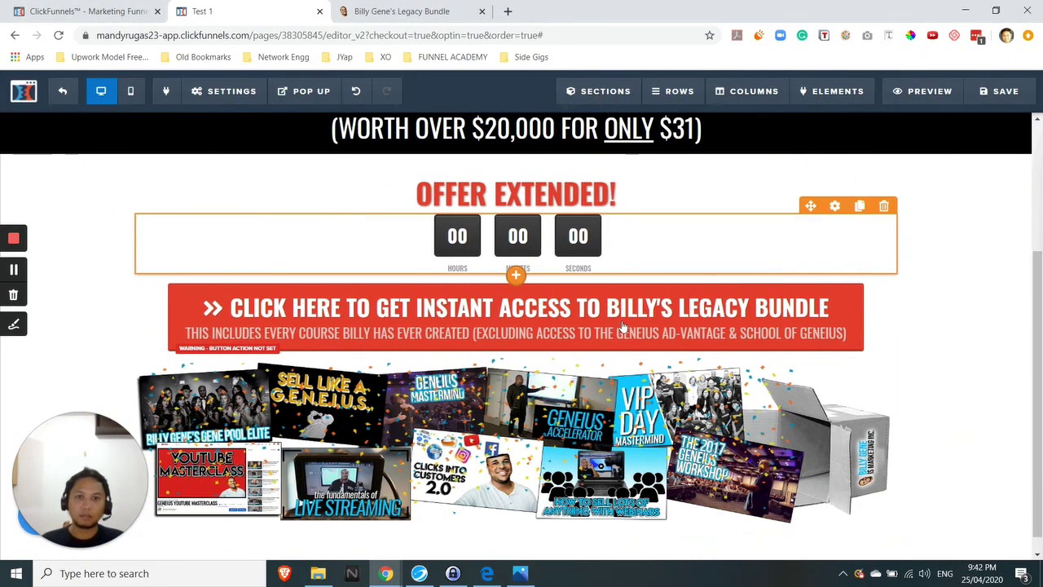
# Compare the spacing around the countdown, button and bundle image with the reference page.
pyautogui.scroll(1, 534, 267)
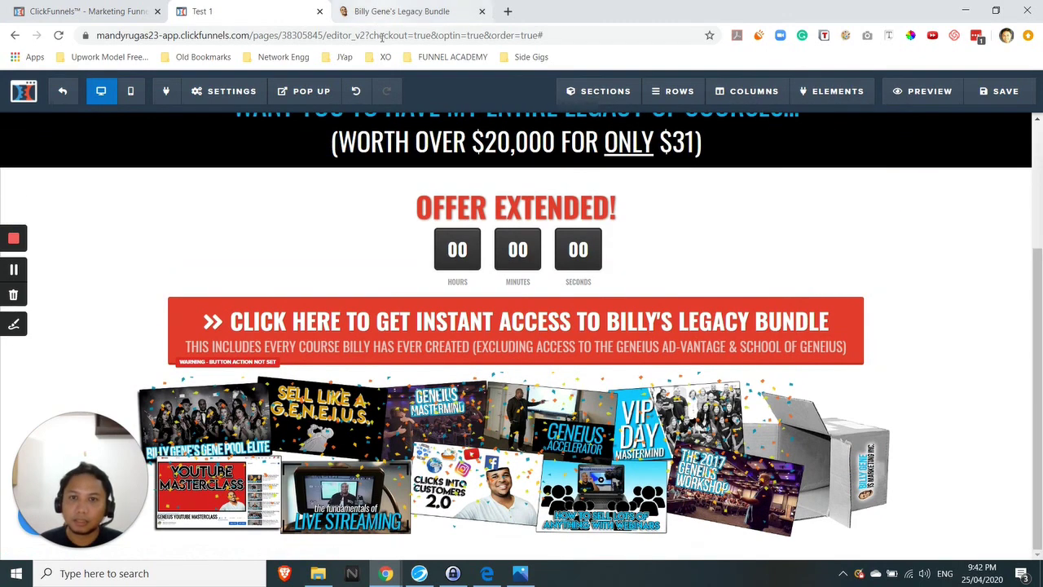
pyautogui.click(378, 7)
pyautogui.scroll(4, 492, 303)
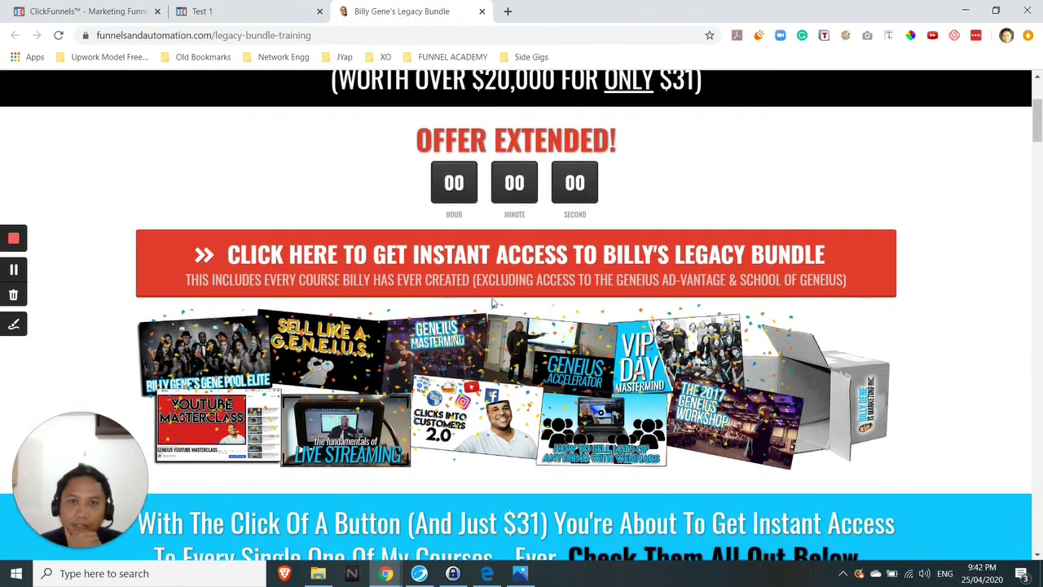
pyautogui.scroll(-2, 492, 303)
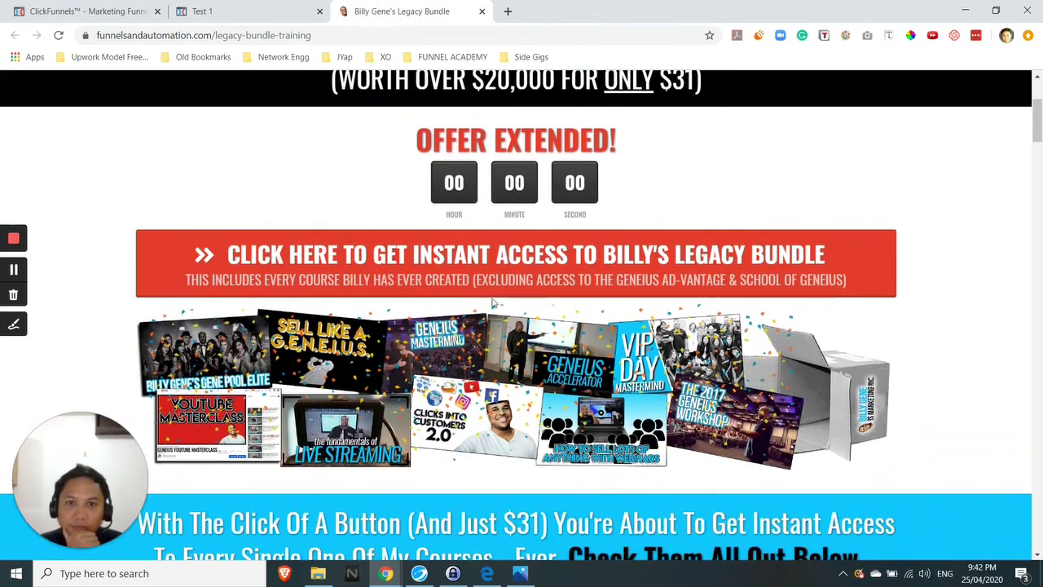
pyautogui.click(255, 10)
pyautogui.scroll(-1, 938, 333)
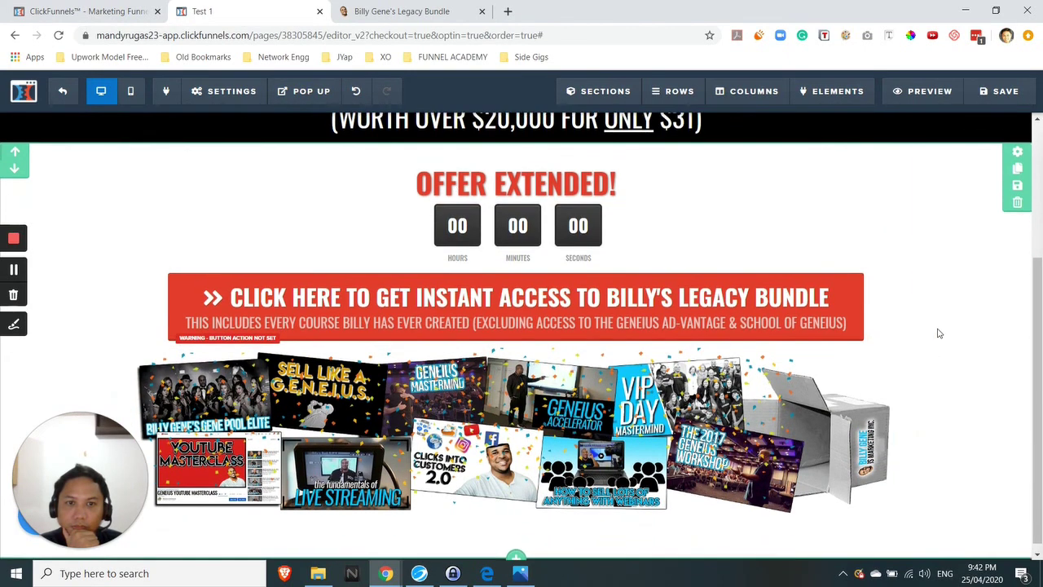
pyautogui.scroll(2, 937, 333)
pyautogui.scroll(-2, 938, 333)
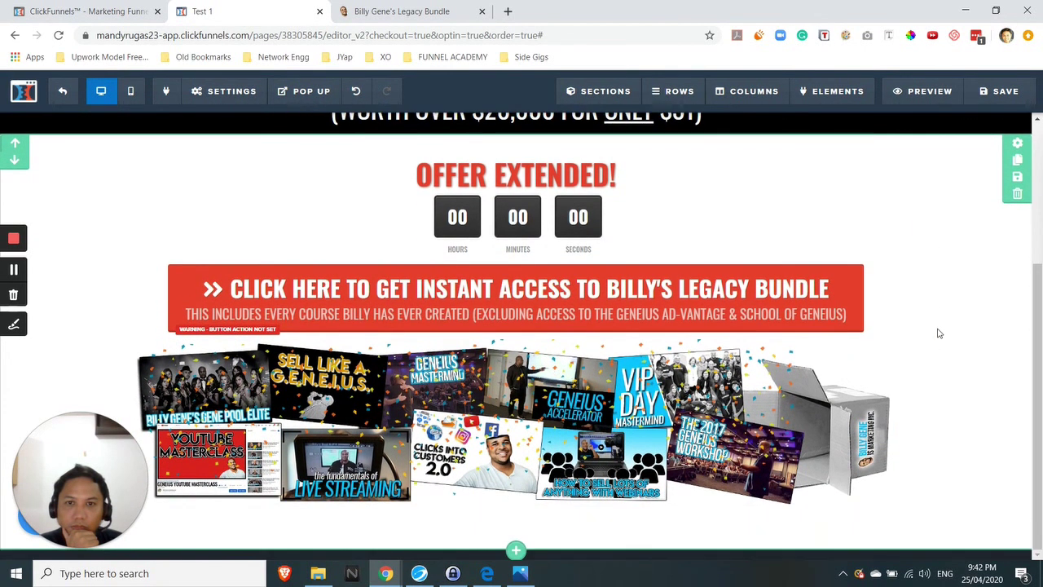
pyautogui.scroll(1, 938, 334)
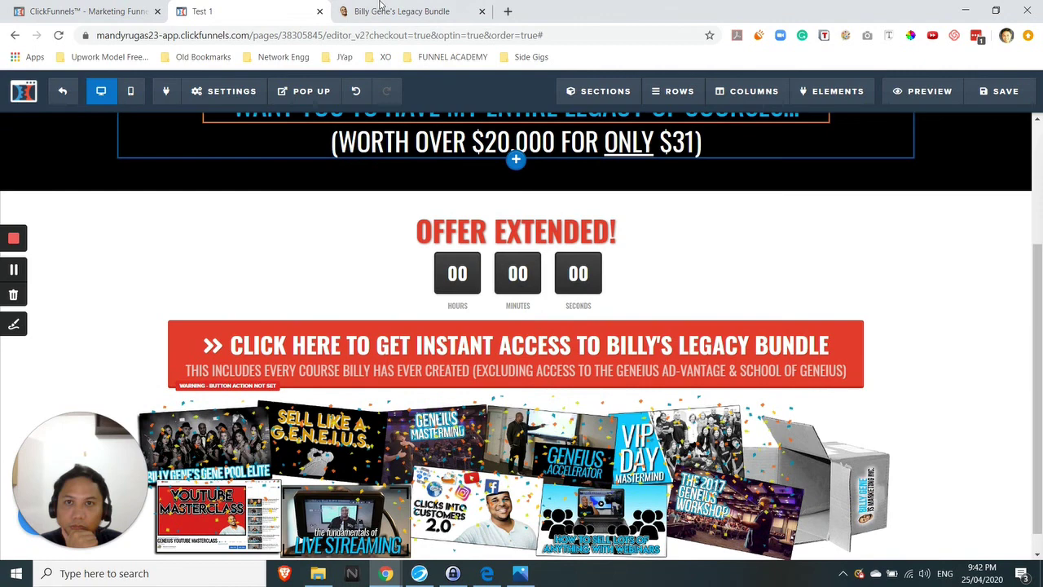
pyautogui.click(383, 8)
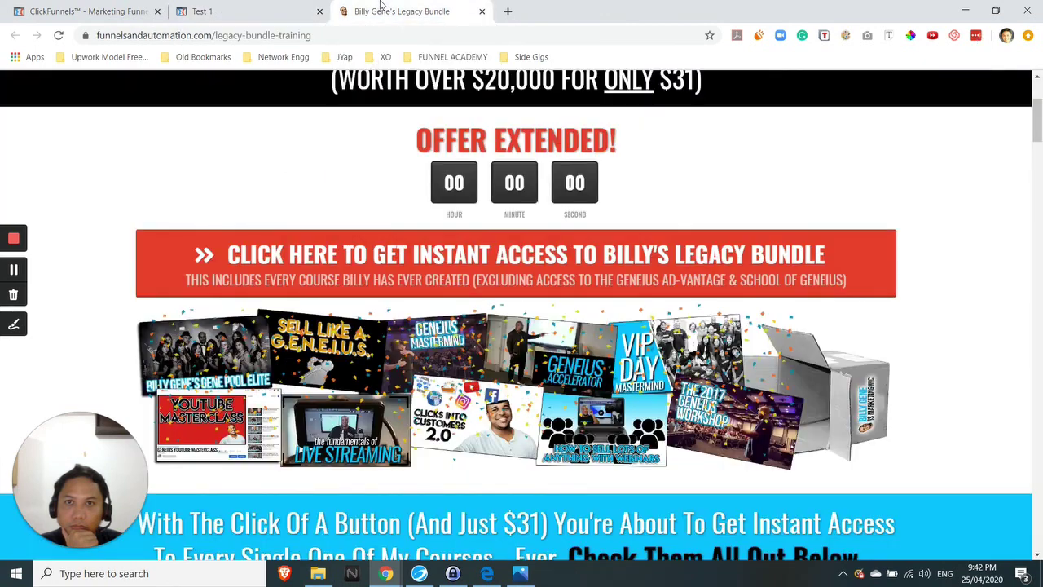
pyautogui.click(251, 7)
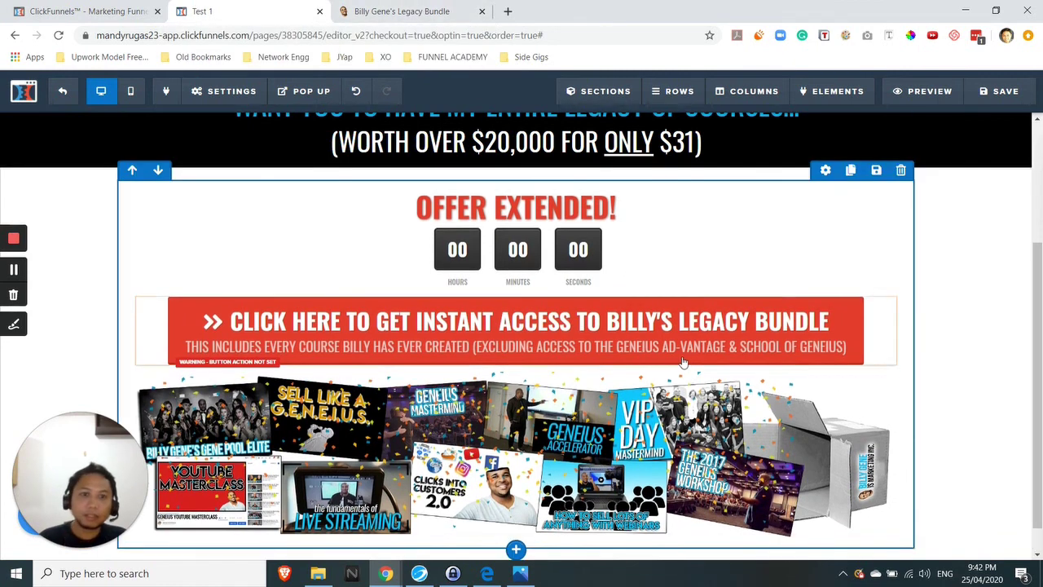
# Set the call-to-action button's action to Open the Pop Up.
pyautogui.click(486, 573)
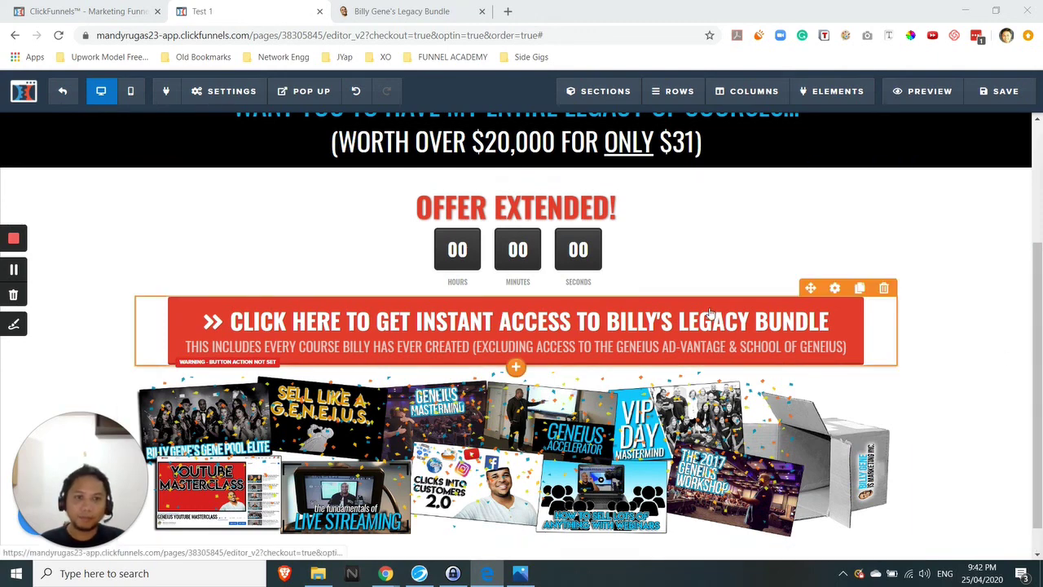
pyautogui.click(836, 290)
pyautogui.click(835, 291)
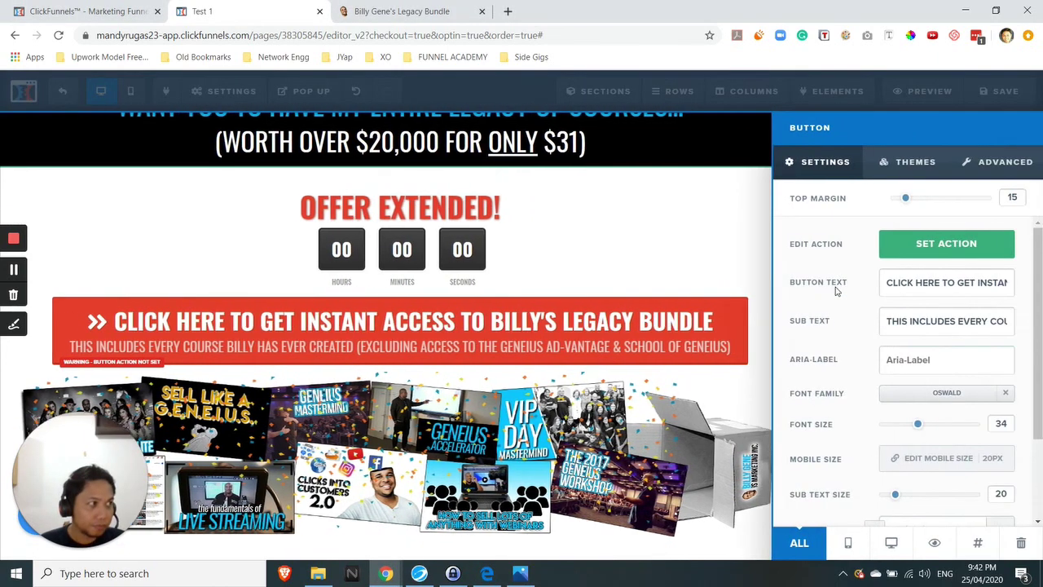
pyautogui.click(926, 249)
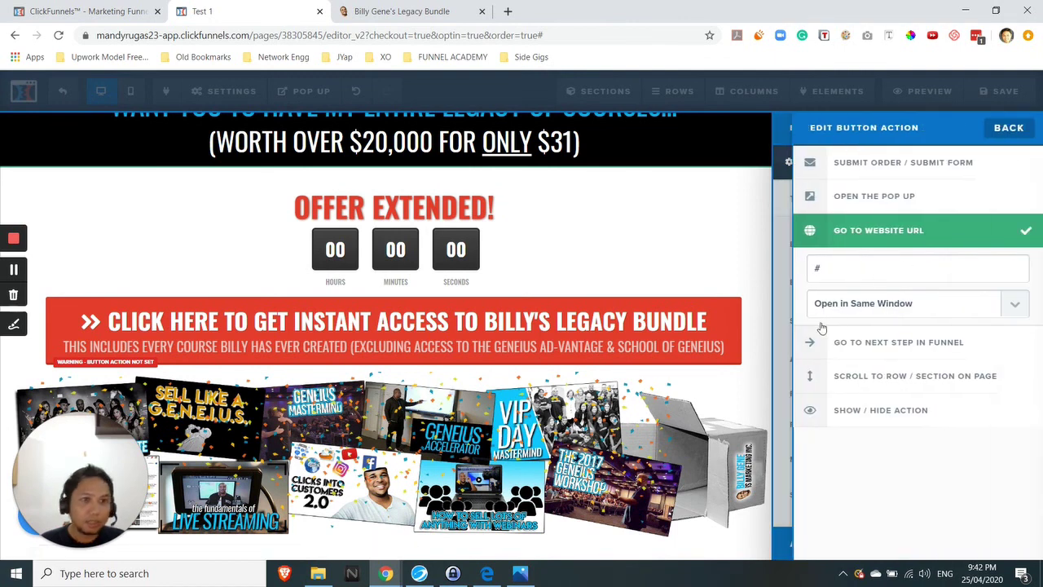
pyautogui.click(901, 203)
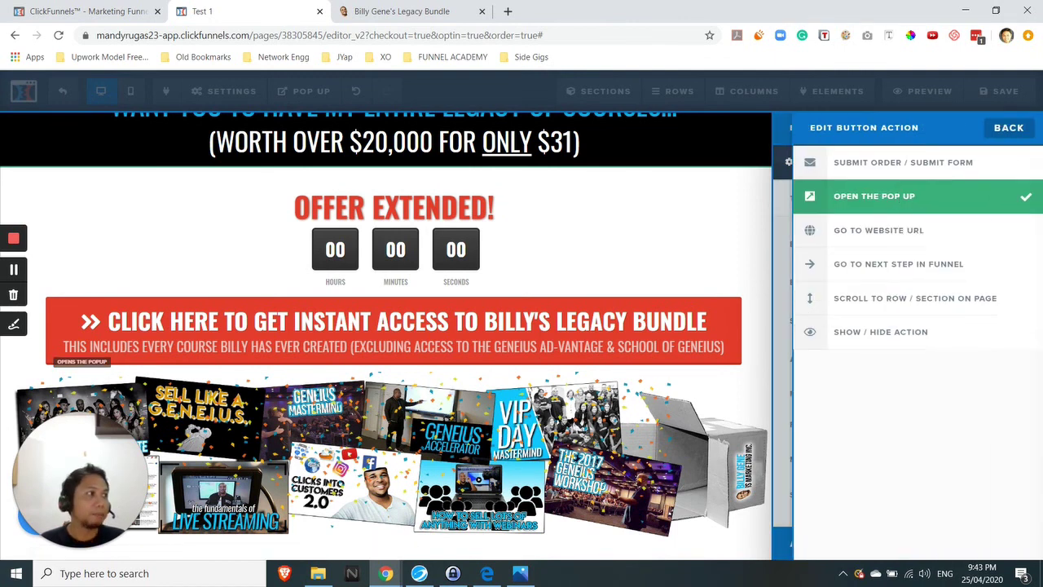